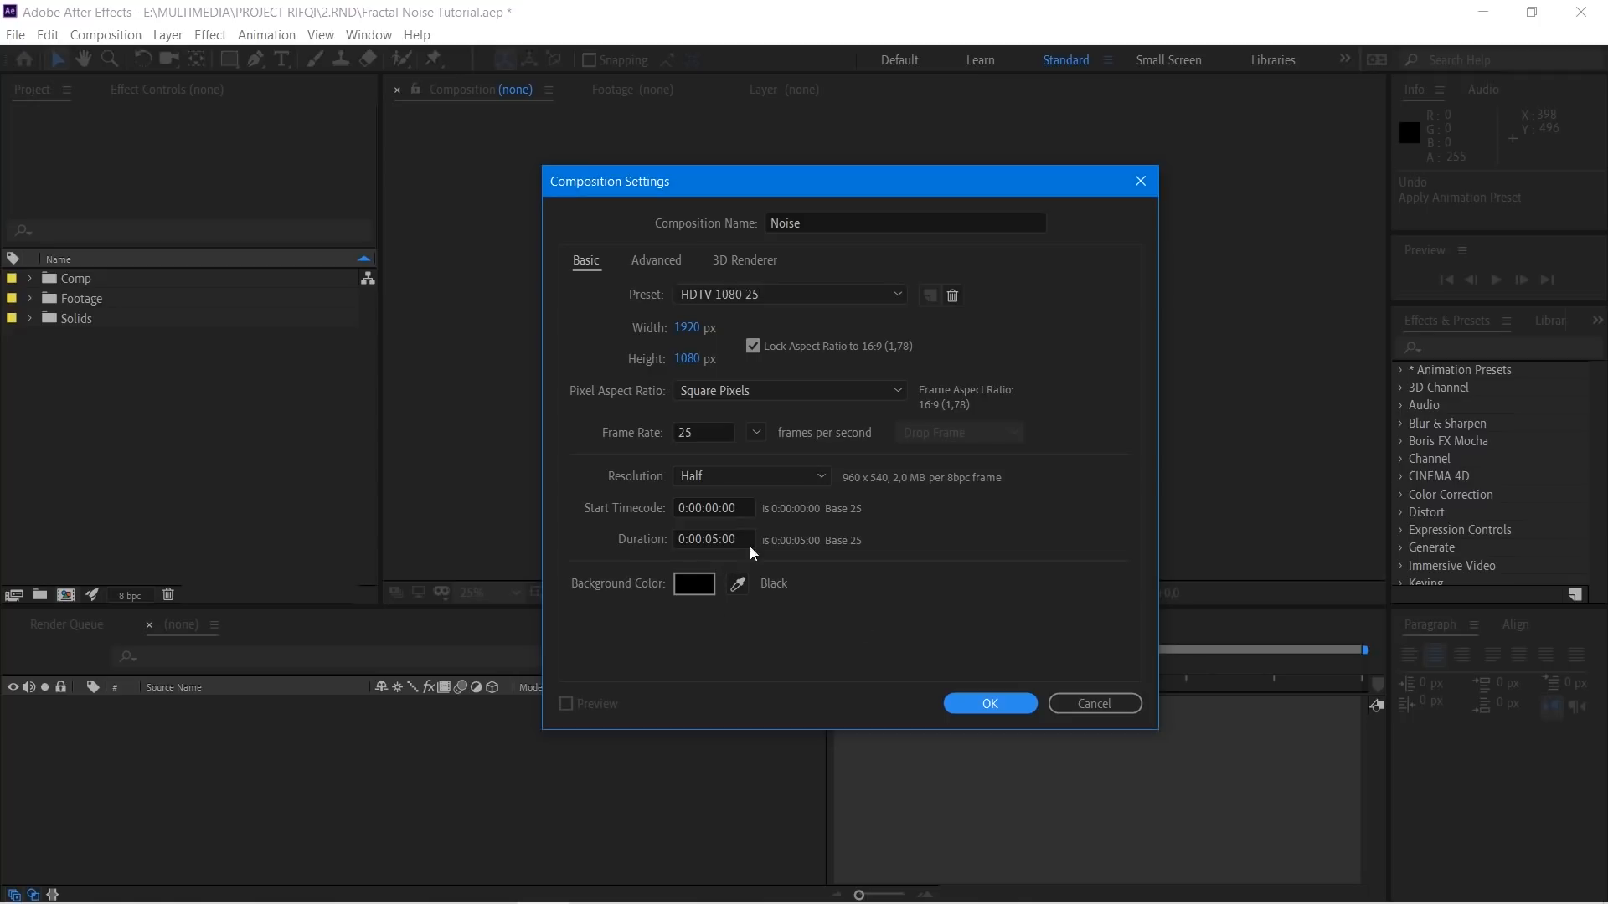
# Step: Create the five-second Noise composition with the HDTV 1080 25 preset and add a black solid layer named fractal
pyautogui.click(988, 703)
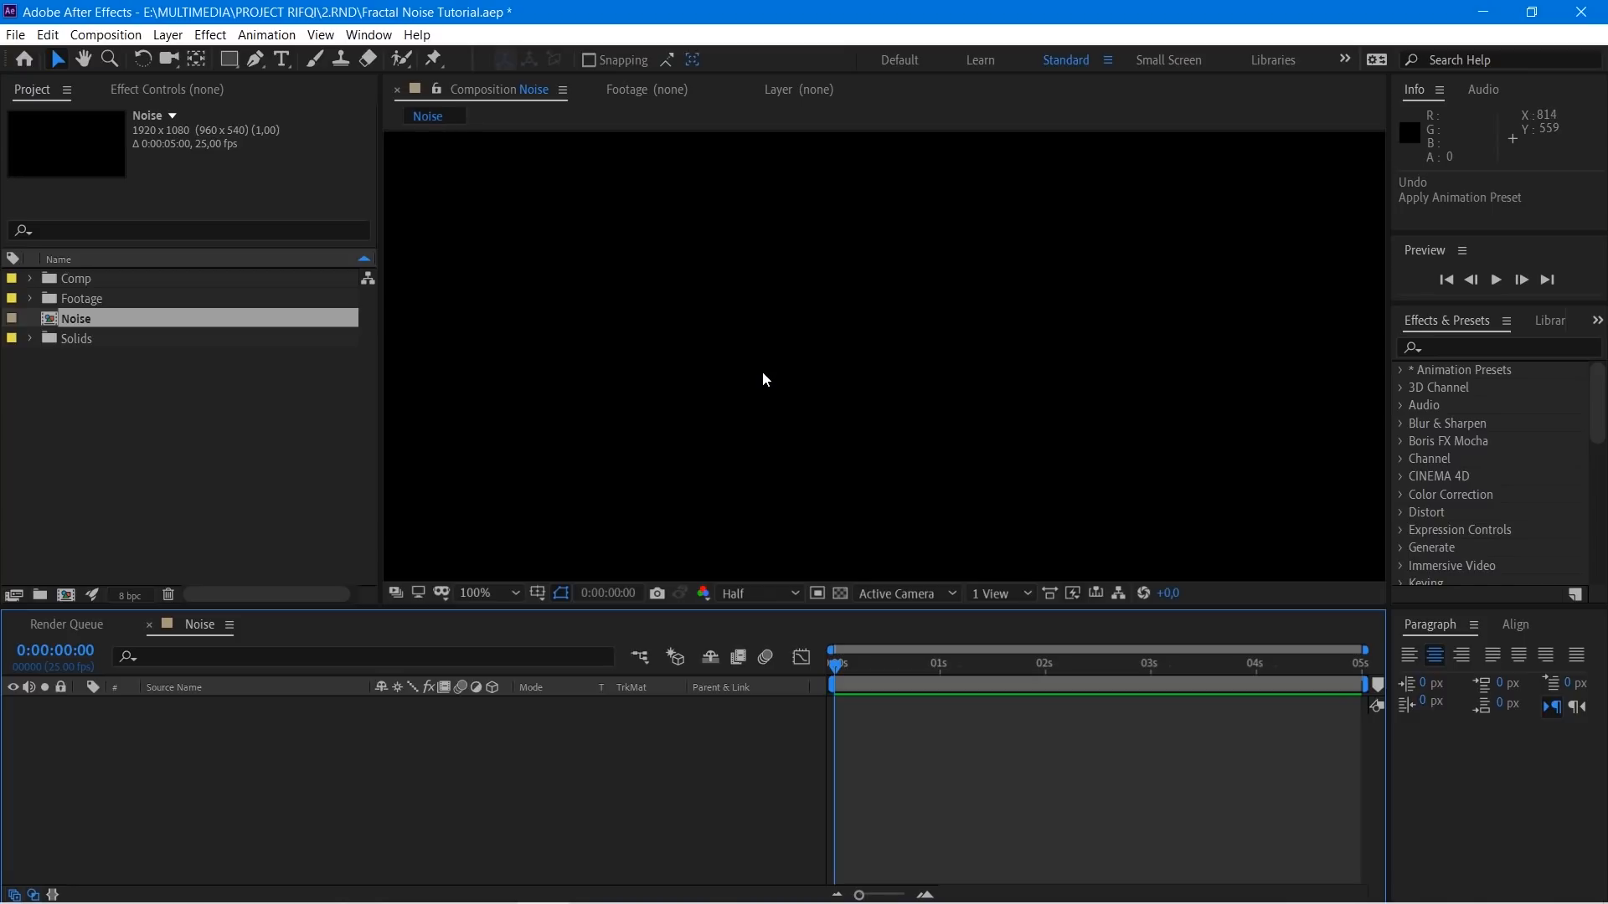
pyautogui.click(169, 34)
pyautogui.moveTo(180, 49)
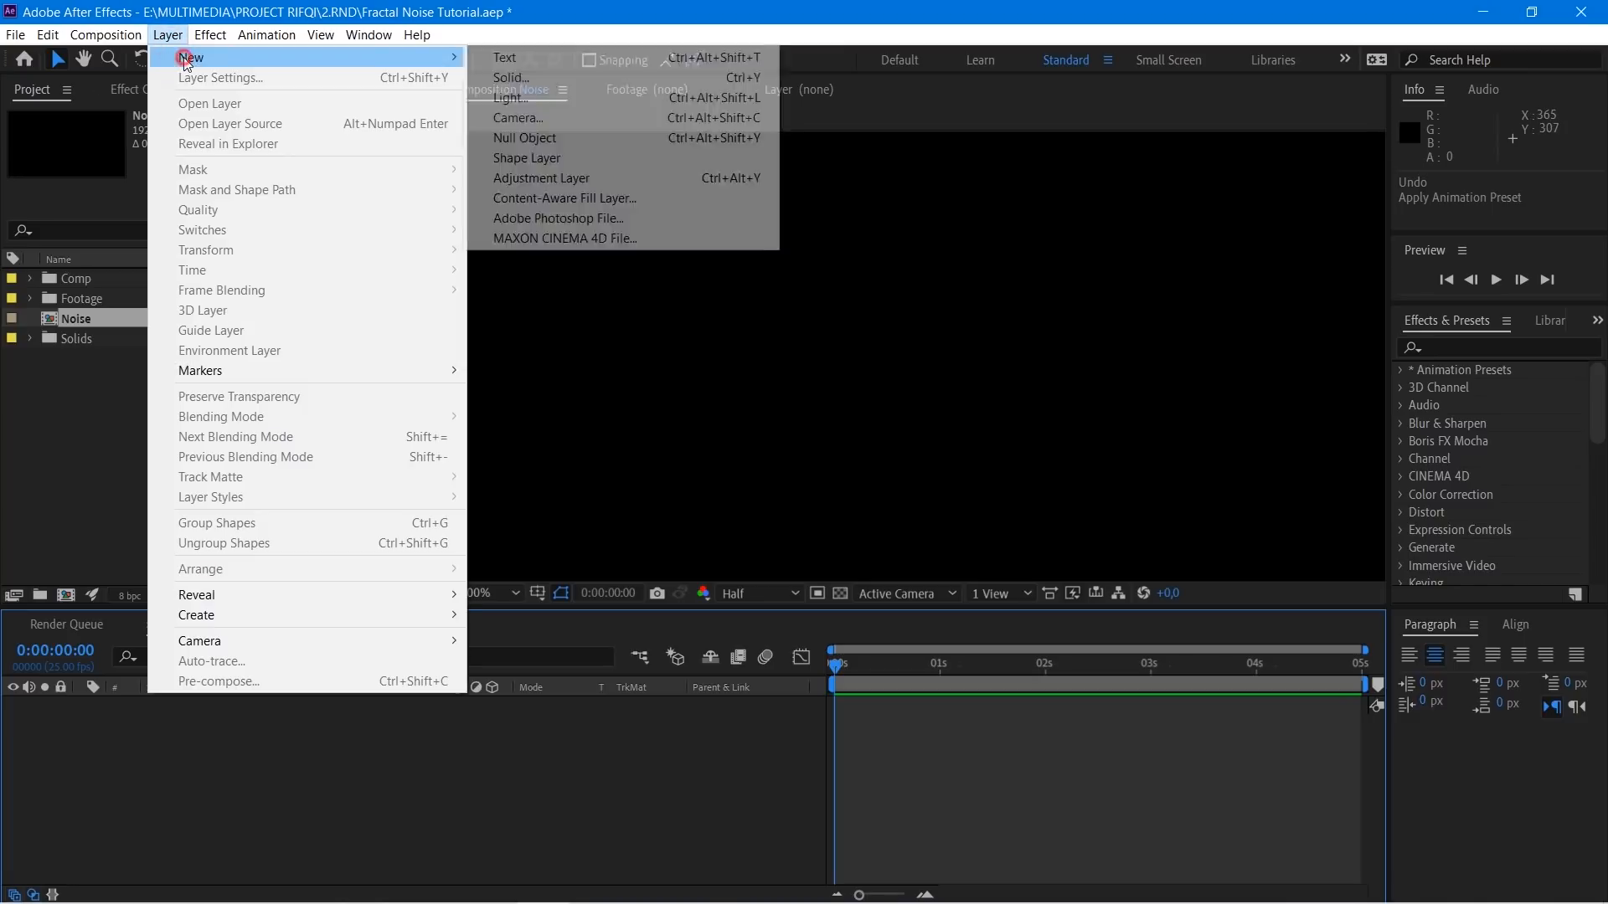
pyautogui.click(510, 79)
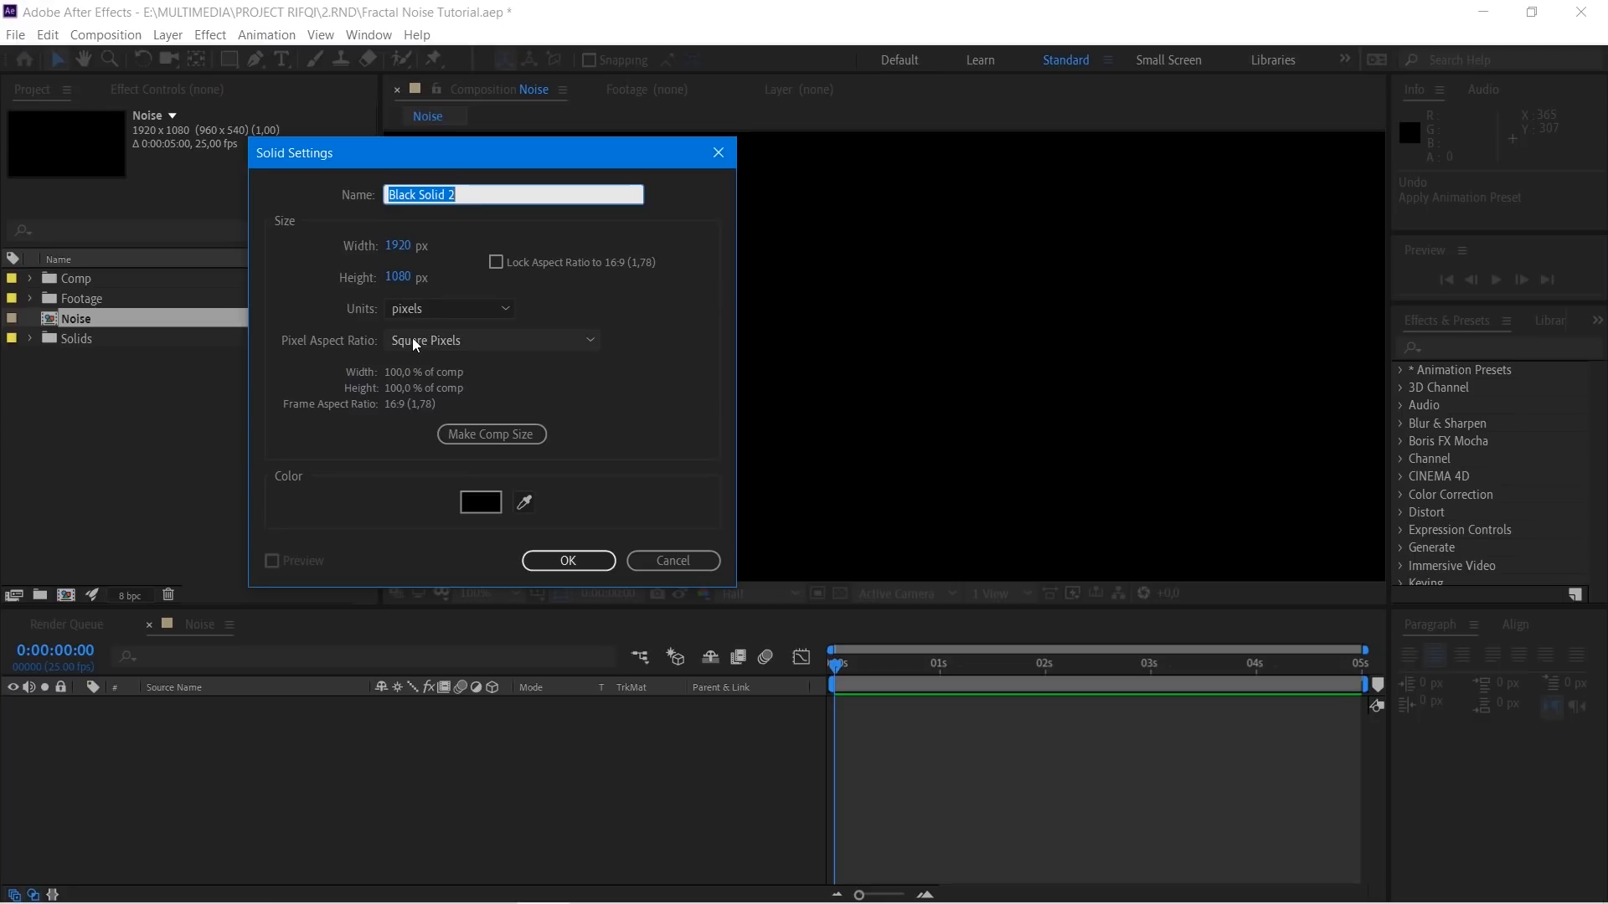
pyautogui.write('fractal')
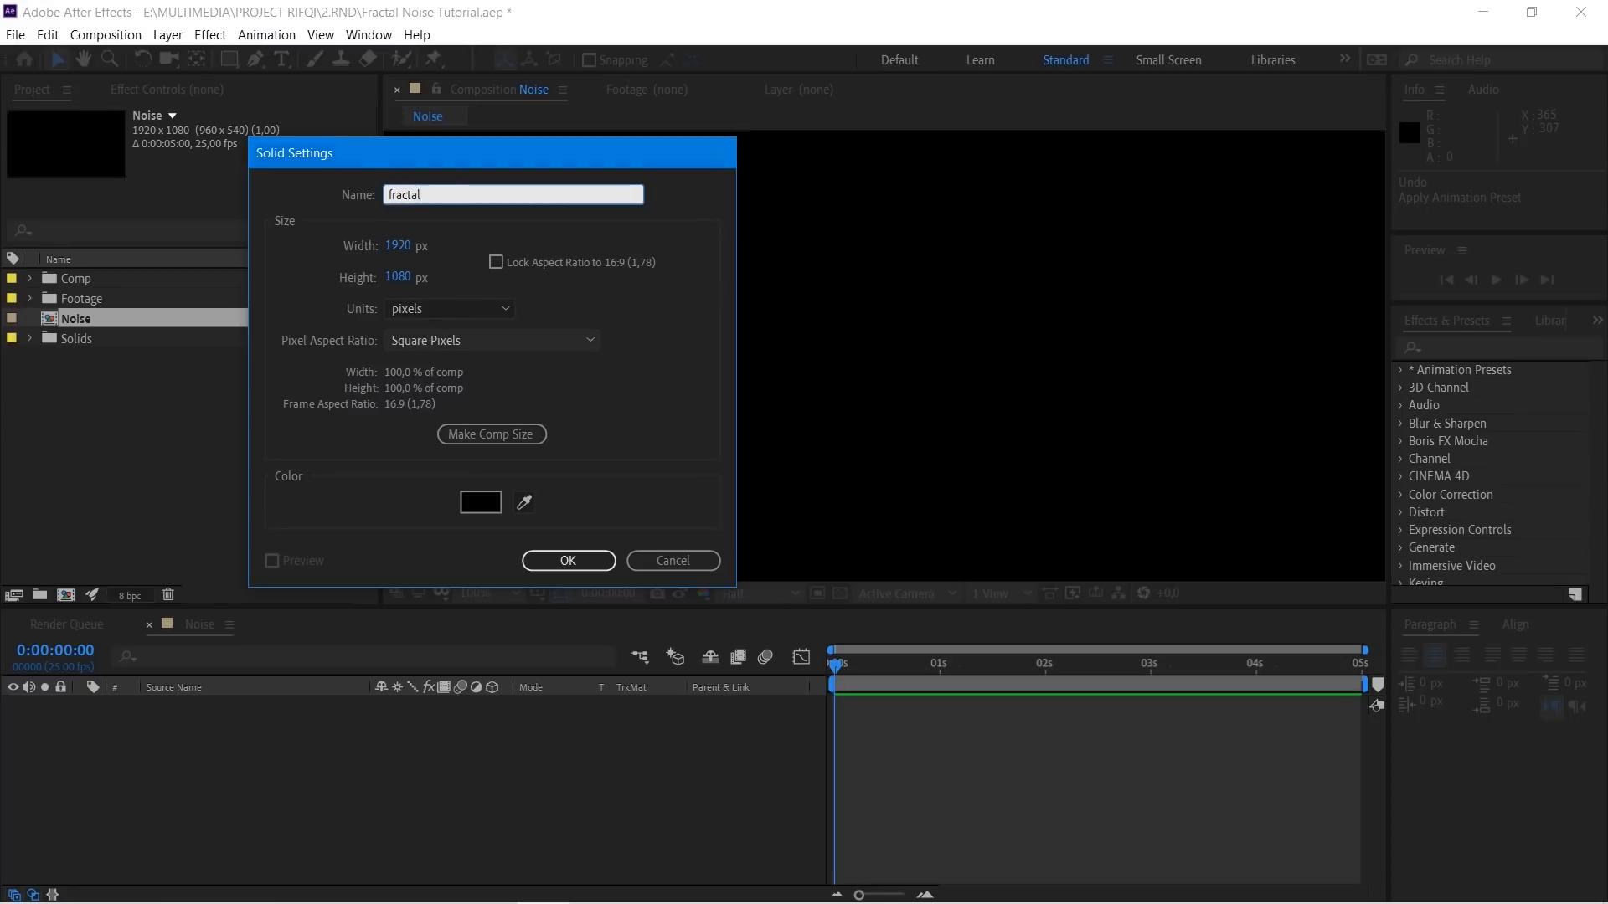
pyautogui.press('Return')
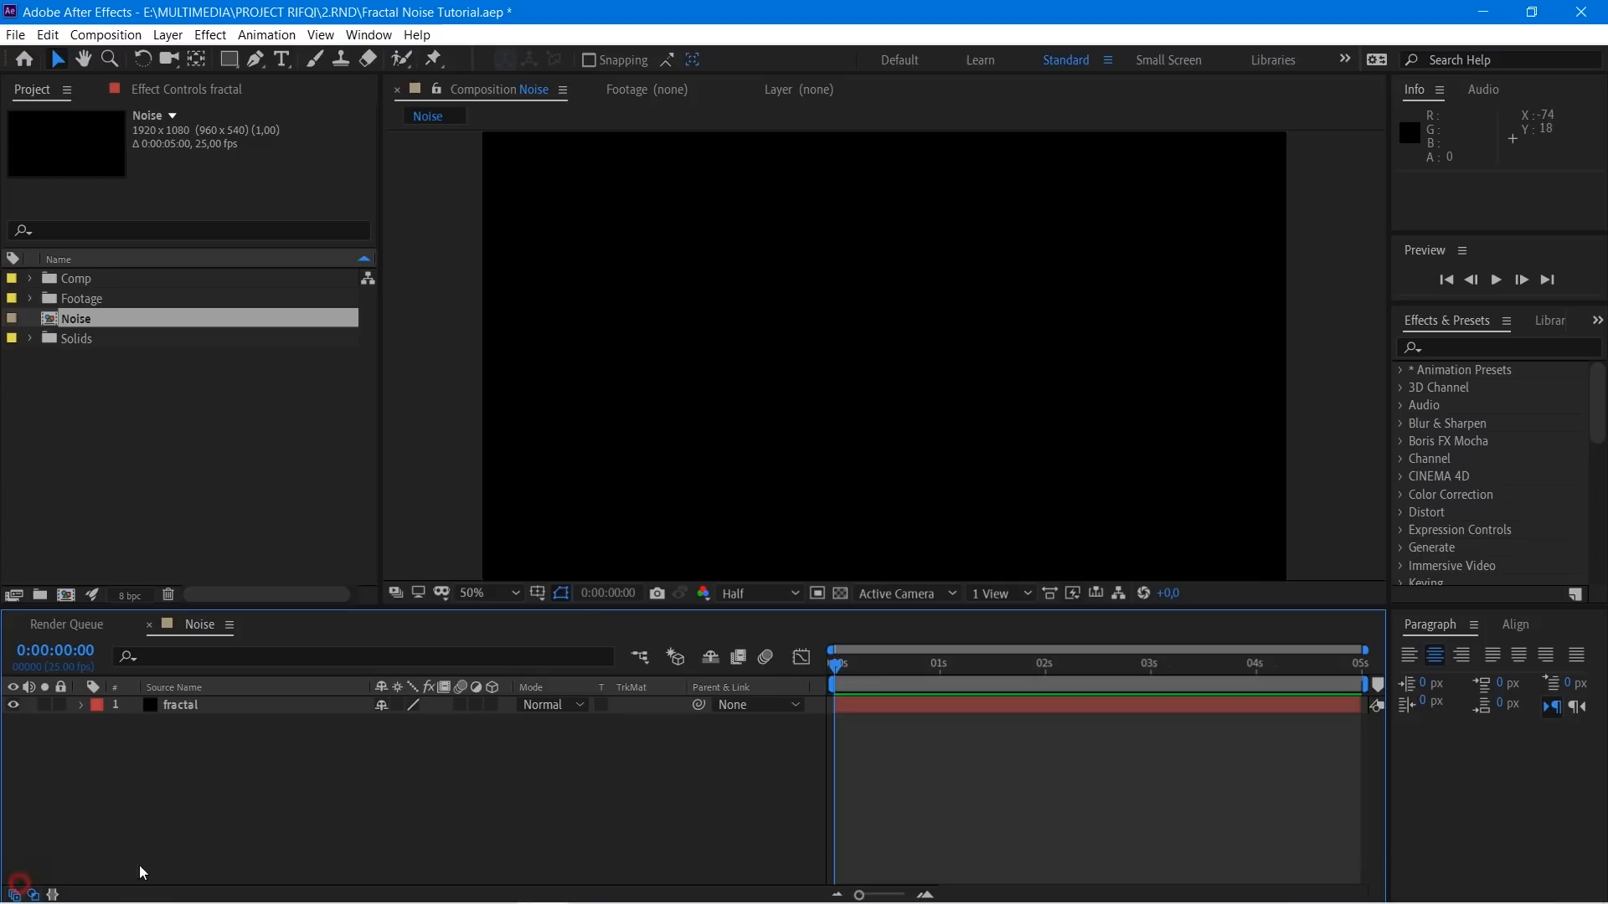
# Step: Apply the Fractal Noise effect to the fractal solid layer
pyautogui.click(185, 706)
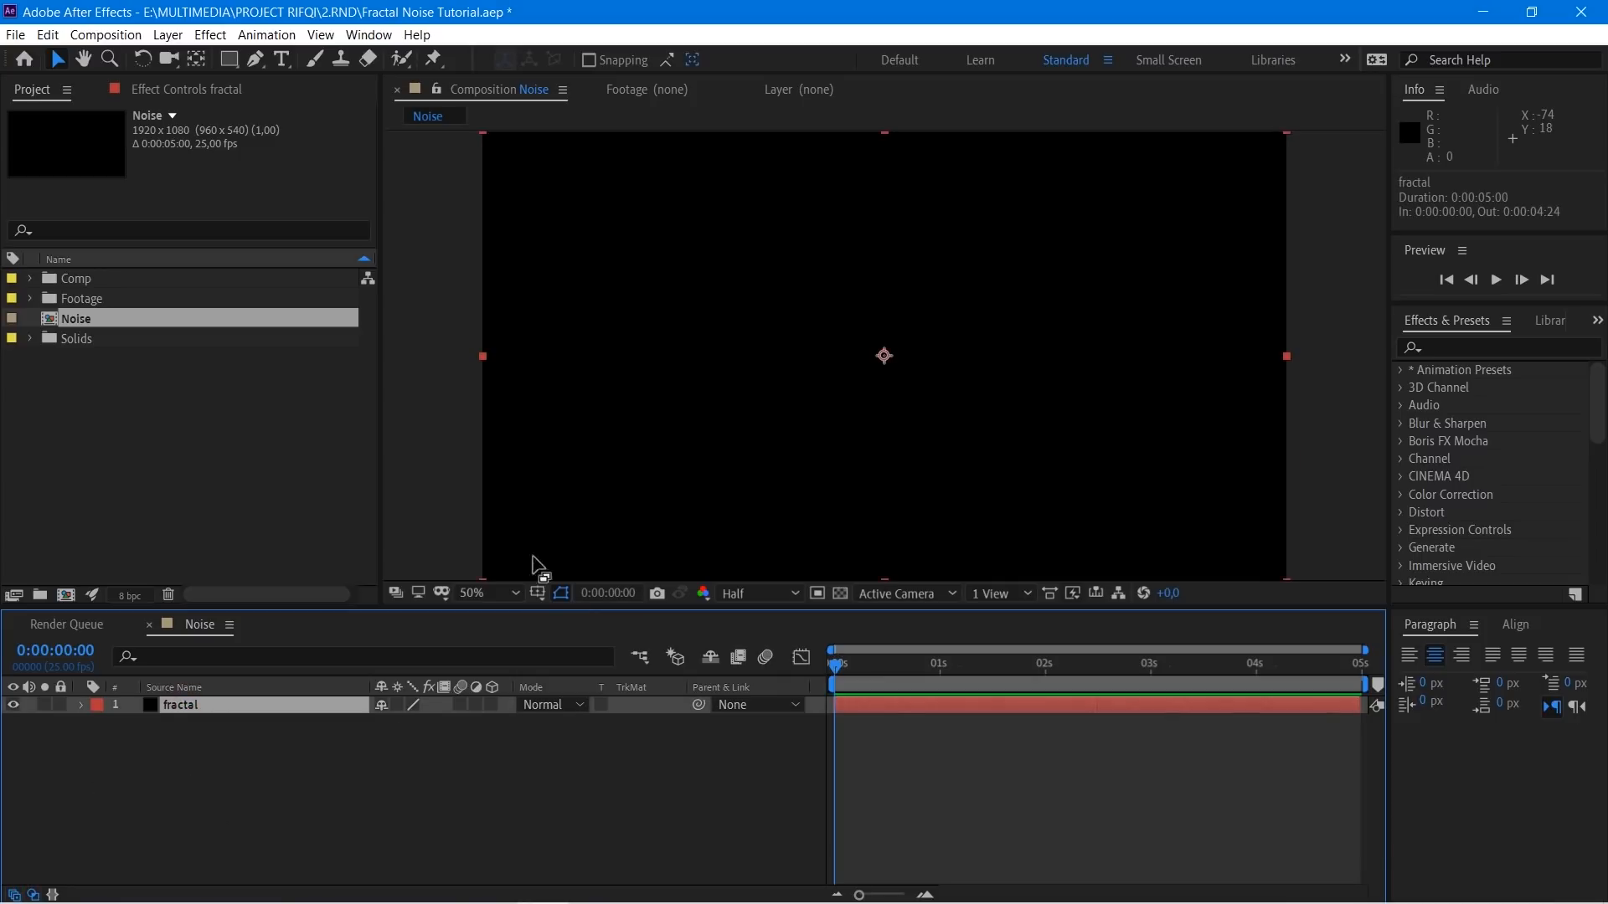
pyautogui.click(201, 37)
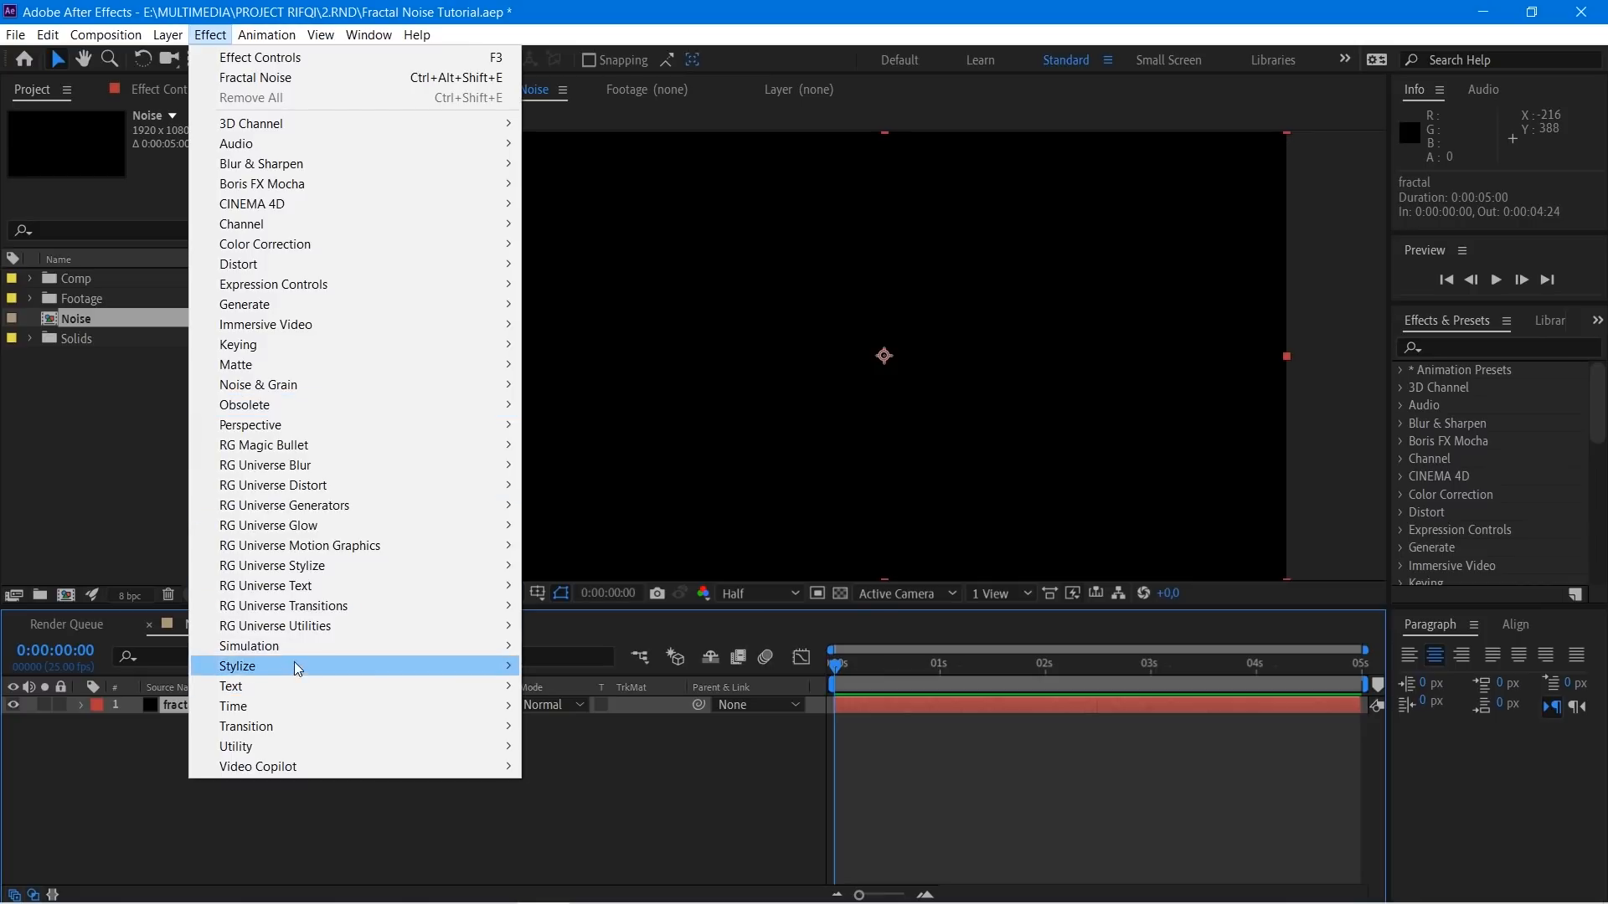
pyautogui.moveTo(325, 385)
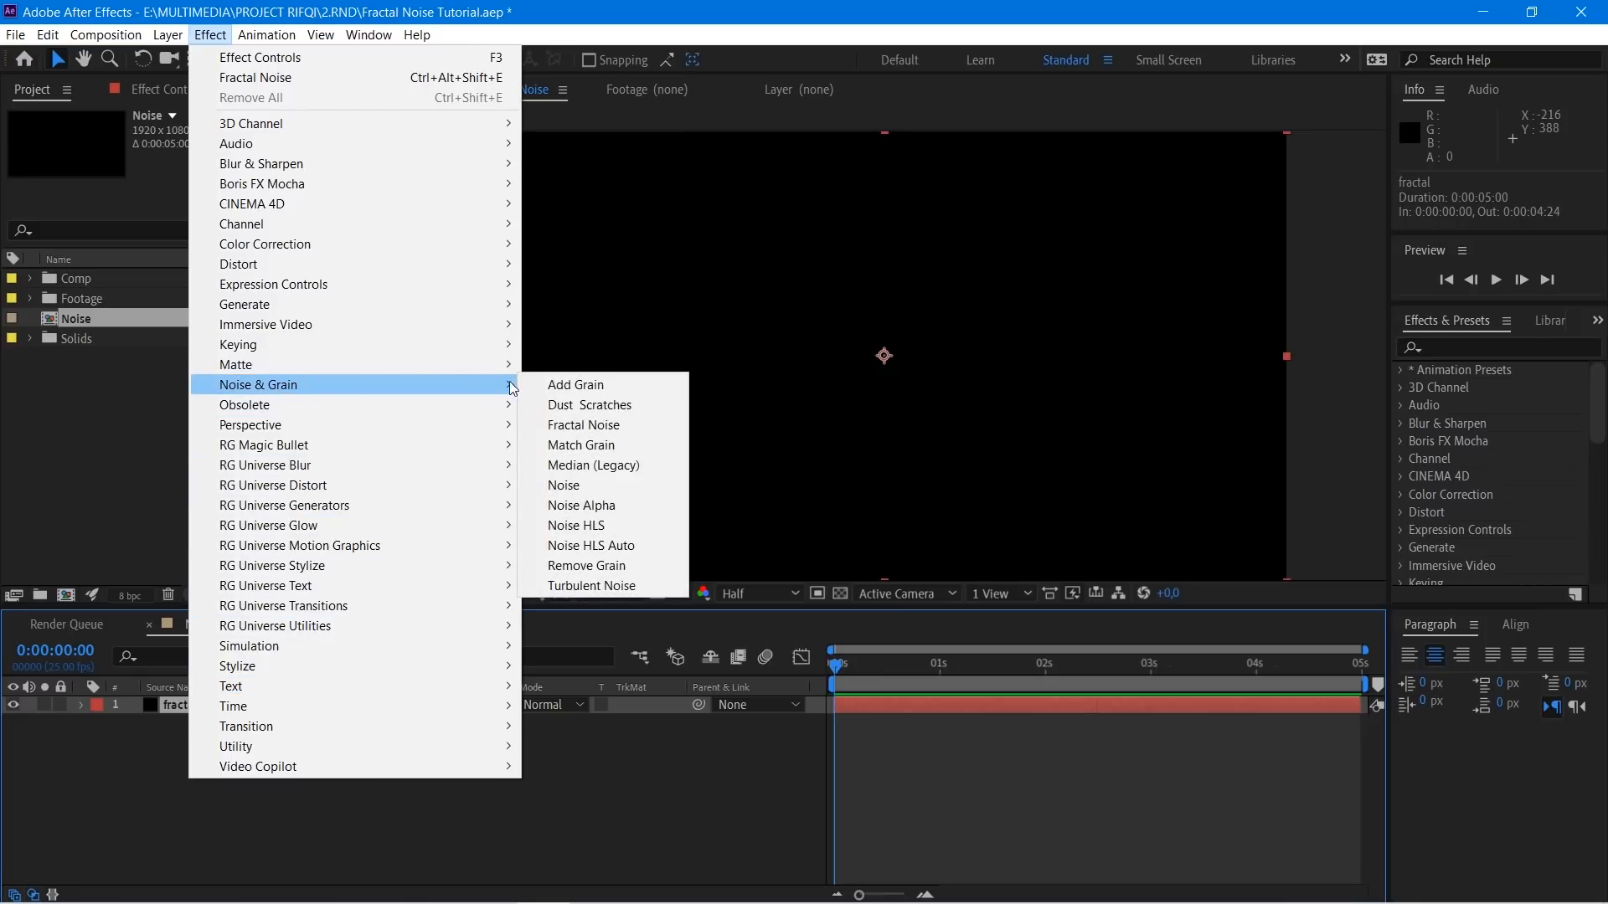
pyautogui.click(592, 427)
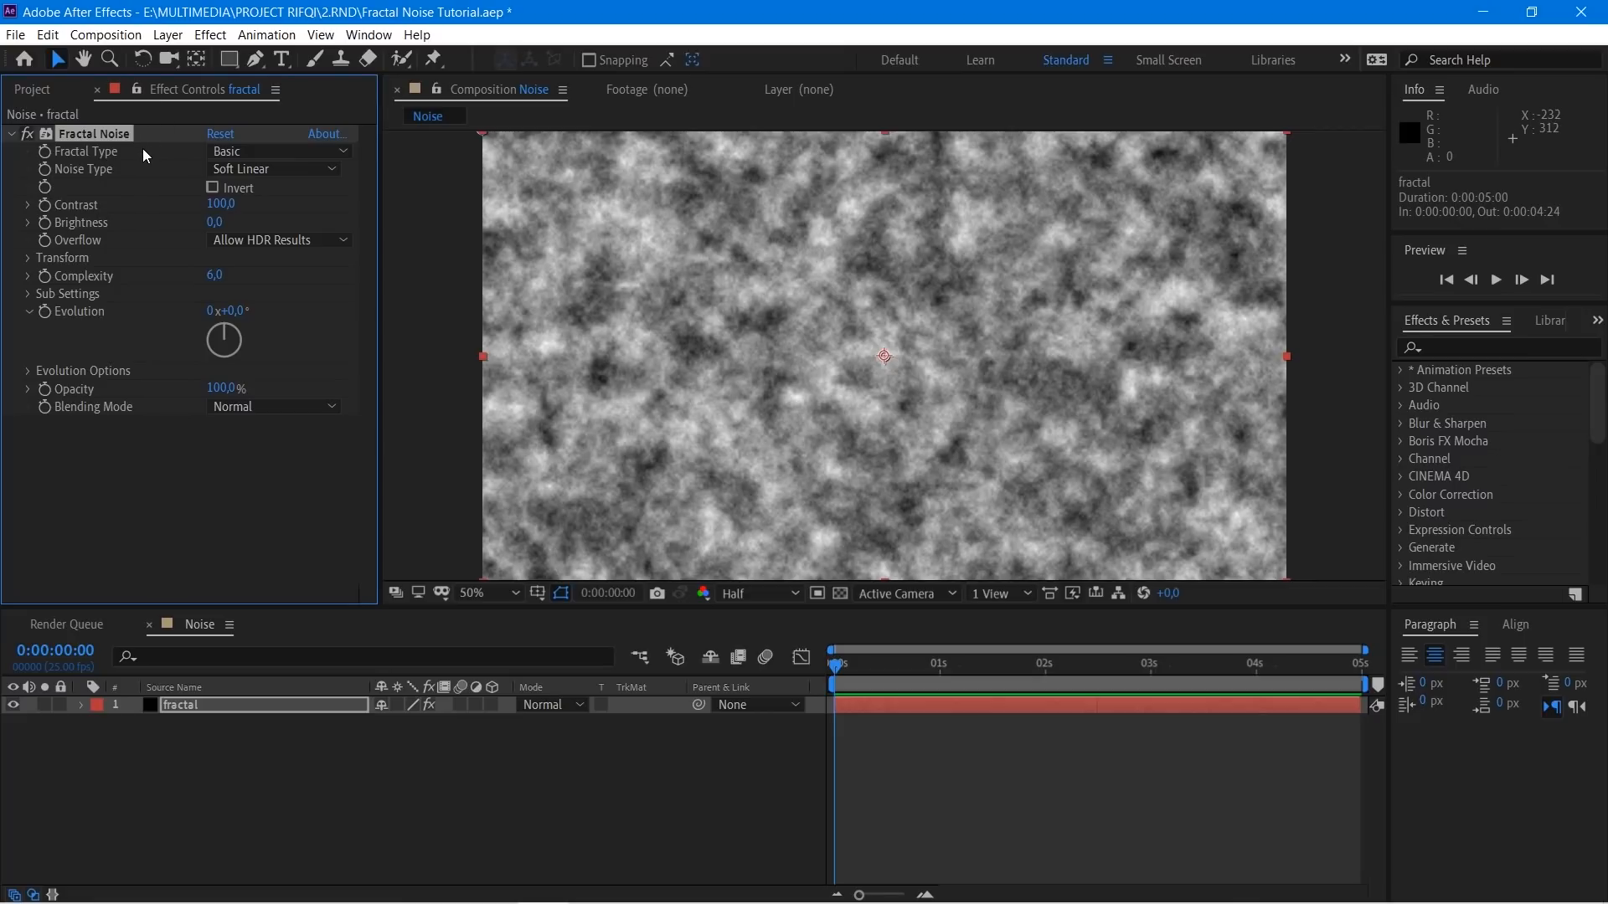
# Step: Try the fractal types Turbulent Smooth, Turbulent Basic and Turbulent Sharp, ending on Dynamic
pyautogui.click(226, 153)
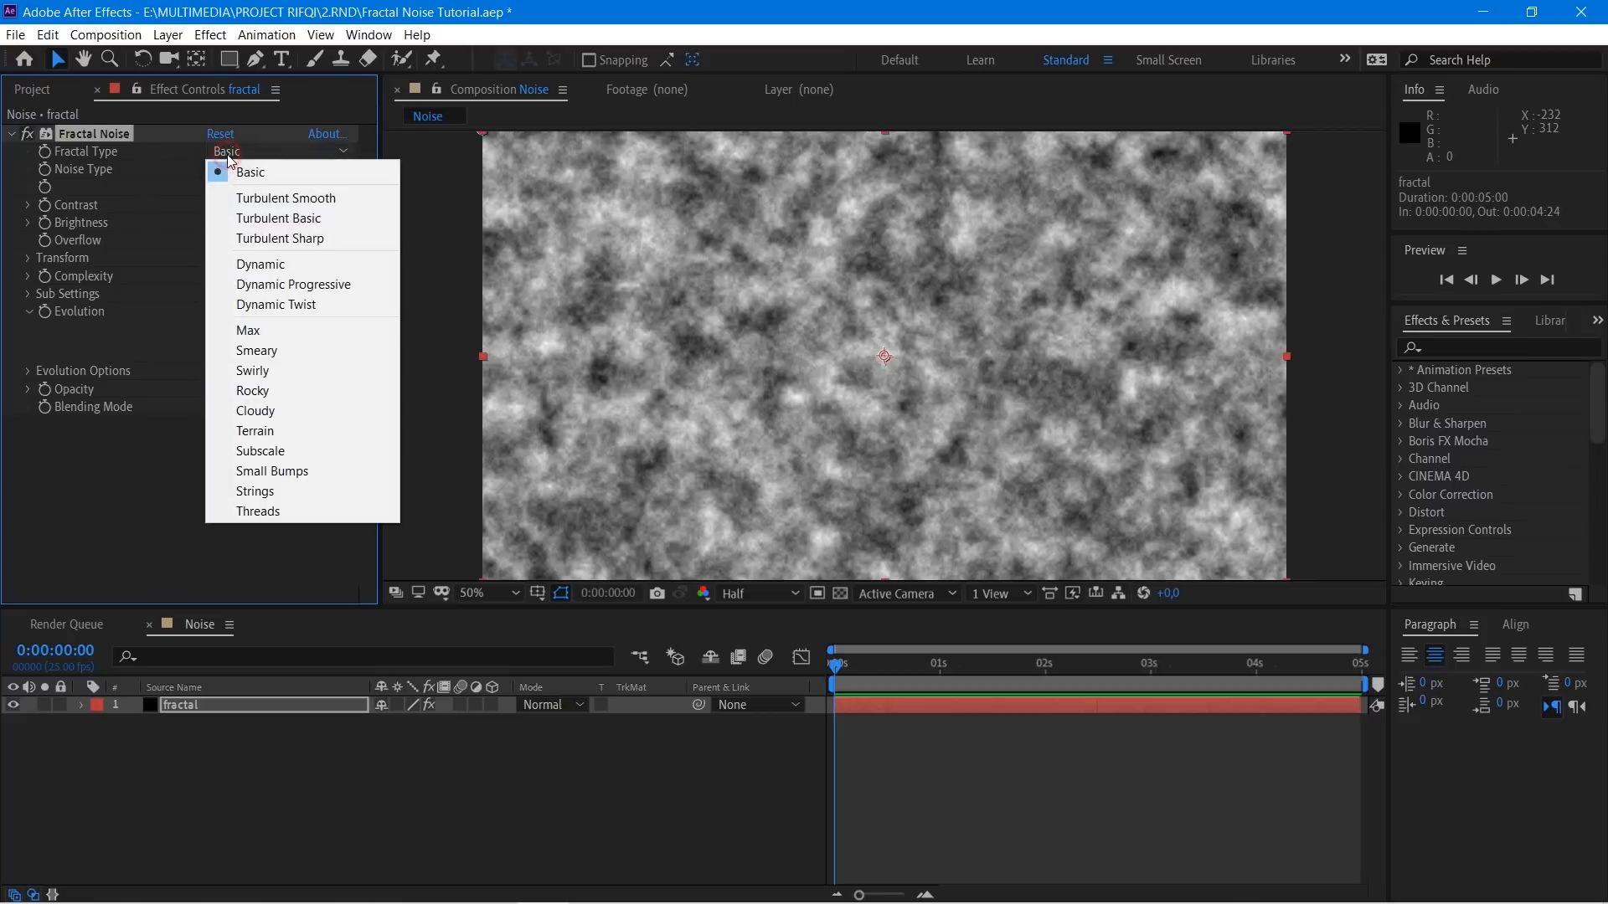
pyautogui.click(248, 196)
pyautogui.click(276, 152)
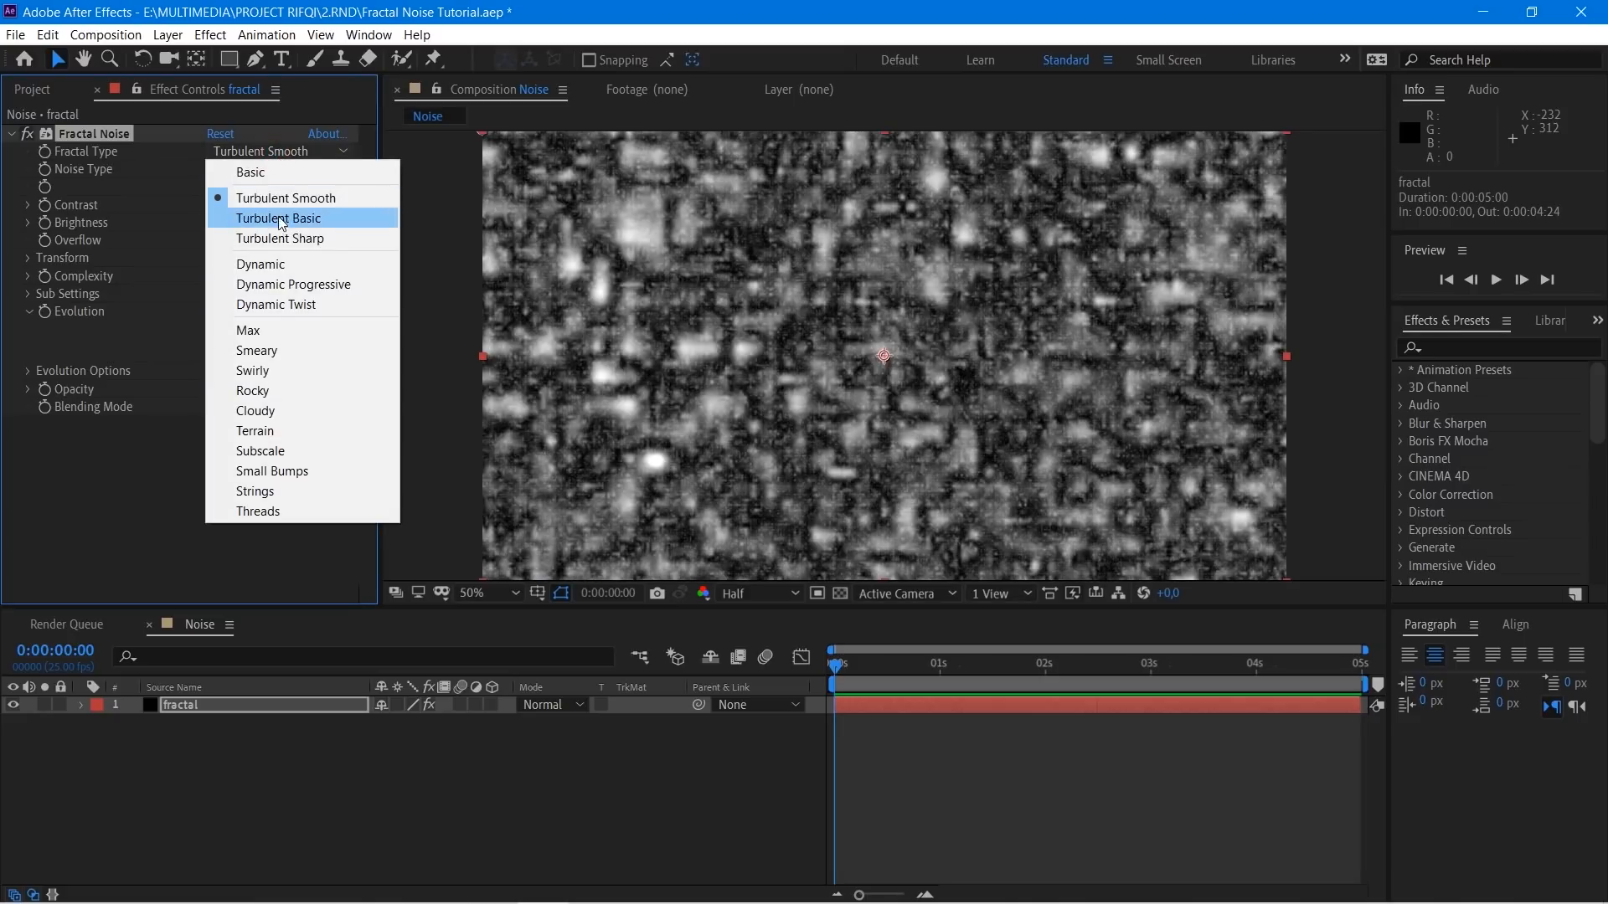
pyautogui.click(280, 219)
pyautogui.click(294, 152)
pyautogui.click(283, 239)
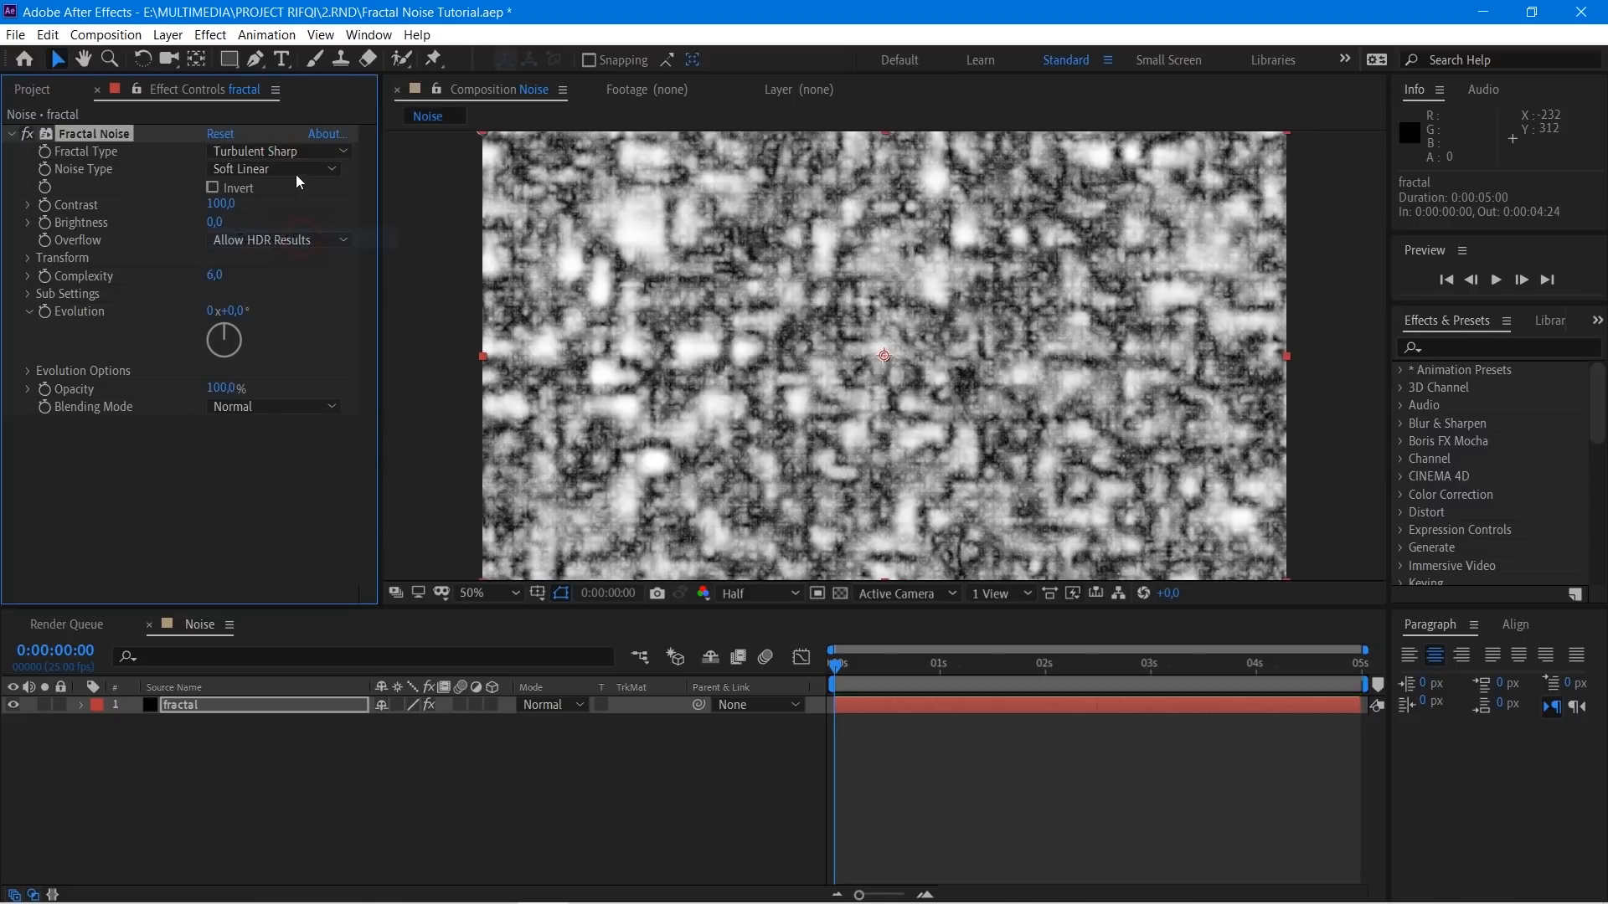
pyautogui.click(294, 152)
pyautogui.click(260, 259)
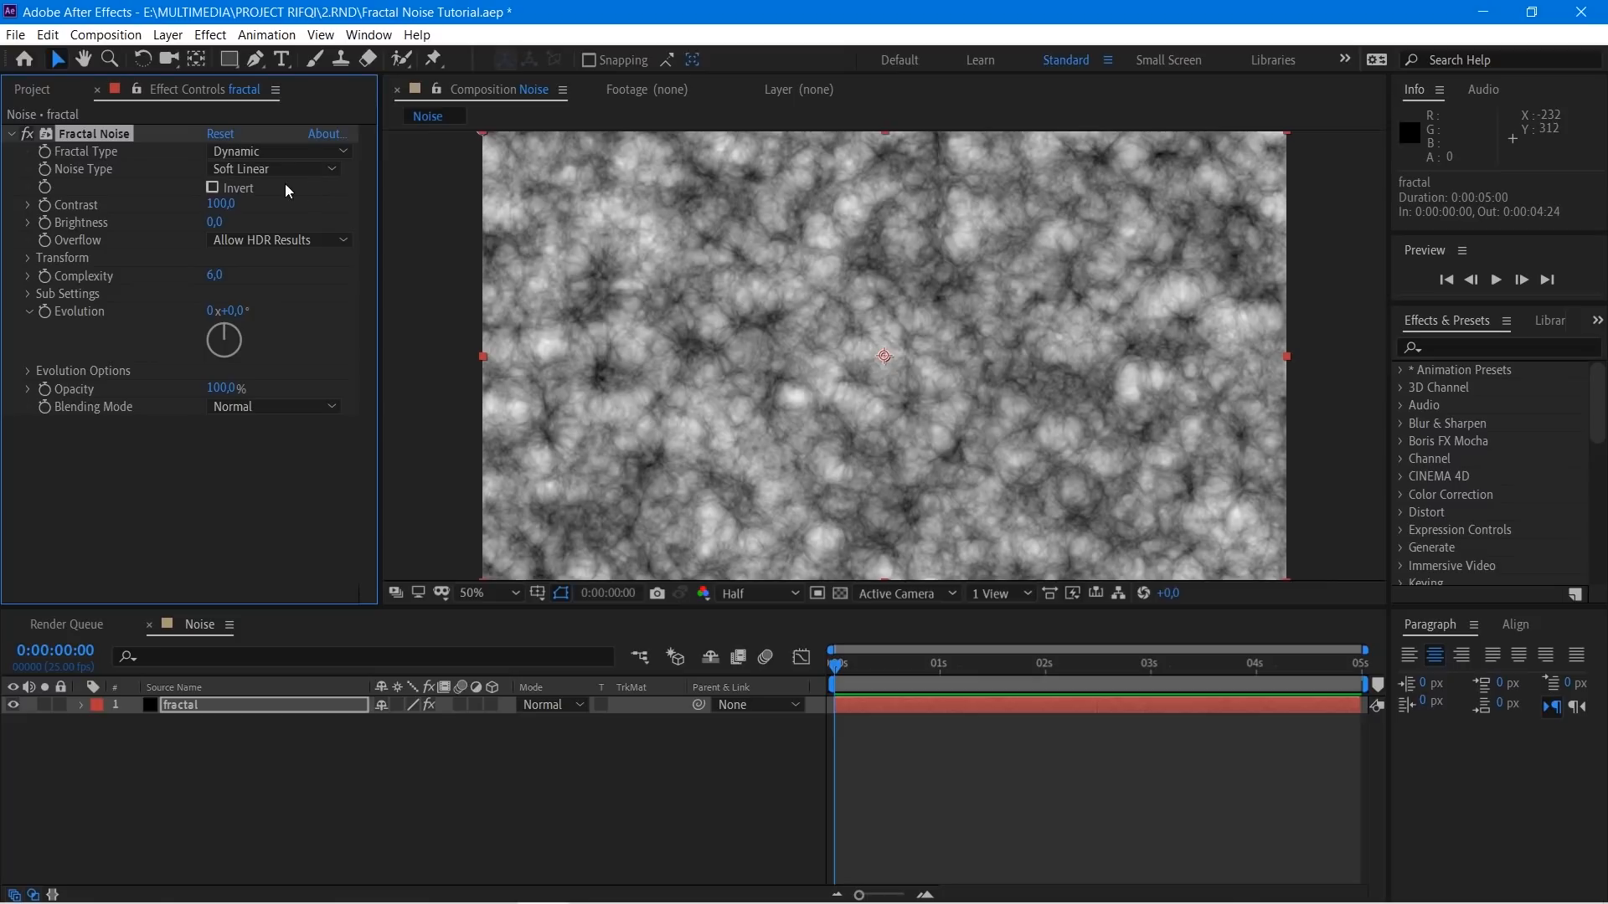
# Step: Compare the Block, Soft Linear and Spline noise types on the Dynamic fractal, ending on Block
pyautogui.click(256, 168)
pyautogui.click(260, 191)
pyautogui.click(263, 169)
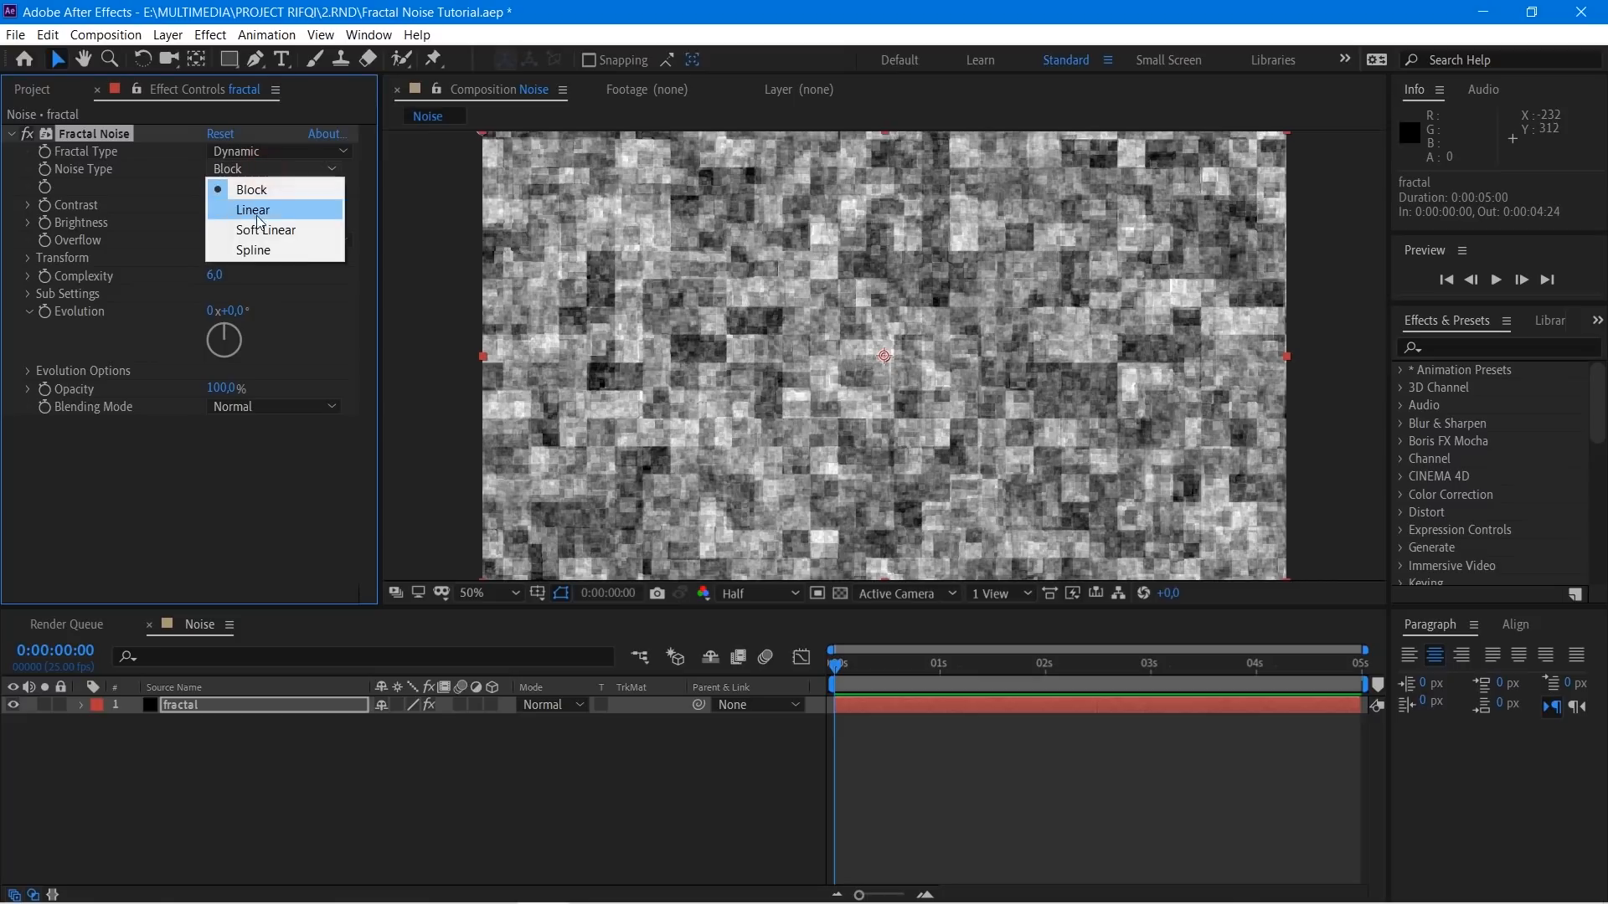
pyautogui.click(253, 234)
pyautogui.click(263, 169)
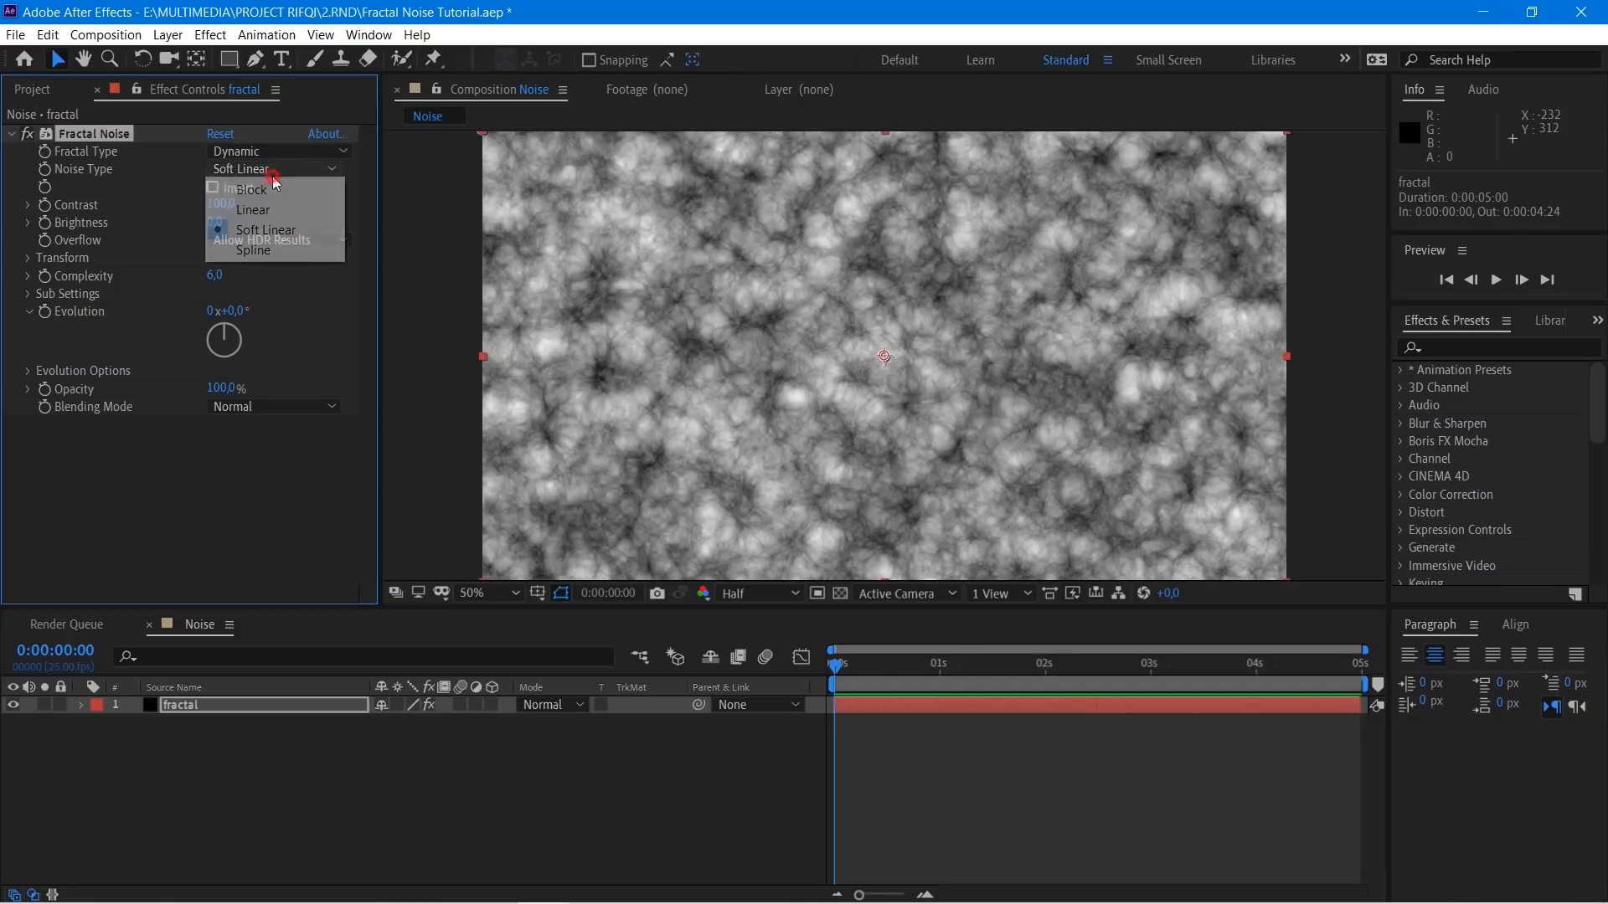
pyautogui.click(256, 249)
pyautogui.click(254, 169)
pyautogui.click(249, 190)
pyautogui.click(251, 152)
pyautogui.click(147, 186)
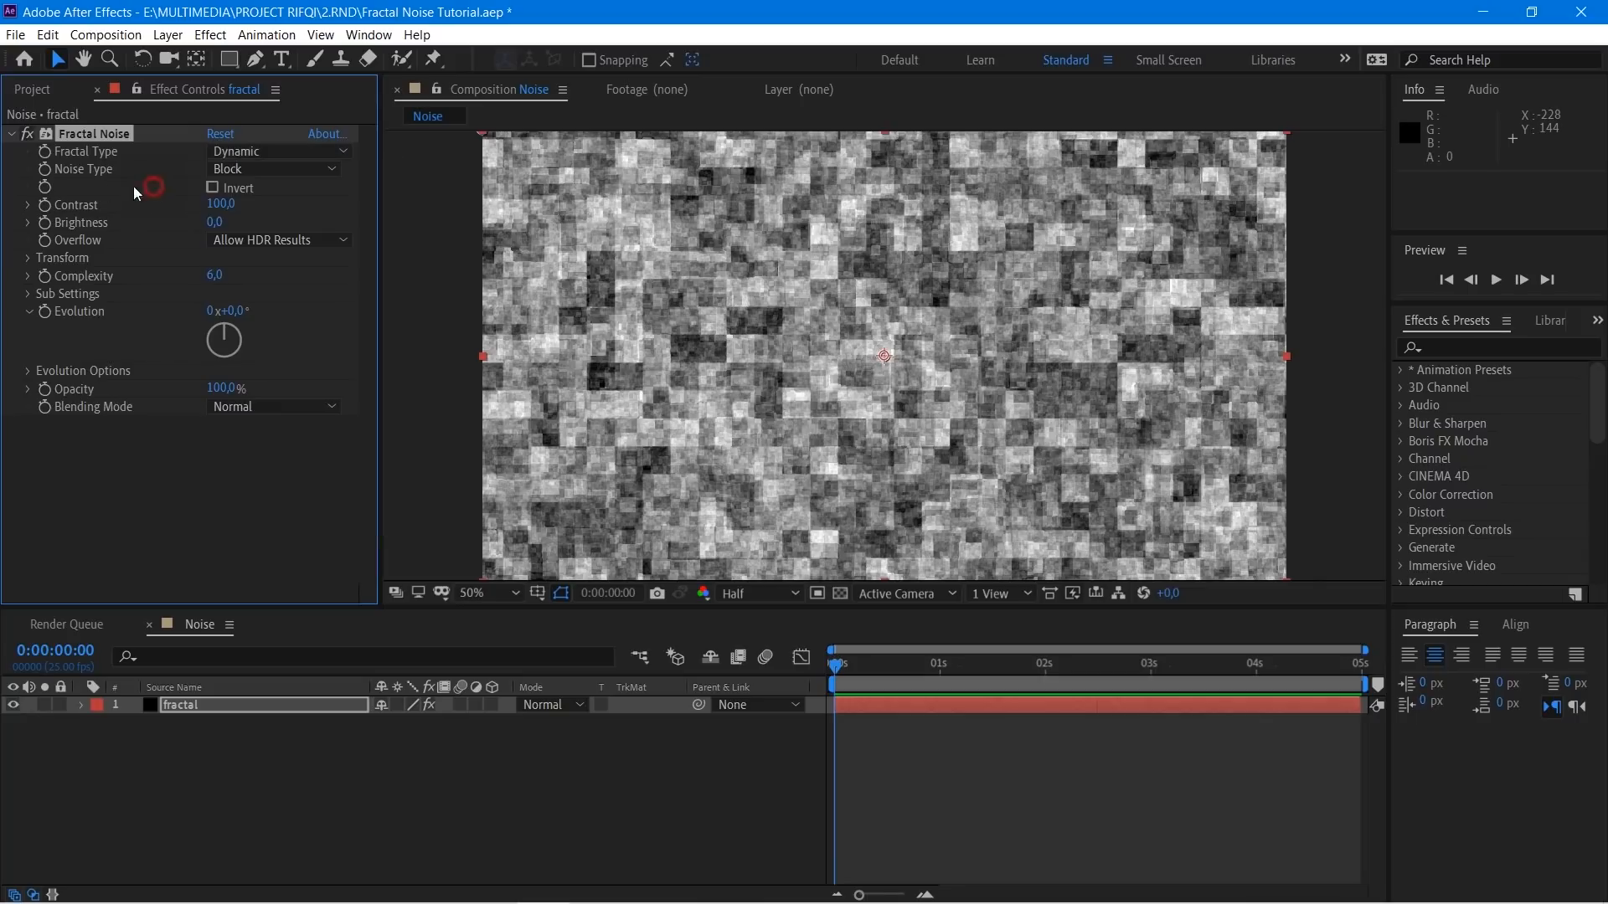
# Step: Switch the fractal type to Turbulent Smooth and compare noise types, ending on Linear
pyautogui.click(243, 151)
pyautogui.click(269, 191)
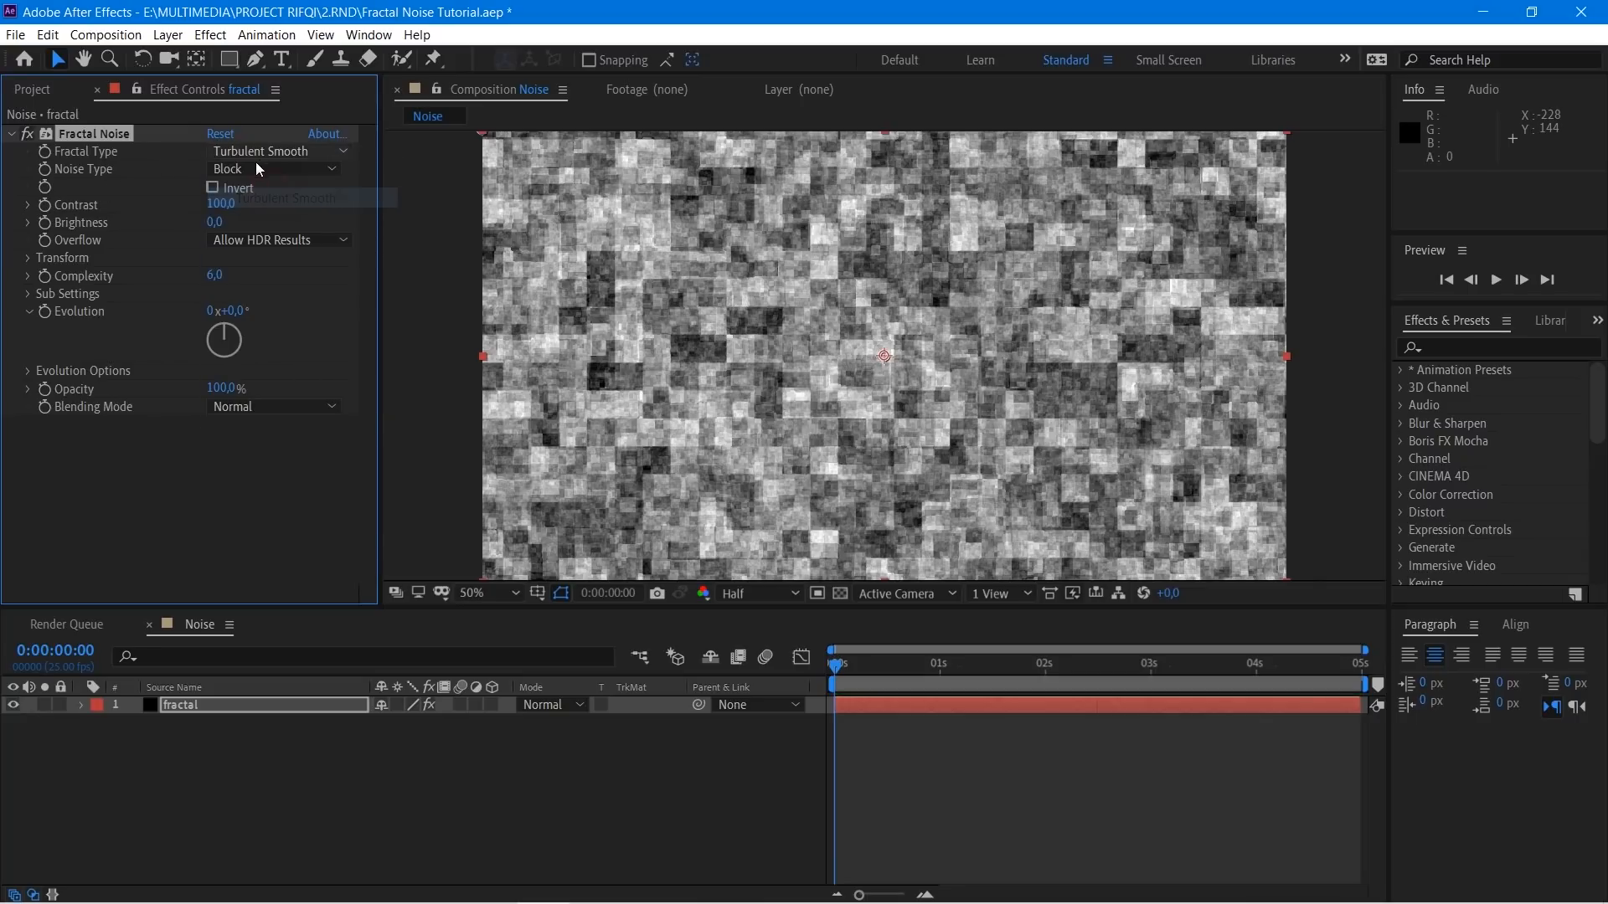
pyautogui.click(254, 169)
pyautogui.click(285, 204)
pyautogui.click(293, 168)
pyautogui.click(285, 228)
pyautogui.click(289, 169)
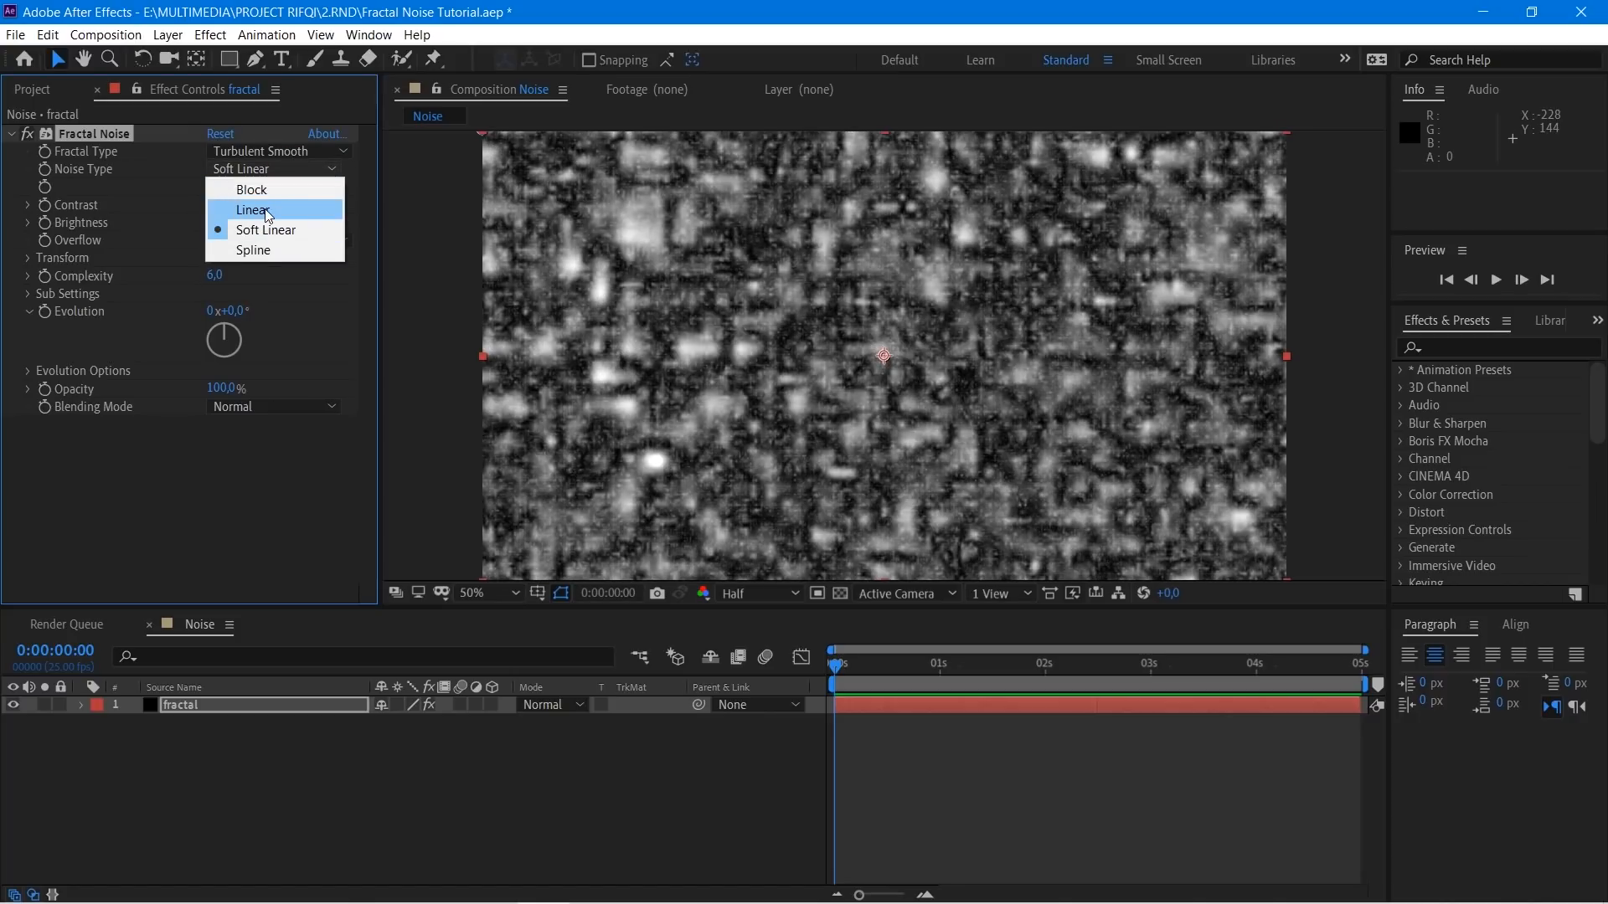
pyautogui.click(267, 211)
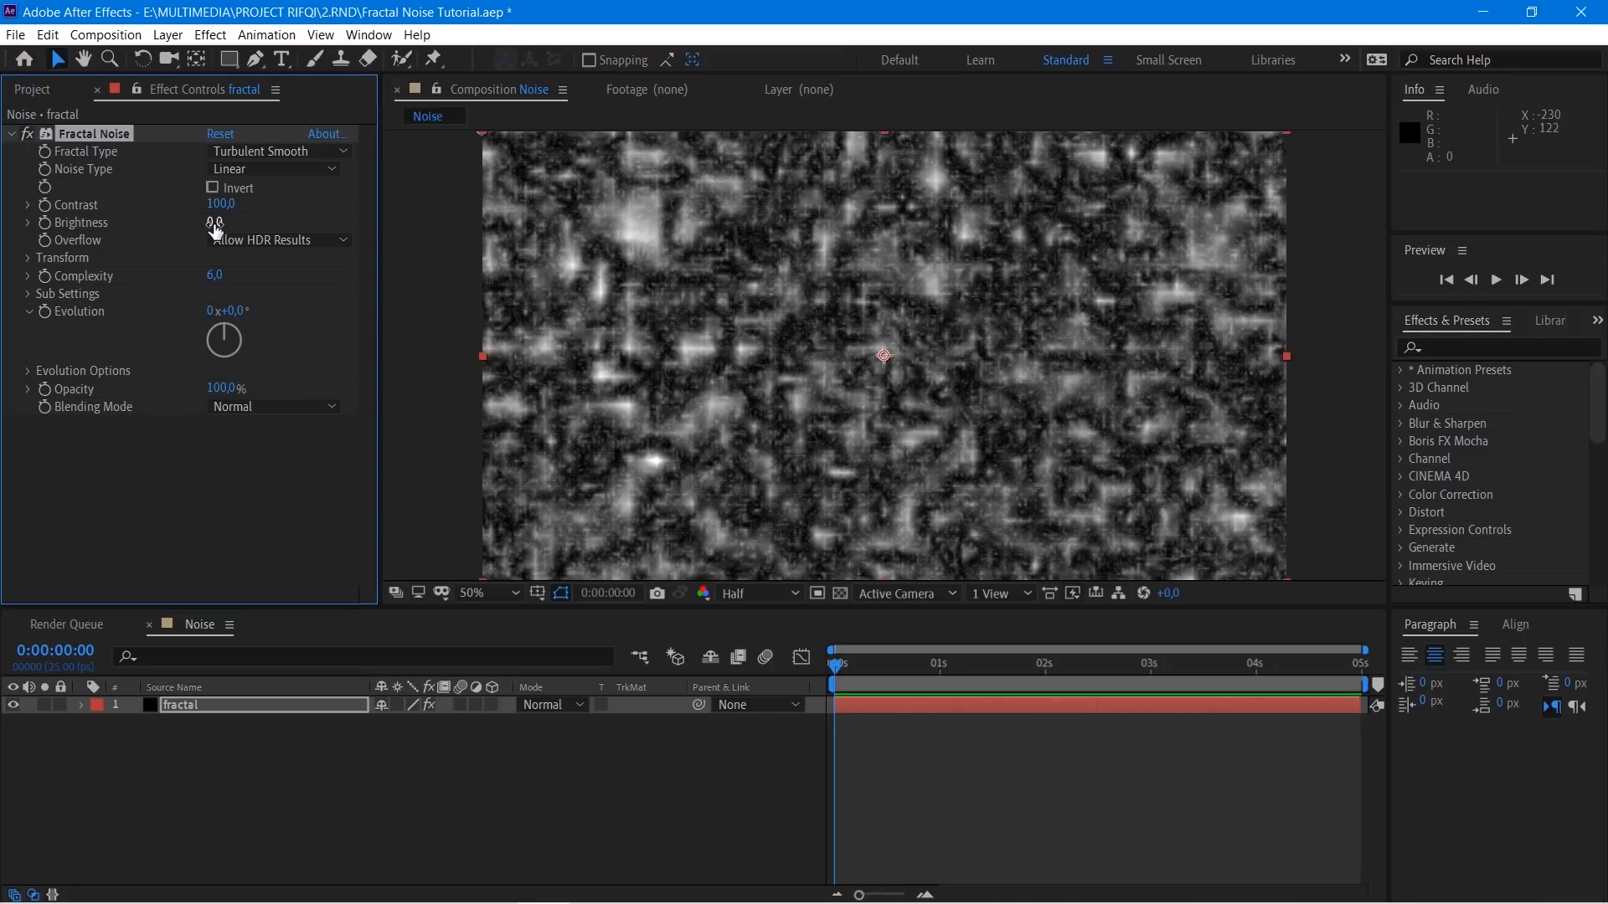
# Step: Set the noise contrast to 154 and try brightness values of 73, 41 and 62, using Soft Clamp overflow
pyautogui.moveTo(218, 208); pyautogui.dragTo(291, 230)
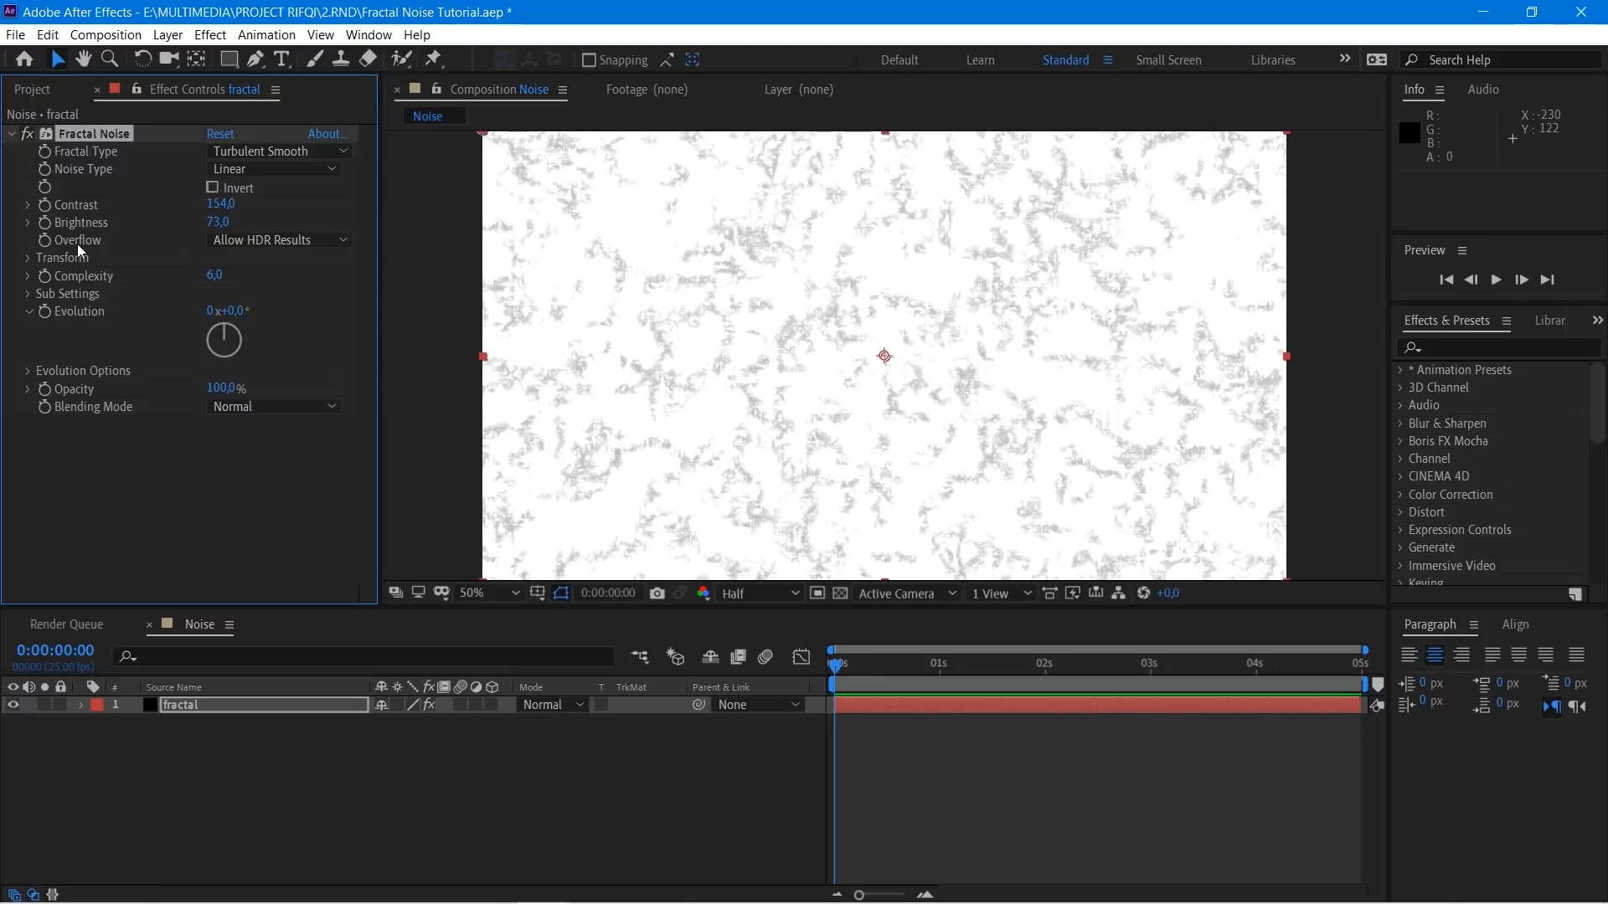
pyautogui.click(278, 243)
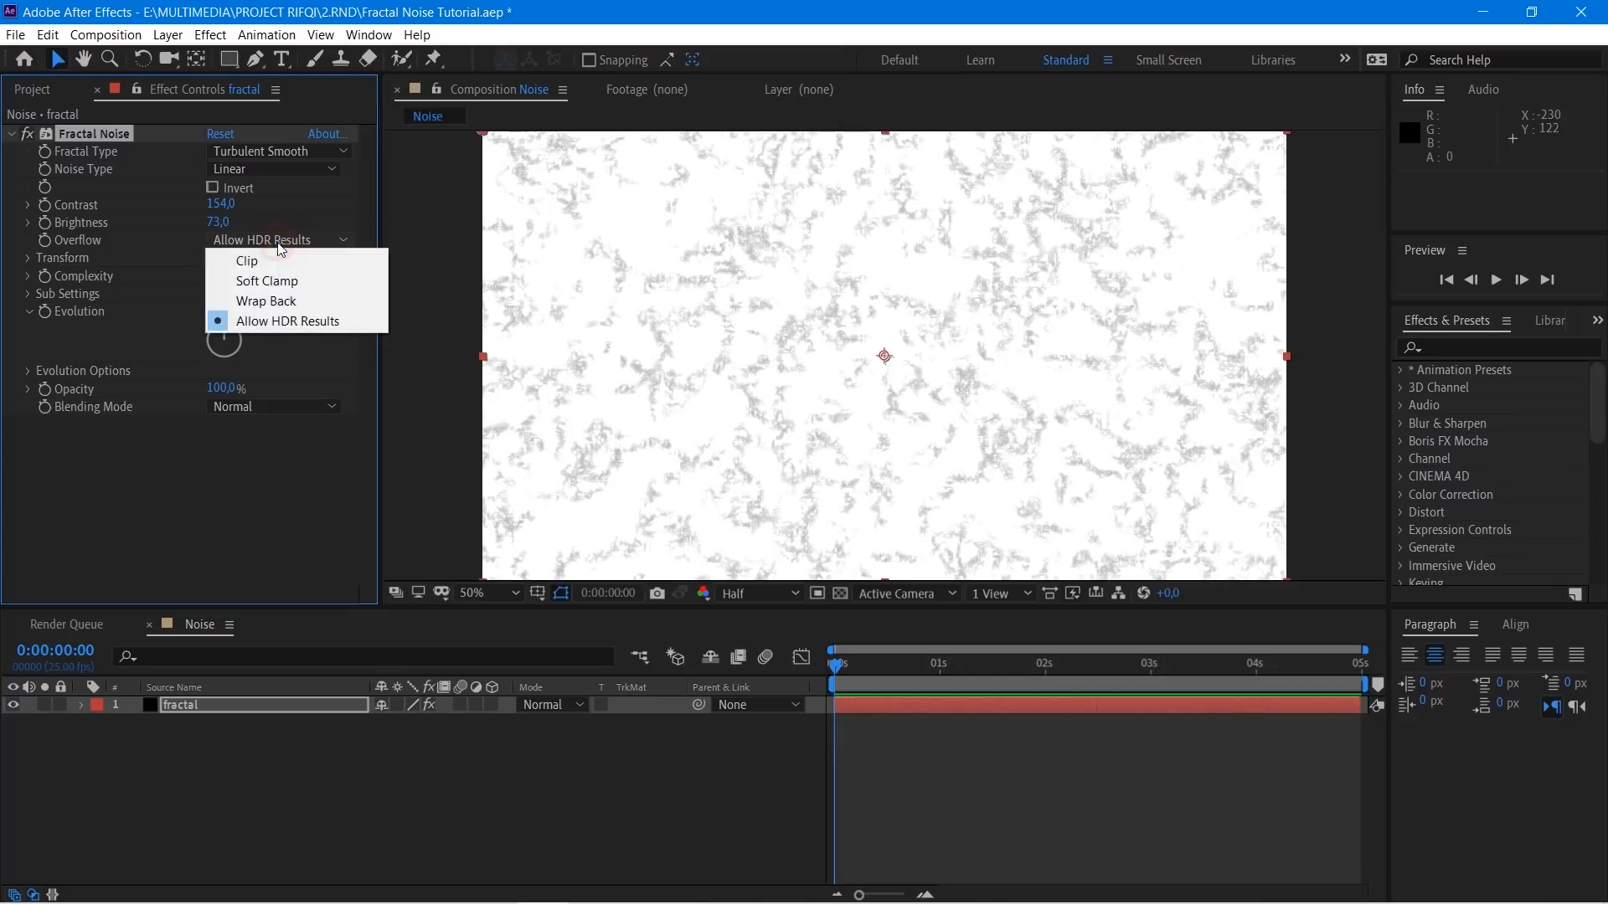
pyautogui.click(248, 282)
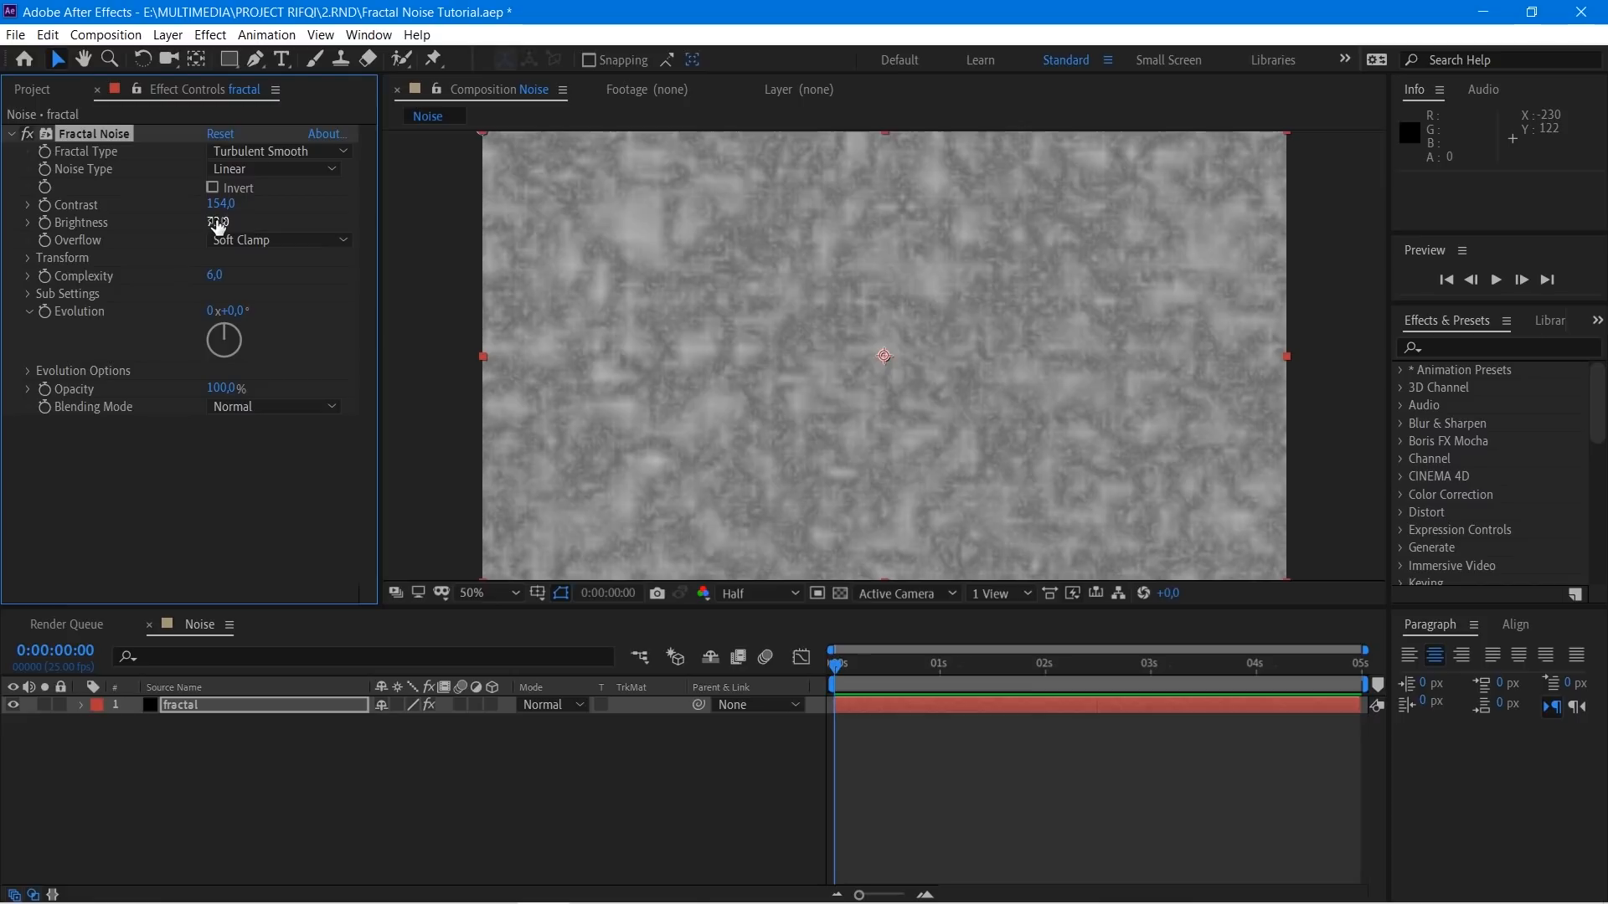
pyautogui.moveTo(218, 224)
pyautogui.mouseDown()
pyautogui.moveTo(419, 235)
pyautogui.moveTo(208, 246)
pyautogui.mouseUp()
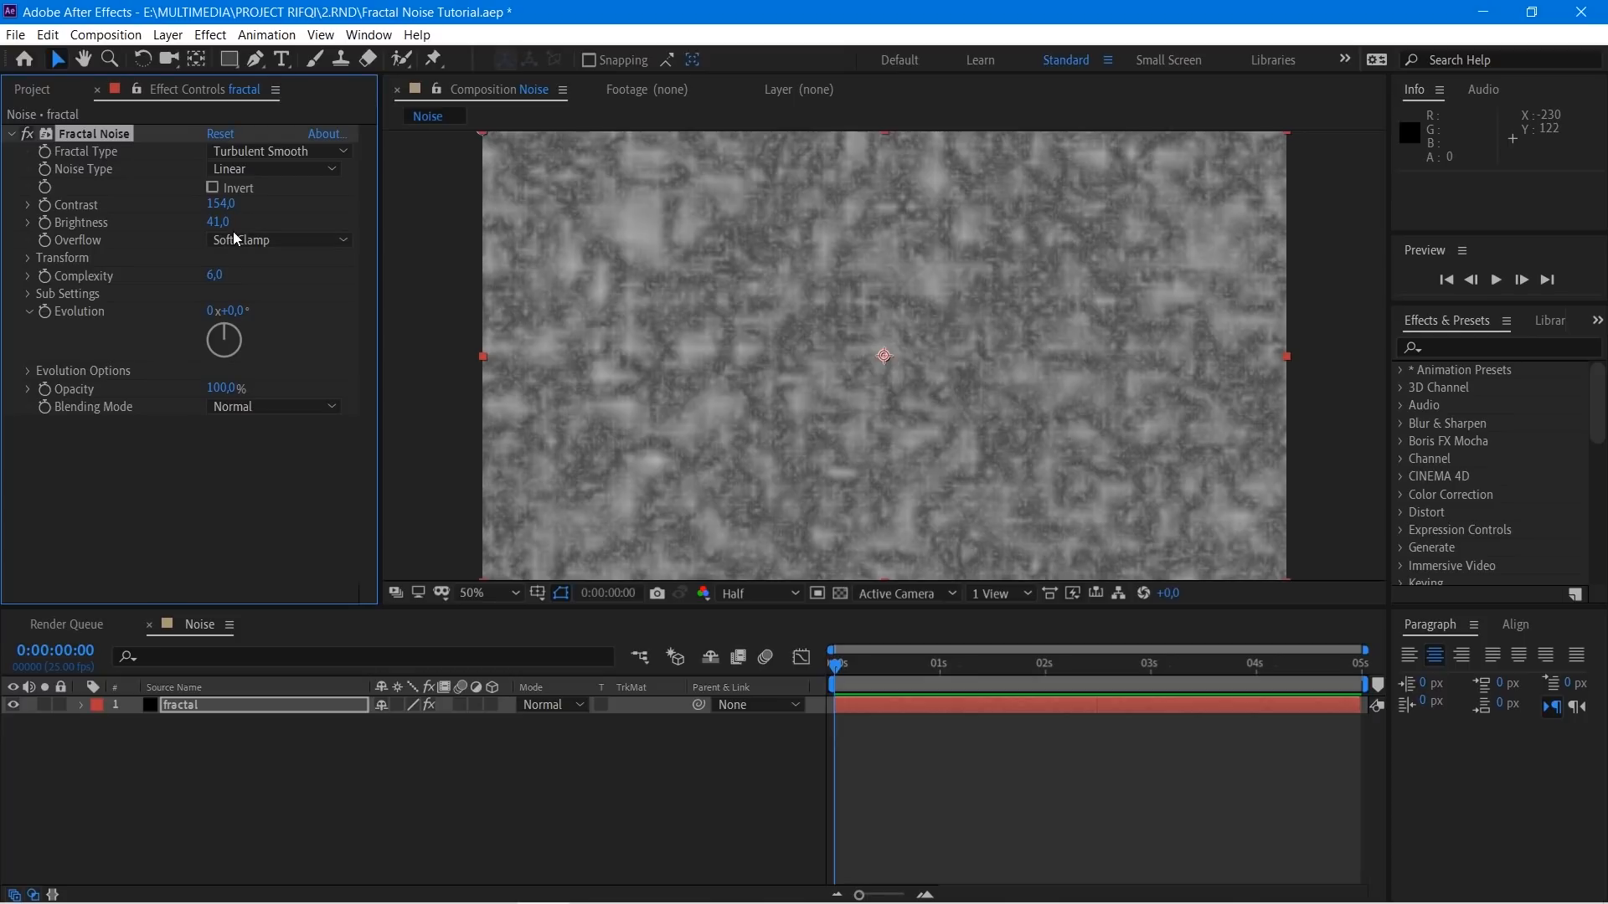
pyautogui.moveTo(236, 227); pyautogui.dragTo(242, 237)
# Step: Switch the overflow to Wrap Back and raise the noise brightness to 154
pyautogui.click(245, 242)
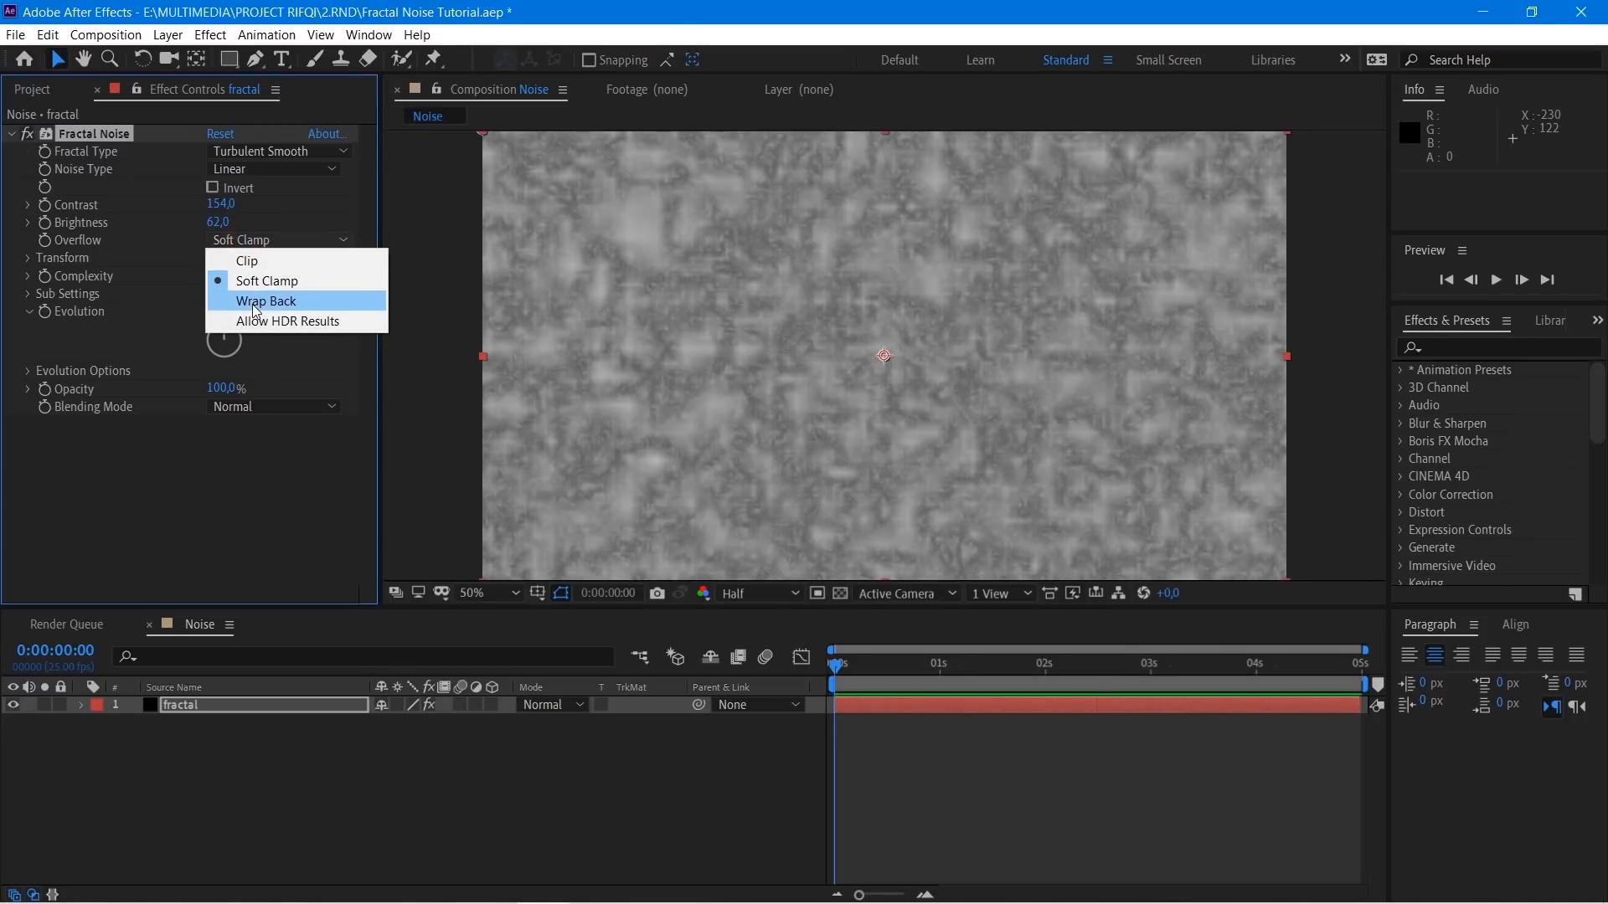
pyautogui.click(256, 303)
pyautogui.moveTo(222, 226); pyautogui.dragTo(365, 229)
# Step: Try the Clip overflow mode on the bright noise and return it to Allow HDR Results
pyautogui.click(276, 241)
pyautogui.click(269, 260)
pyautogui.click(255, 242)
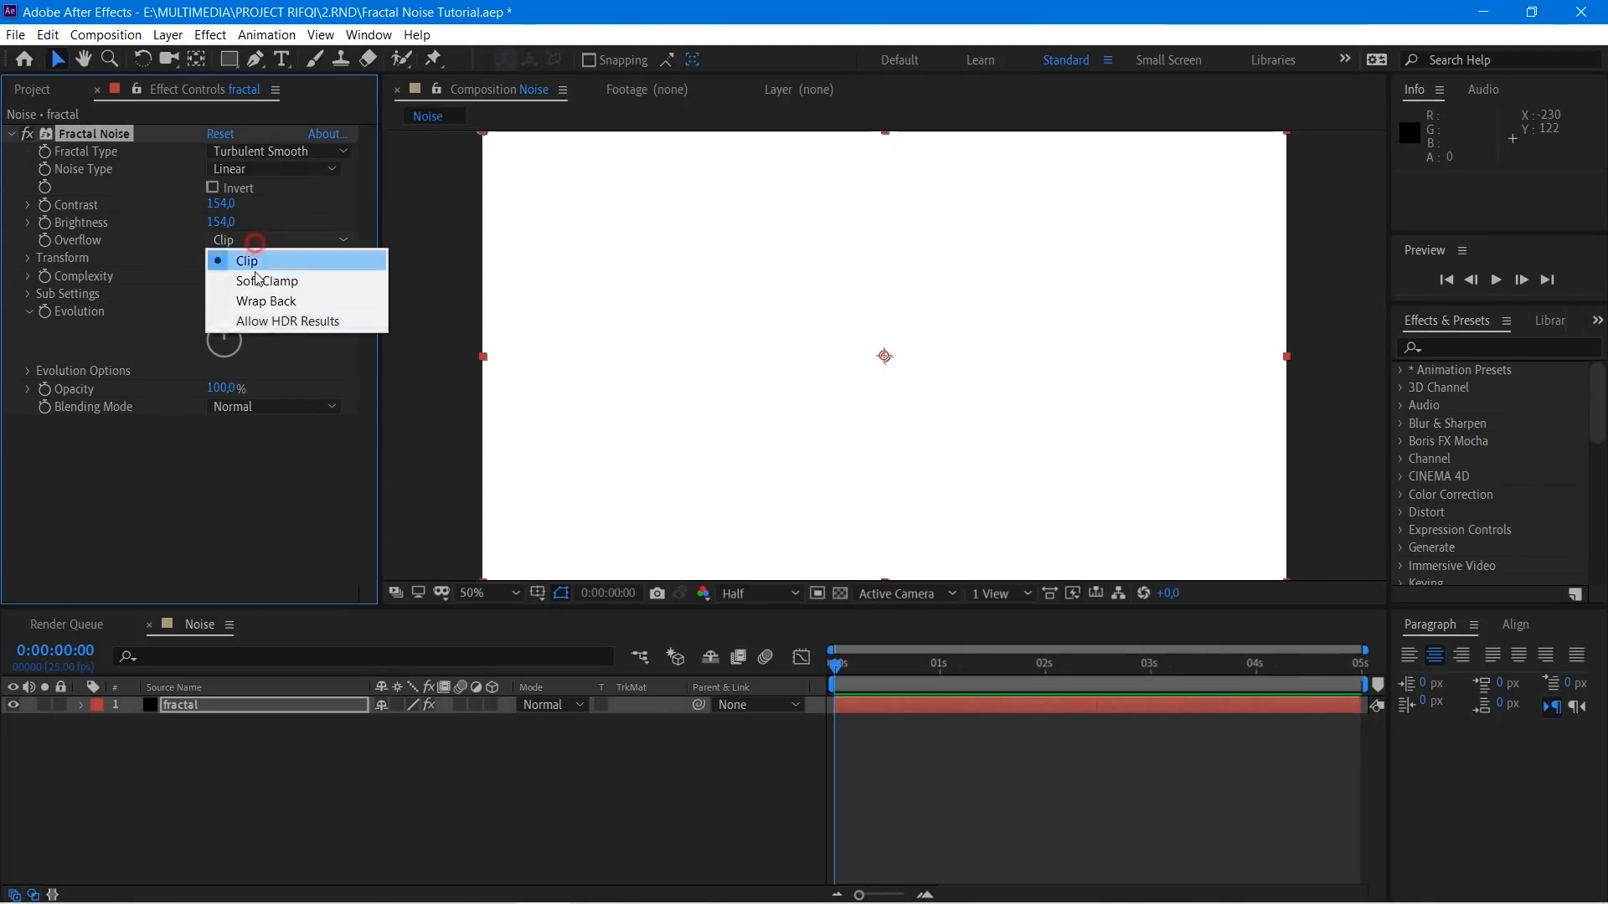
pyautogui.click(255, 322)
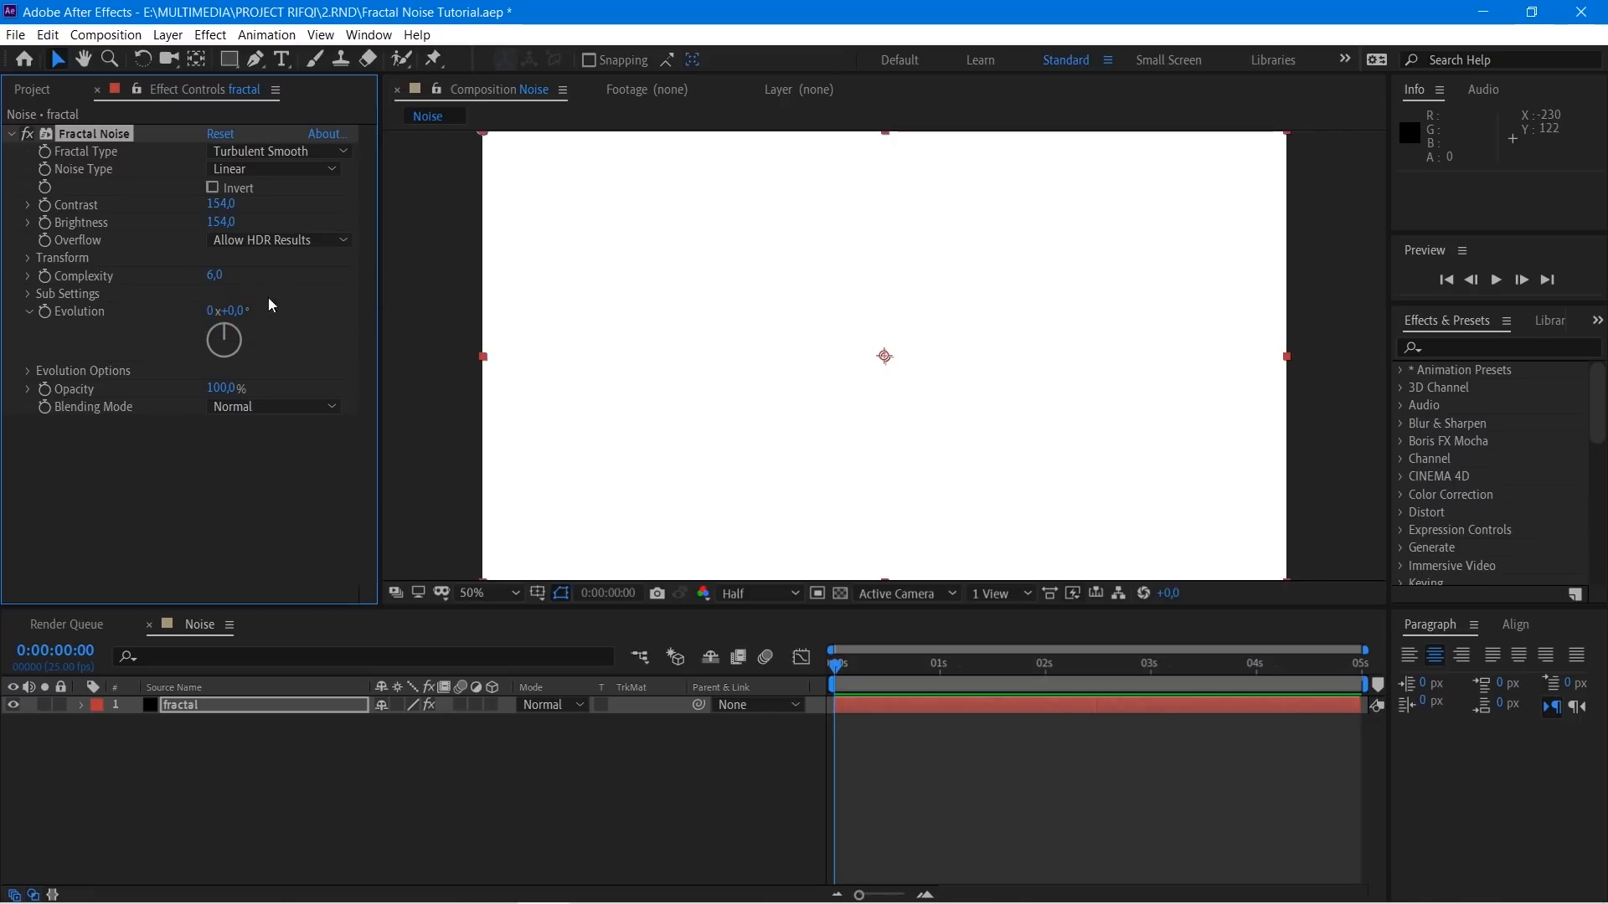
pyautogui.click(221, 222)
pyautogui.click(275, 243)
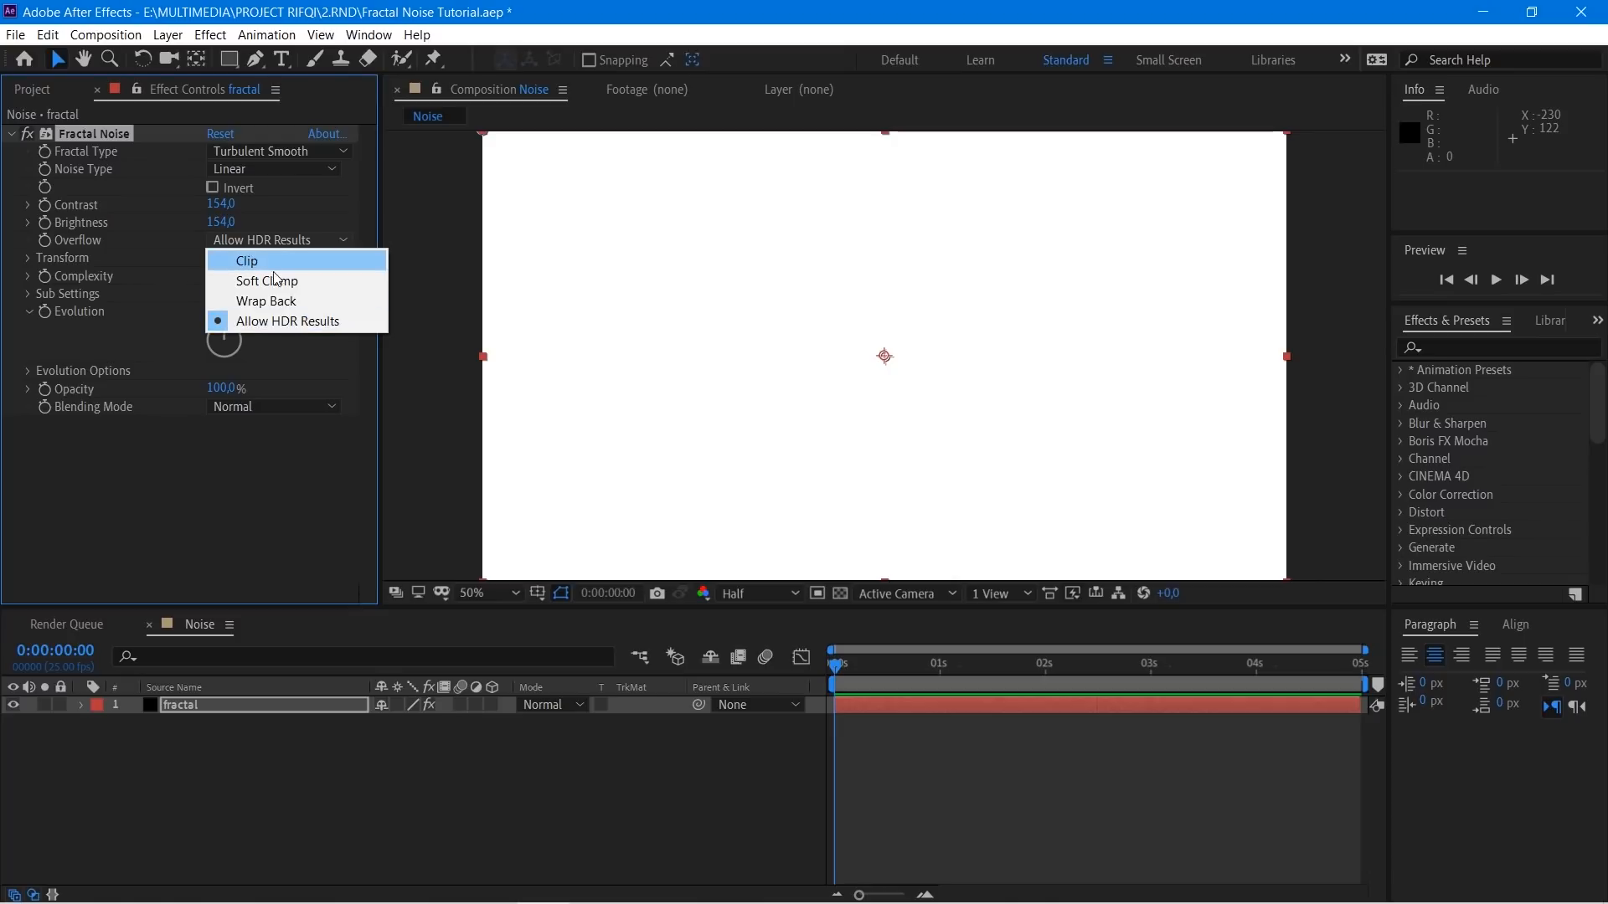
pyautogui.click(278, 422)
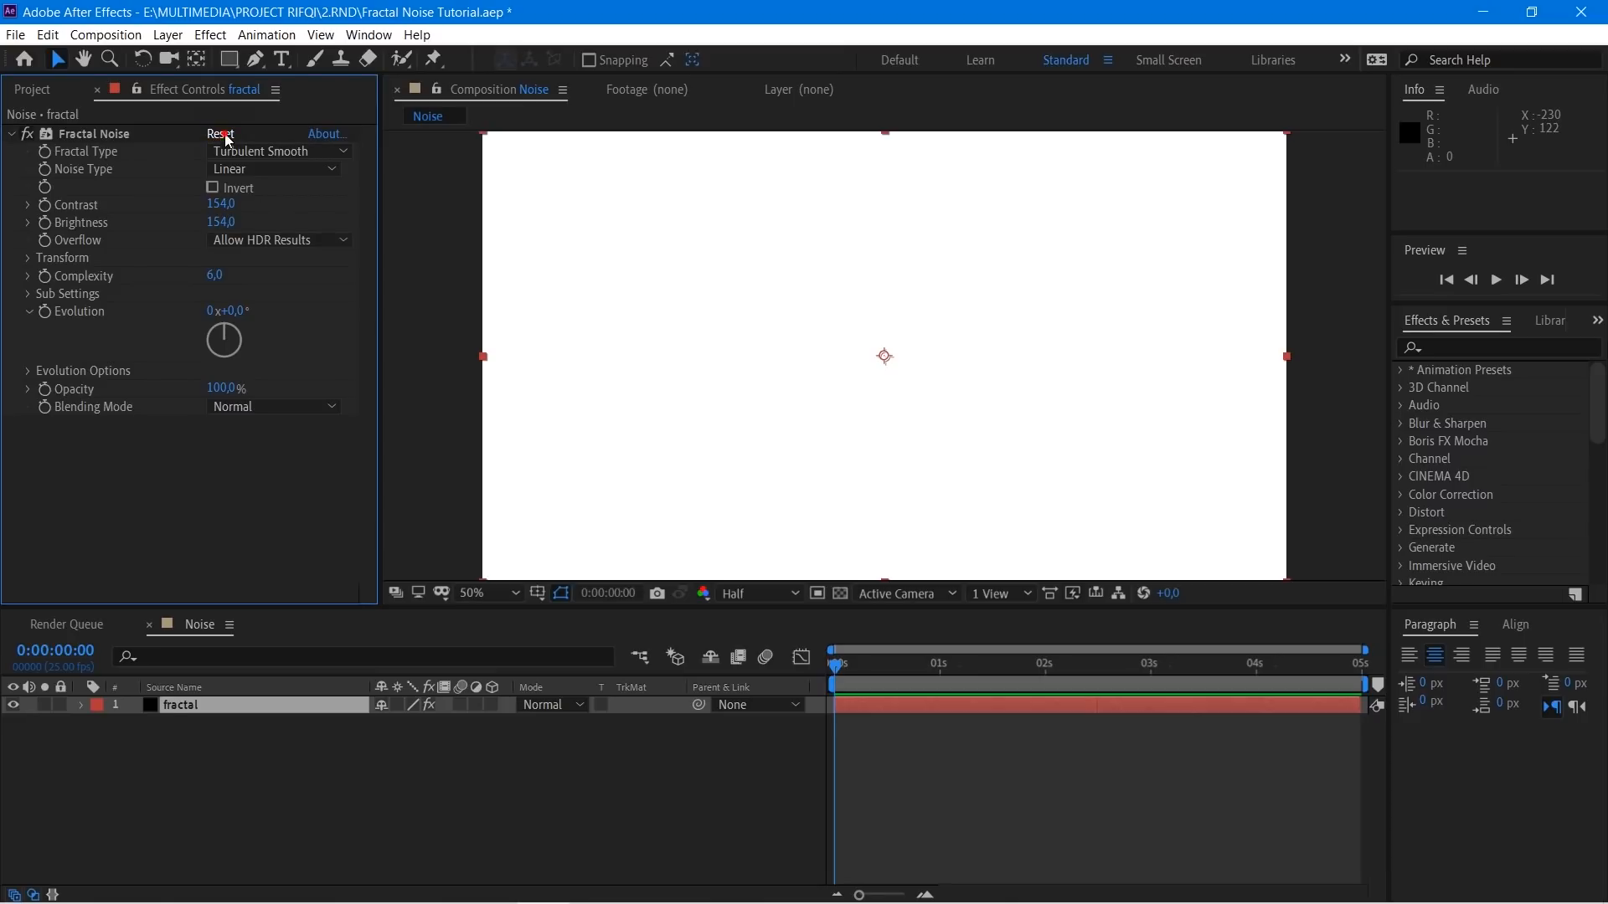
# Step: Reset Fractal Noise to its defaults and set its transform rotation to 65° and uniform scale to 415
pyautogui.click(222, 134)
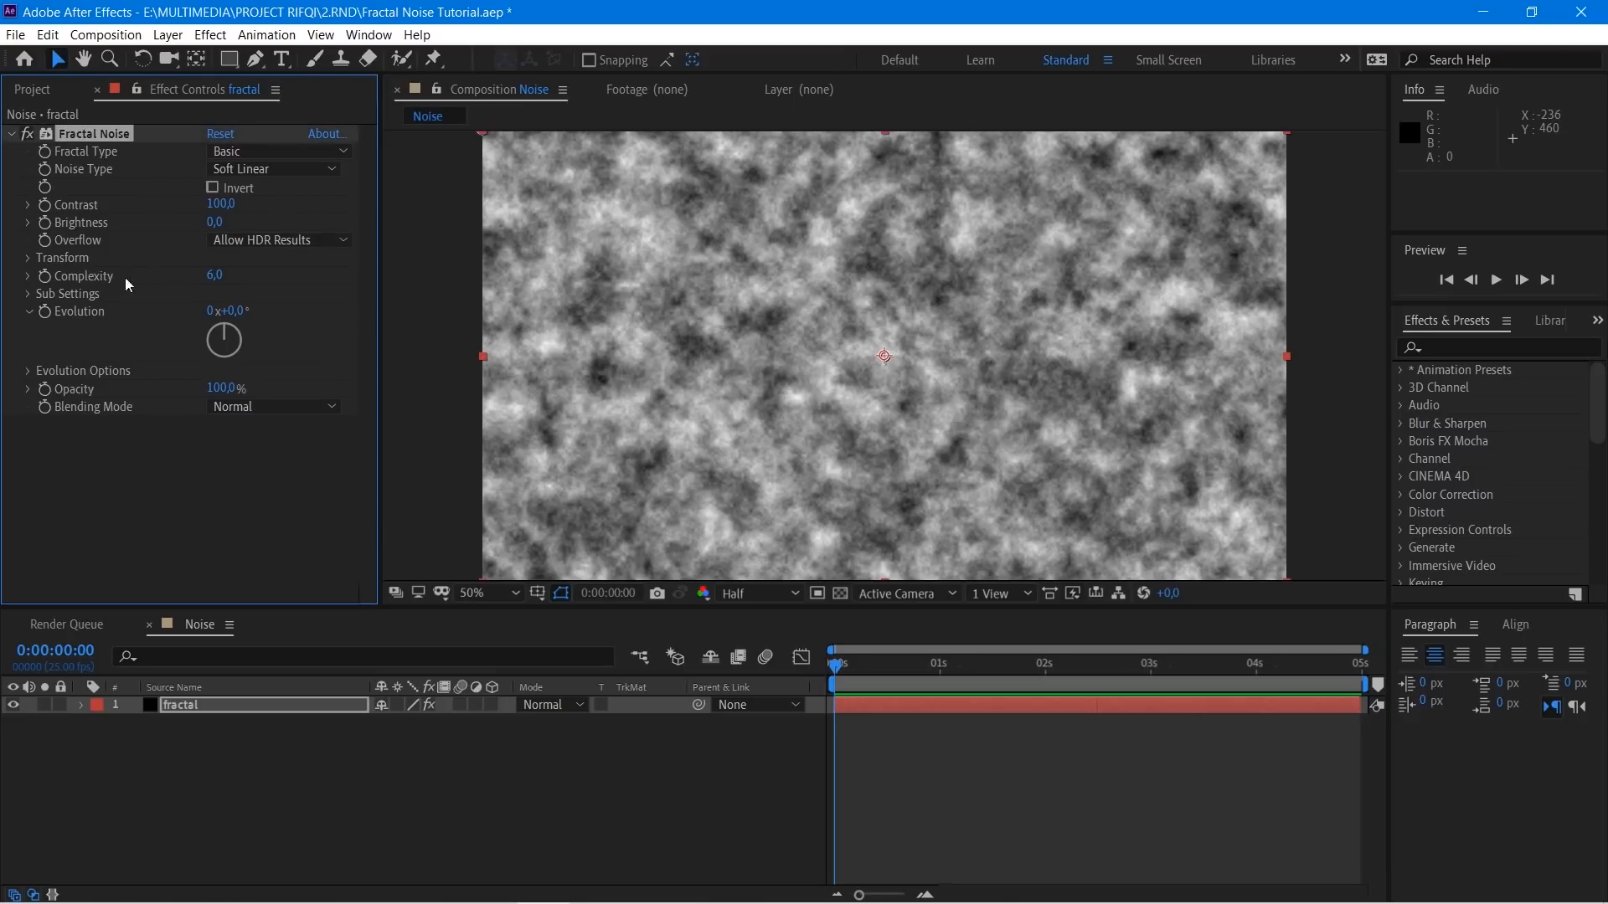
pyautogui.click(28, 258)
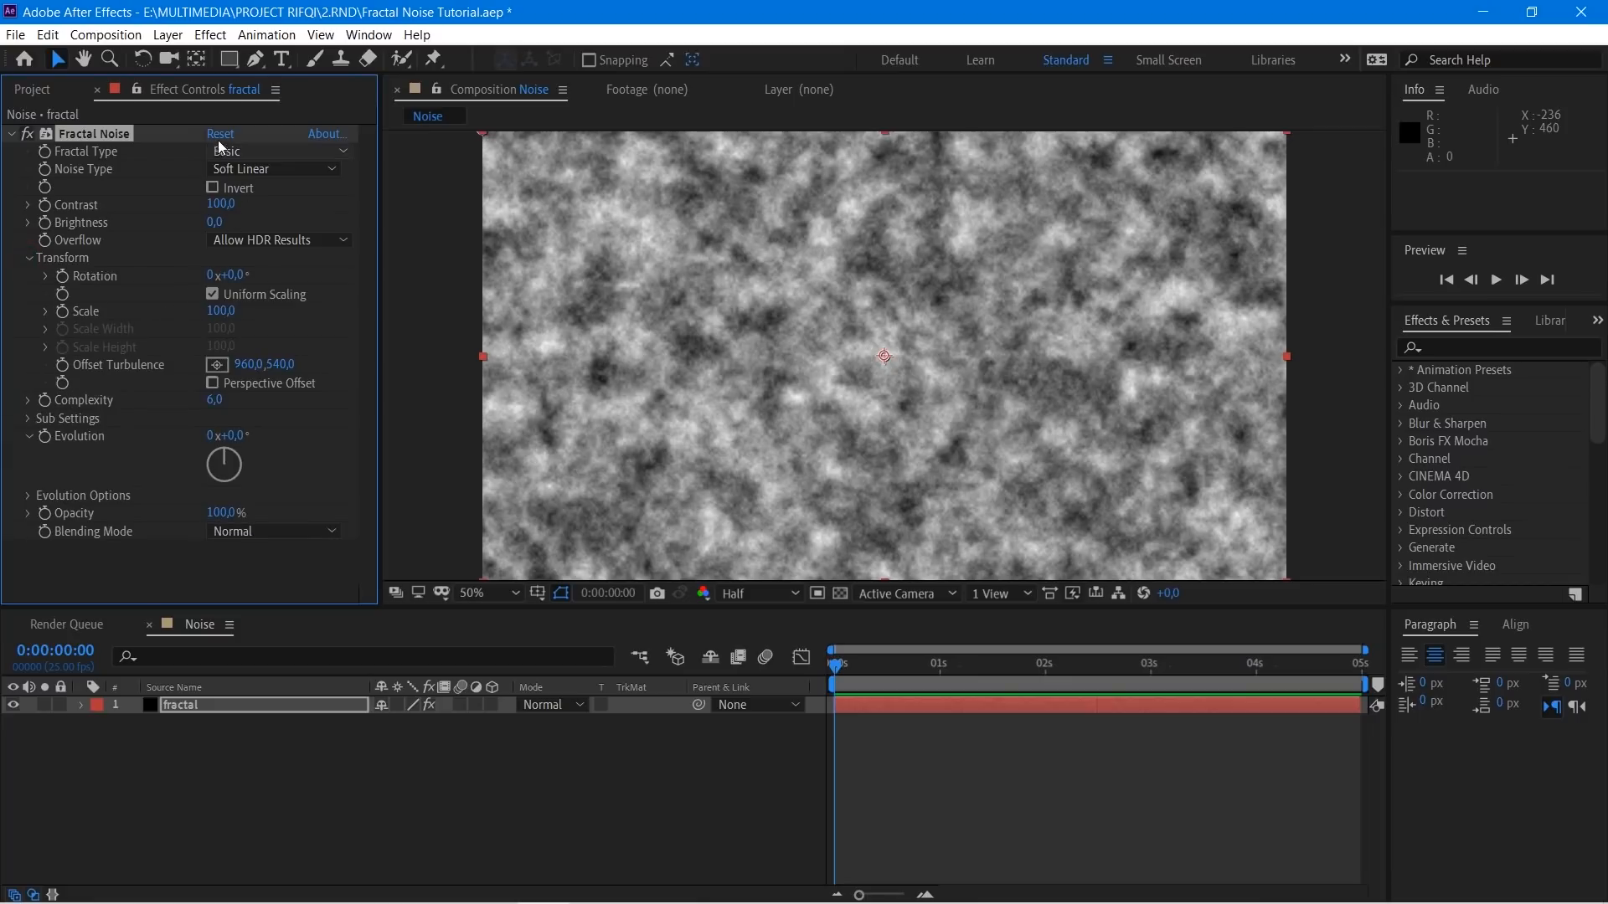
pyautogui.moveTo(235, 275); pyautogui.dragTo(306, 282)
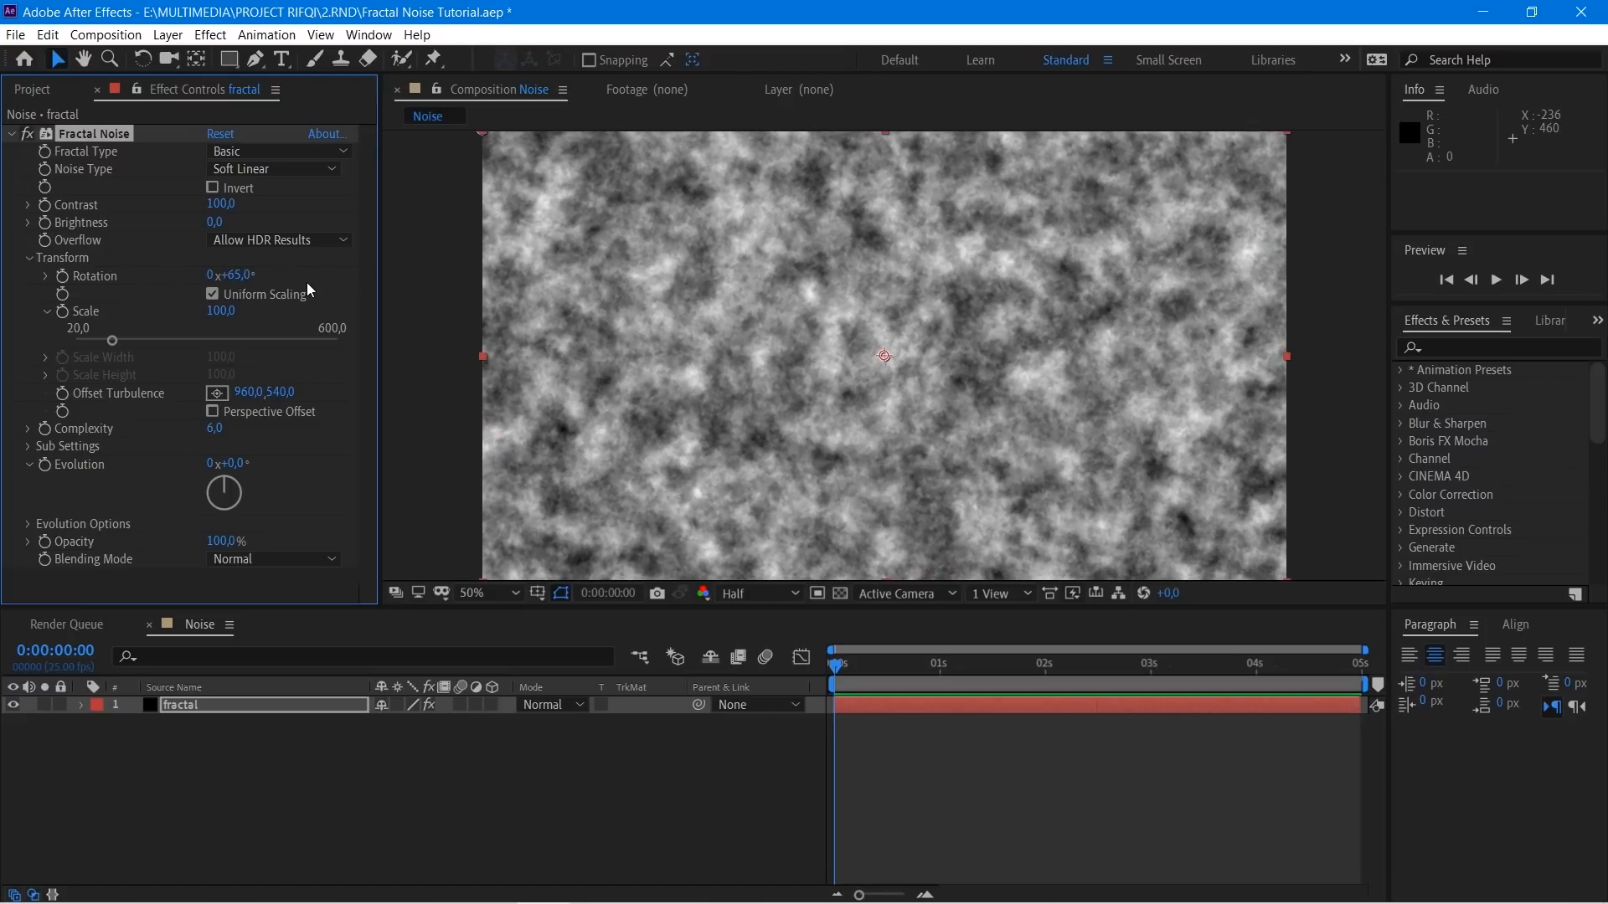
pyautogui.moveTo(221, 311); pyautogui.dragTo(543, 311)
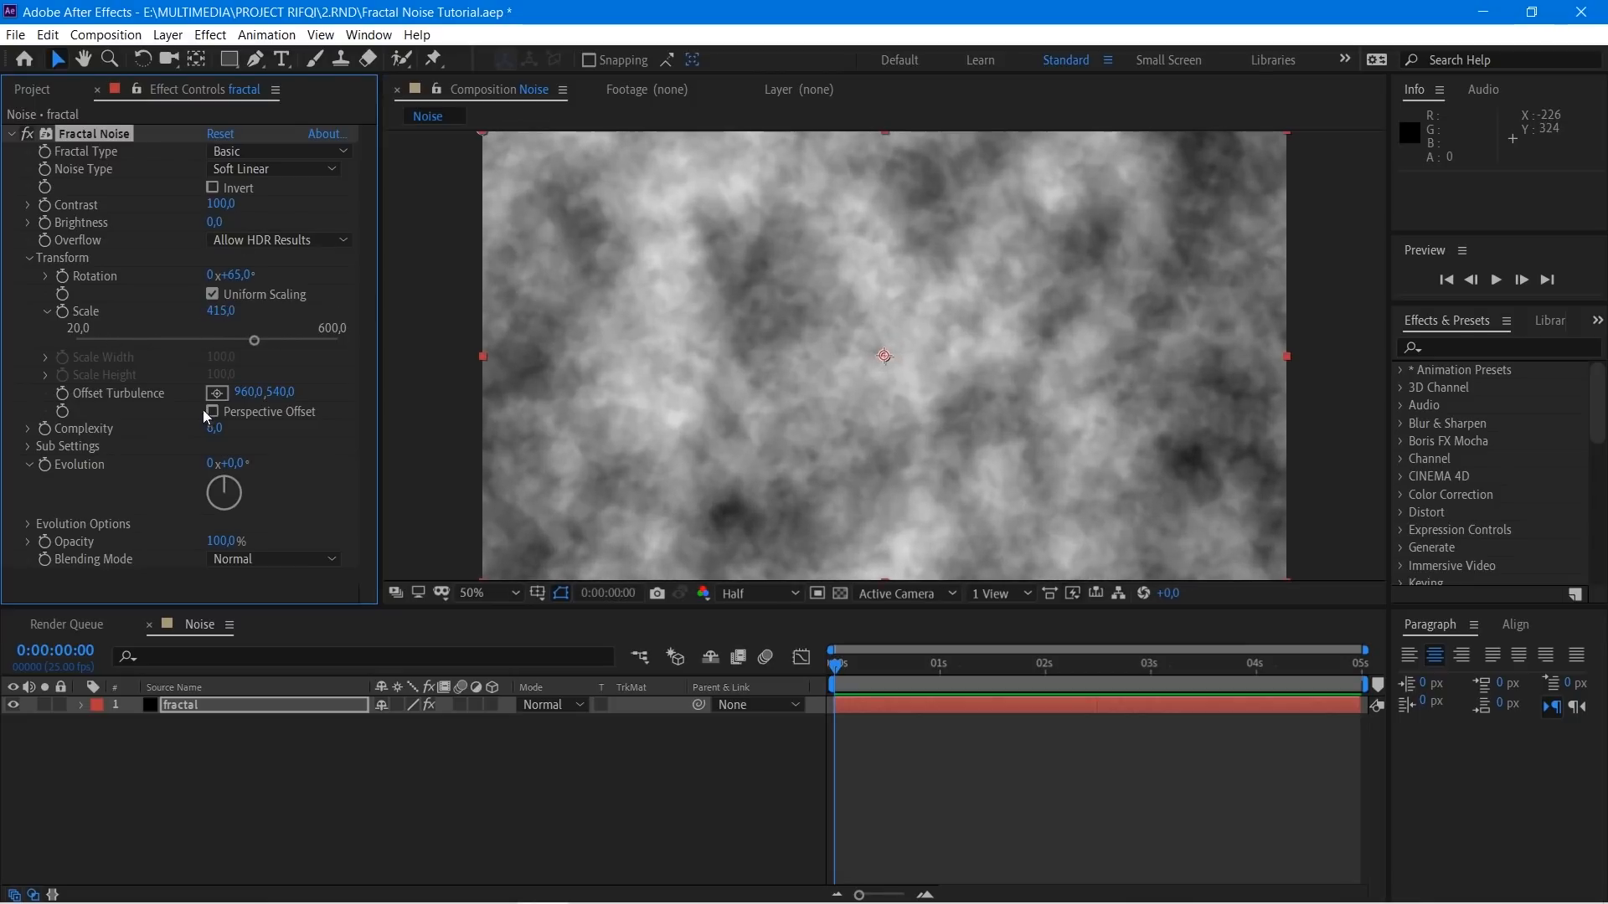
# Step: Shift the noise pattern by setting Offset Turbulence to 1073, 542
pyautogui.moveTo(244, 392); pyautogui.dragTo(344, 395)
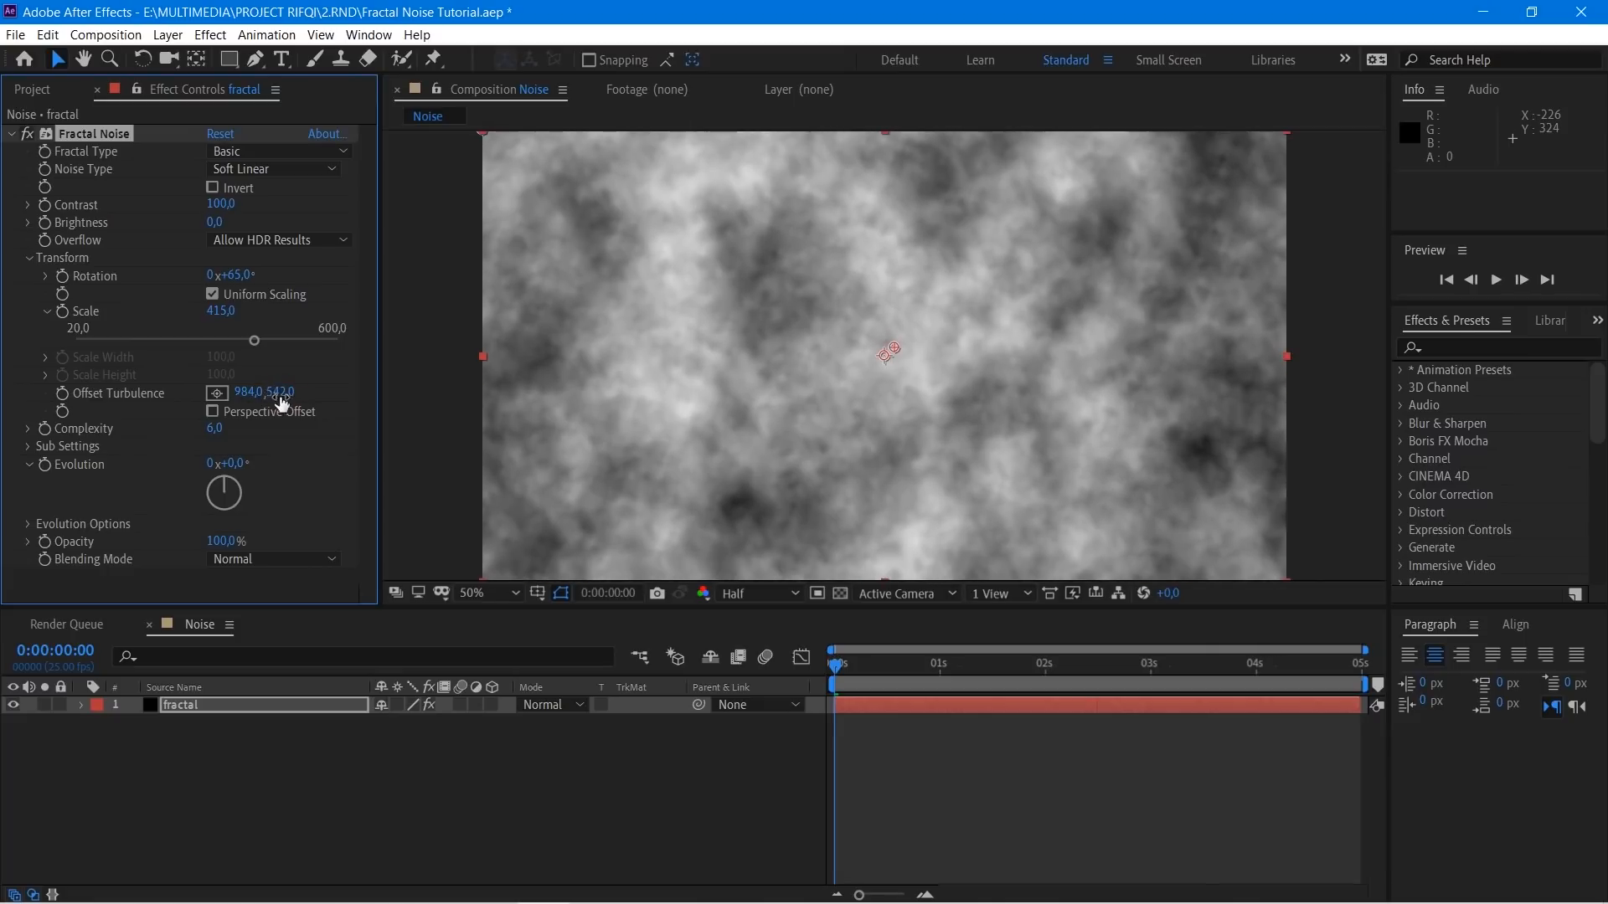
pyautogui.click(294, 410)
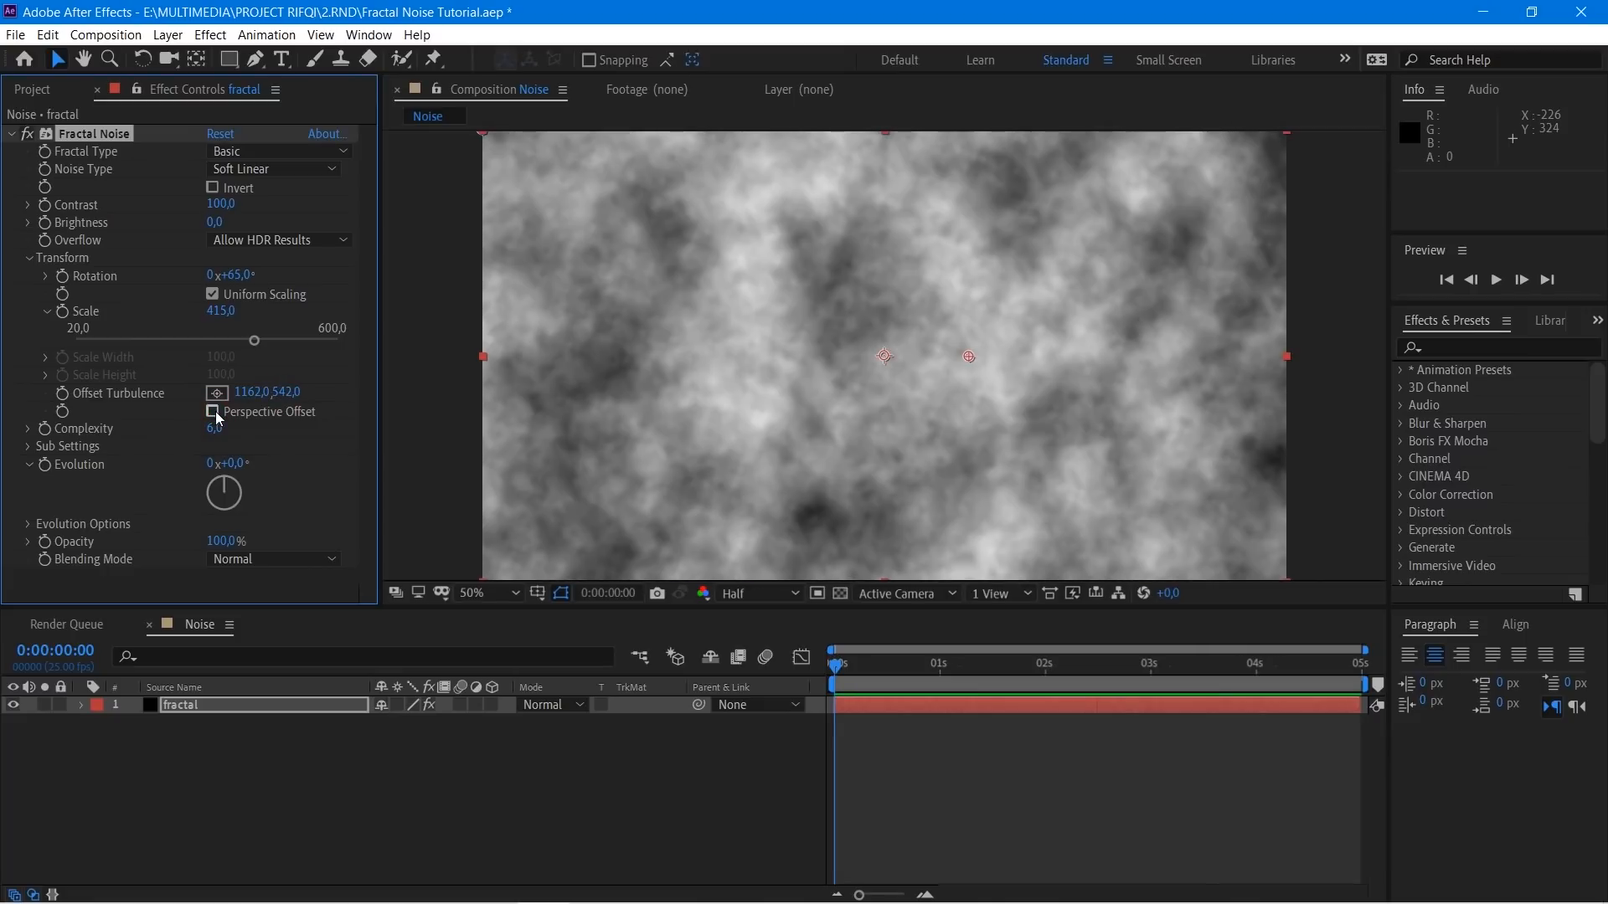
pyautogui.moveTo(243, 403); pyautogui.dragTo(104, 379)
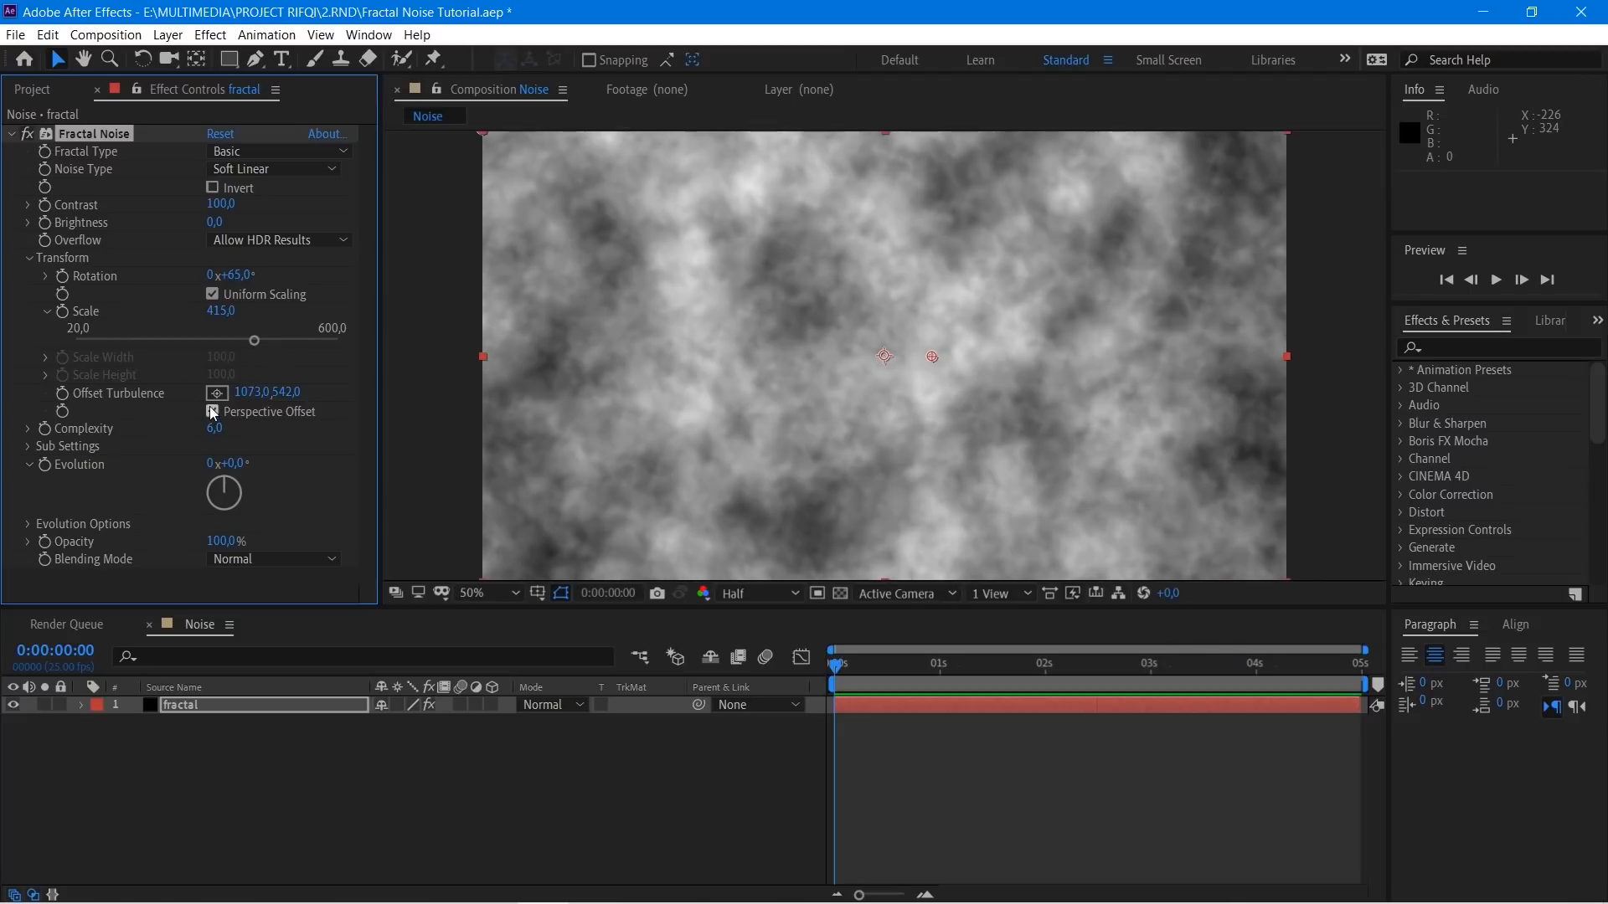
# Step: Shift Offset Turbulence without perspective, and compare by enabling Perspective Offset and shifting it to 1125, 542
pyautogui.moveTo(249, 392); pyautogui.dragTo(309, 356)
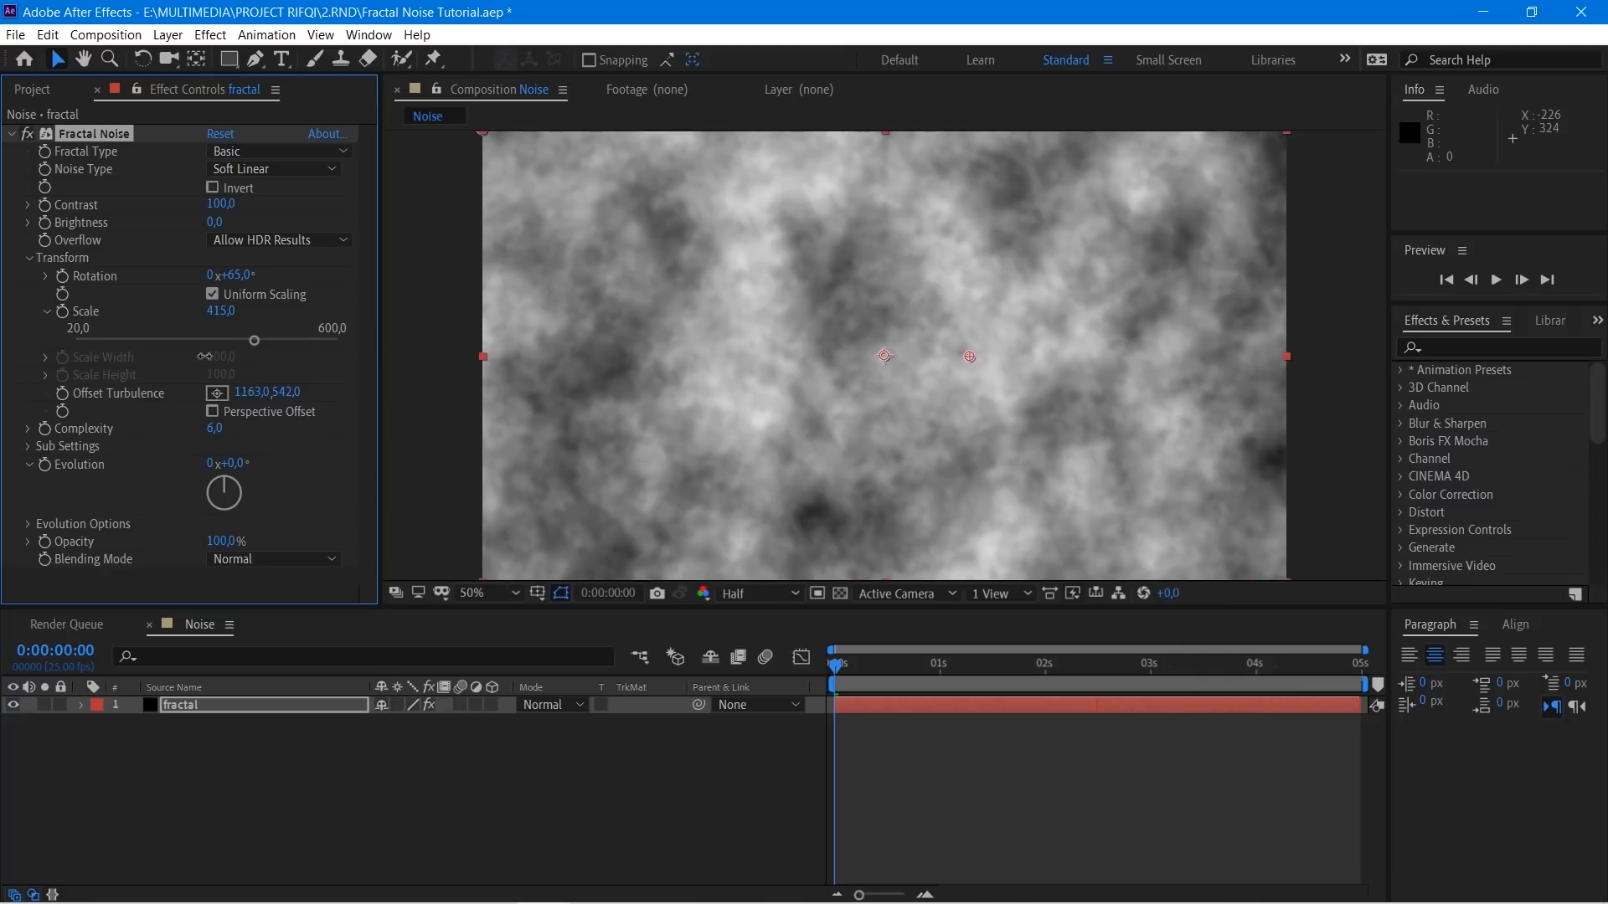
pyautogui.moveTo(422, 349); pyautogui.dragTo(214, 401)
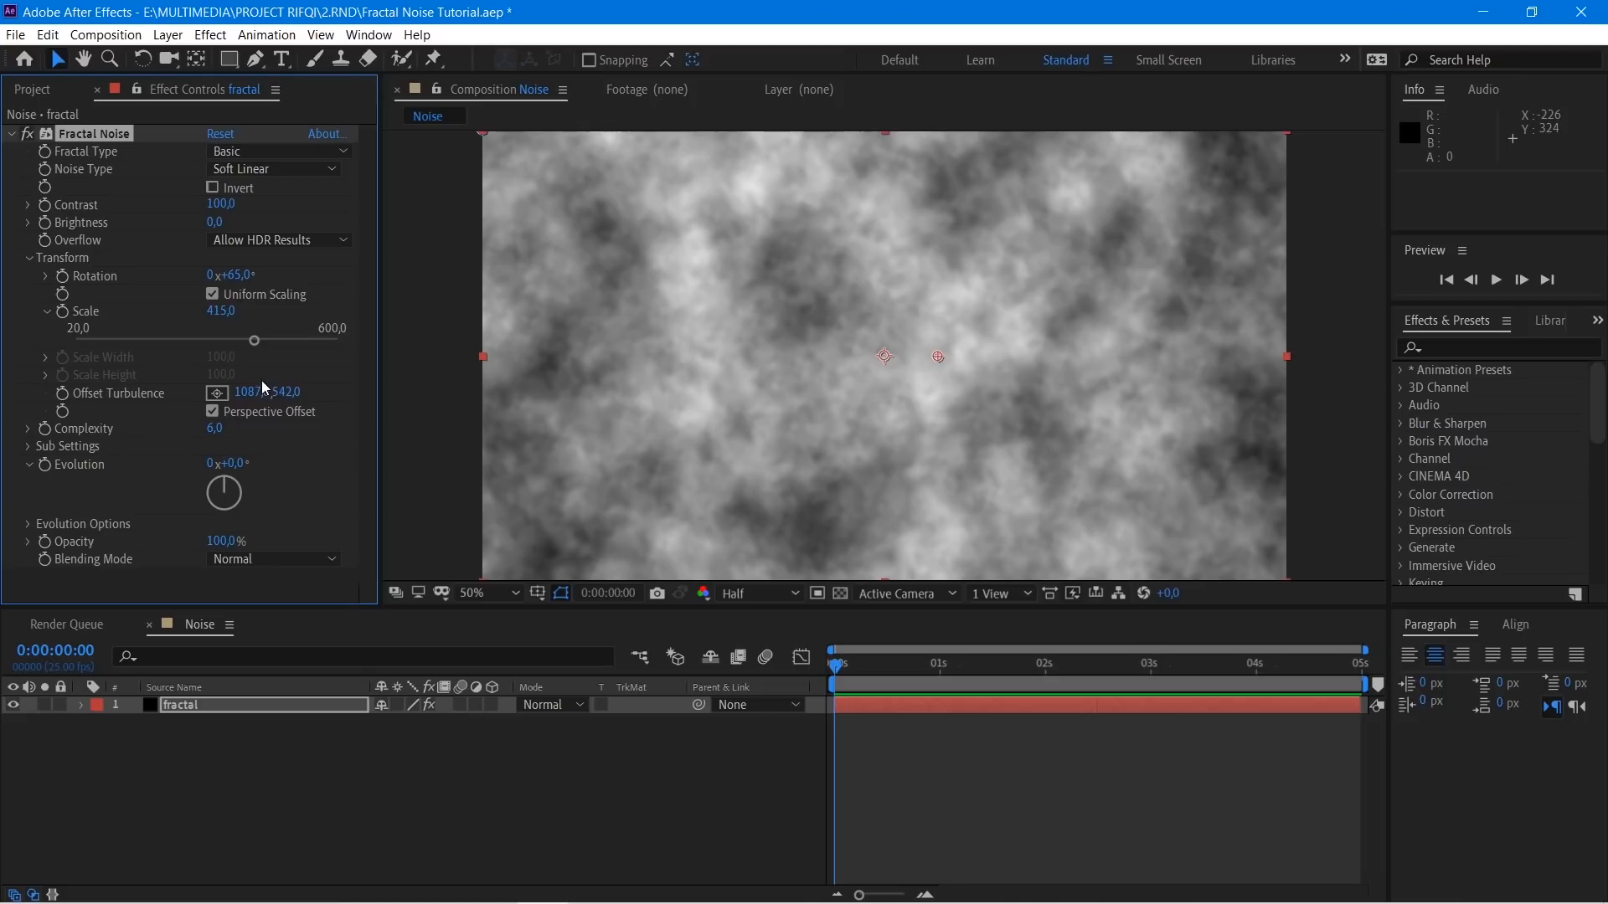
pyautogui.moveTo(250, 392); pyautogui.dragTo(424, 368)
pyautogui.moveTo(246, 391); pyautogui.dragTo(361, 392)
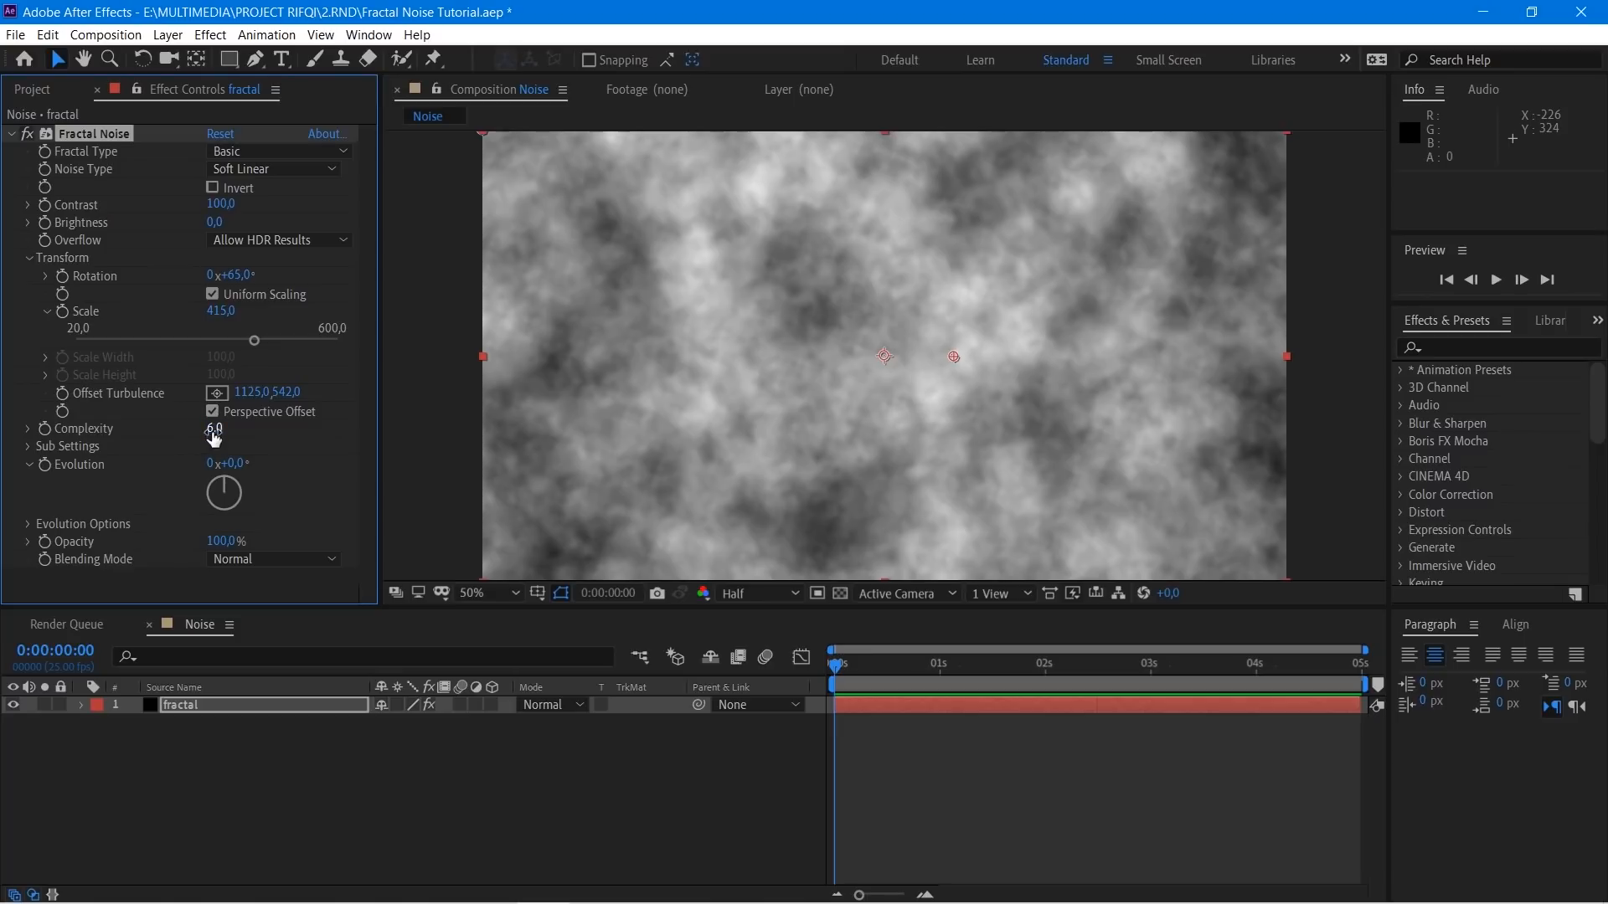
# Step: Raise the noise complexity to 20 and examine the added detail up close
pyautogui.moveTo(215, 432); pyautogui.dragTo(1041, 385)
pyautogui.moveTo(217, 427); pyautogui.dragTo(834, 238)
pyautogui.press('.')
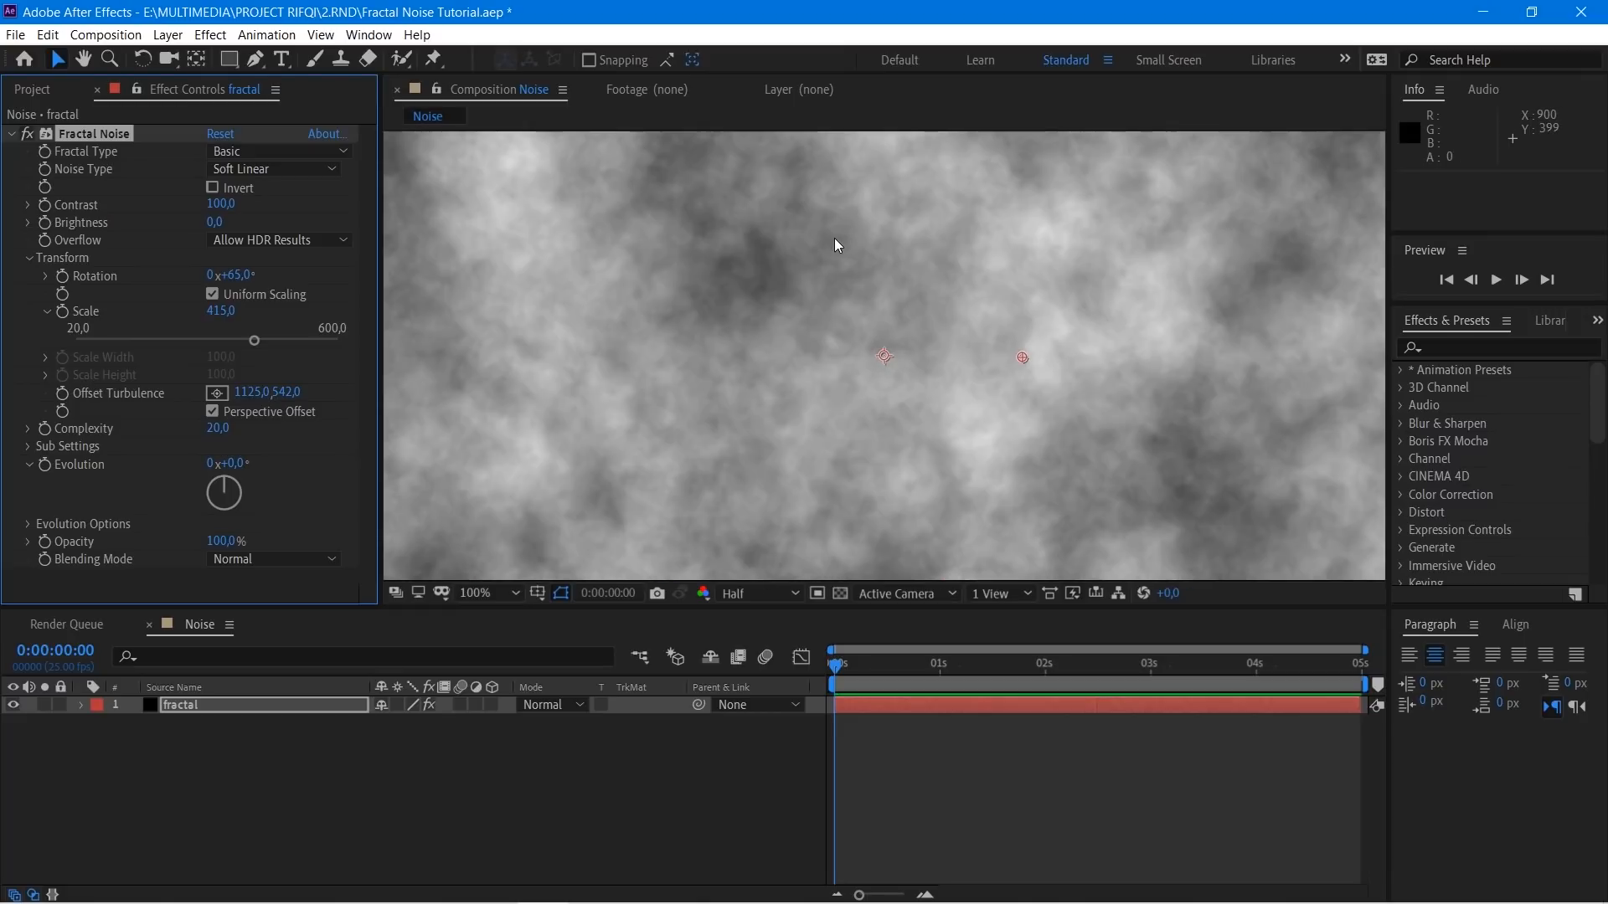
# Step: Set the noise complexity to 1 for comparison and raise it to 8.2
pyautogui.click(228, 432)
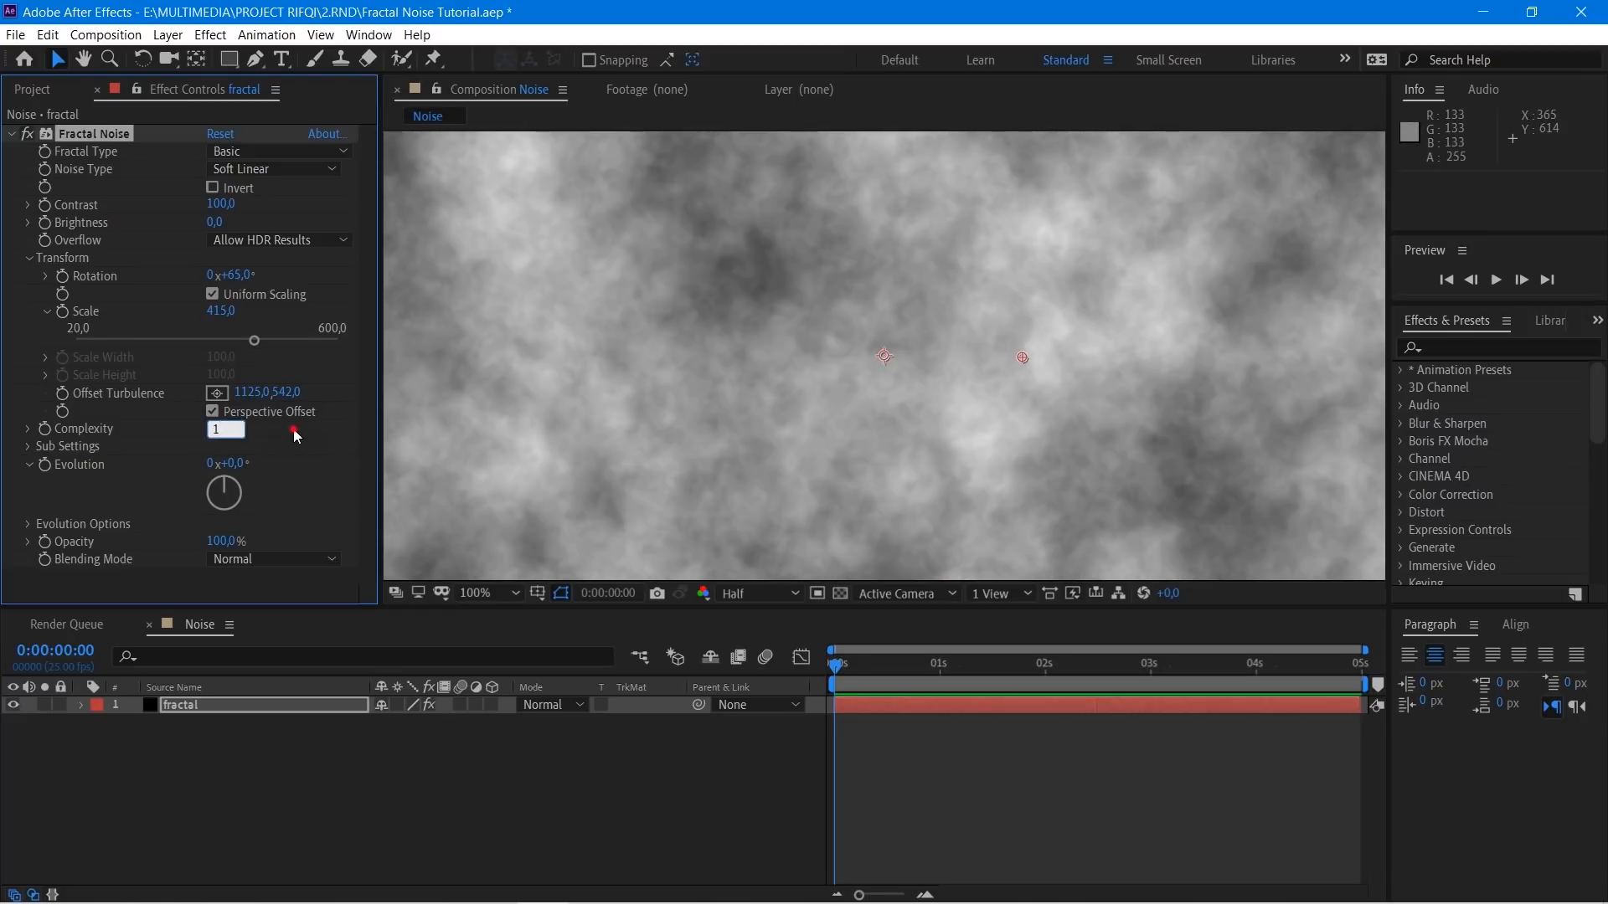
pyautogui.write('1')
pyautogui.press('Return')
pyautogui.press(',')
pyautogui.moveTo(214, 428); pyautogui.dragTo(692, 397)
pyautogui.moveTo(873, 386); pyautogui.dragTo(963, 387)
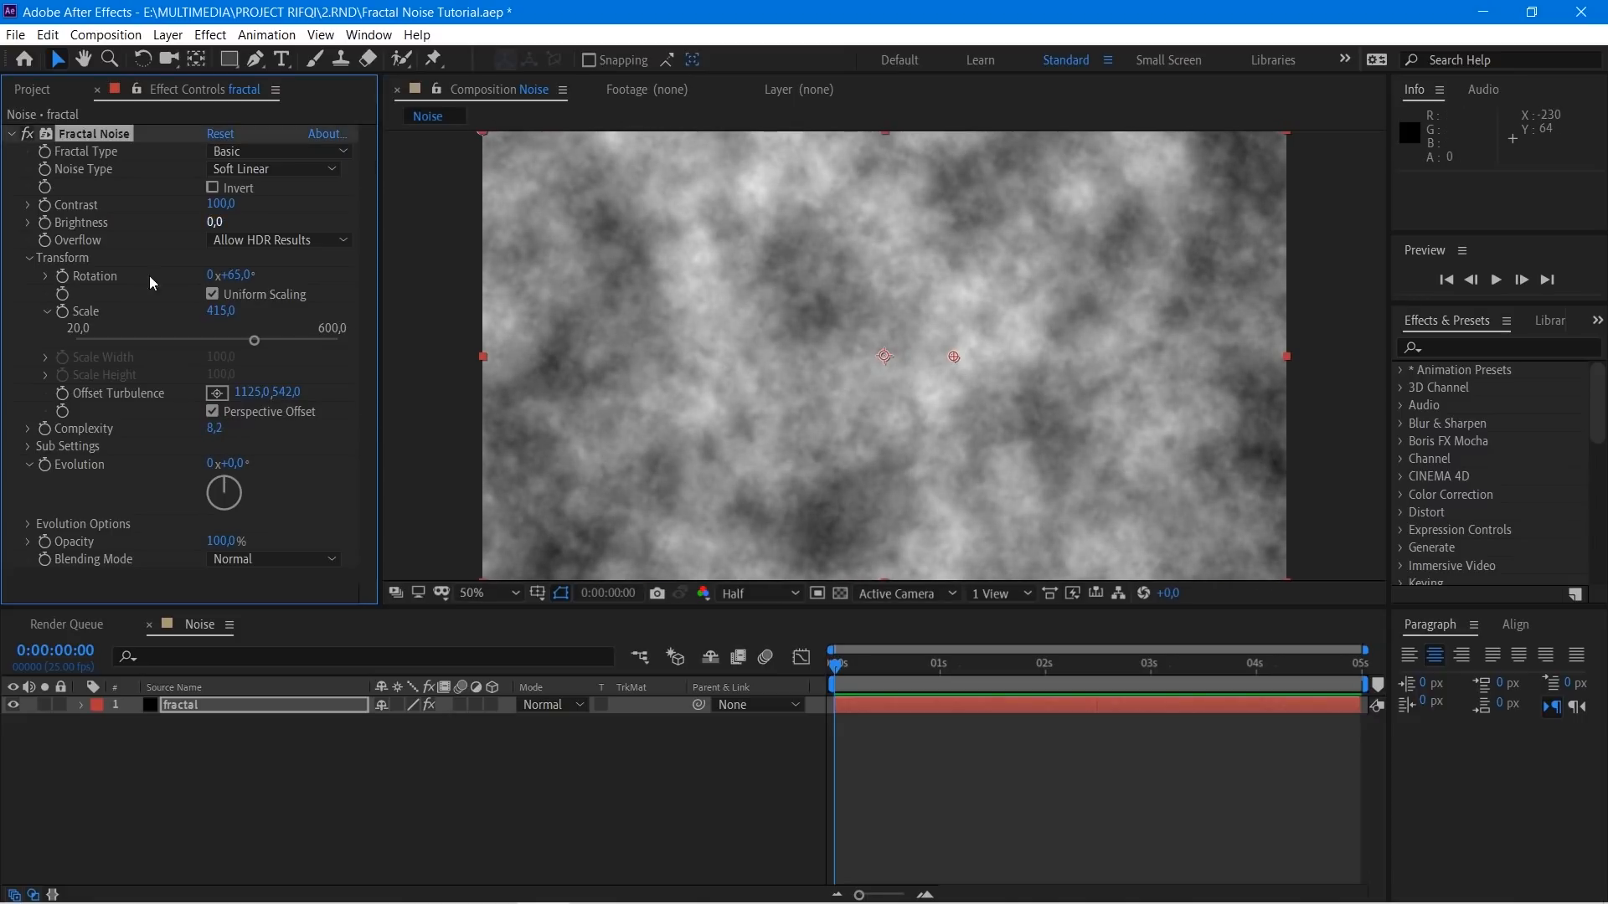
# Step: In Sub Settings, set Sub Influence to 88.8, Sub Scaling to 52.9, Sub Rotation to -64° and Sub Offset to 529, 0
pyautogui.click(23, 449)
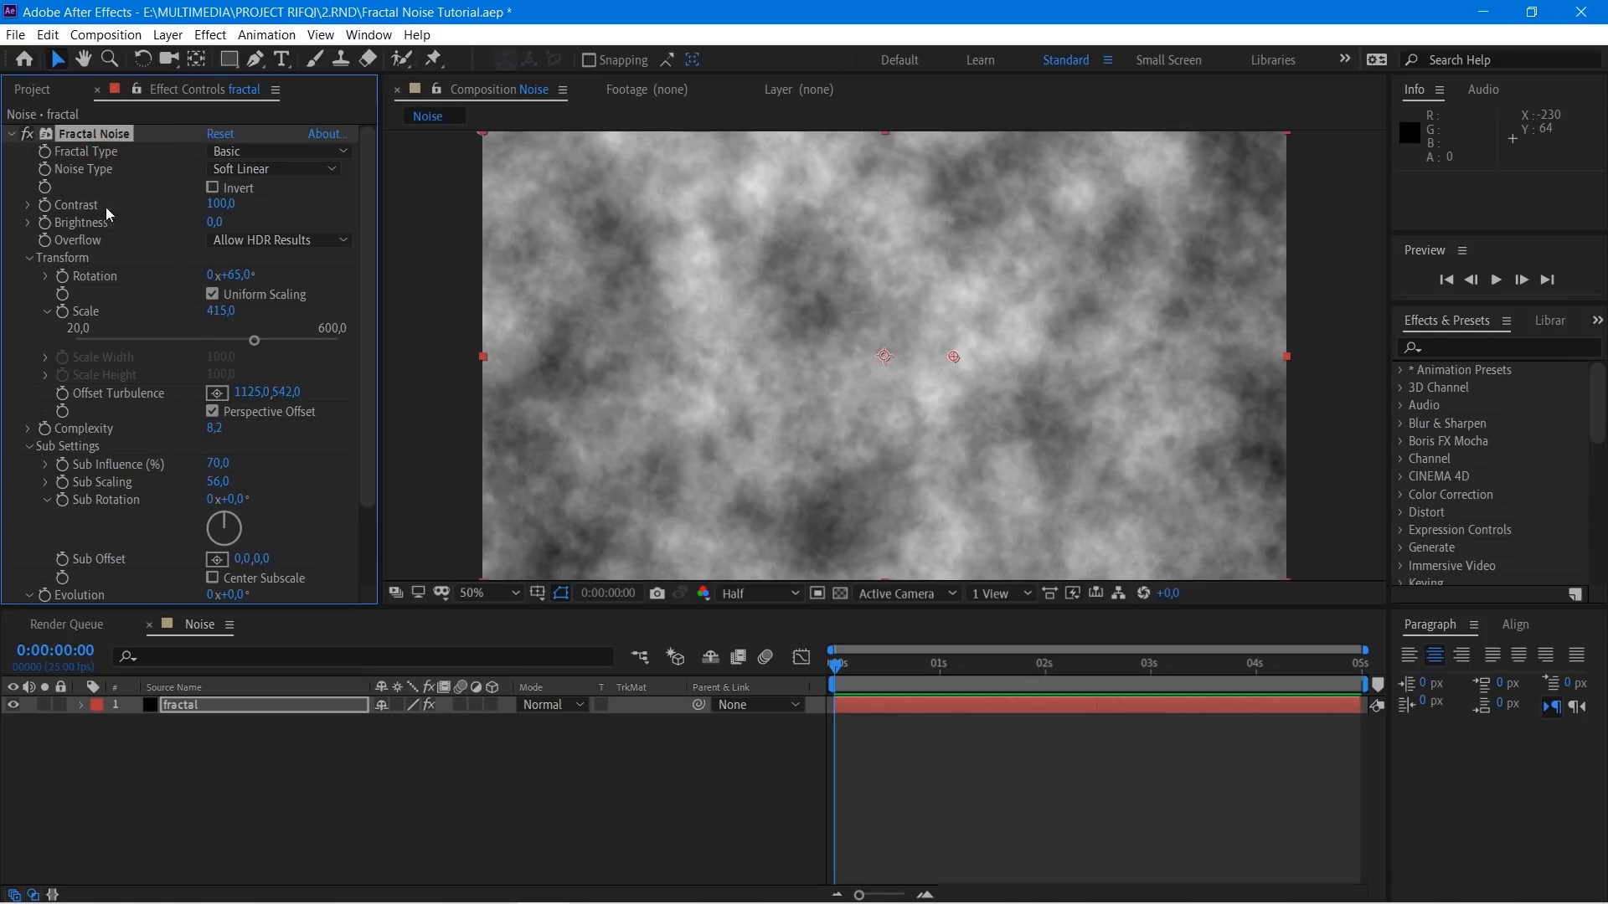
pyautogui.scroll(-1, 149, 432)
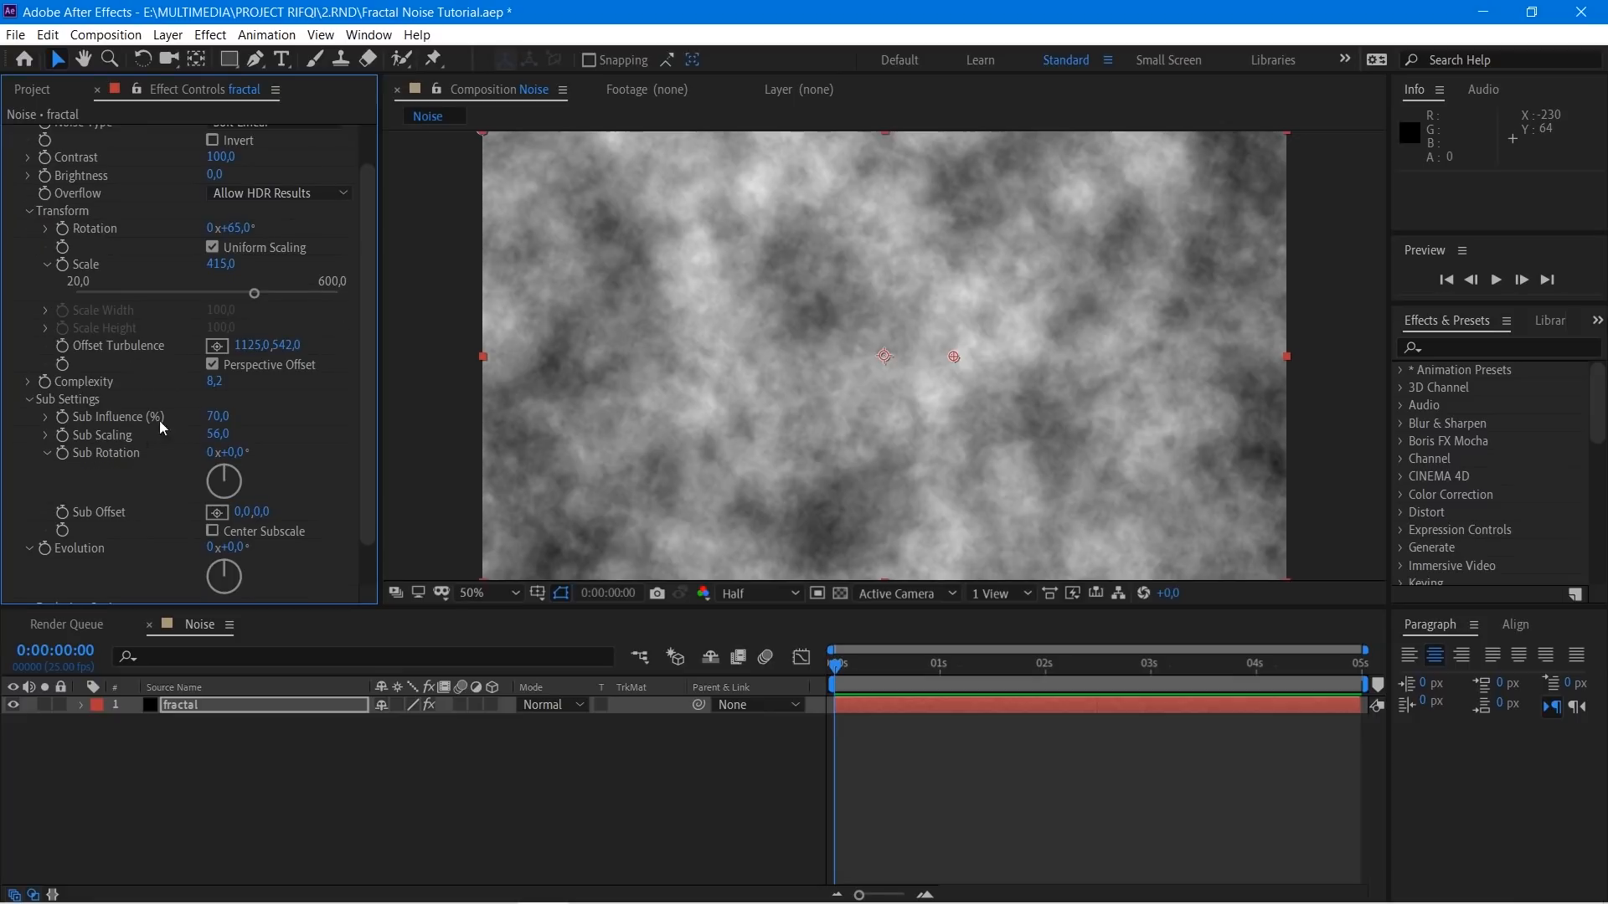
pyautogui.moveTo(217, 419); pyautogui.dragTo(353, 353)
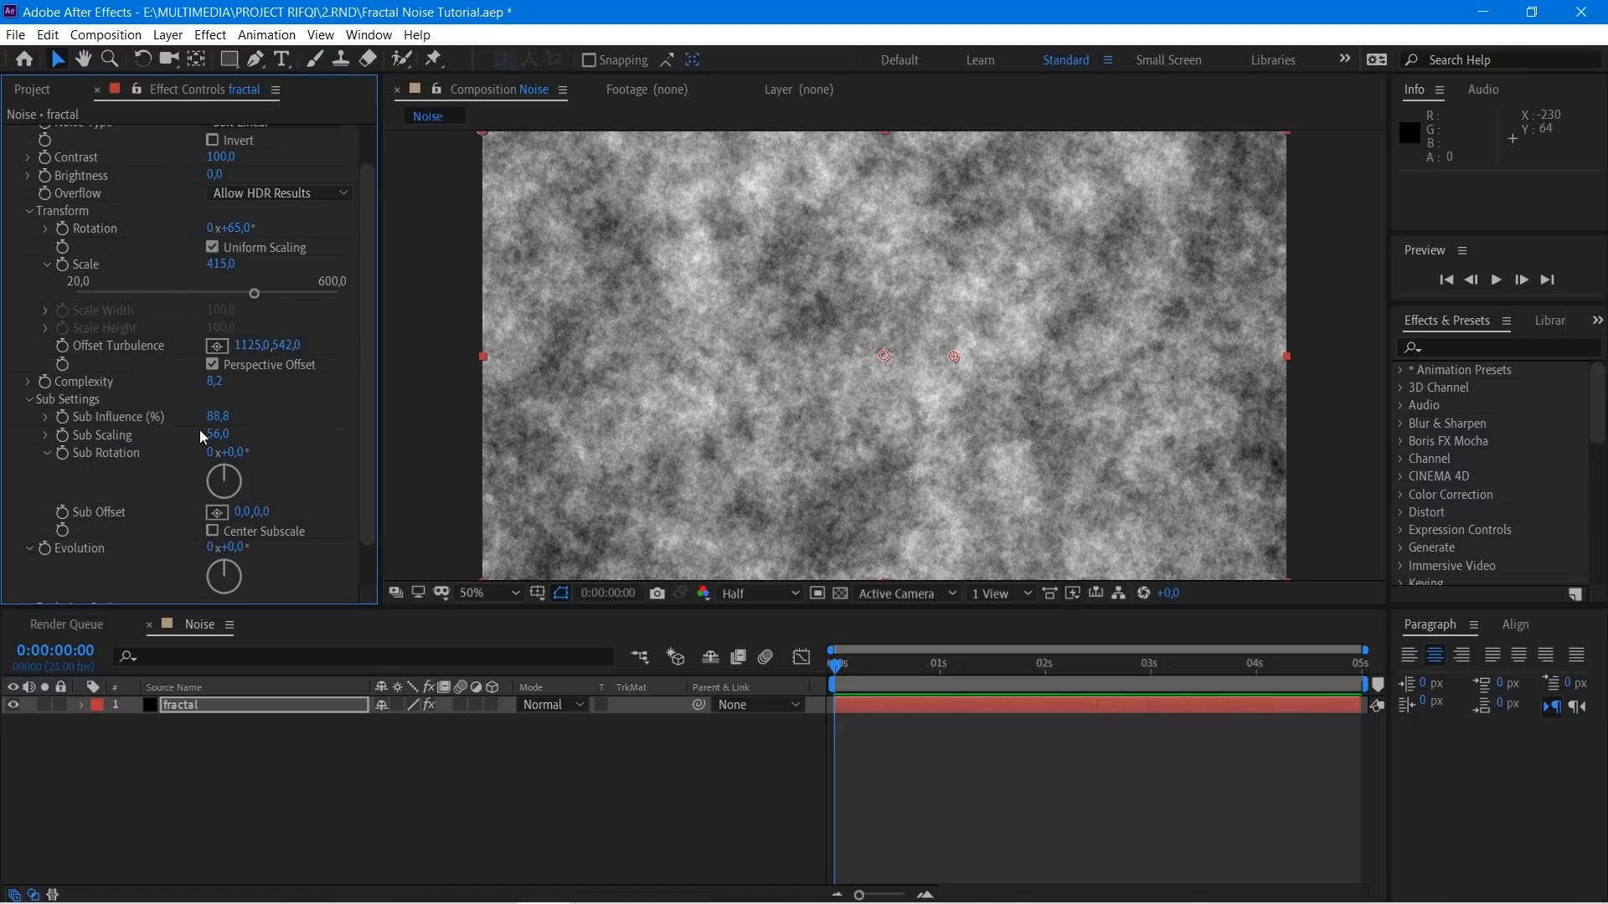
pyautogui.moveTo(216, 435); pyautogui.dragTo(159, 448)
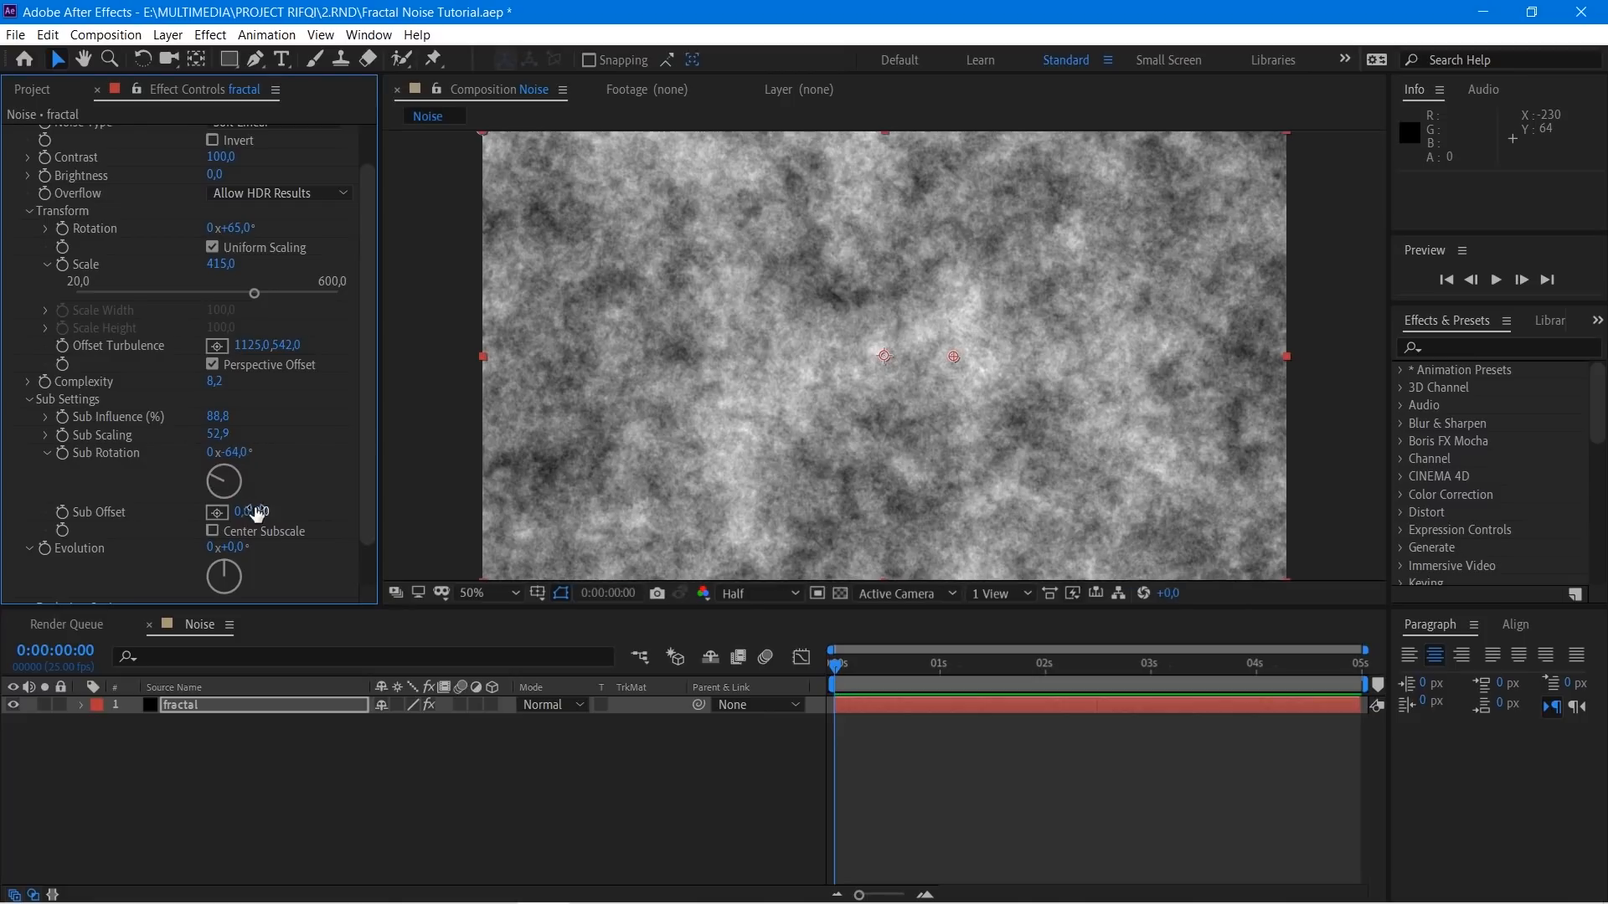
pyautogui.moveTo(242, 517); pyautogui.dragTo(169, 486)
# Step: Advance the noise Evolution to 3 revolutions plus 48°
pyautogui.scroll(-2, 164, 485)
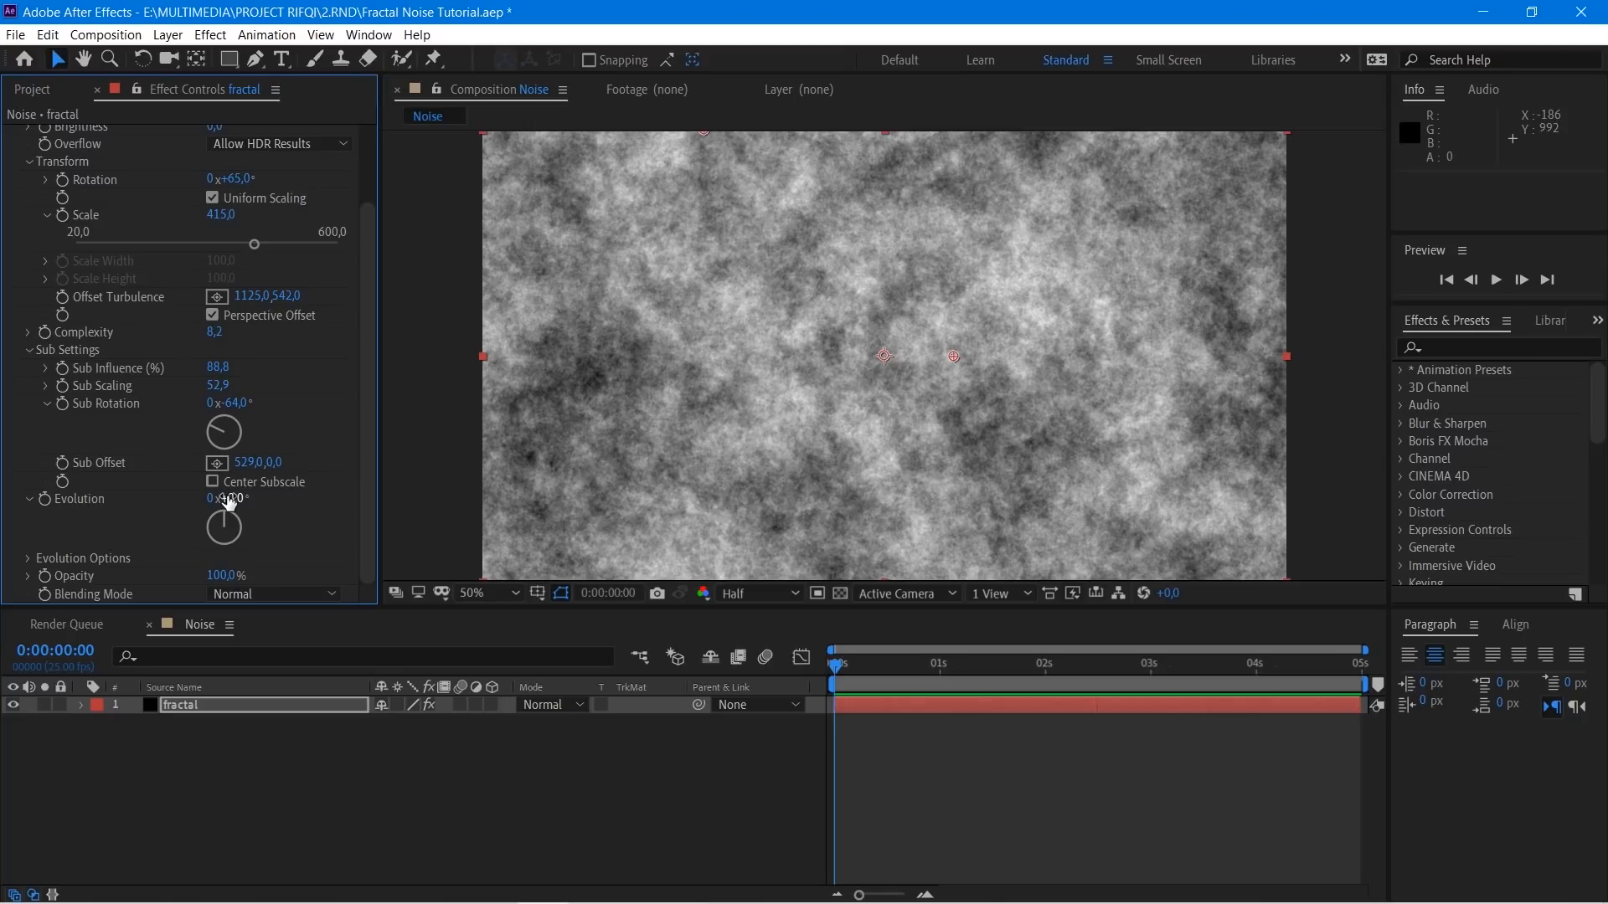
pyautogui.moveTo(229, 500); pyautogui.dragTo(1206, 427)
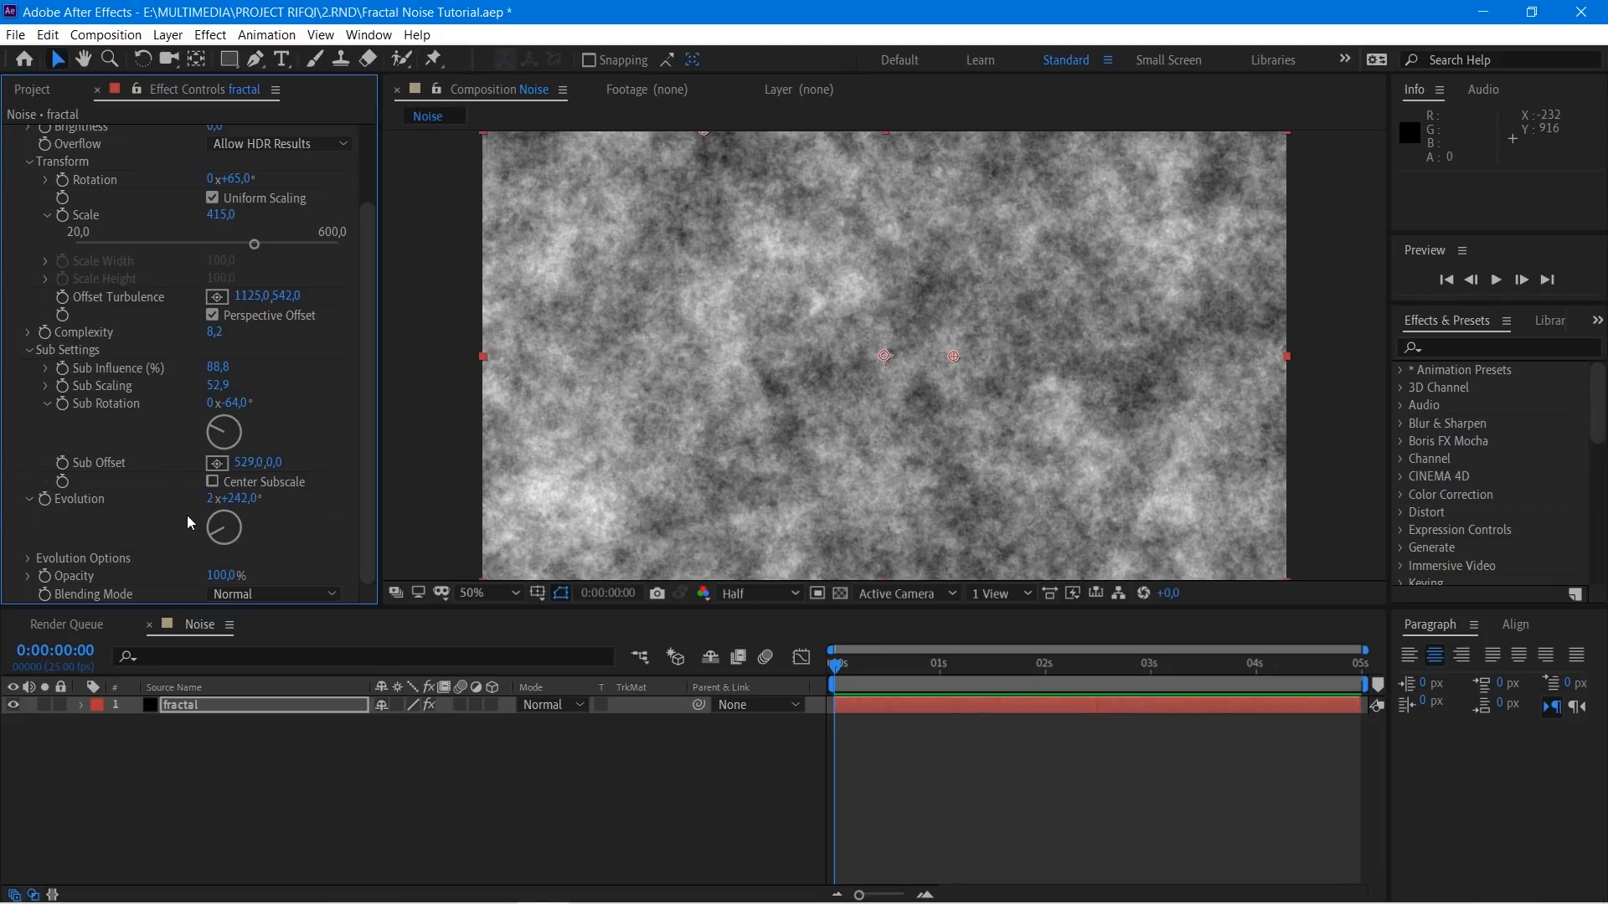
pyautogui.moveTo(248, 500); pyautogui.dragTo(435, 483)
# Step: Try different Random Seed values in the Evolution Options, including 90
pyautogui.click(30, 558)
pyautogui.scroll(-2, 55, 489)
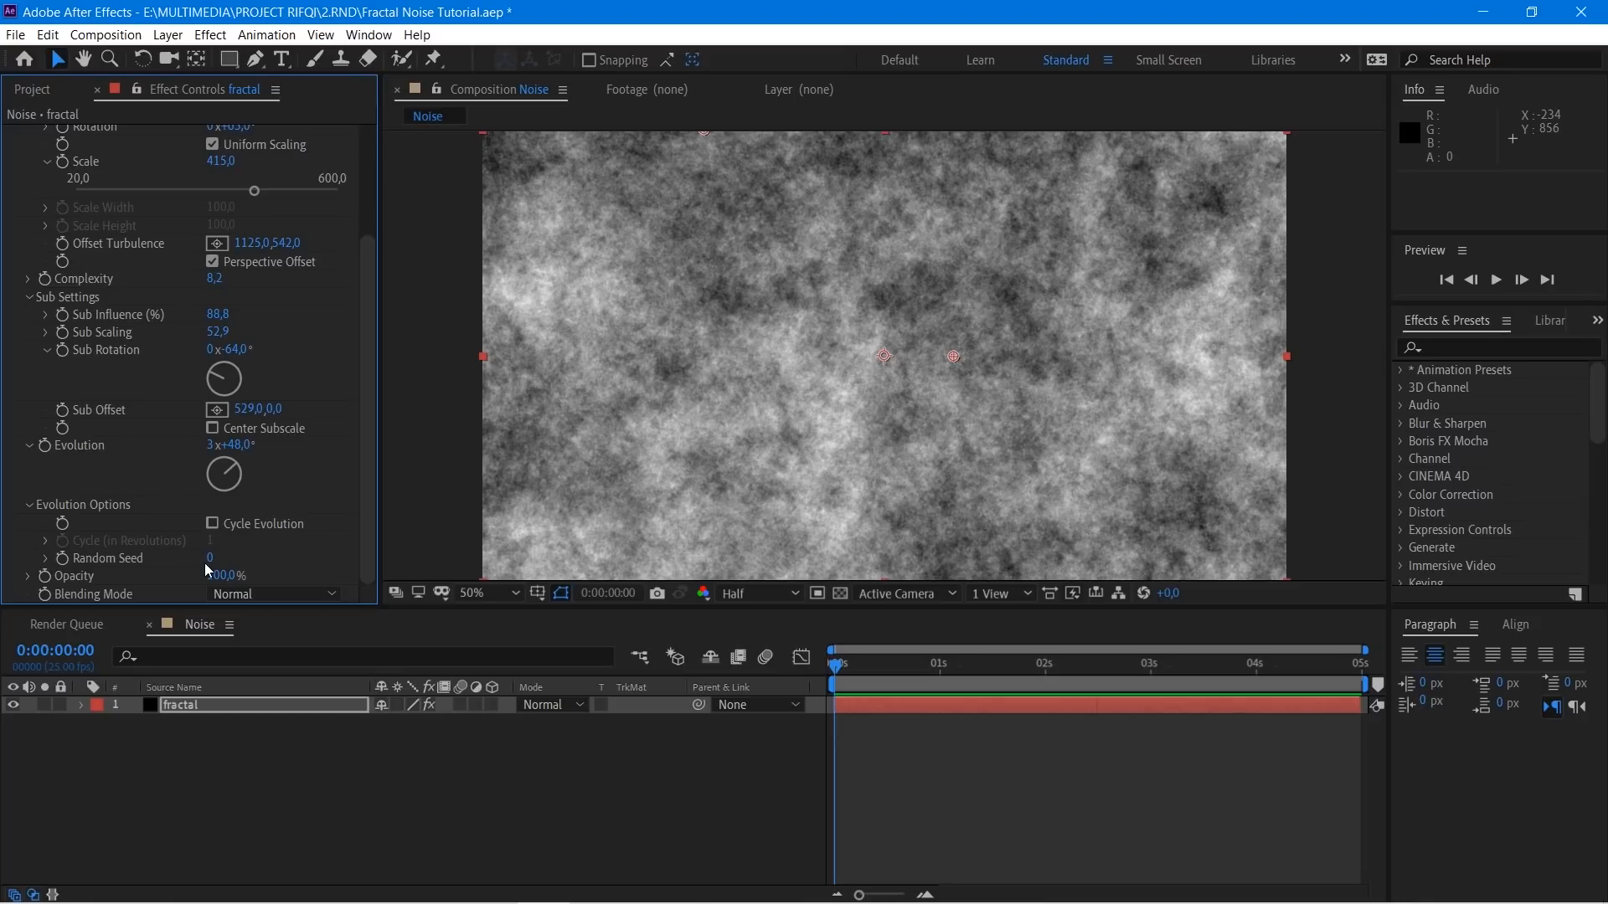
pyautogui.moveTo(208, 559); pyautogui.dragTo(218, 559)
pyautogui.scroll(1, 133, 250)
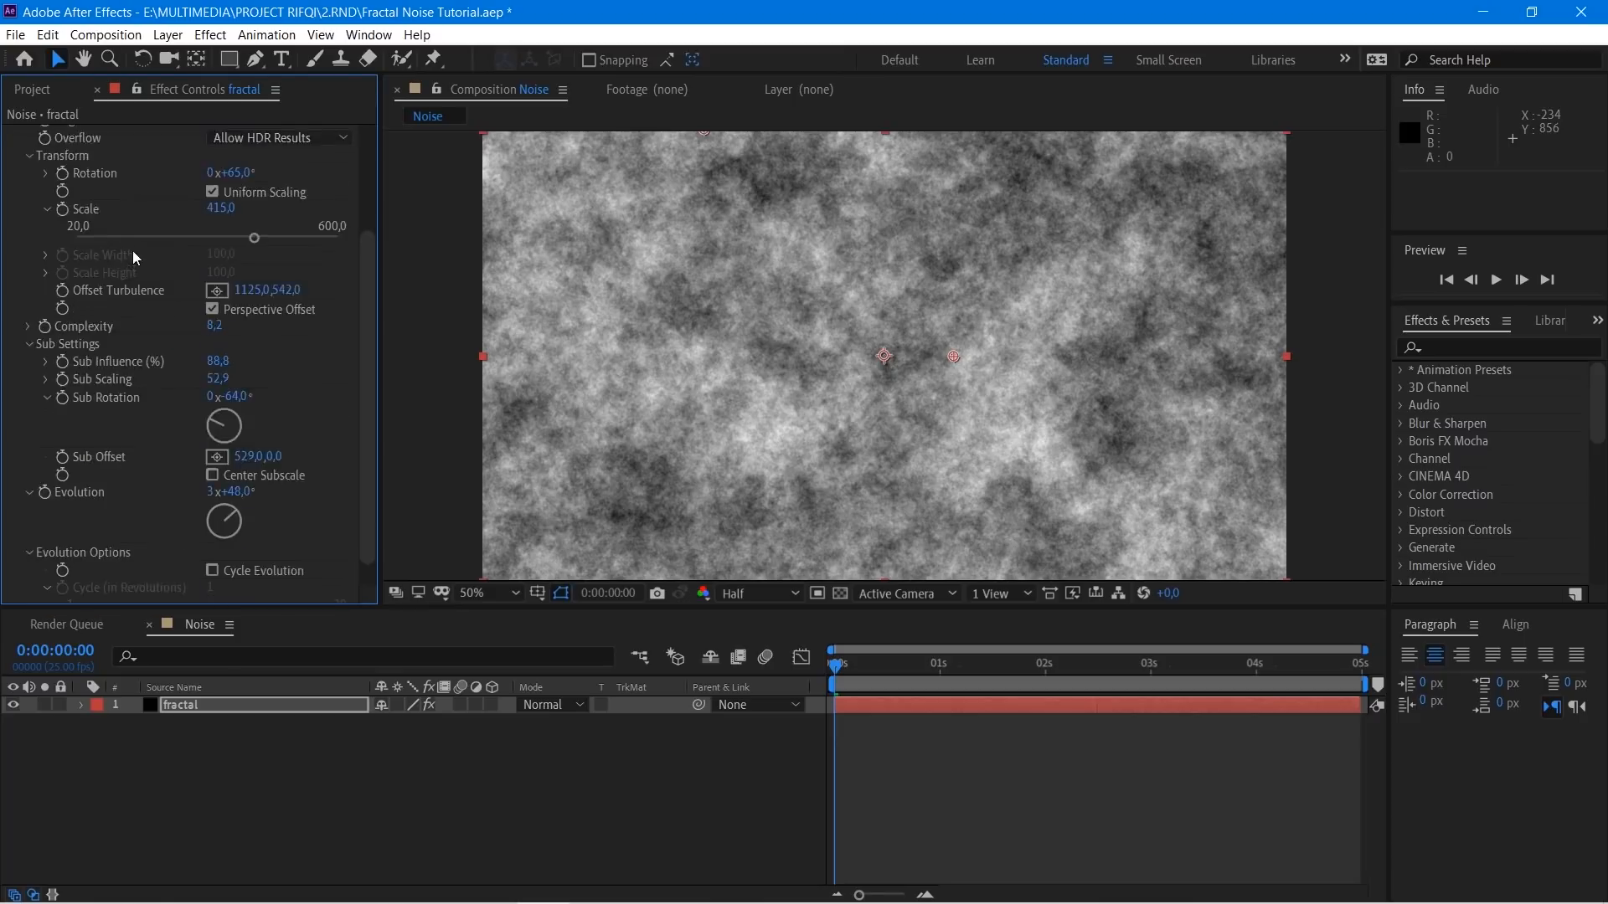
pyautogui.scroll(2, 132, 250)
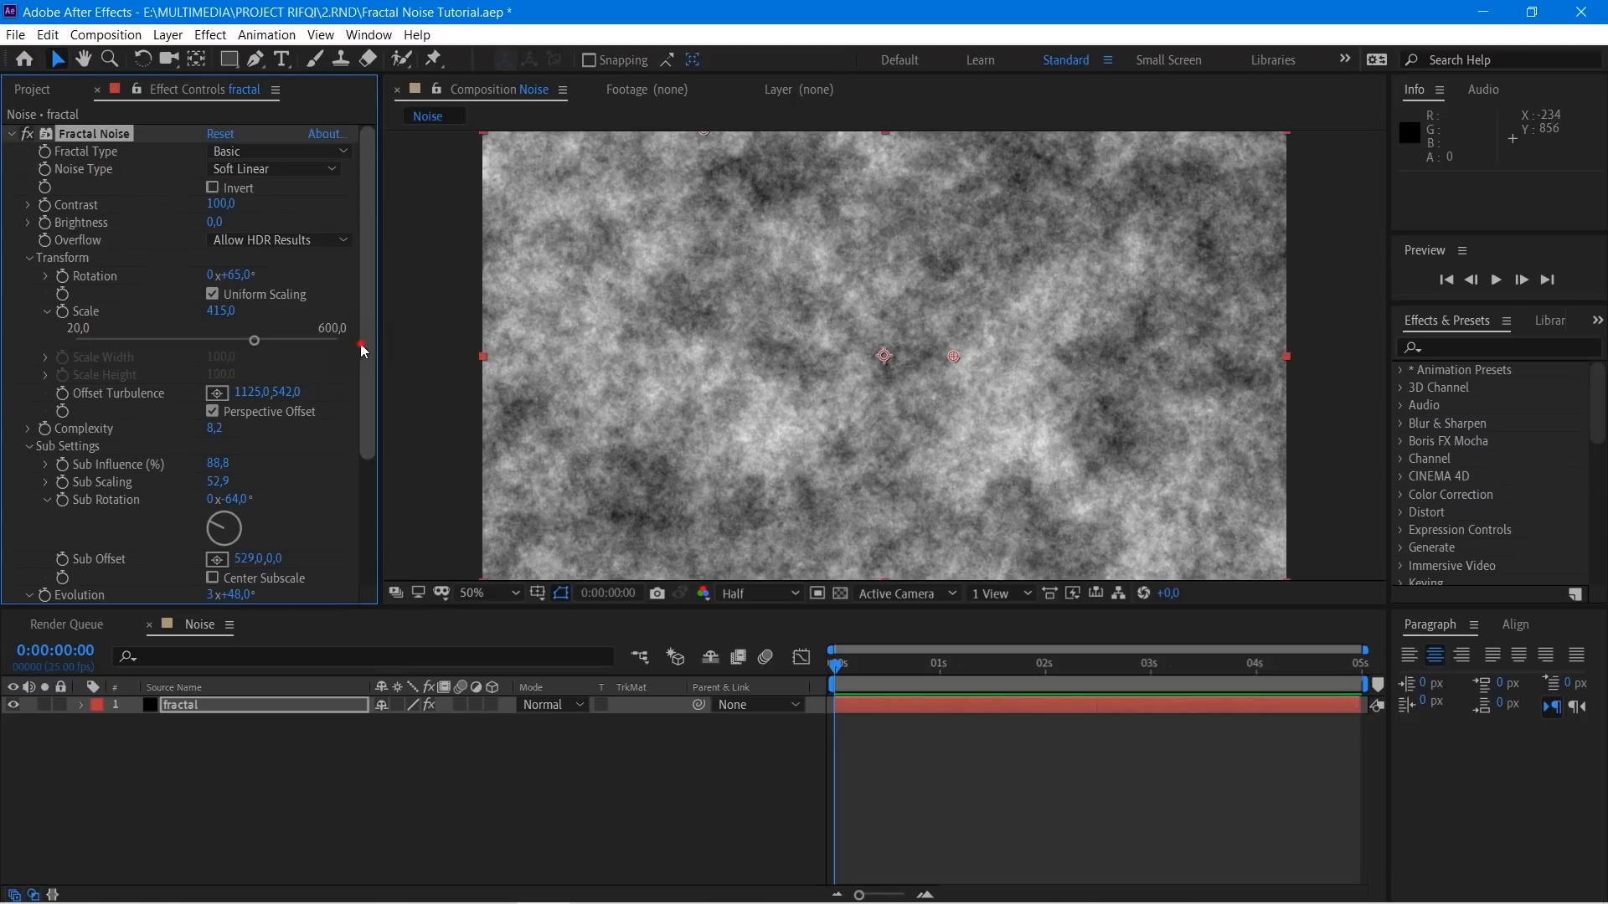
pyautogui.moveTo(360, 343); pyautogui.dragTo(360, 505)
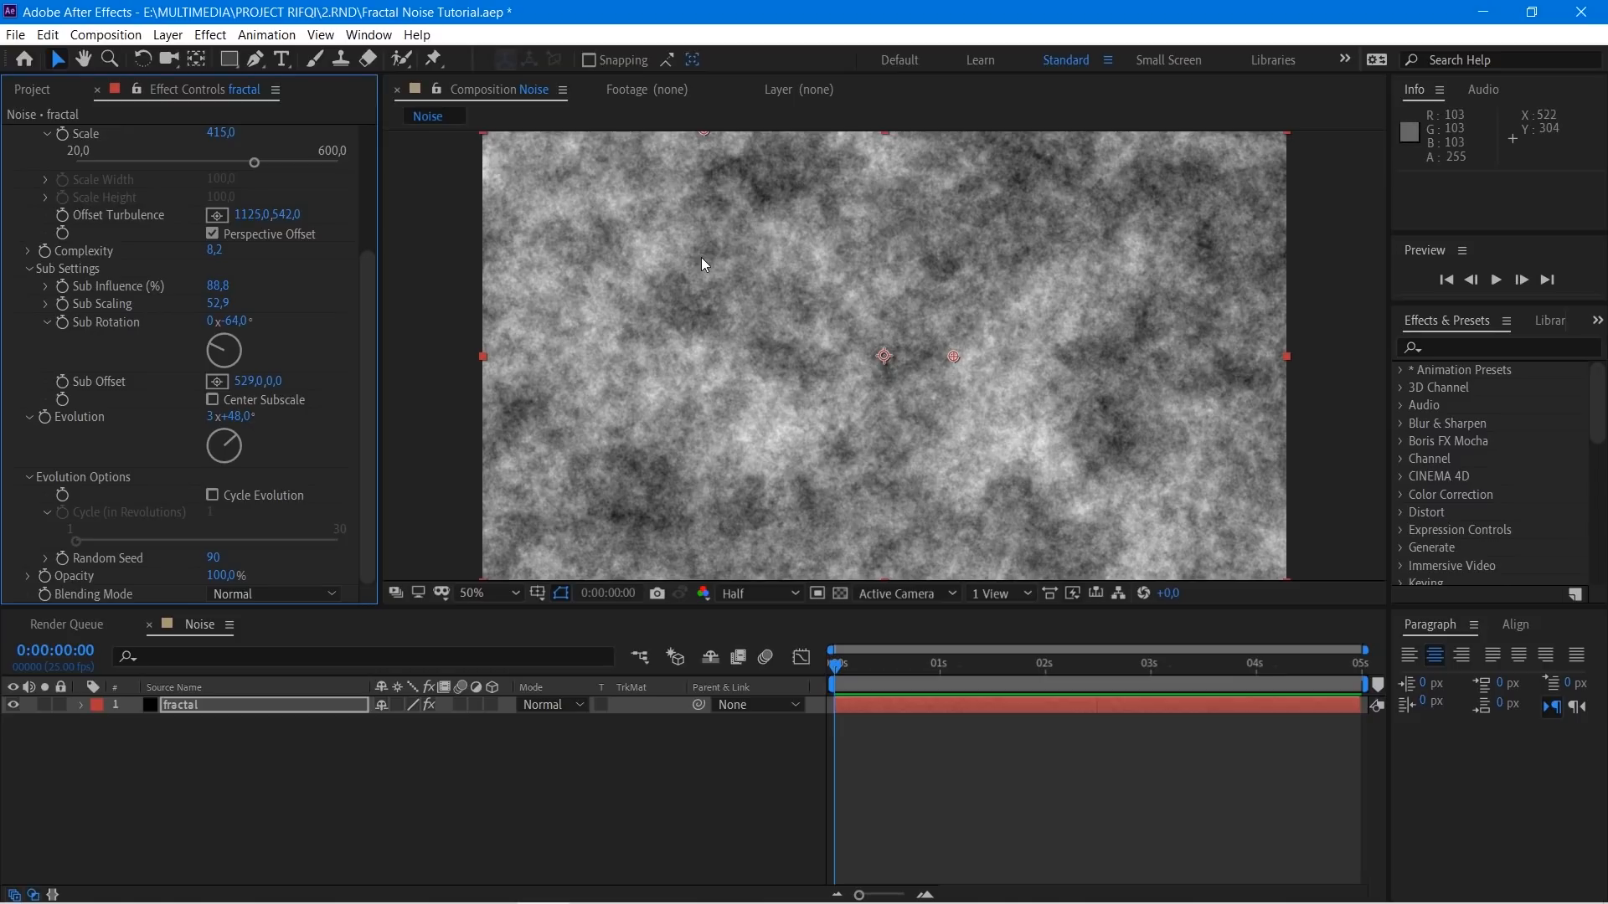
pyautogui.moveTo(213, 558)
pyautogui.mouseDown()
pyautogui.moveTo(176, 560)
pyautogui.moveTo(211, 559)
pyautogui.moveTo(198, 560)
pyautogui.mouseUp()
# Step: Reset Fractal Noise to its defaults and change the fractal type to Dynamic Progressive
pyautogui.scroll(5, 124, 294)
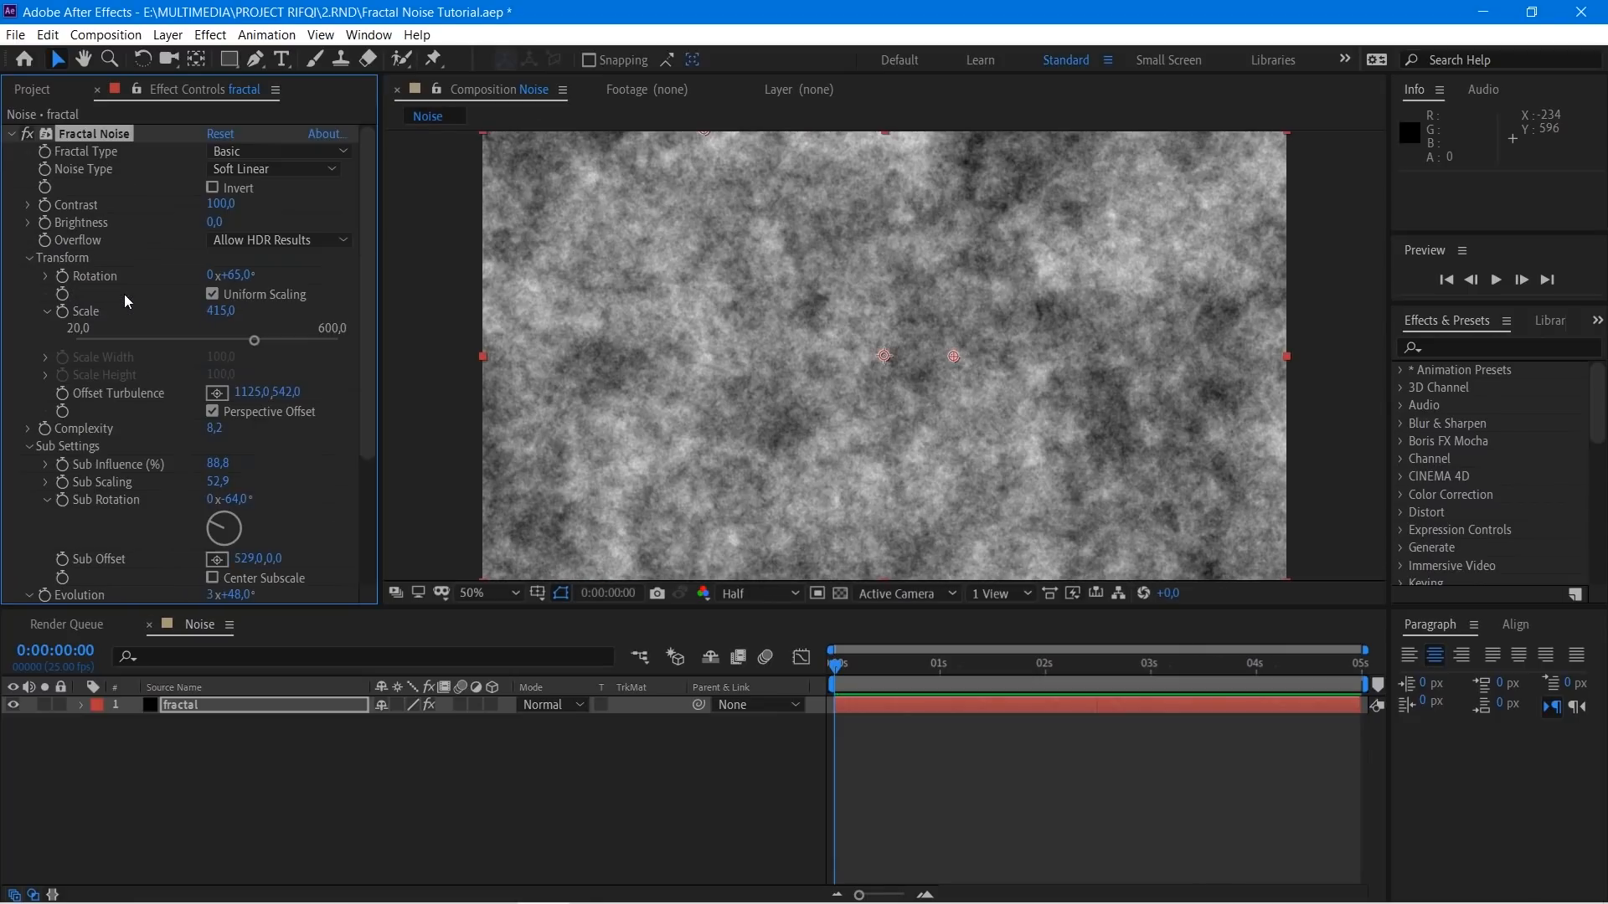
pyautogui.click(211, 135)
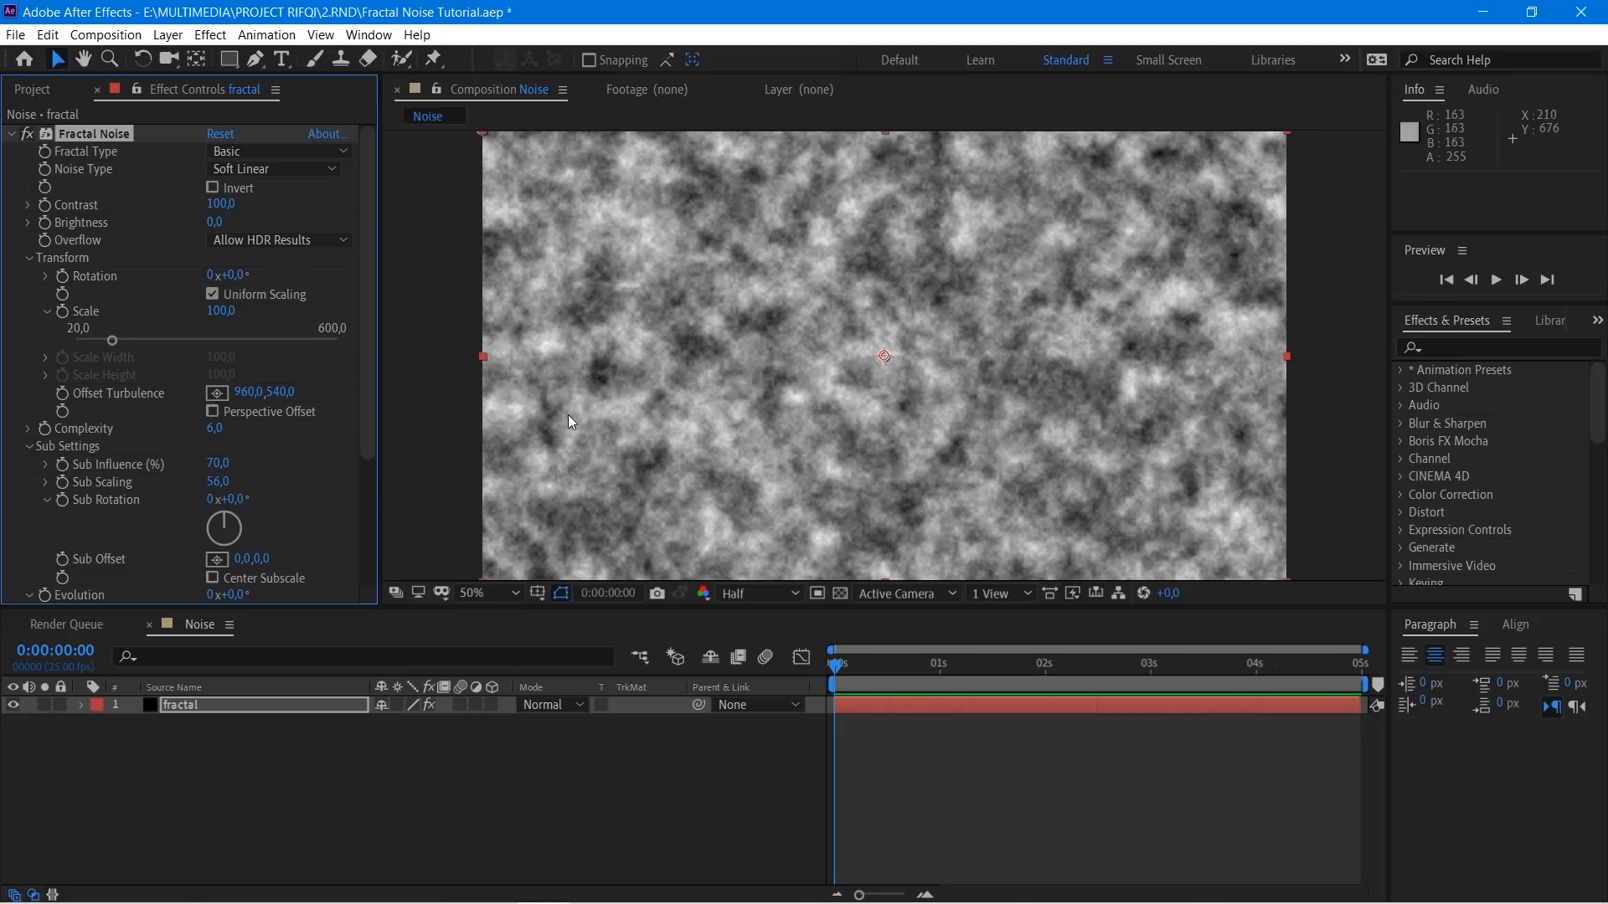
pyautogui.click(276, 152)
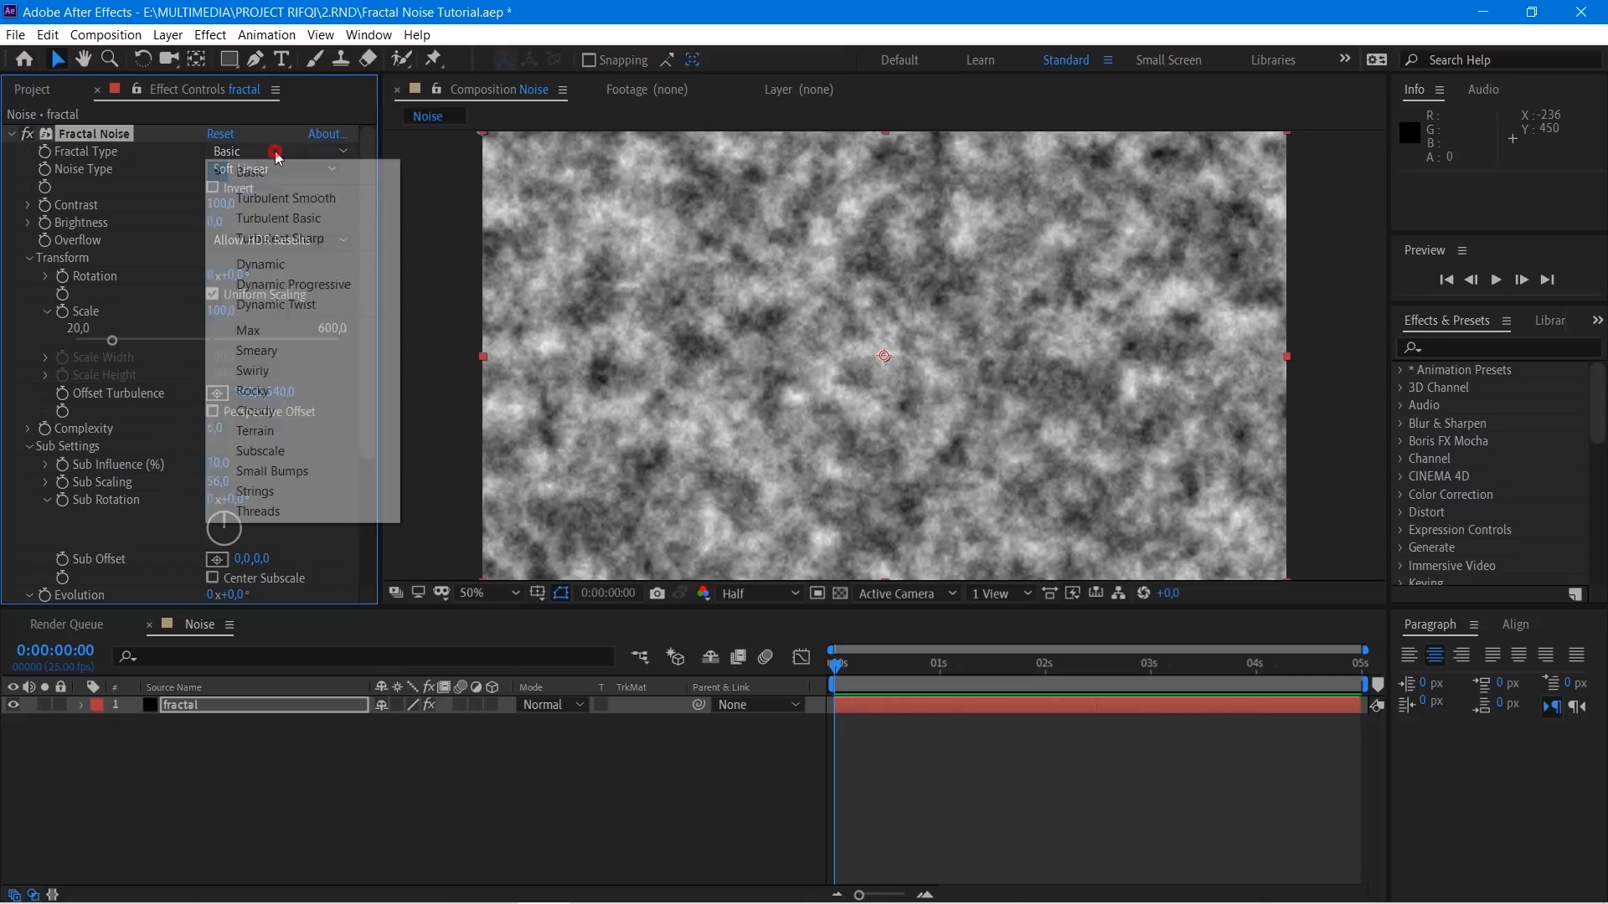
pyautogui.click(301, 284)
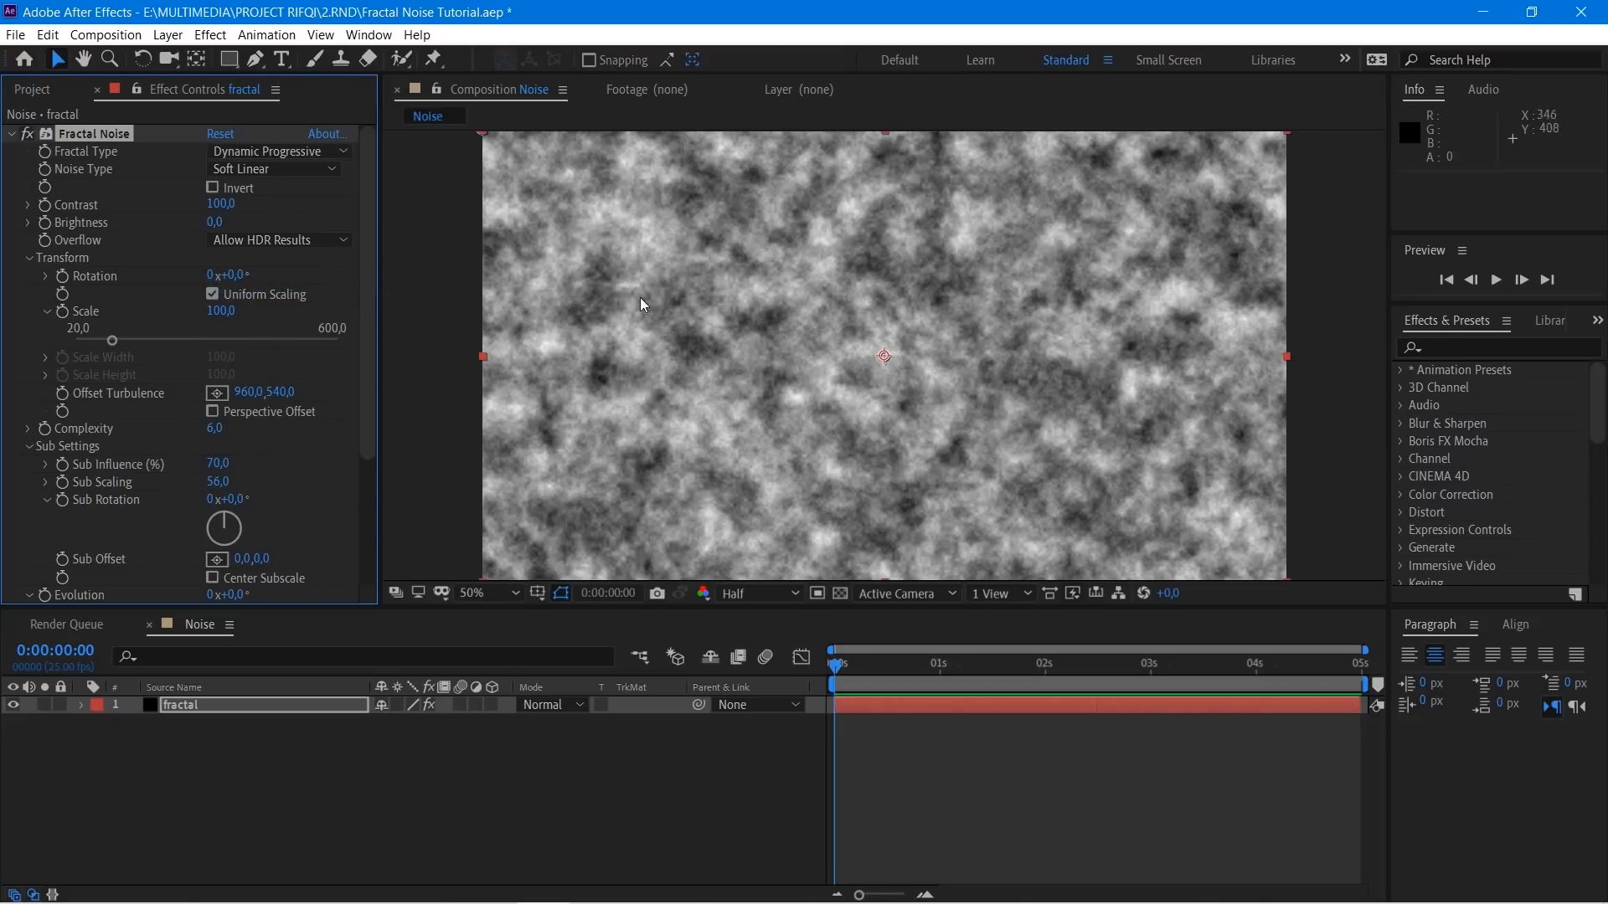
# Step: Keep the Soft Linear noise type and set contrast to 183, brightness to -3 and scale to 201
pyautogui.click(255, 168)
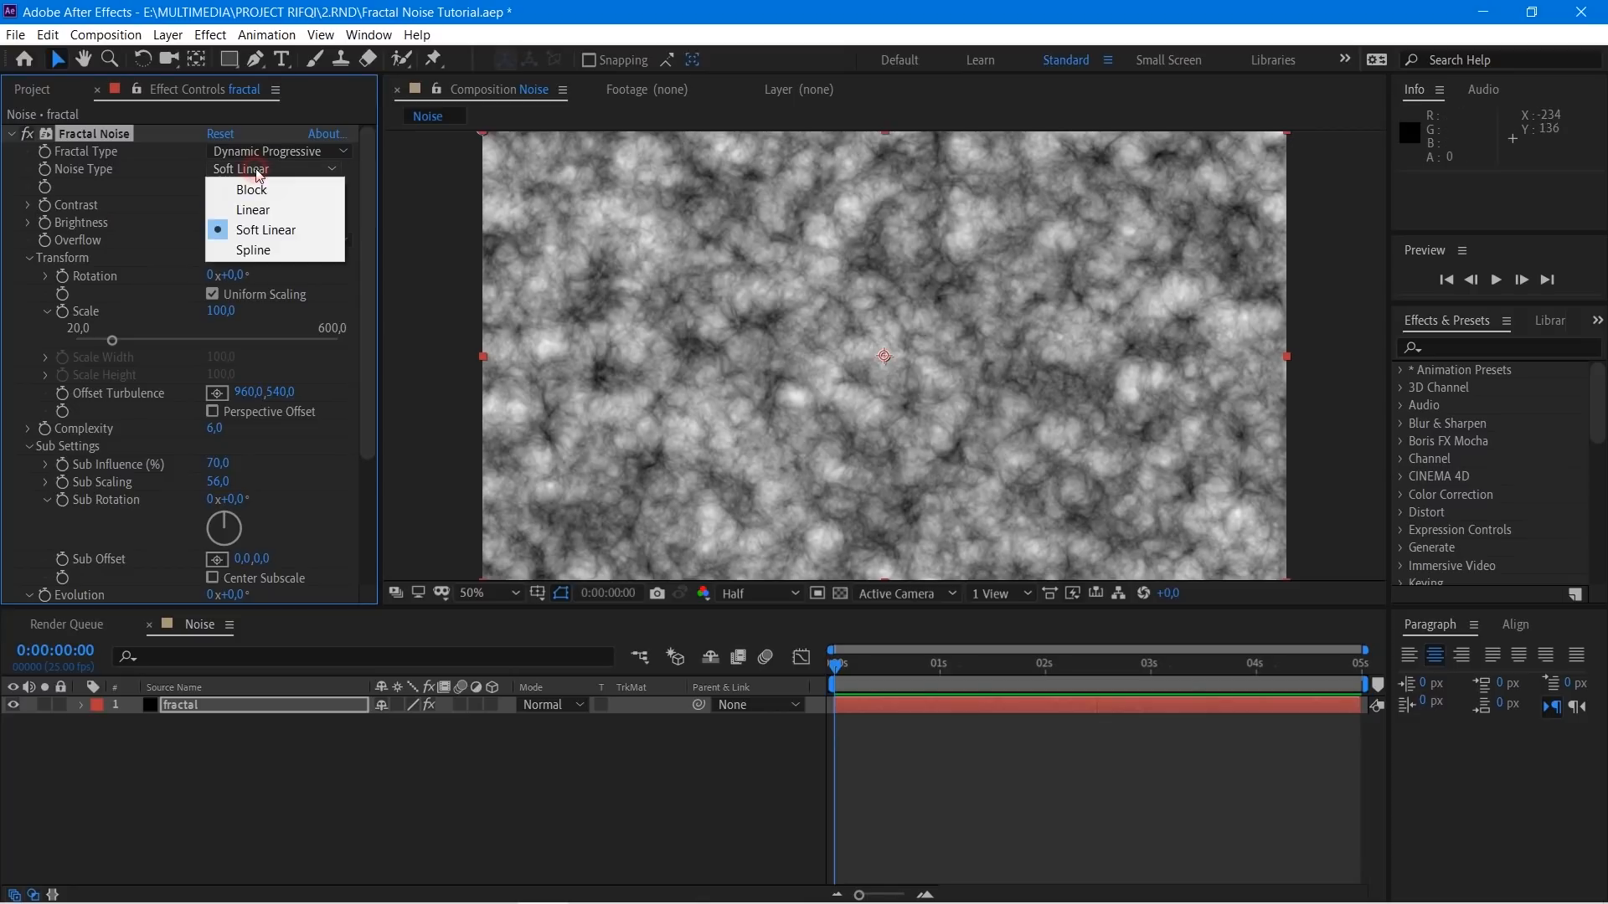
pyautogui.click(167, 212)
pyautogui.moveTo(221, 204)
pyautogui.mouseDown()
pyautogui.moveTo(290, 204)
pyautogui.moveTo(186, 227)
pyautogui.moveTo(231, 224)
pyautogui.moveTo(212, 229)
pyautogui.mouseUp()
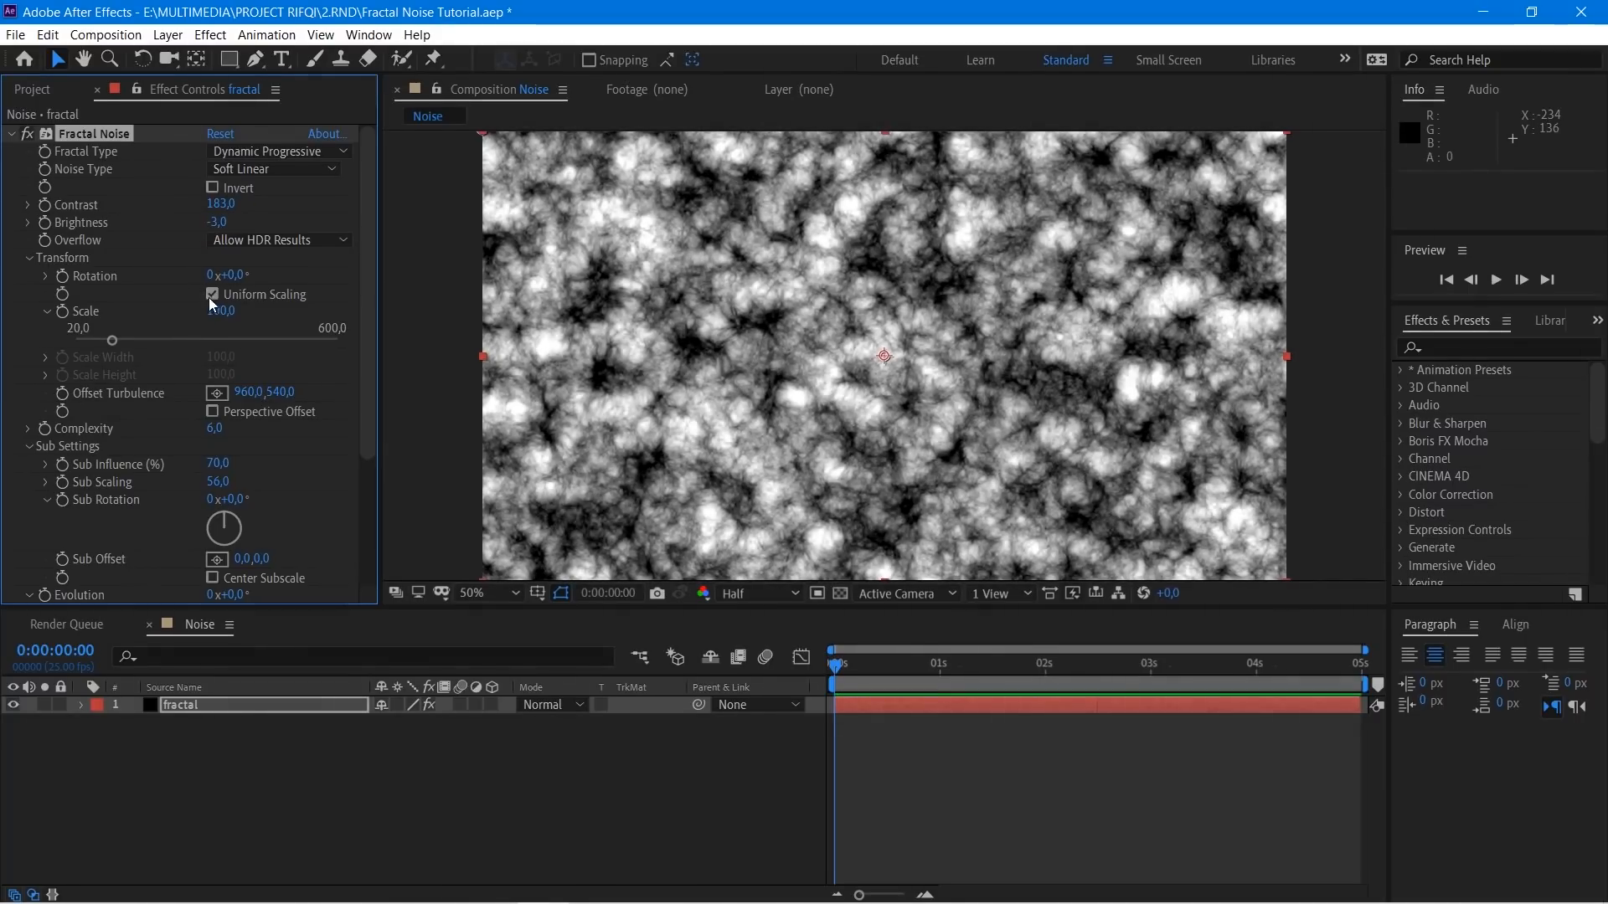
pyautogui.moveTo(213, 308); pyautogui.dragTo(316, 301)
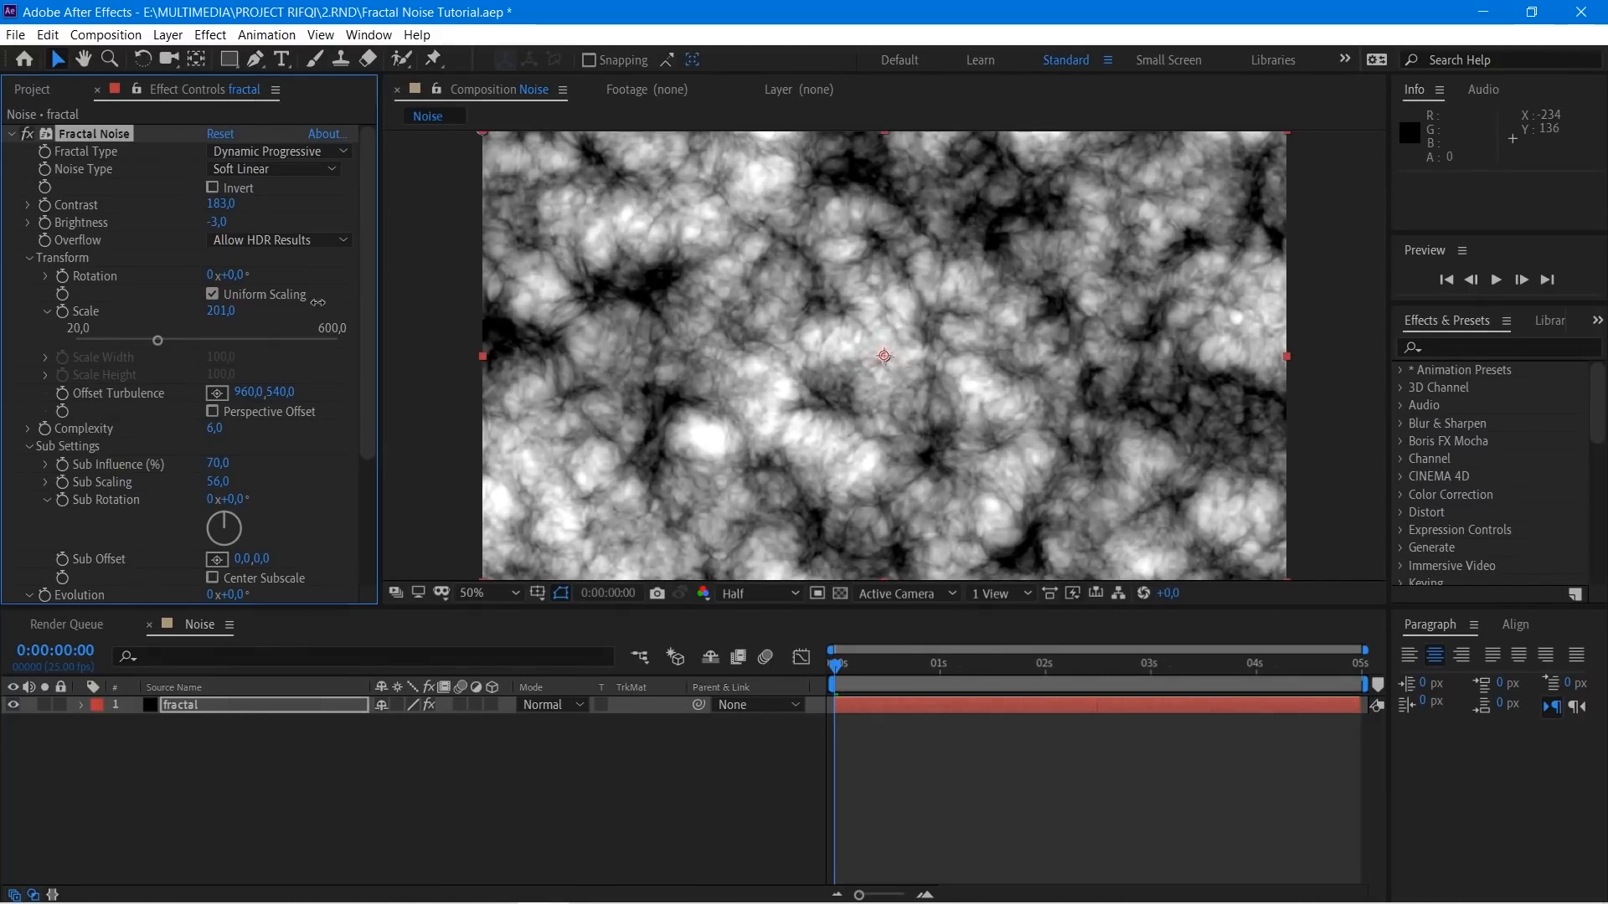
# Step: Find the Colorama effect, apply it to the fractal layer and toggle it off and on to compare
pyautogui.click(217, 710)
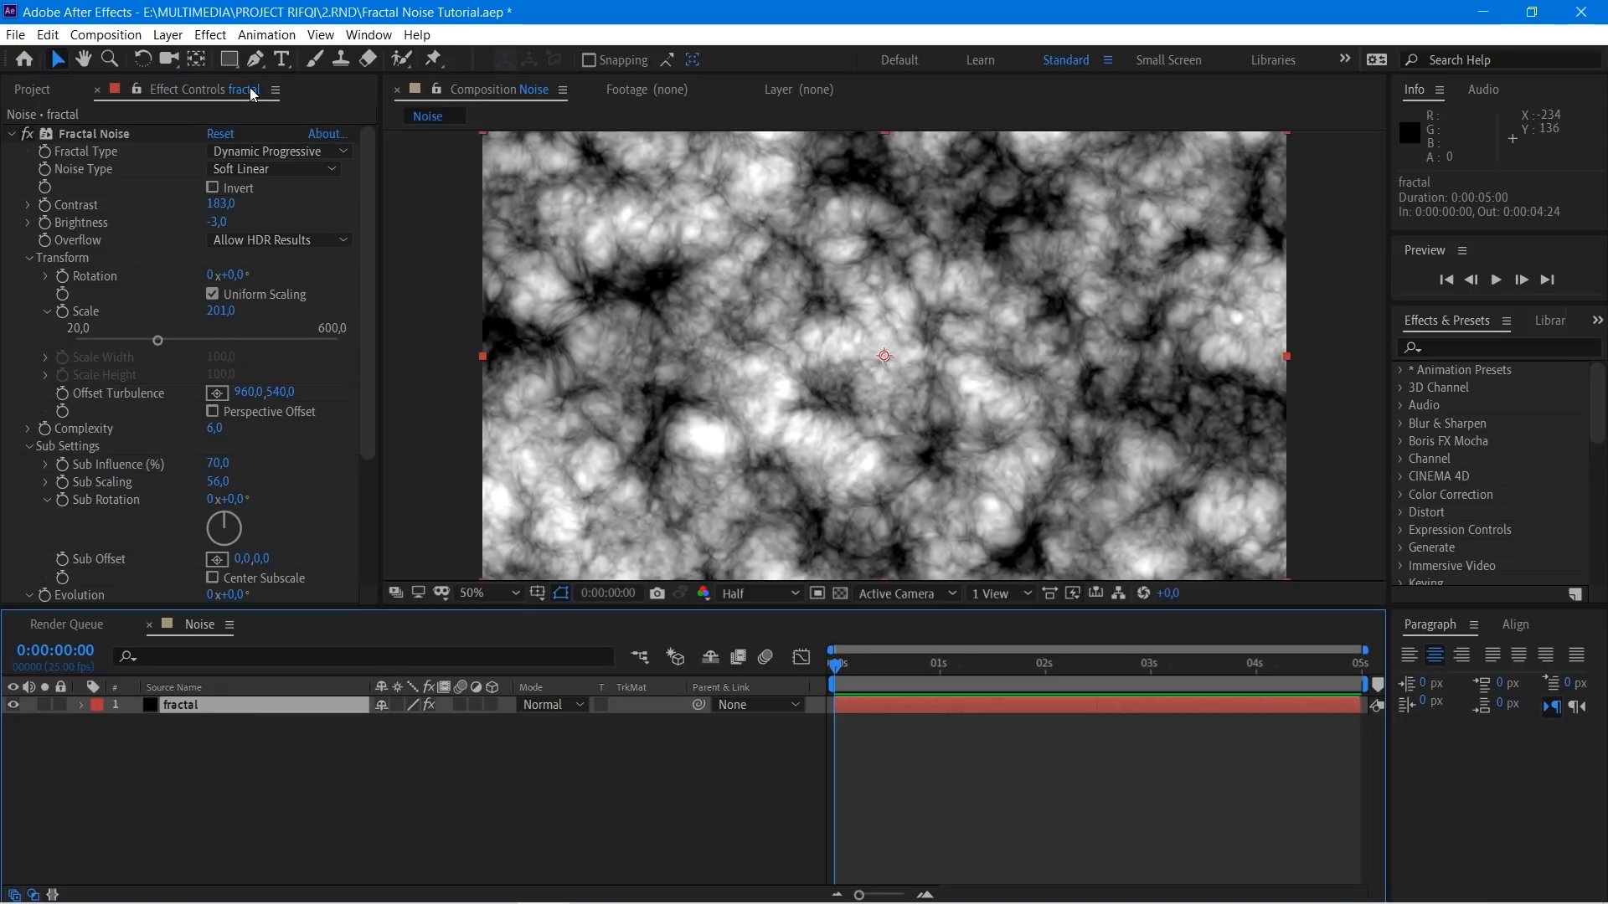
pyautogui.click(1460, 348)
pyautogui.write('colora')
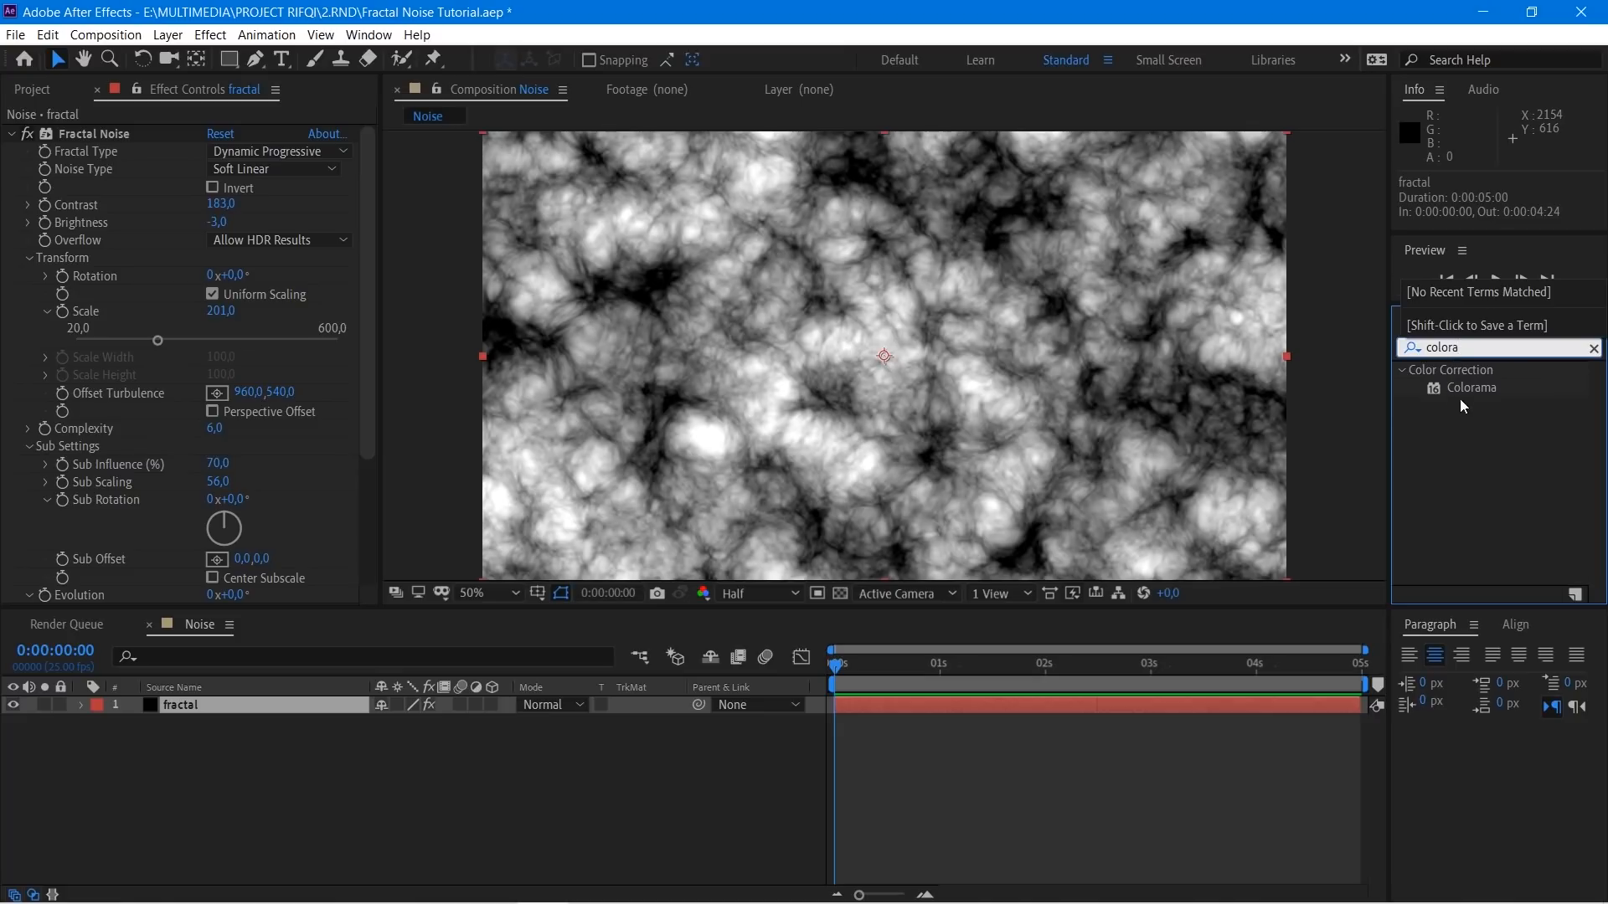
pyautogui.moveTo(1462, 404); pyautogui.dragTo(273, 700)
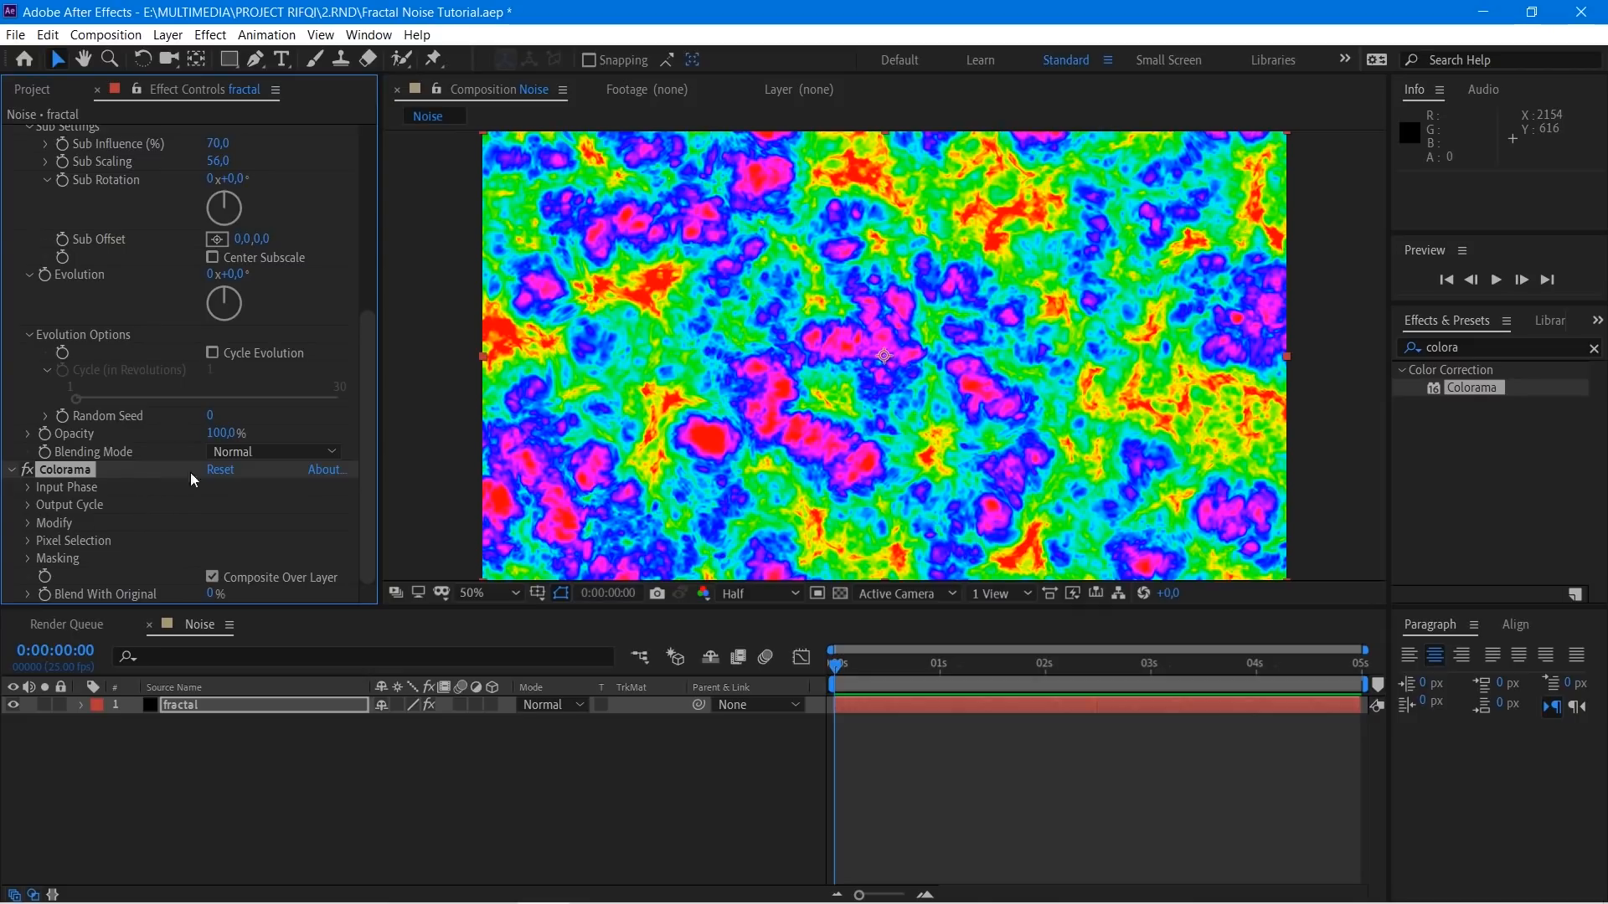
pyautogui.click(27, 469)
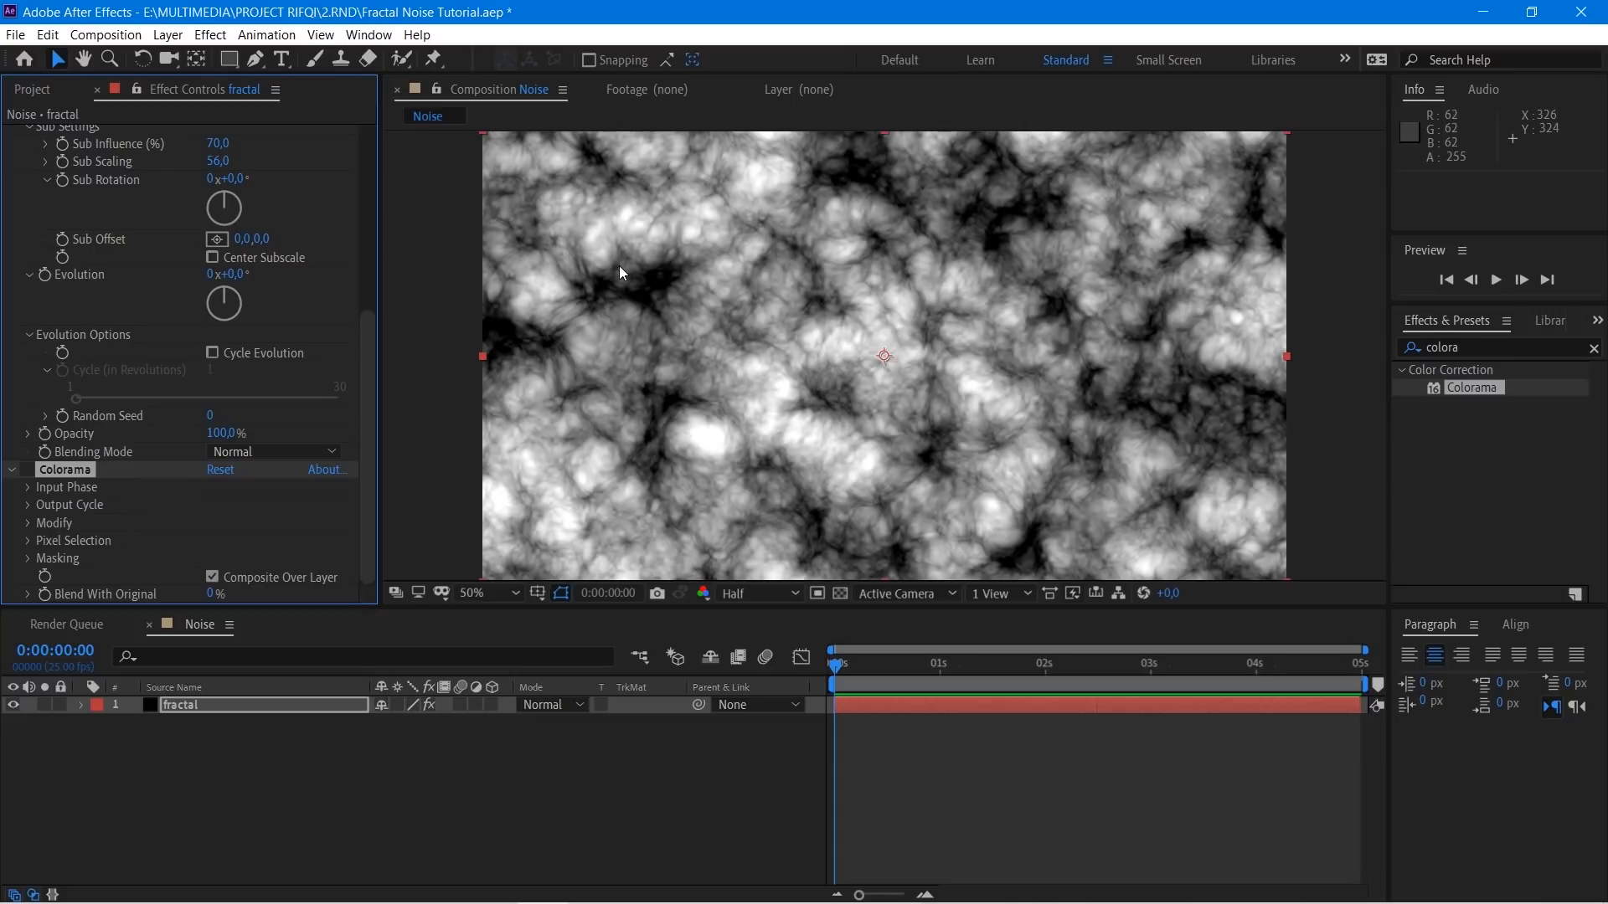
pyautogui.click(27, 469)
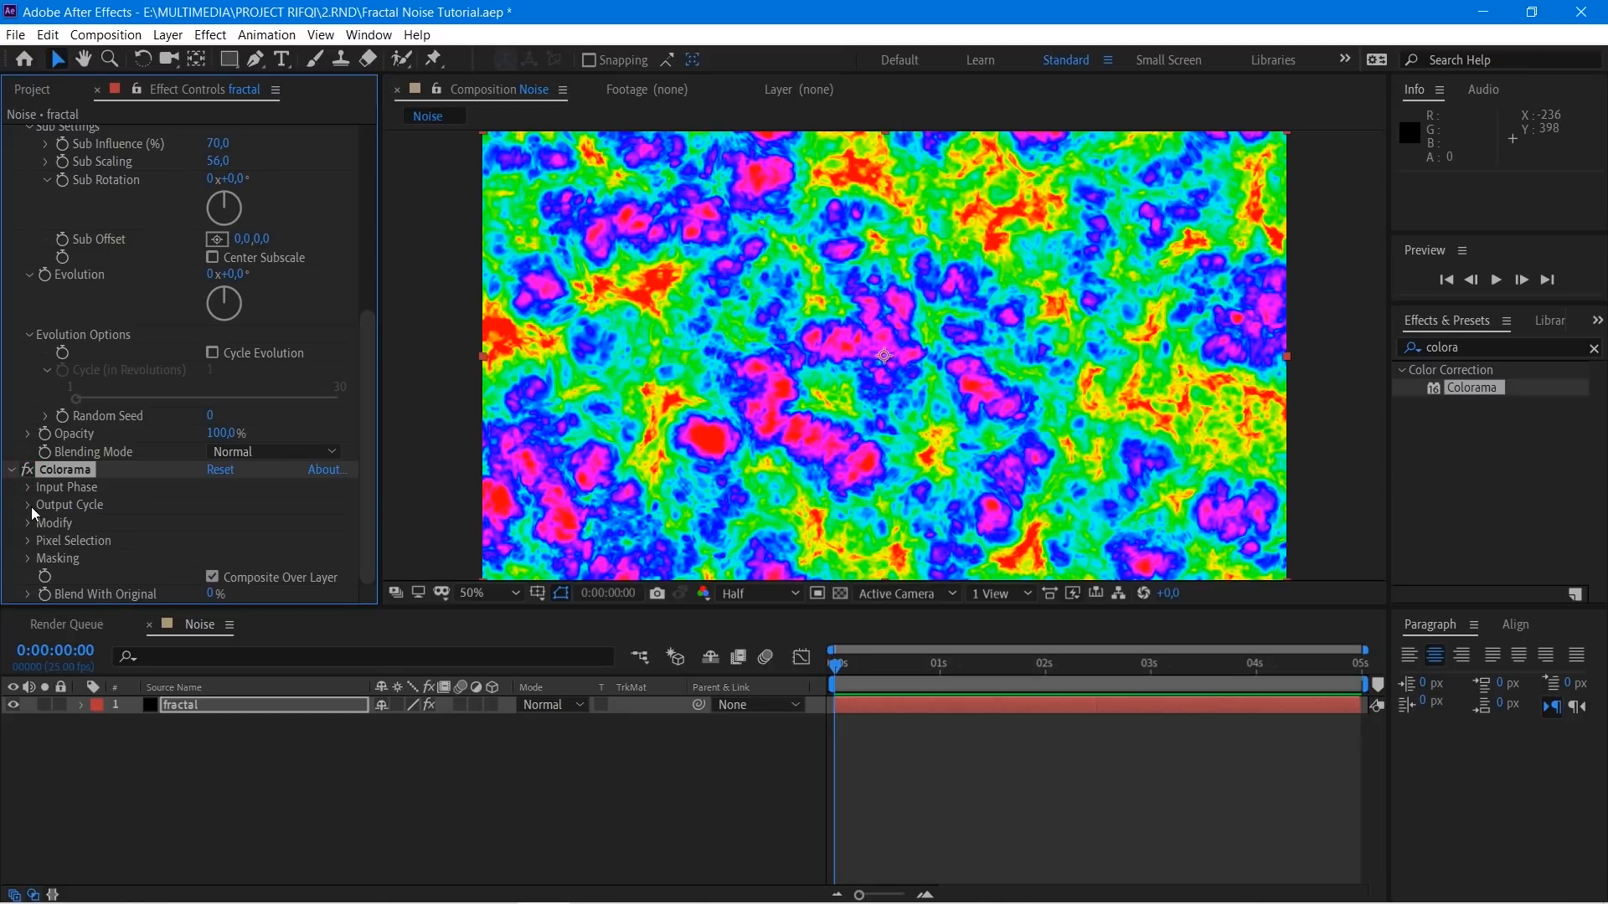
# Step: Set Colorama's Output Cycle preset palette to Fire
pyautogui.click(28, 505)
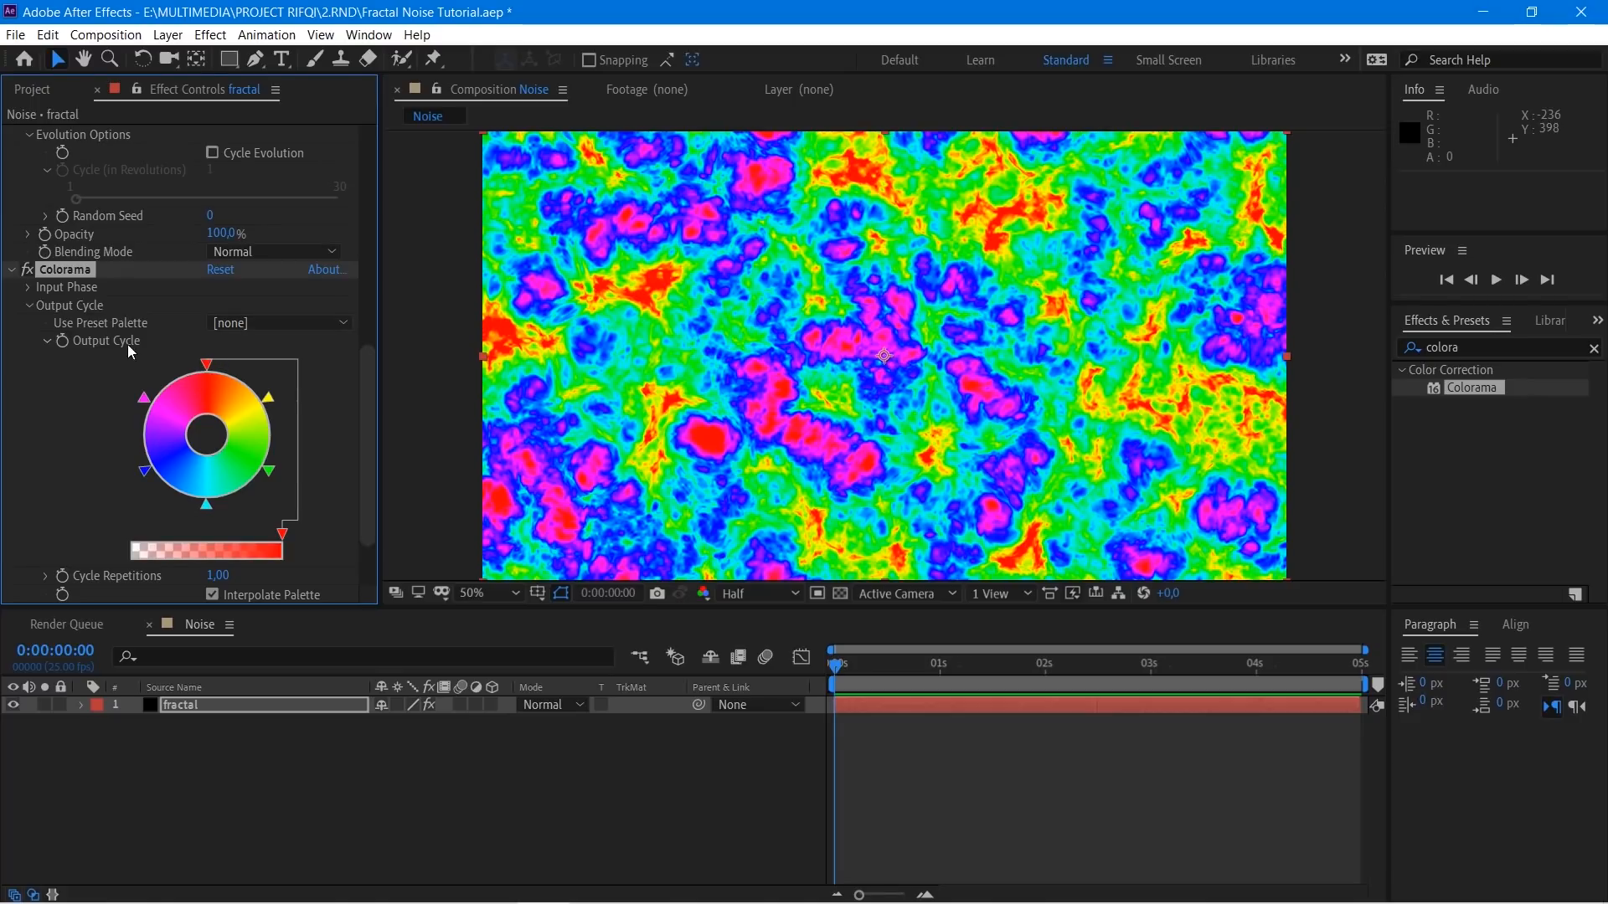
pyautogui.click(213, 320)
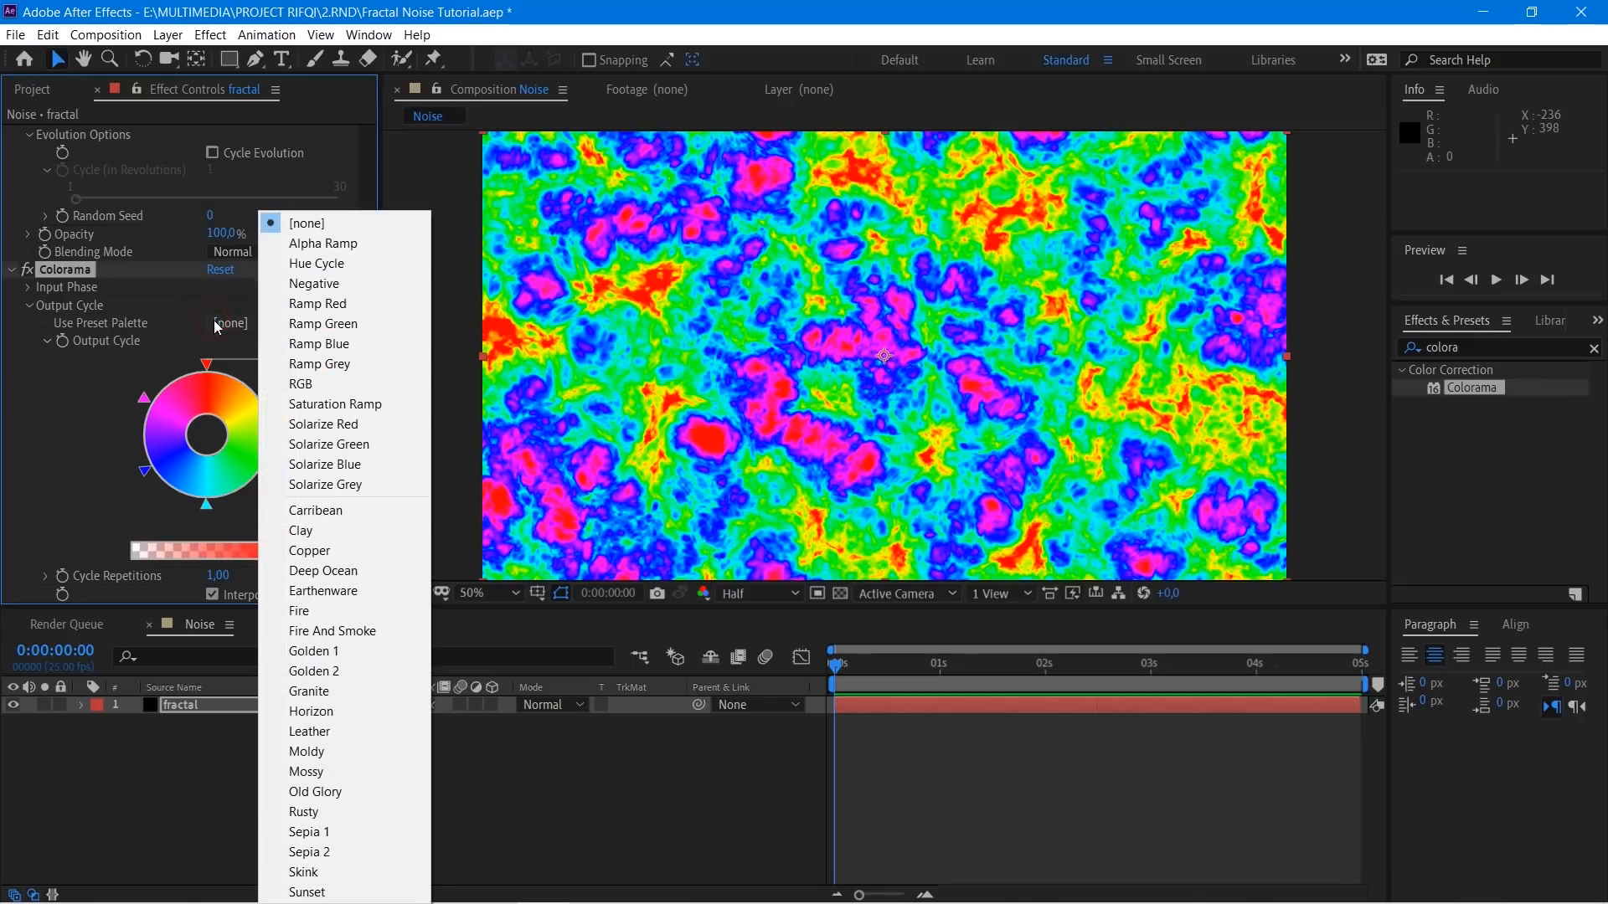
pyautogui.click(327, 611)
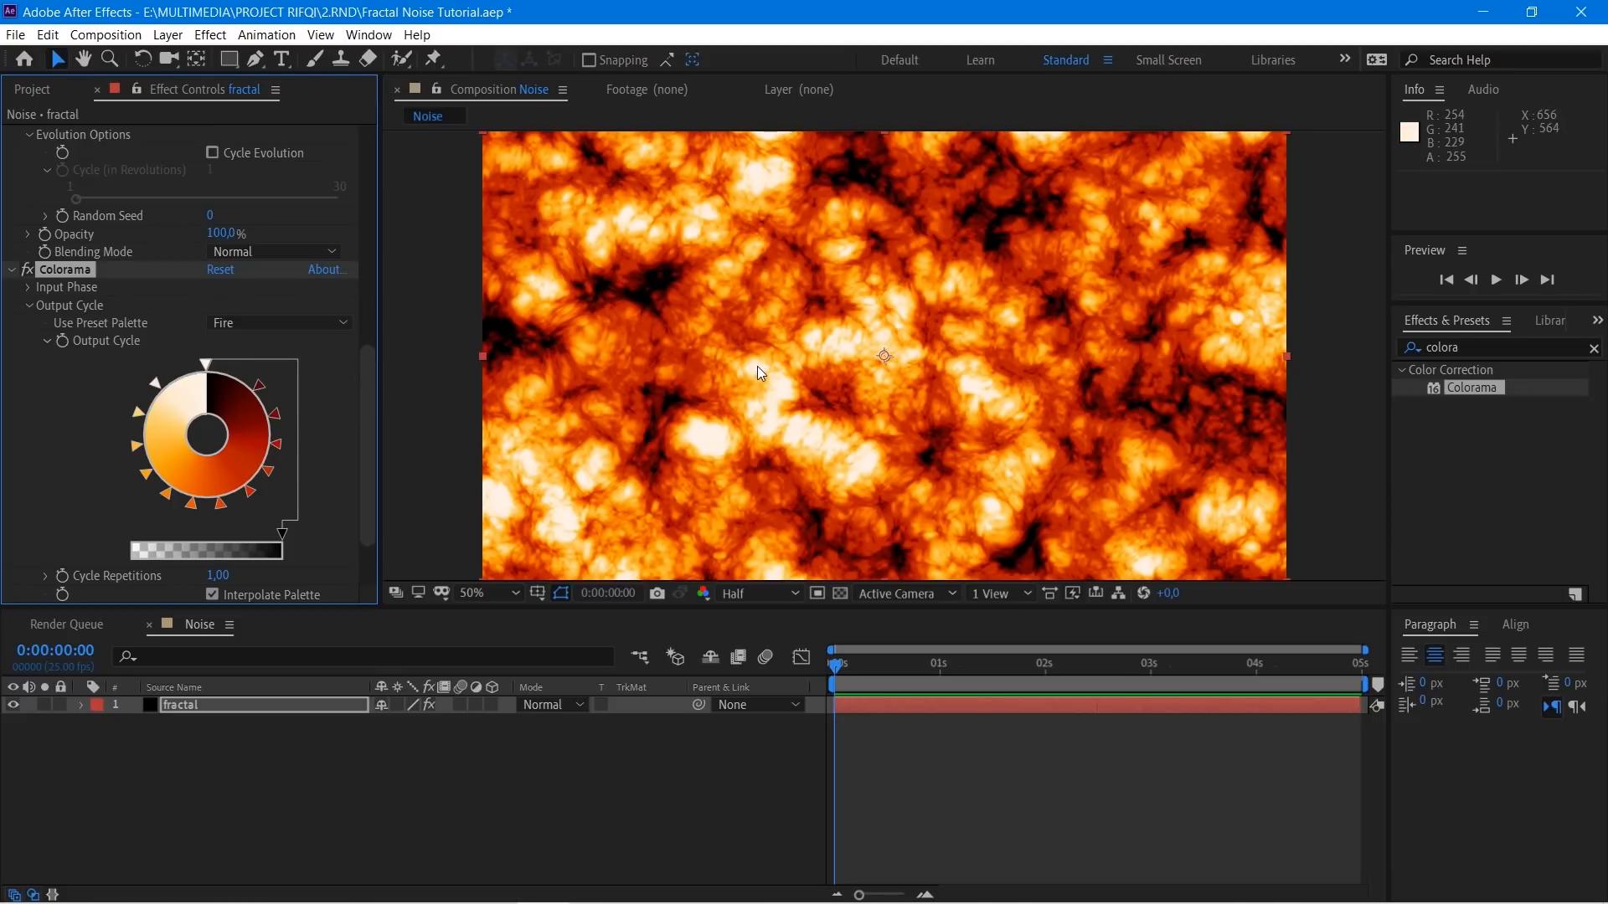
# Step: Return the layer to default Fractal Noise without Colorama and change the noise type to Block
pyautogui.scroll(12, 82, 360)
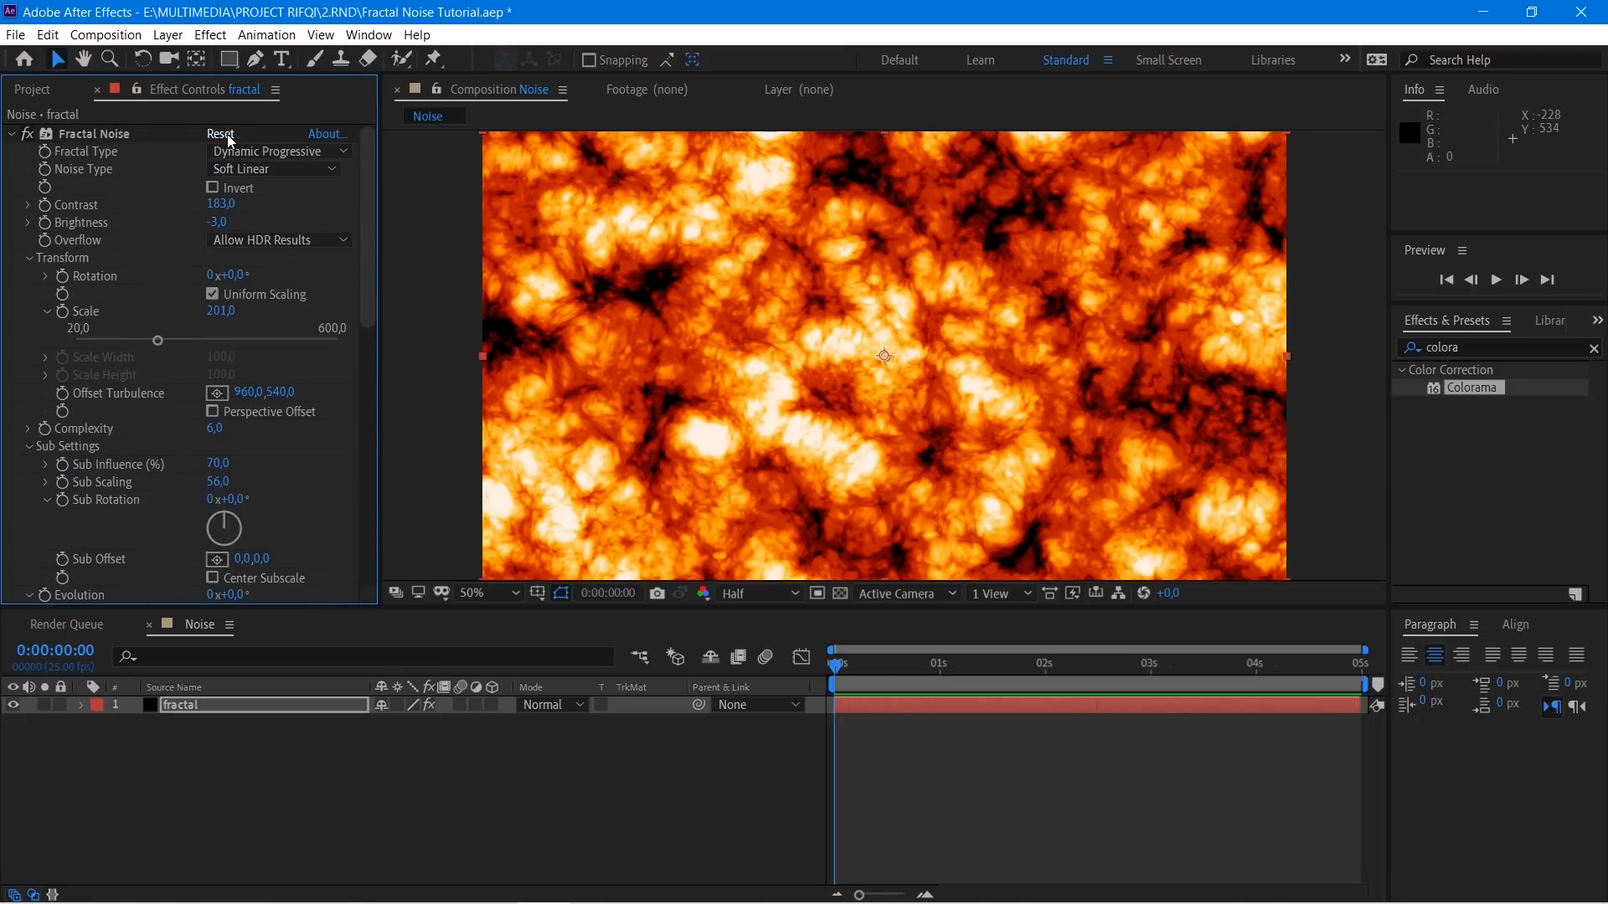
pyautogui.click(224, 134)
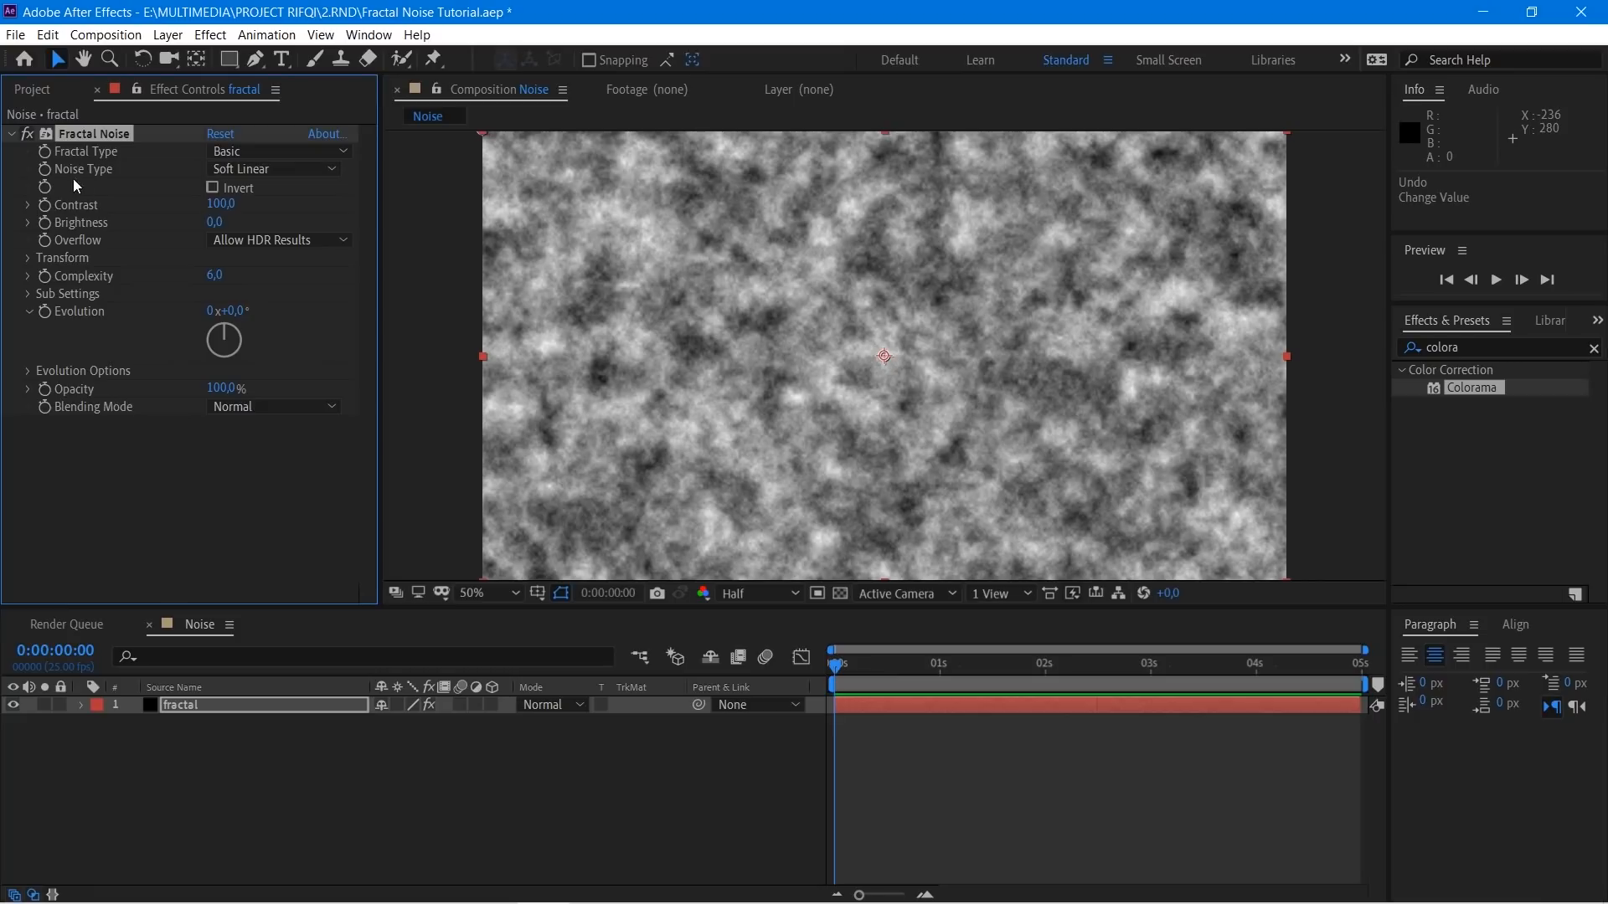
pyautogui.click(225, 170)
pyautogui.click(238, 191)
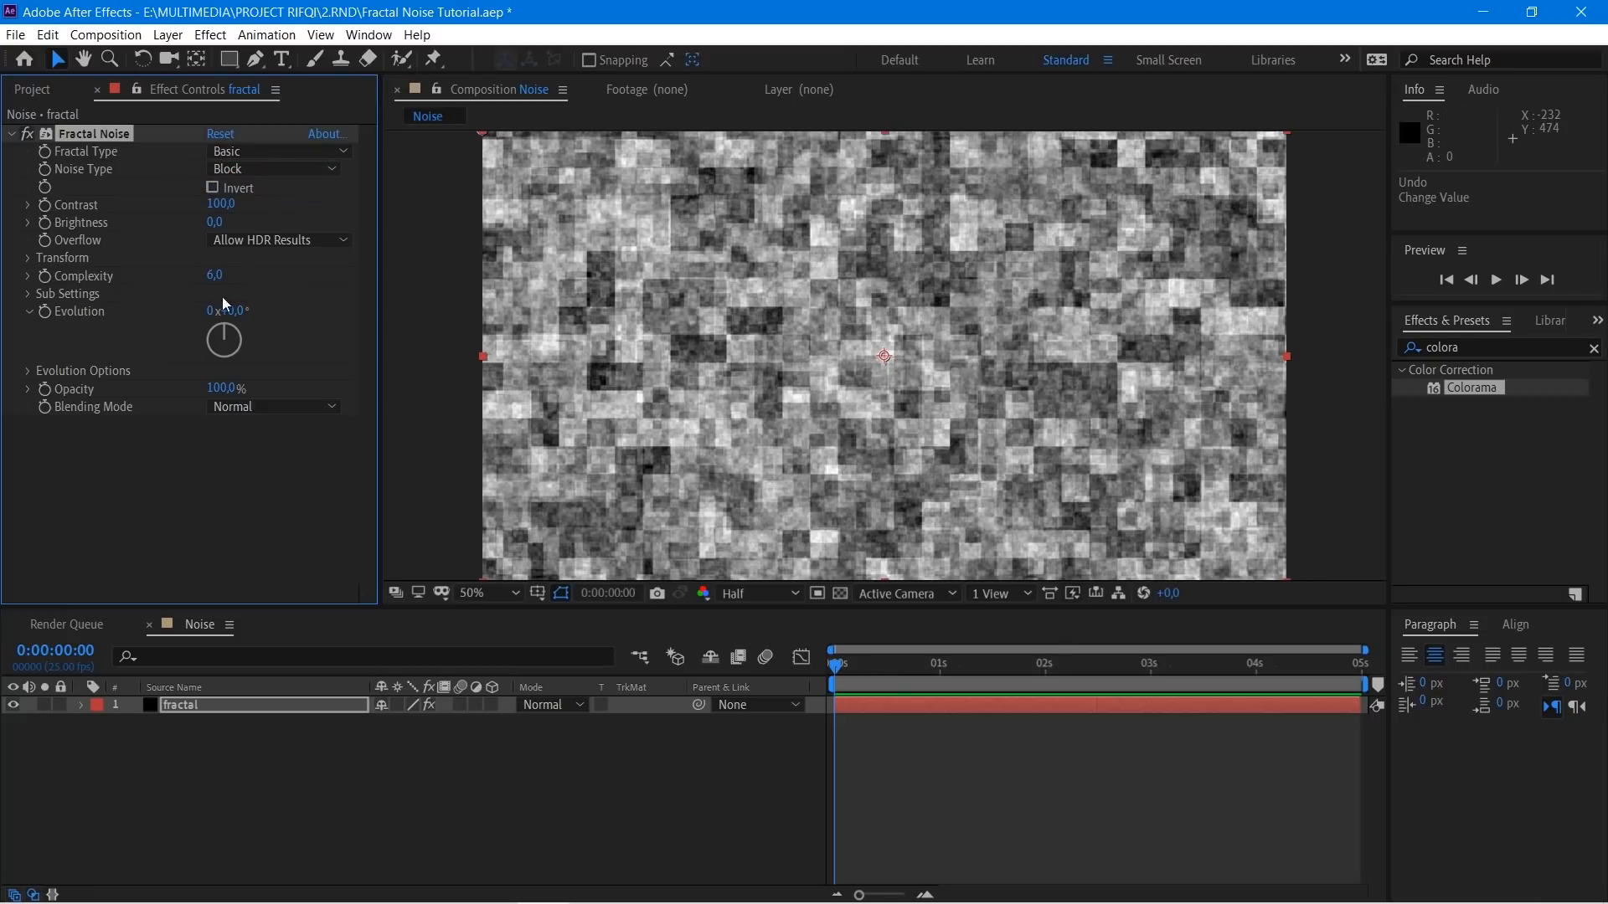
# Step: Try a Fractal Noise scale of 326 on the block noise and undo the change
pyautogui.click(30, 261)
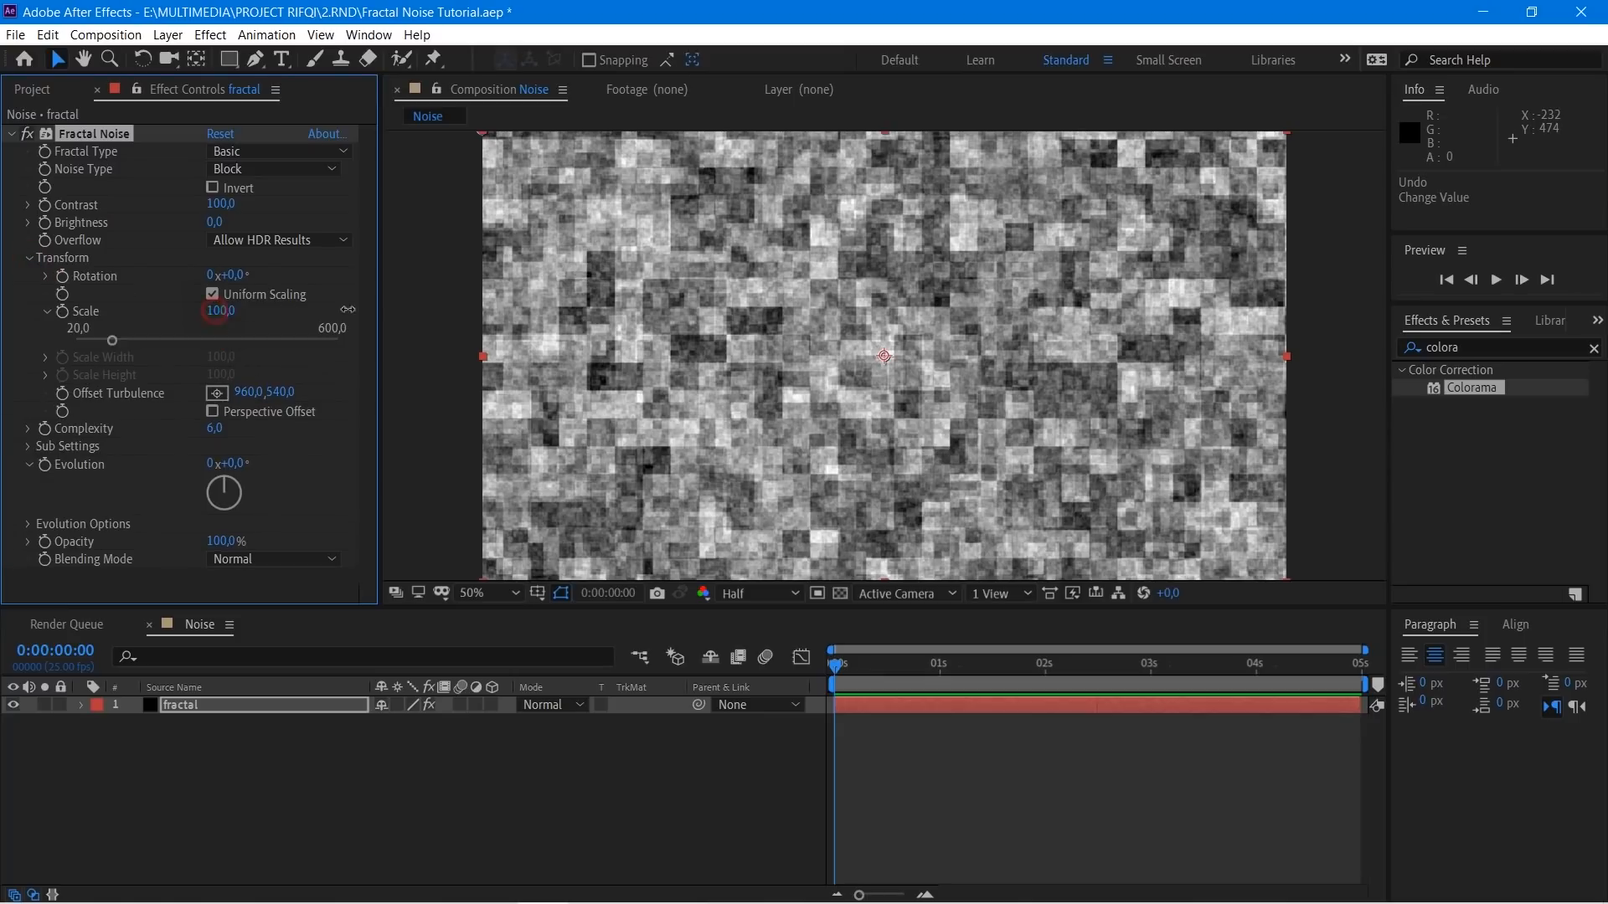
pyautogui.moveTo(220, 310); pyautogui.dragTo(446, 304)
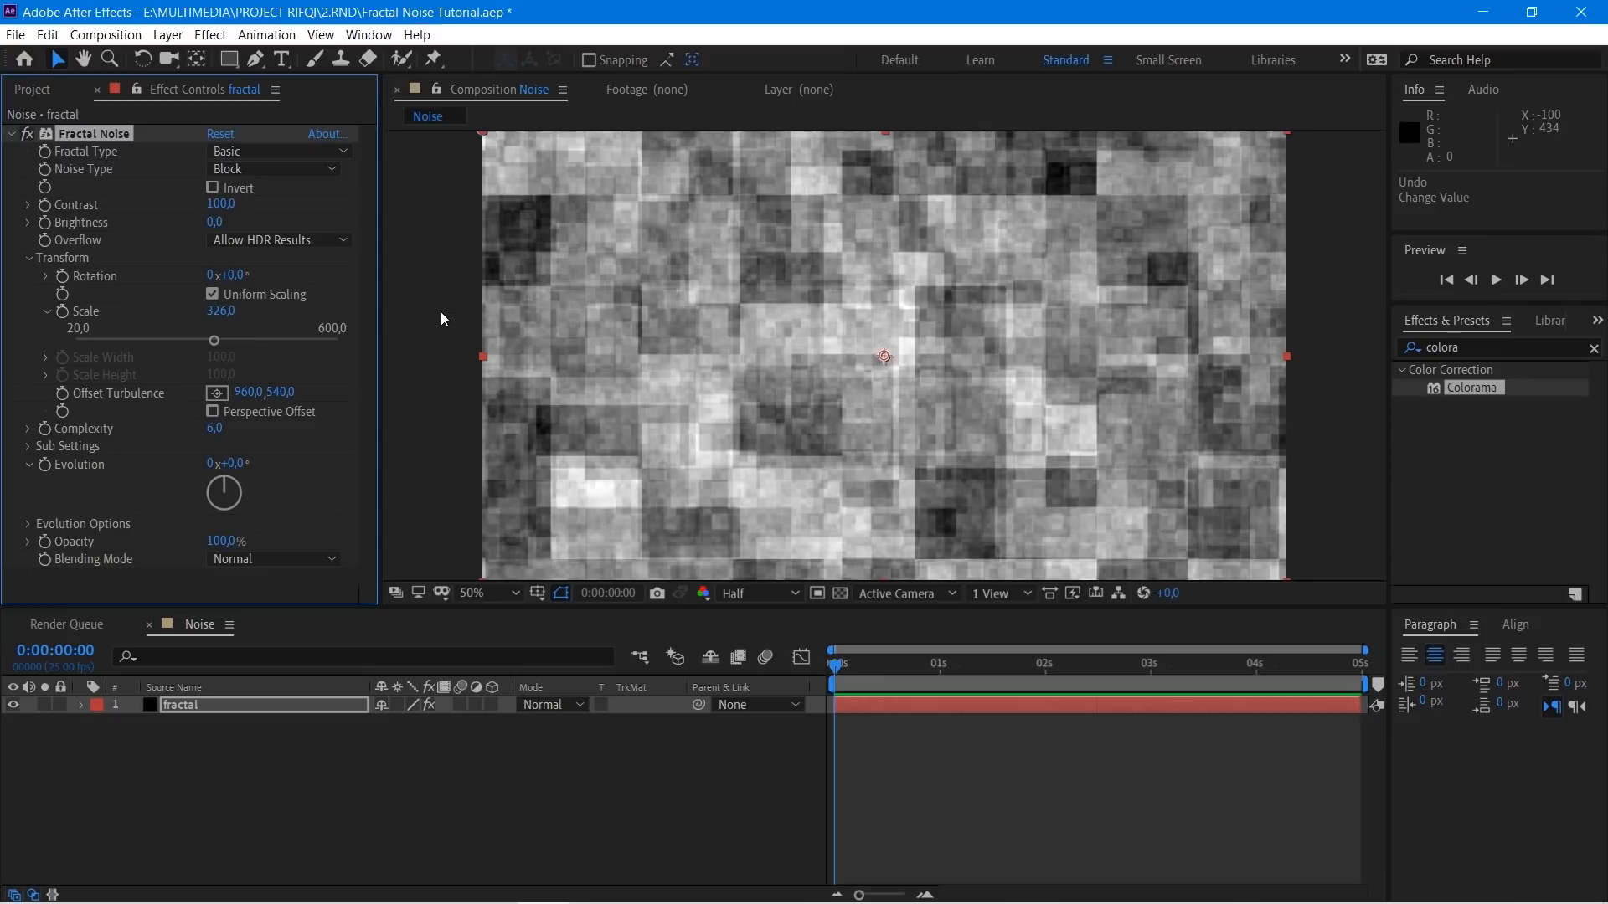
pyautogui.hotkey('ctrl', 'z')
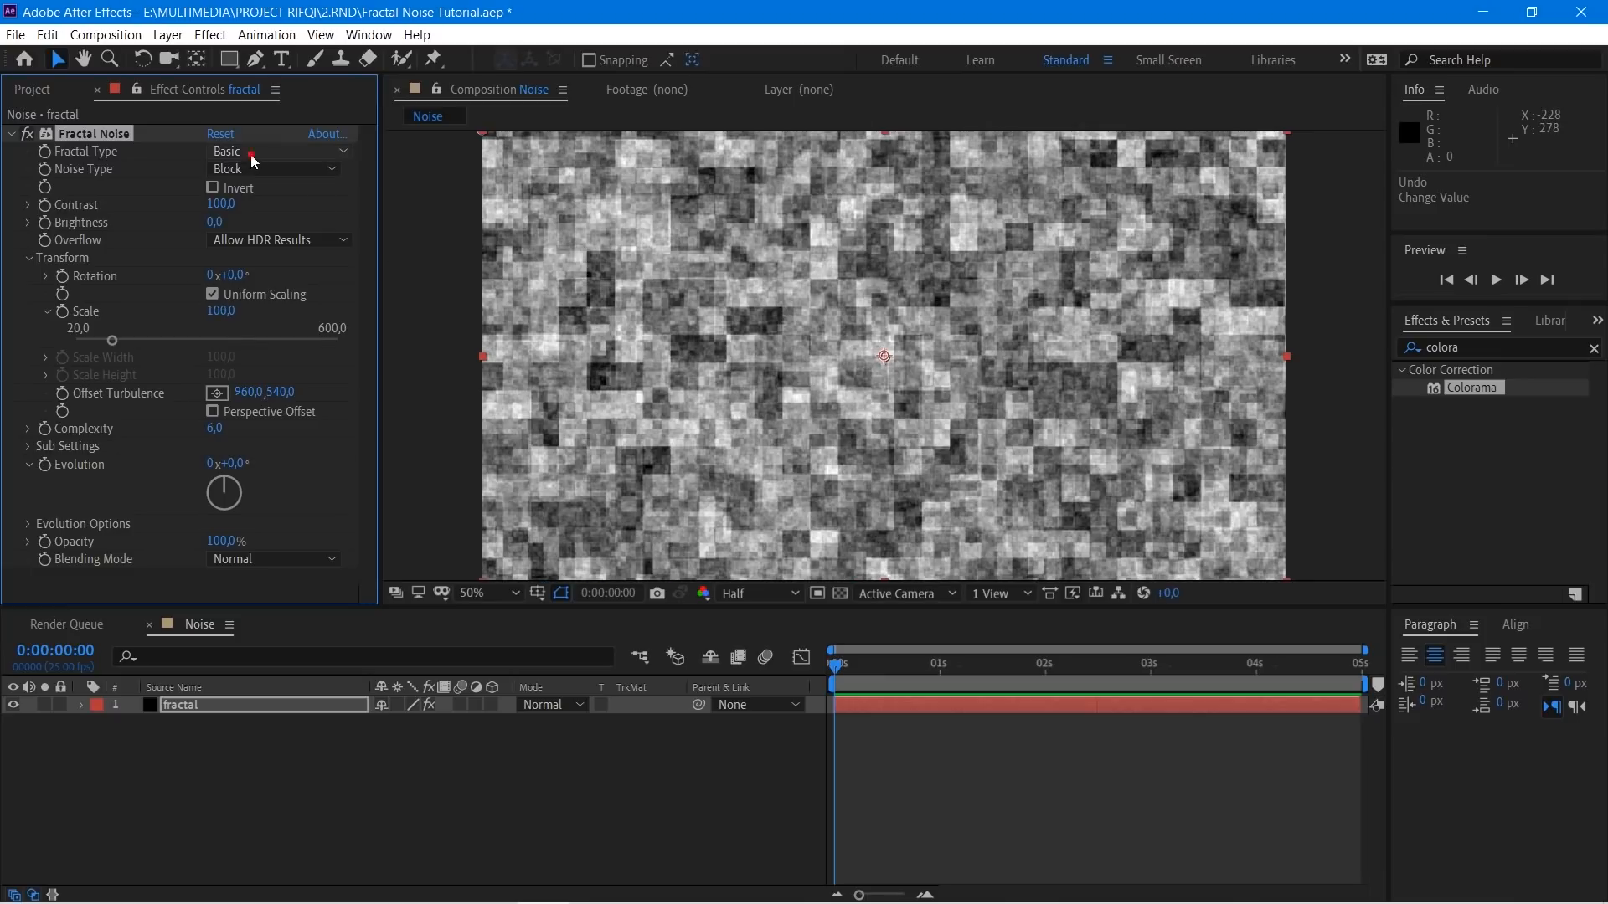
# Step: Set the Fractal Noise fractal type to Strings
pyautogui.click(252, 159)
pyautogui.click(276, 491)
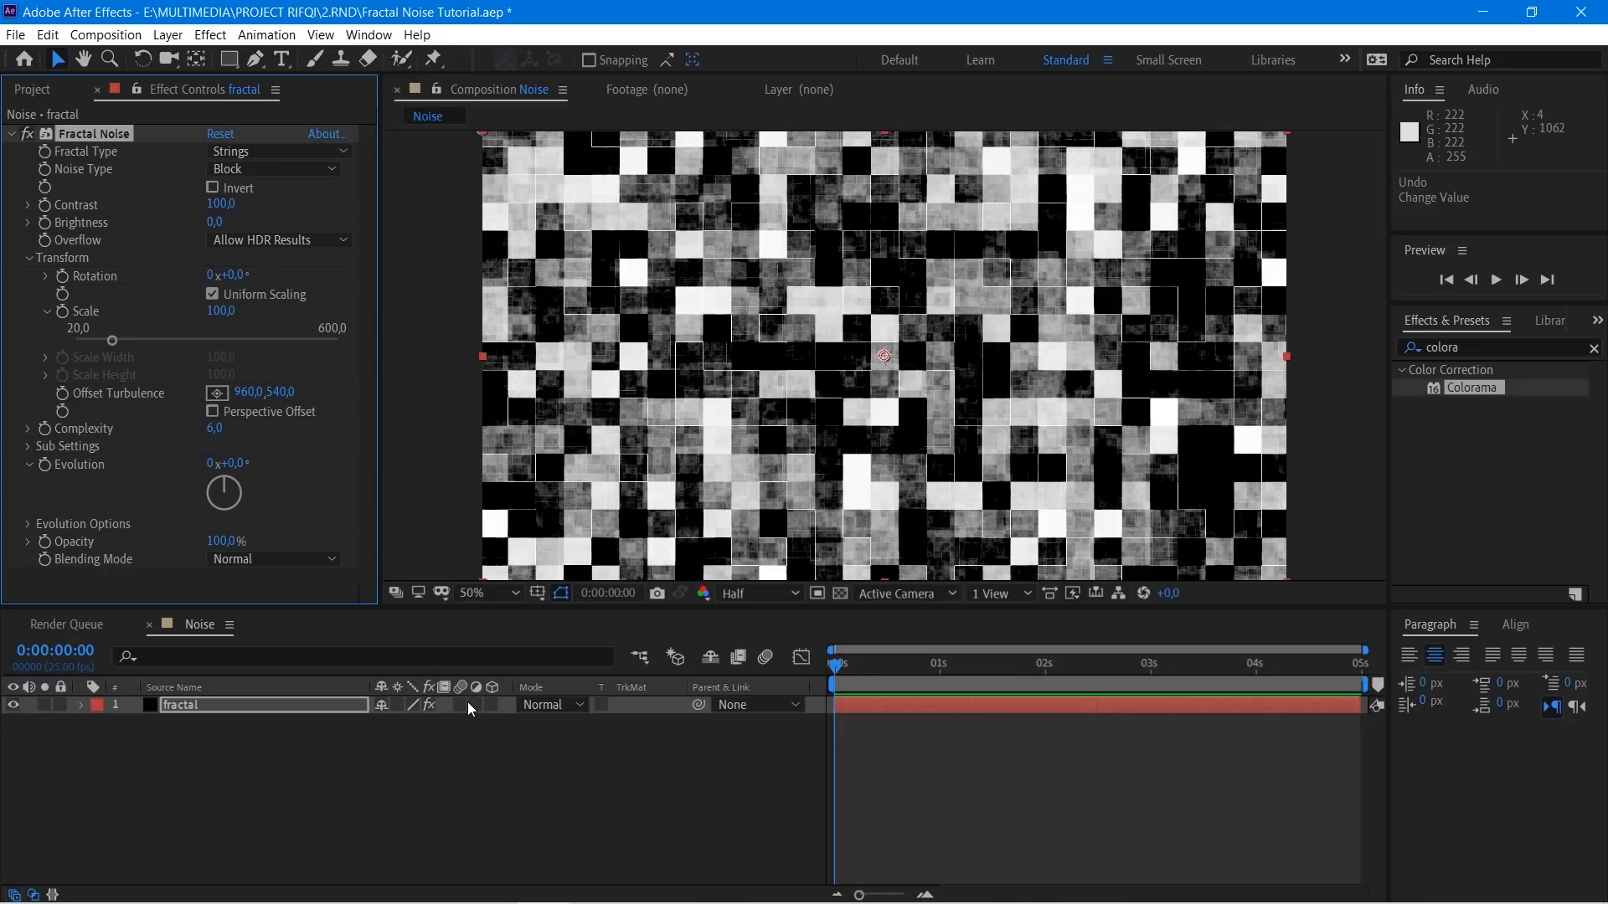
# Step: Make the fractal layer 3D and lay it flat as a floor with X Rotation -87° and a Y position of about 959
pyautogui.click(491, 705)
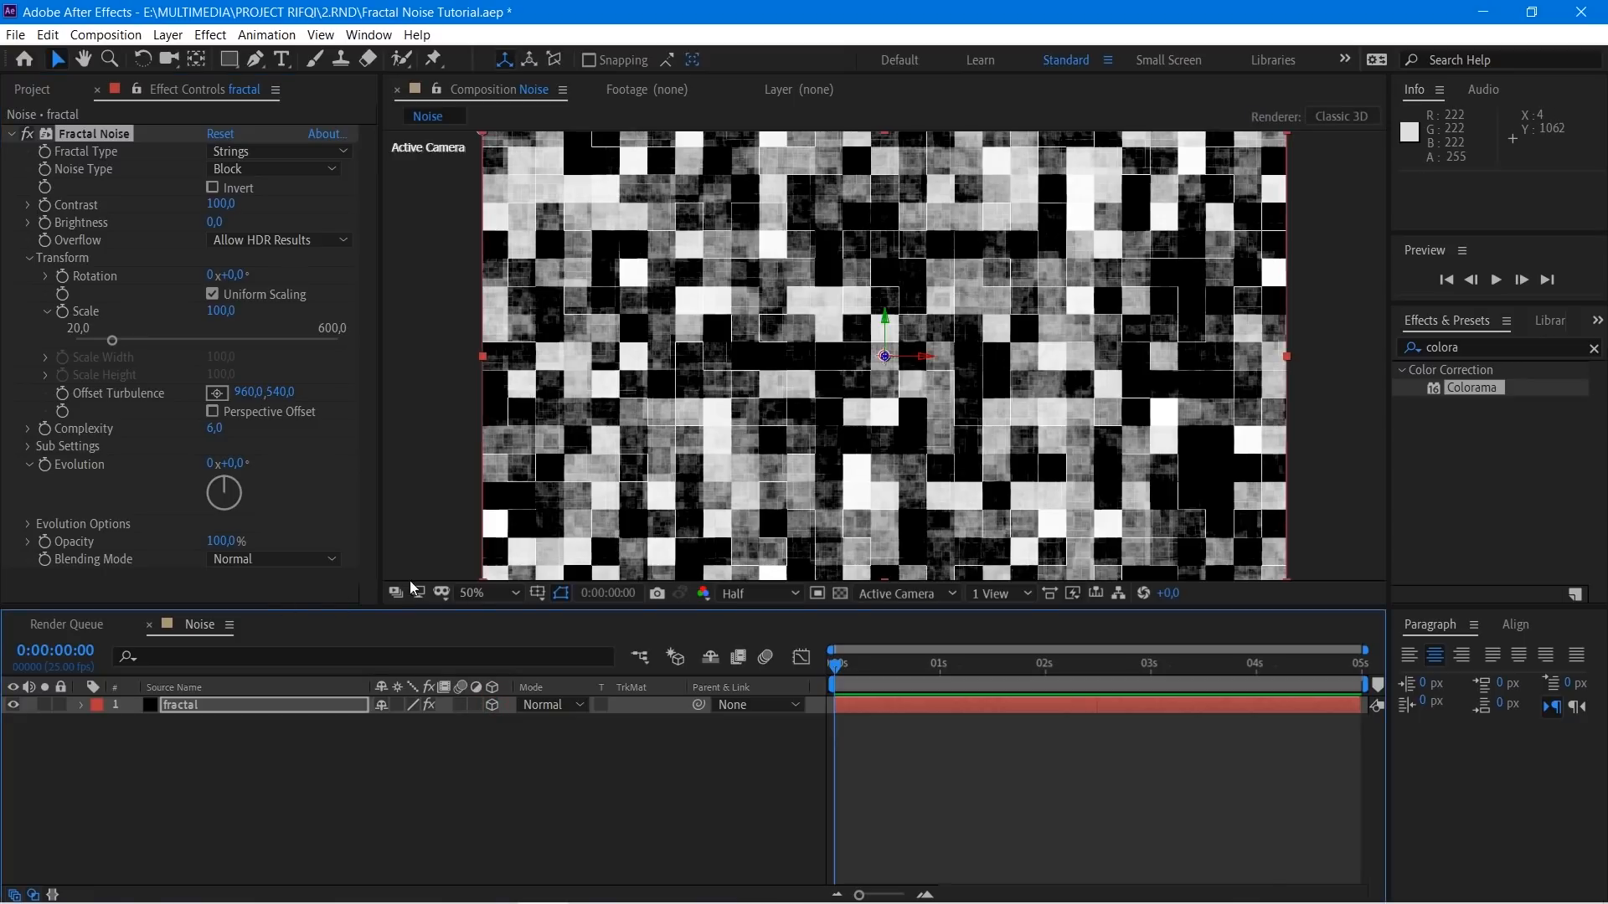
pyautogui.press('r')
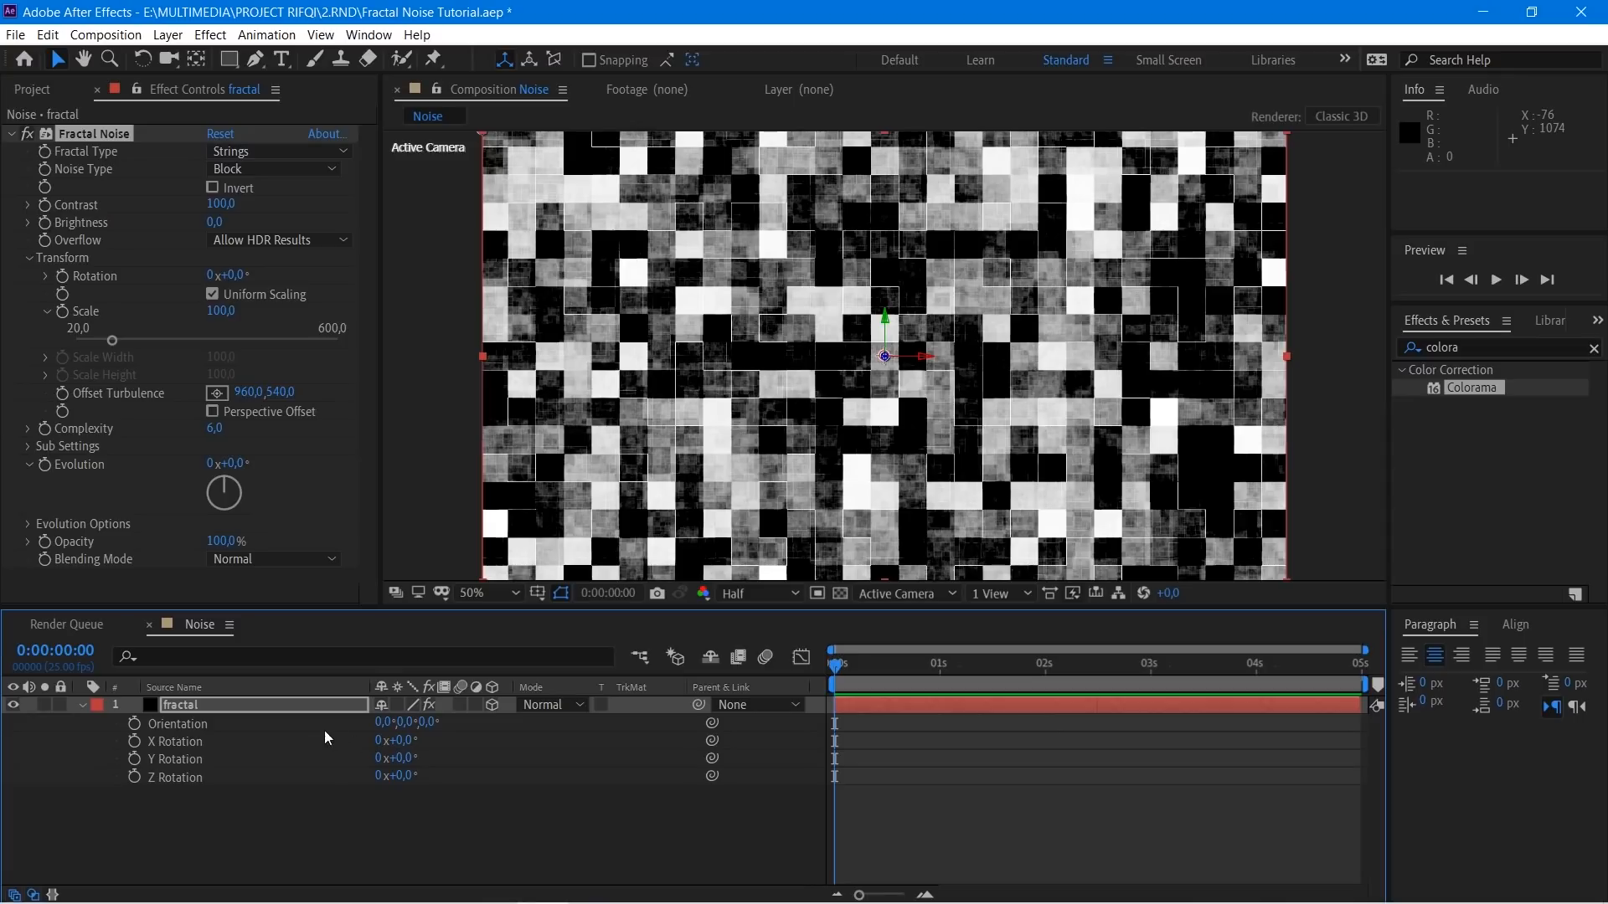
pyautogui.moveTo(397, 741); pyautogui.dragTo(282, 714)
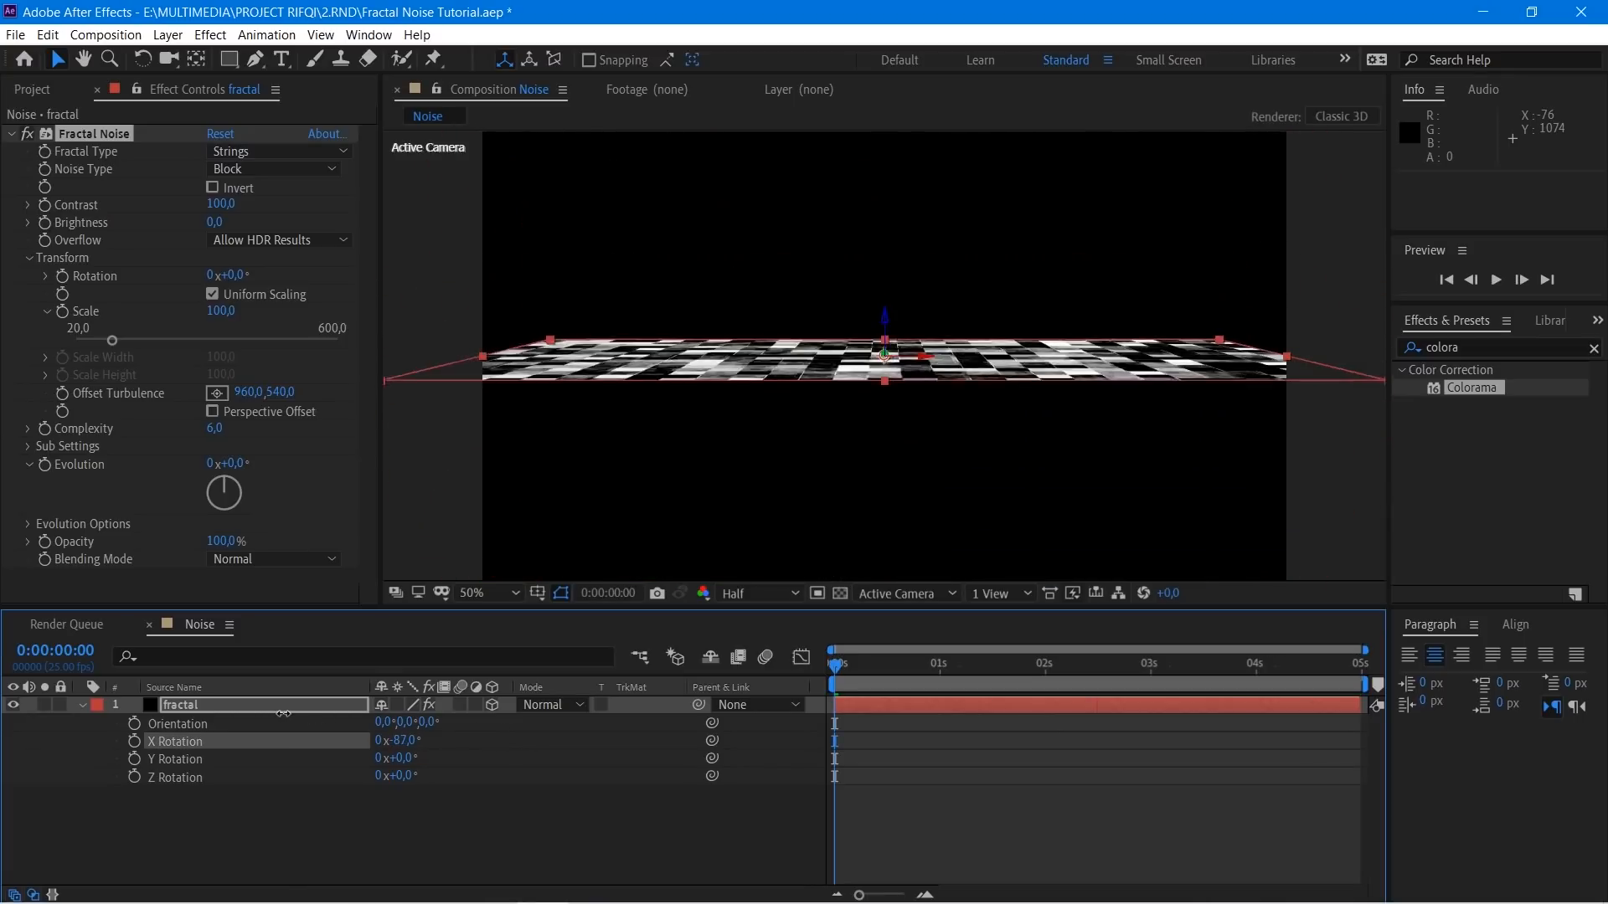
pyautogui.moveTo(885, 316); pyautogui.dragTo(873, 494)
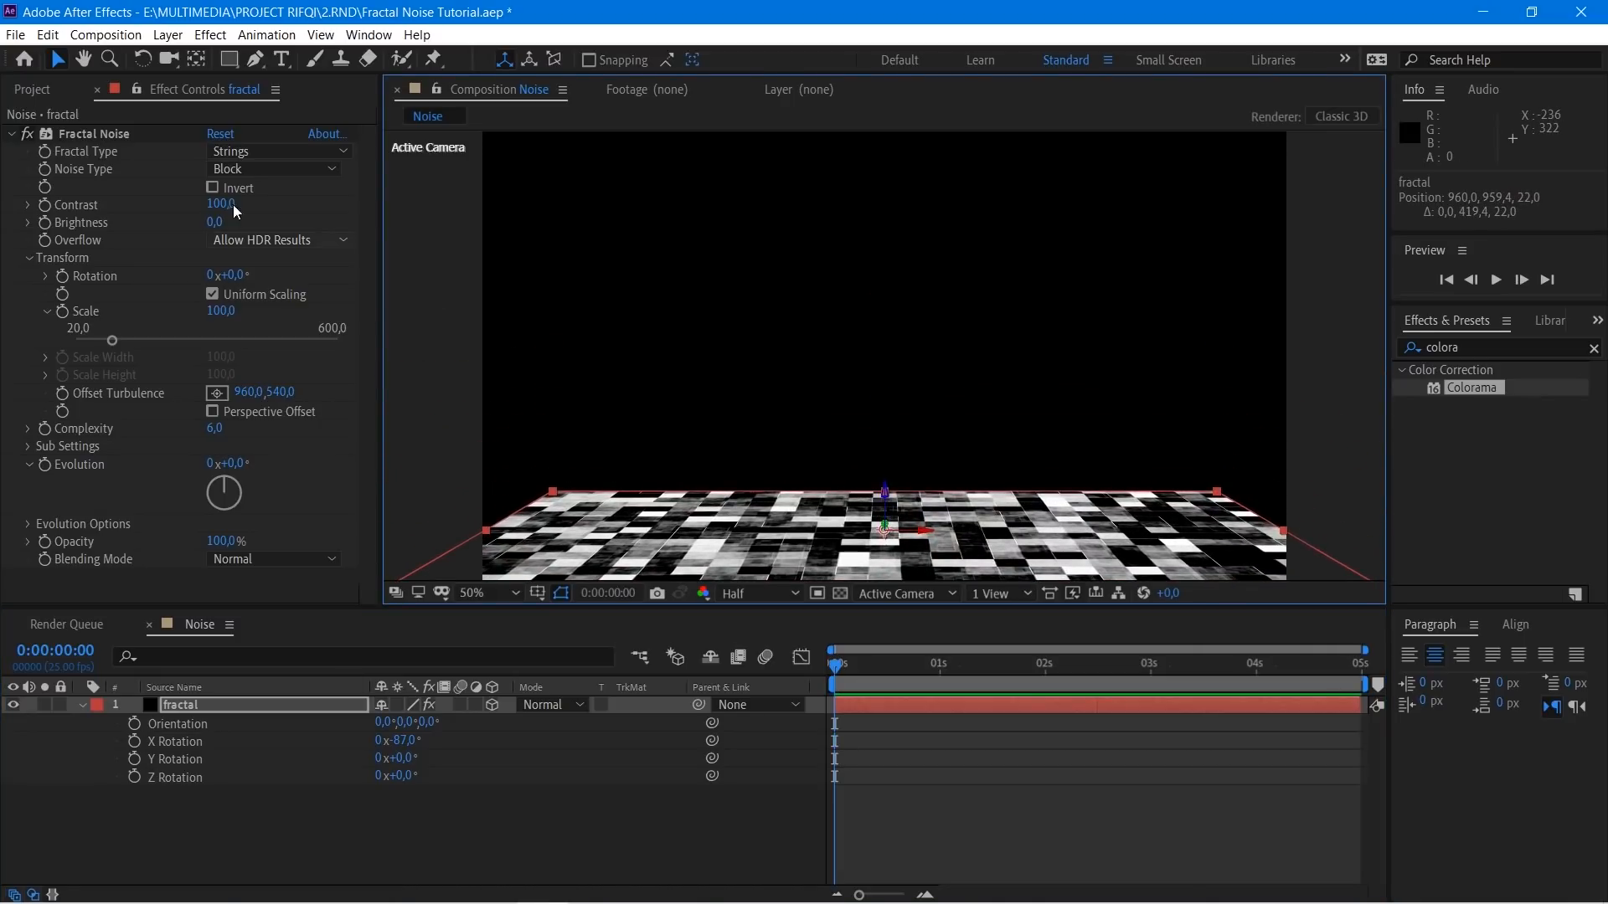
# Step: Place blender logo.png from the Footage folder above the fractal layer and scale it to 54%
pyautogui.click(32, 90)
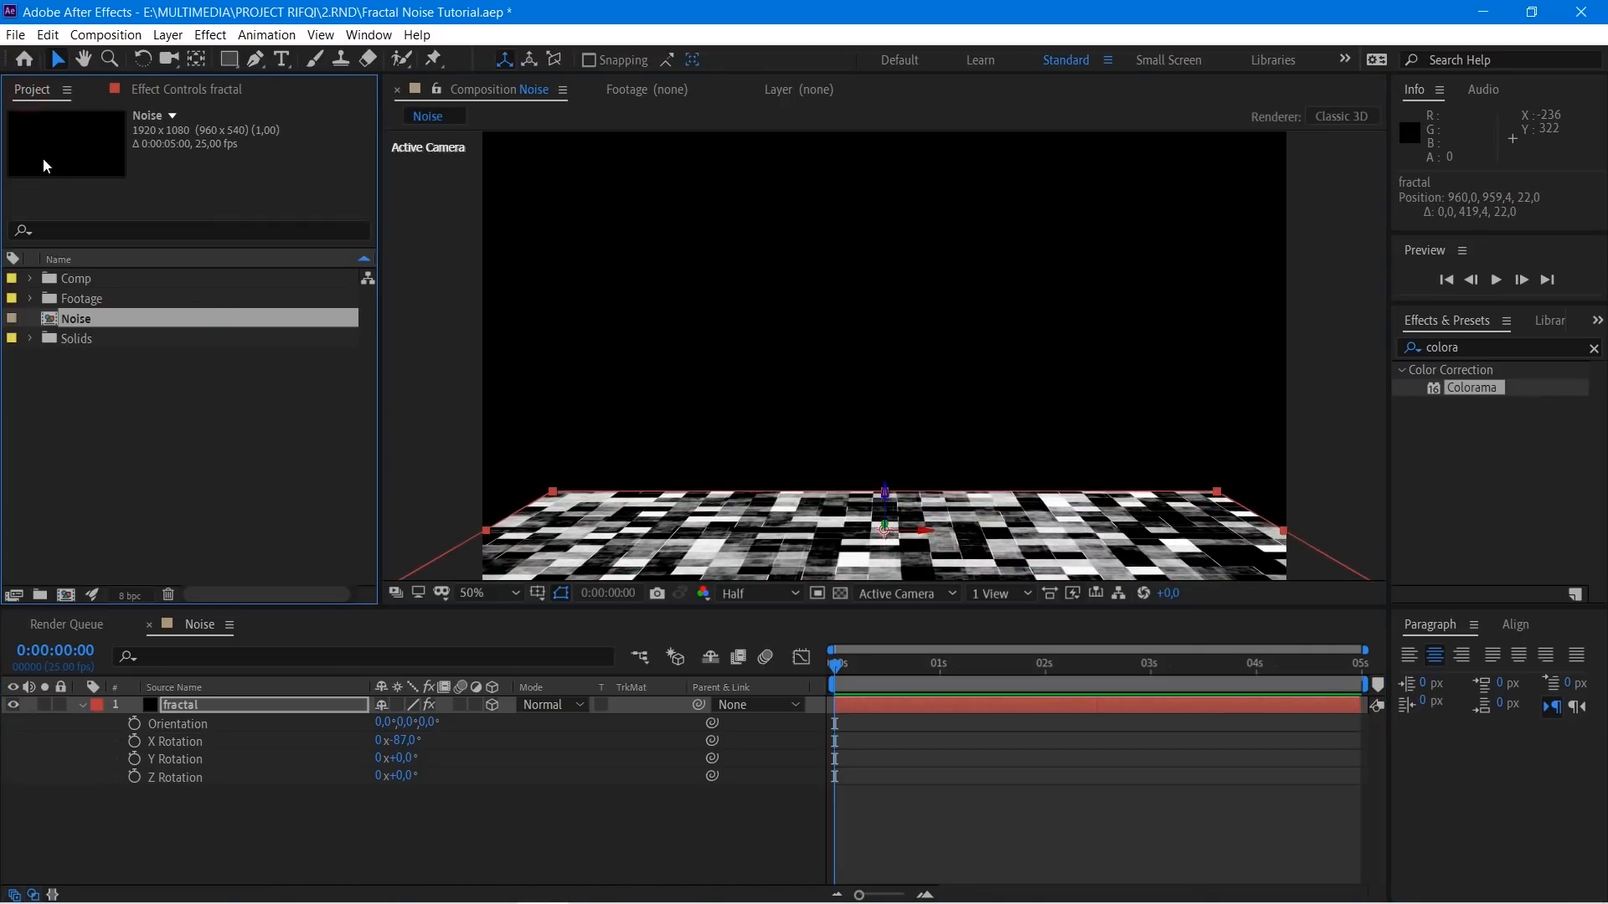
pyautogui.click(32, 299)
pyautogui.click(83, 318)
pyautogui.moveTo(457, 470); pyautogui.dragTo(350, 699)
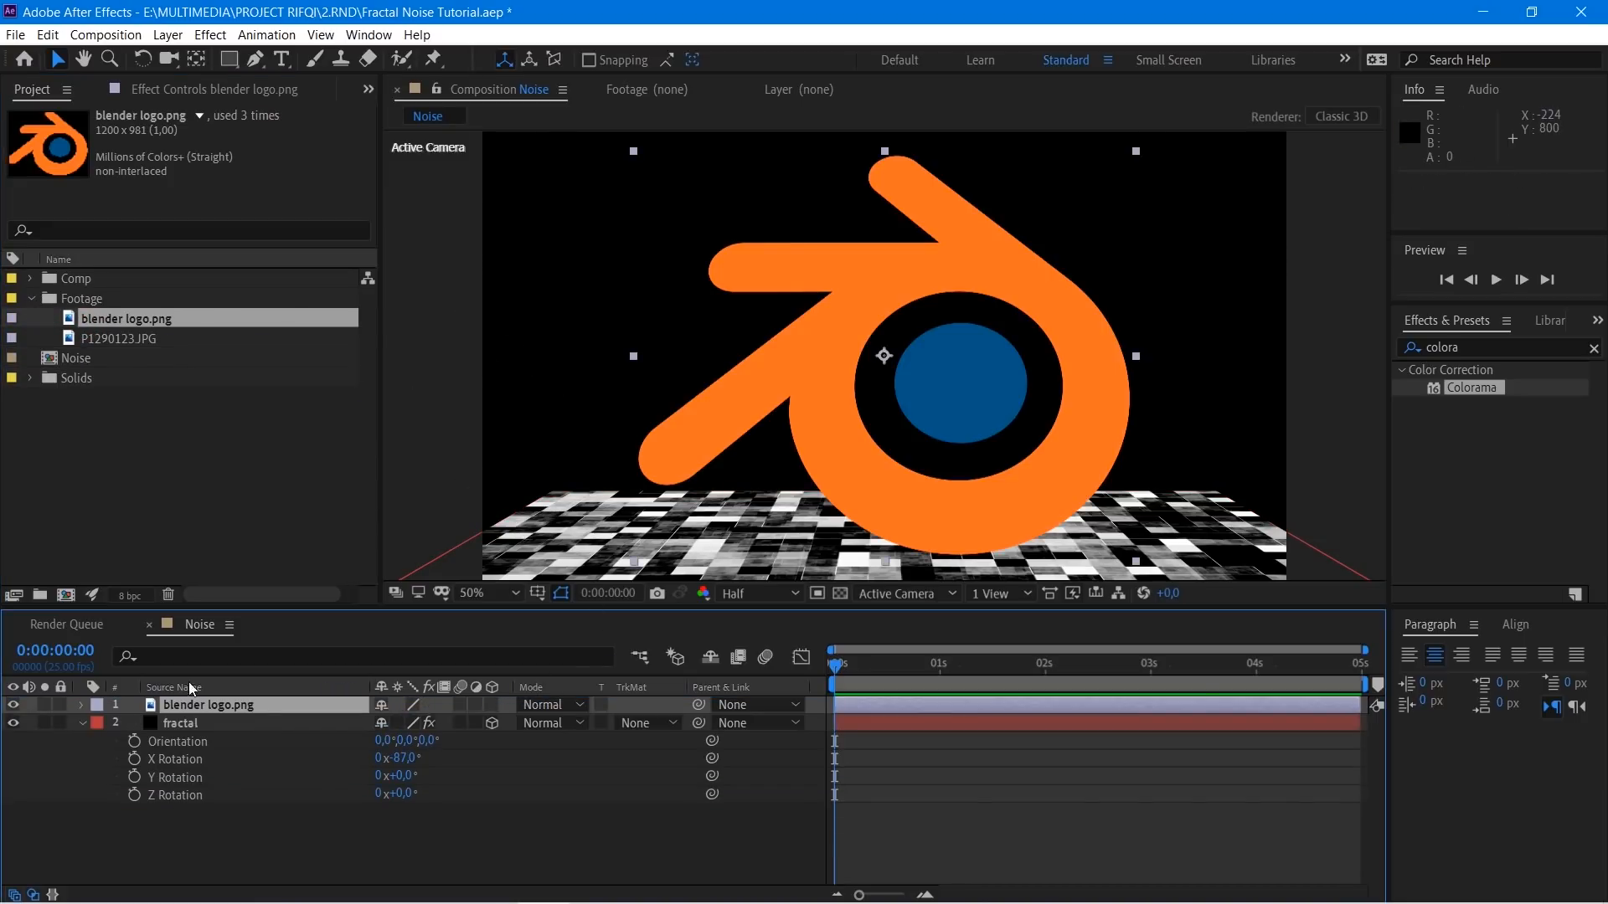
pyautogui.press('s')
pyautogui.moveTo(404, 722); pyautogui.dragTo(358, 731)
pyautogui.moveTo(673, 479); pyautogui.dragTo(647, 417)
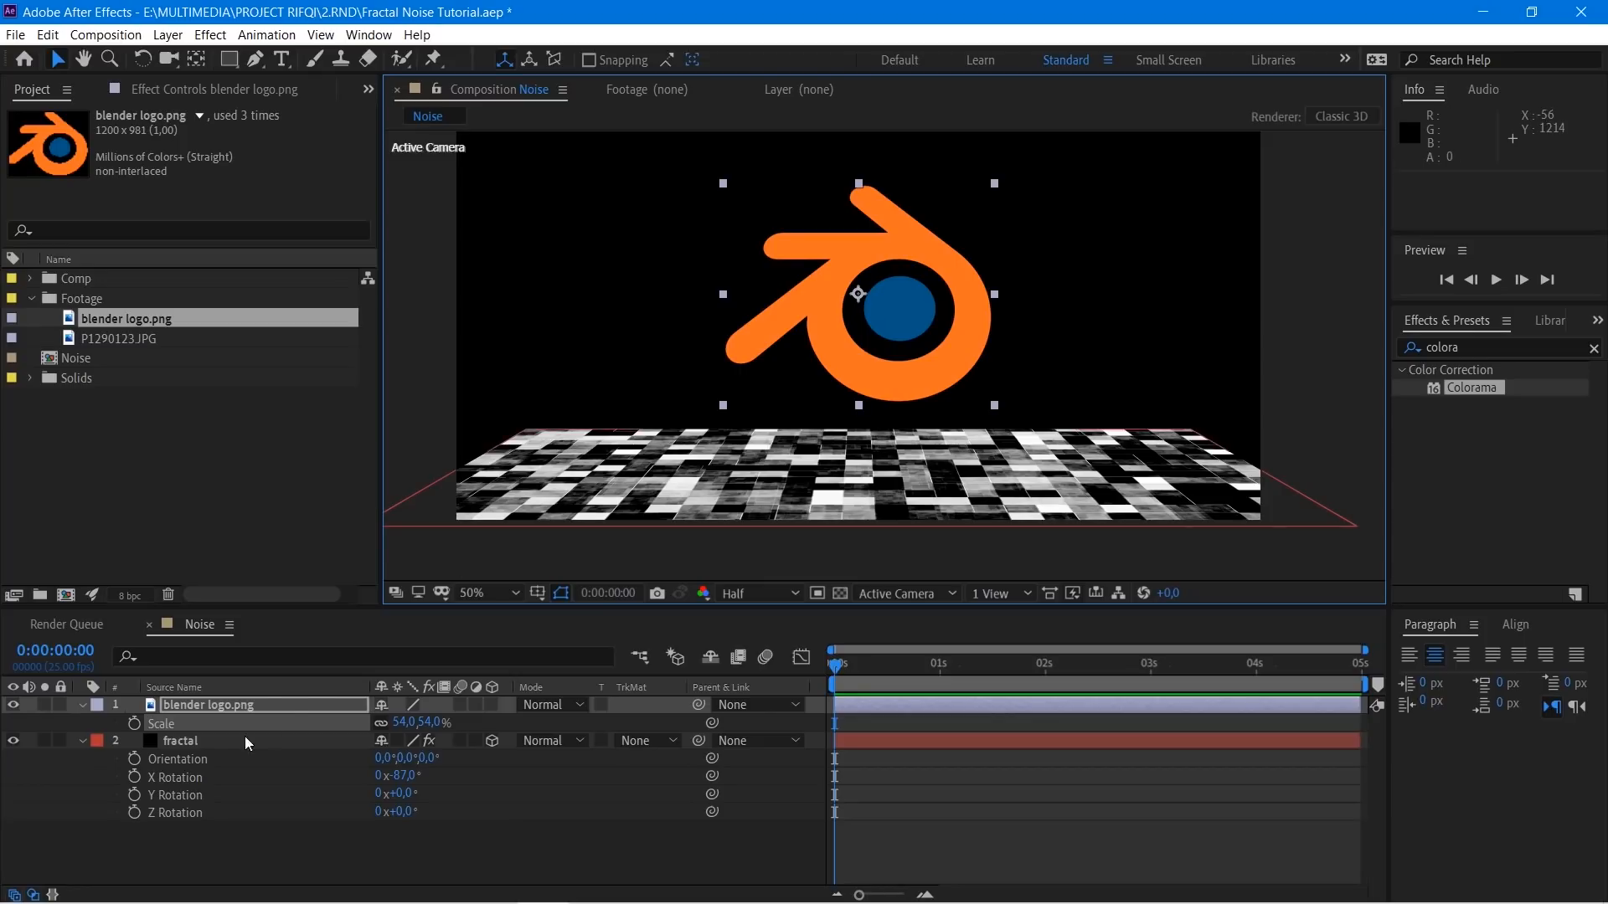
# Step: Duplicate the blender logo.png layer and flip the copy vertically
pyautogui.click(219, 746)
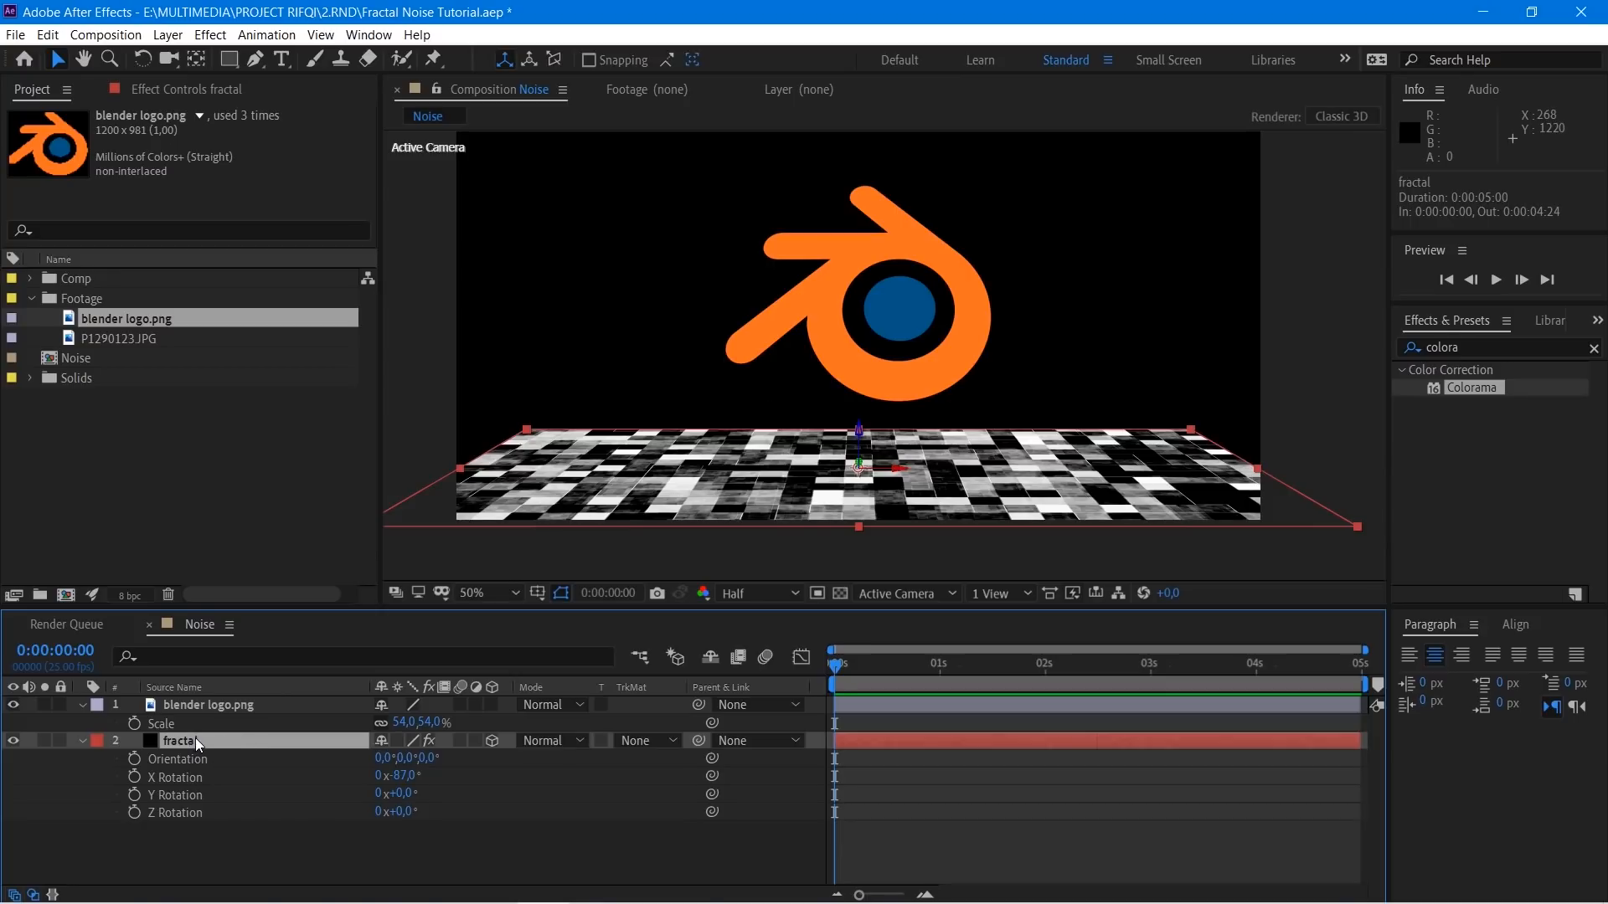
pyautogui.click(211, 712)
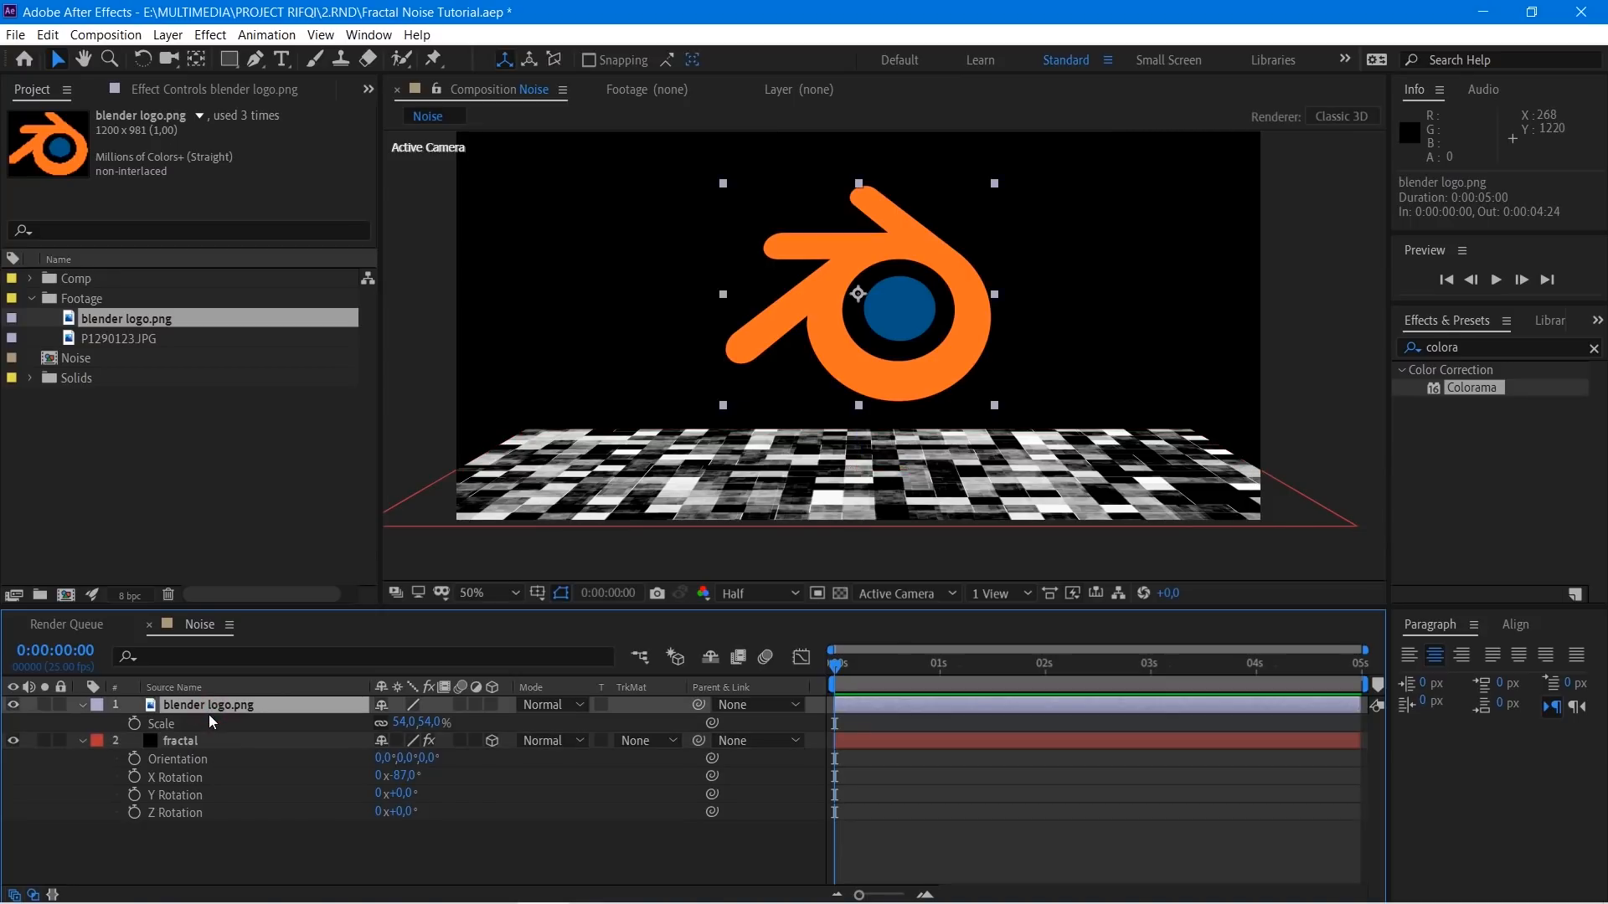
pyautogui.hotkey('ctrl', 'd')
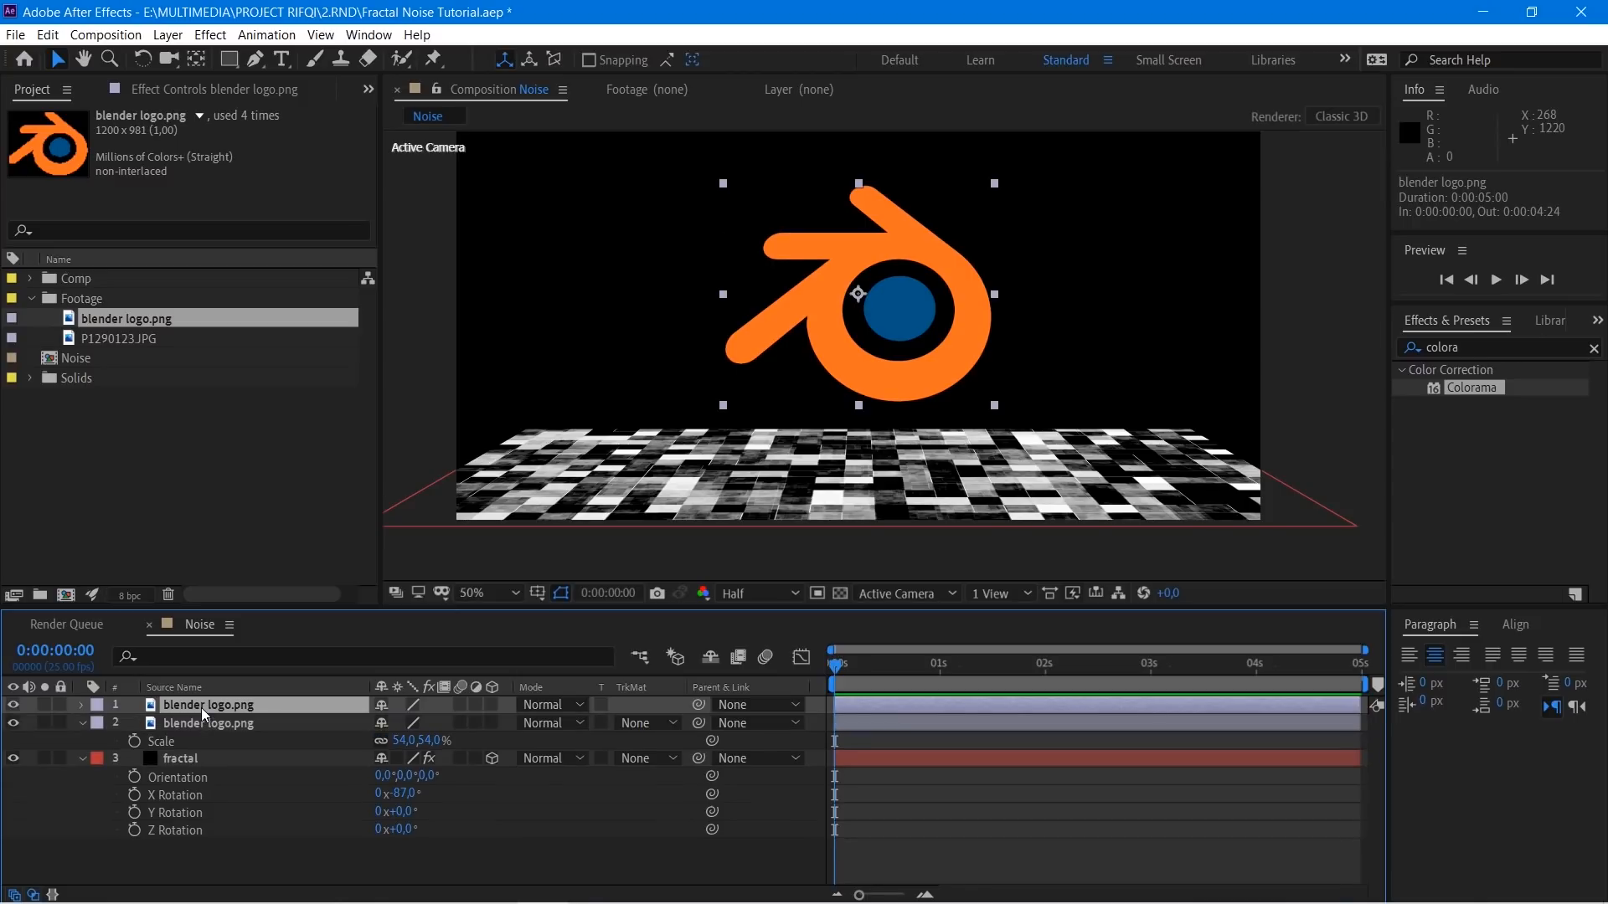
pyautogui.rightClick(201, 706)
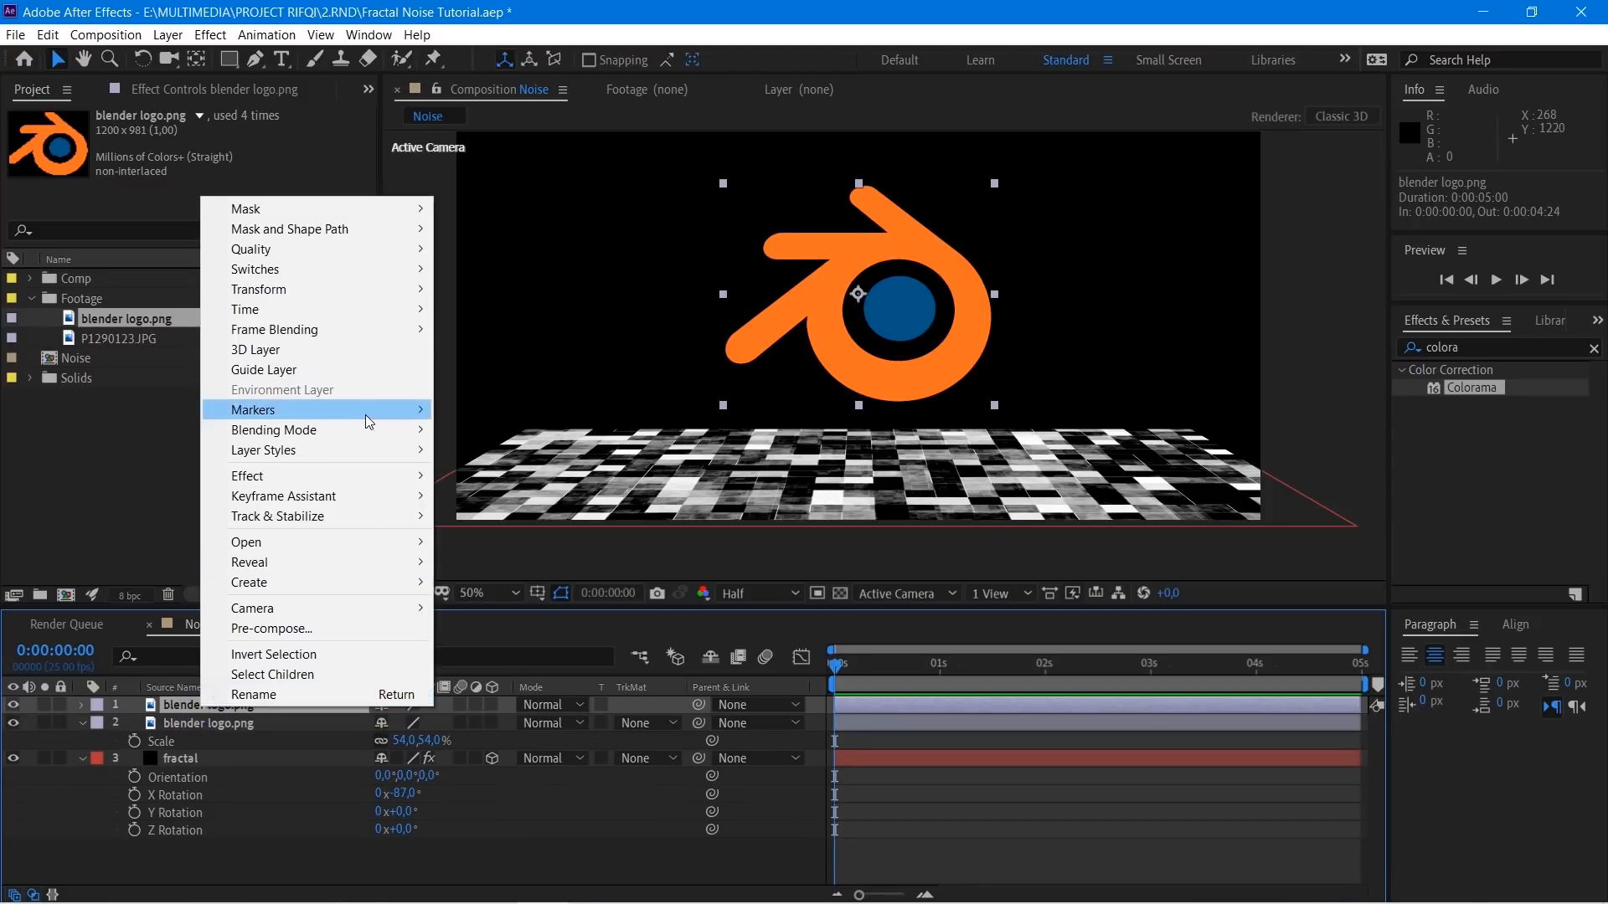
pyautogui.click(355, 290)
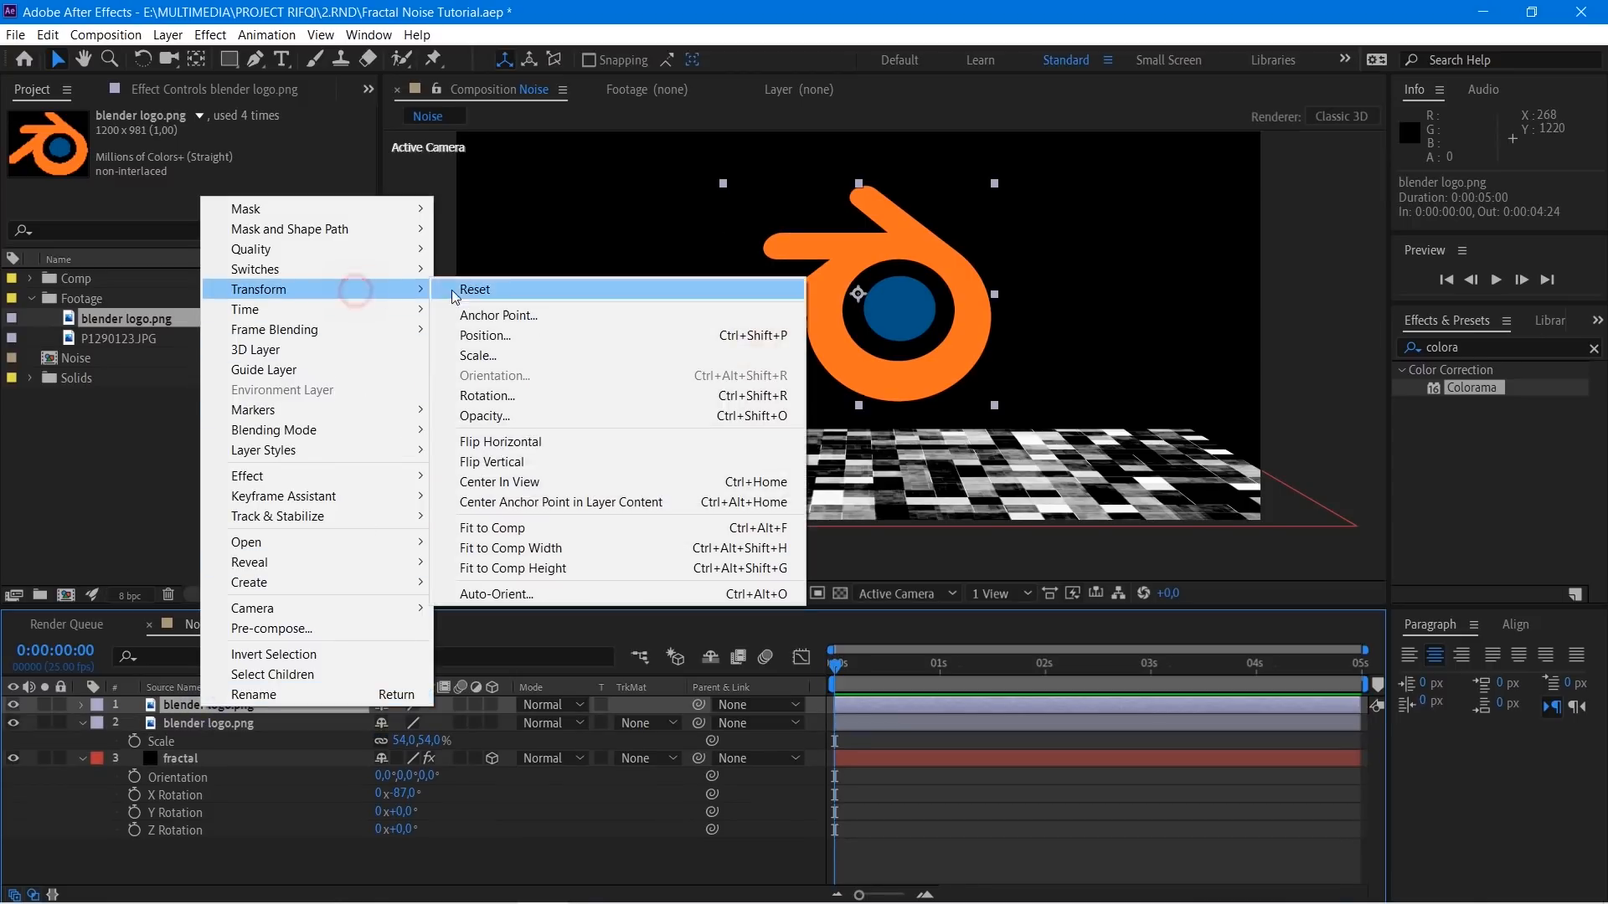
pyautogui.click(508, 460)
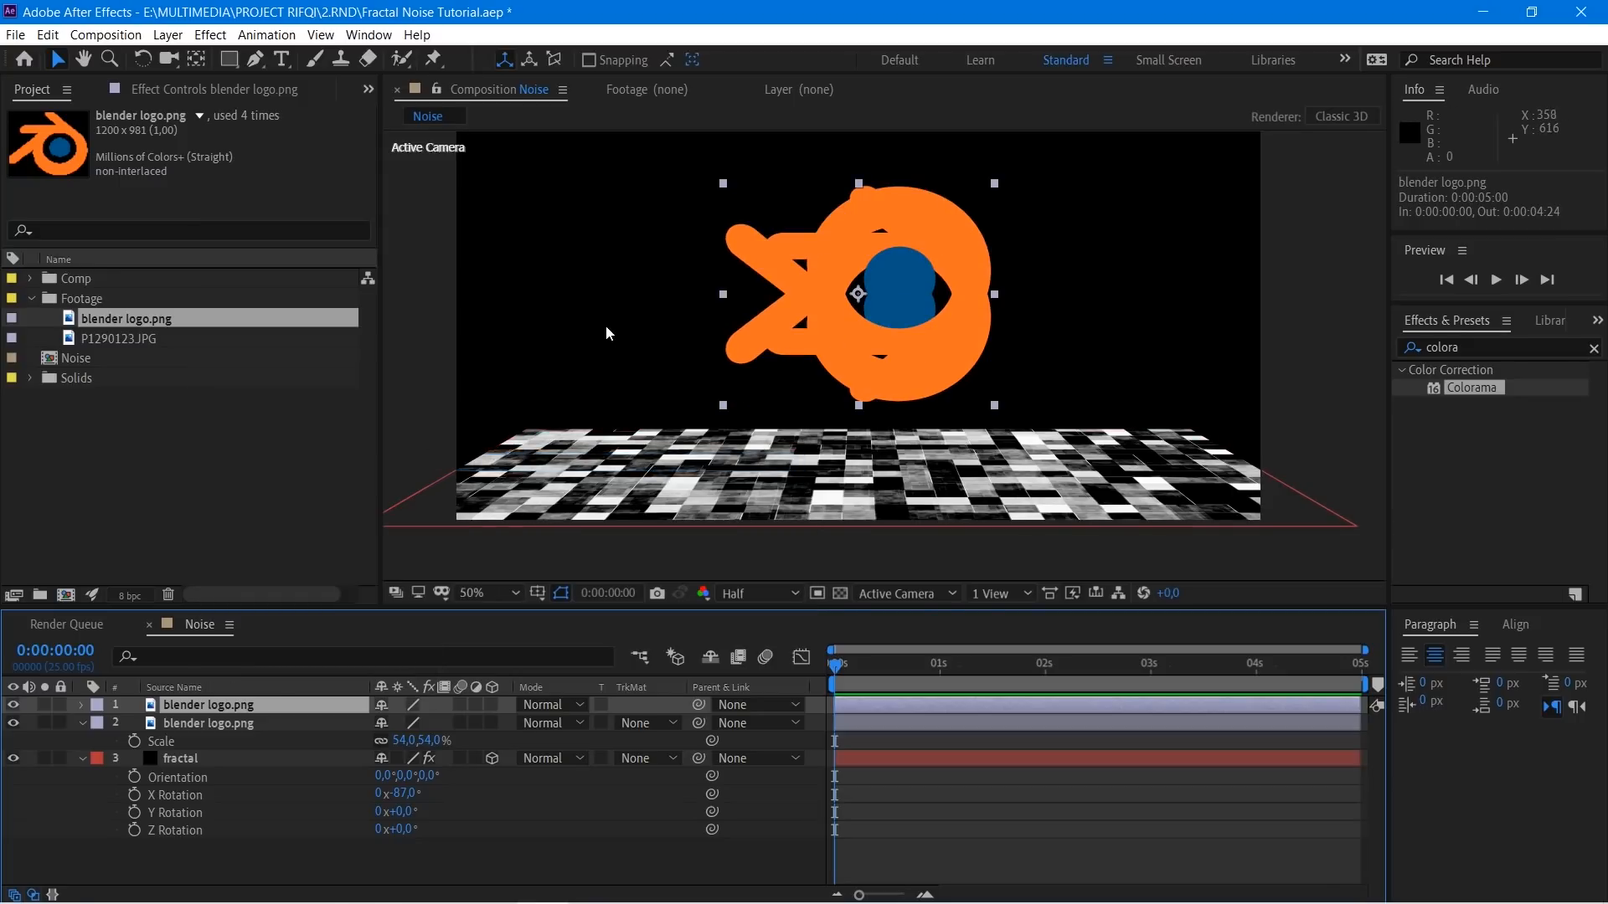
# Step: Set the flipped logo's position to 960, 1167 and place its layer below the fractal layer
pyautogui.press('p')
pyautogui.moveTo(419, 722); pyautogui.dragTo(1224, 602)
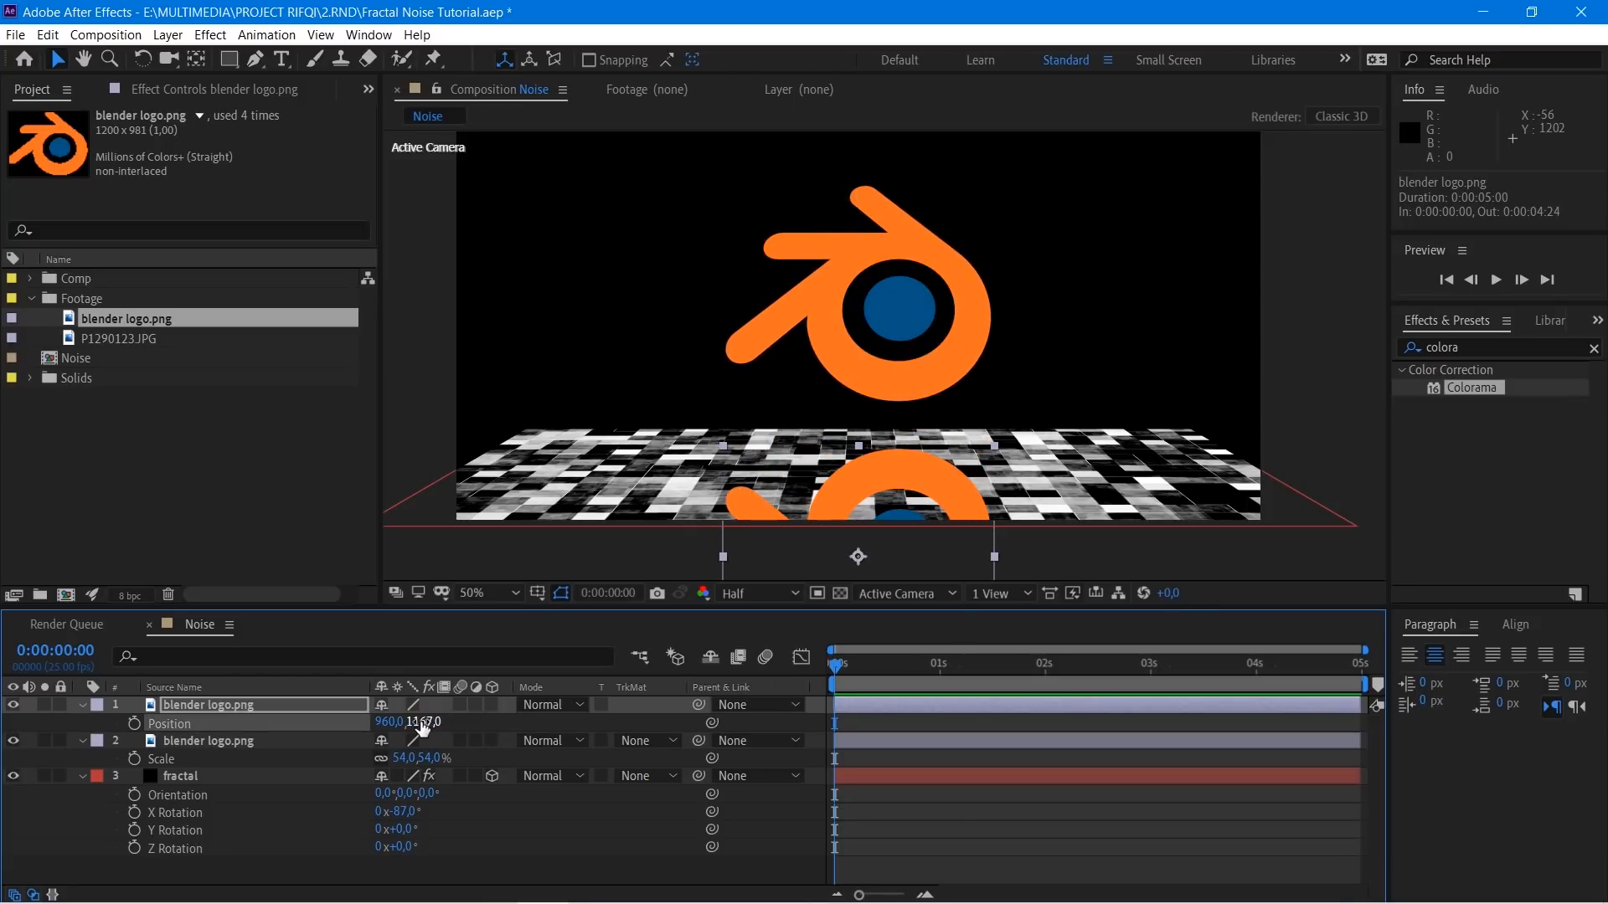
pyautogui.moveTo(253, 705); pyautogui.dragTo(254, 821)
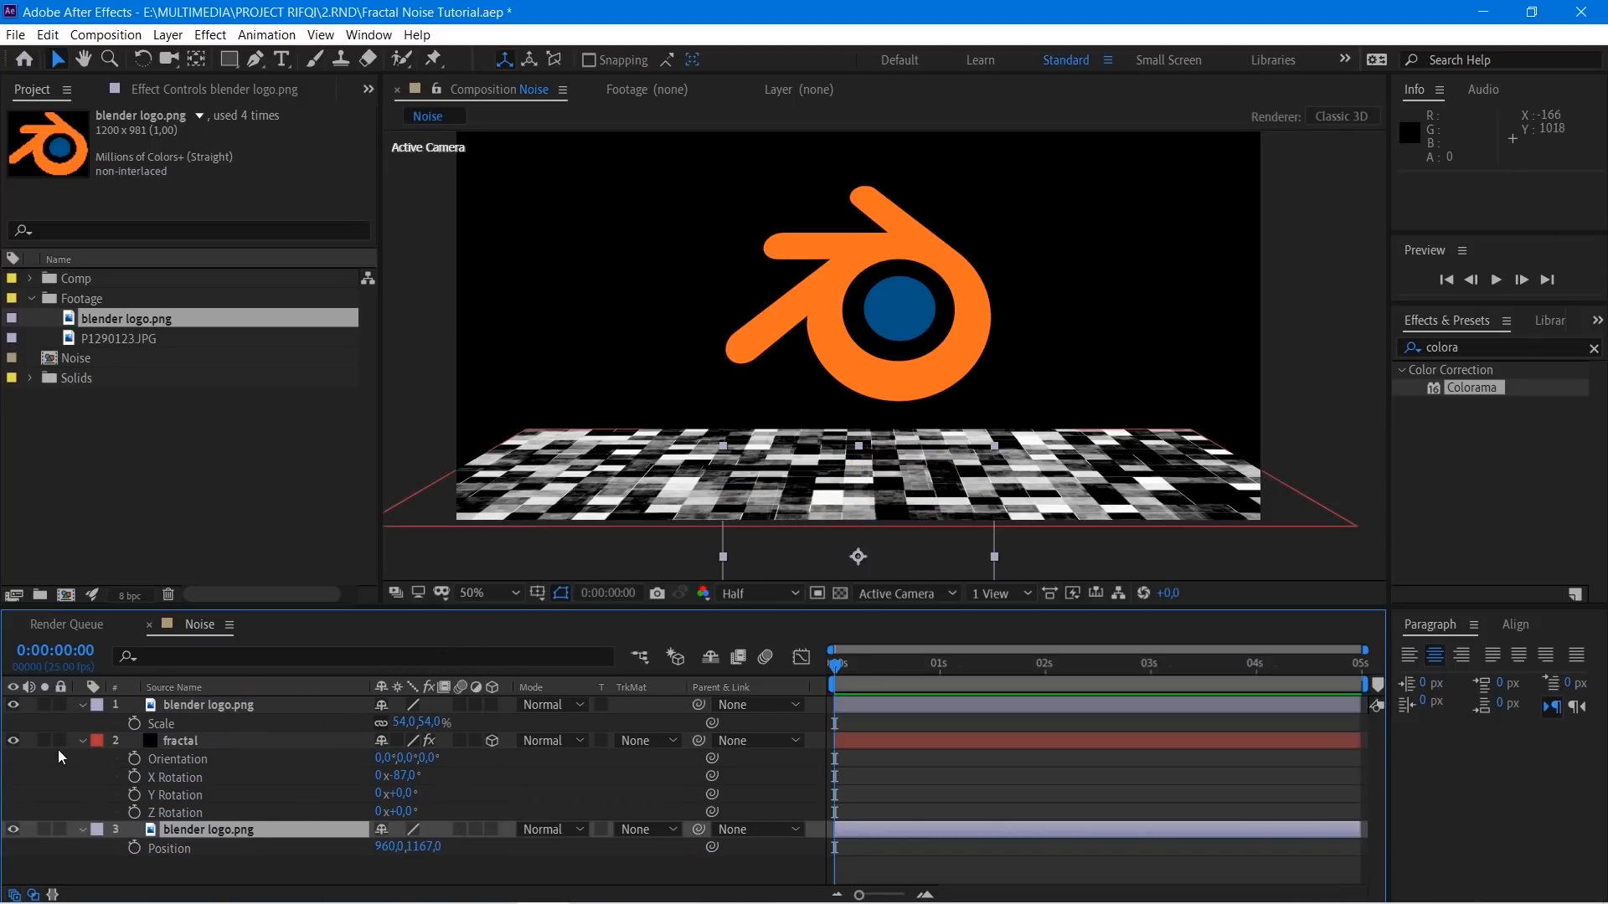
# Step: Set the flipped logo's track matte to Luma Matte "fractal" and inspect the blocky reflection
pyautogui.click(85, 742)
pyautogui.click(175, 747)
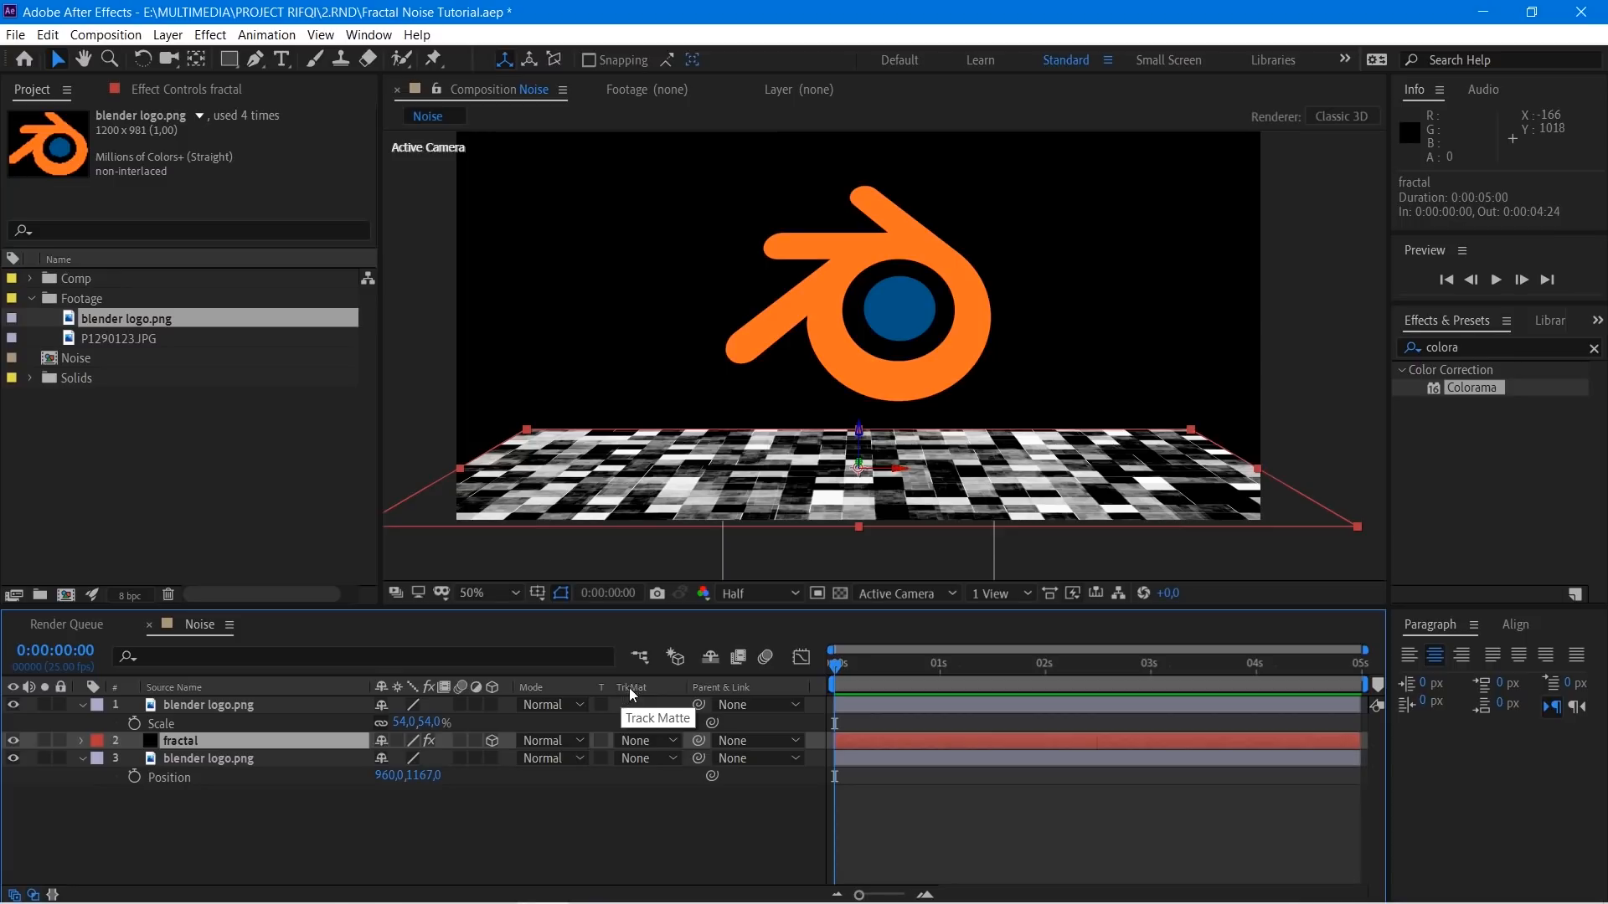
pyautogui.rightClick(668, 690)
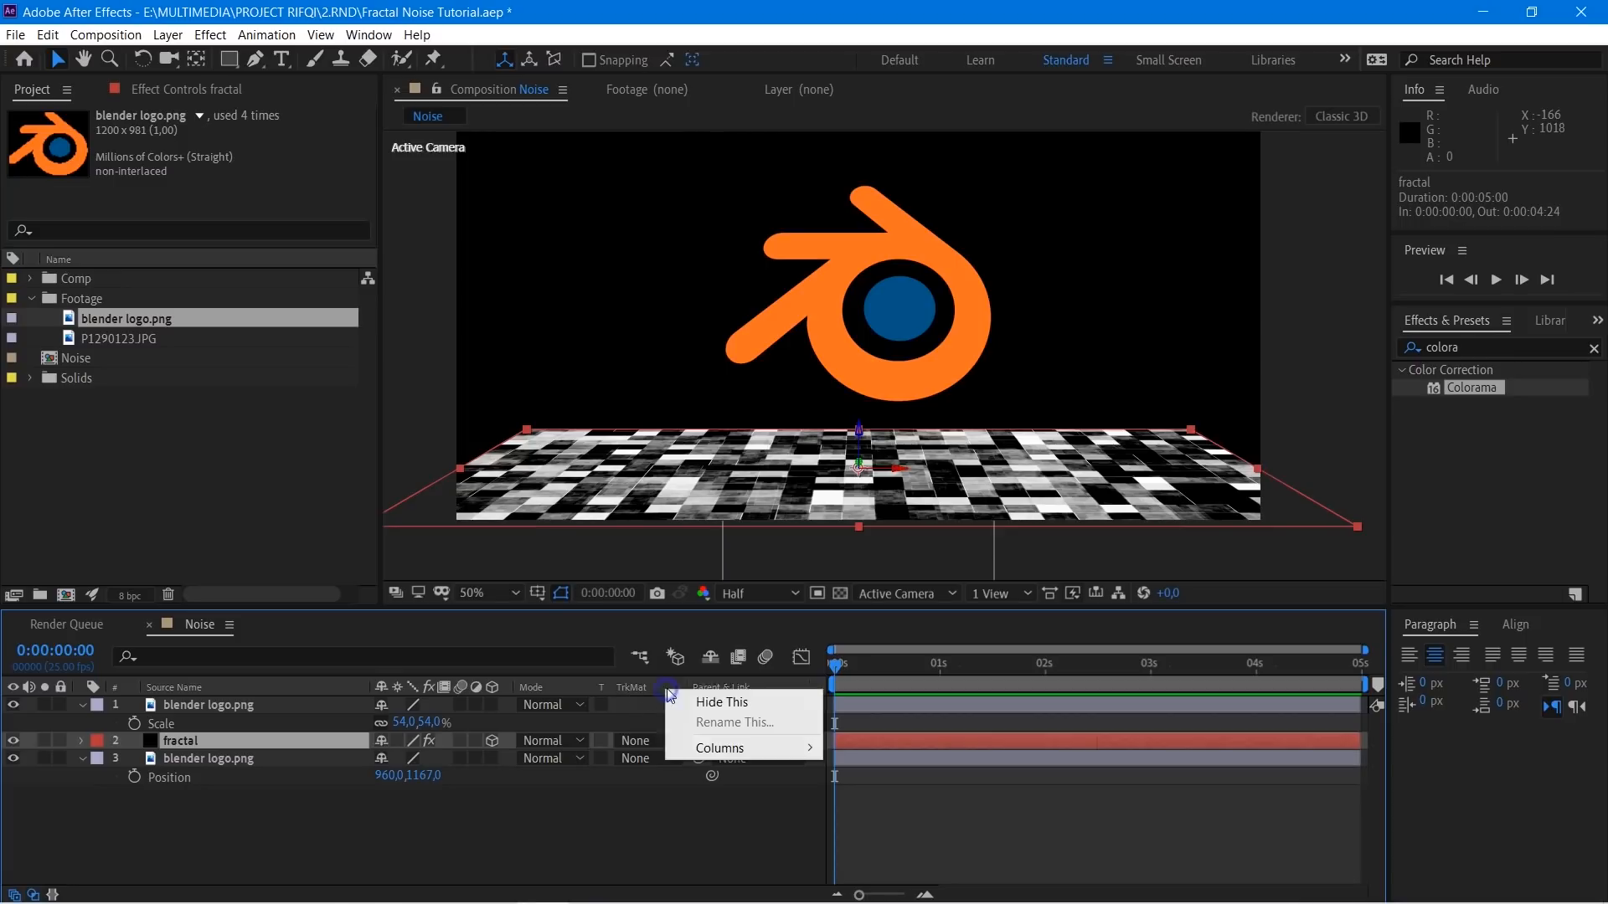
pyautogui.click(713, 708)
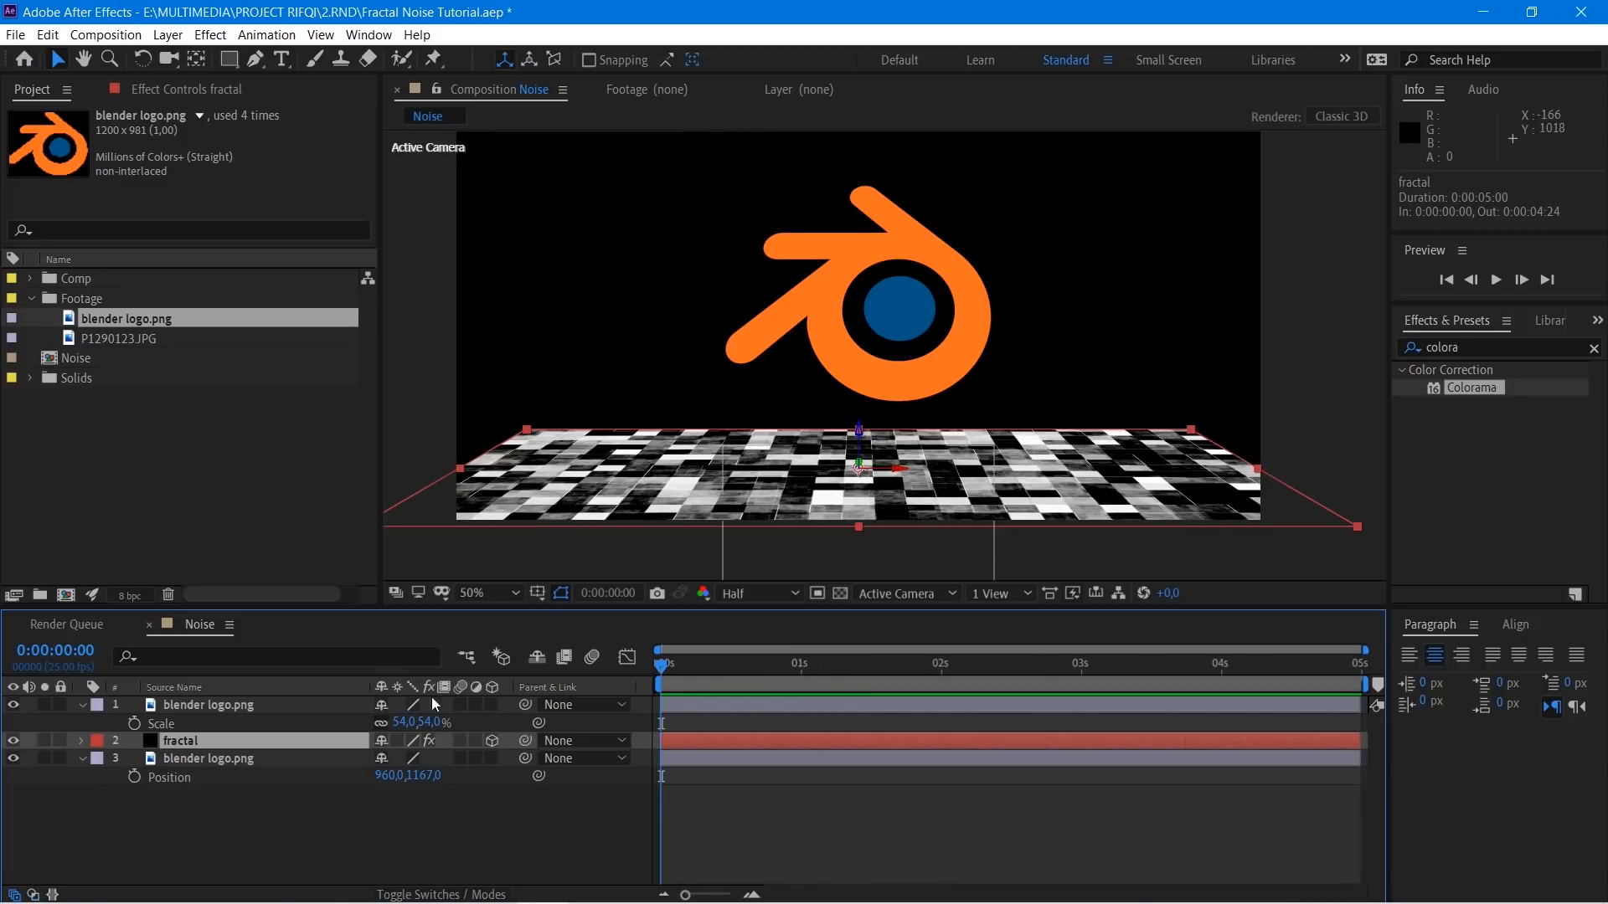
pyautogui.click(492, 896)
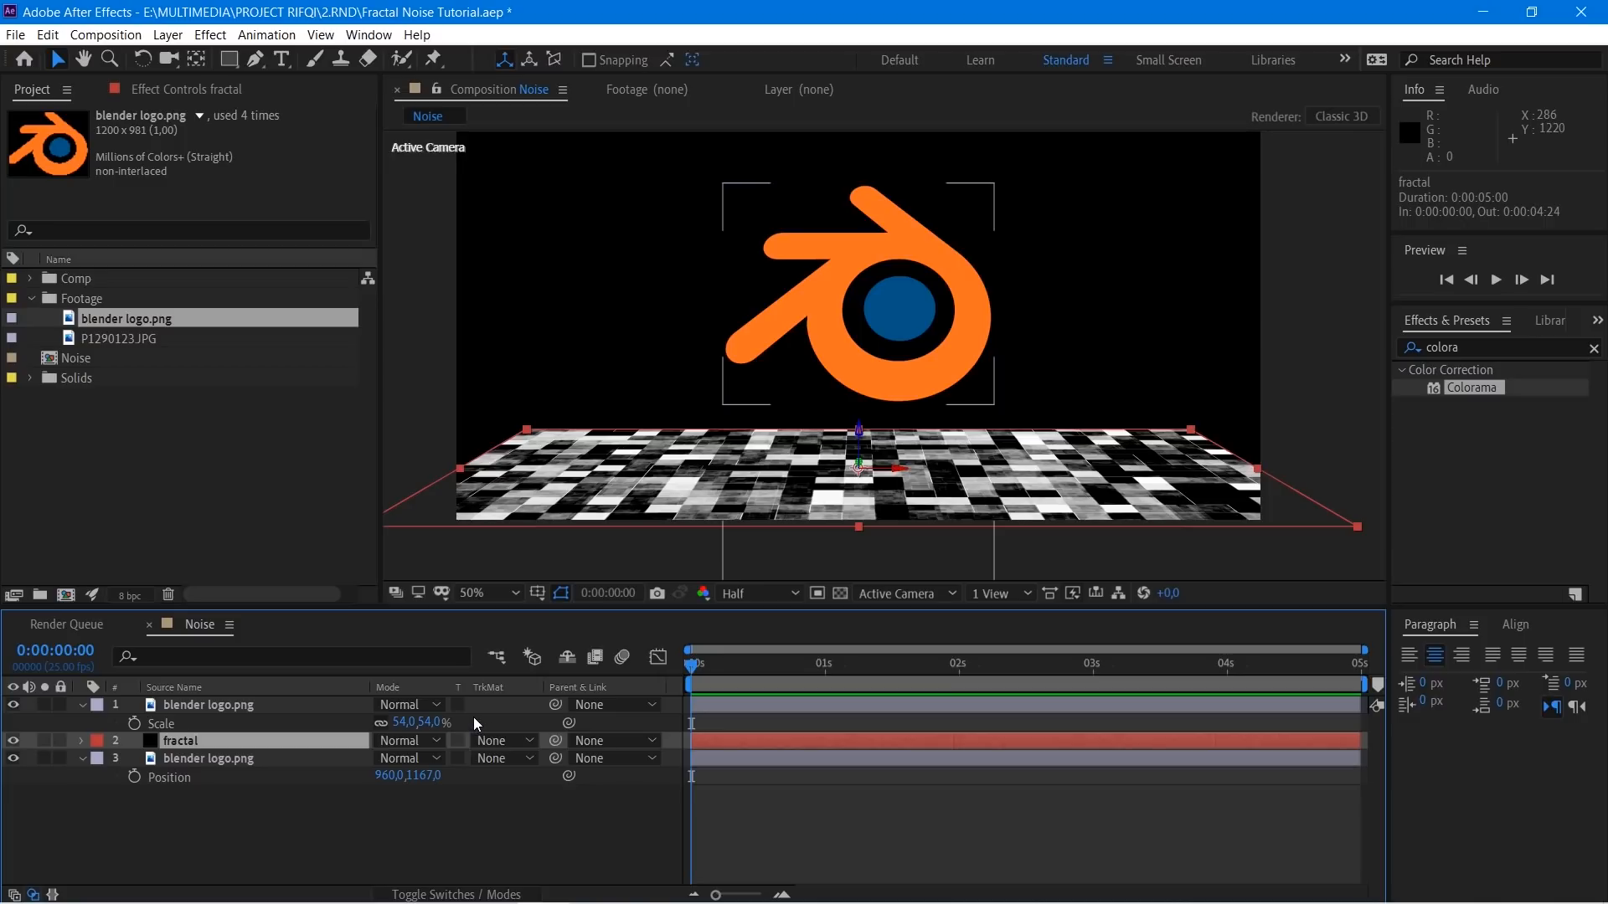
pyautogui.click(500, 756)
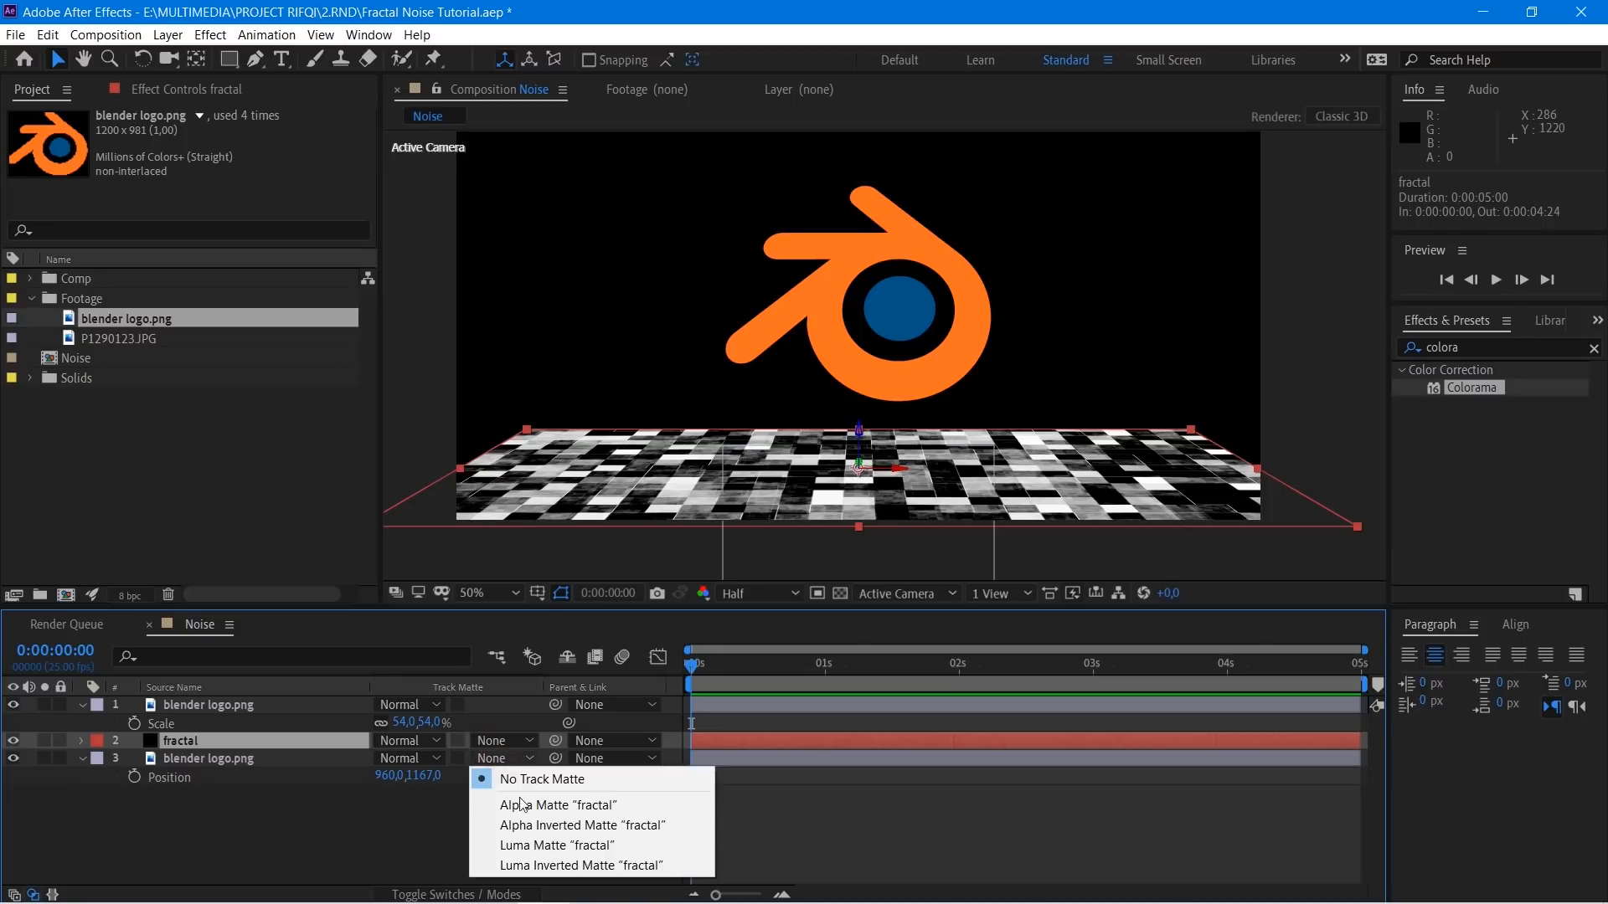
pyautogui.click(526, 847)
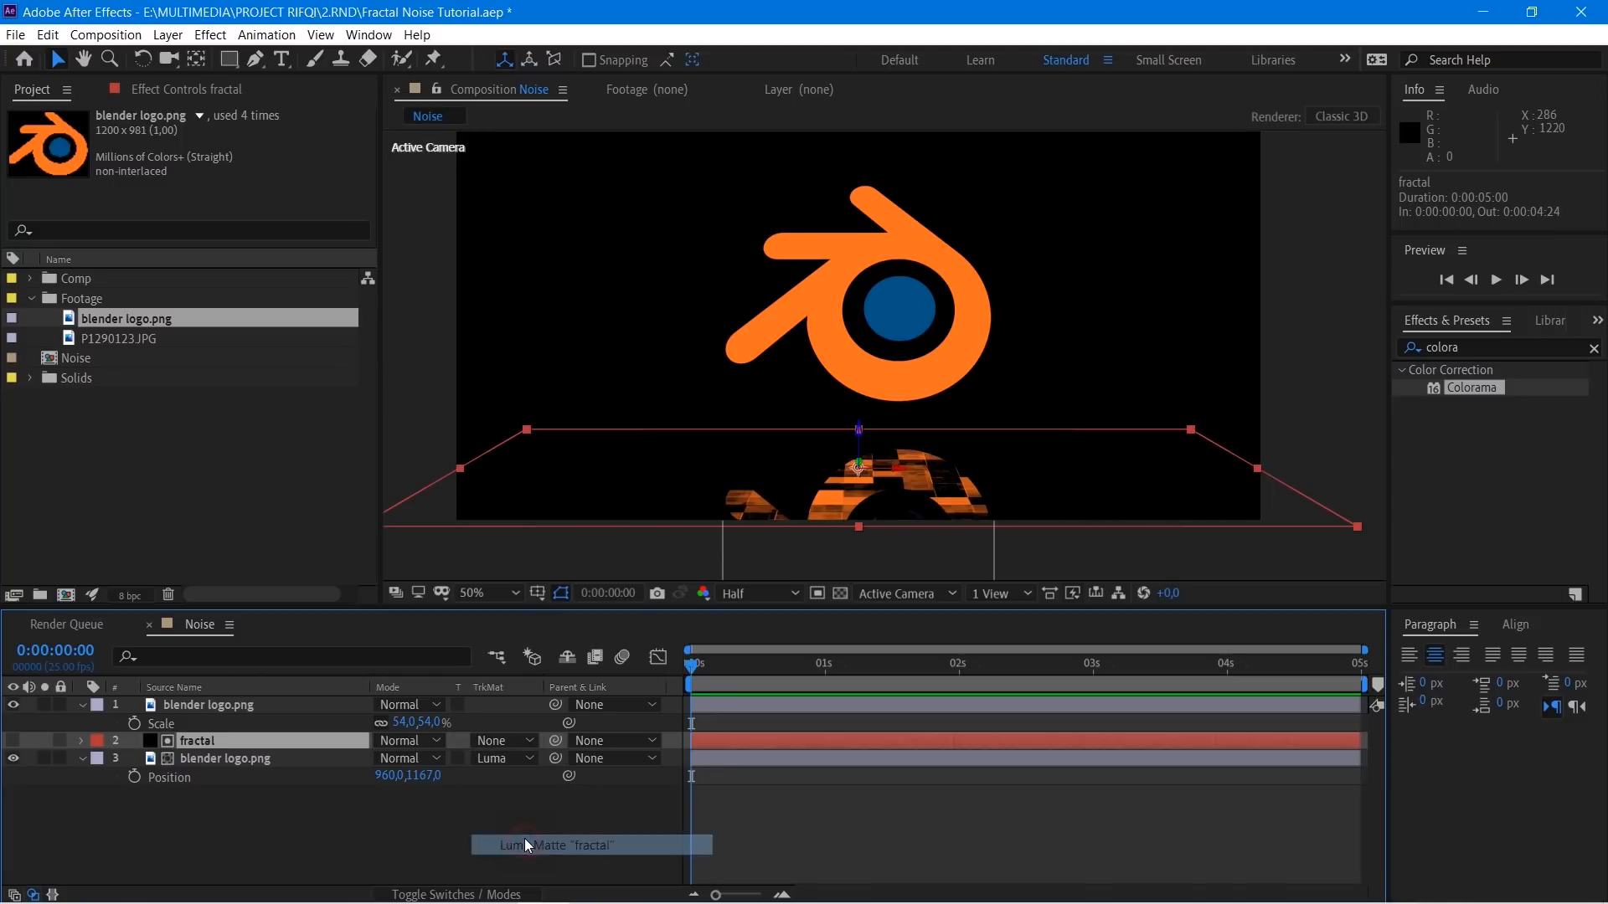
pyautogui.scroll(-2, 782, 459)
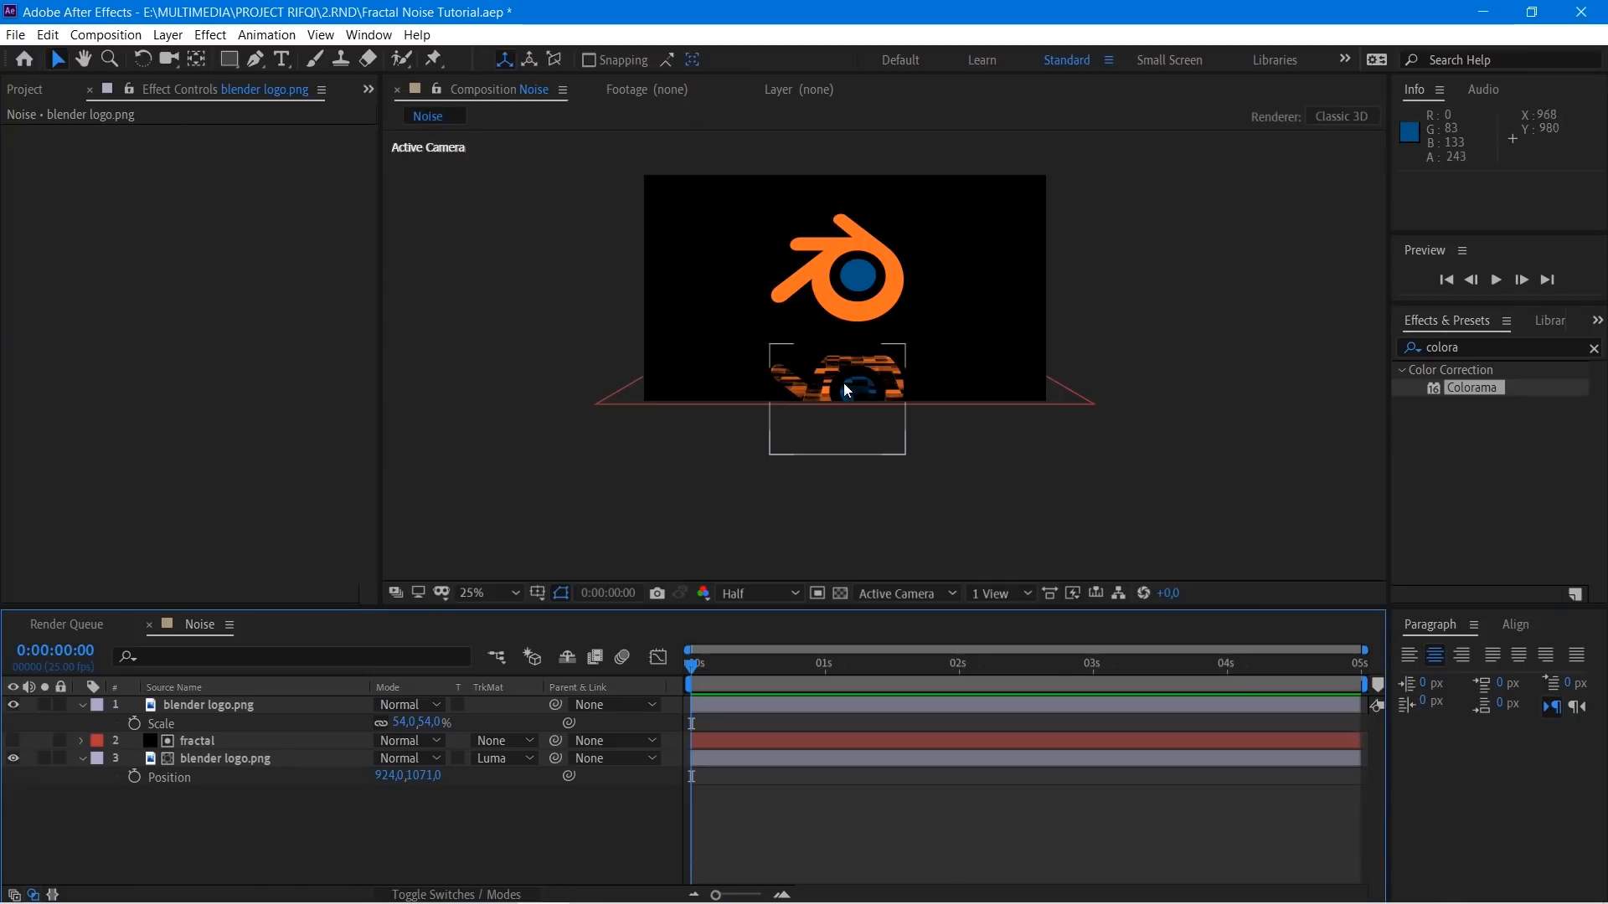
pyautogui.scroll(2, 886, 356)
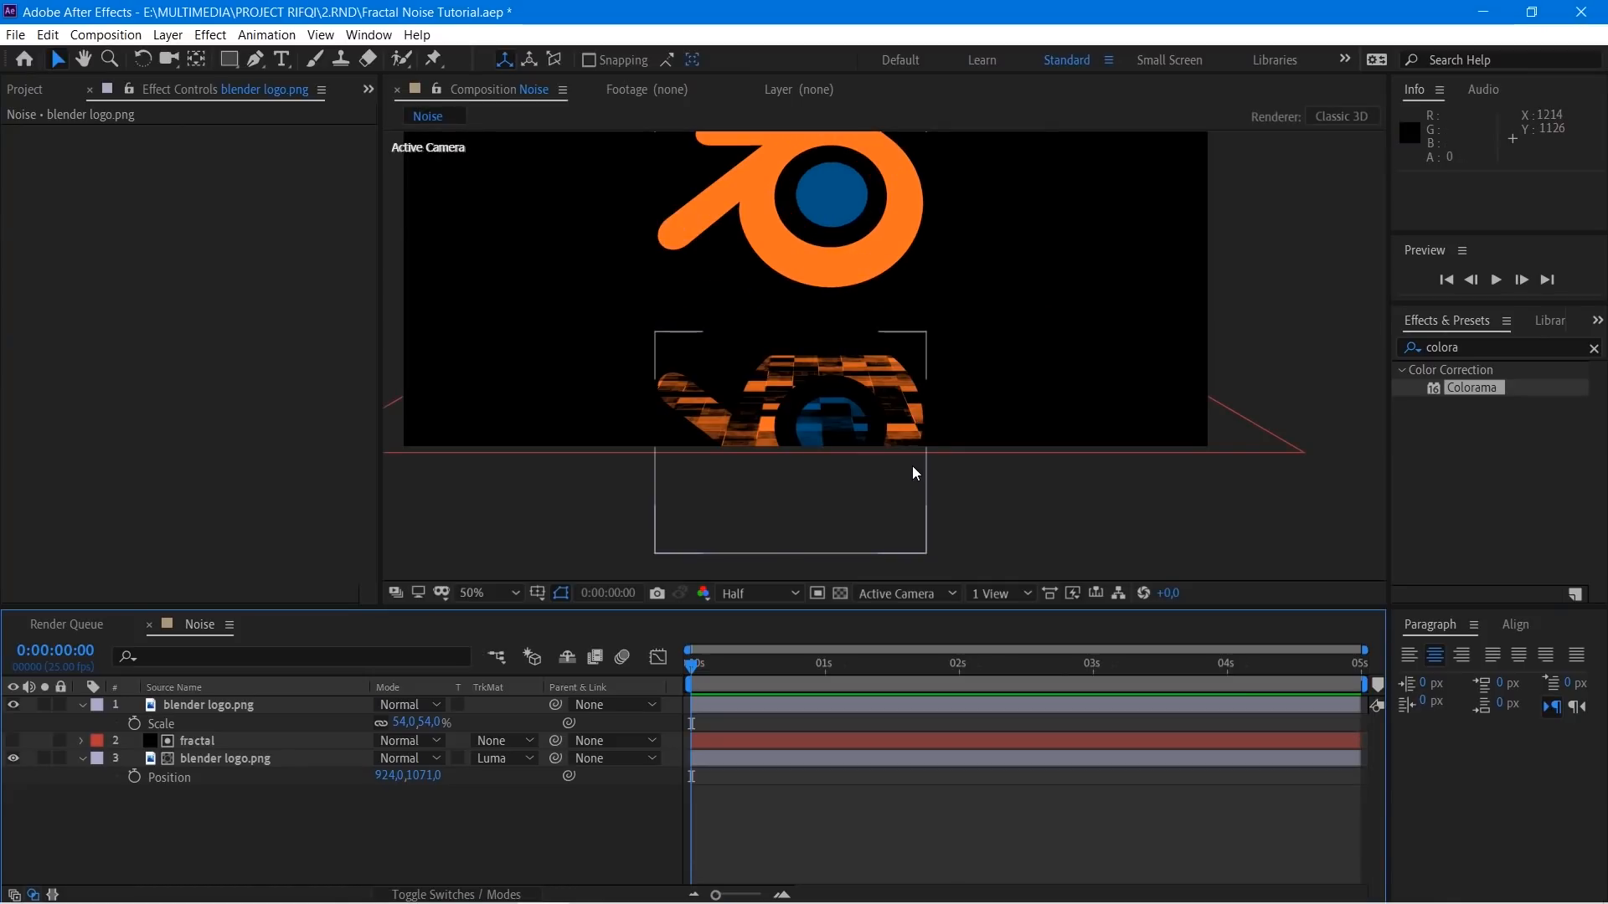
# Step: Try moving the upright logo on its own to about 868, 360 and undo the move
pyautogui.scroll(-2, 852, 415)
pyautogui.click(889, 289)
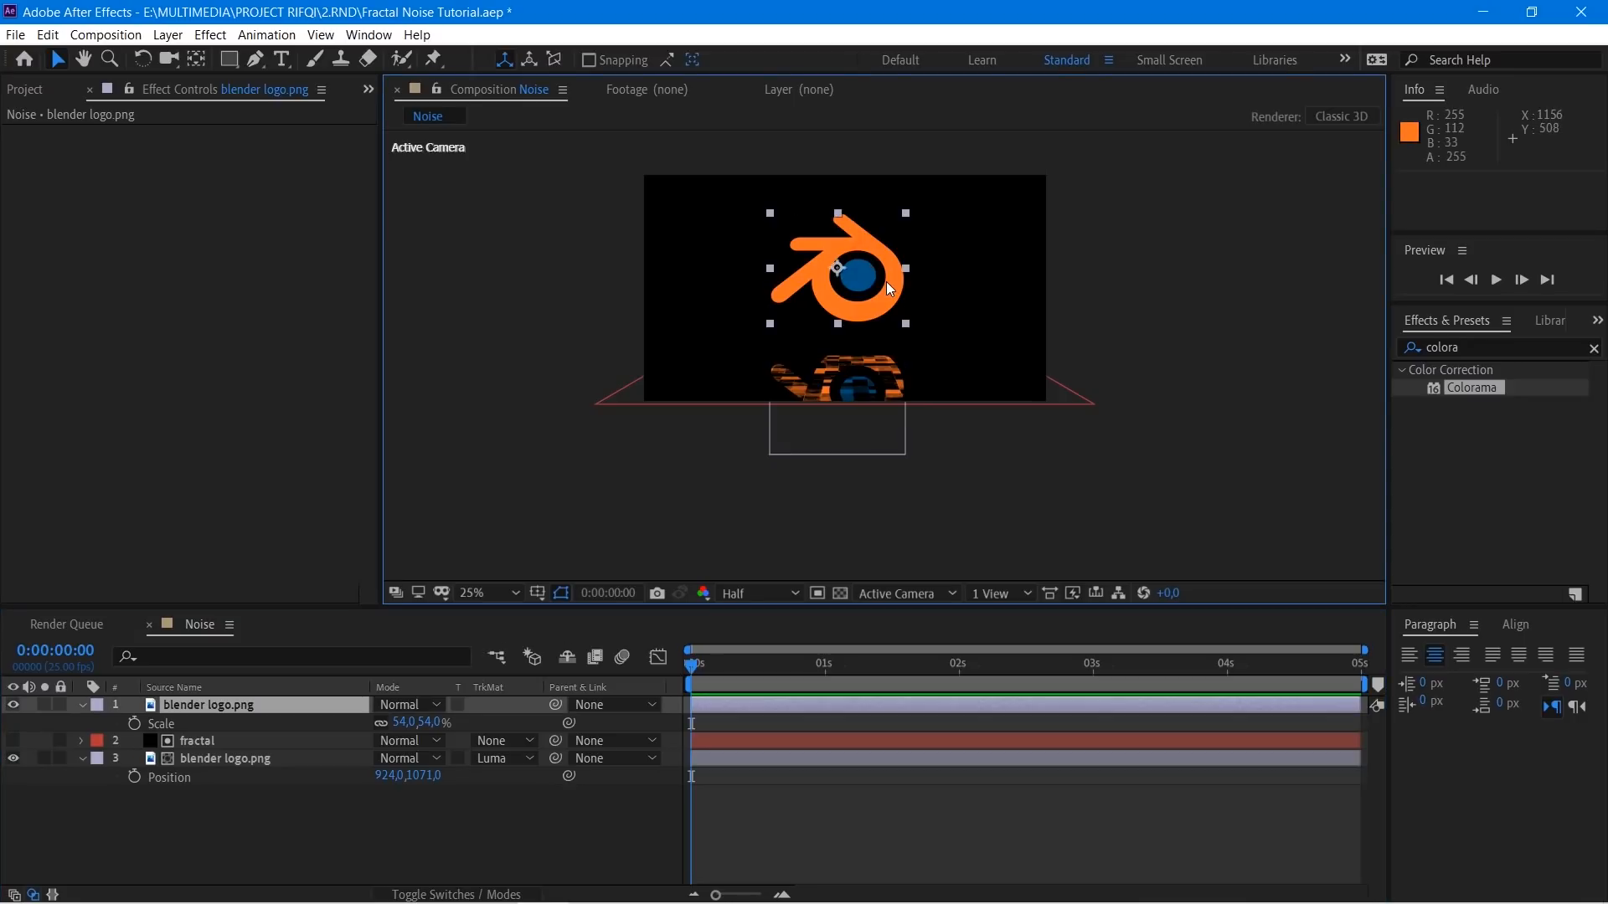
pyautogui.moveTo(849, 285)
pyautogui.mouseDown()
pyautogui.moveTo(796, 282)
pyautogui.moveTo(896, 272)
pyautogui.moveTo(839, 272)
pyautogui.mouseUp()
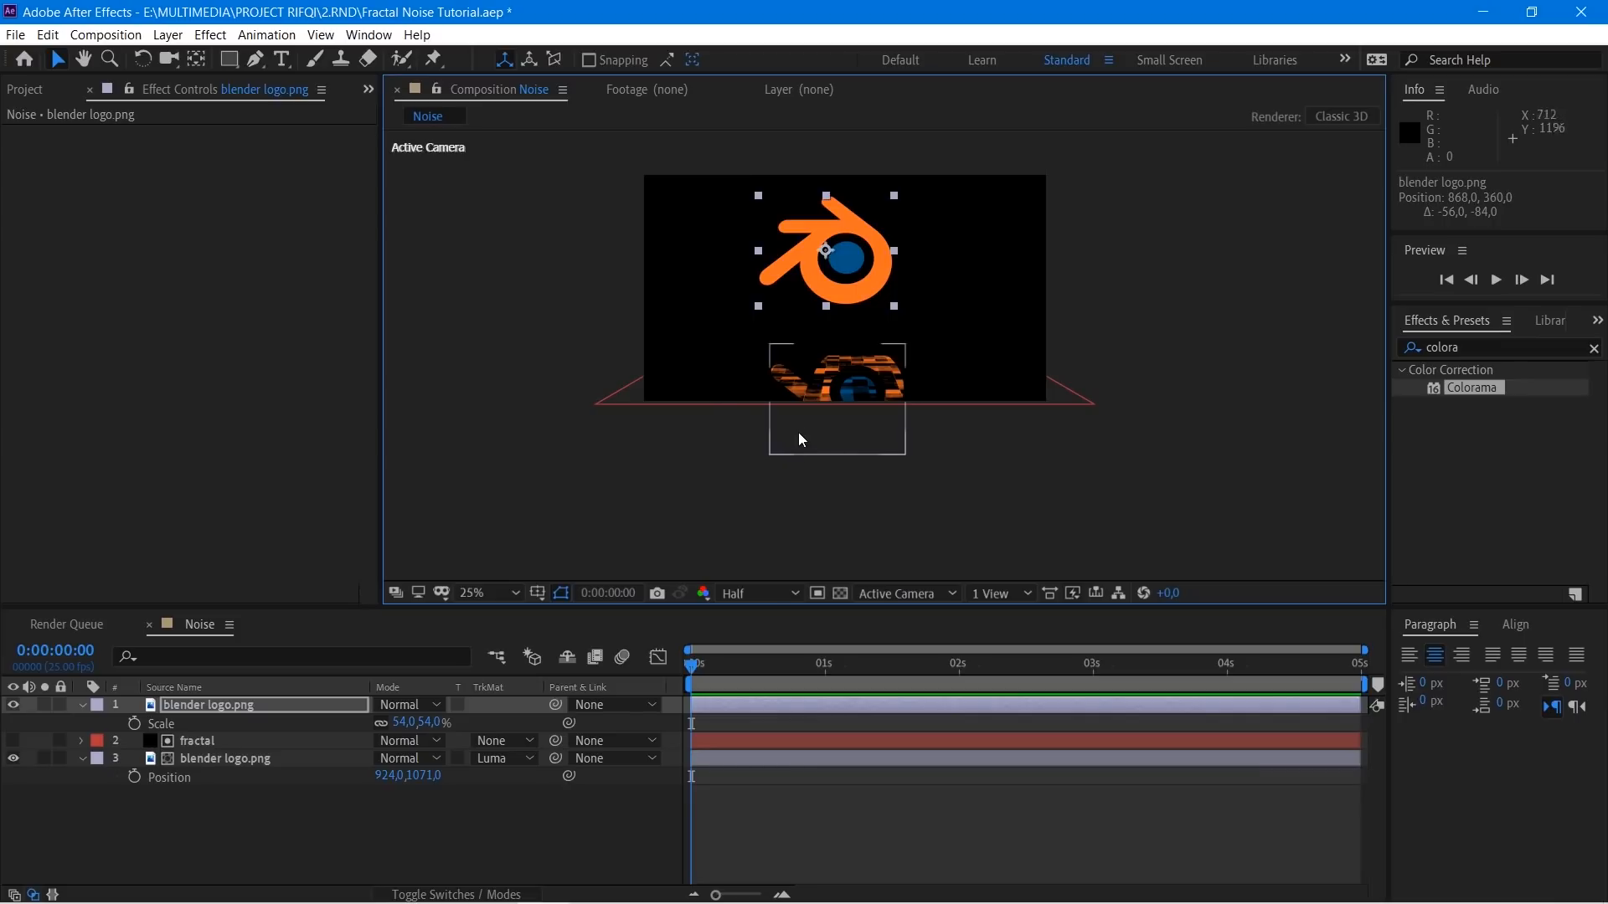
pyautogui.click(804, 435)
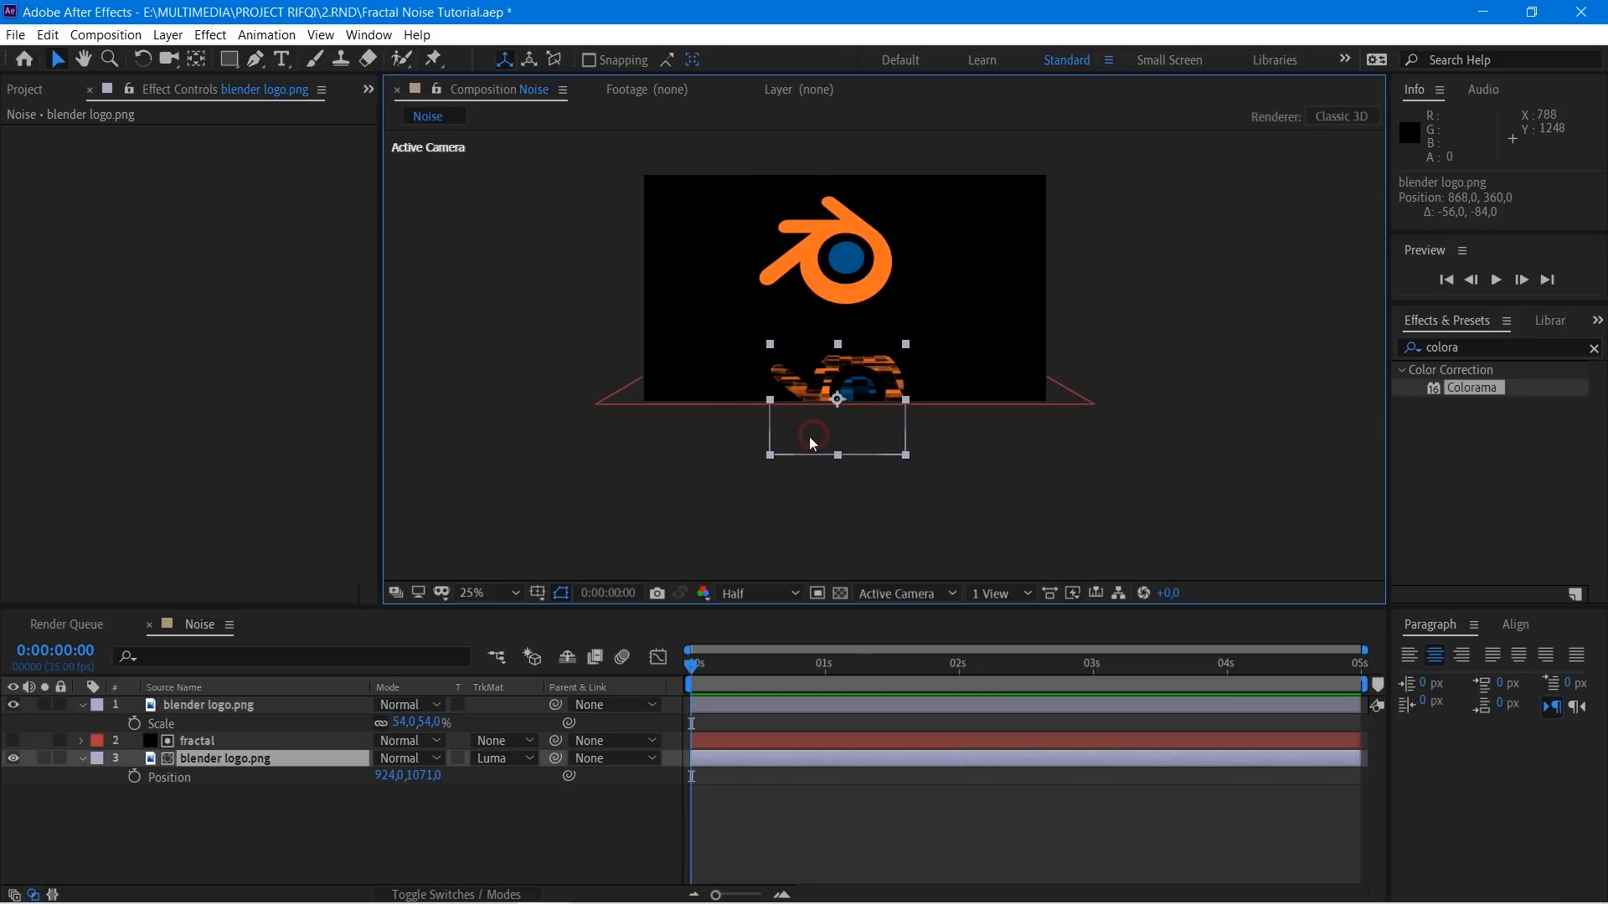
pyautogui.click(831, 261)
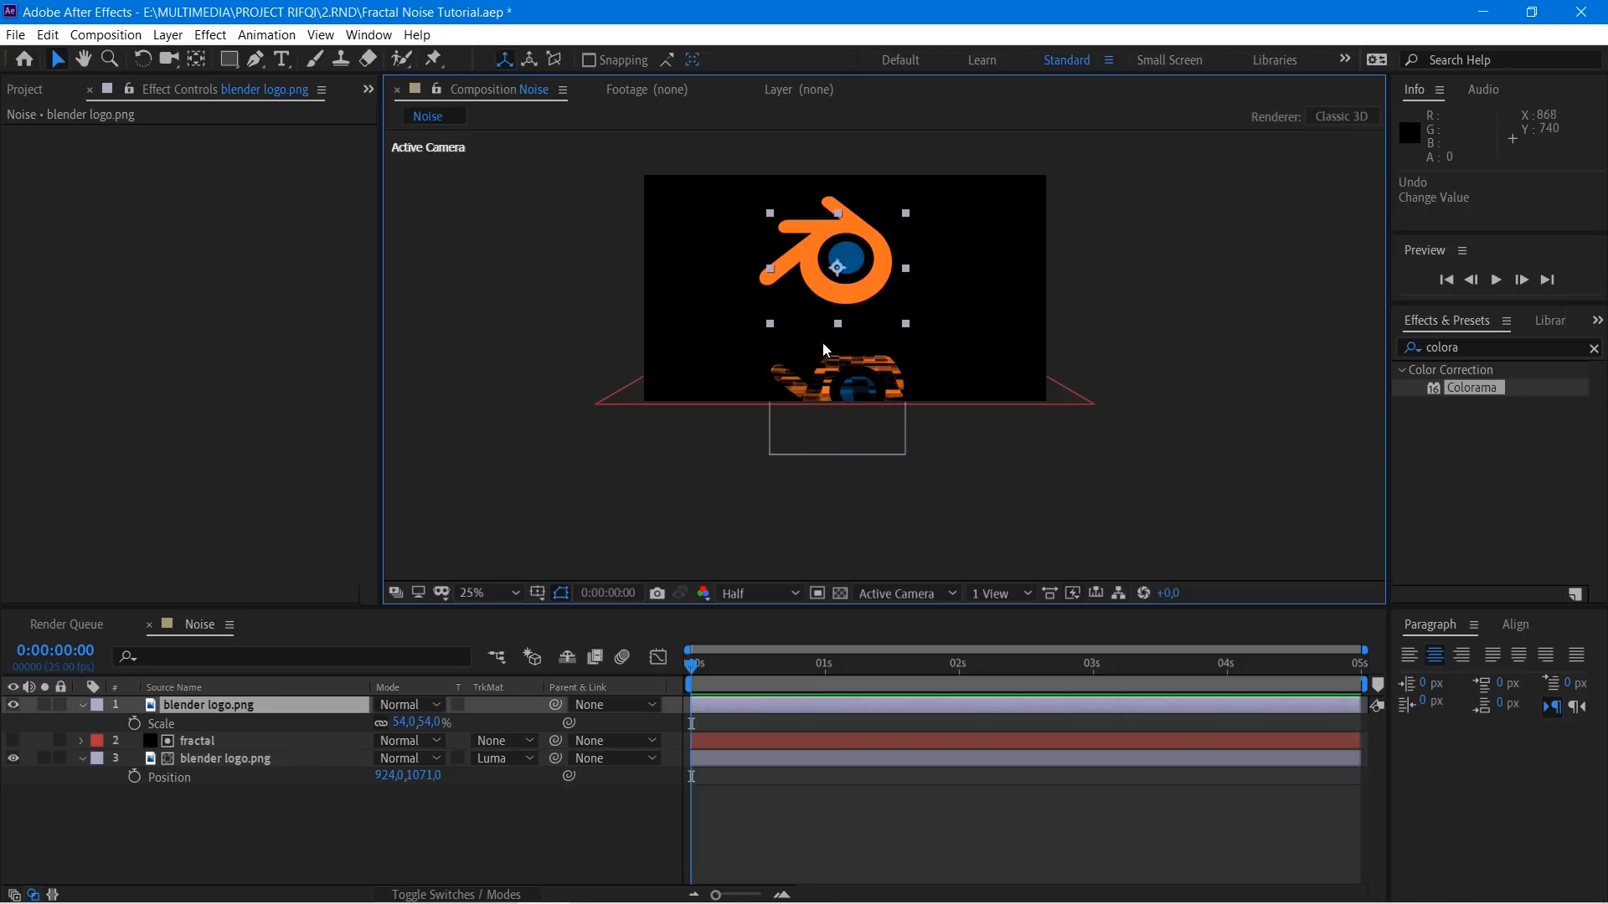
pyautogui.hotkey('ctrl', 'z')
# Step: Rename the flipped logo layer as "reflectipn"
pyautogui.click(293, 795)
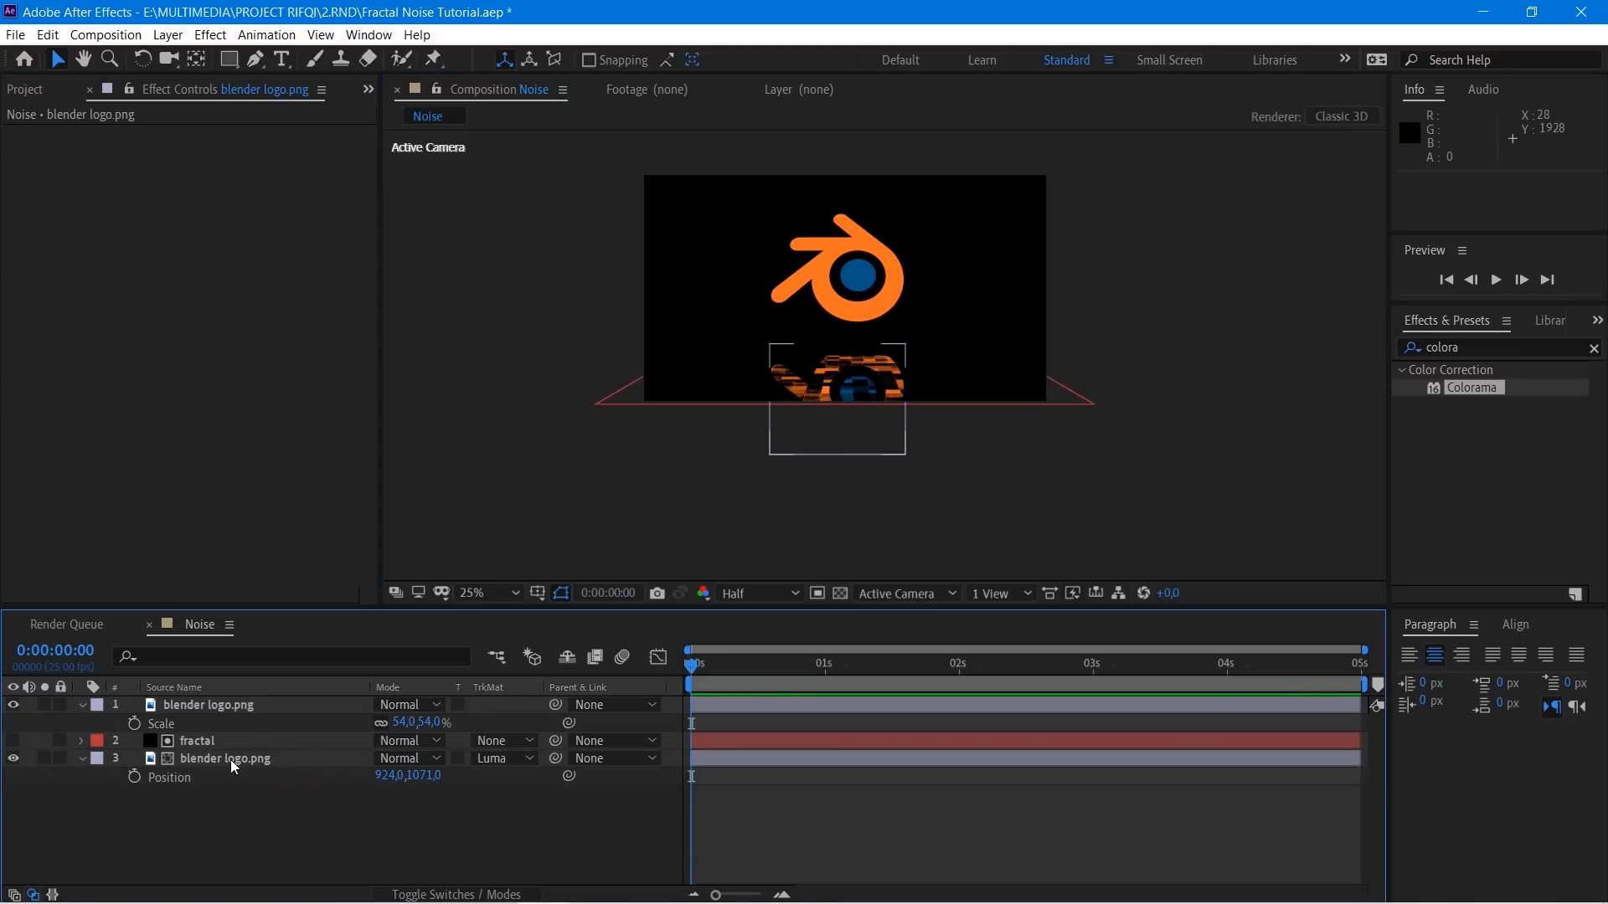
pyautogui.click(233, 764)
pyautogui.press('Return')
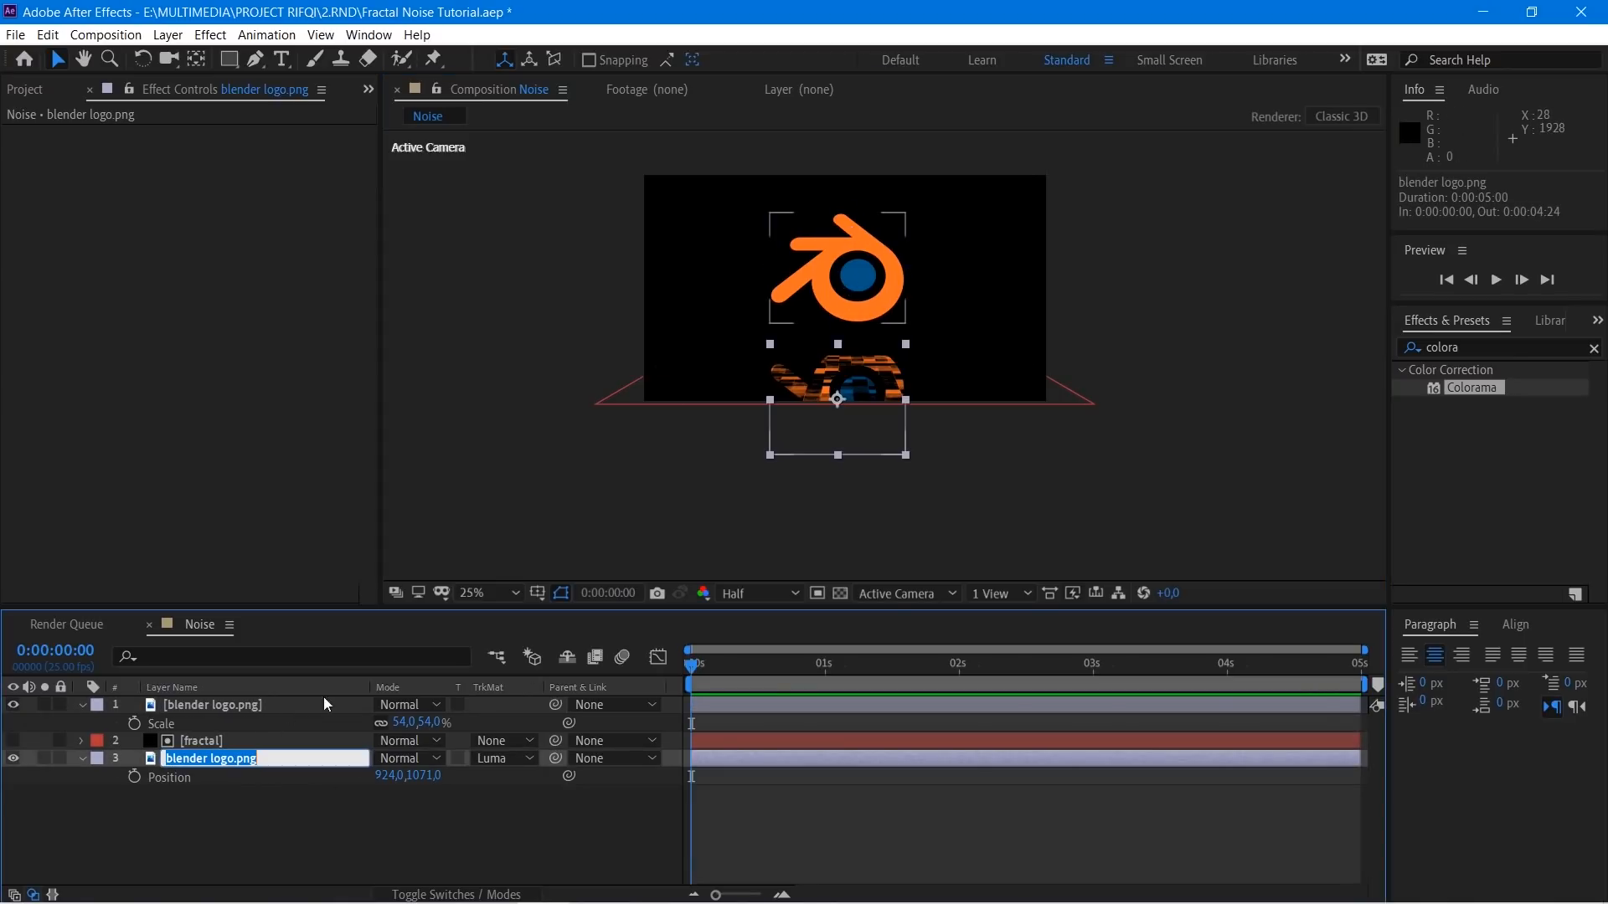
pyautogui.write('refl')
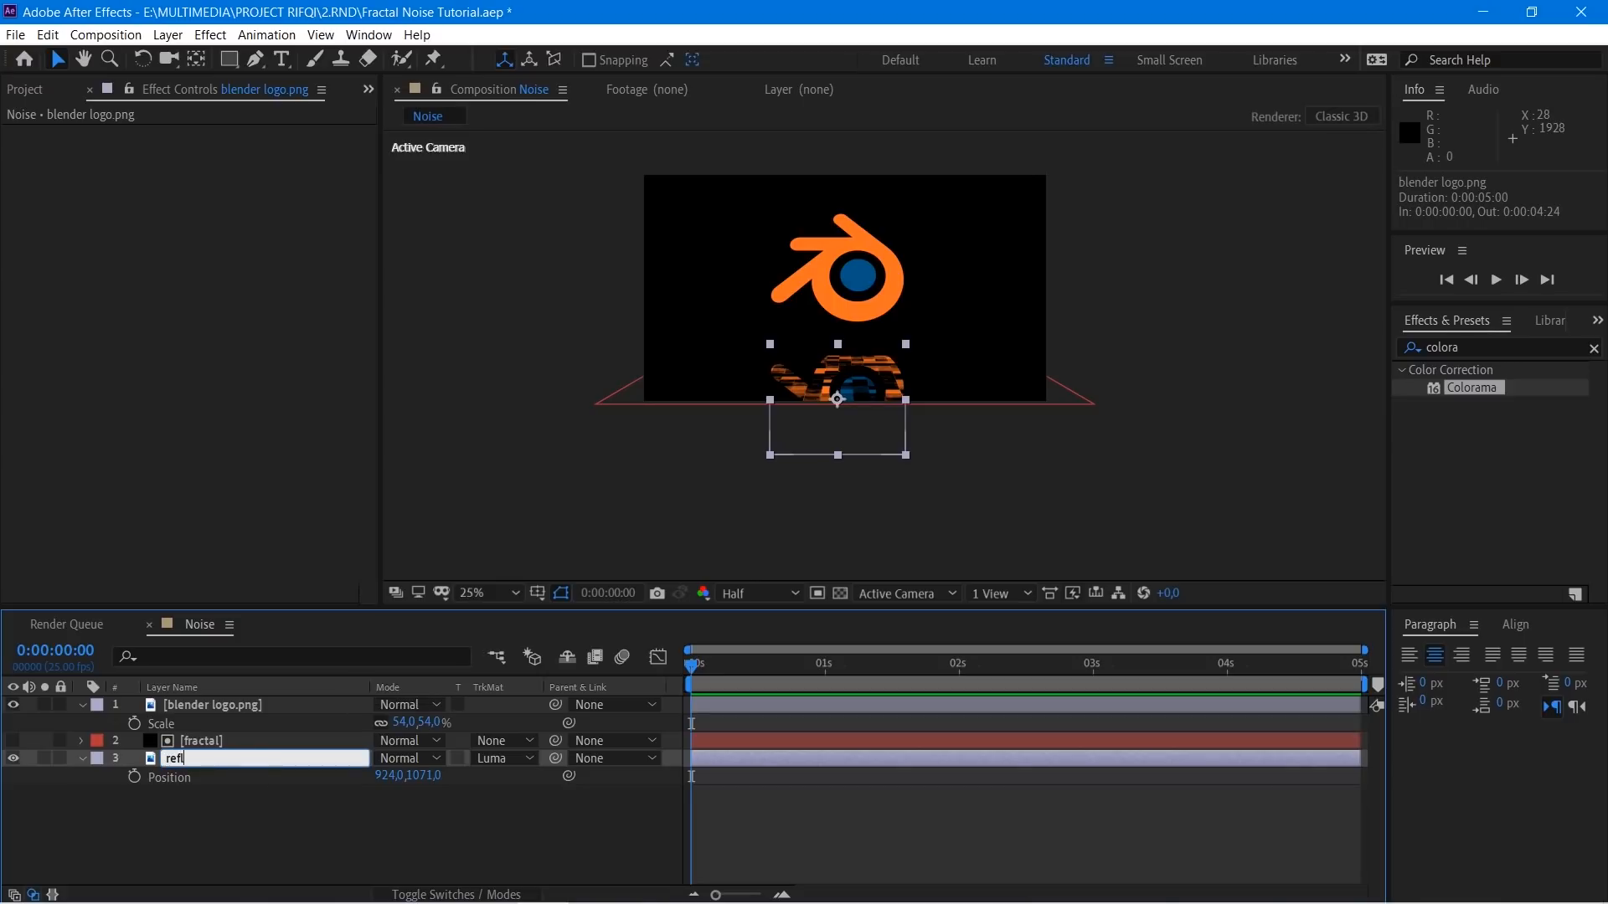
pyautogui.write('ectipn')
pyautogui.click(403, 812)
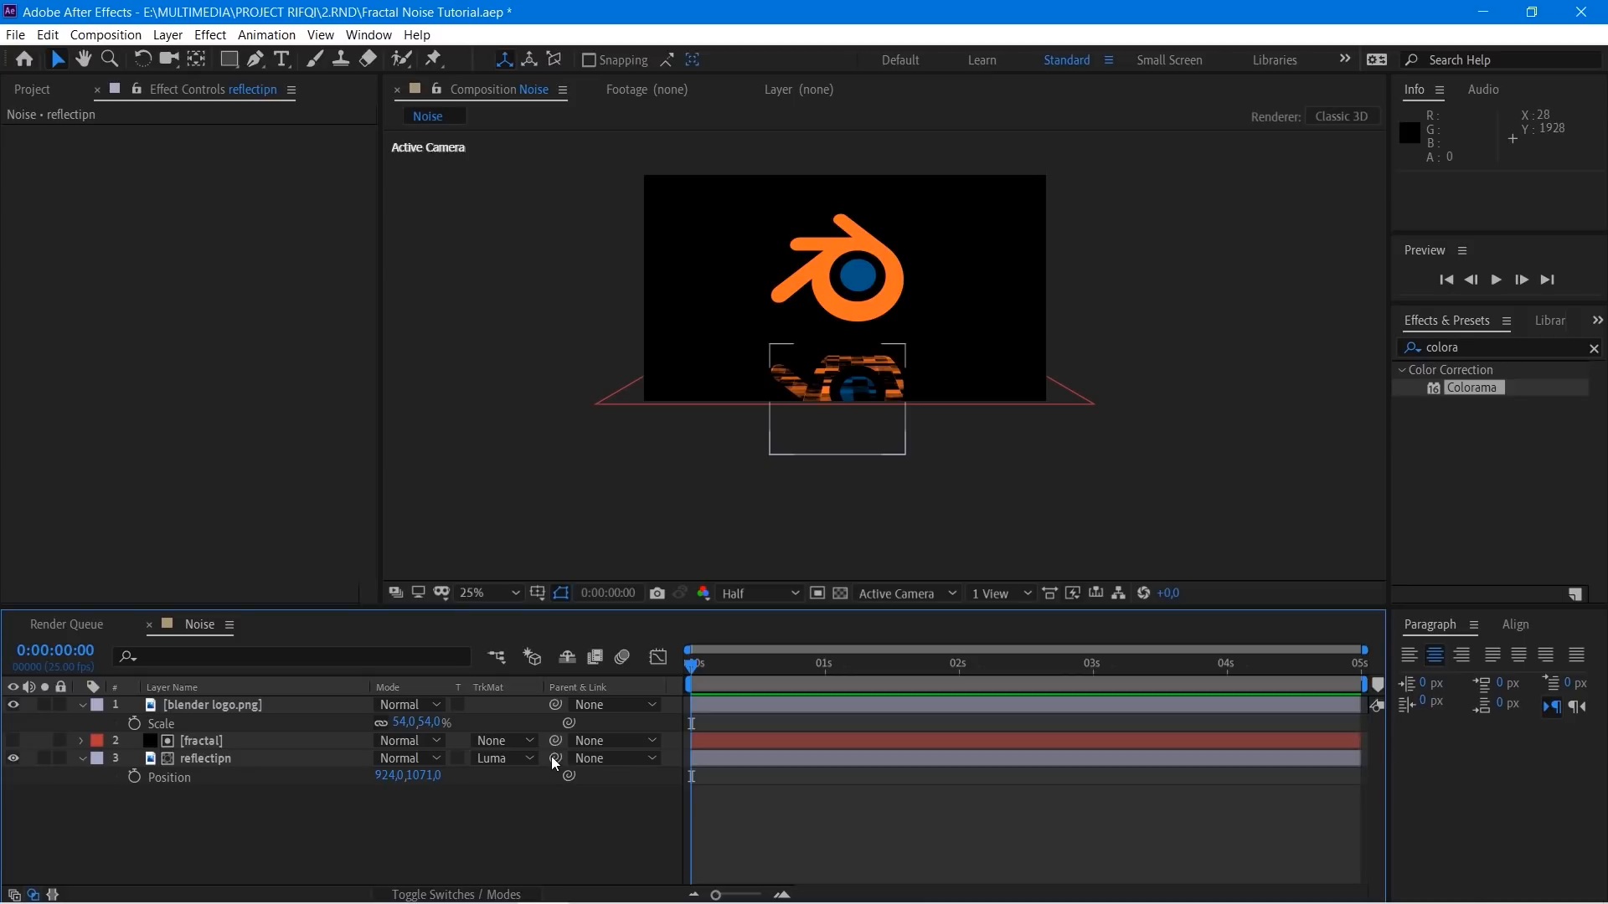
# Step: Parent the reflection layer to the upright blender logo layer
pyautogui.moveTo(552, 758); pyautogui.dragTo(255, 709)
pyautogui.click(215, 707)
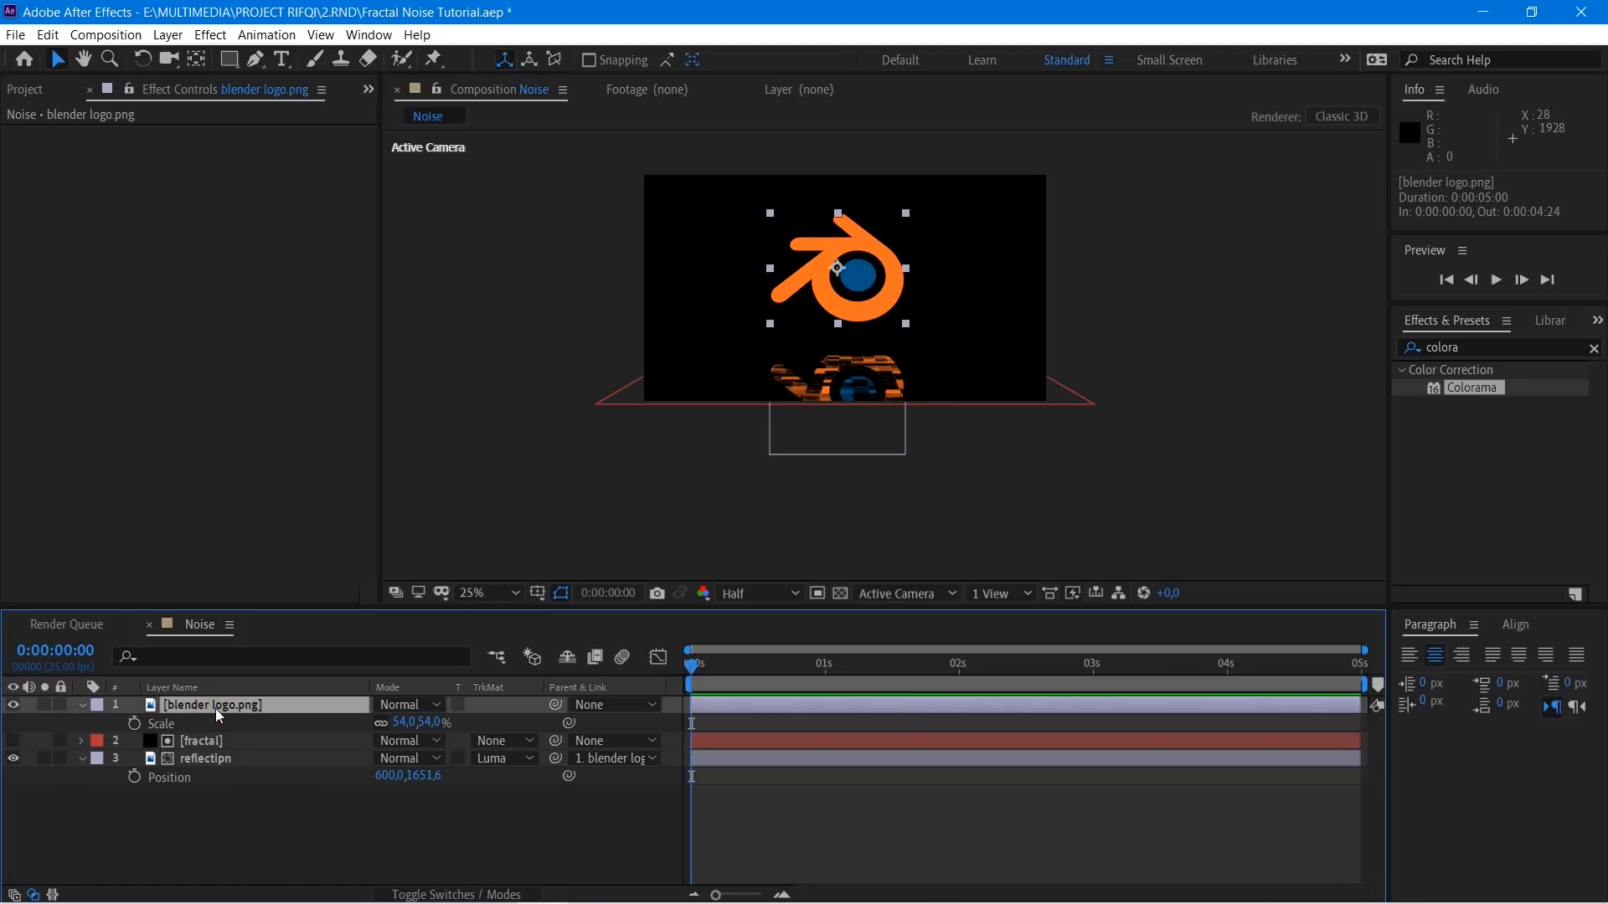
pyautogui.click(241, 767)
# Step: Try moving the upright logo to test that the reflection follows it, and undo the move
pyautogui.click(208, 707)
pyautogui.click(851, 286)
pyautogui.moveTo(851, 287)
pyautogui.mouseDown()
pyautogui.moveTo(725, 289)
pyautogui.moveTo(829, 282)
pyautogui.moveTo(788, 270)
pyautogui.moveTo(911, 278)
pyautogui.moveTo(730, 274)
pyautogui.moveTo(821, 279)
pyautogui.mouseUp()
pyautogui.hotkey('ctrl', 'z')
# Step: Apply the Turbulent Displace effect to the reflection layer
pyautogui.scroll(2, 829, 439)
pyautogui.scroll(2, 827, 430)
pyautogui.press('h')
pyautogui.moveTo(766, 440); pyautogui.dragTo(893, 352)
pyautogui.press('v')
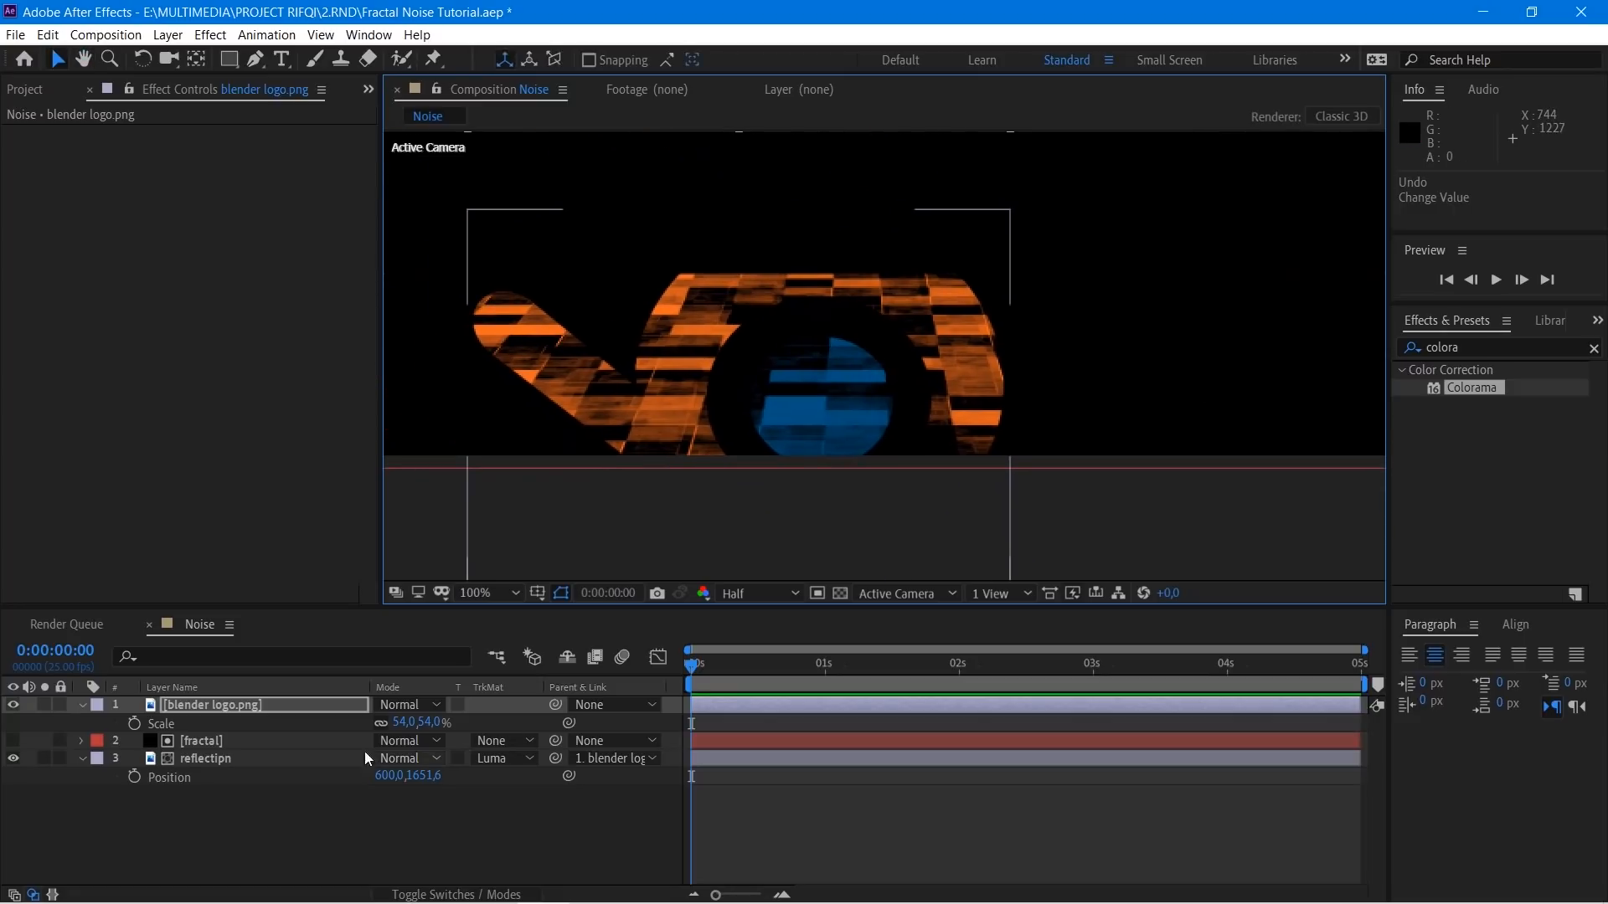
pyautogui.click(251, 758)
pyautogui.hotkey('ctrl', 'space')
pyautogui.write('turb')
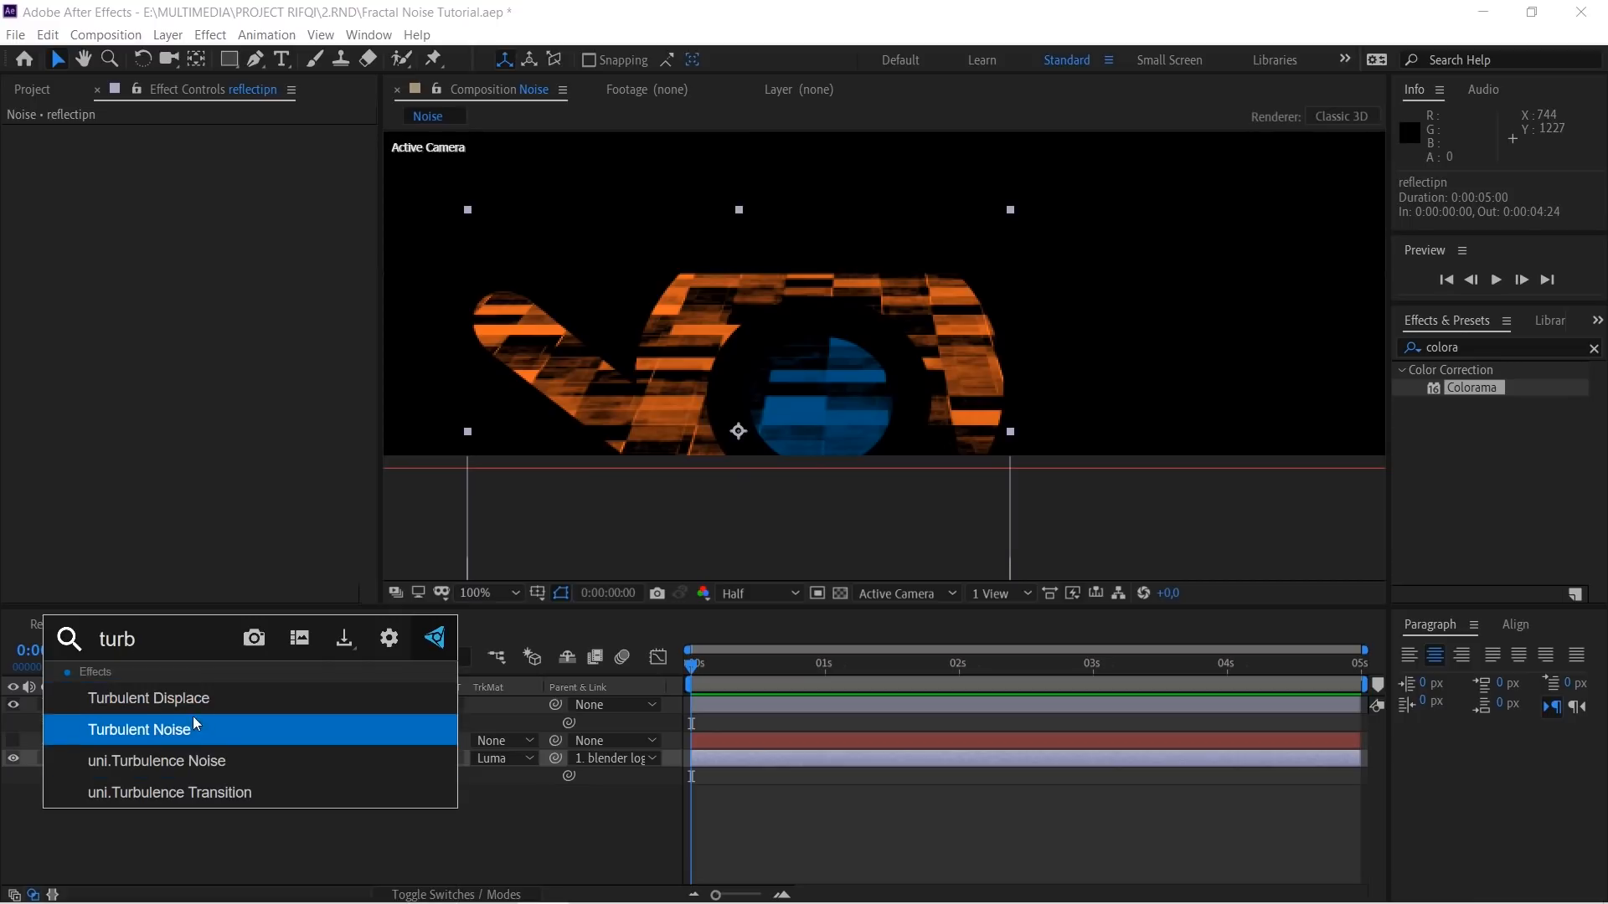
pyautogui.click(251, 698)
pyautogui.scroll(-2, 751, 350)
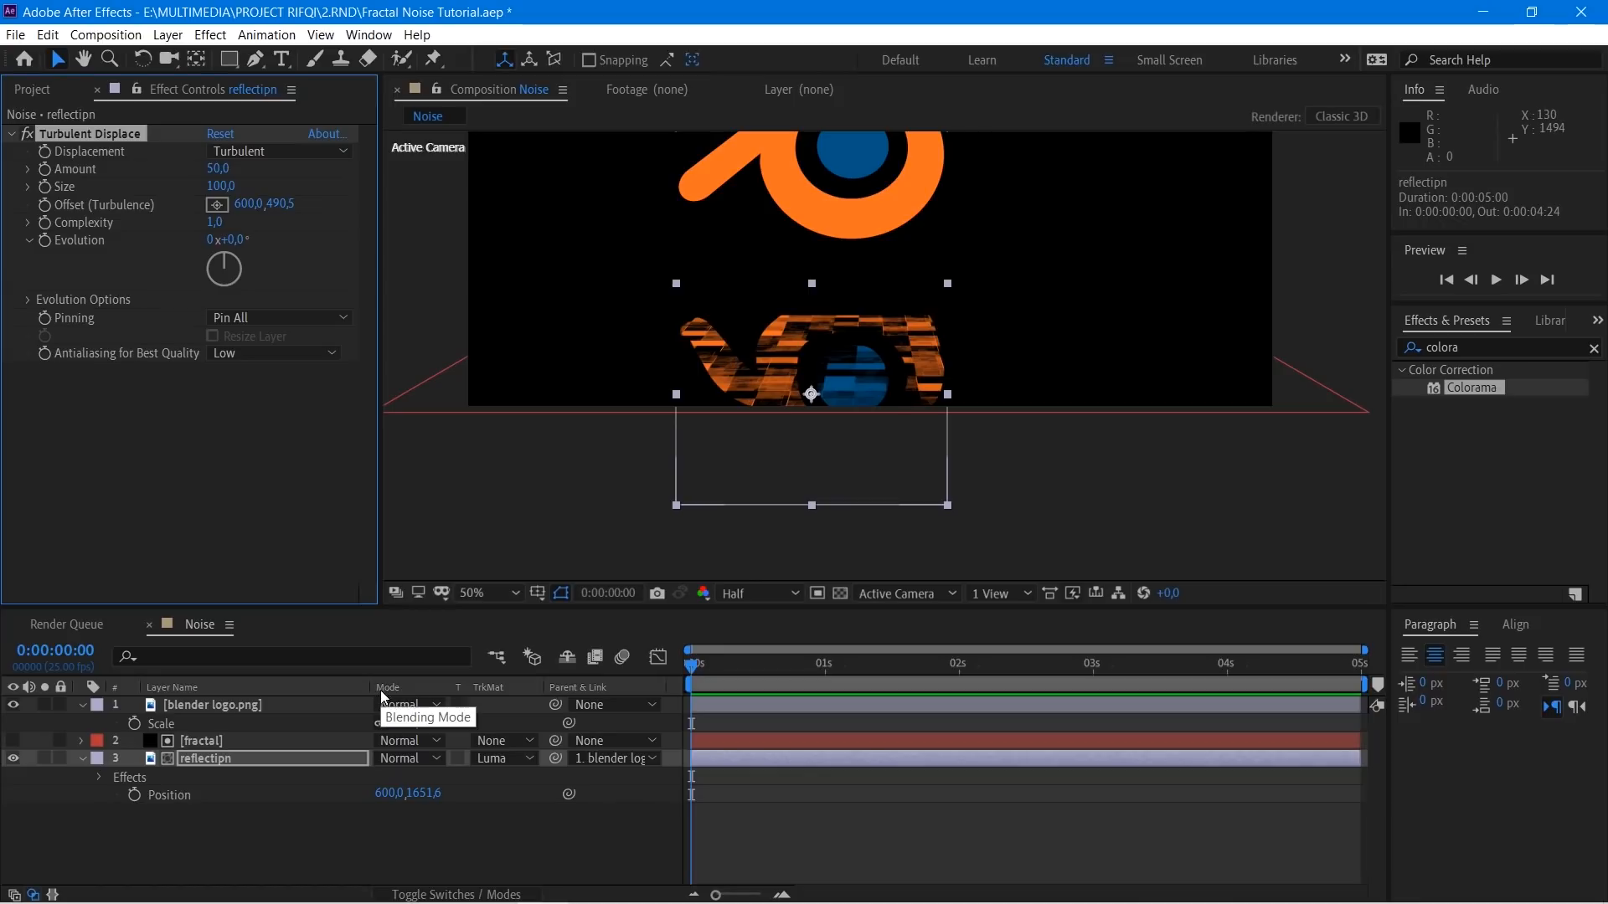
# Step: Set the reflection's Turbulent Displace amount to 101 and size to 66
pyautogui.hotkey('ctrl', 'space')
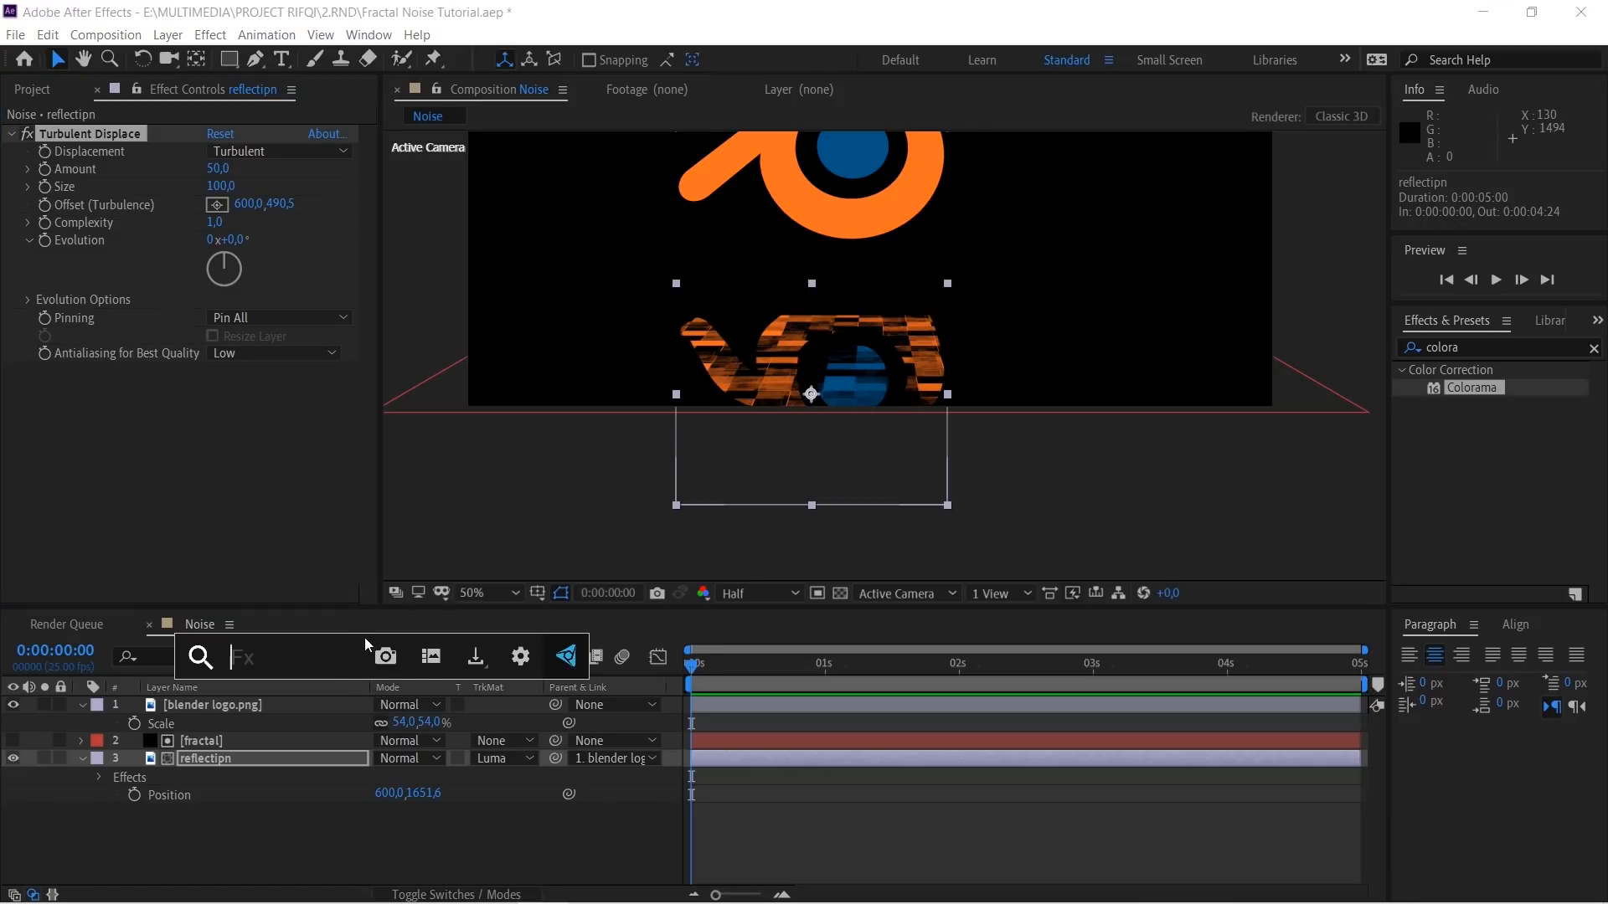
pyautogui.click(162, 413)
pyautogui.moveTo(216, 168); pyautogui.dragTo(196, 193)
# Step: Add a Fast Box Blur to the reflection layer with a blur radius of 37
pyautogui.hotkey('ctrl', 'space')
pyautogui.write('fas')
pyautogui.click(223, 695)
pyautogui.moveTo(214, 387); pyautogui.dragTo(258, 383)
pyautogui.press(',')
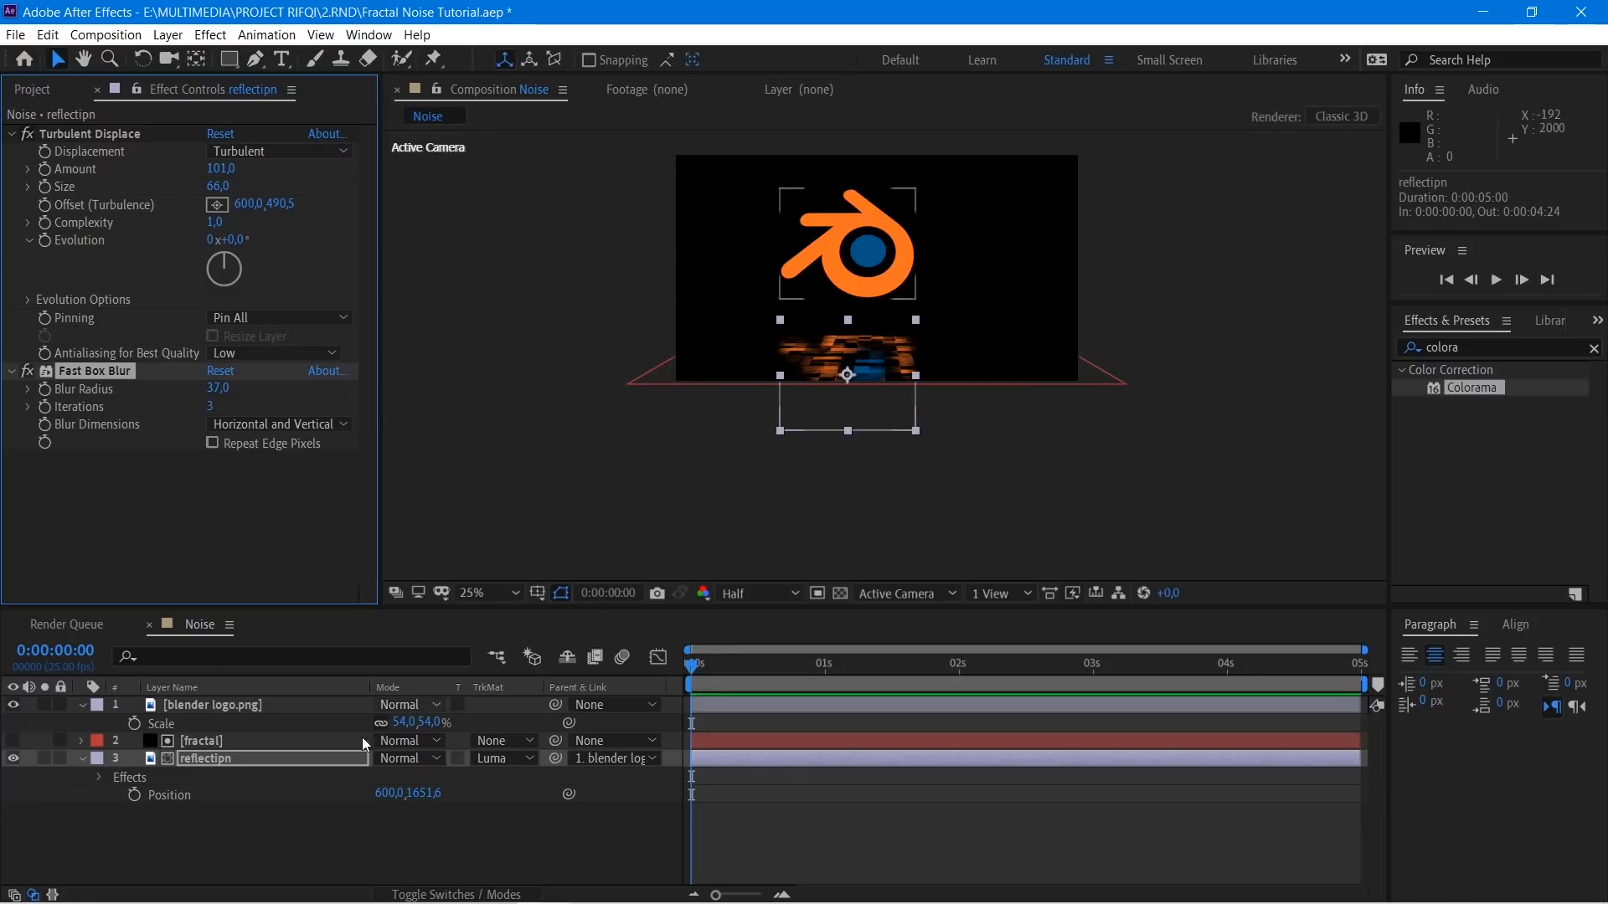
# Step: Move the upright blender logo together with its parented reflection
pyautogui.click(210, 706)
pyautogui.moveTo(857, 210); pyautogui.dragTo(823, 235)
pyautogui.press('.')
# Step: Set the fractal layer's Fractal Noise contrast to 179 and brightness to 20, testing the reflection by temporarily moving the logo
pyautogui.click(214, 742)
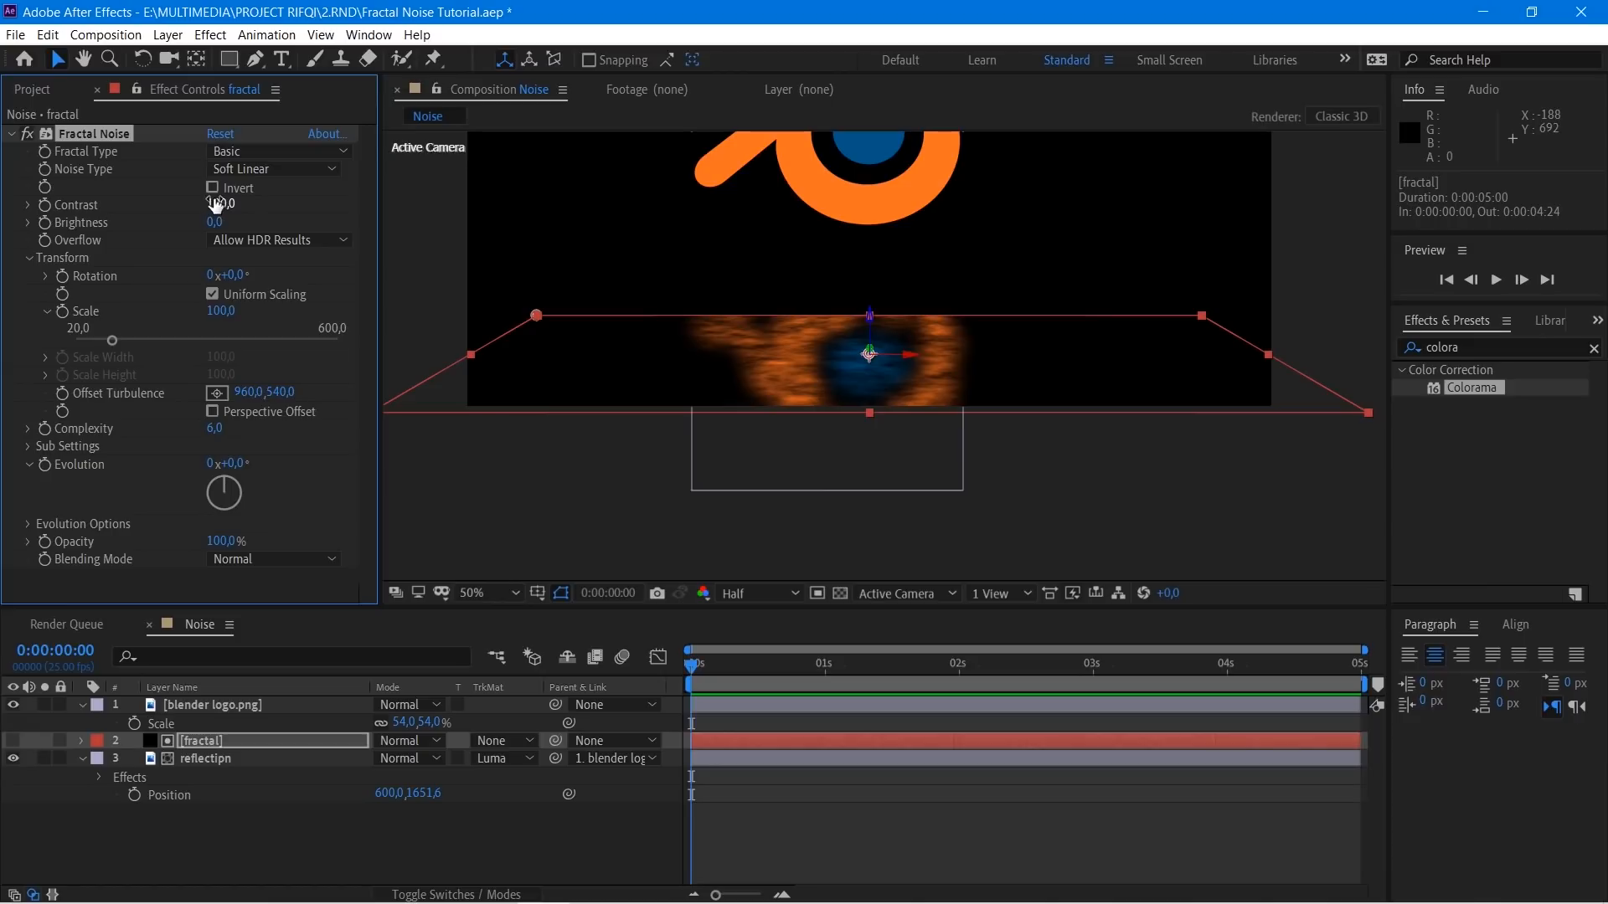
pyautogui.moveTo(216, 204)
pyautogui.mouseDown()
pyautogui.moveTo(351, 201)
pyautogui.moveTo(209, 228)
pyautogui.mouseUp()
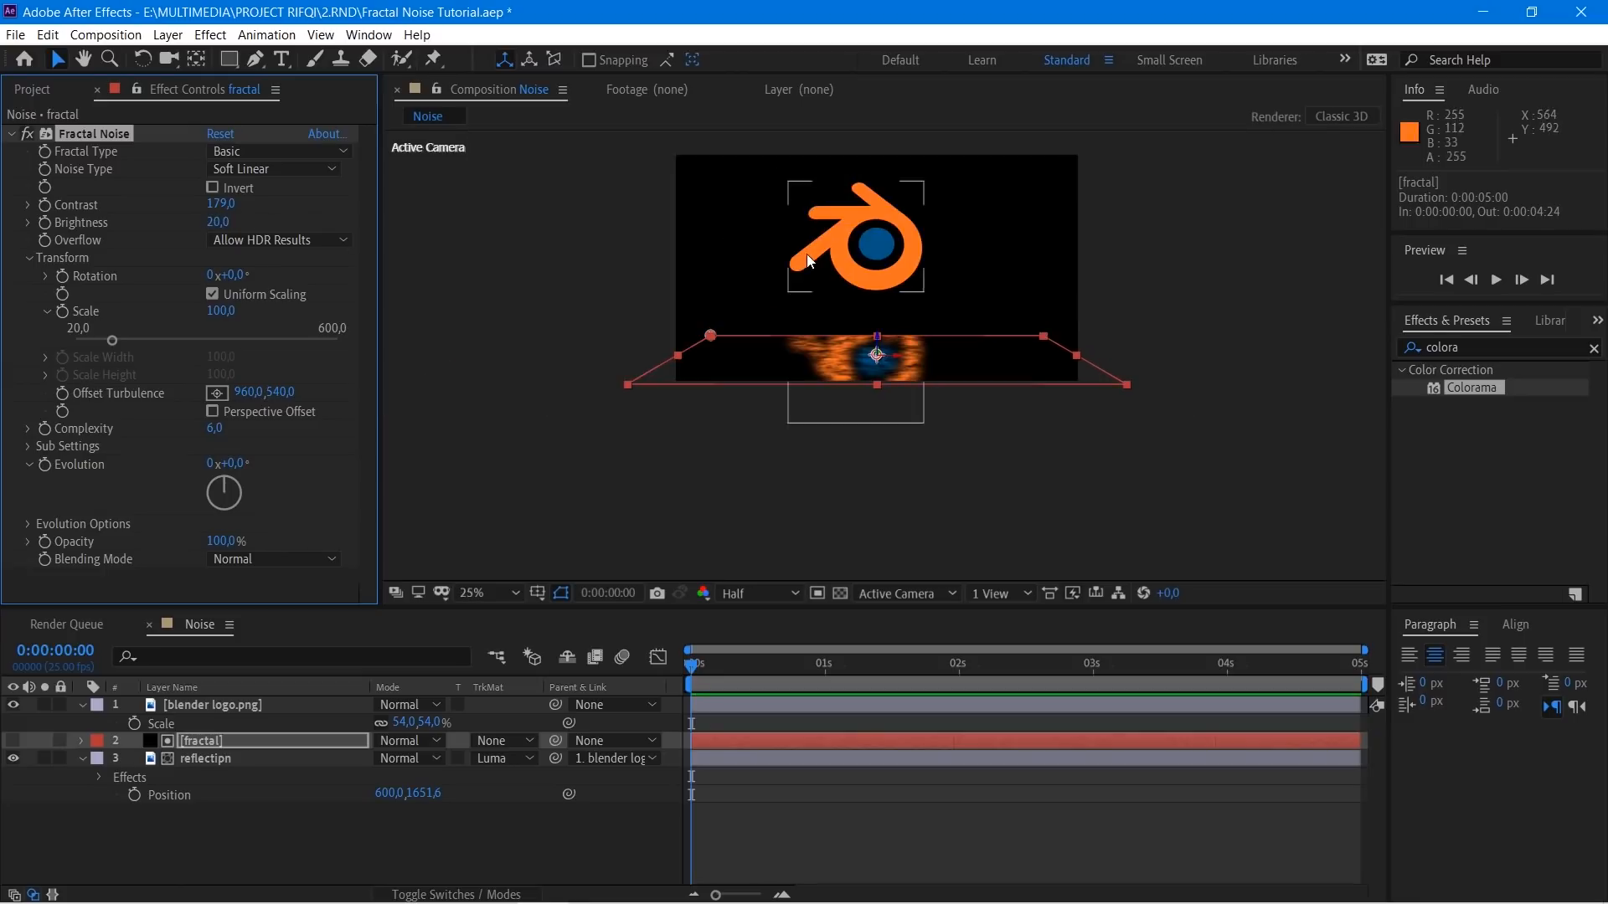
pyautogui.moveTo(897, 197); pyautogui.dragTo(795, 250)
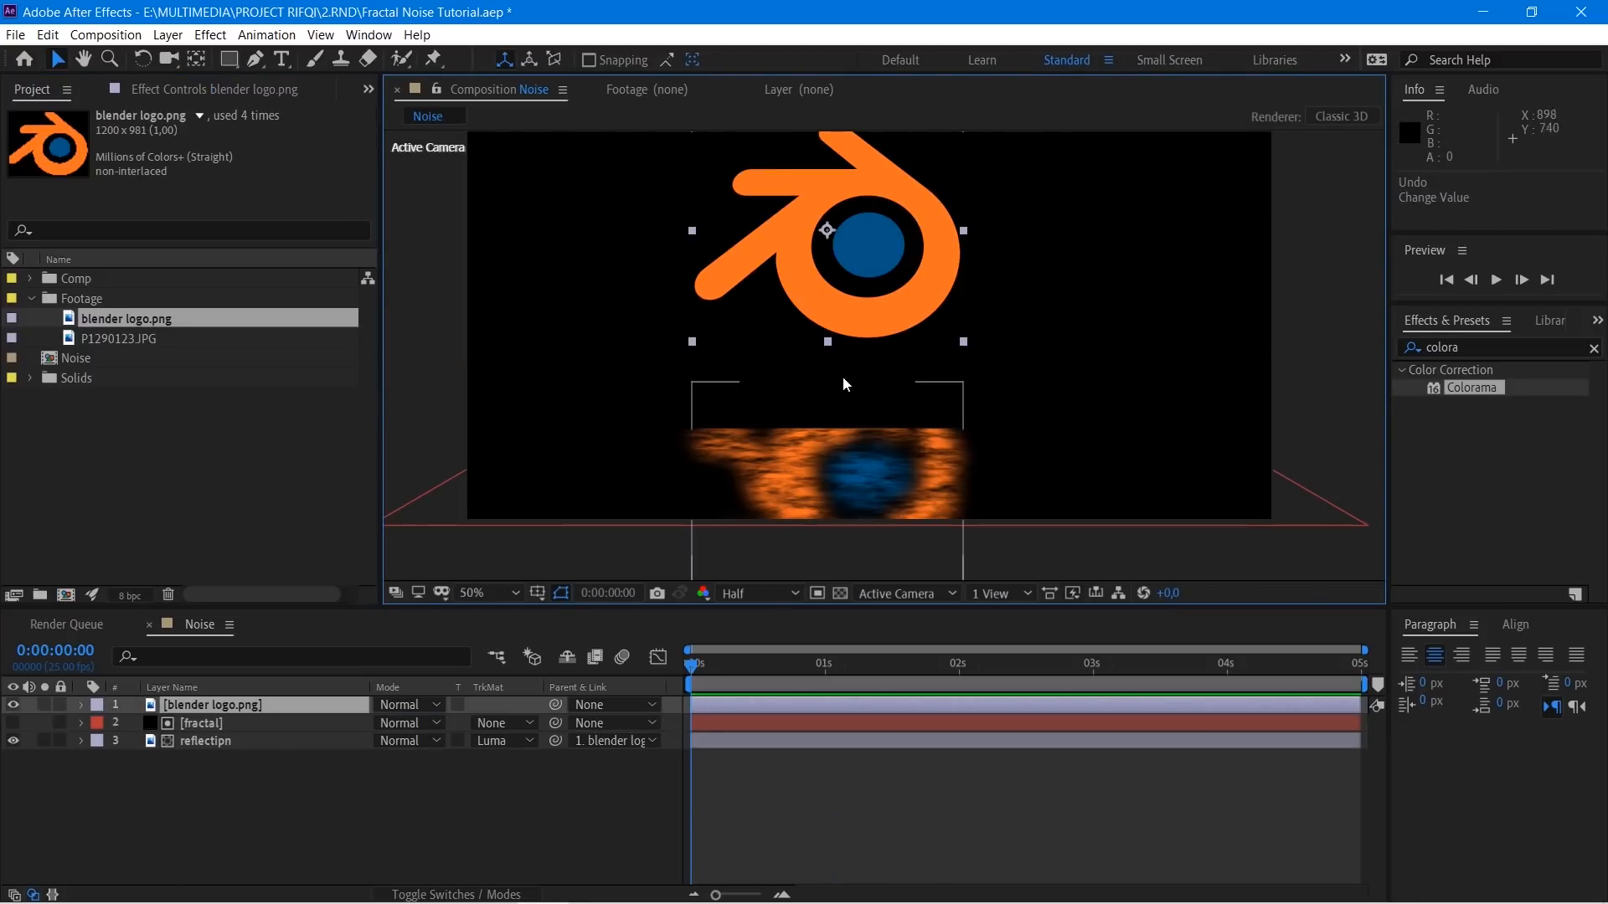
pyautogui.click(870, 788)
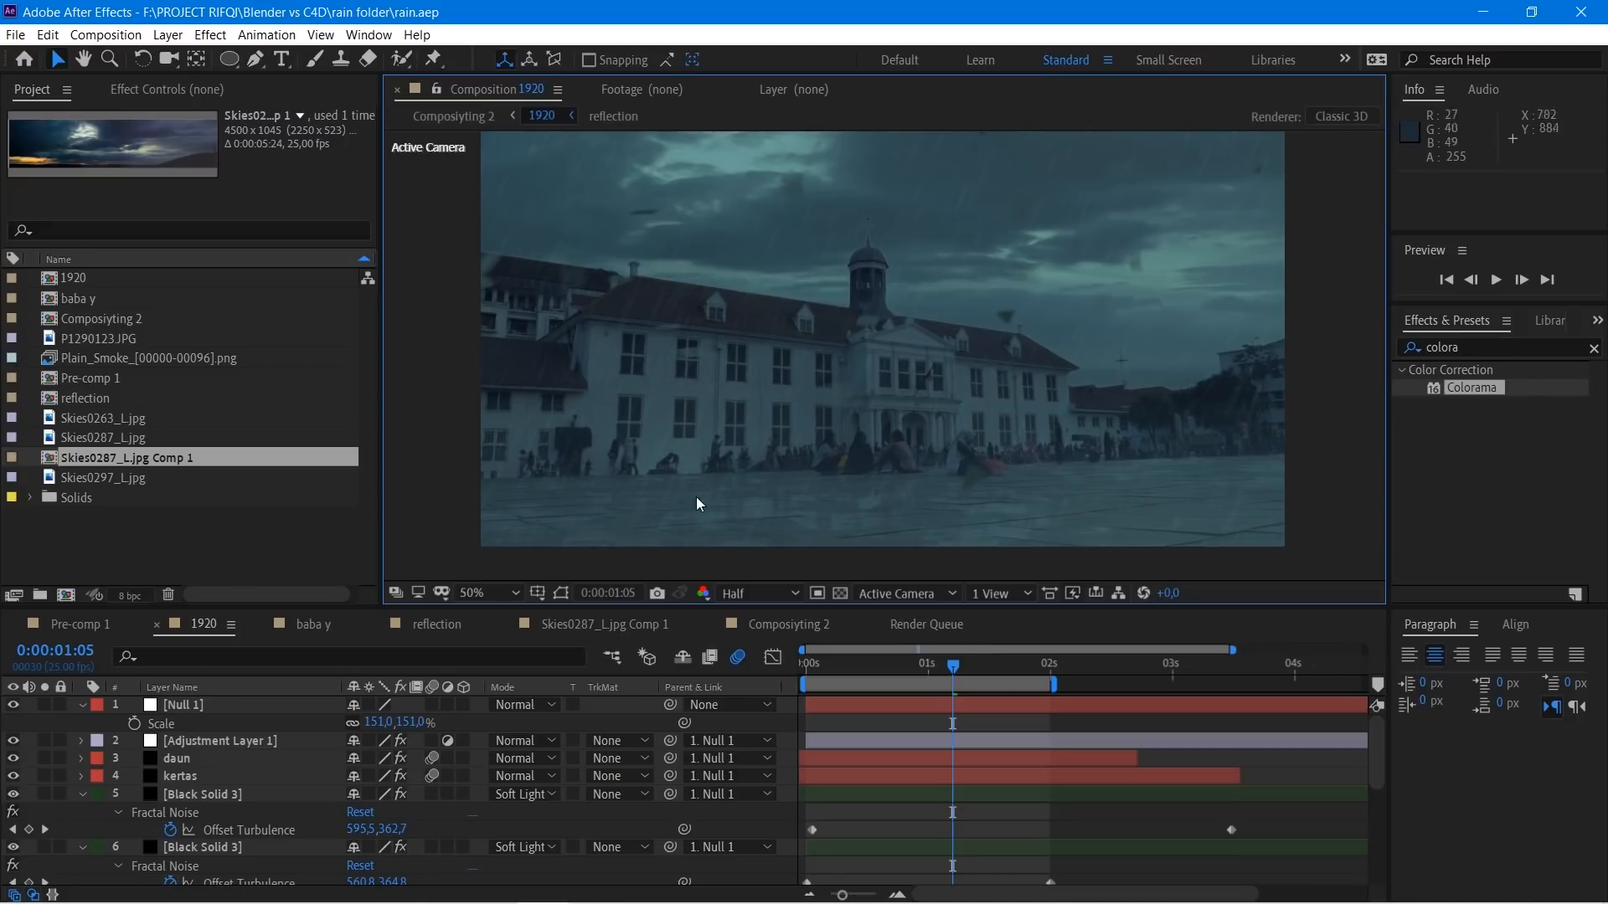
# Step: Examine the wet-ground reflections in composition 1920 of the rain project, with the reflection layer soloed
pyautogui.scroll(3, 915, 377)
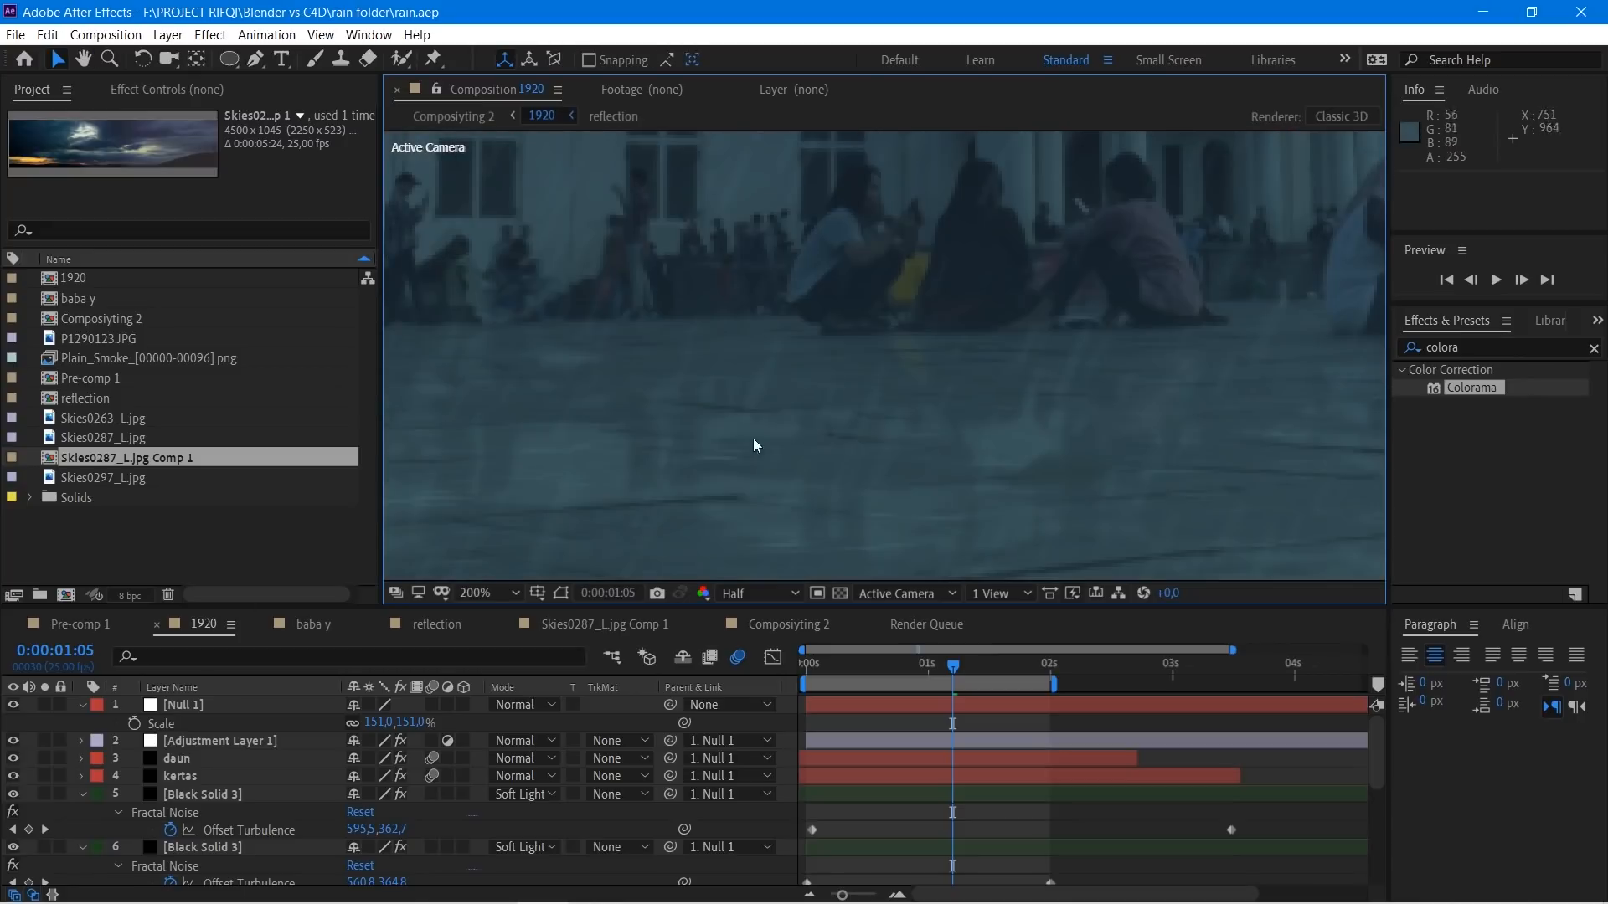
pyautogui.moveTo(612, 350); pyautogui.dragTo(695, 566)
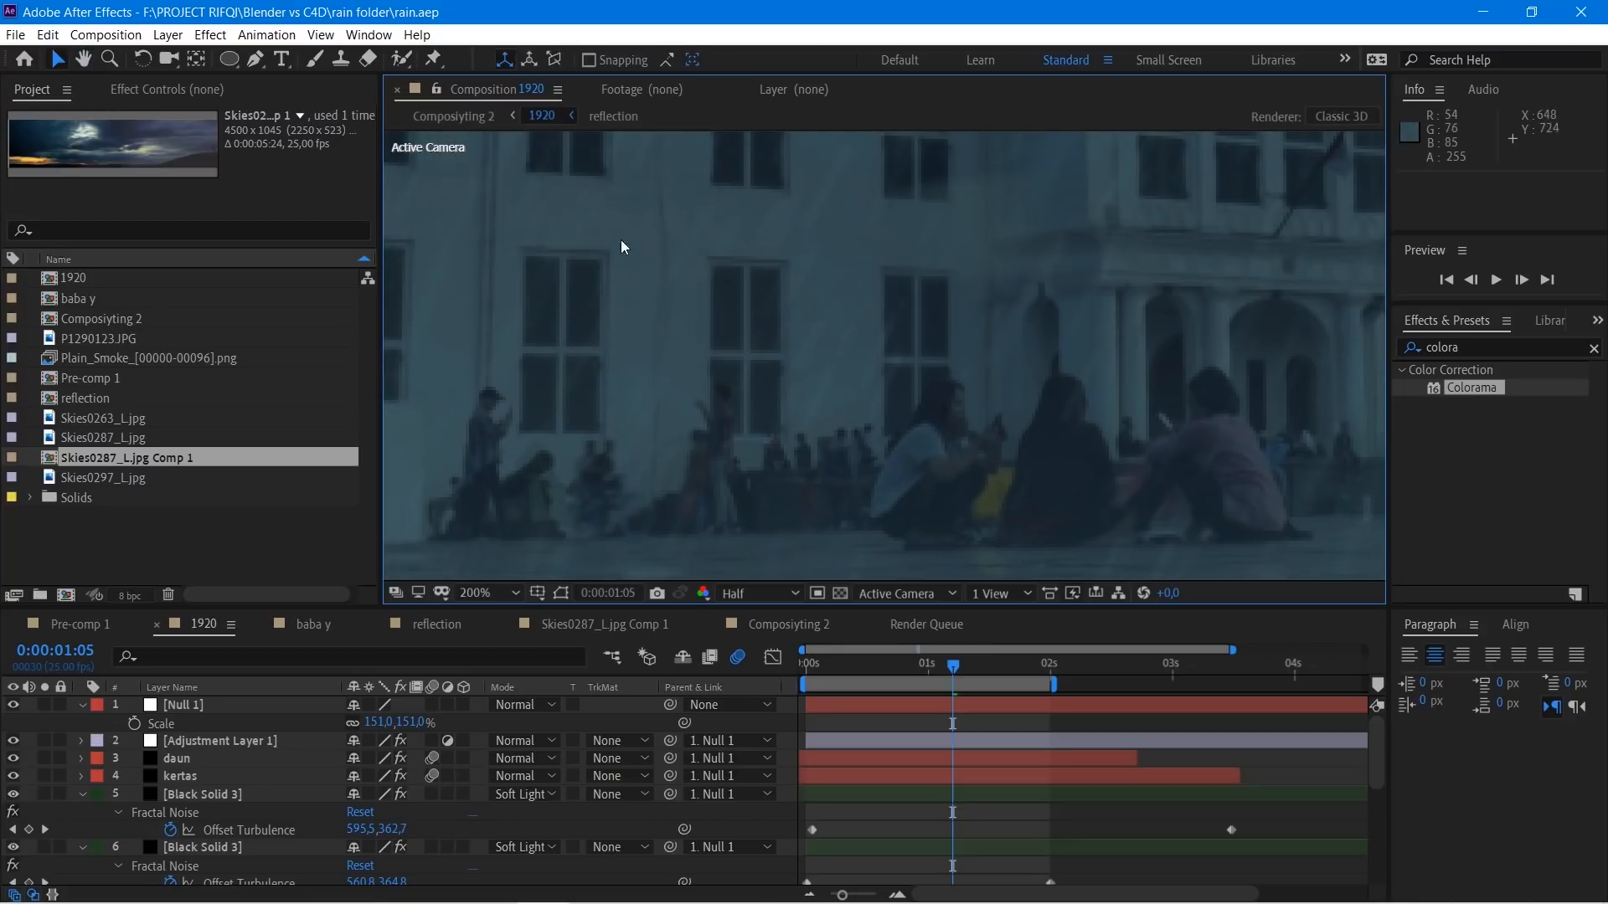
pyautogui.scroll(-2, 577, 435)
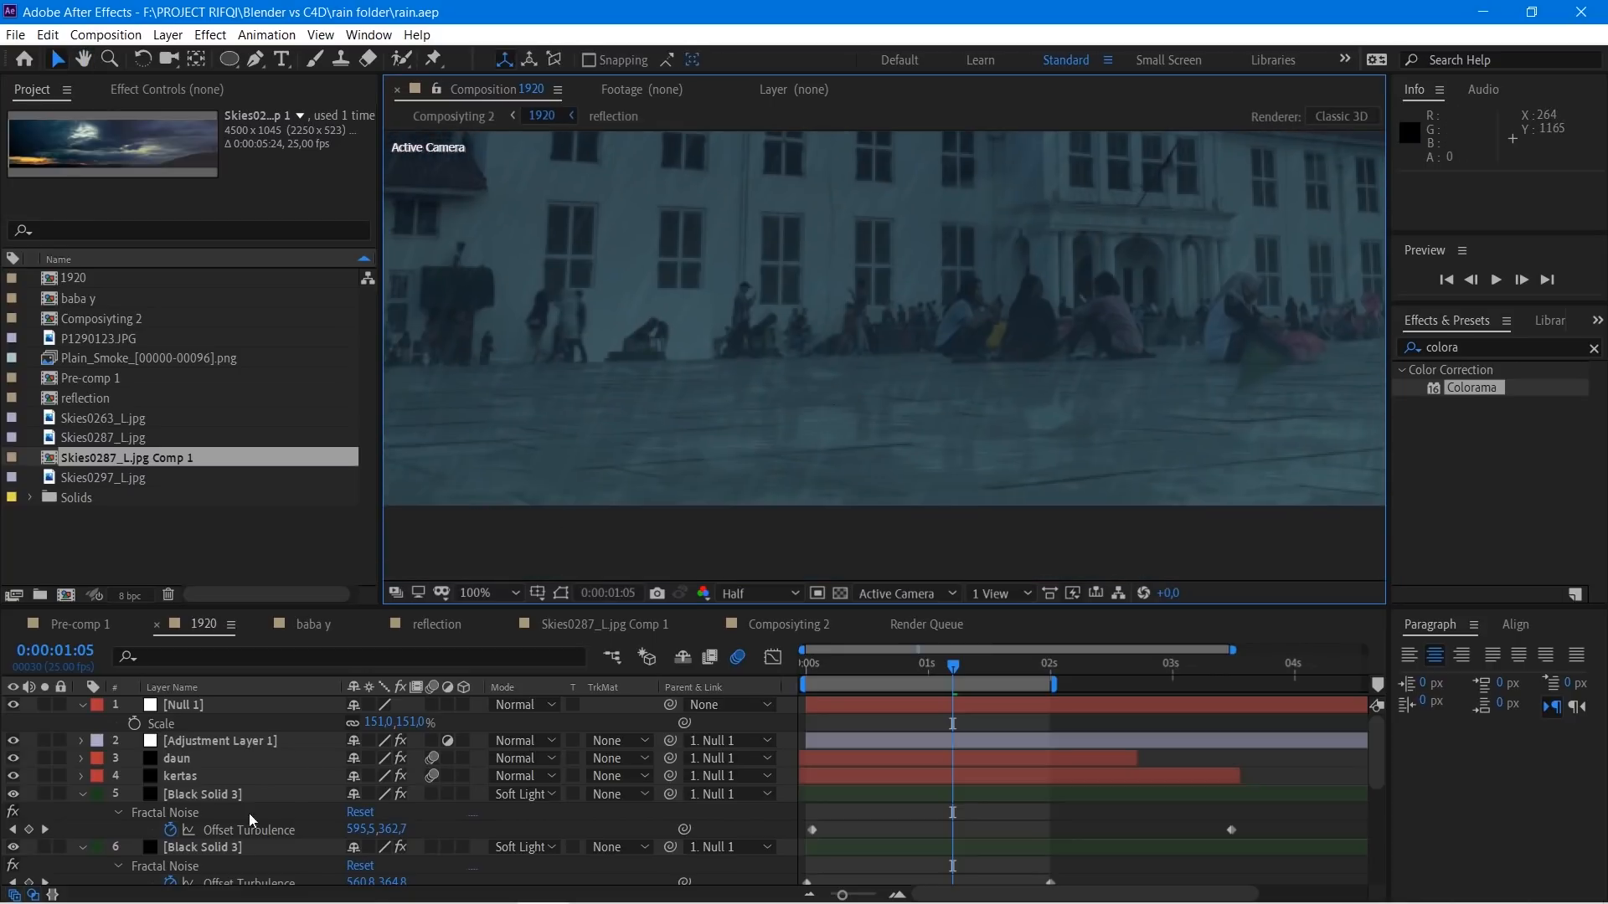
pyautogui.scroll(-2, 248, 812)
pyautogui.scroll(-3, 50, 770)
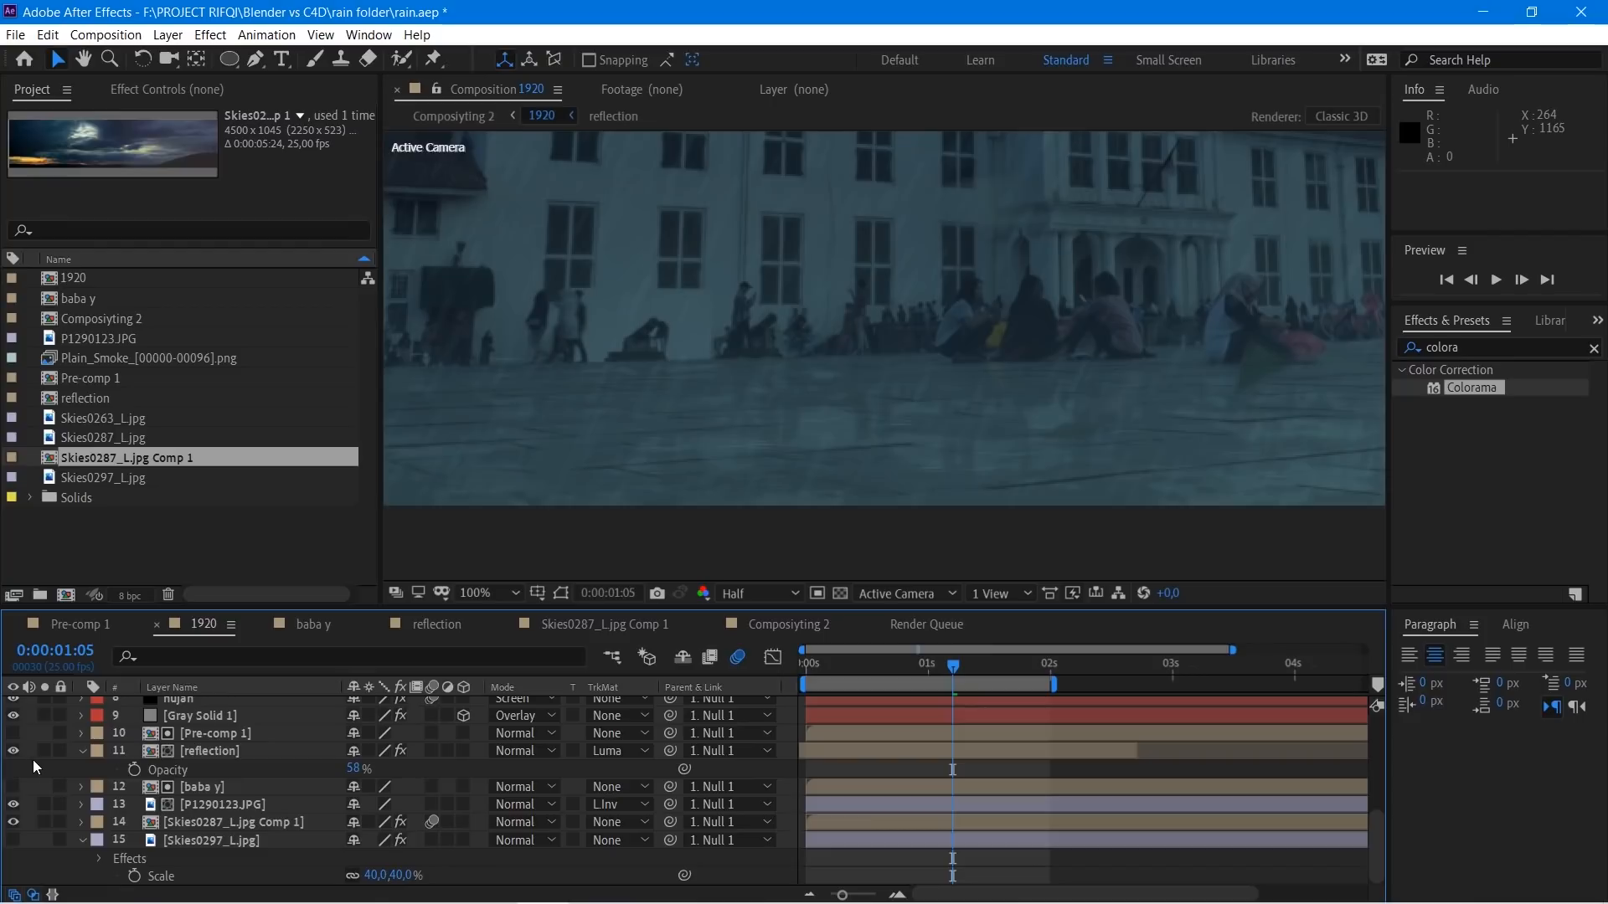
pyautogui.click(44, 750)
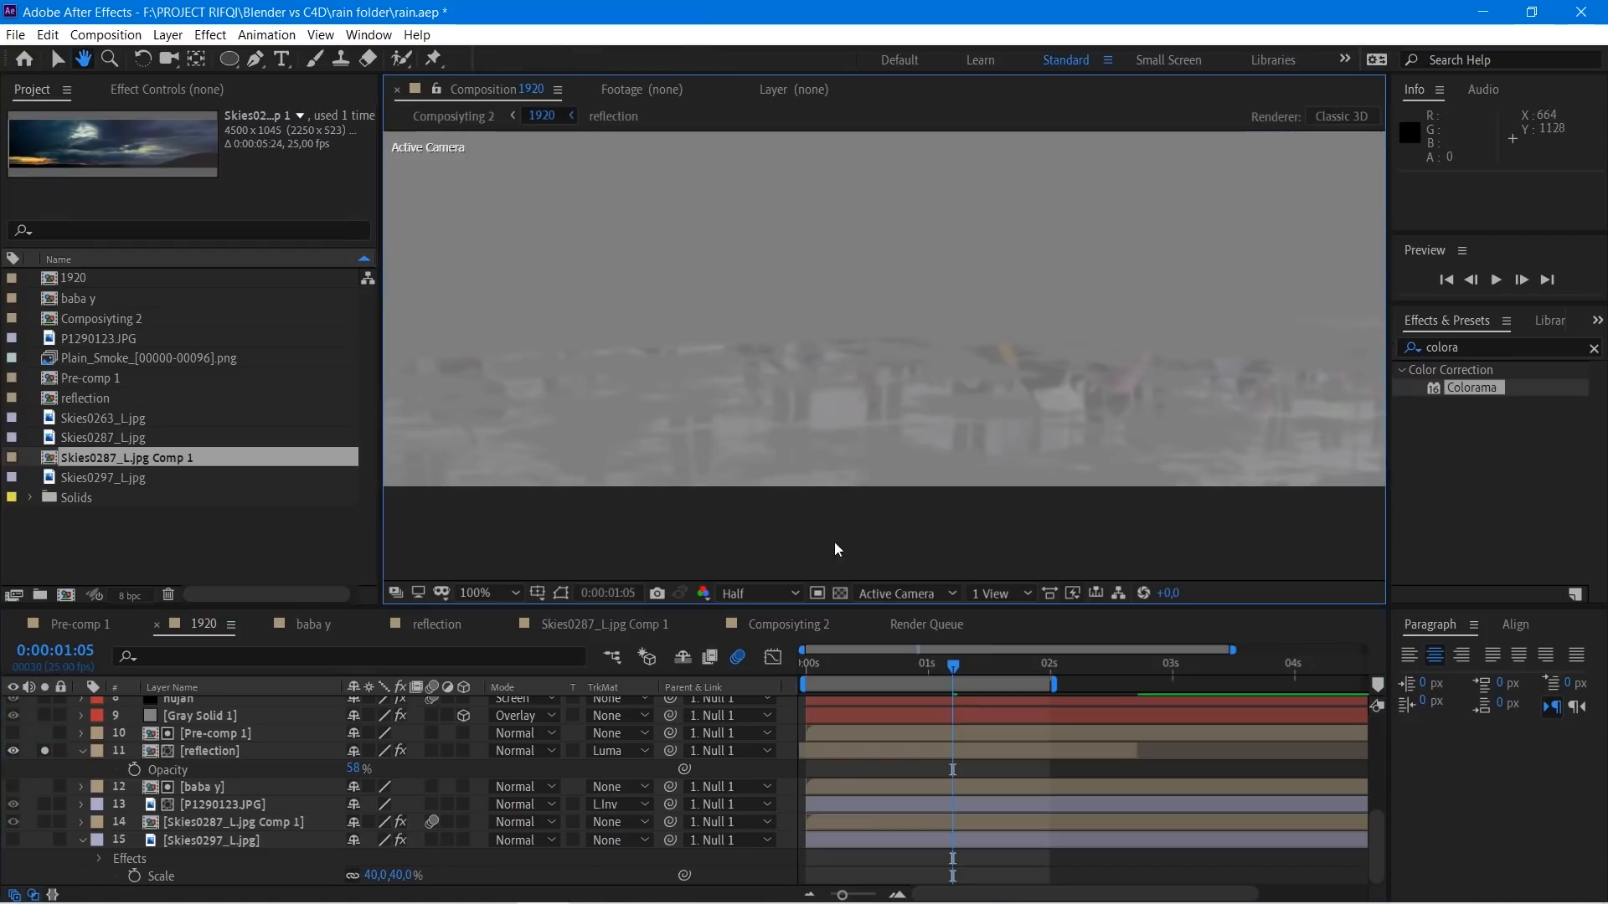
pyautogui.click(839, 593)
pyautogui.click(839, 593)
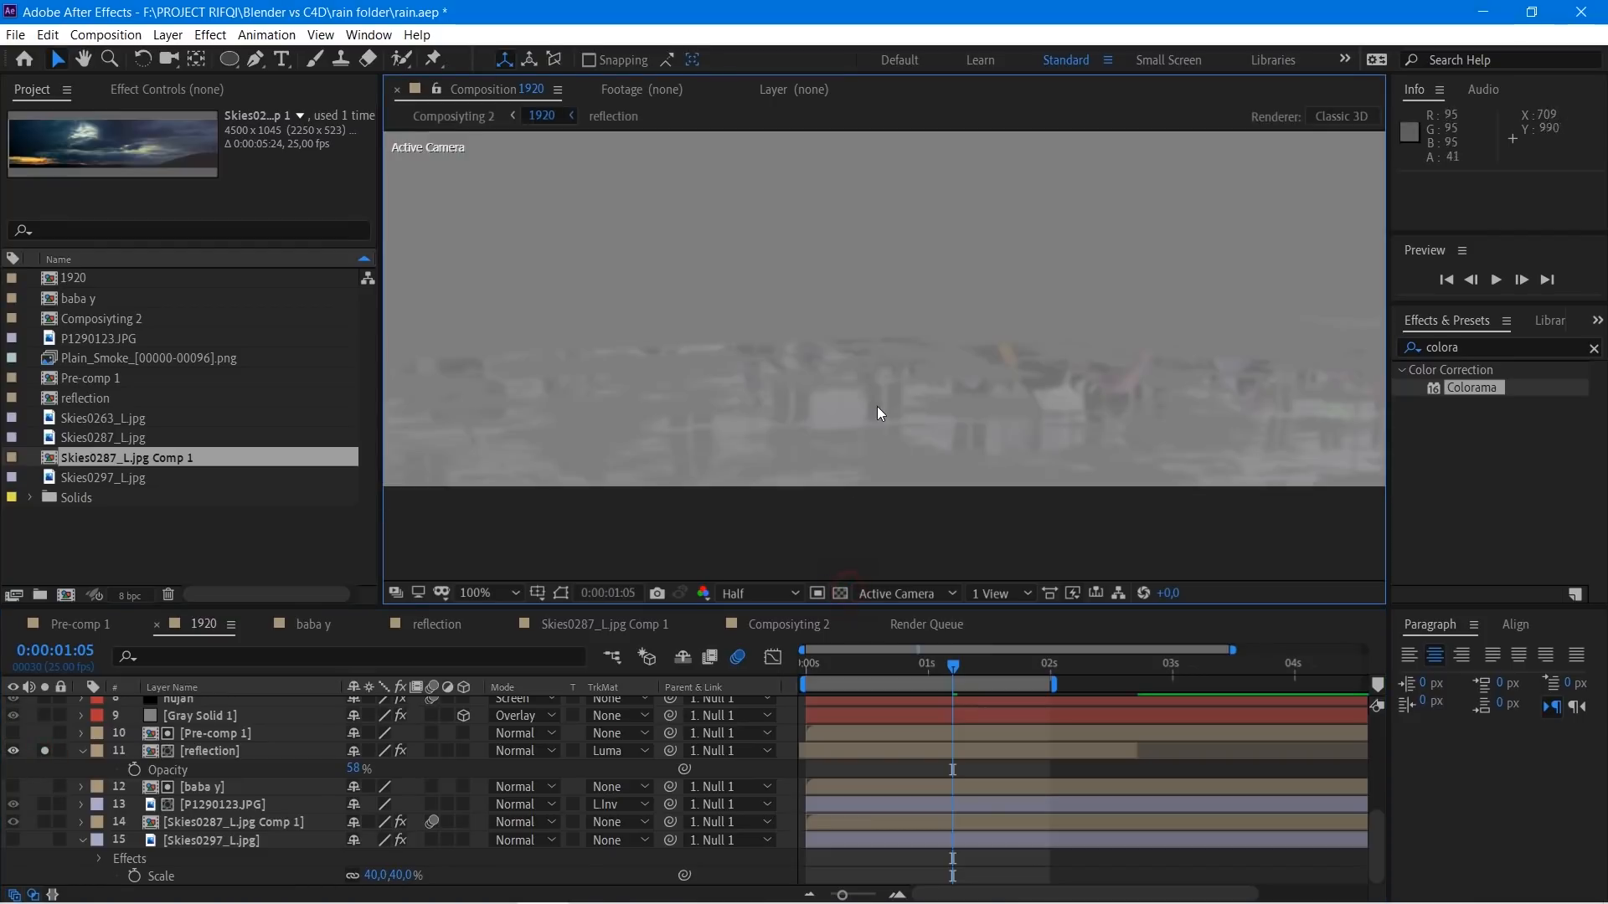
pyautogui.scroll(2, 876, 405)
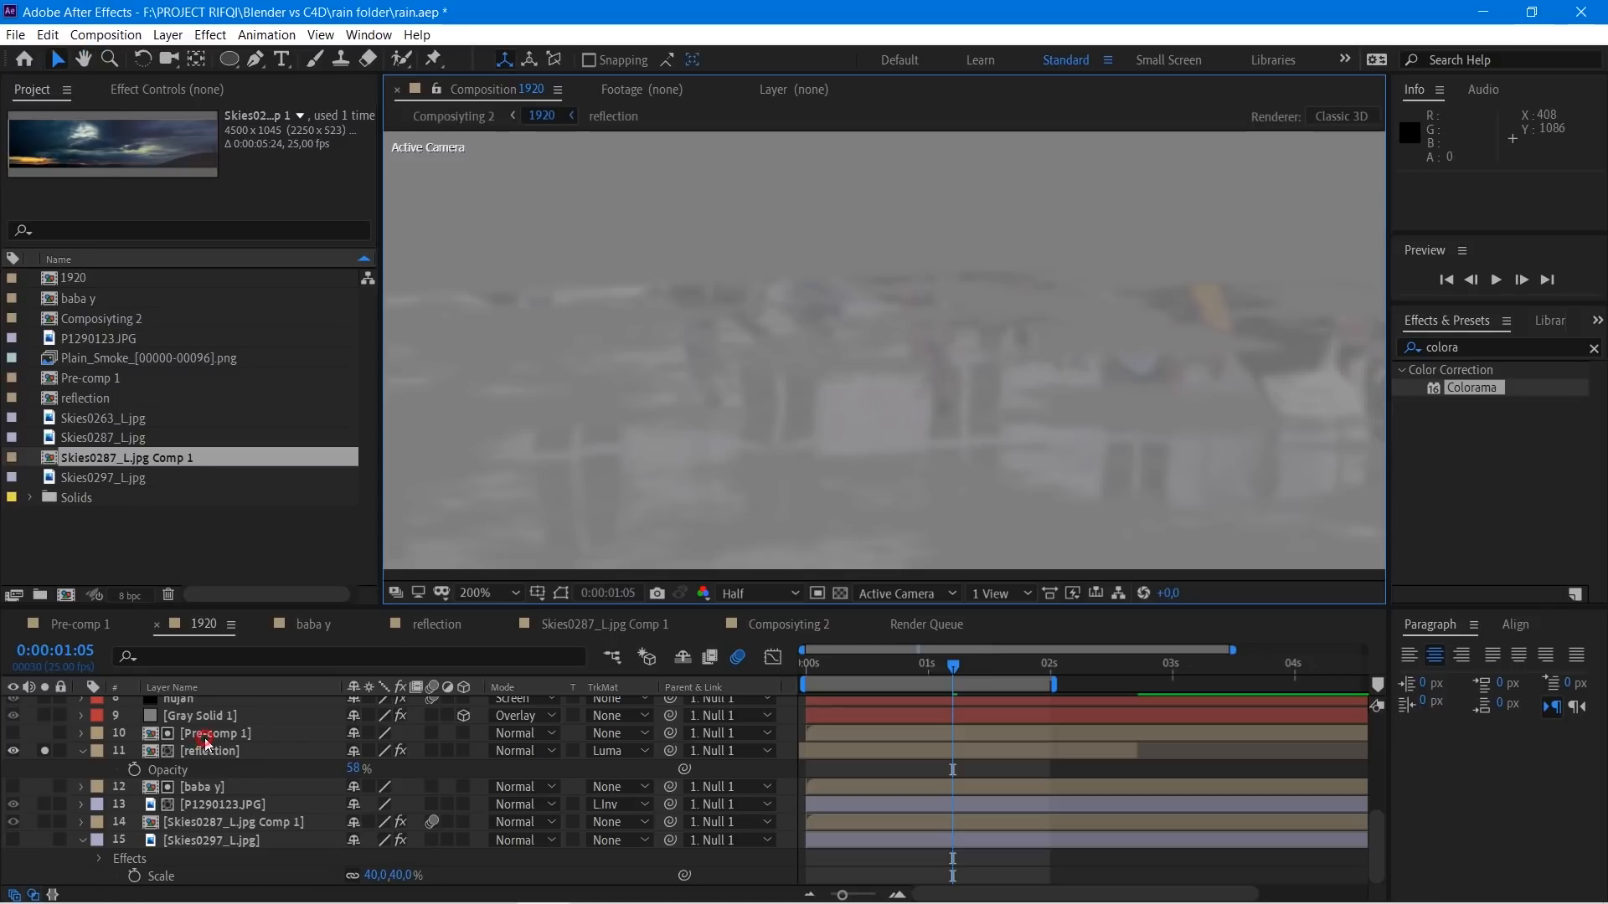
# Step: Open Pre-comp 1, temporarily show and solo the matte White Solid 1 to inspect its Fractal Noise, and undo the layer switches
pyautogui.doubleClick(208, 742)
pyautogui.click(164, 89)
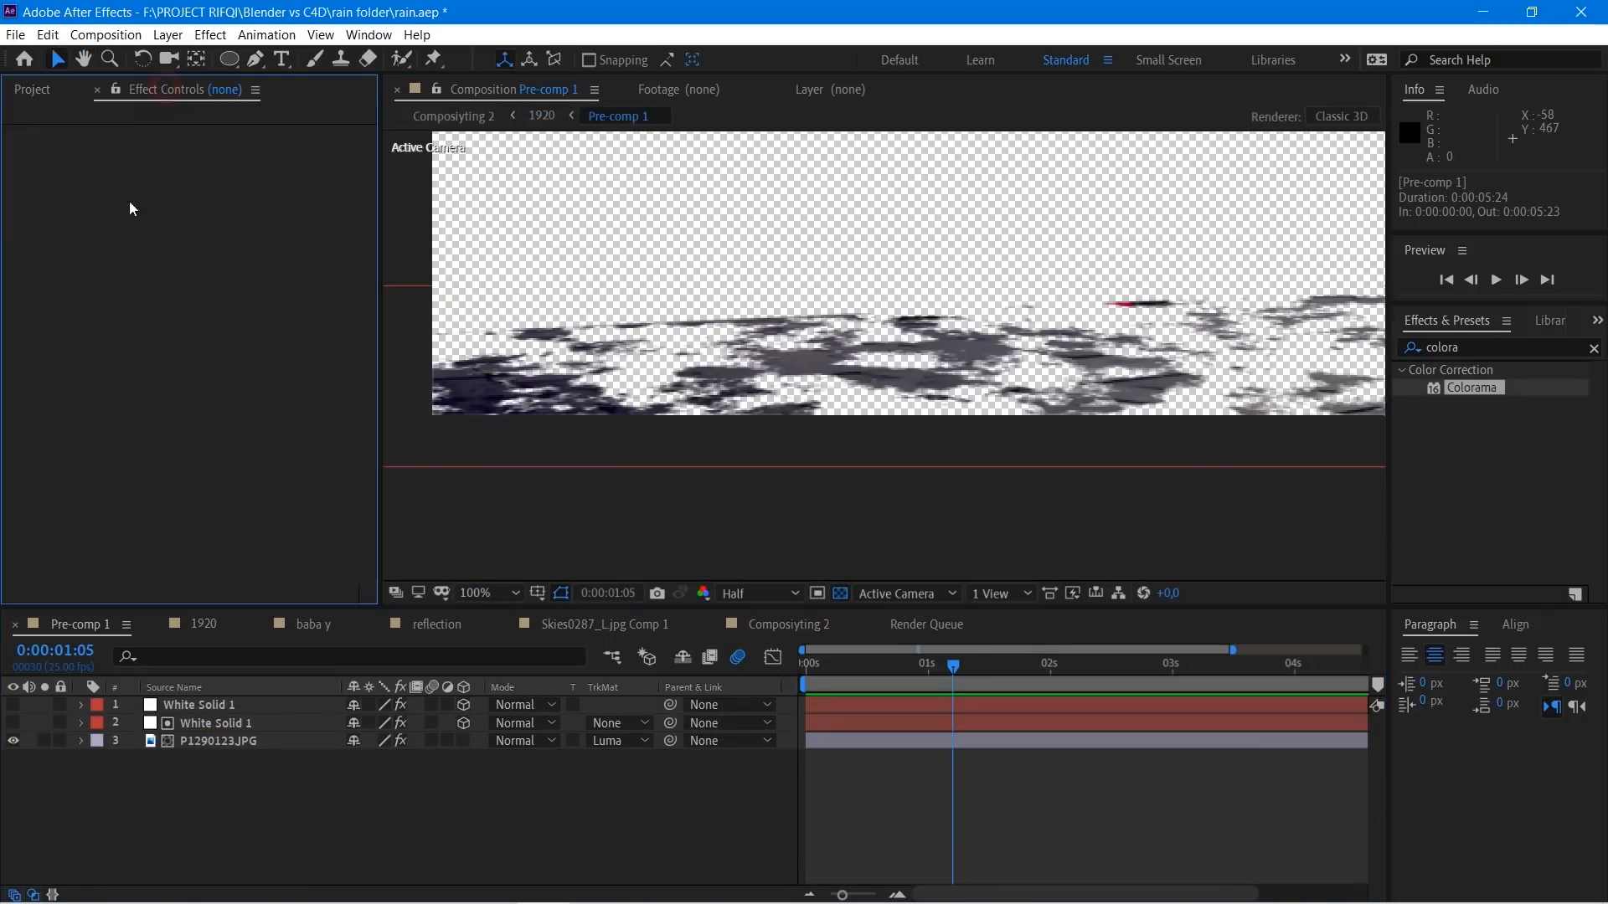
pyautogui.click(194, 724)
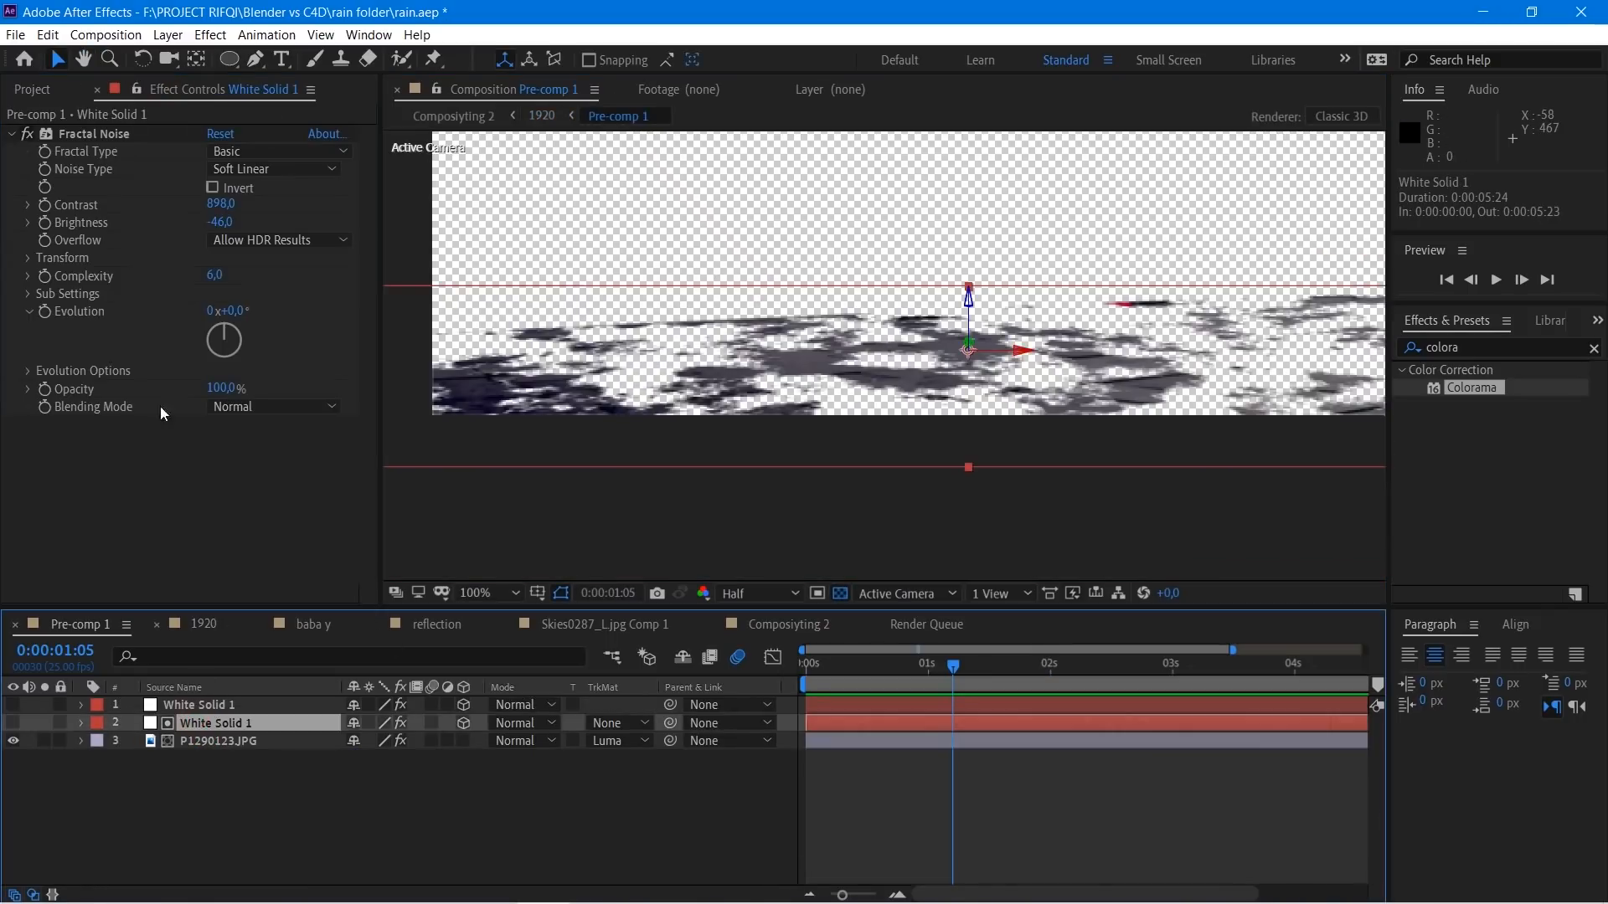
pyautogui.click(14, 723)
pyautogui.click(44, 722)
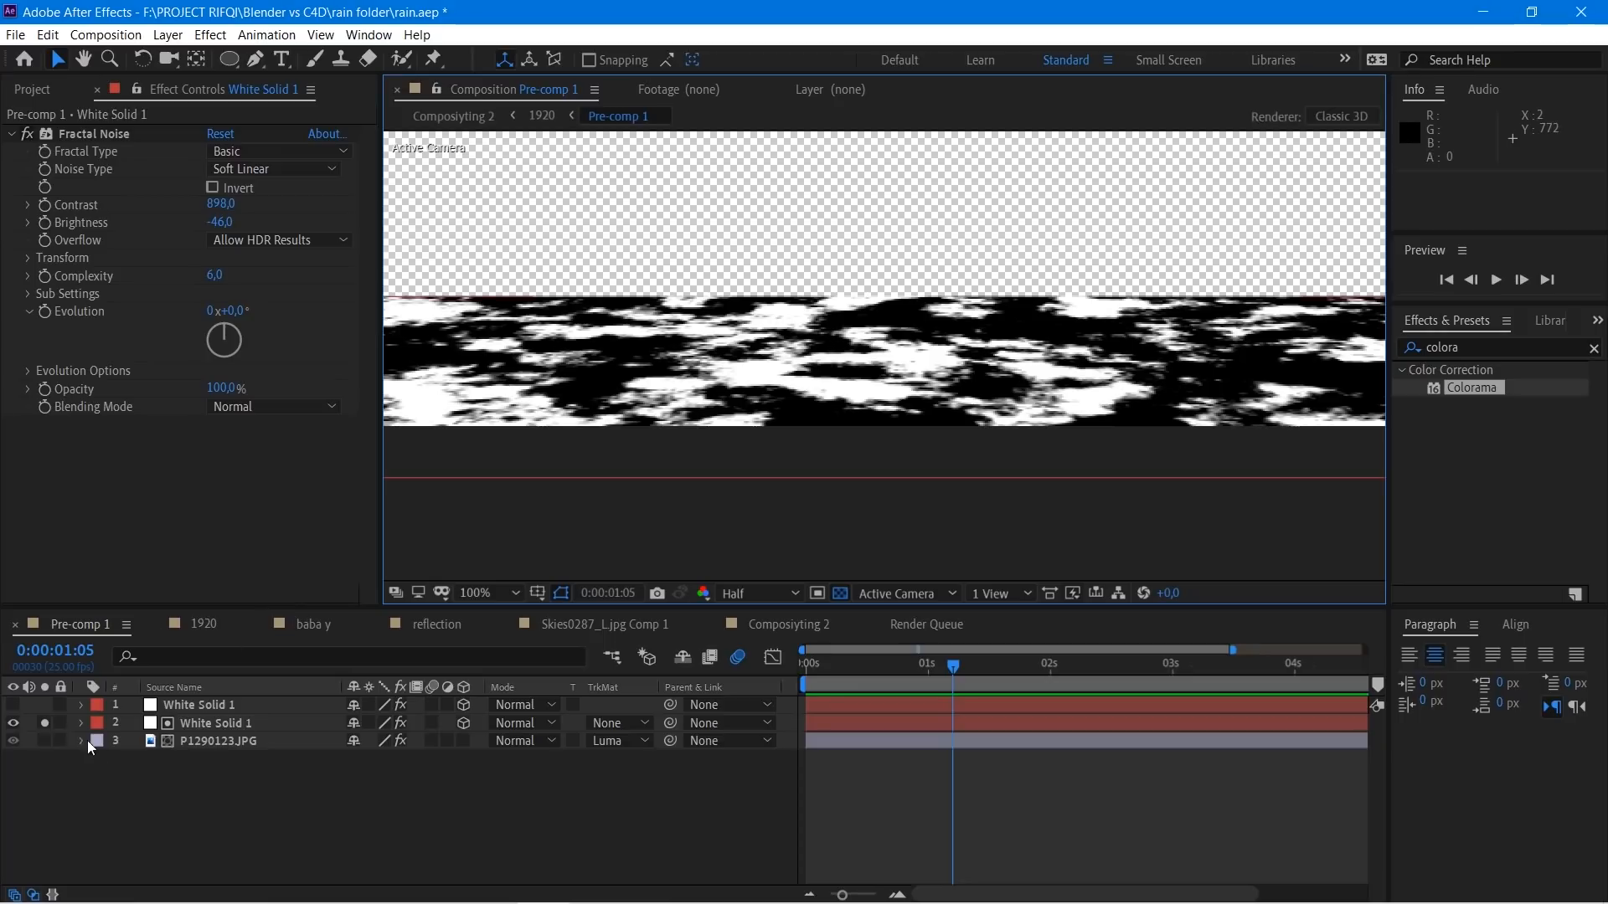
pyautogui.hotkey('ctrl', 'z')
pyautogui.hotkey('ctrl', 'z')
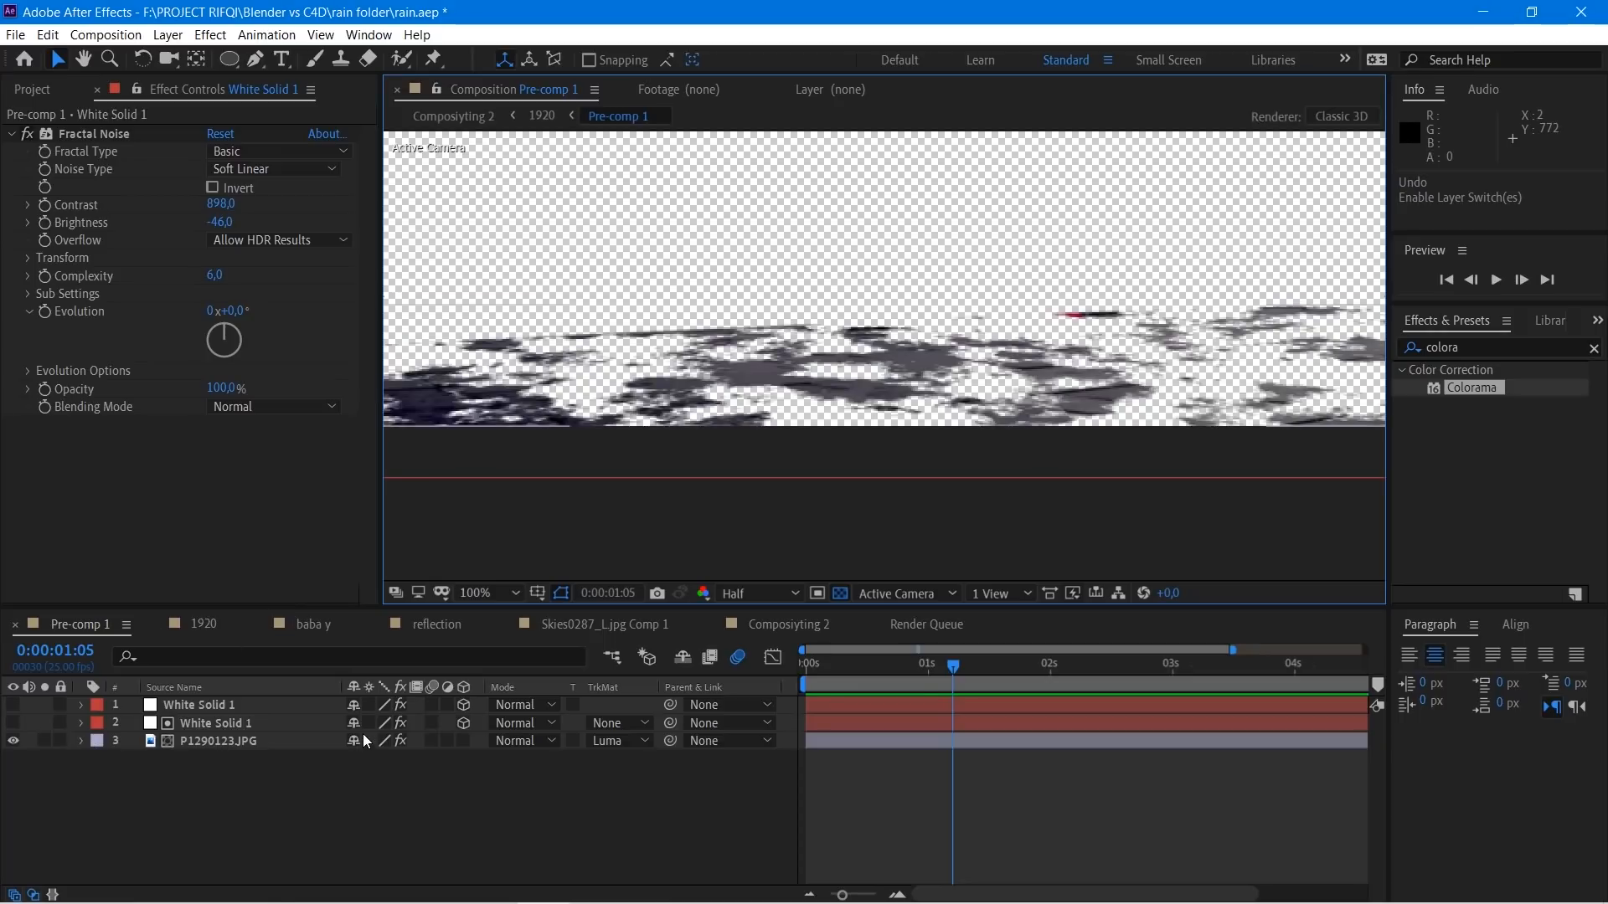
# Step: Return to composition 1920, unsolo the reflection layer and preview the full rain shot
pyautogui.press('Tab')
pyautogui.click(1004, 382)
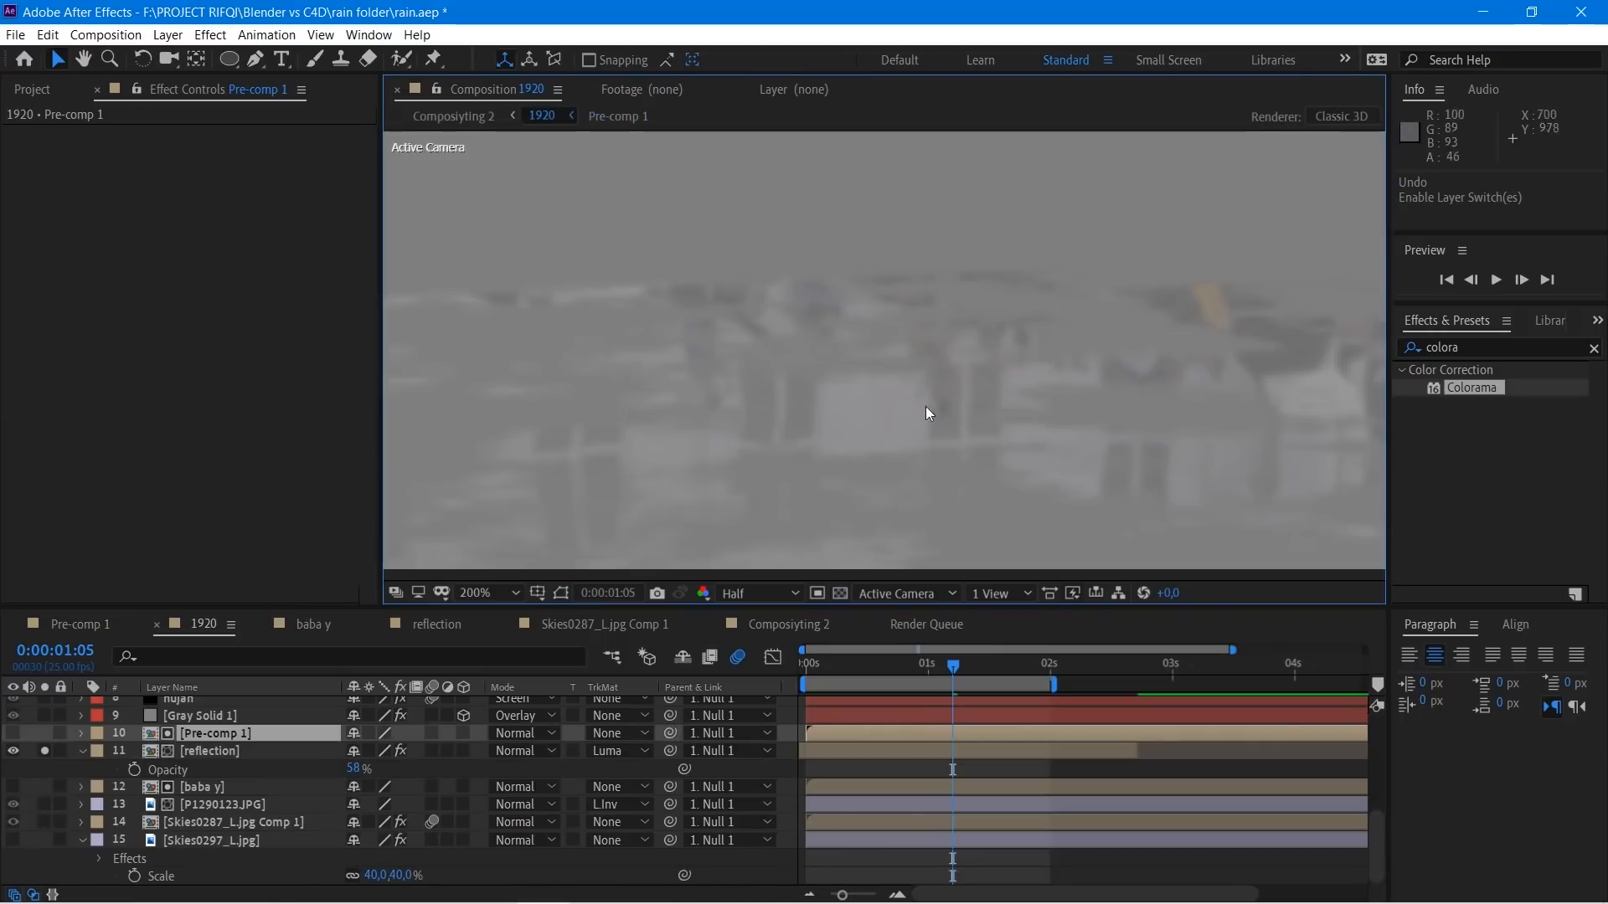
pyautogui.moveTo(863, 414); pyautogui.dragTo(934, 347)
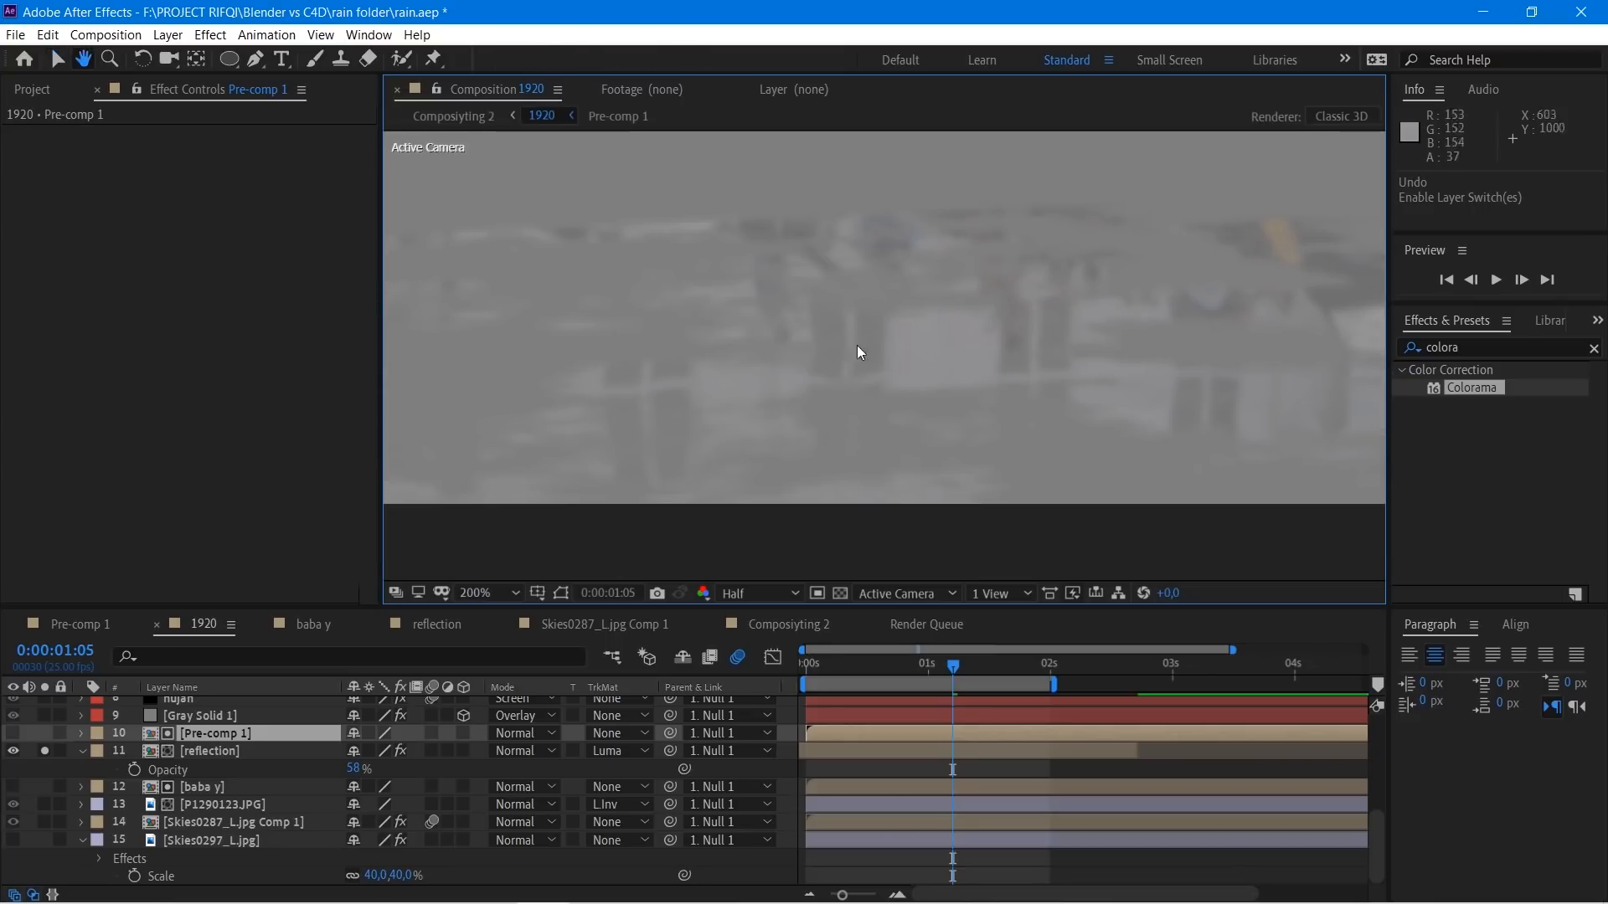
pyautogui.scroll(-4, 784, 384)
pyautogui.press('space')
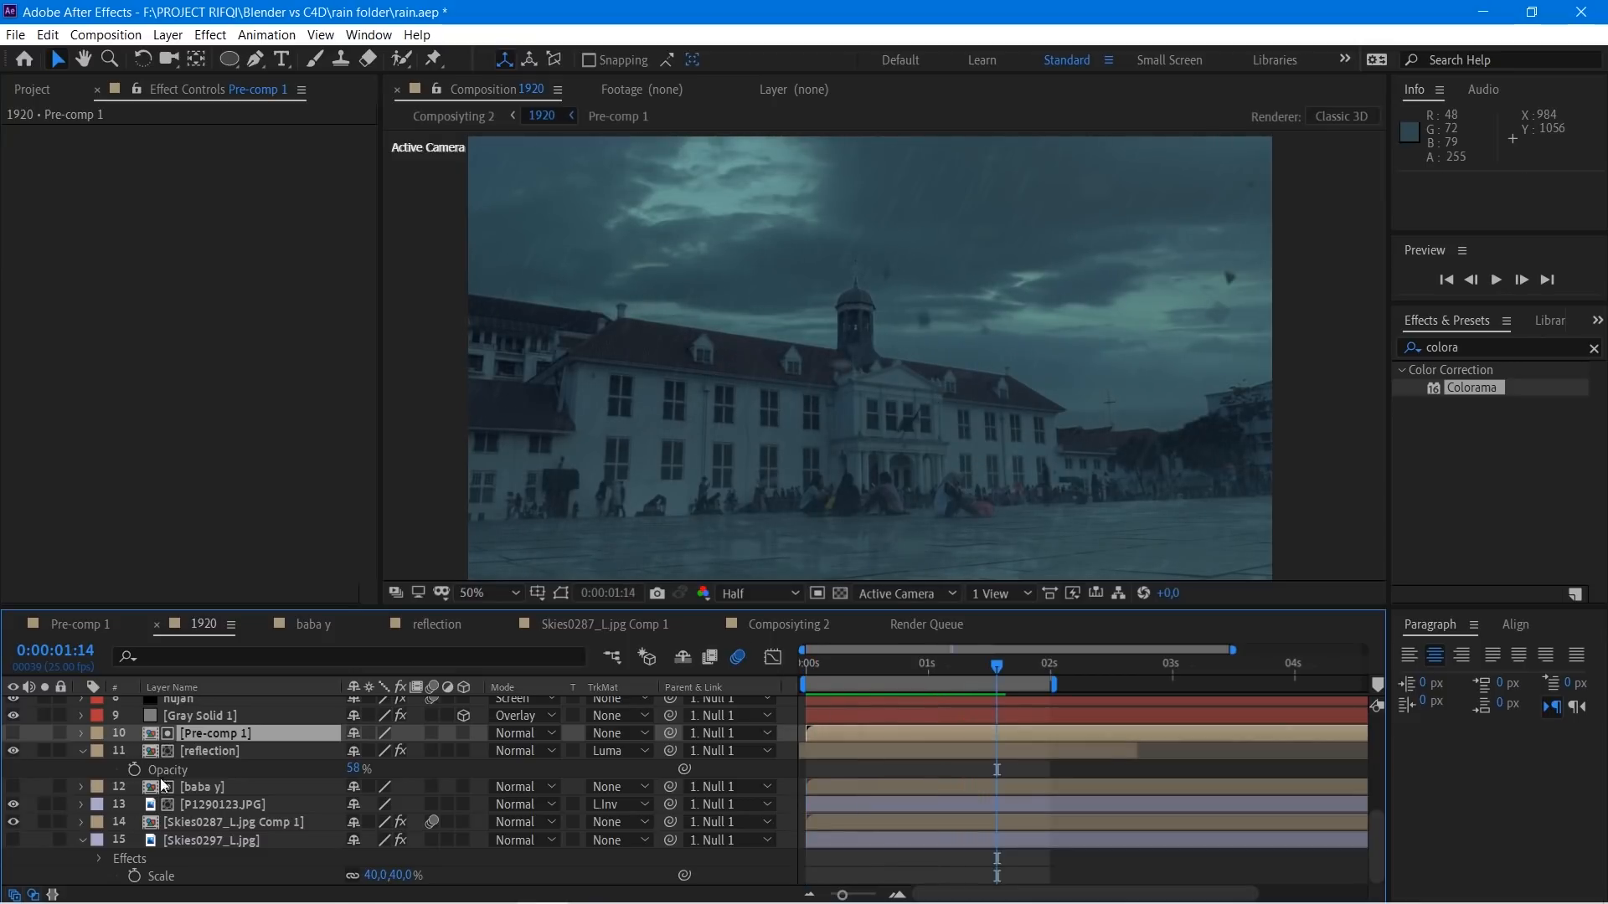
# Step: Solo the daun leaf layer to inspect its CC Particle World effect and turn off the layer's motion blur
pyautogui.click(217, 822)
pyautogui.scroll(10, 208, 746)
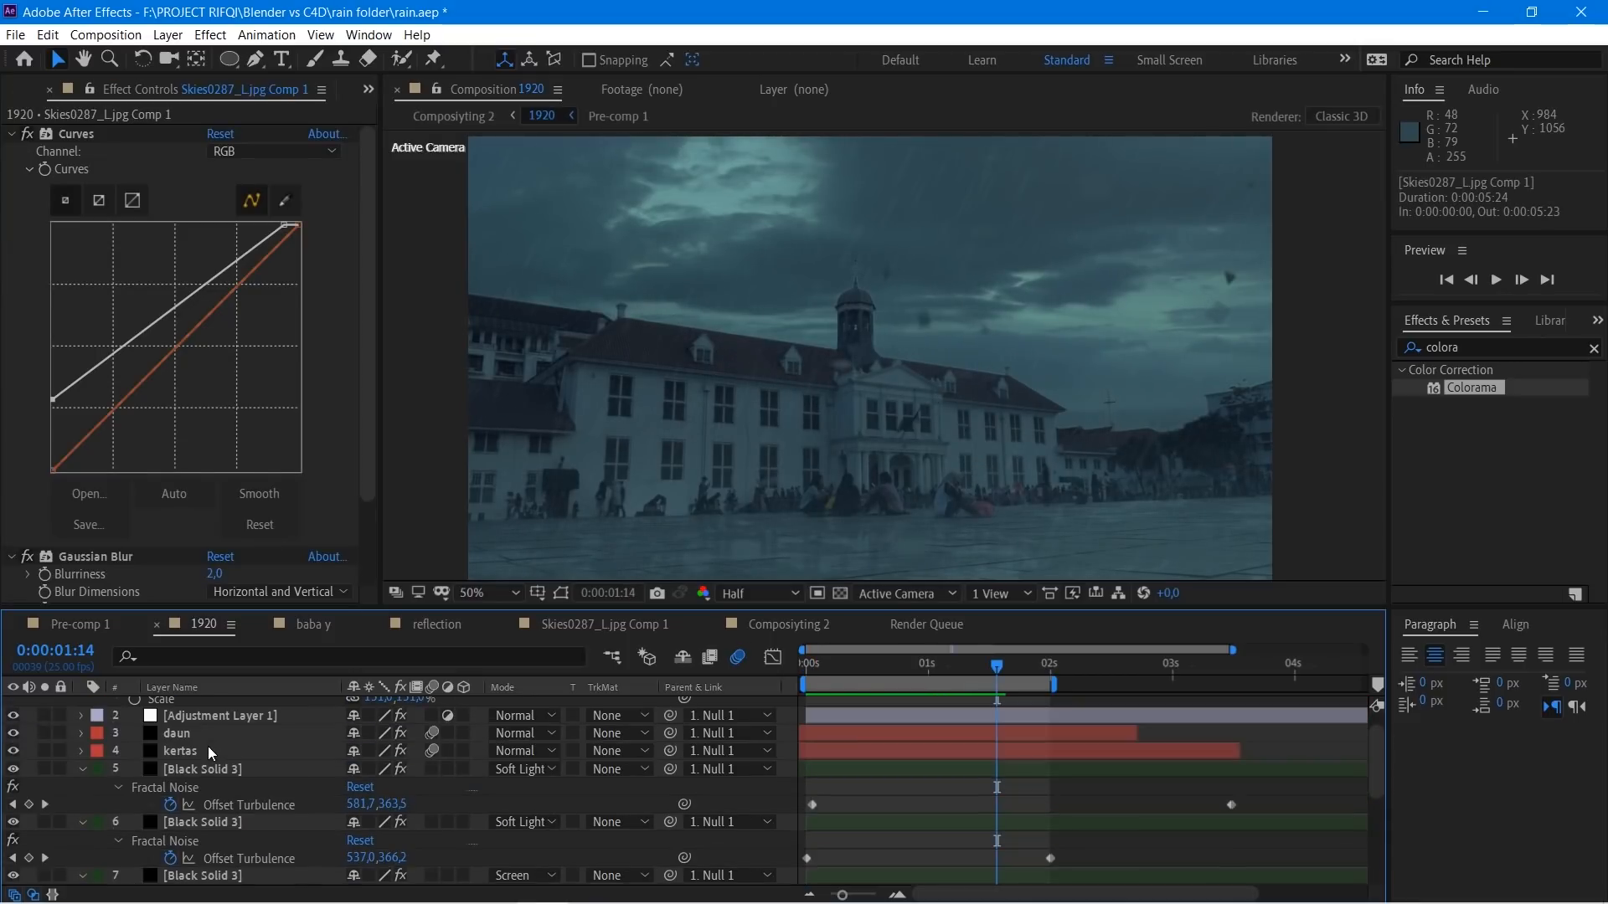
pyautogui.click(181, 764)
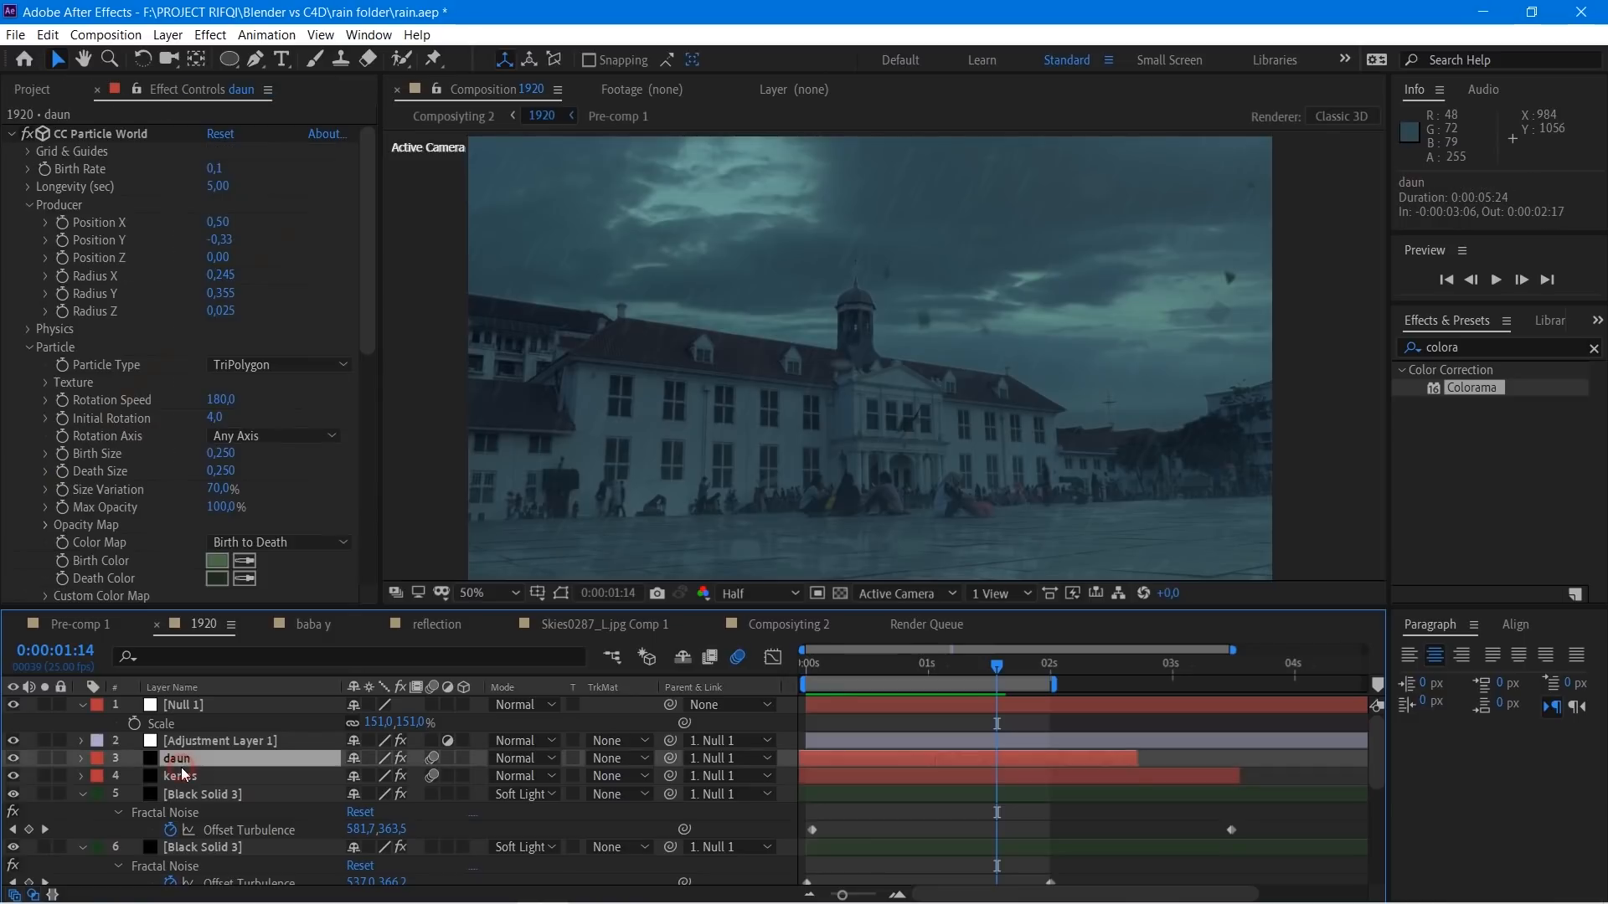
pyautogui.click(144, 136)
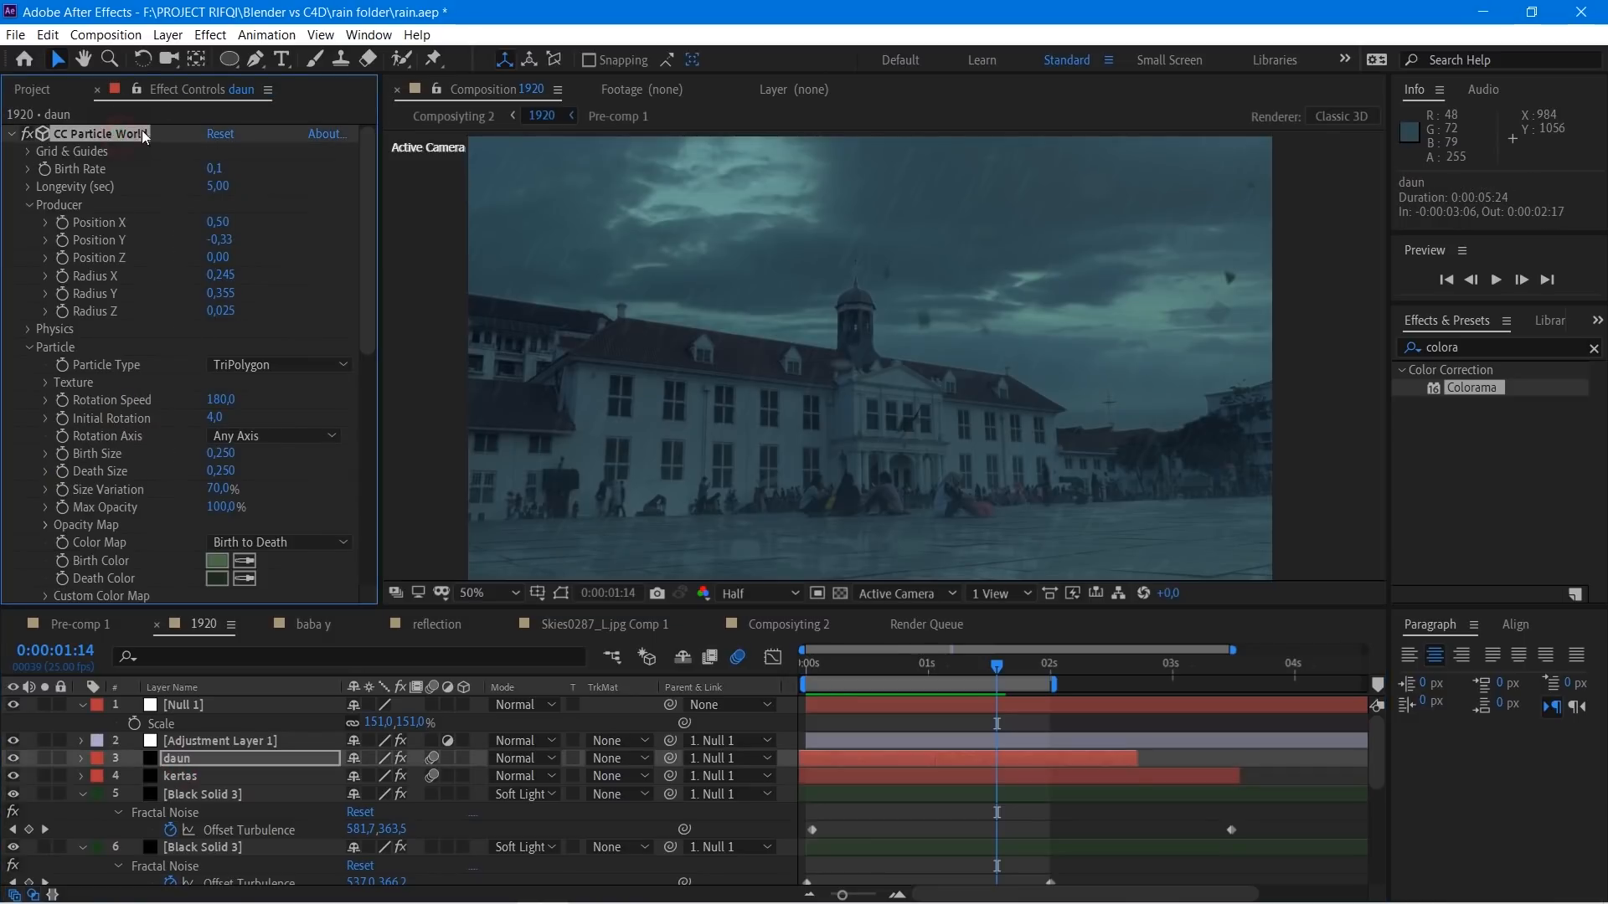
pyautogui.click(45, 759)
pyautogui.scroll(2, 955, 330)
pyautogui.click(432, 758)
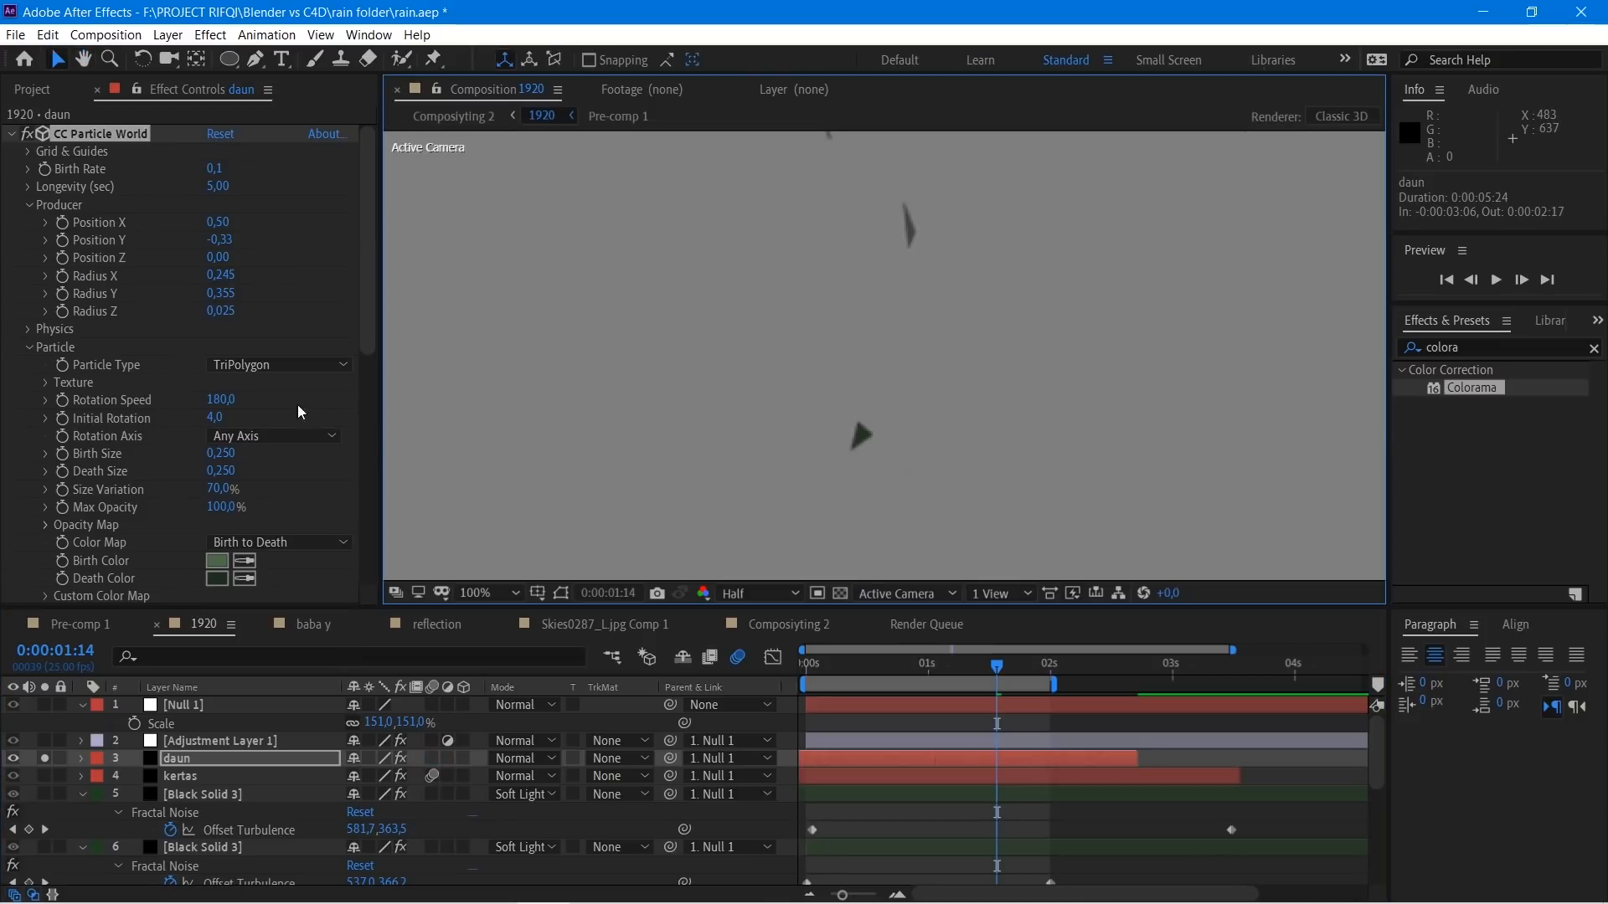
# Step: Review the particle type options on the daun layer and preview its particles with the kertas layer also soloed
pyautogui.click(276, 365)
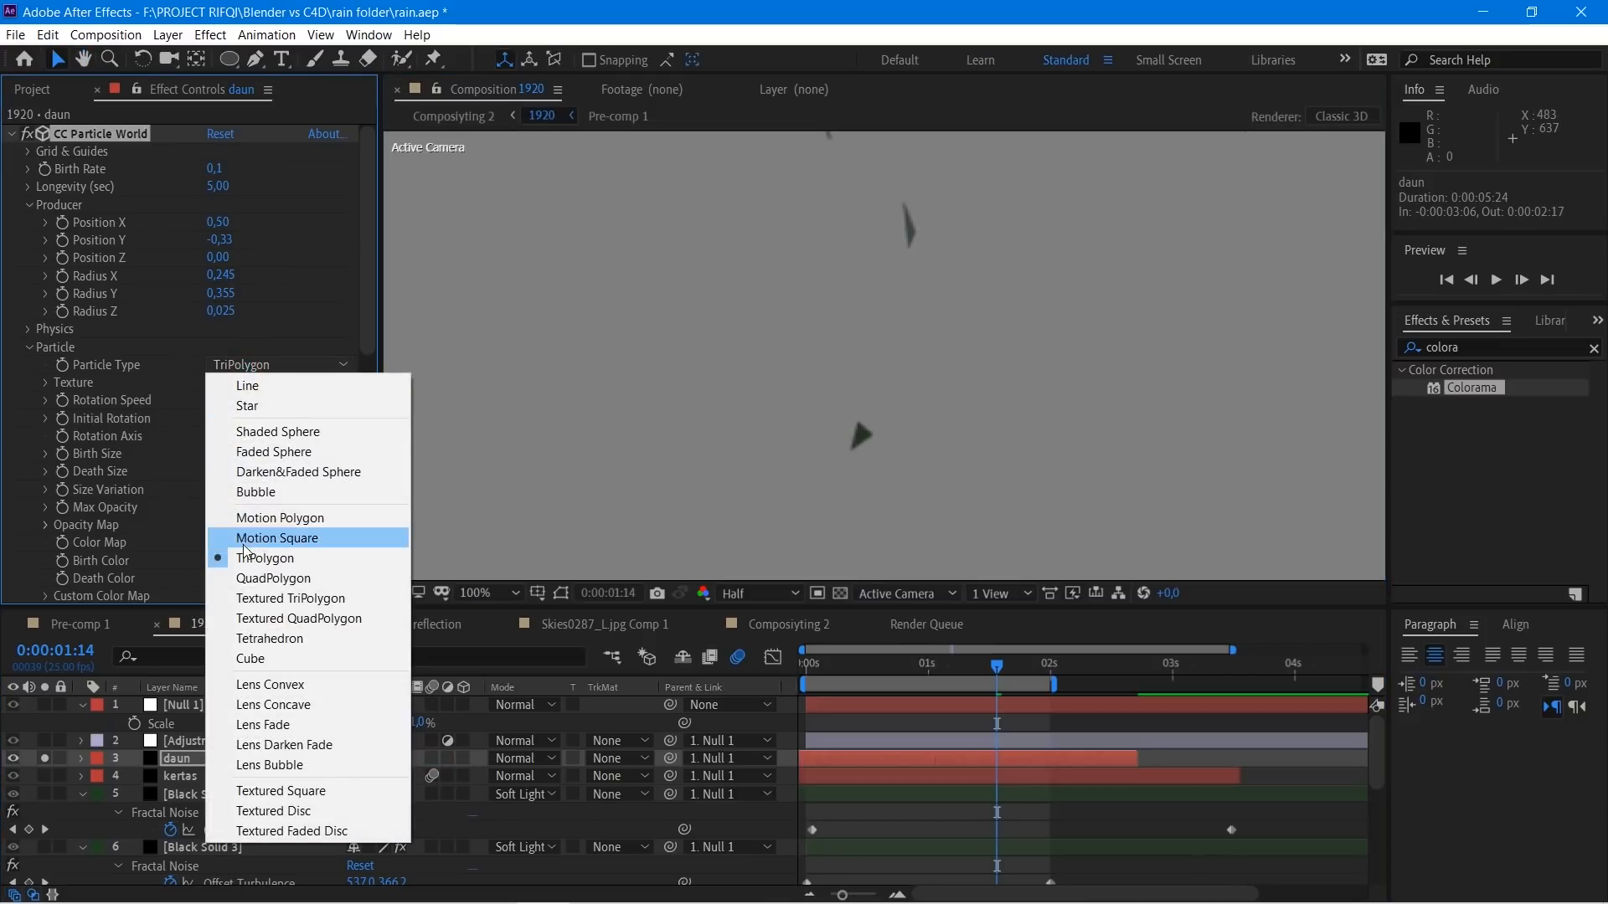
pyautogui.click(148, 524)
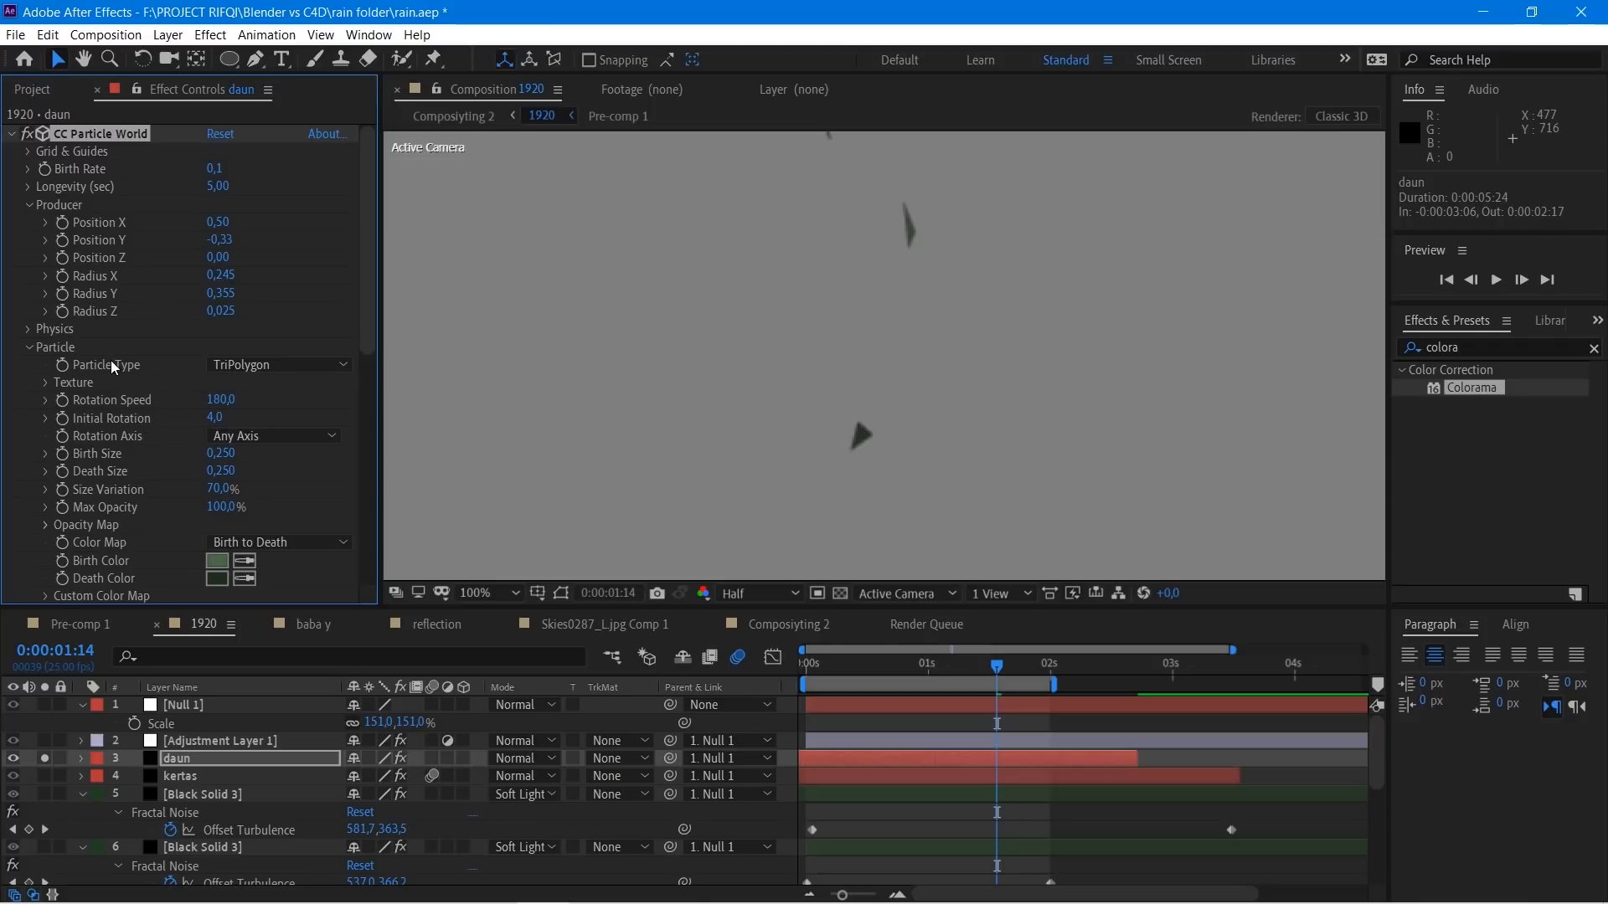
pyautogui.scroll(-1, 110, 360)
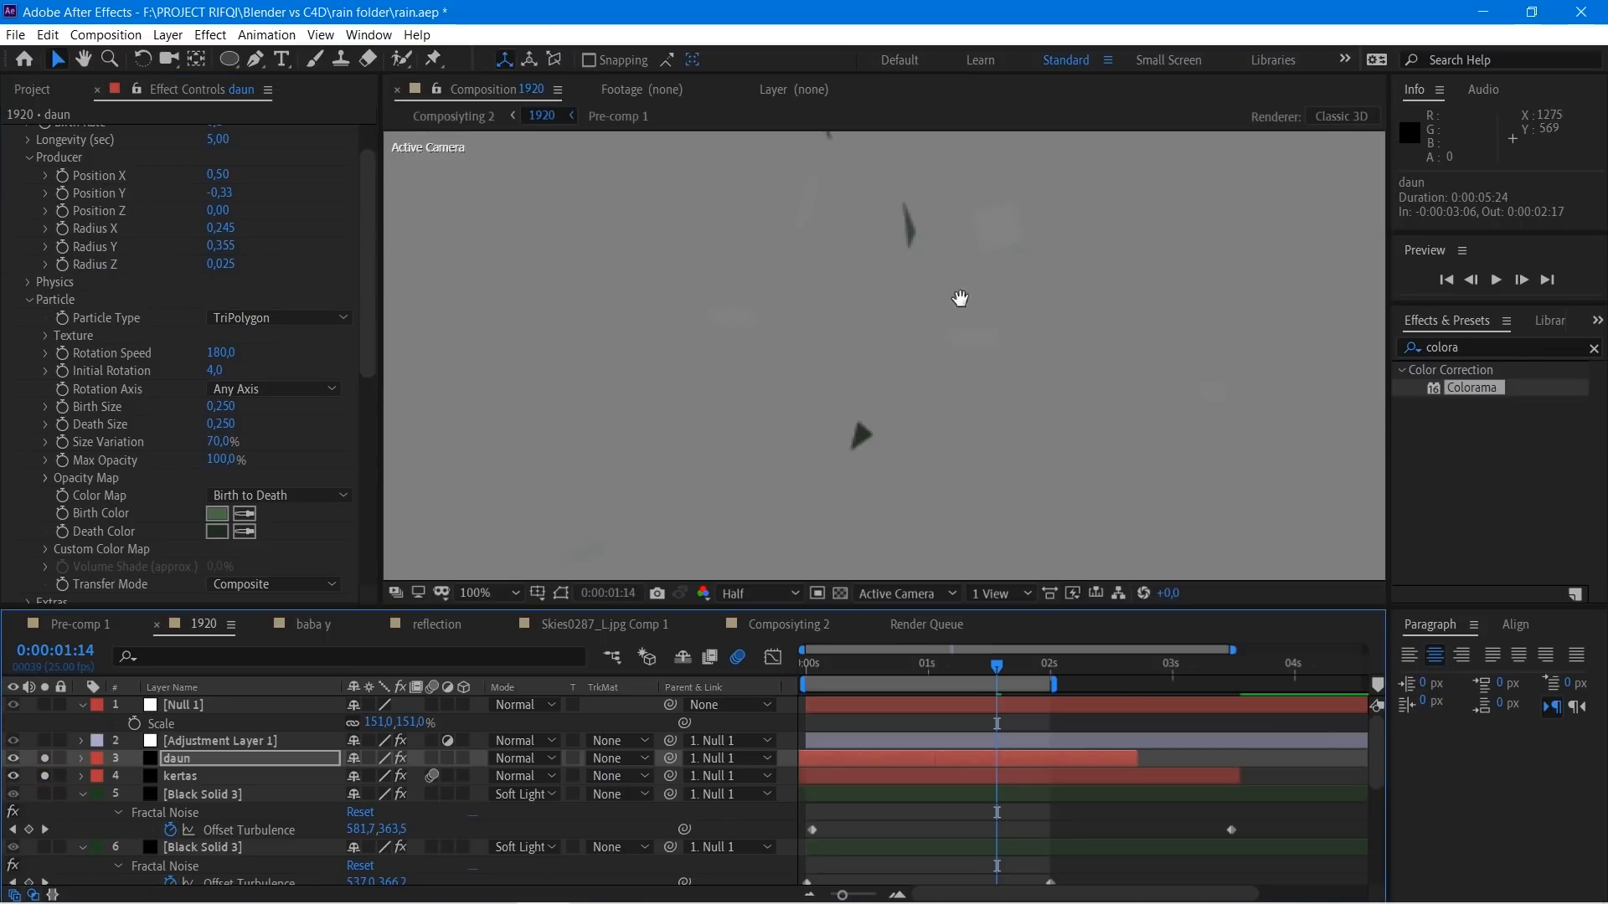
pyautogui.press('space')
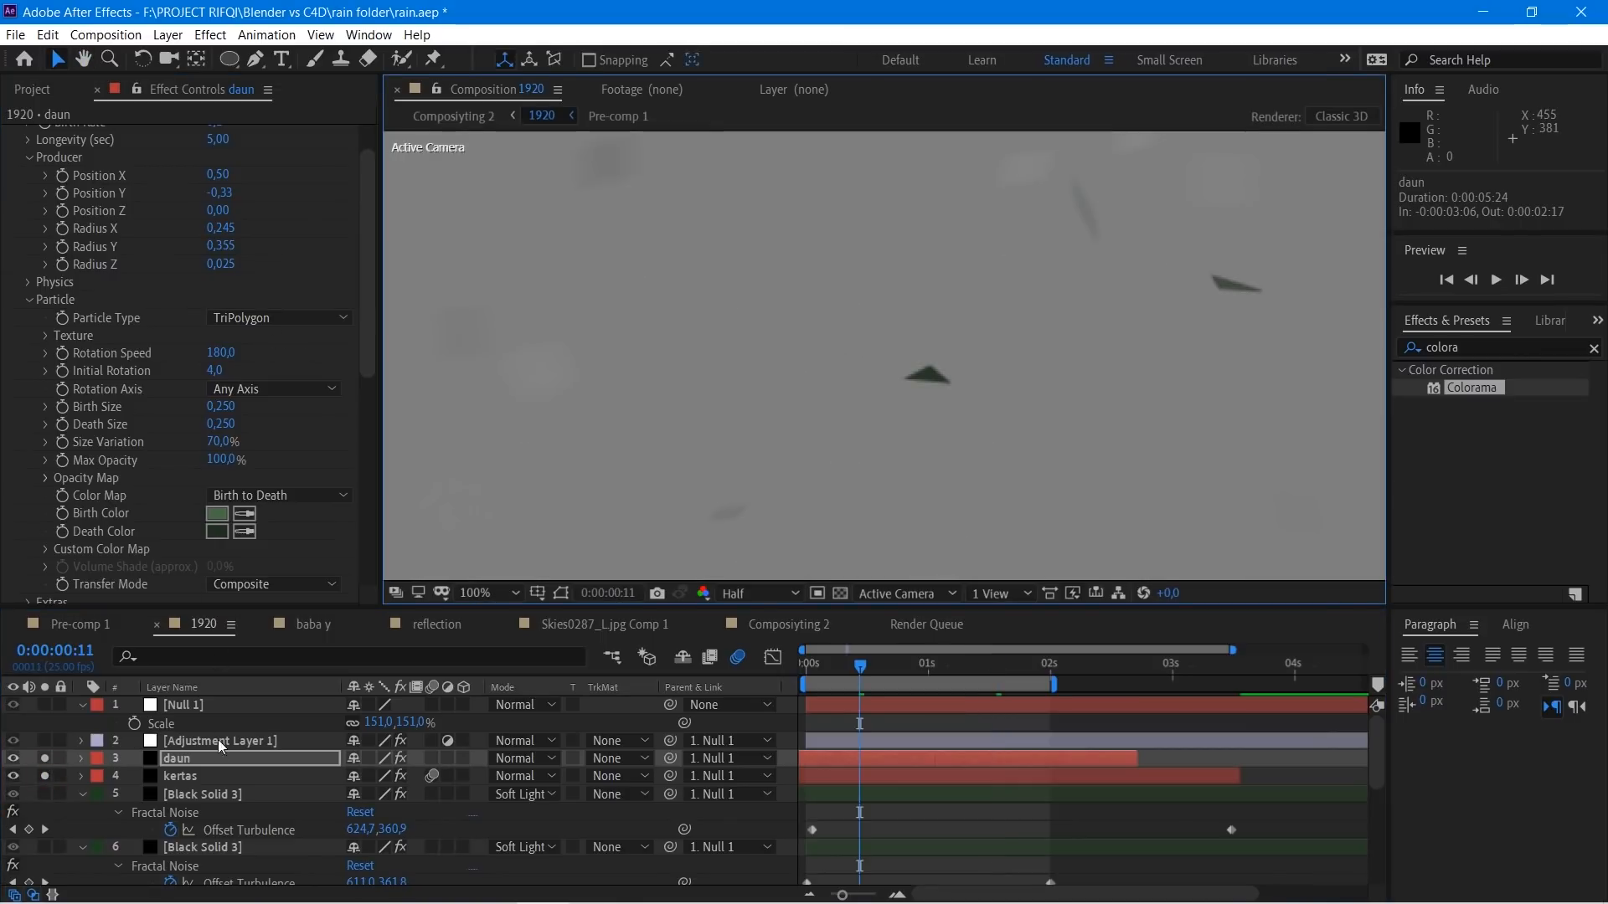
# Step: Inspect the kertas layer's CC Particle World producer, physics and particle type settings and how its particles look in the composition
pyautogui.click(183, 775)
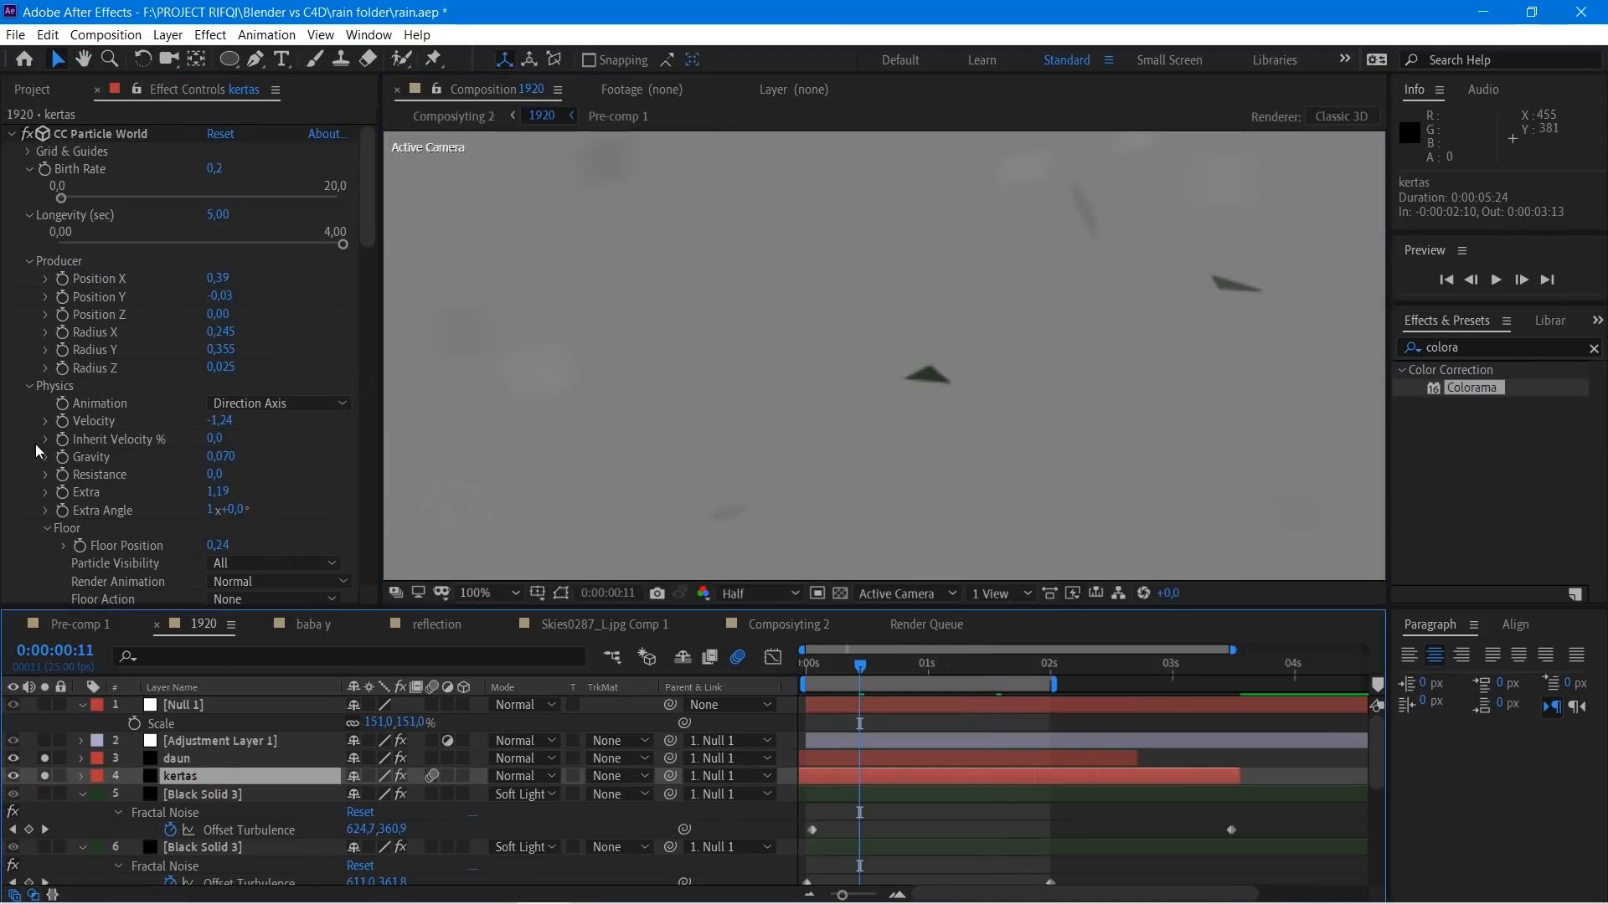
pyautogui.scroll(-4, 35, 446)
pyautogui.scroll(-9, 43, 343)
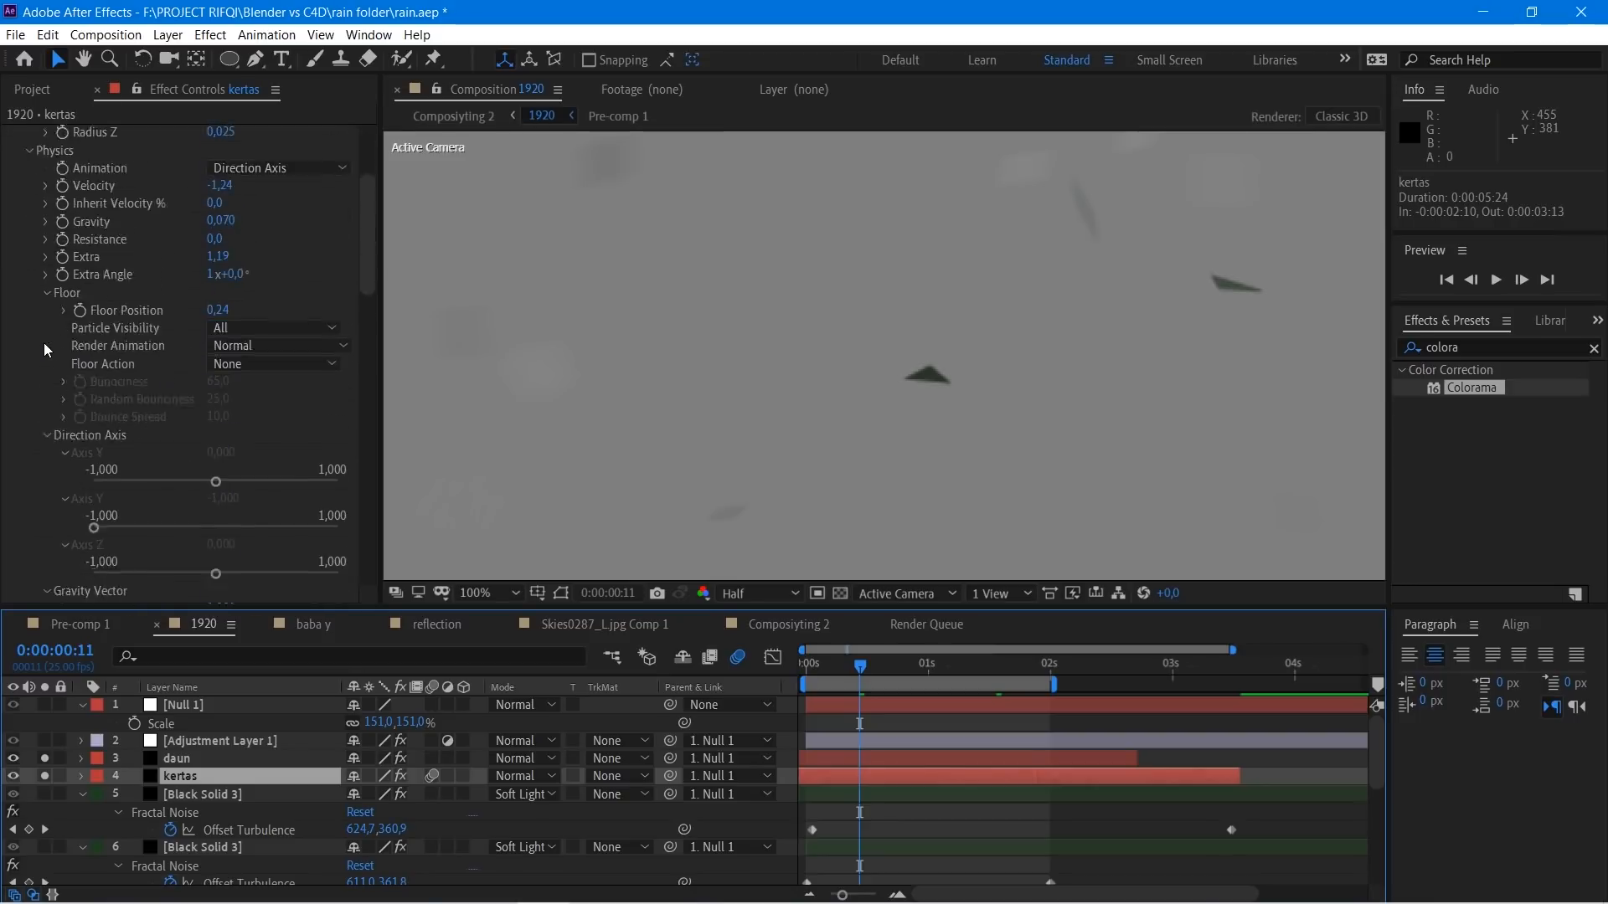
pyautogui.click(249, 307)
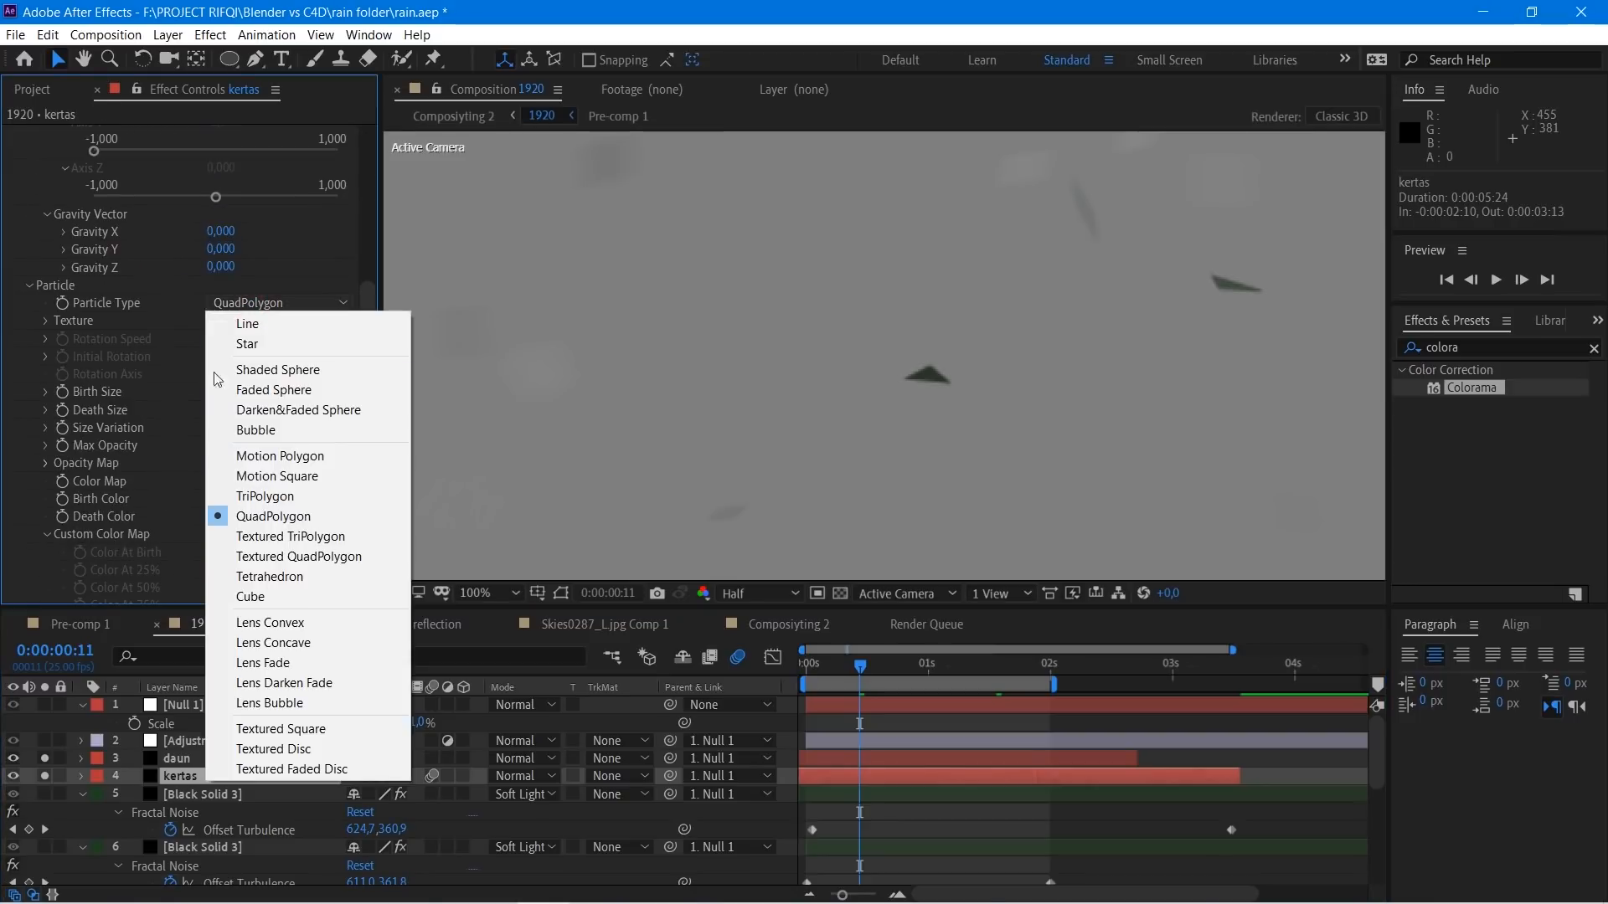
pyautogui.click(884, 333)
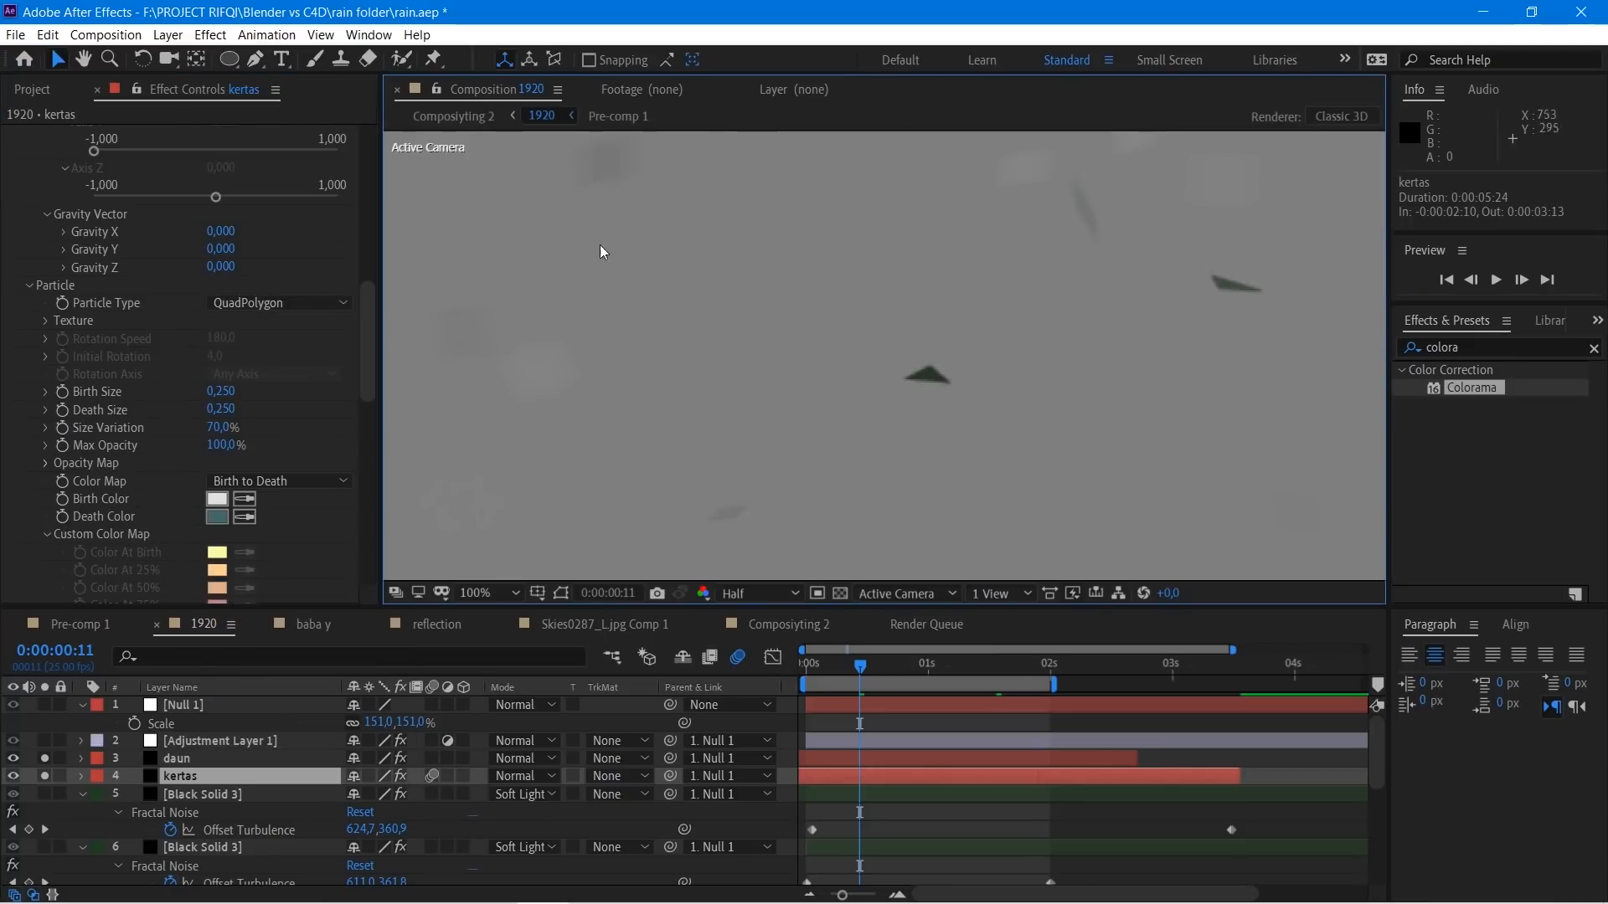
pyautogui.moveTo(634, 146); pyautogui.dragTo(710, 344)
pyautogui.scroll(10, 109, 394)
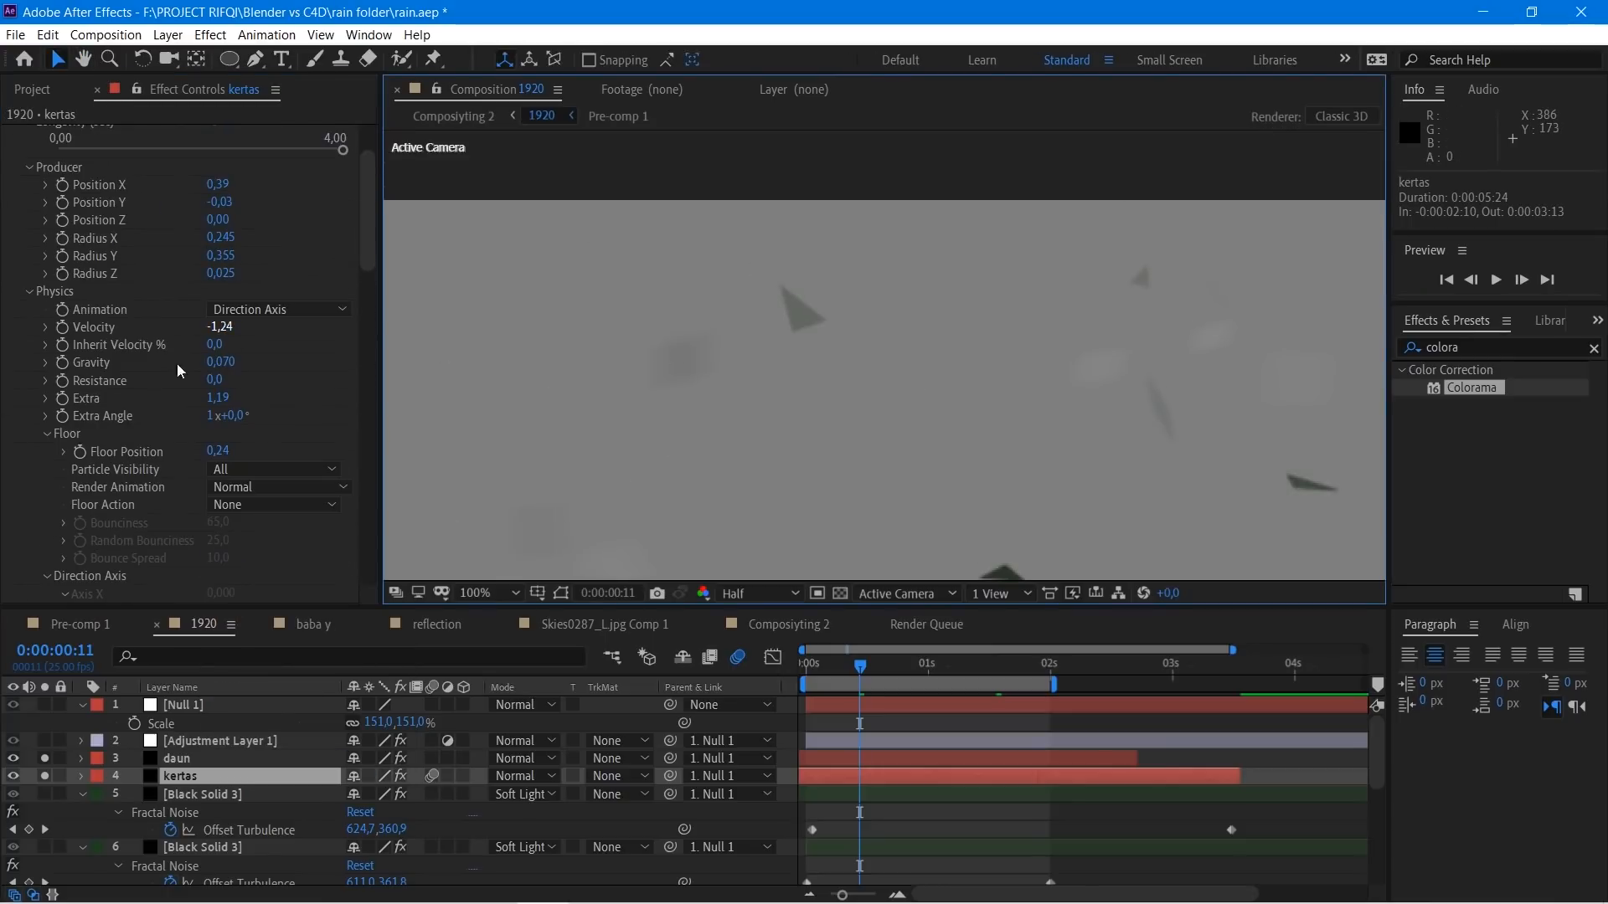
pyautogui.scroll(-2, 871, 343)
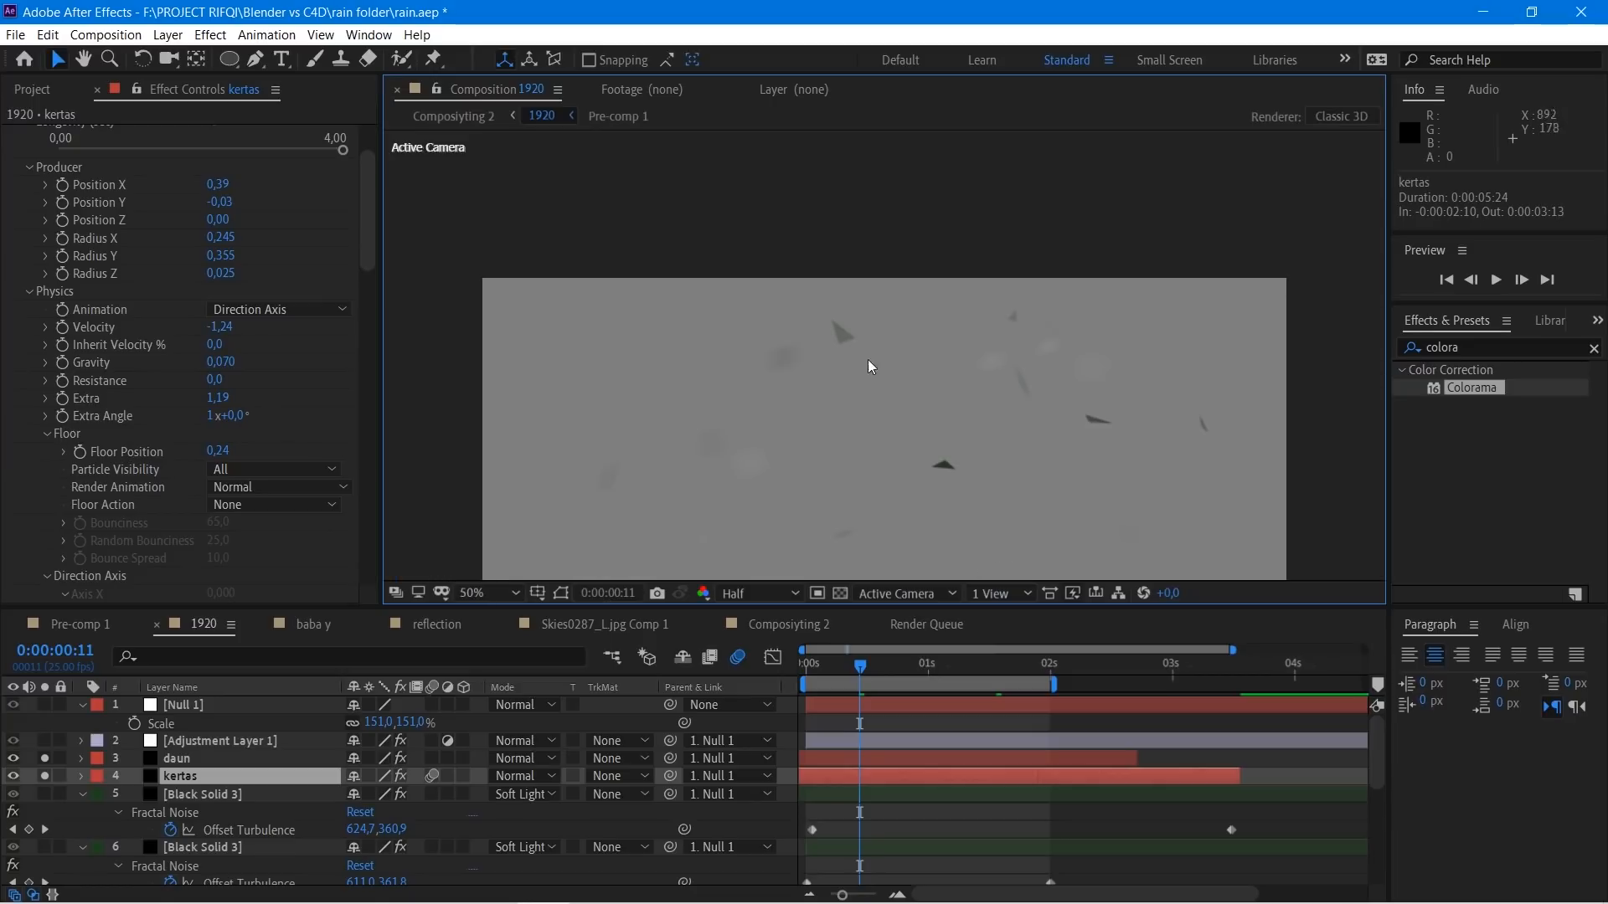
pyautogui.scroll(-5, 868, 359)
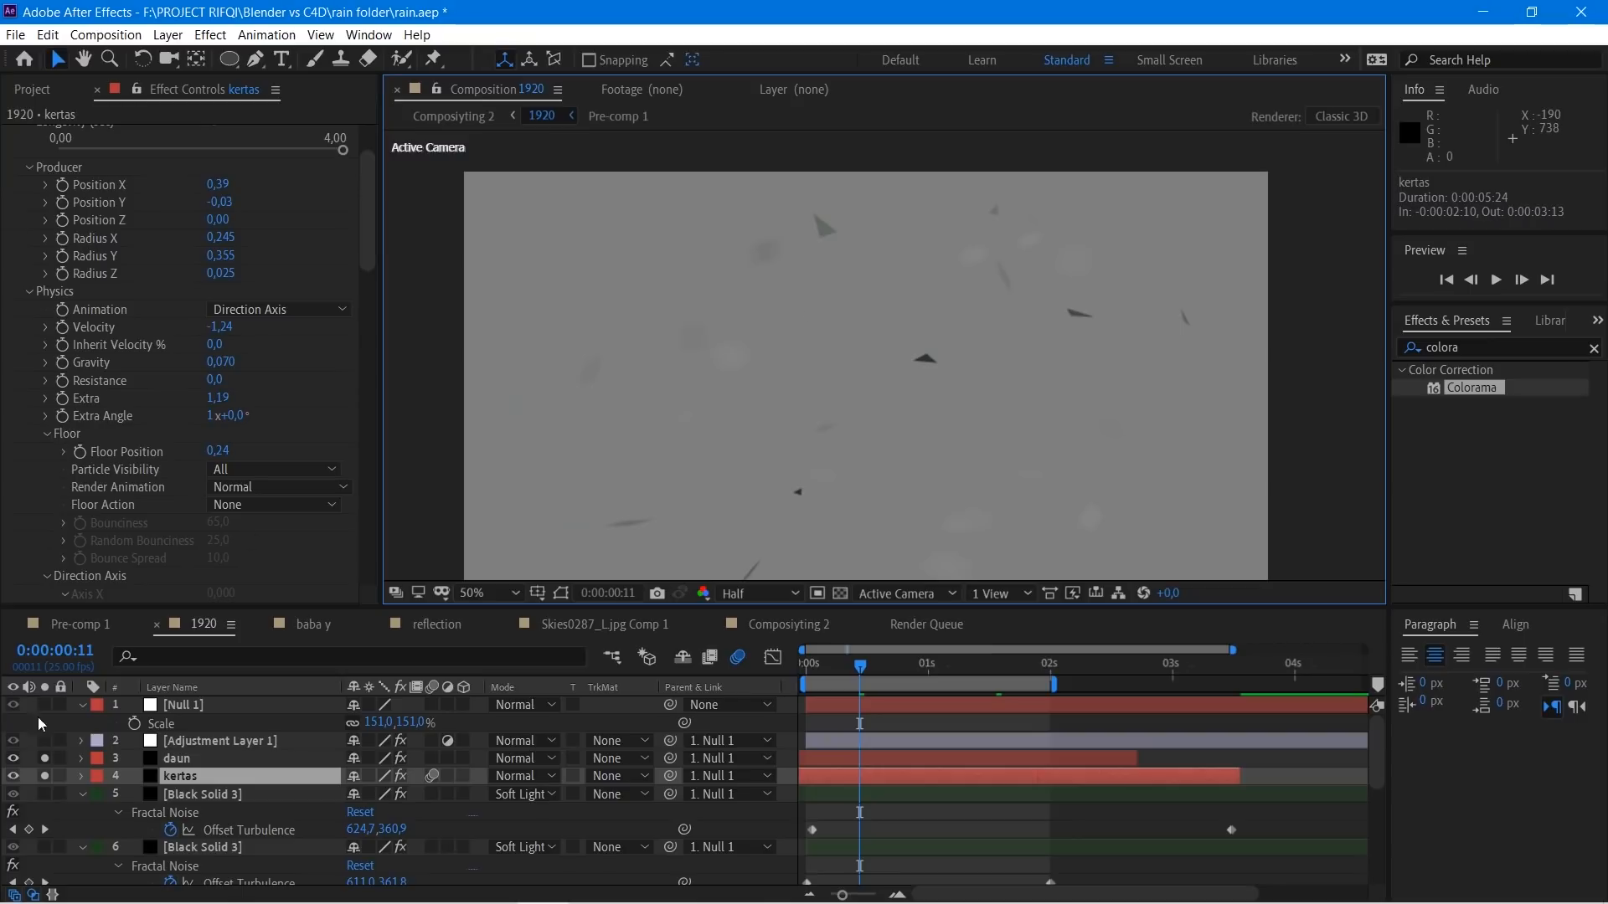
# Step: Unsolo the daun and kertas layers and turn the daun layer's motion blur back on
pyautogui.click(45, 758)
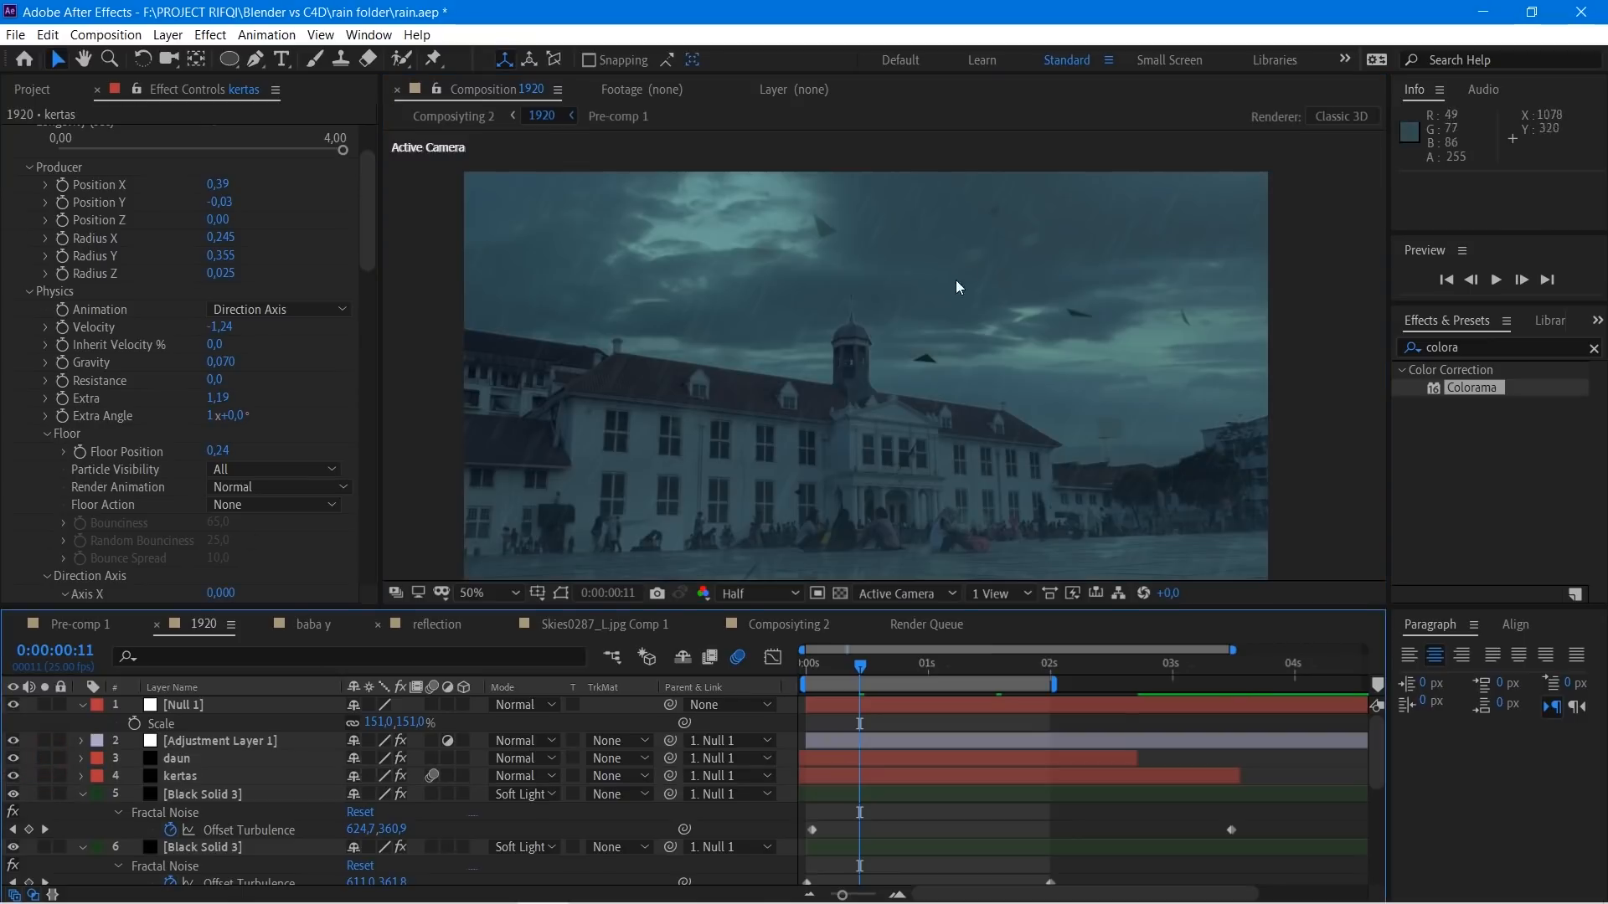
pyautogui.moveTo(940, 377); pyautogui.dragTo(935, 360)
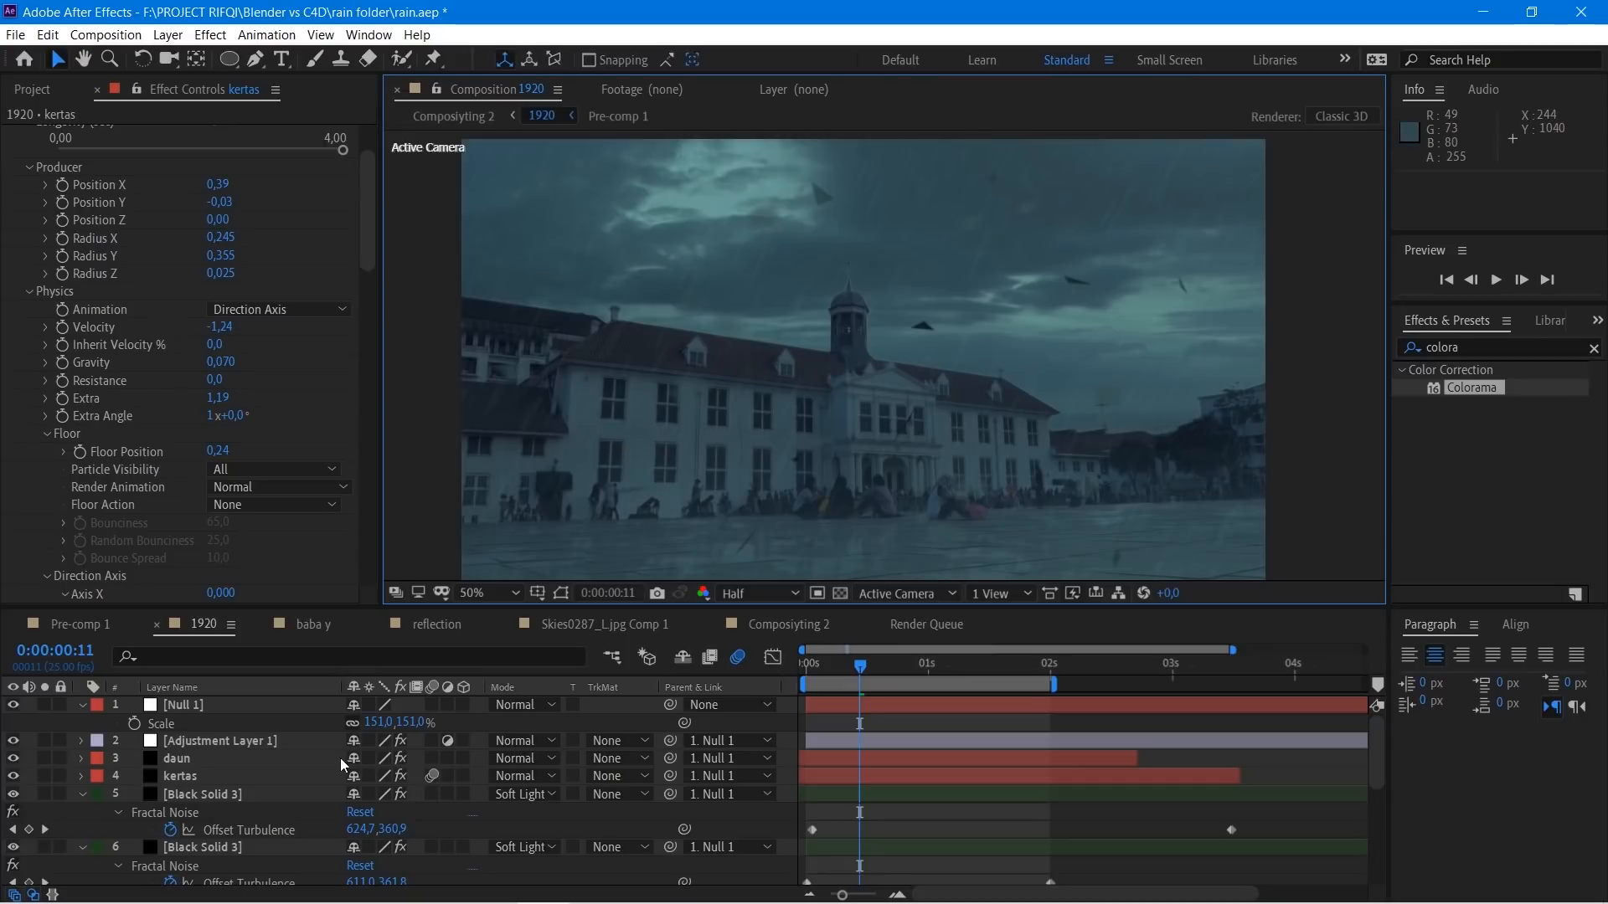
pyautogui.click(432, 758)
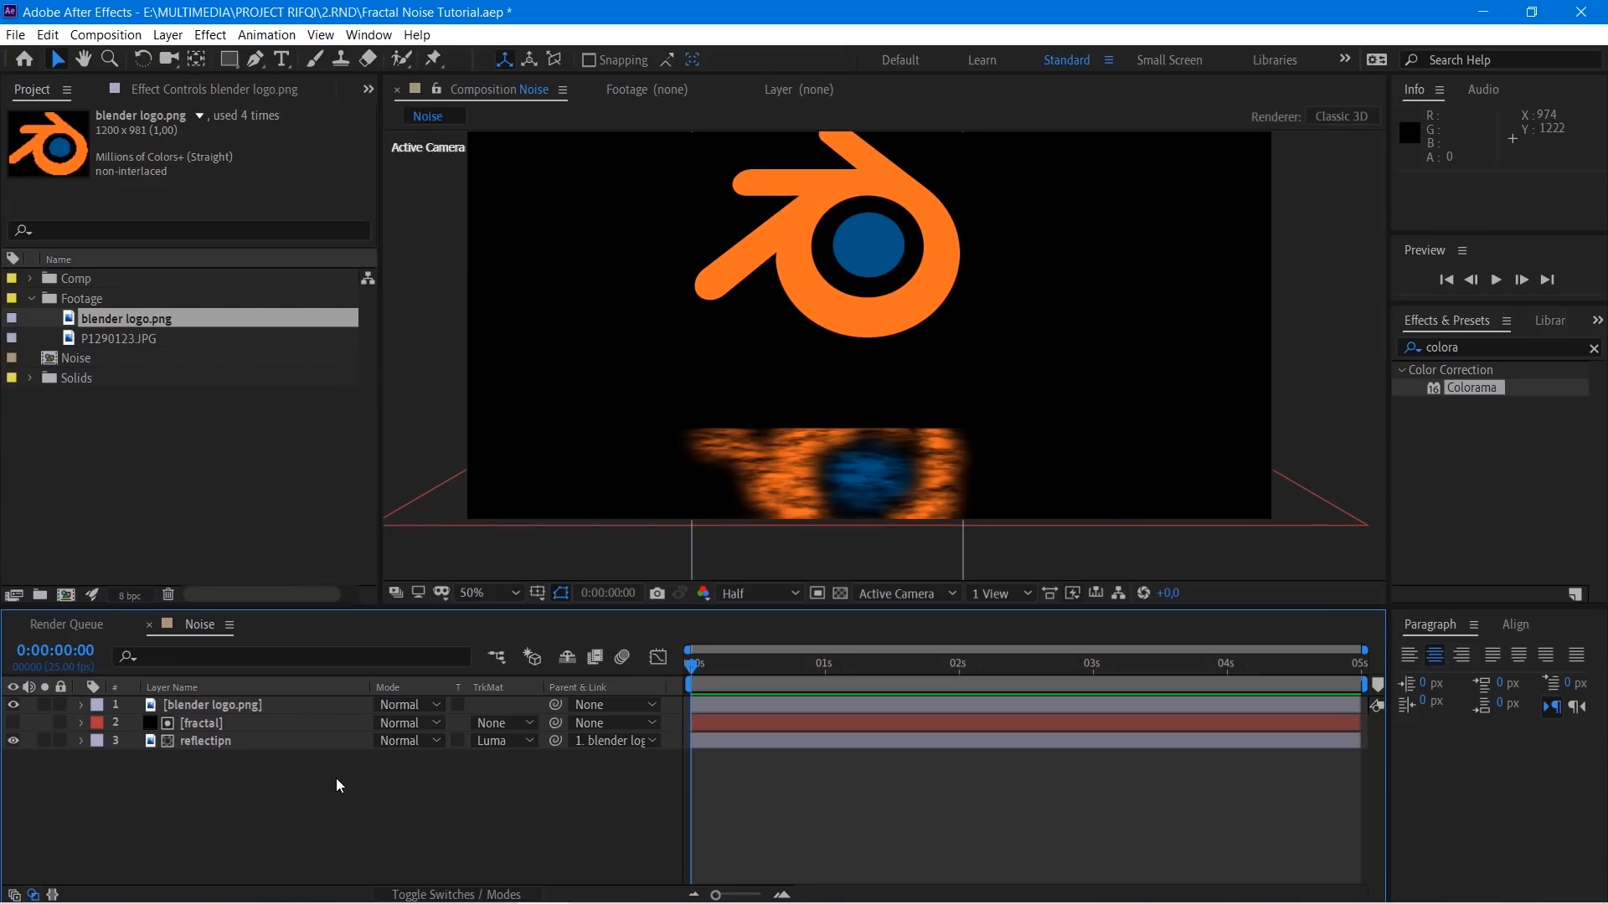
# Step: In the Fractal Noise Tutorial project, delete all layers from the Noise composition and create a new solid named Nebula
pyautogui.moveTo(368, 870); pyautogui.dragTo(150, 702)
pyautogui.press('Delete')
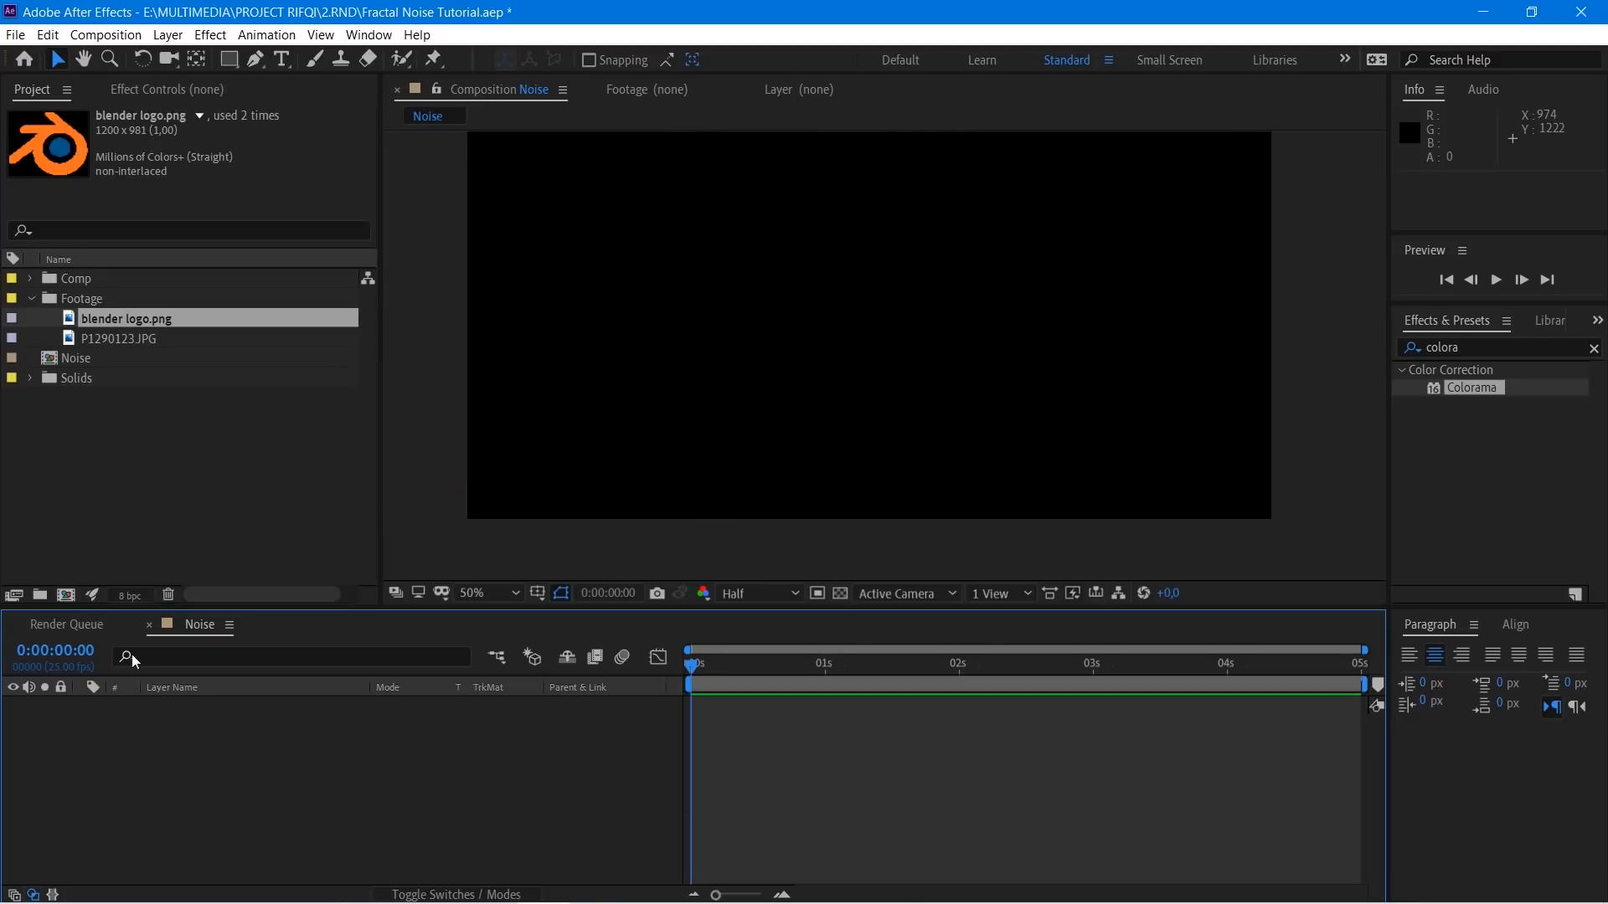
pyautogui.hotkey('ctrl', 'y')
pyautogui.write('Nebula')
pyautogui.press('Return')
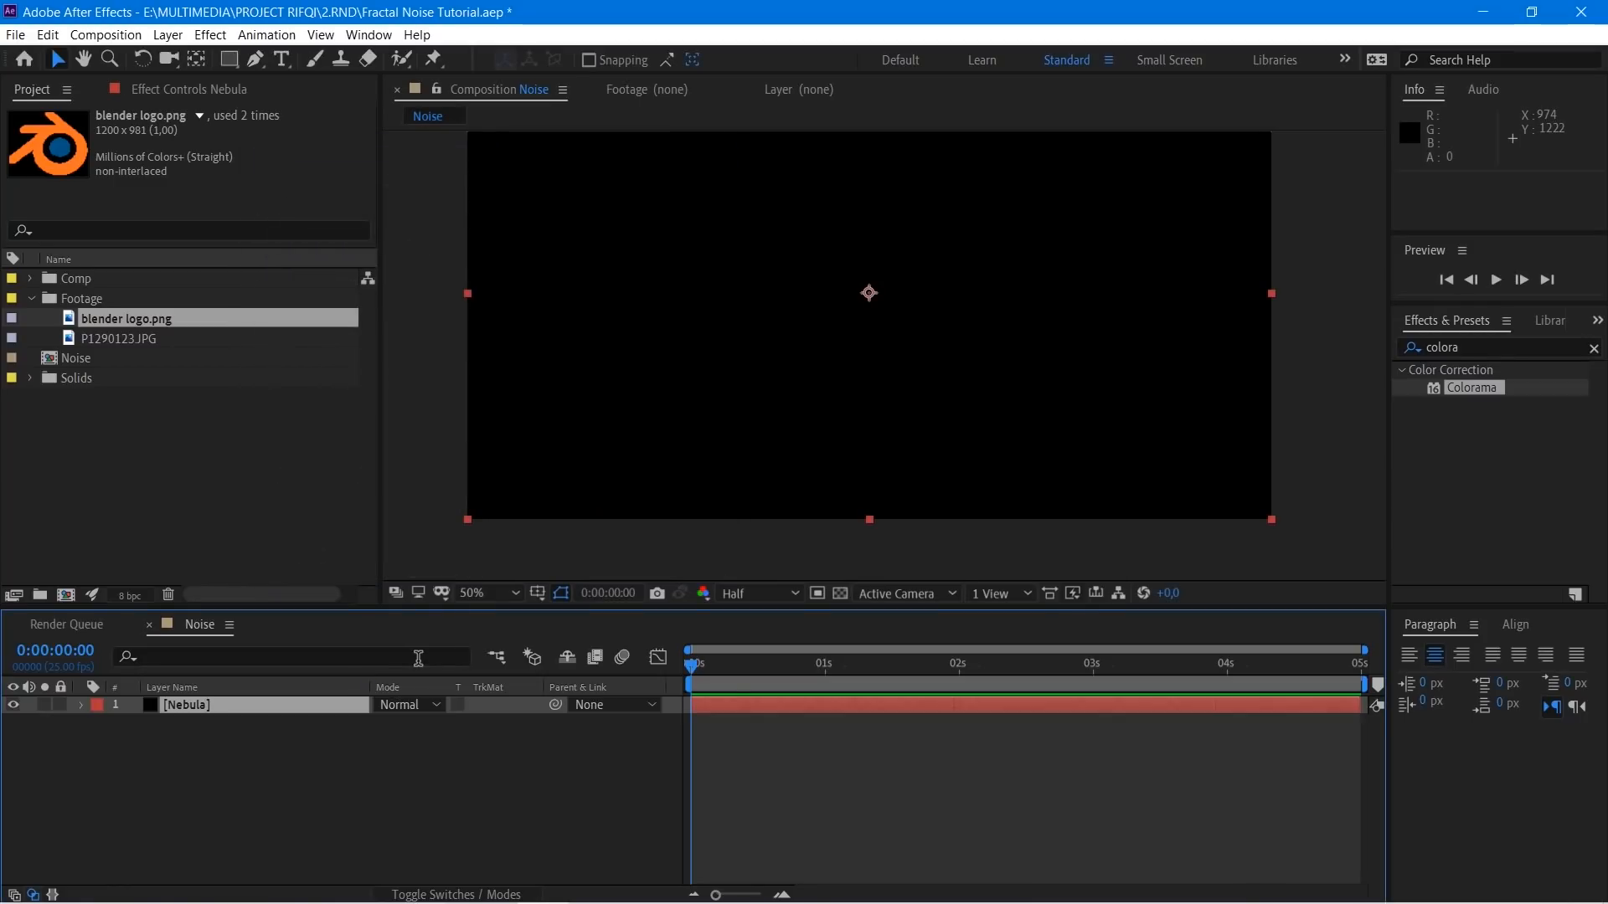
# Step: Apply Fractal Noise to the Nebula solid and set its fractal type to Dynamic Progressive
pyautogui.hotkey('ctrl', 'space')
pyautogui.write('fra')
pyautogui.click(367, 739)
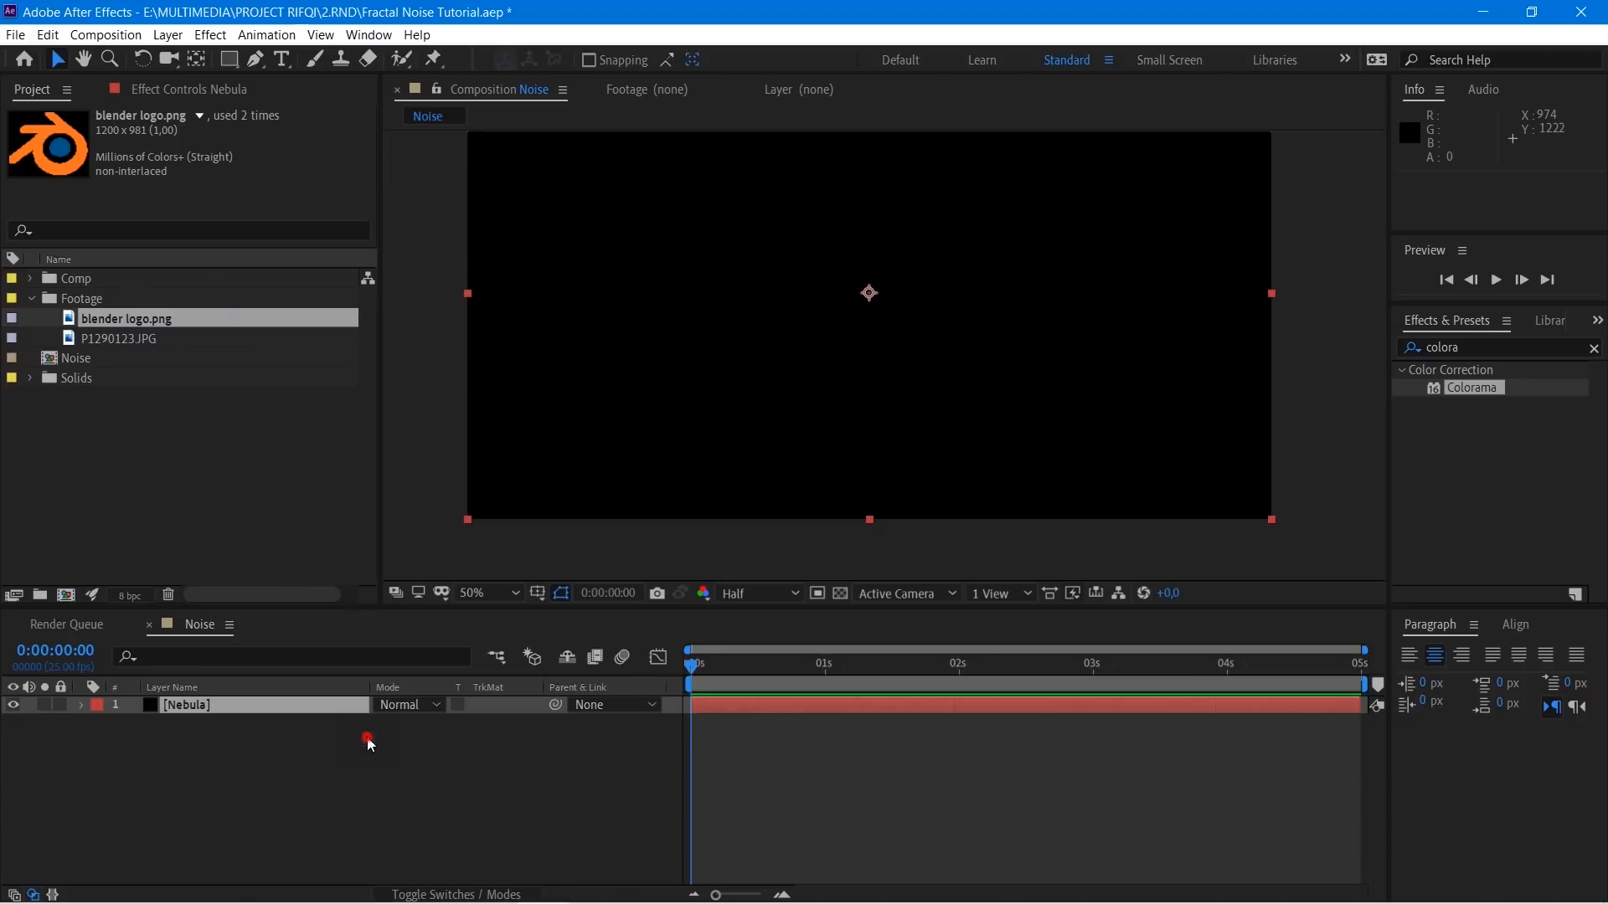
pyautogui.click(243, 153)
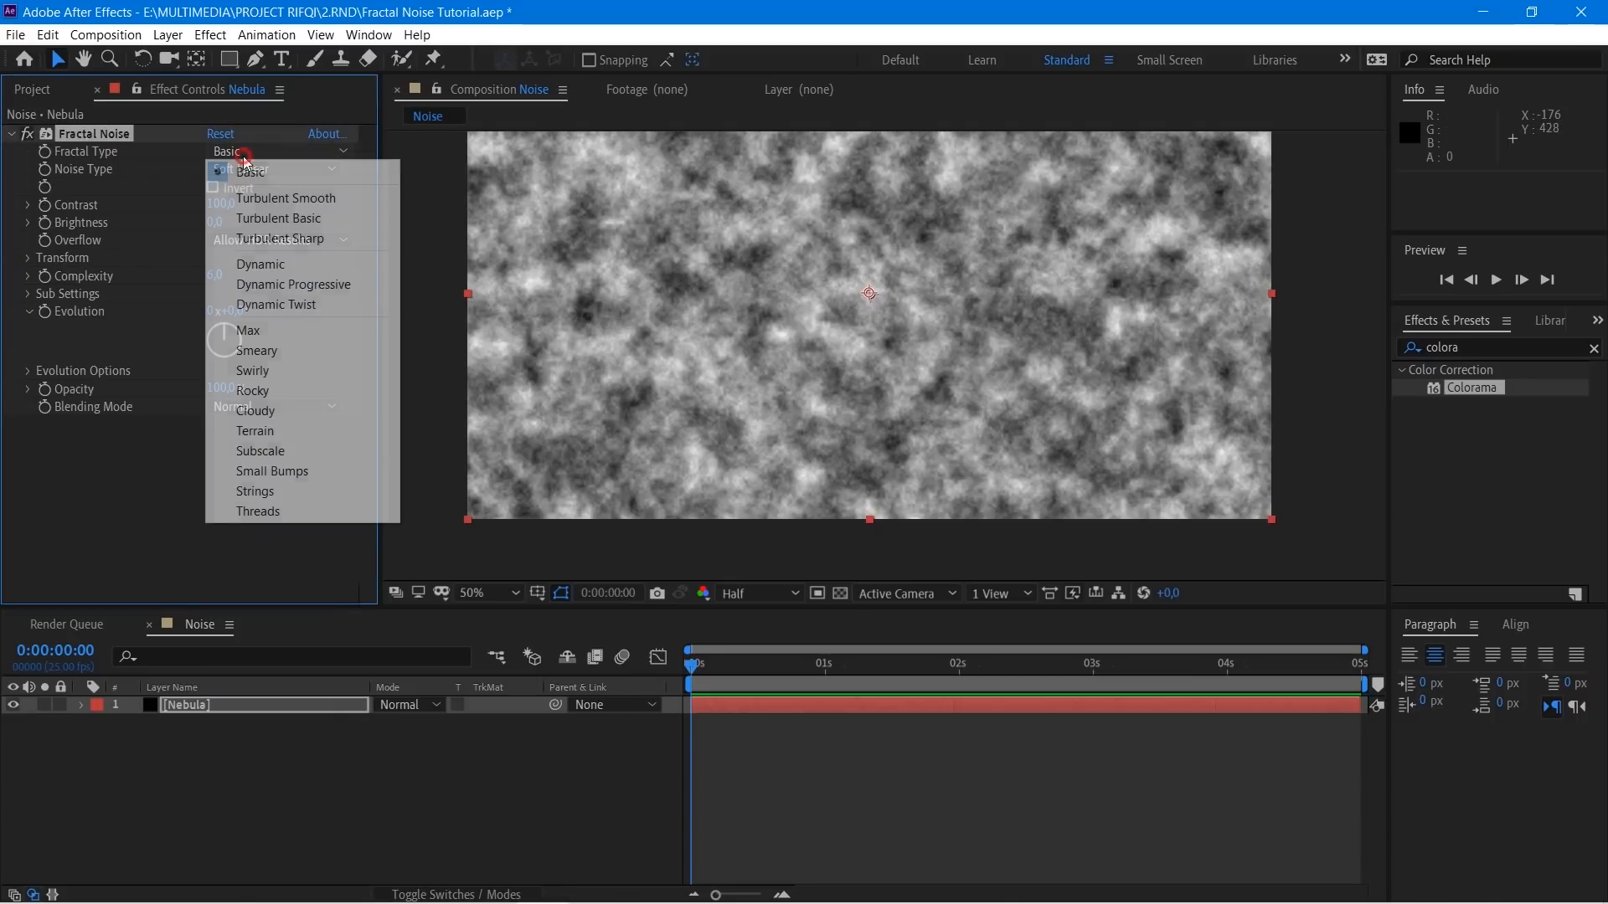
pyautogui.click(293, 284)
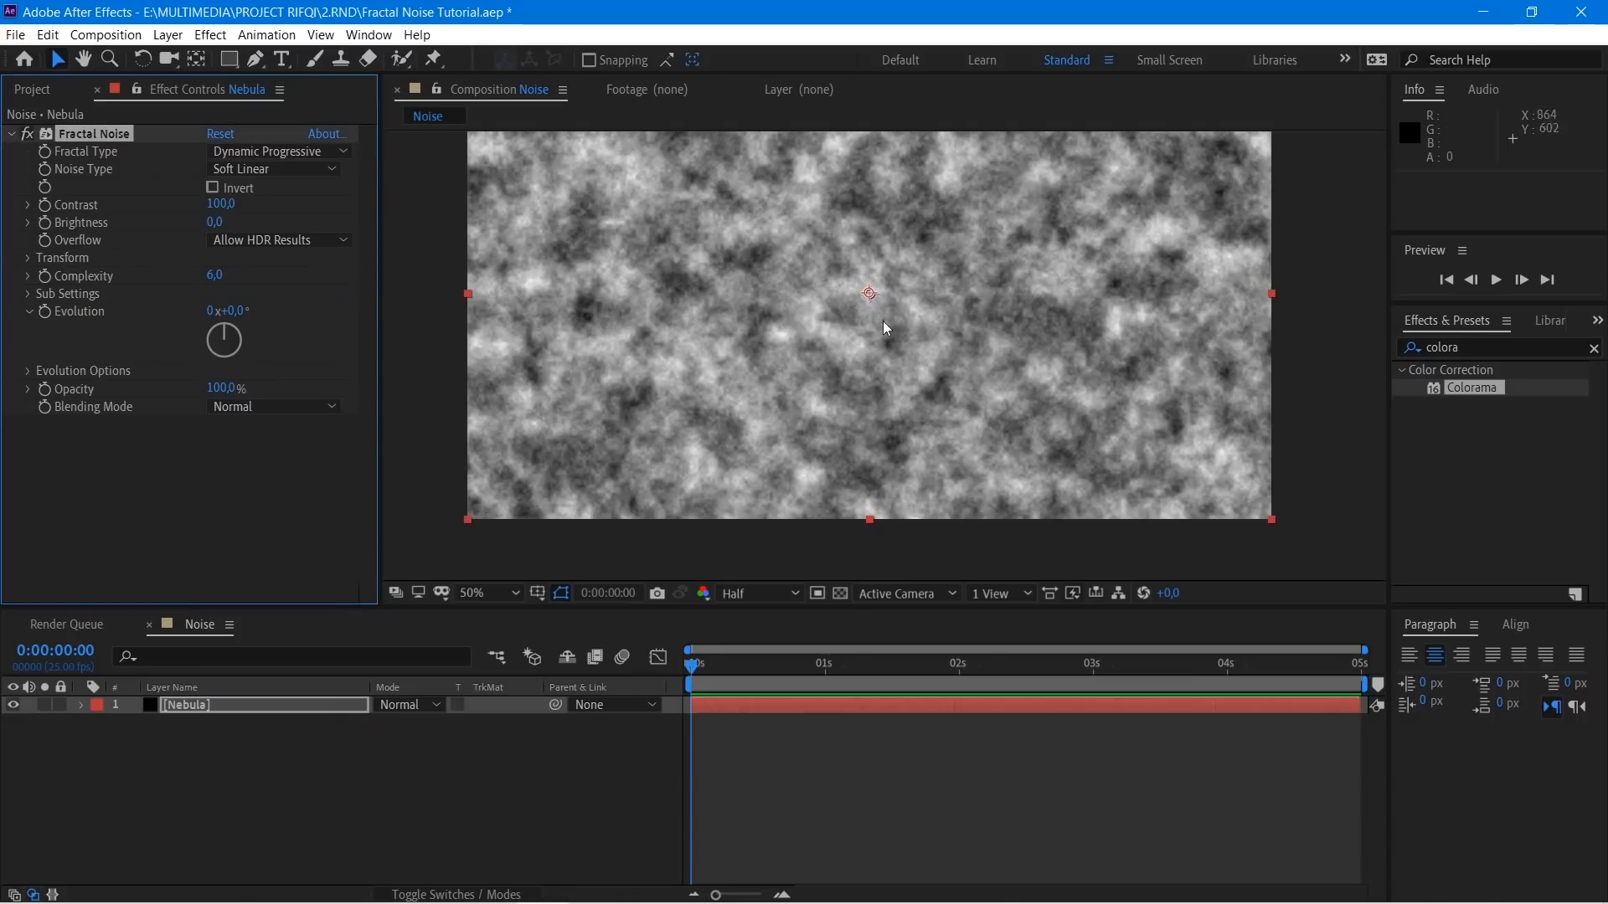
pyautogui.moveTo(907, 290); pyautogui.dragTo(912, 314)
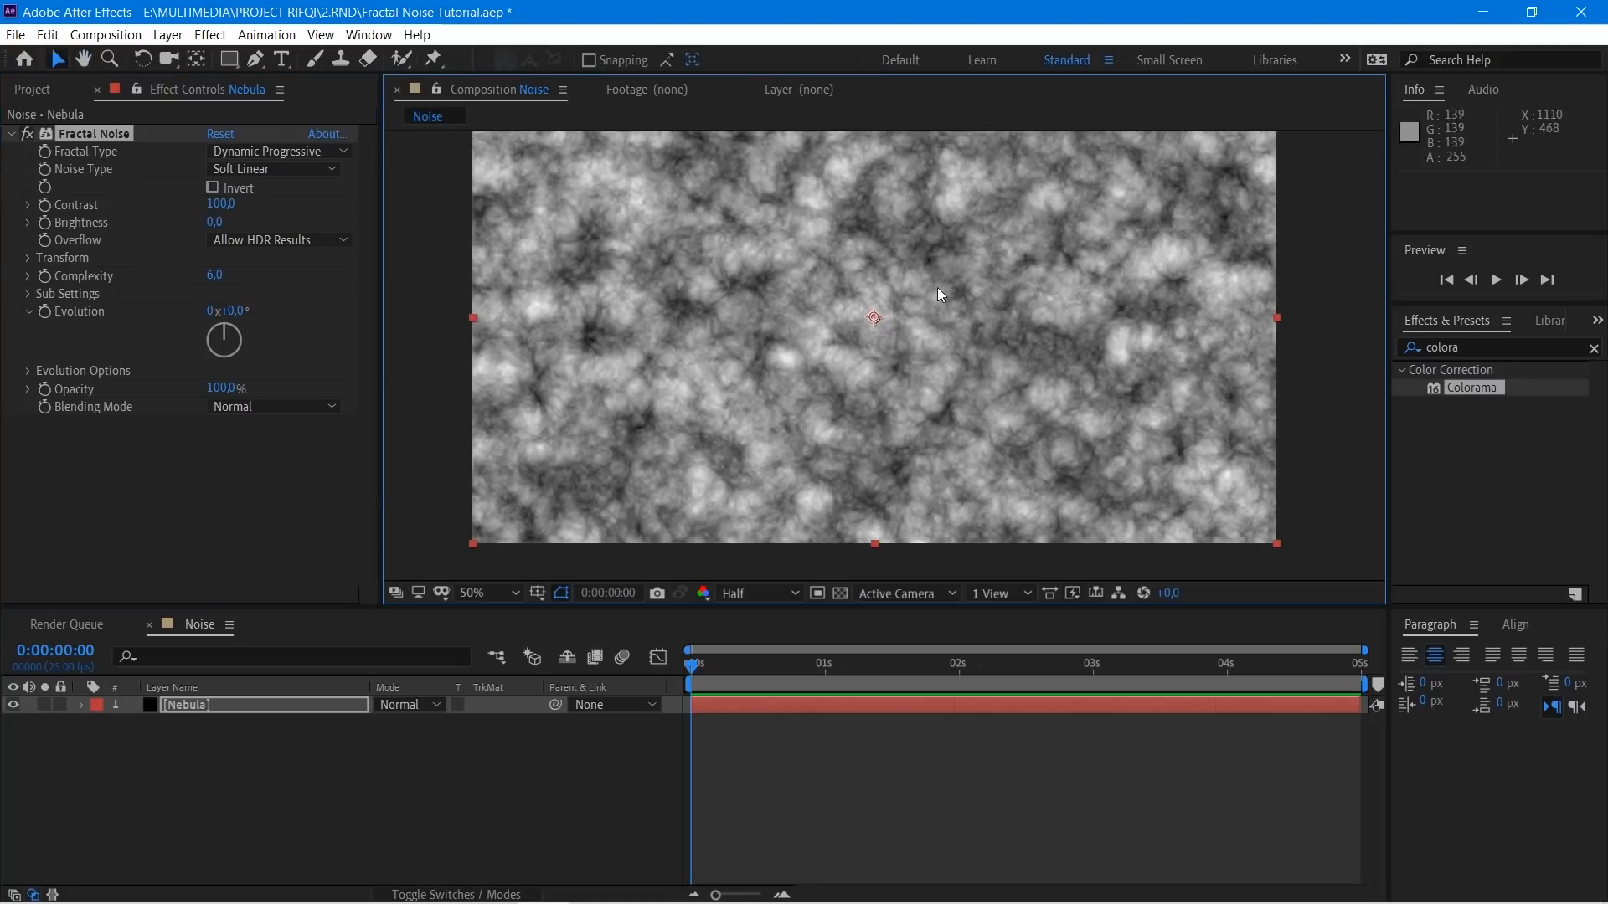
# Step: Set the Nebula layer's Fractal Noise complexity to 10, contrast to 174 and brightness to -12
pyautogui.press('.')
pyautogui.moveTo(215, 276); pyautogui.dragTo(441, 268)
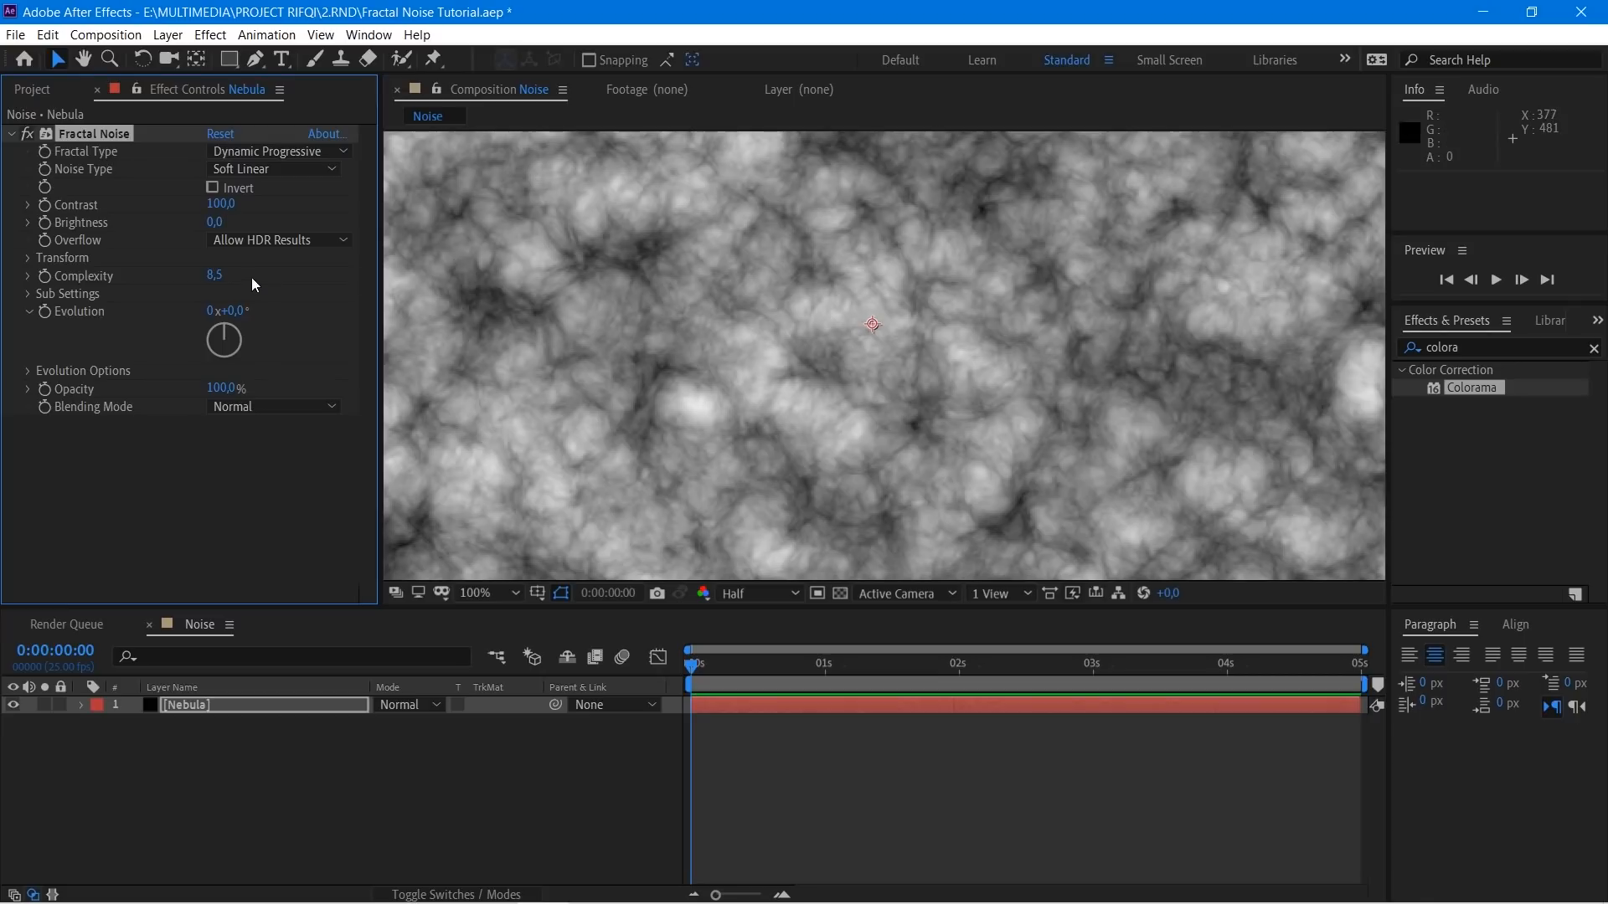
pyautogui.moveTo(240, 274); pyautogui.dragTo(368, 262)
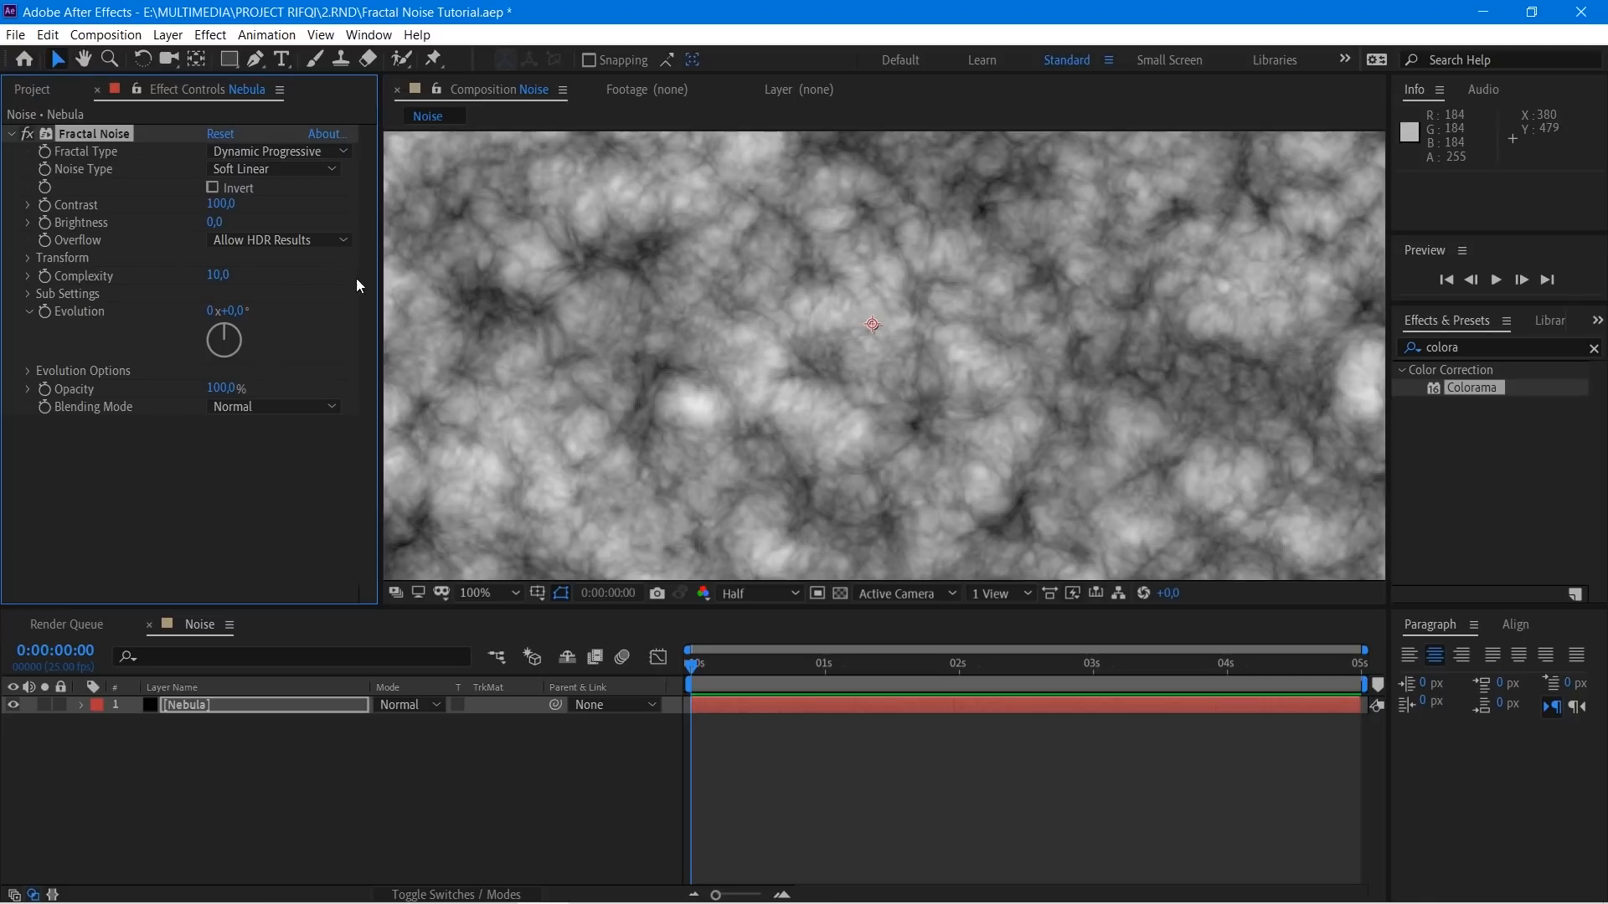
pyautogui.moveTo(215, 207)
pyautogui.mouseDown()
pyautogui.moveTo(296, 201)
pyautogui.moveTo(204, 226)
pyautogui.mouseUp()
pyautogui.scroll(-2, 891, 334)
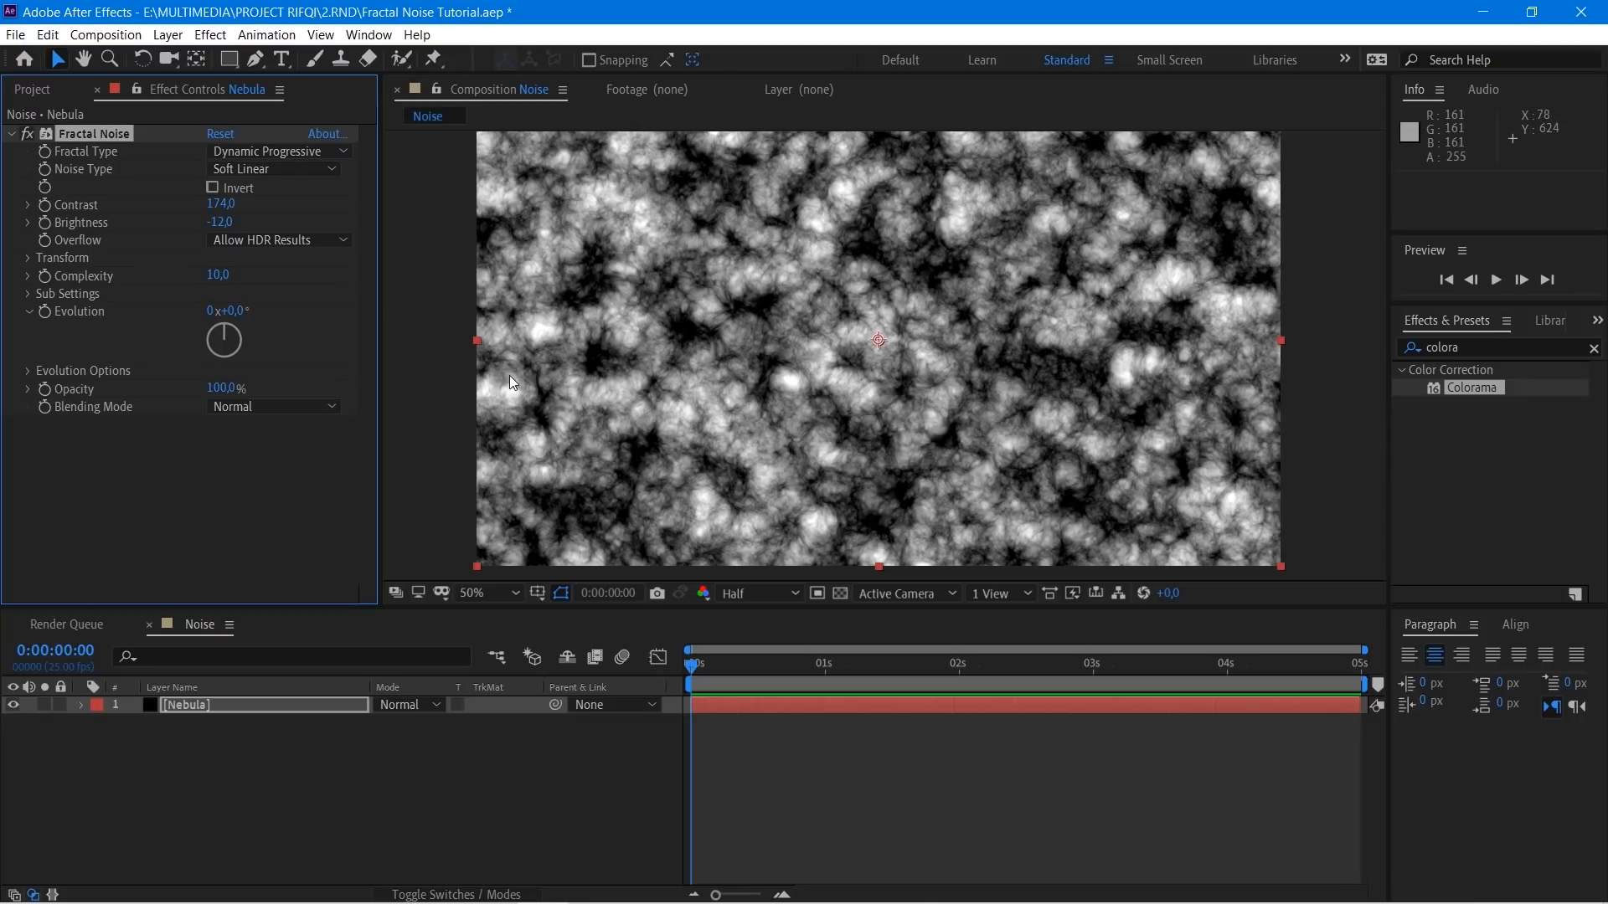
pyautogui.click(254, 62)
pyautogui.click(303, 789)
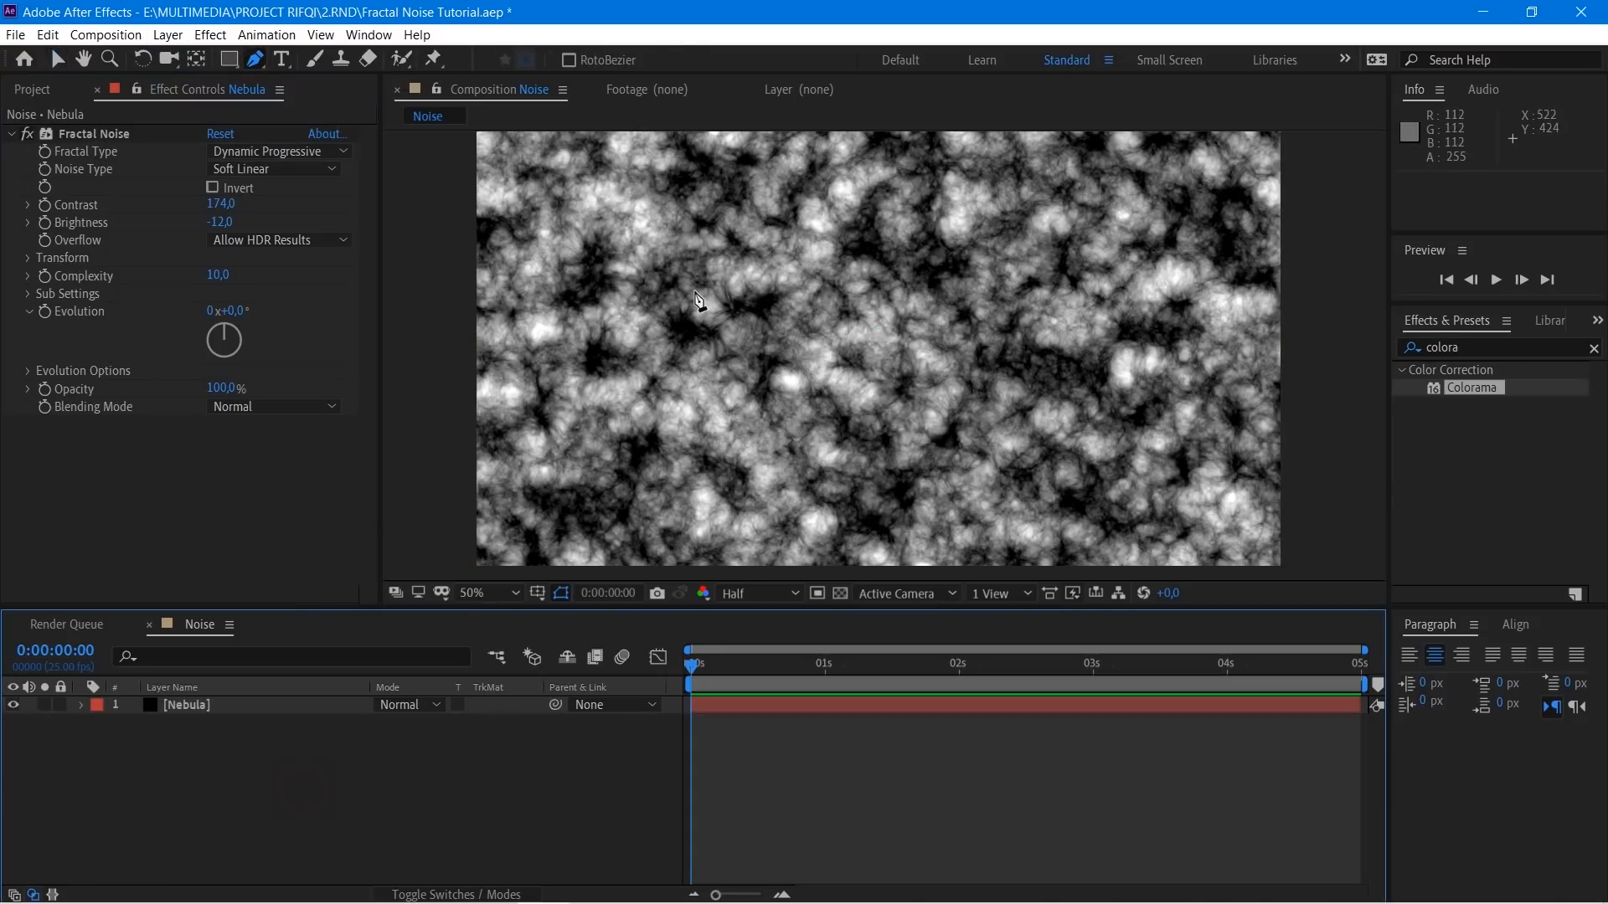
pyautogui.press(',')
pyautogui.click(659, 403)
pyautogui.moveTo(806, 378); pyautogui.dragTo(701, 459)
pyautogui.hotkey('ctrl', 'z')
pyautogui.hotkey('ctrl', 'z')
pyautogui.hotkey('ctrl', 'z')
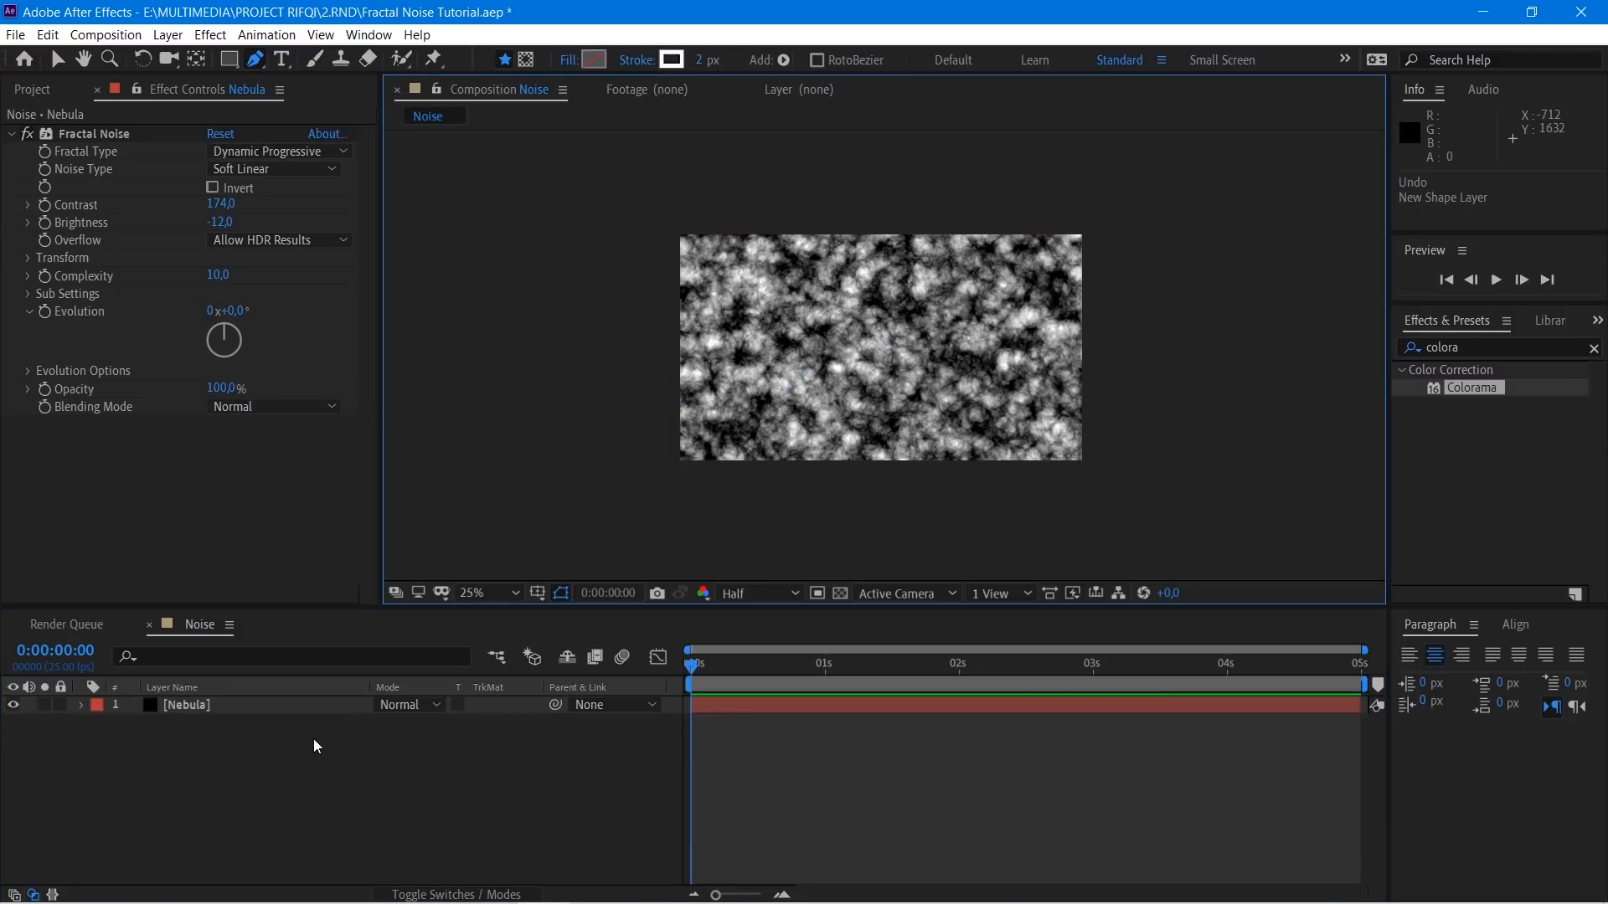
# Step: Draw a closed, curved six-point mask on the Nebula layer with the Pen tool, enclosing the upper-left part of the frame
pyautogui.click(201, 708)
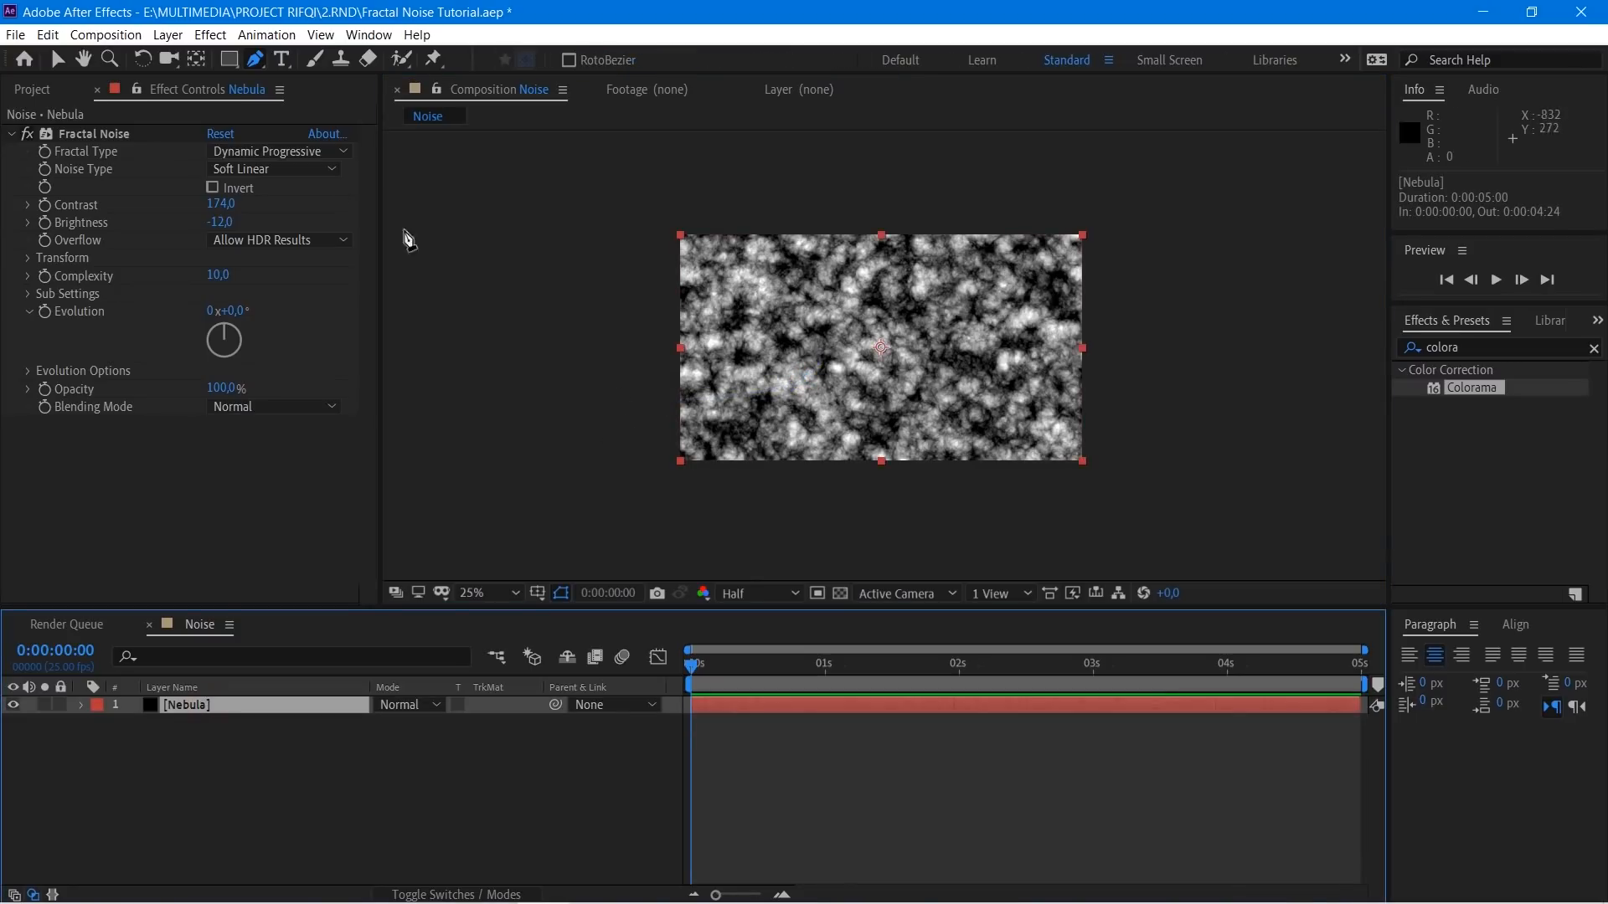
pyautogui.click(671, 426)
pyautogui.moveTo(721, 404); pyautogui.dragTo(751, 389)
pyautogui.moveTo(832, 332); pyautogui.dragTo(853, 272)
pyautogui.moveTo(853, 201); pyautogui.dragTo(792, 183)
pyautogui.moveTo(718, 170); pyautogui.dragTo(701, 171)
pyautogui.click(616, 182)
pyautogui.click(671, 426)
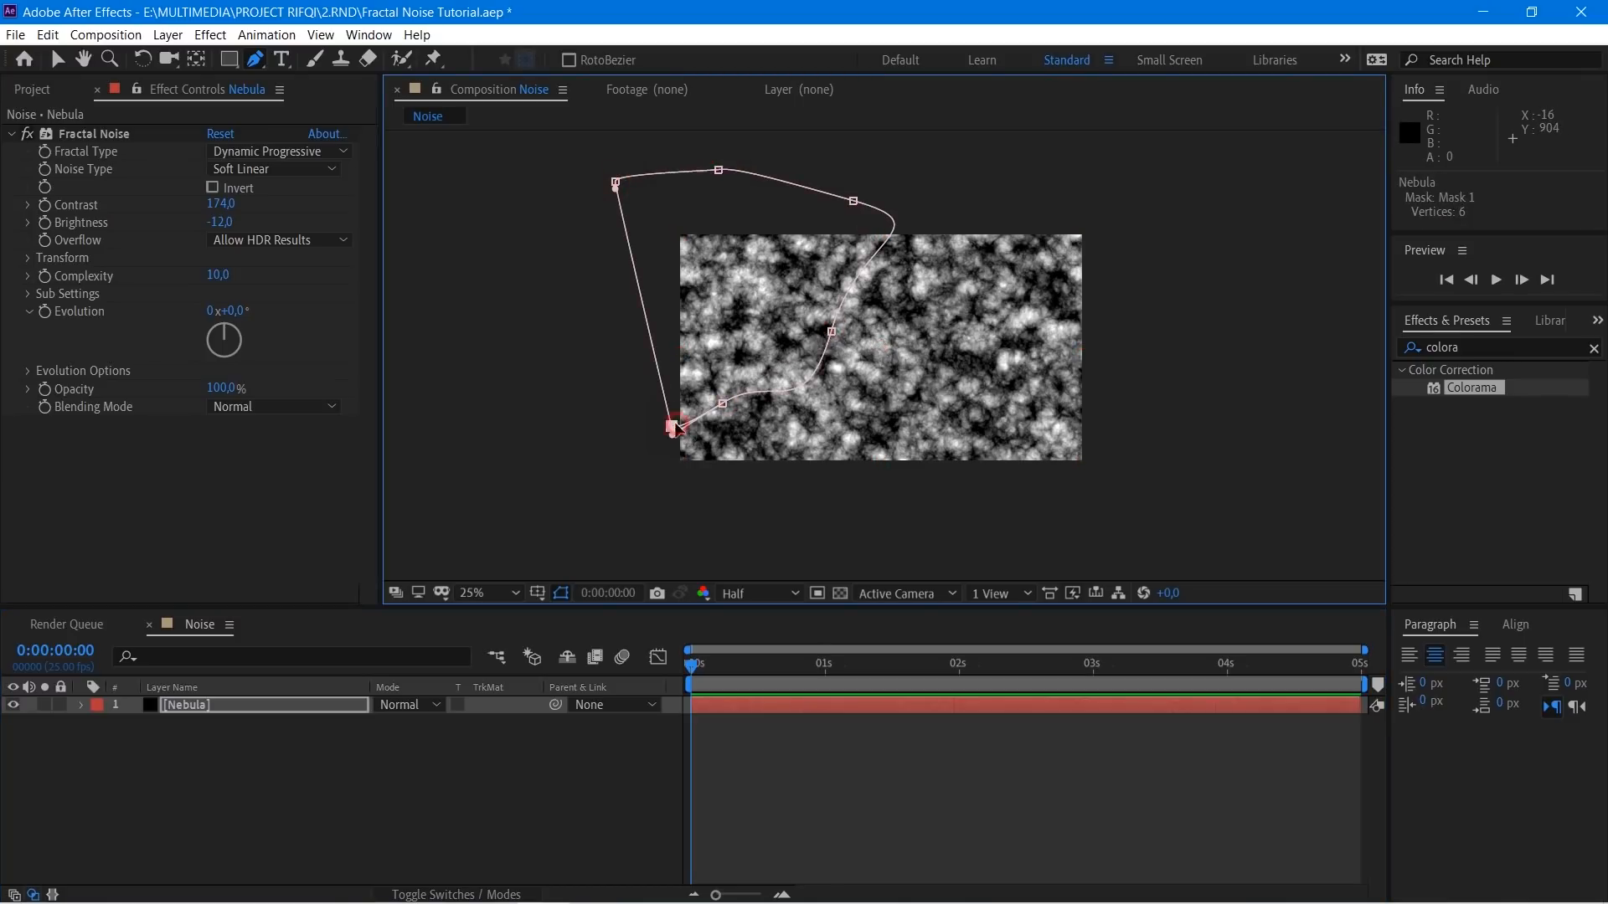
pyautogui.click(854, 871)
pyautogui.scroll(2, 852, 307)
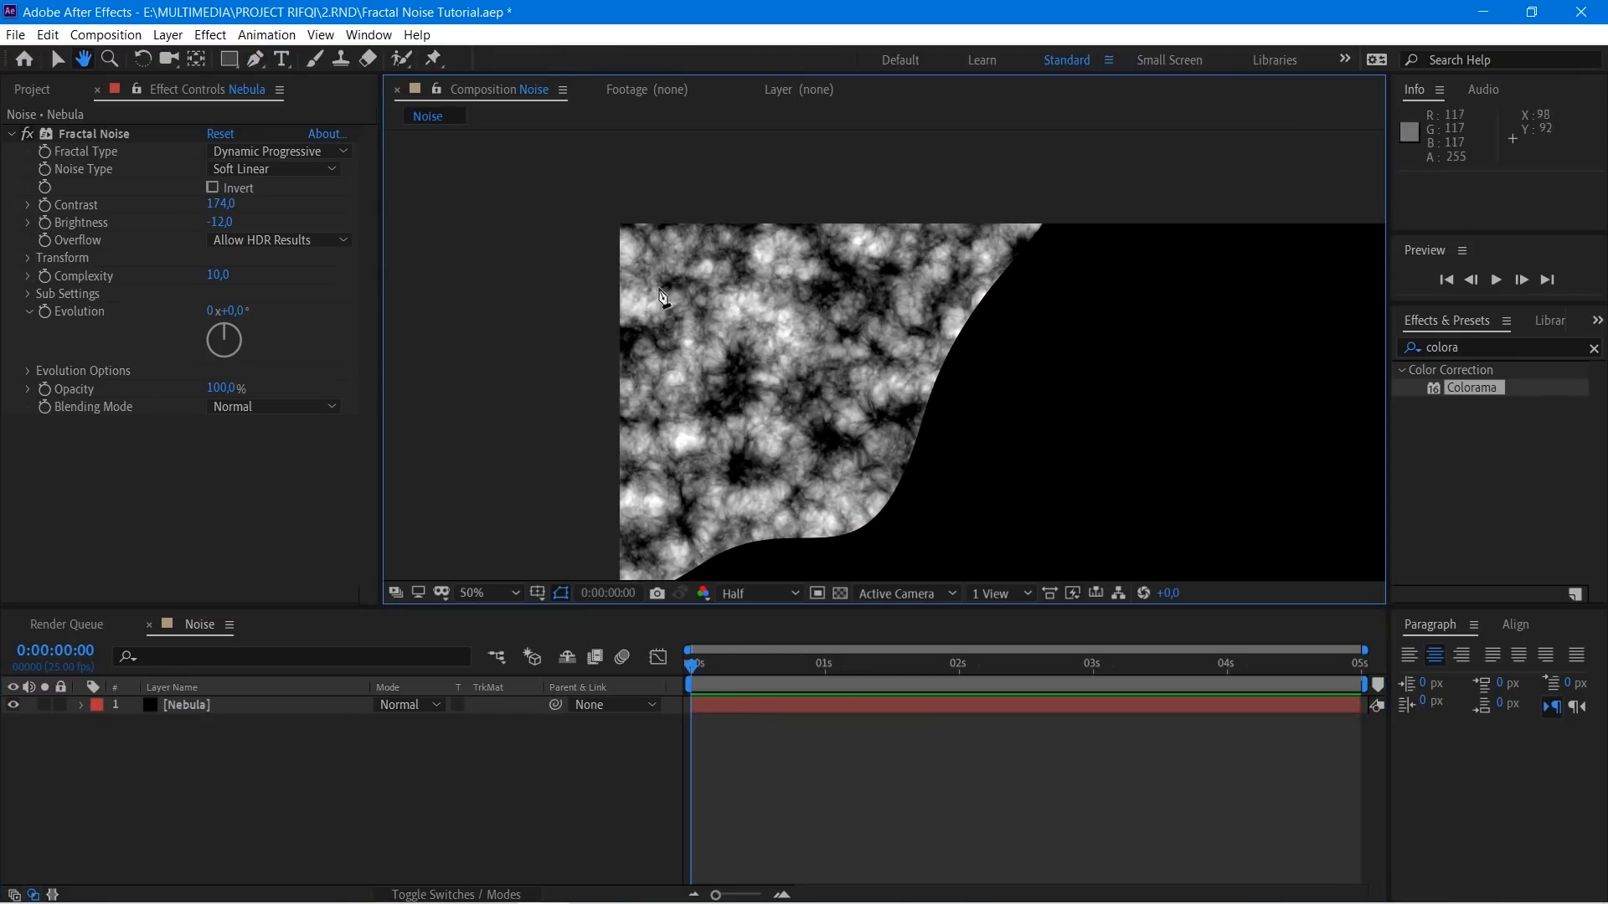
# Step: Set the mask feather of the Nebula layer's Mask 1 to 243 pixels
pyautogui.click(212, 706)
pyautogui.press('f')
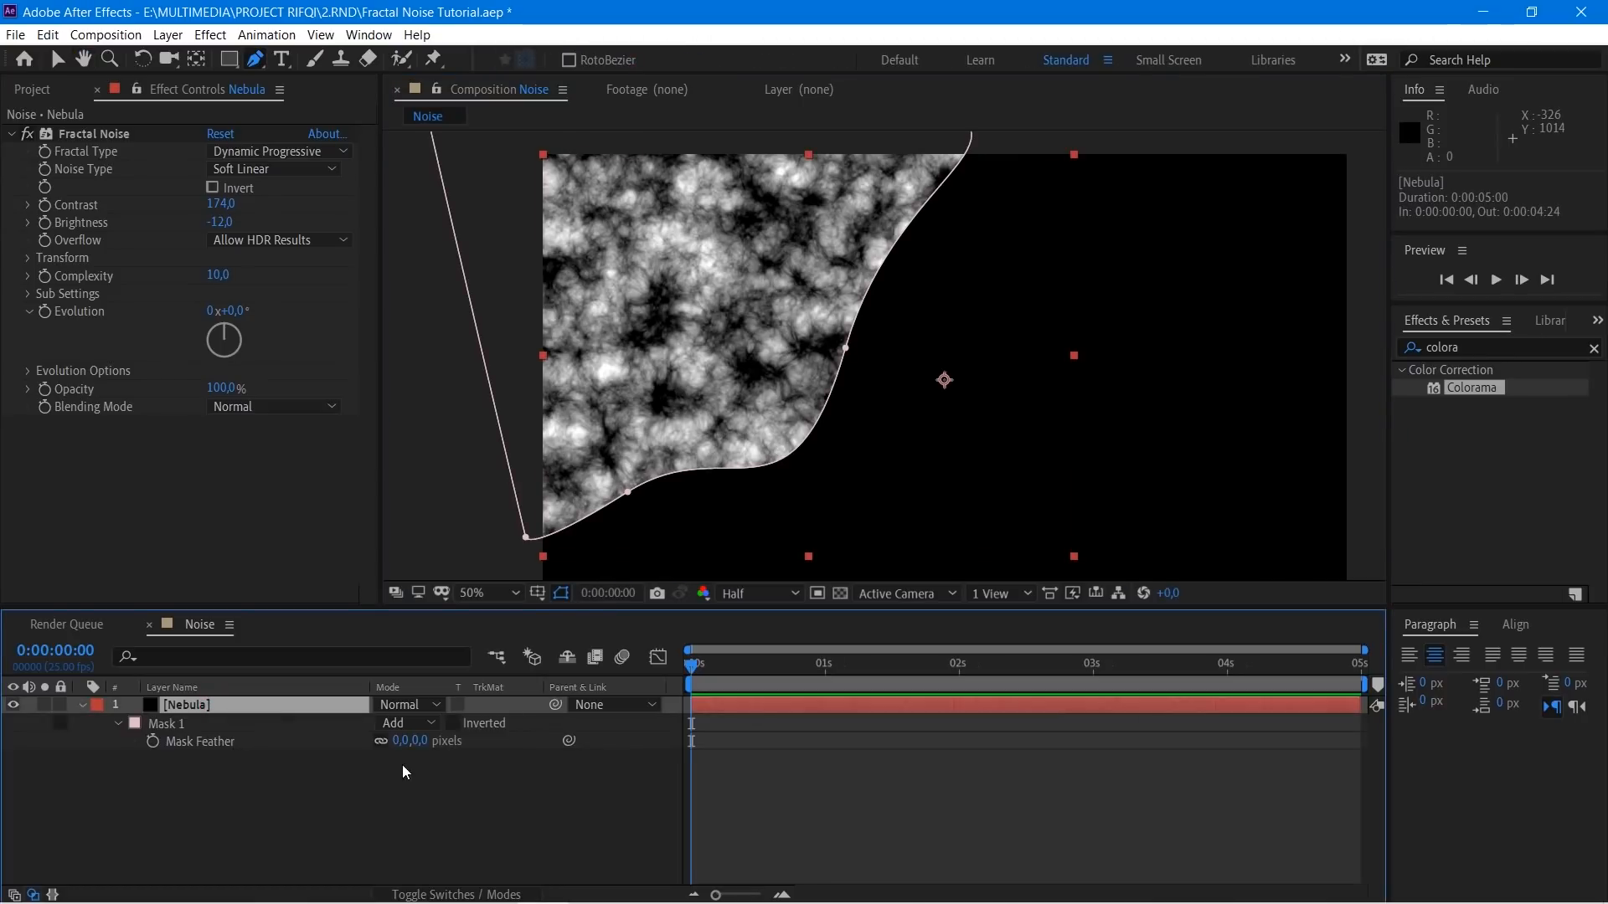
pyautogui.moveTo(409, 741); pyautogui.dragTo(612, 732)
pyautogui.scroll(-2, 798, 308)
pyautogui.press('v')
pyautogui.click(251, 785)
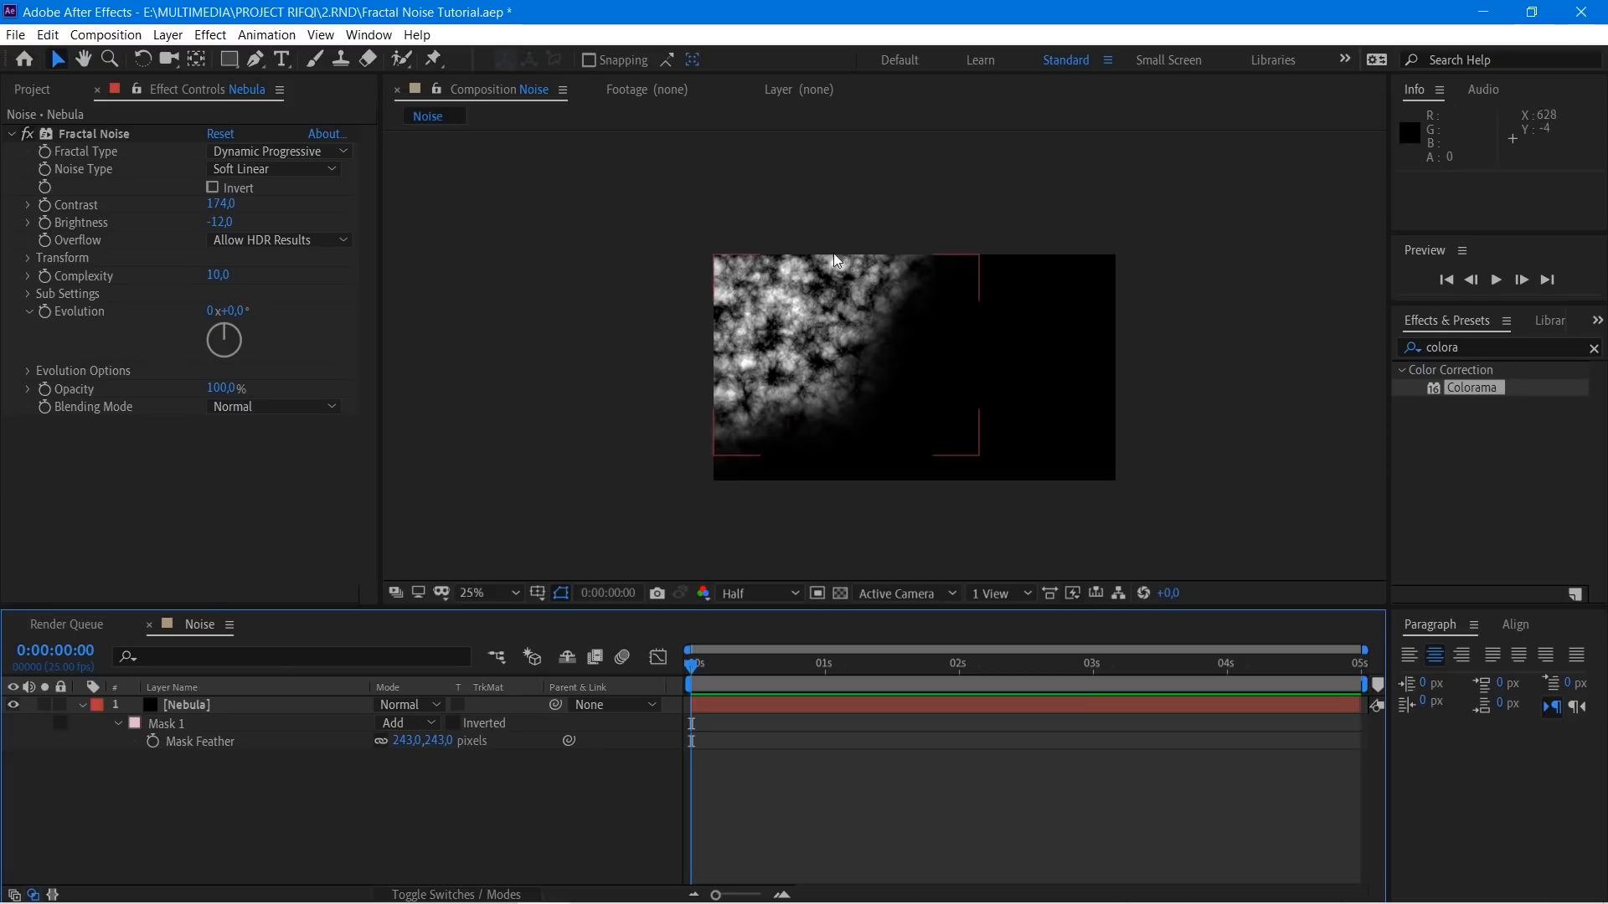
# Step: Apply the VC Color Vibrance effect to the Nebula layer
pyautogui.click(243, 702)
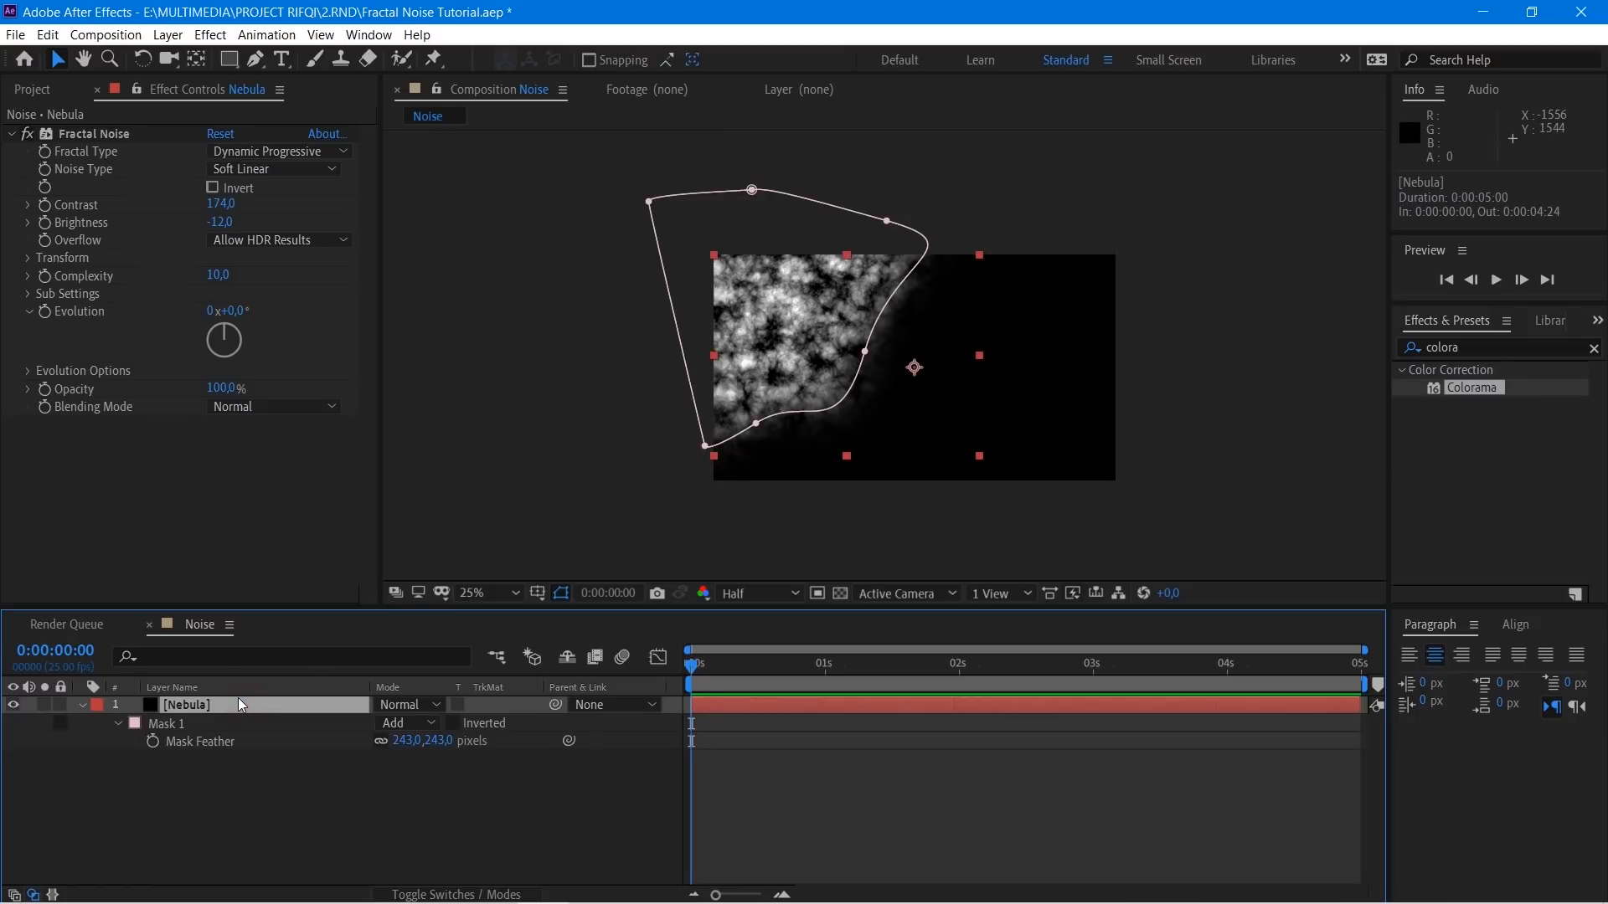
pyautogui.hotkey('ctrl', 'space')
pyautogui.write('vibr')
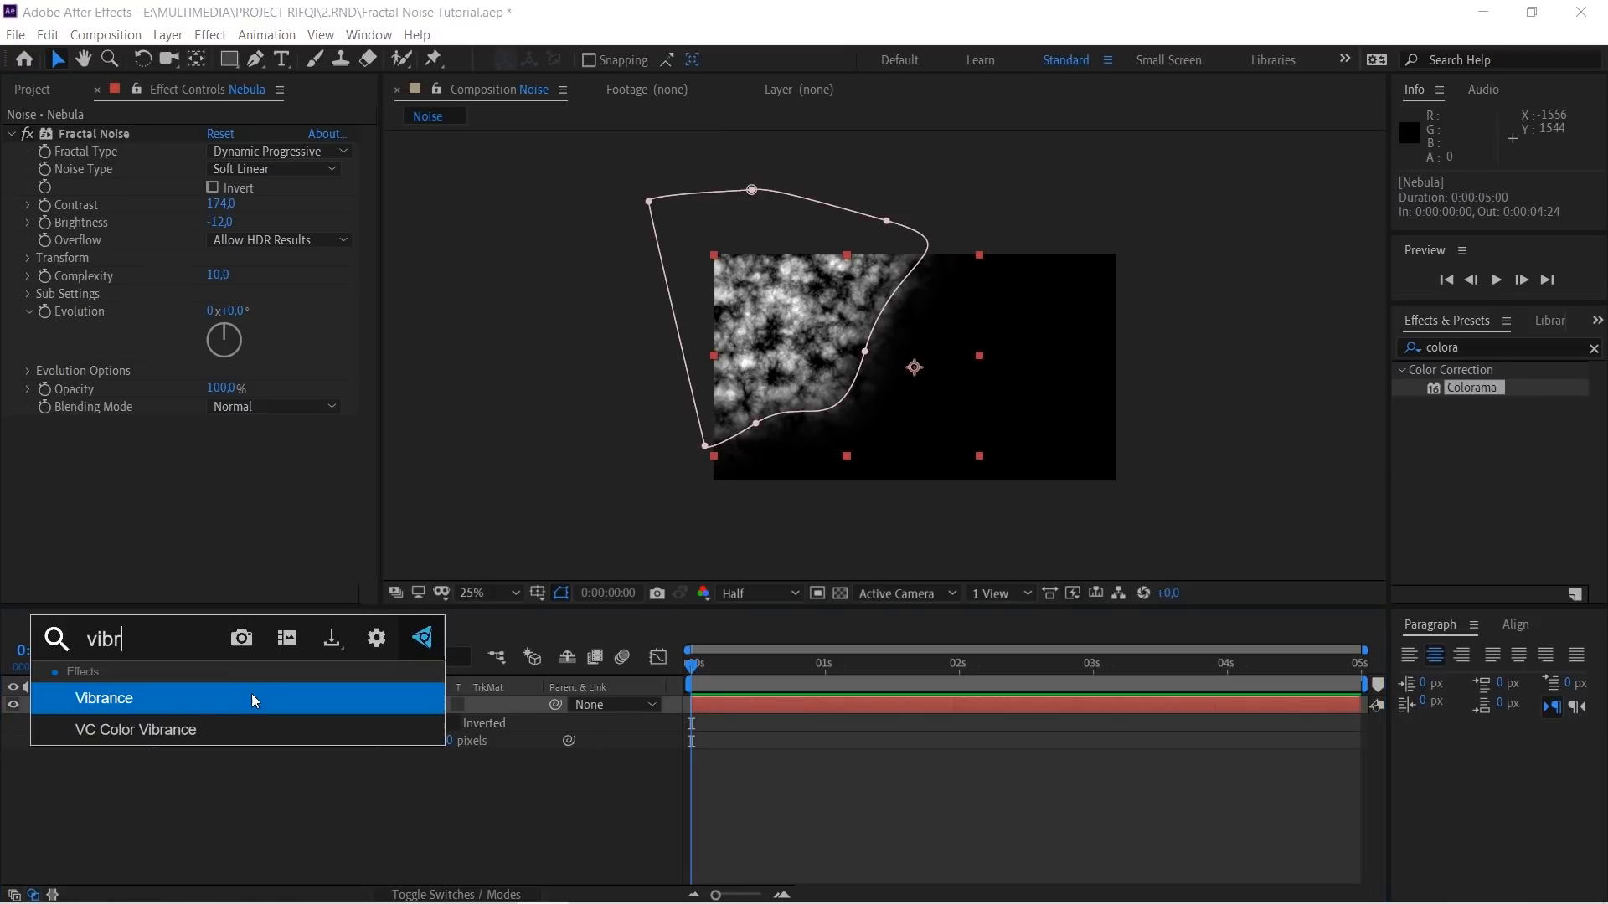
pyautogui.click(184, 732)
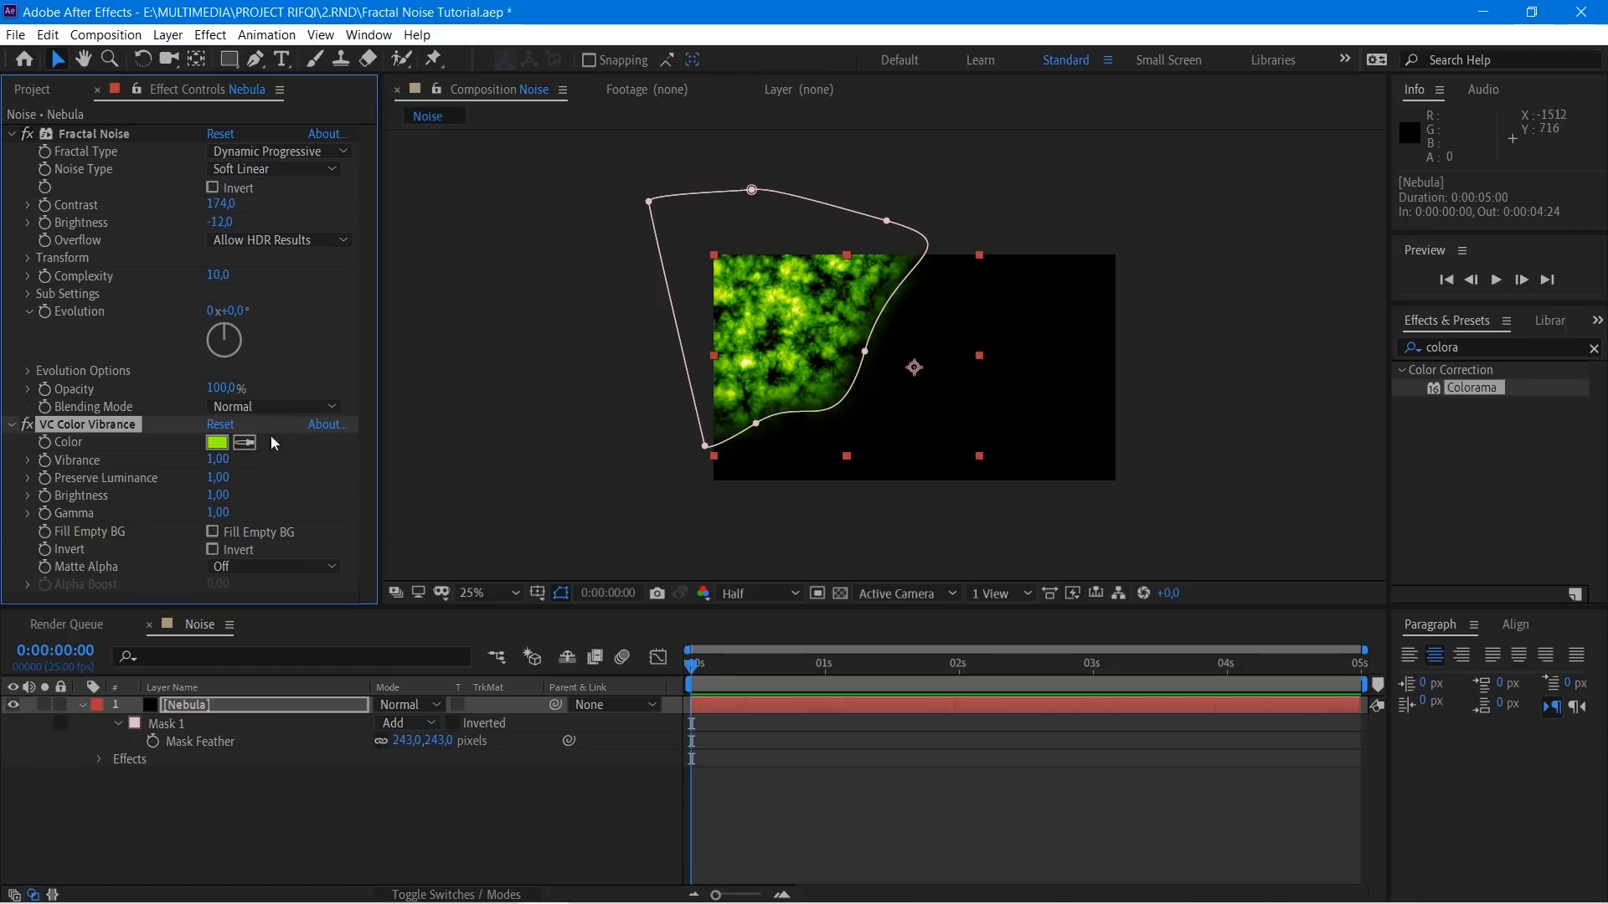
# Step: Set the VC Color Vibrance color to magenta FD00FF
pyautogui.press('.')
pyautogui.click(216, 442)
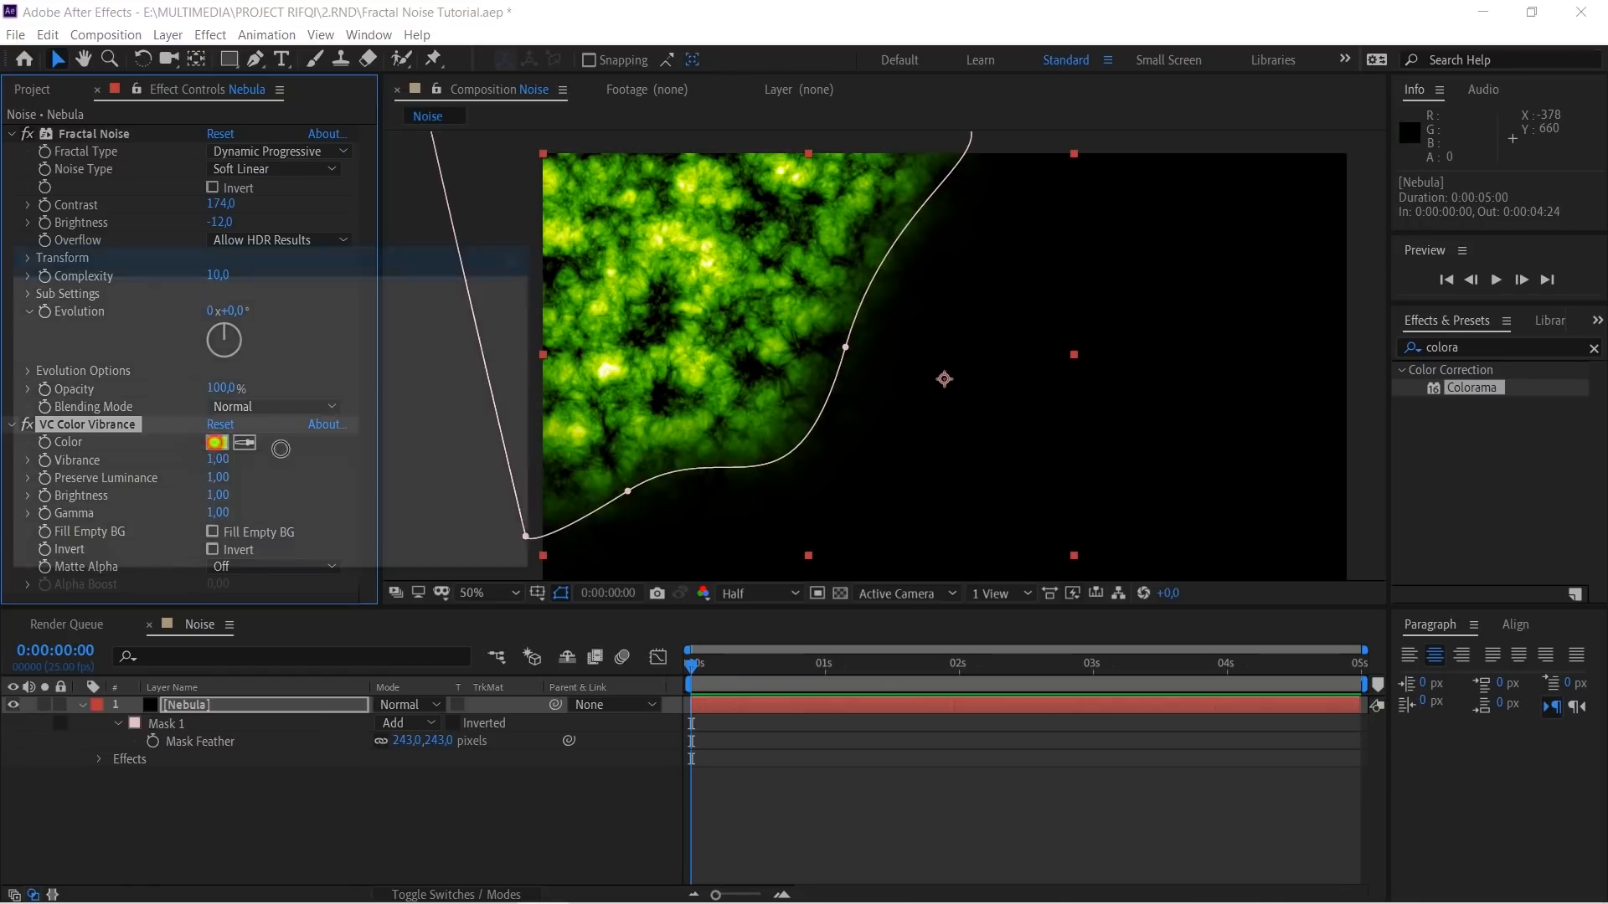
pyautogui.moveTo(313, 486); pyautogui.dragTo(331, 342)
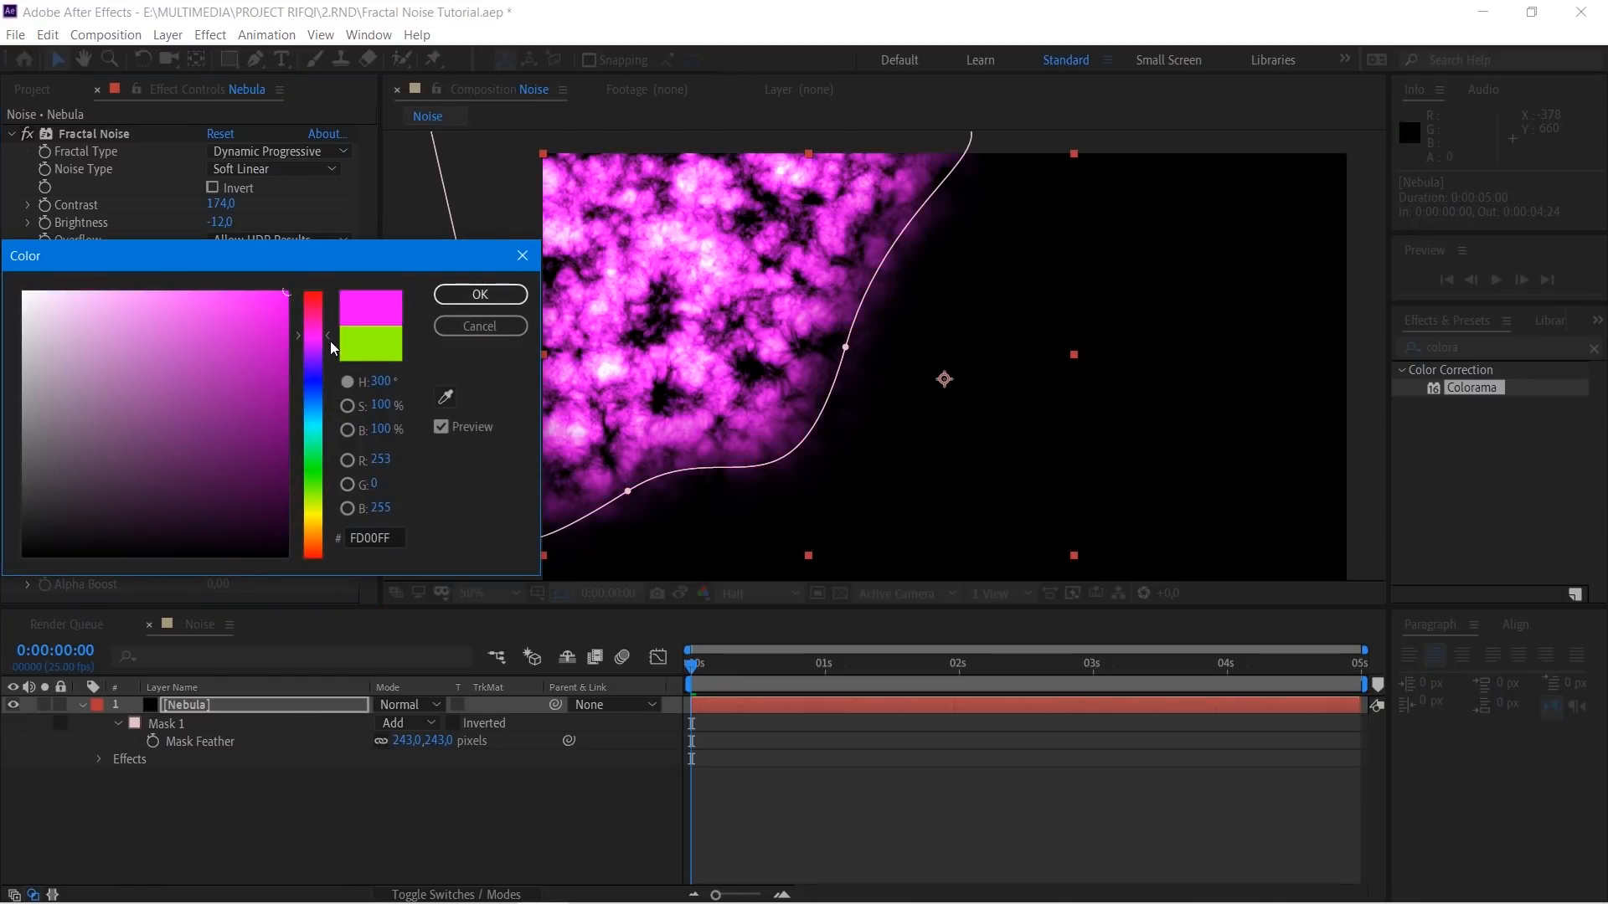
pyautogui.click(480, 294)
pyautogui.press(',')
pyautogui.click(903, 782)
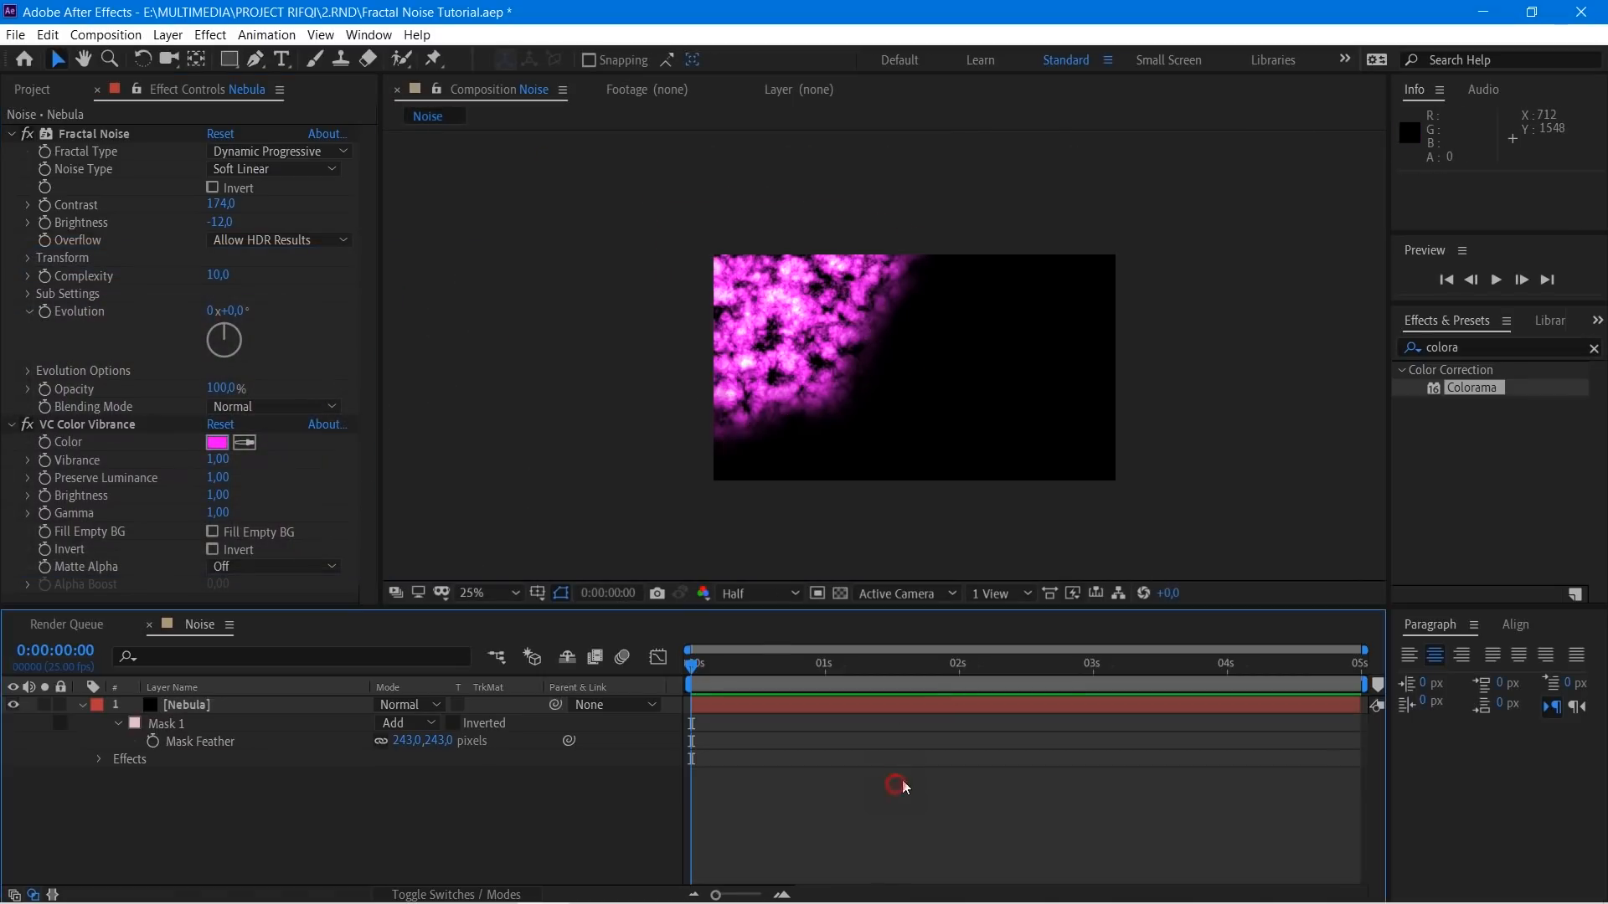
# Step: Duplicate the Nebula layer and reshape the copy's mask to enclose a smaller area in the frame's upper-left corner
pyautogui.click(812, 296)
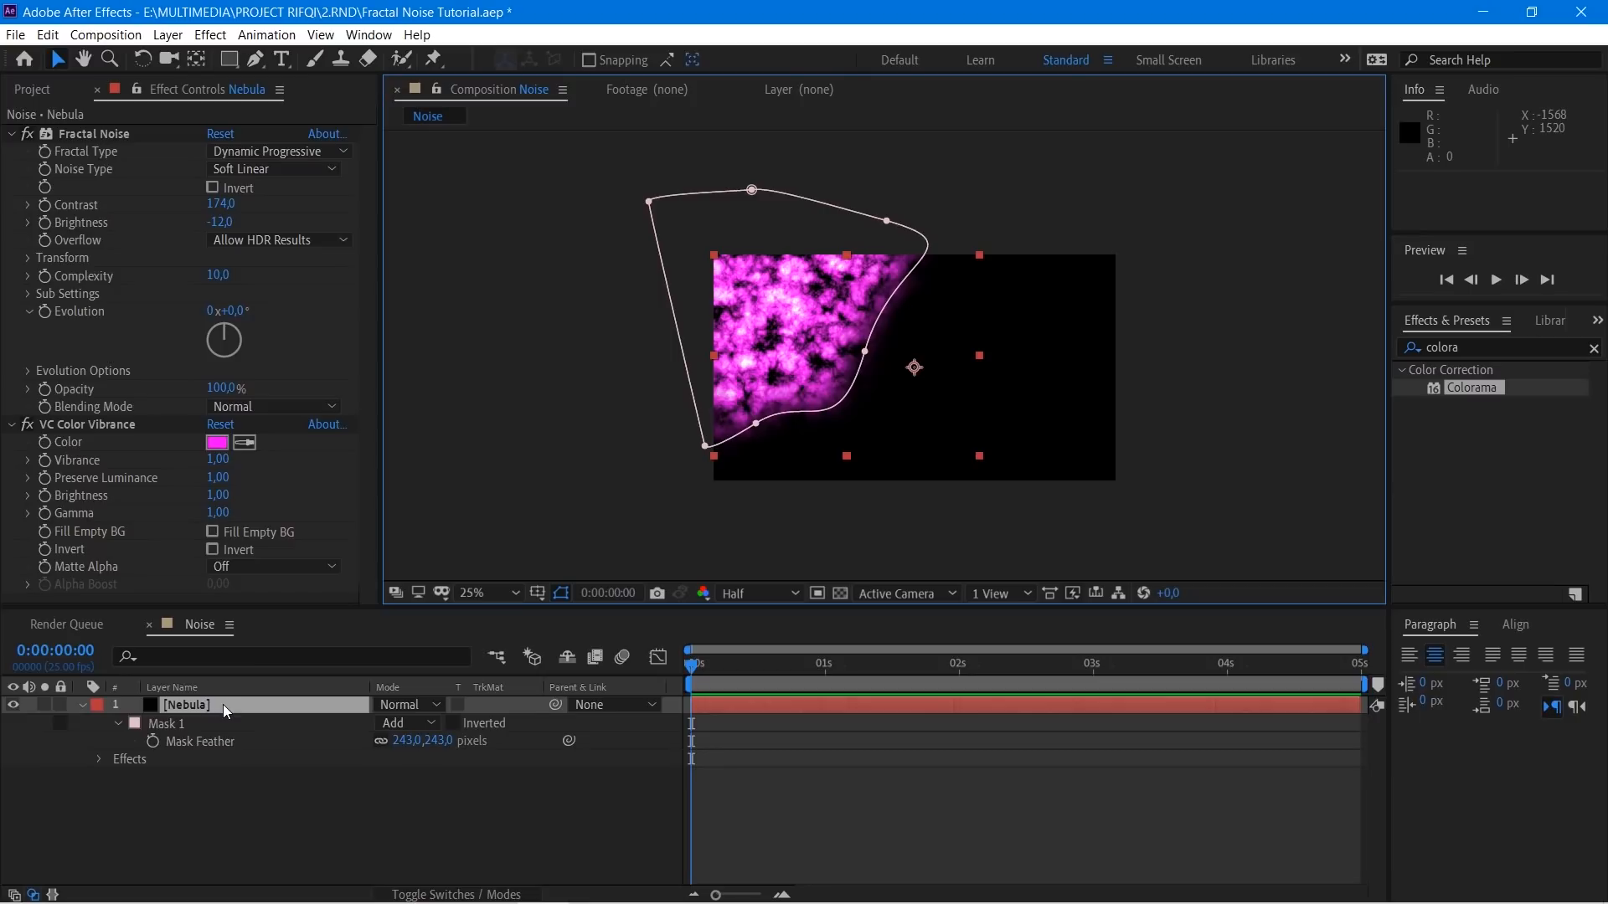
pyautogui.hotkey('ctrl', 'd')
pyautogui.click(756, 423)
pyautogui.moveTo(767, 368); pyautogui.dragTo(768, 309)
pyautogui.moveTo(865, 352); pyautogui.dragTo(843, 283)
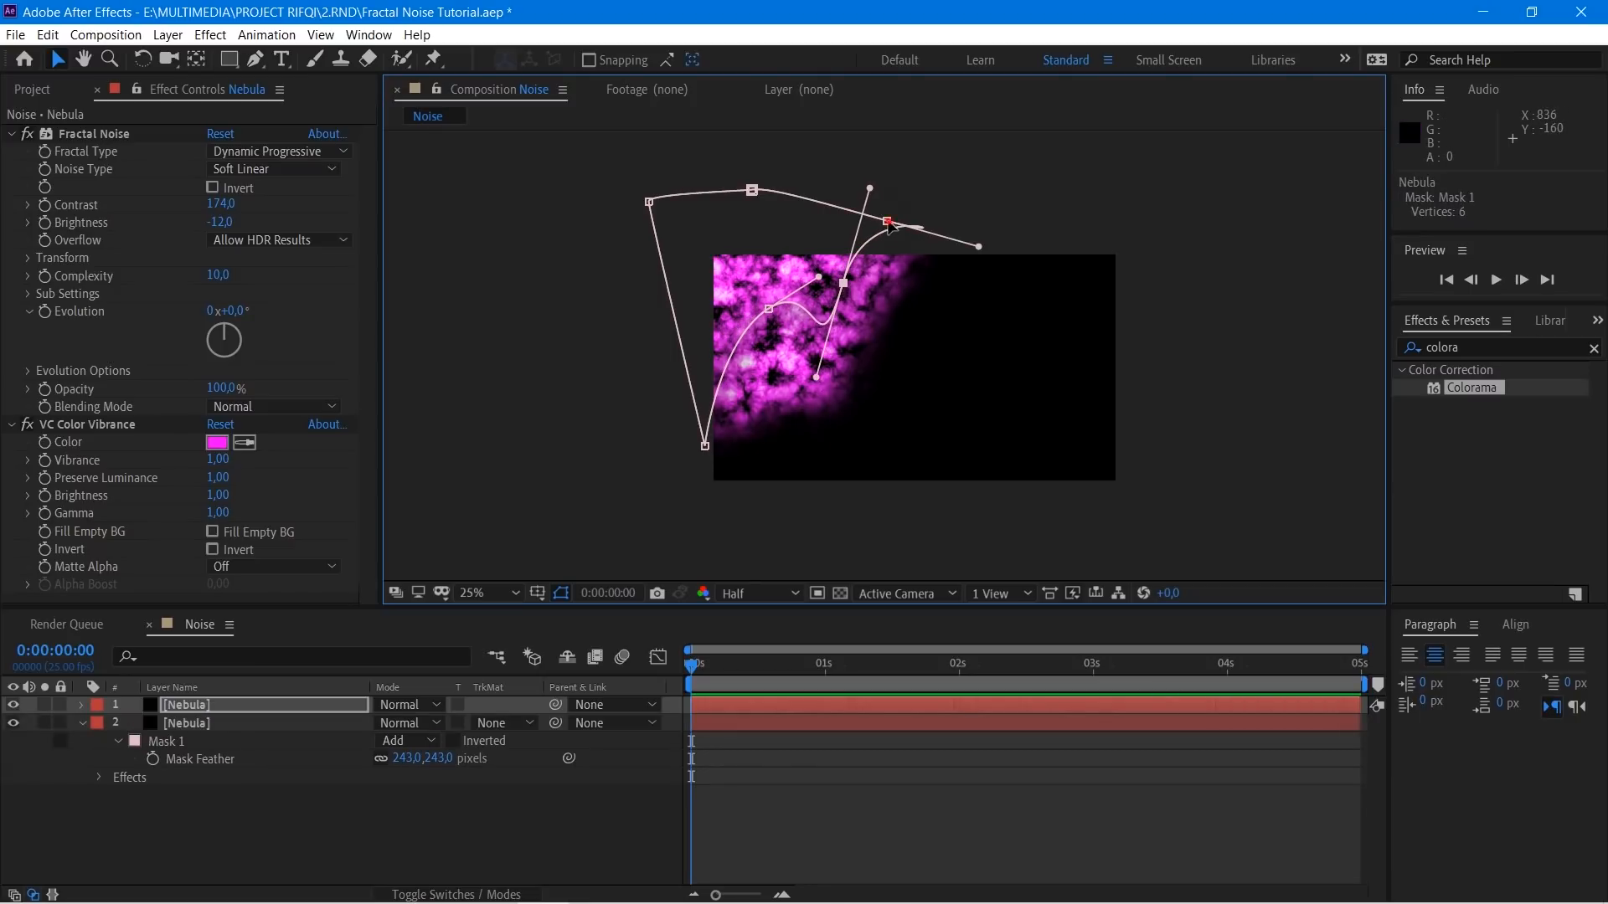
pyautogui.moveTo(887, 221); pyautogui.dragTo(808, 241)
pyautogui.moveTo(650, 201); pyautogui.dragTo(687, 256)
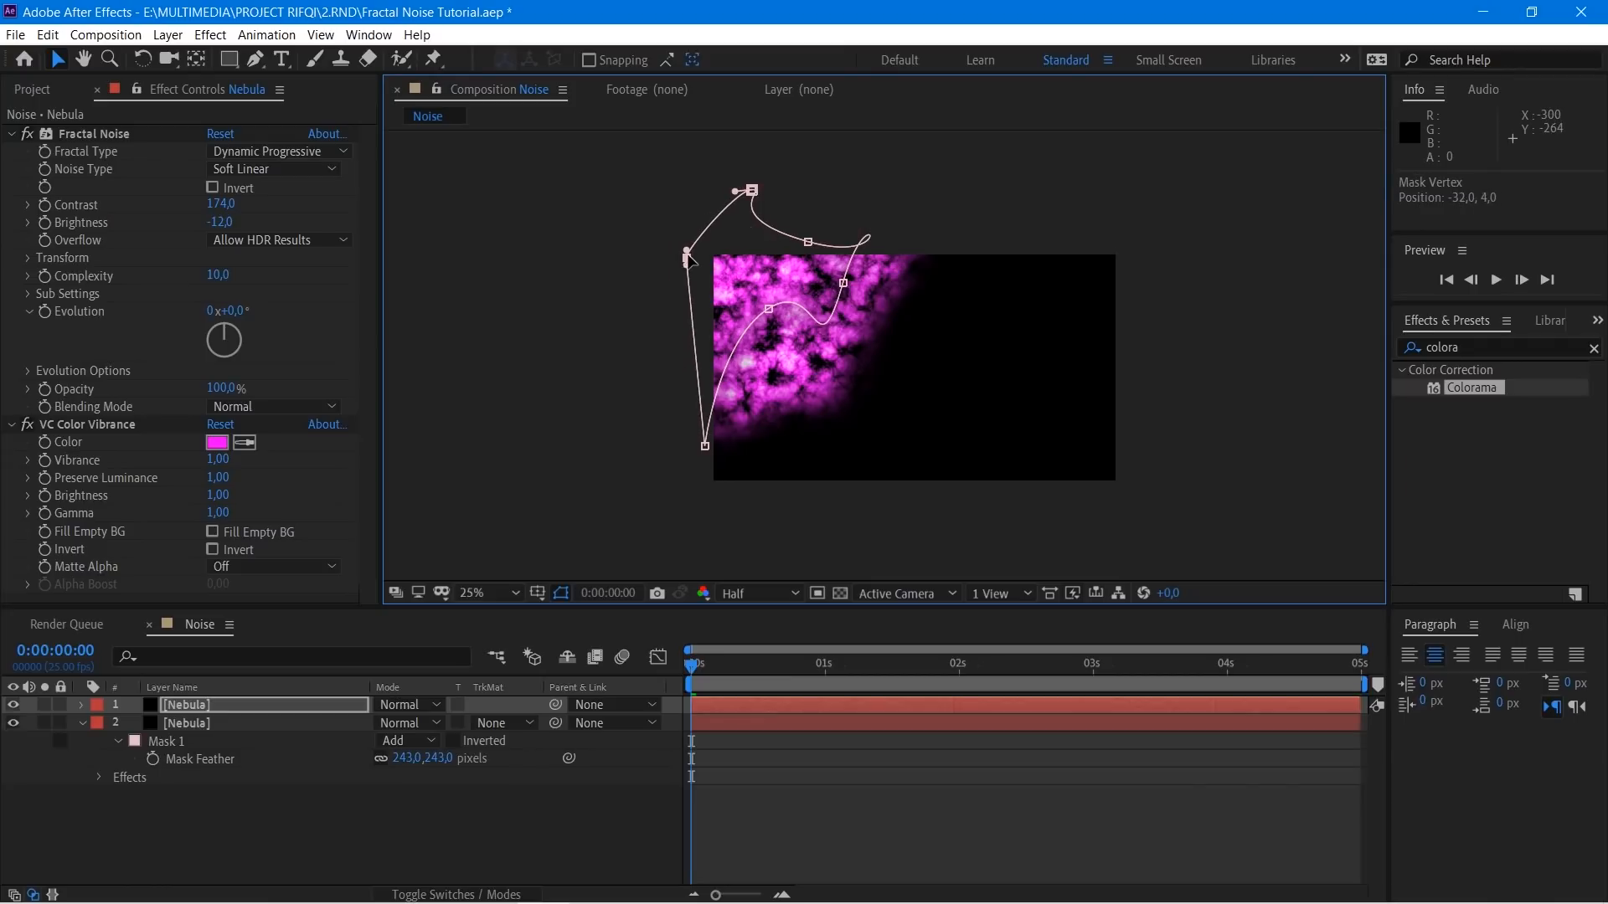
# Step: Set the duplicate Nebula layer's VC Color Vibrance color to blue 0066FF
pyautogui.click(217, 442)
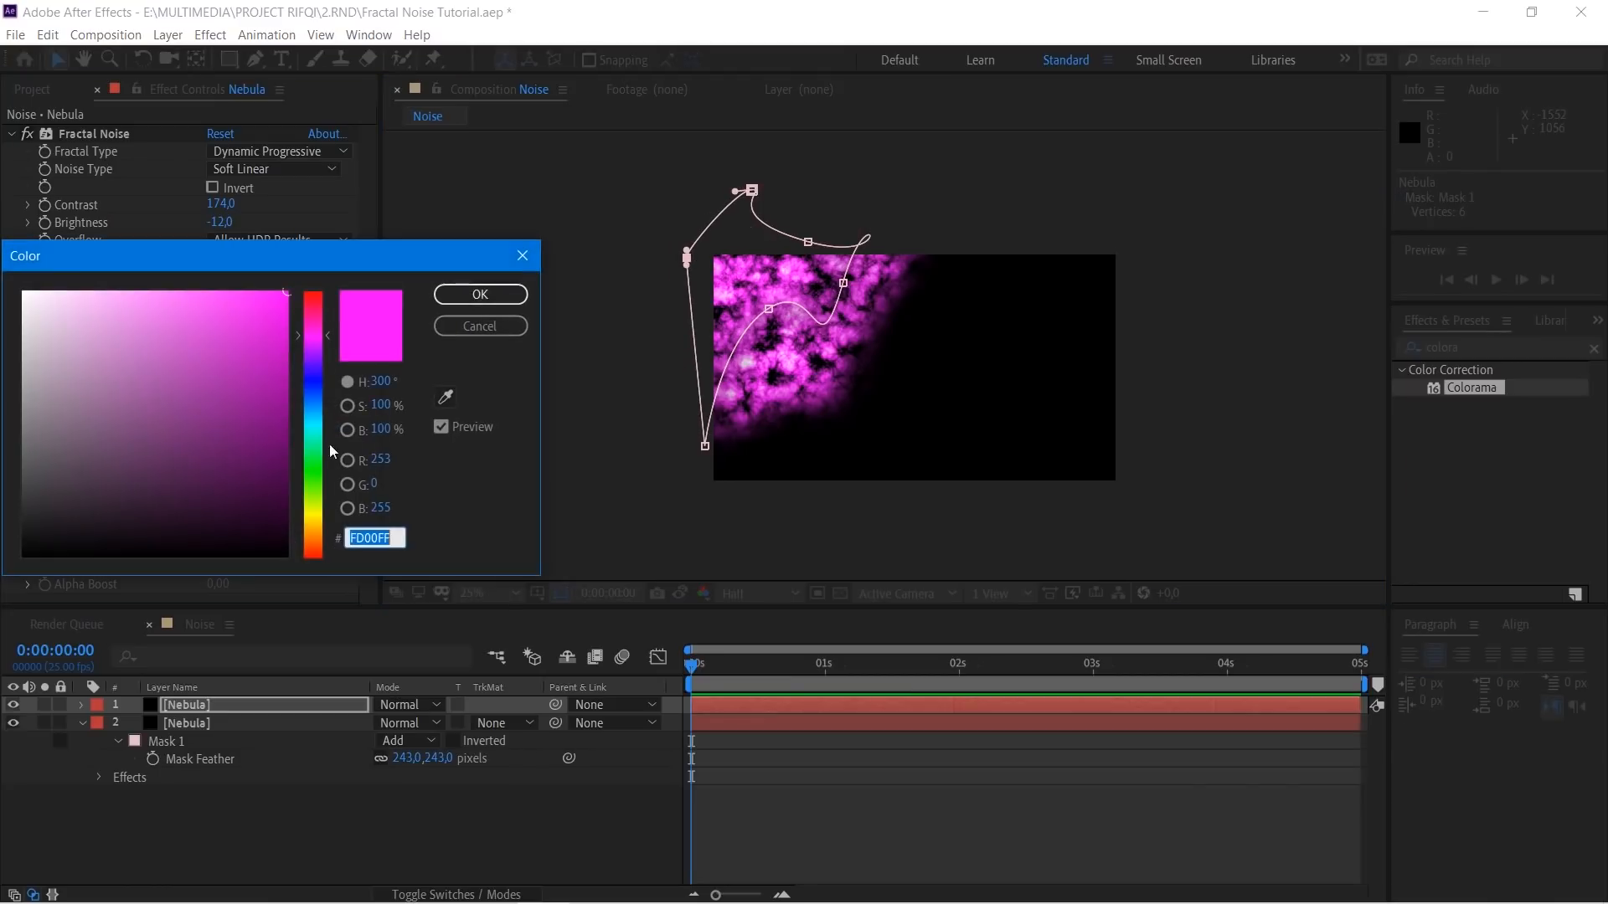
pyautogui.click(318, 399)
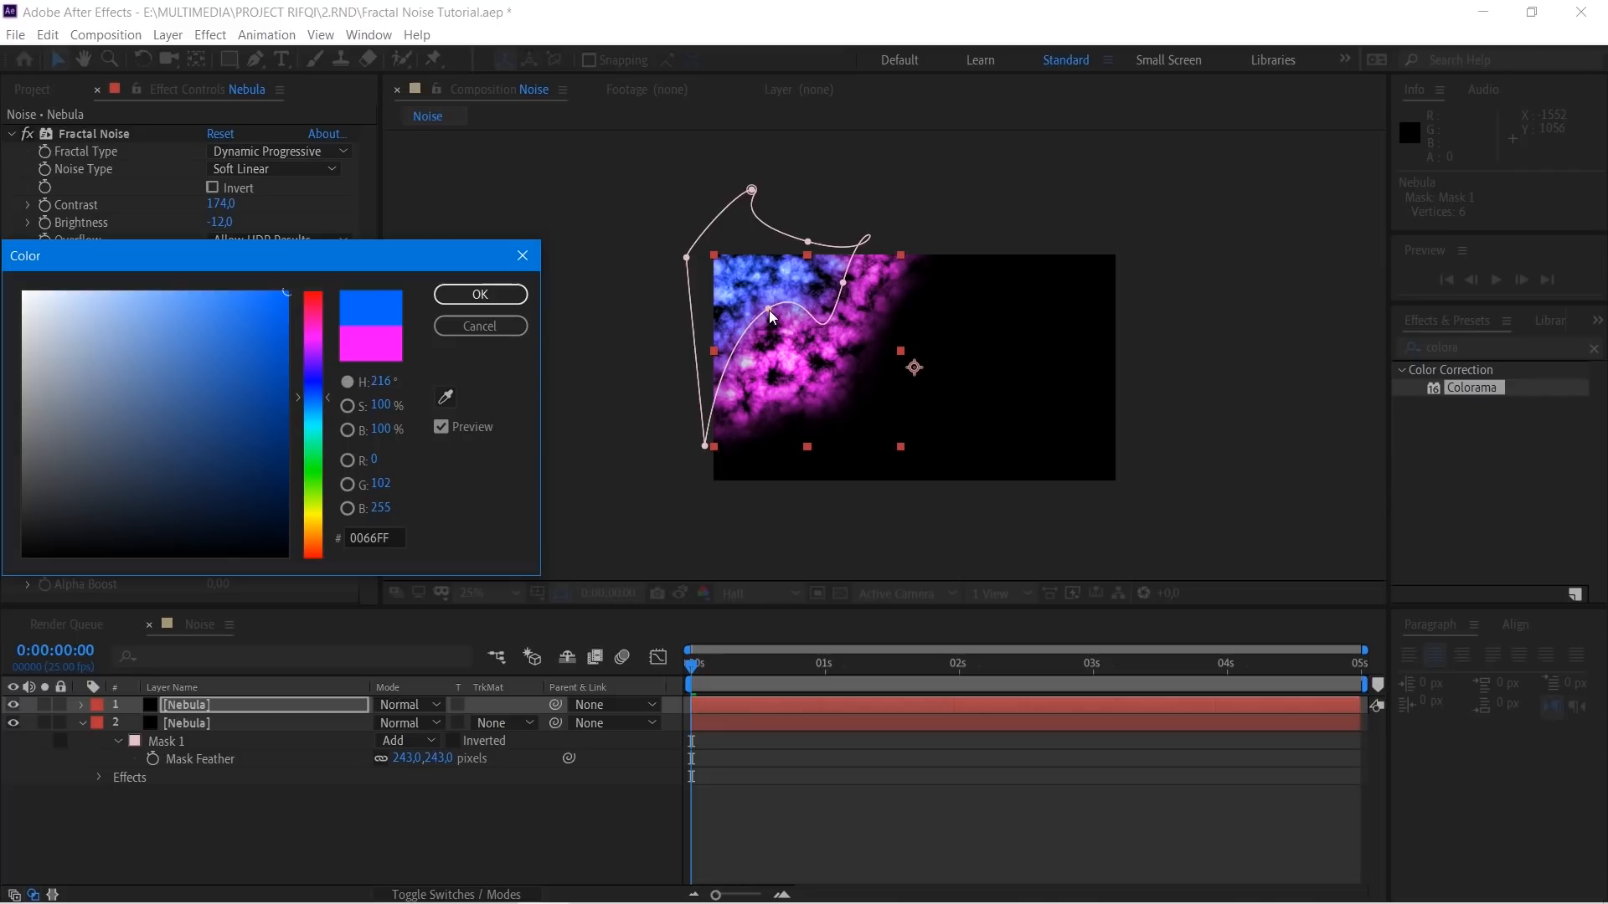
pyautogui.click(480, 295)
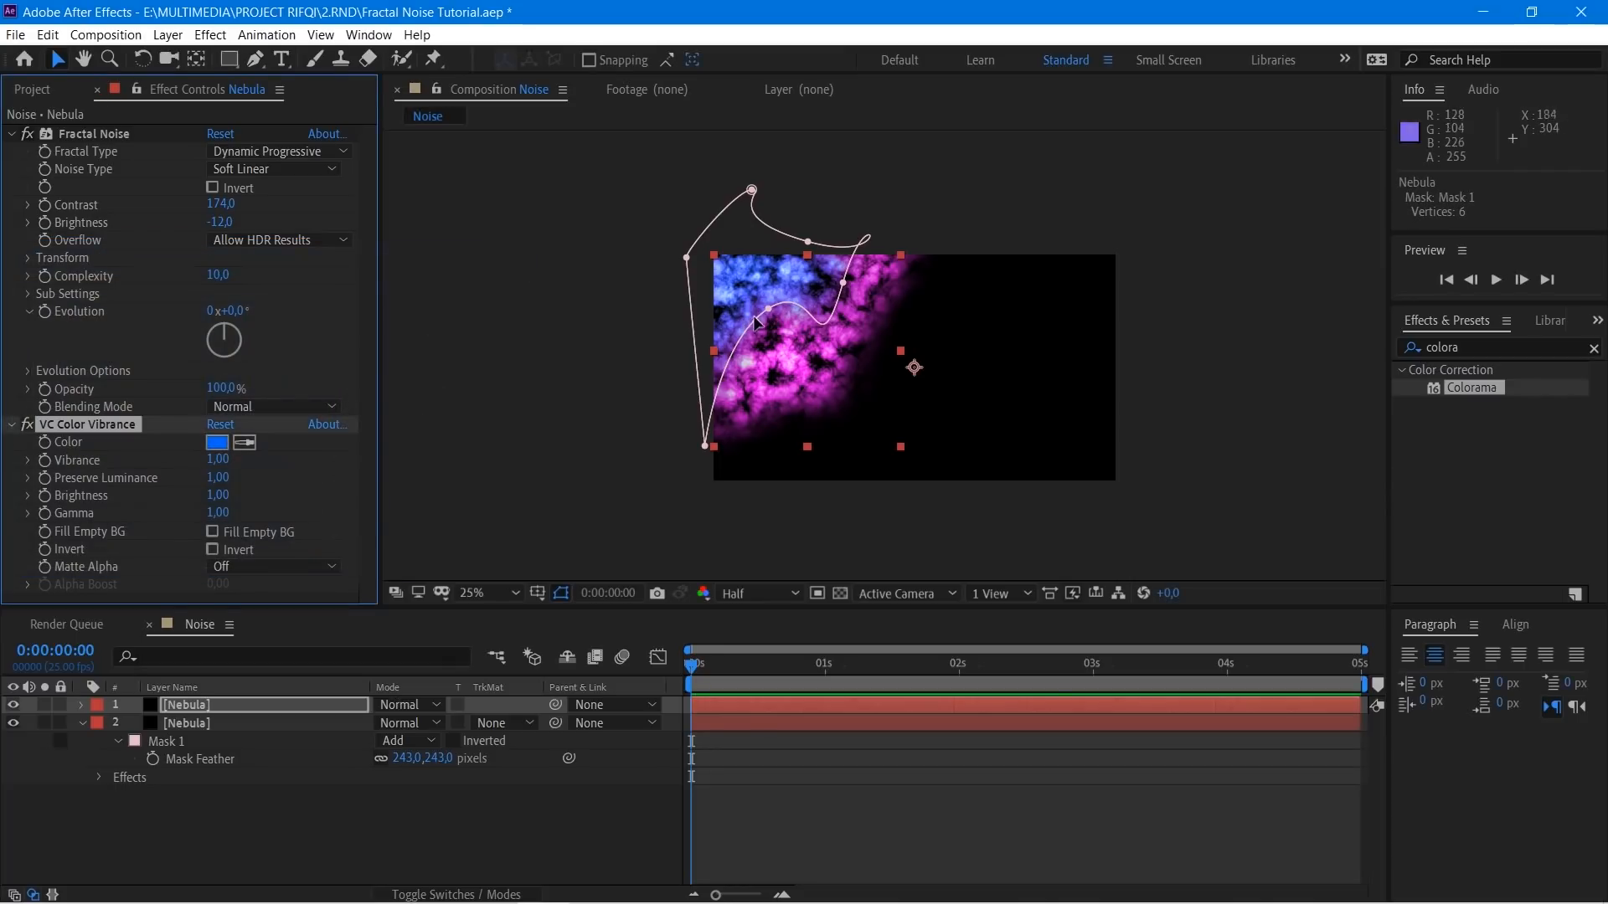
# Step: Extend the duplicate's mask slightly downward at its inner curve and set its mask feather to 337 pixels
pyautogui.moveTo(769, 309); pyautogui.dragTo(784, 338)
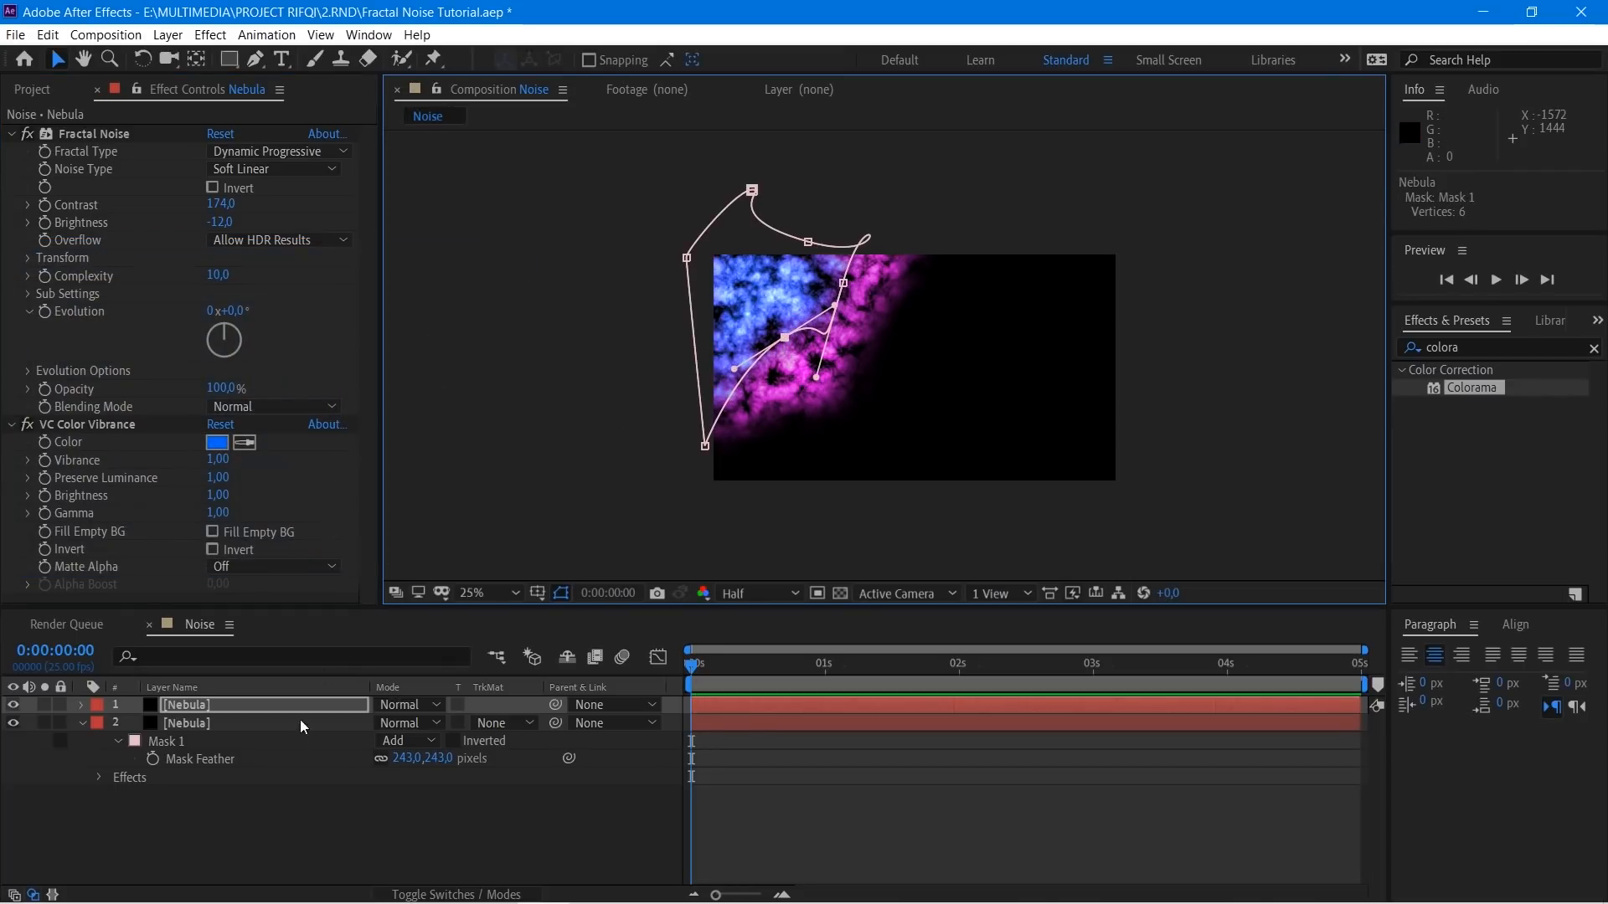
pyautogui.press('f')
pyautogui.moveTo(385, 740); pyautogui.dragTo(541, 718)
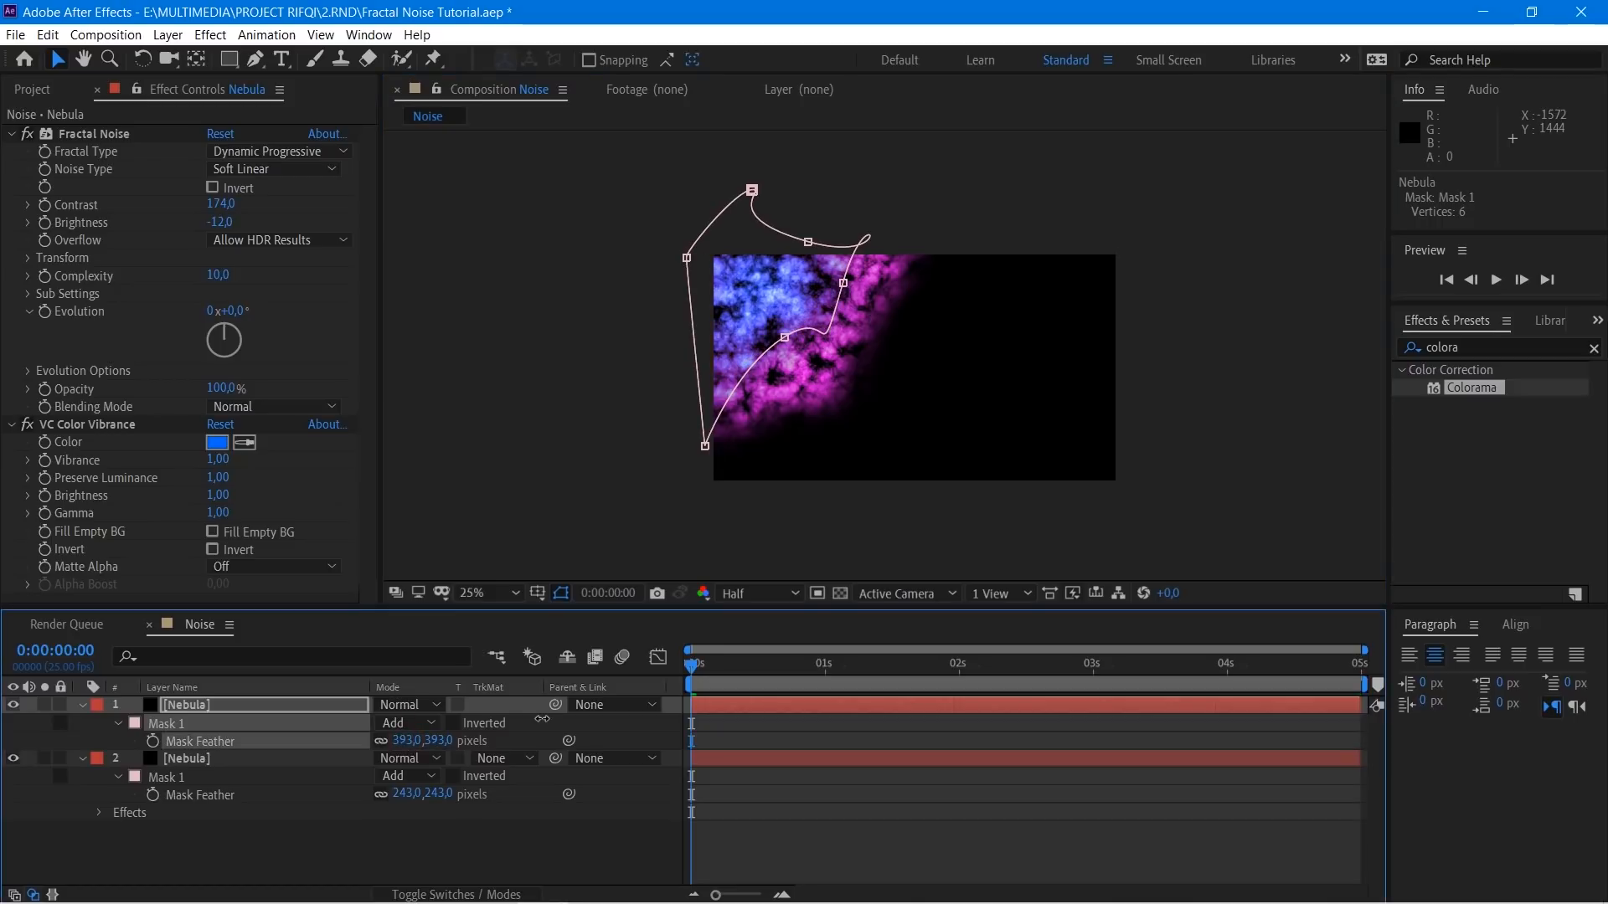
# Step: Set the duplicate Nebula layer's VC Color Vibrance color to violet 5500FF
pyautogui.click(216, 442)
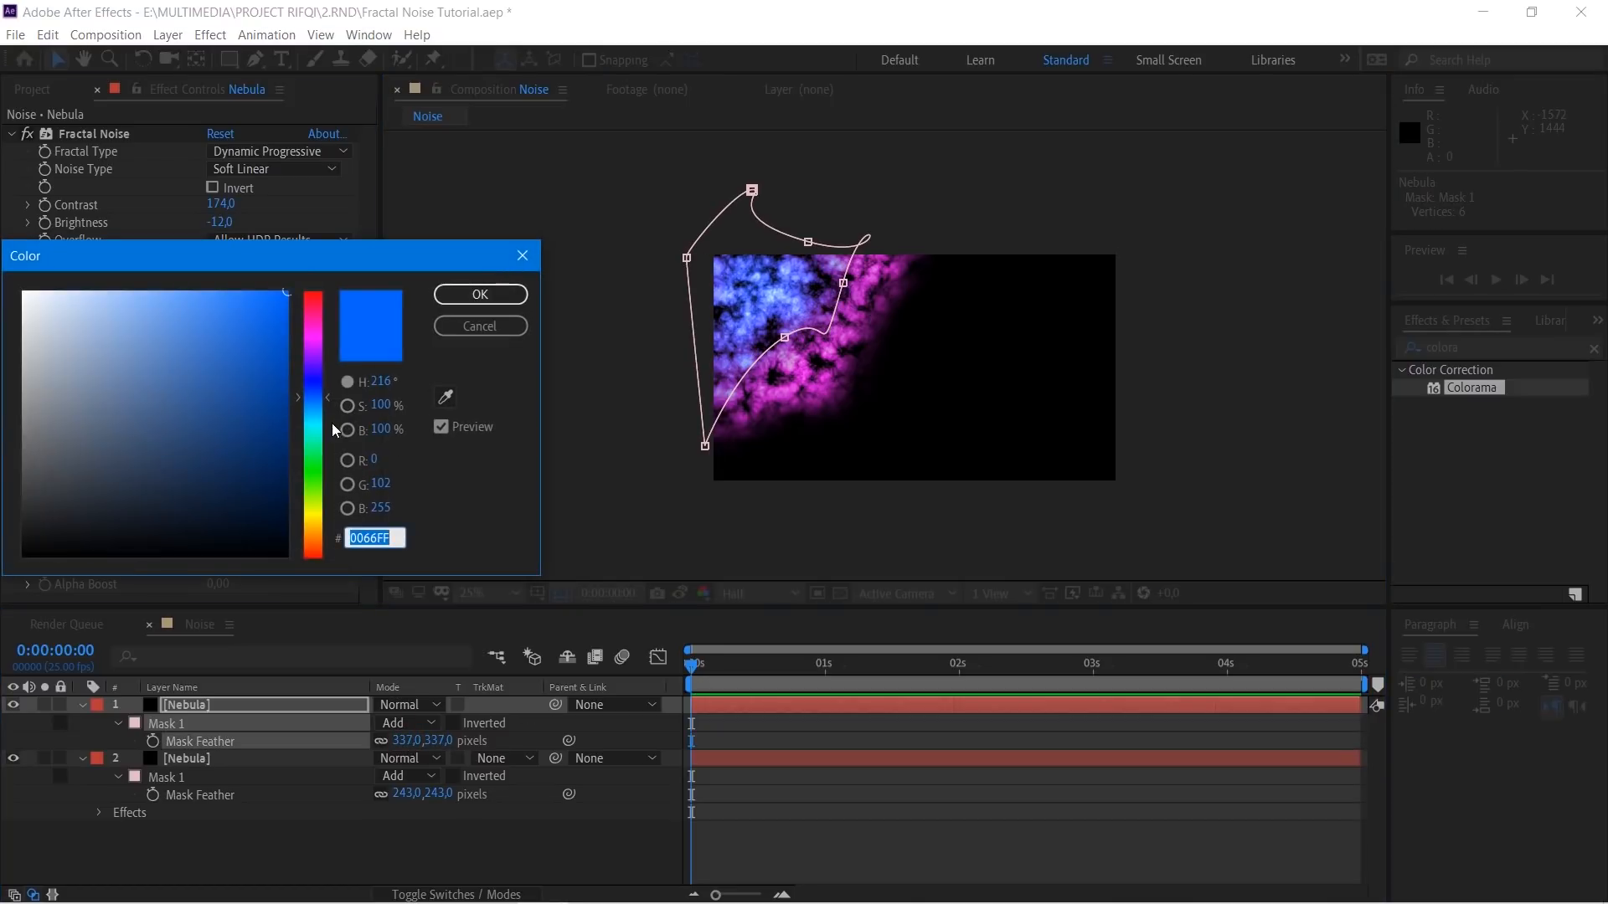
pyautogui.click(316, 385)
pyautogui.moveTo(317, 387); pyautogui.dragTo(318, 370)
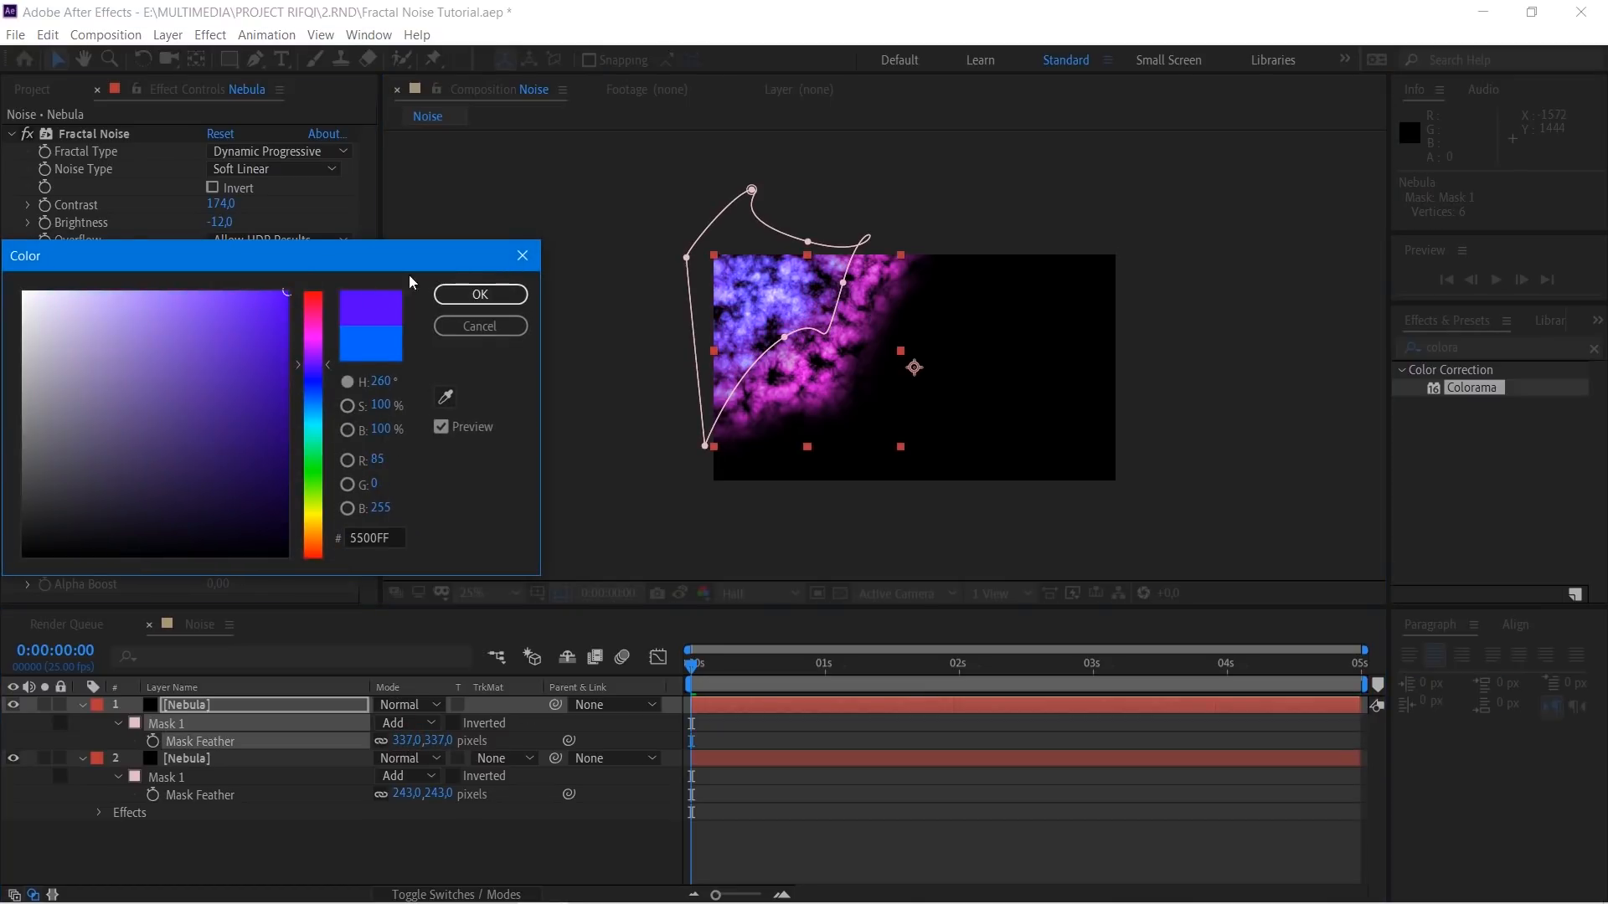
pyautogui.click(480, 294)
# Step: Select both Nebula layers and set their label color to Purple
pyautogui.keyDown('ctrl'); pyautogui.click(214, 759); pyautogui.keyUp('ctrl')
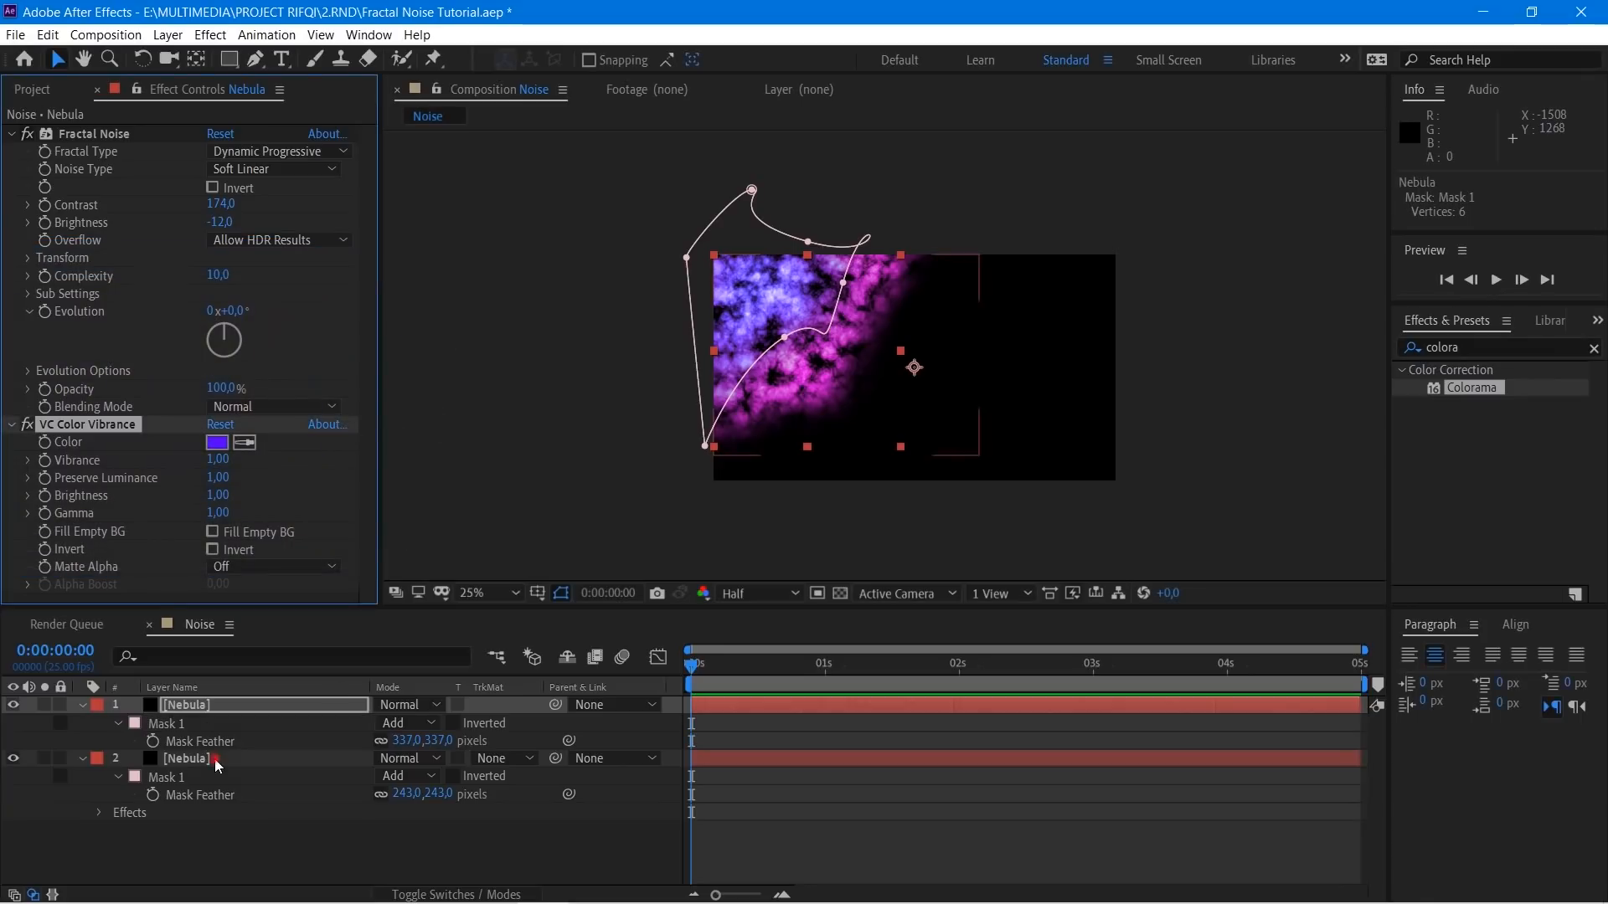
pyautogui.click(97, 707)
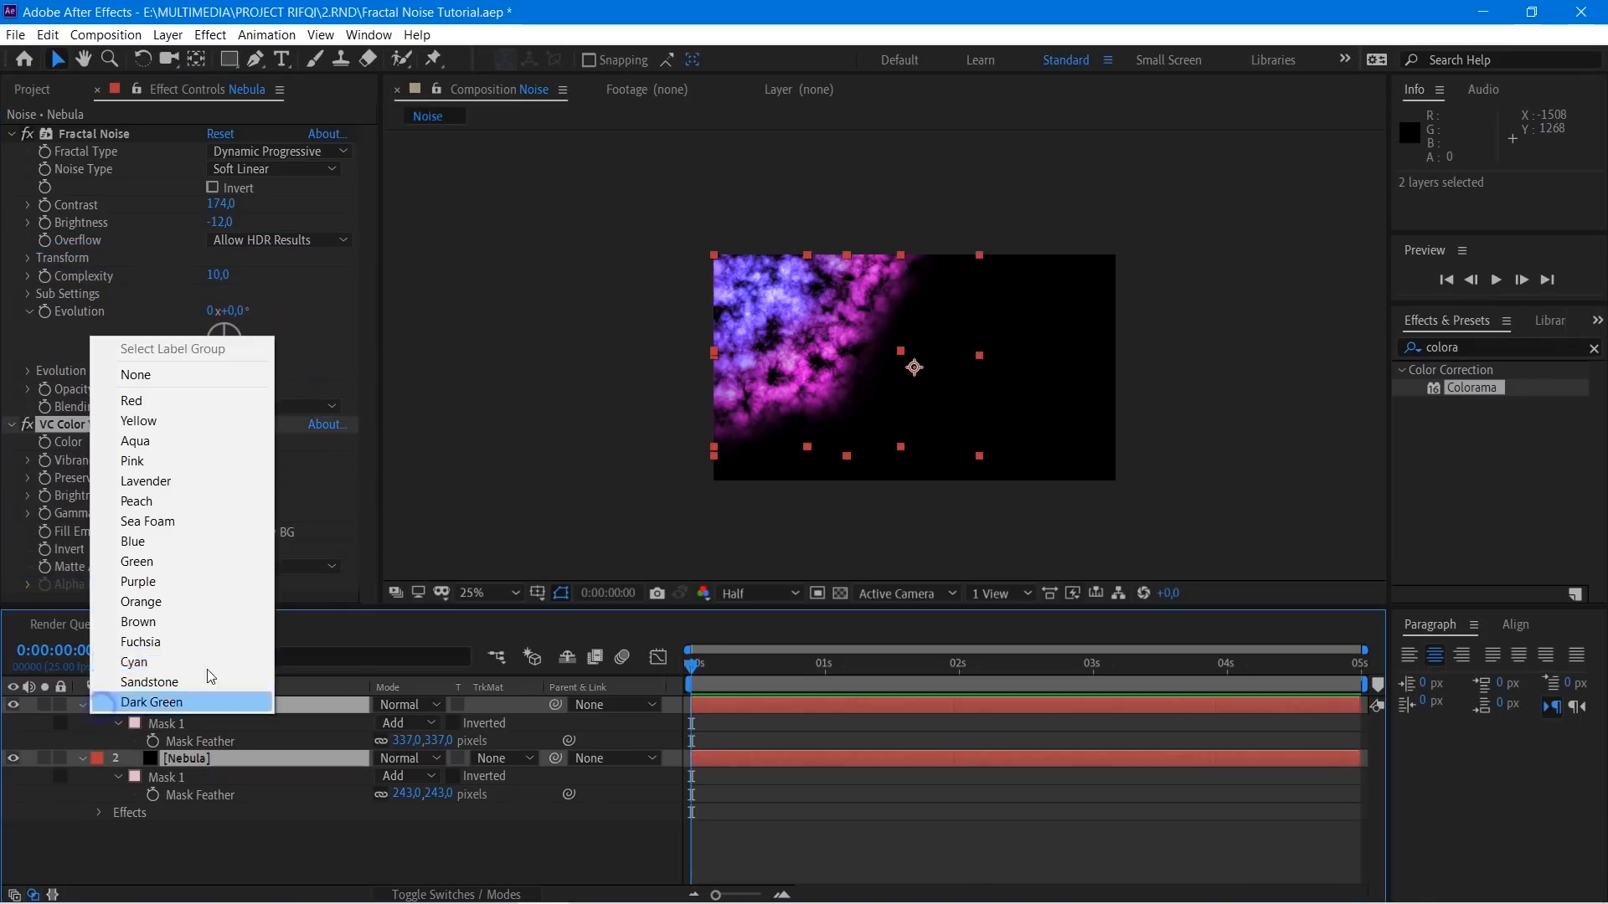
pyautogui.click(155, 582)
# Step: Duplicate the two Nebula layers, place the copies at the top of the layer stack and label them Yellow
pyautogui.click(83, 708)
pyautogui.moveTo(207, 797); pyautogui.dragTo(138, 677)
pyautogui.hotkey('ctrl', 'd')
pyautogui.moveTo(206, 744); pyautogui.dragTo(206, 716)
pyautogui.click(97, 708)
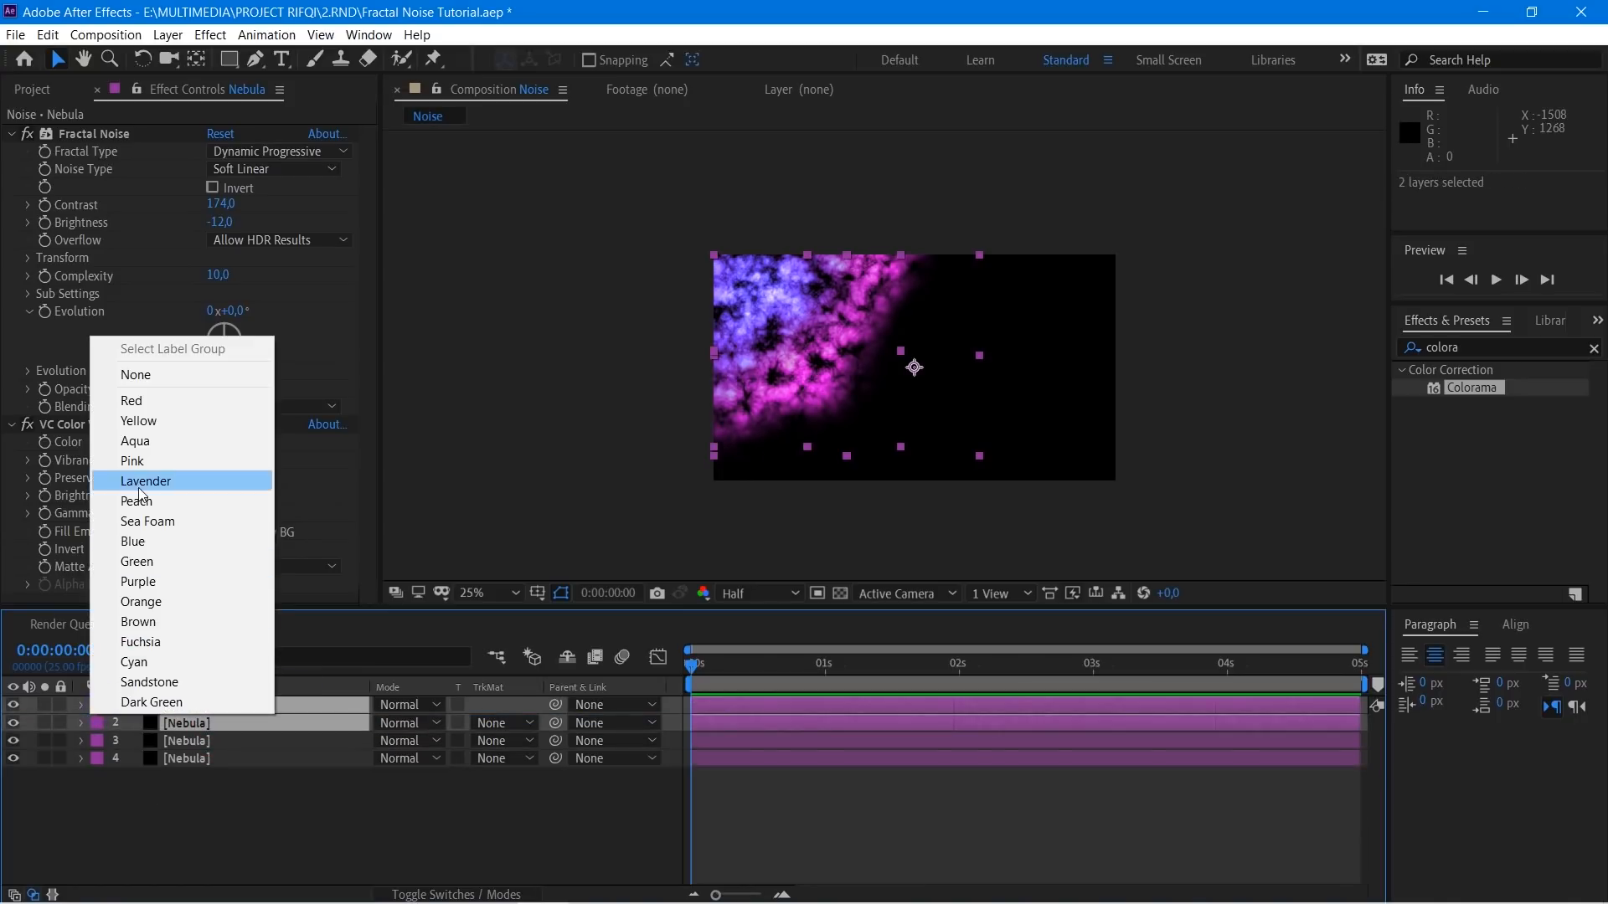
pyautogui.click(144, 421)
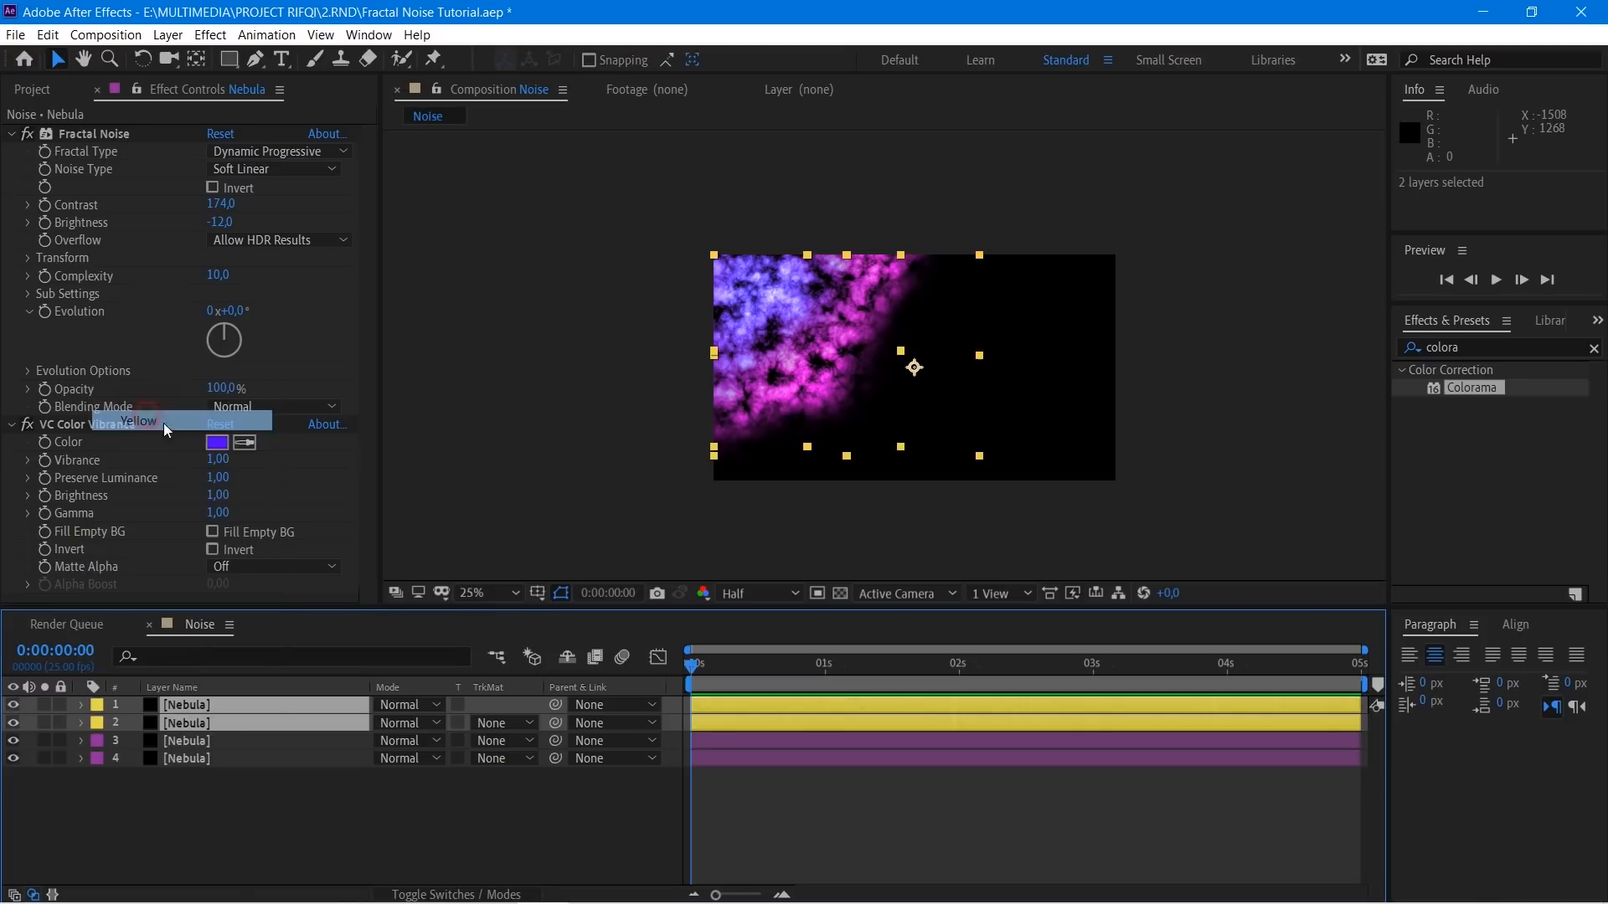
# Step: Delete the violet copy among the yellow-labelled layers and remove Mask 1 from the remaining magenta copy
pyautogui.click(184, 802)
pyautogui.click(205, 724)
pyautogui.click(209, 709)
pyautogui.press('Delete')
pyautogui.click(209, 712)
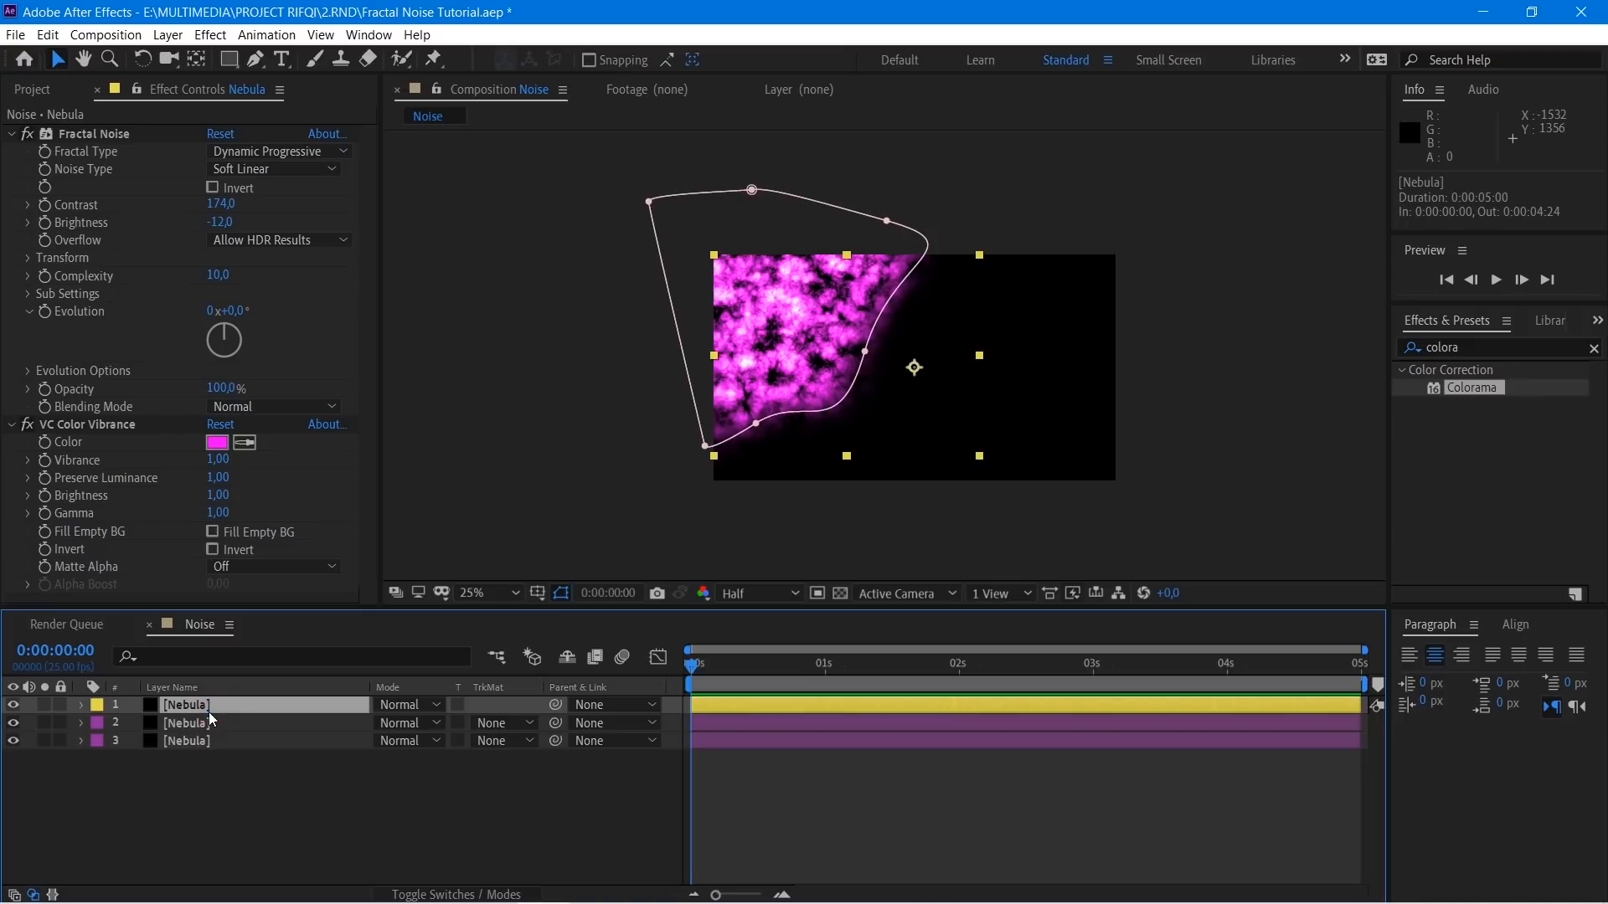
pyautogui.press('m')
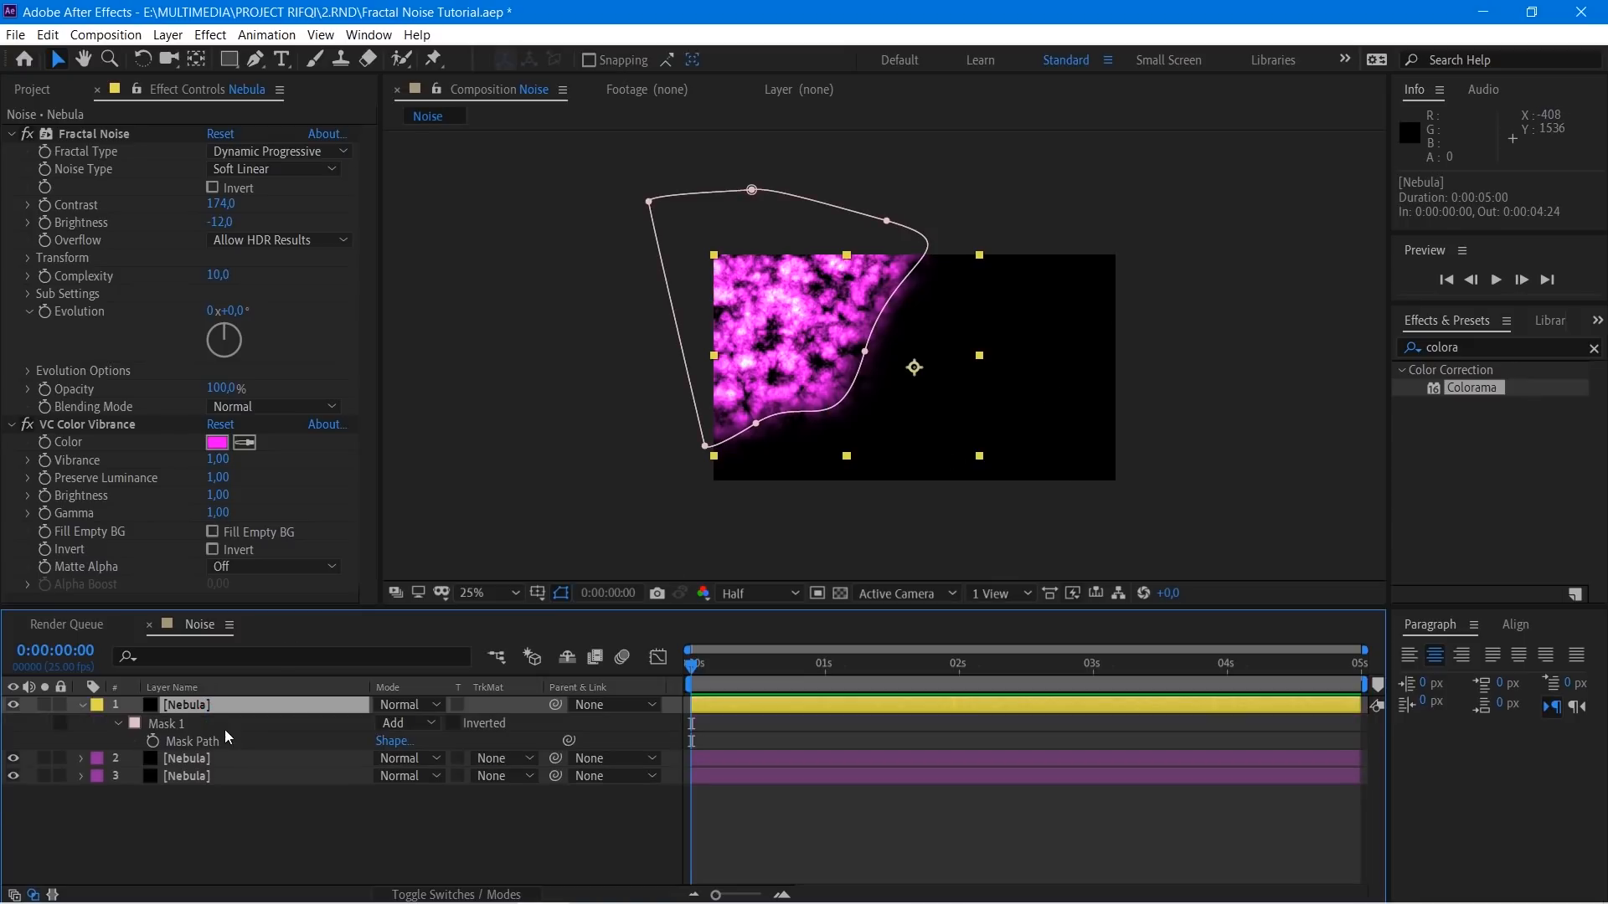
pyautogui.click(222, 731)
pyautogui.press('Delete')
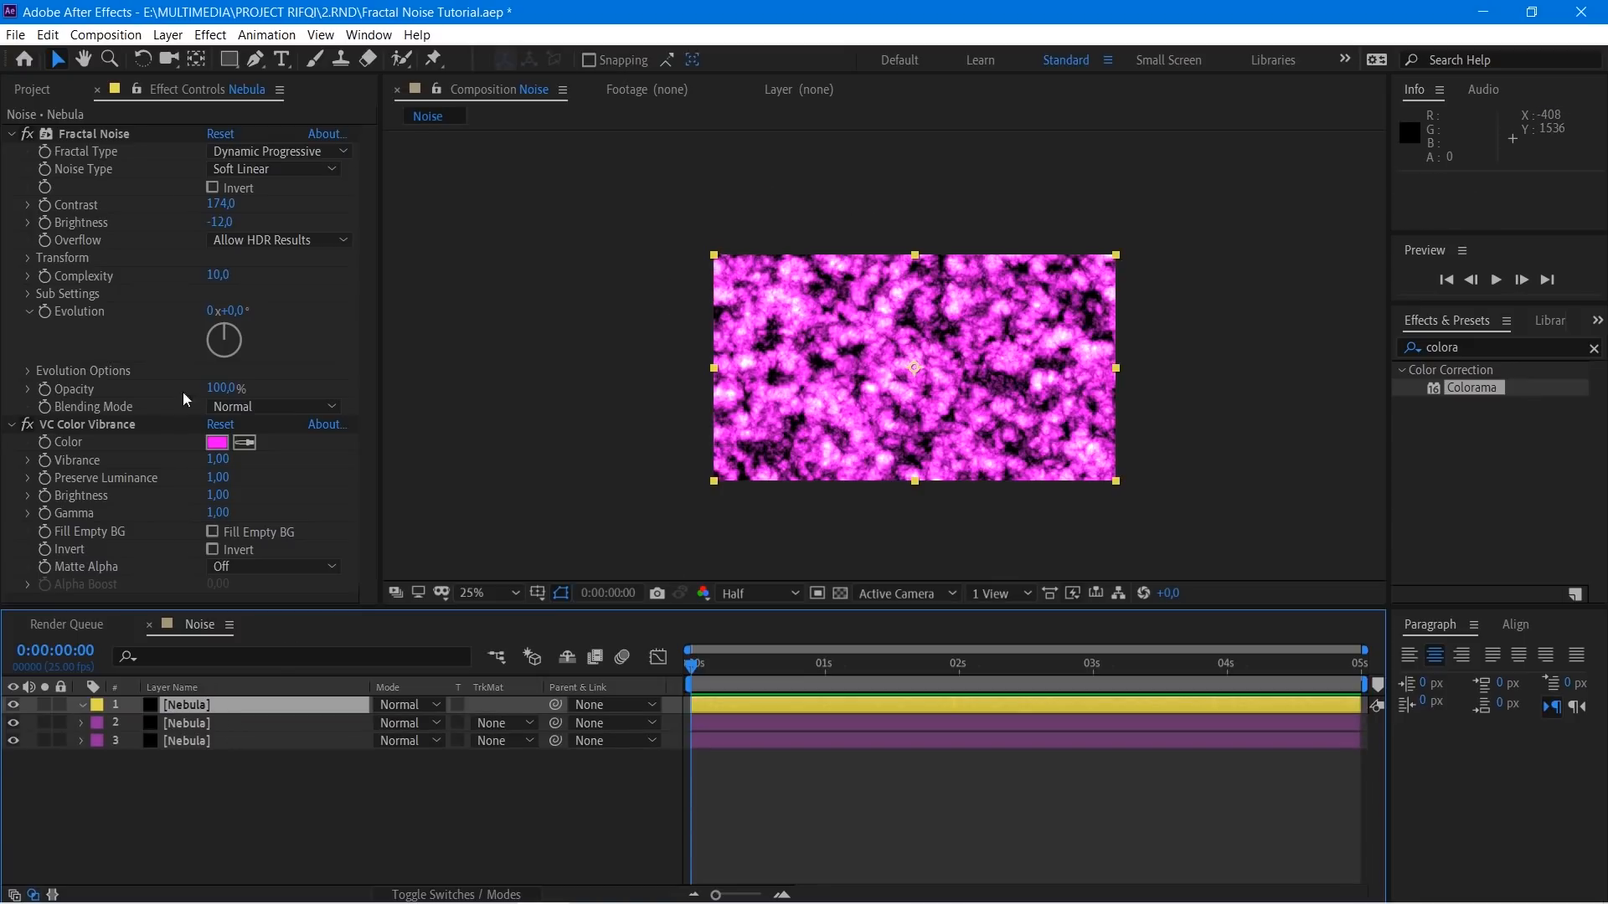
# Step: Draw a closed six-point mask on the top Nebula layer with the Pen tool, enclosing the frame's lower-right part
pyautogui.click(250, 61)
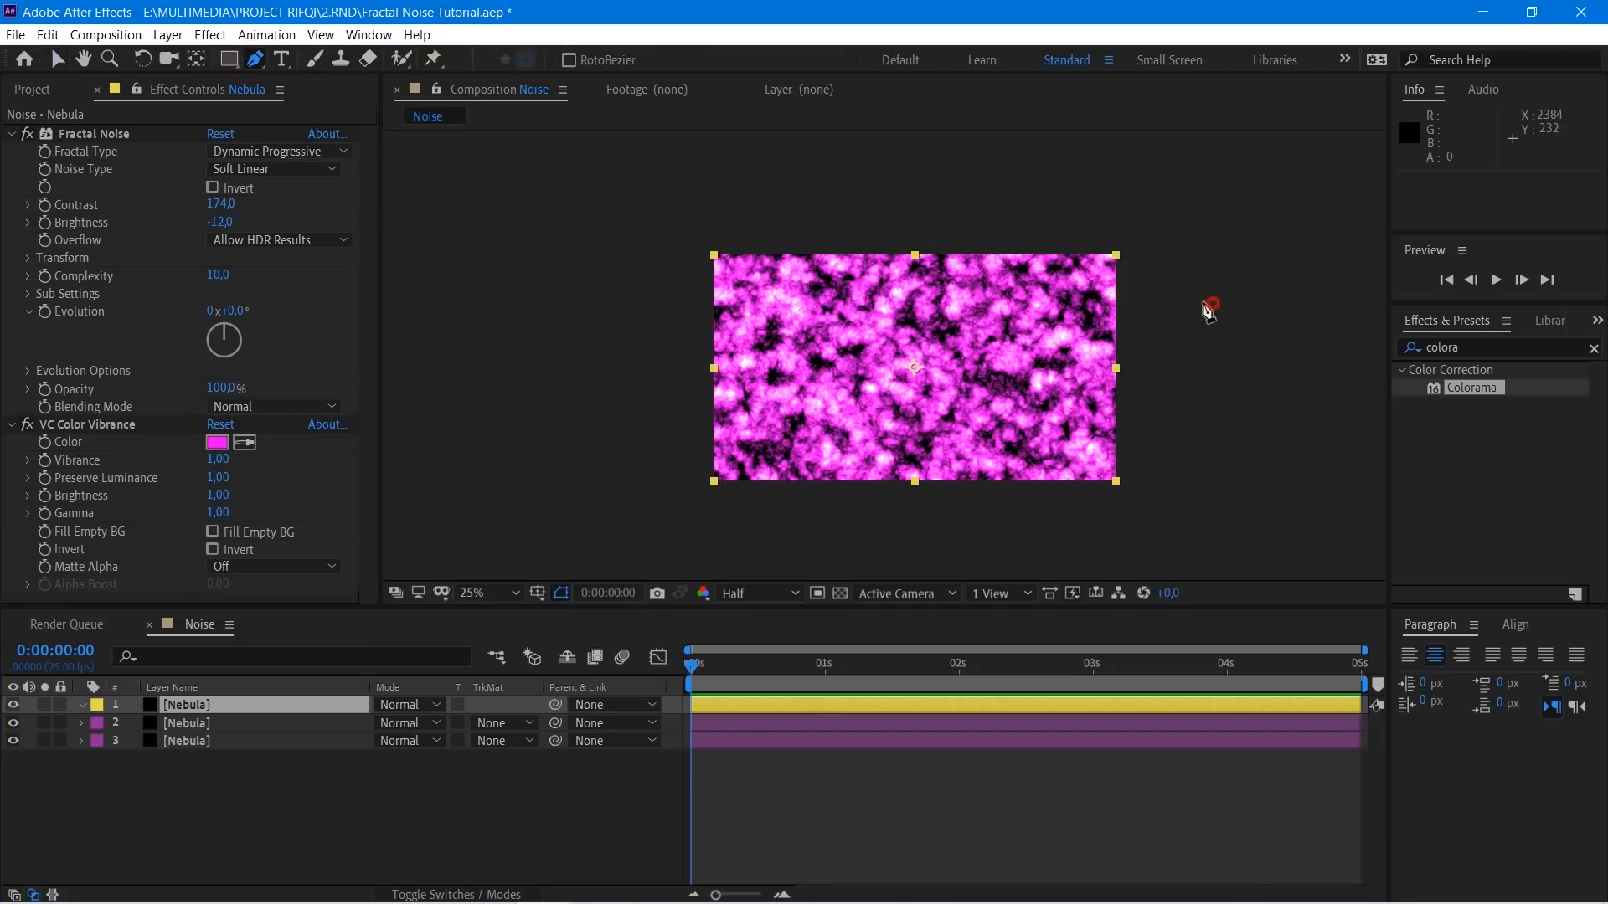
pyautogui.click(1212, 303)
pyautogui.click(1045, 335)
pyautogui.click(950, 405)
pyautogui.click(880, 512)
pyautogui.click(1011, 560)
pyautogui.moveTo(1169, 550); pyautogui.dragTo(1175, 537)
pyautogui.click(1212, 303)
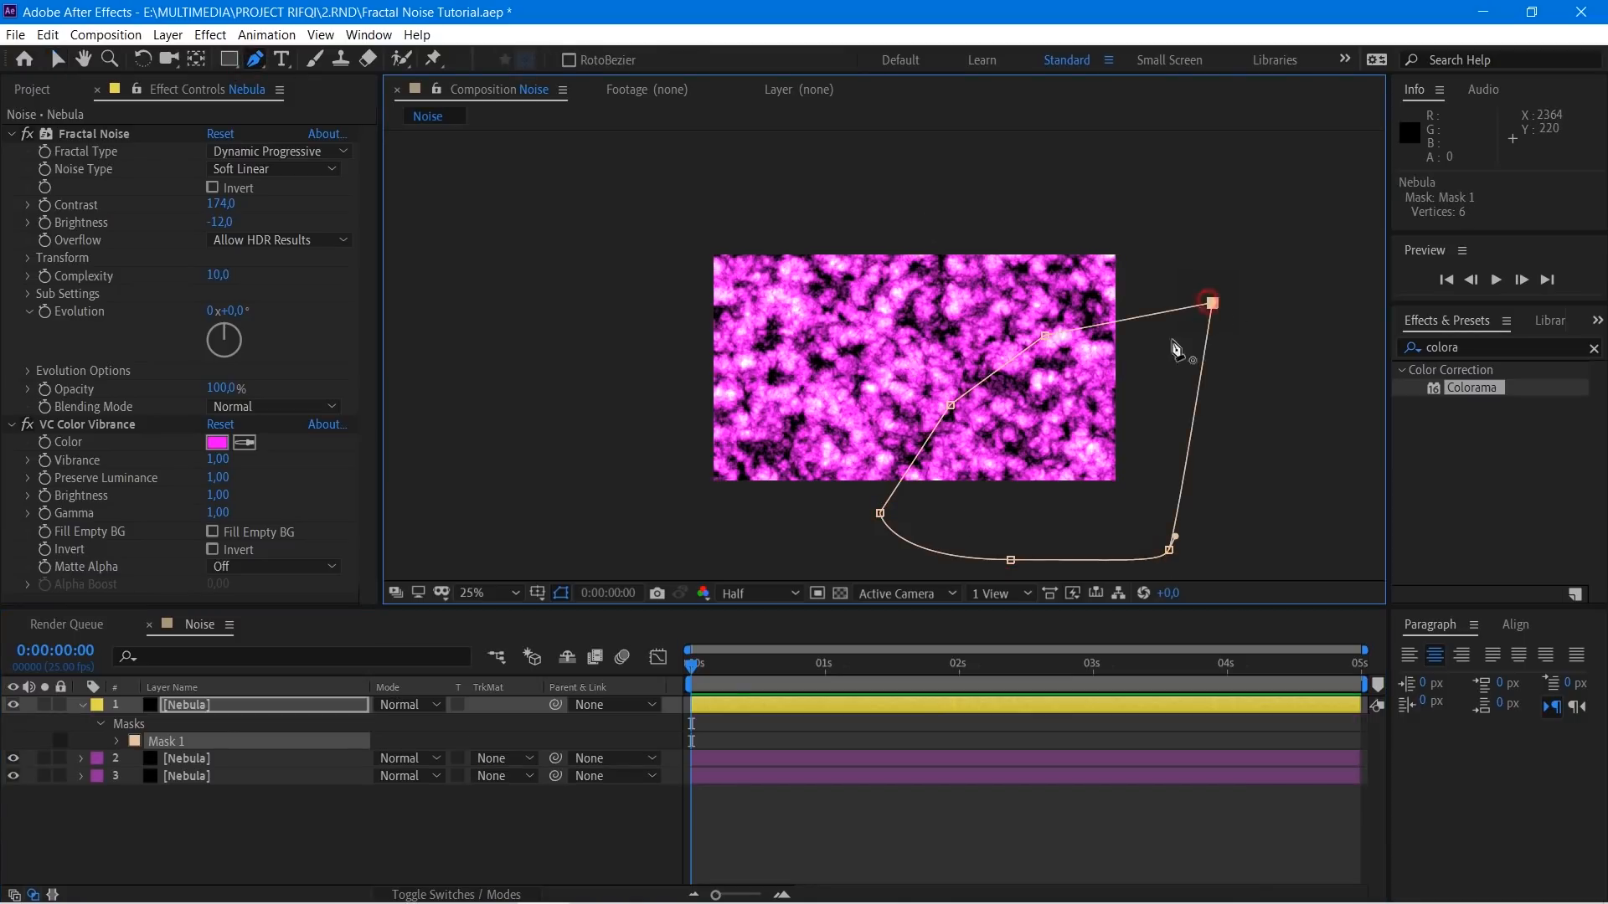
# Step: Set the top Nebula layer's VC Color Vibrance color to yellow EBFF00
pyautogui.click(217, 442)
pyautogui.click(312, 510)
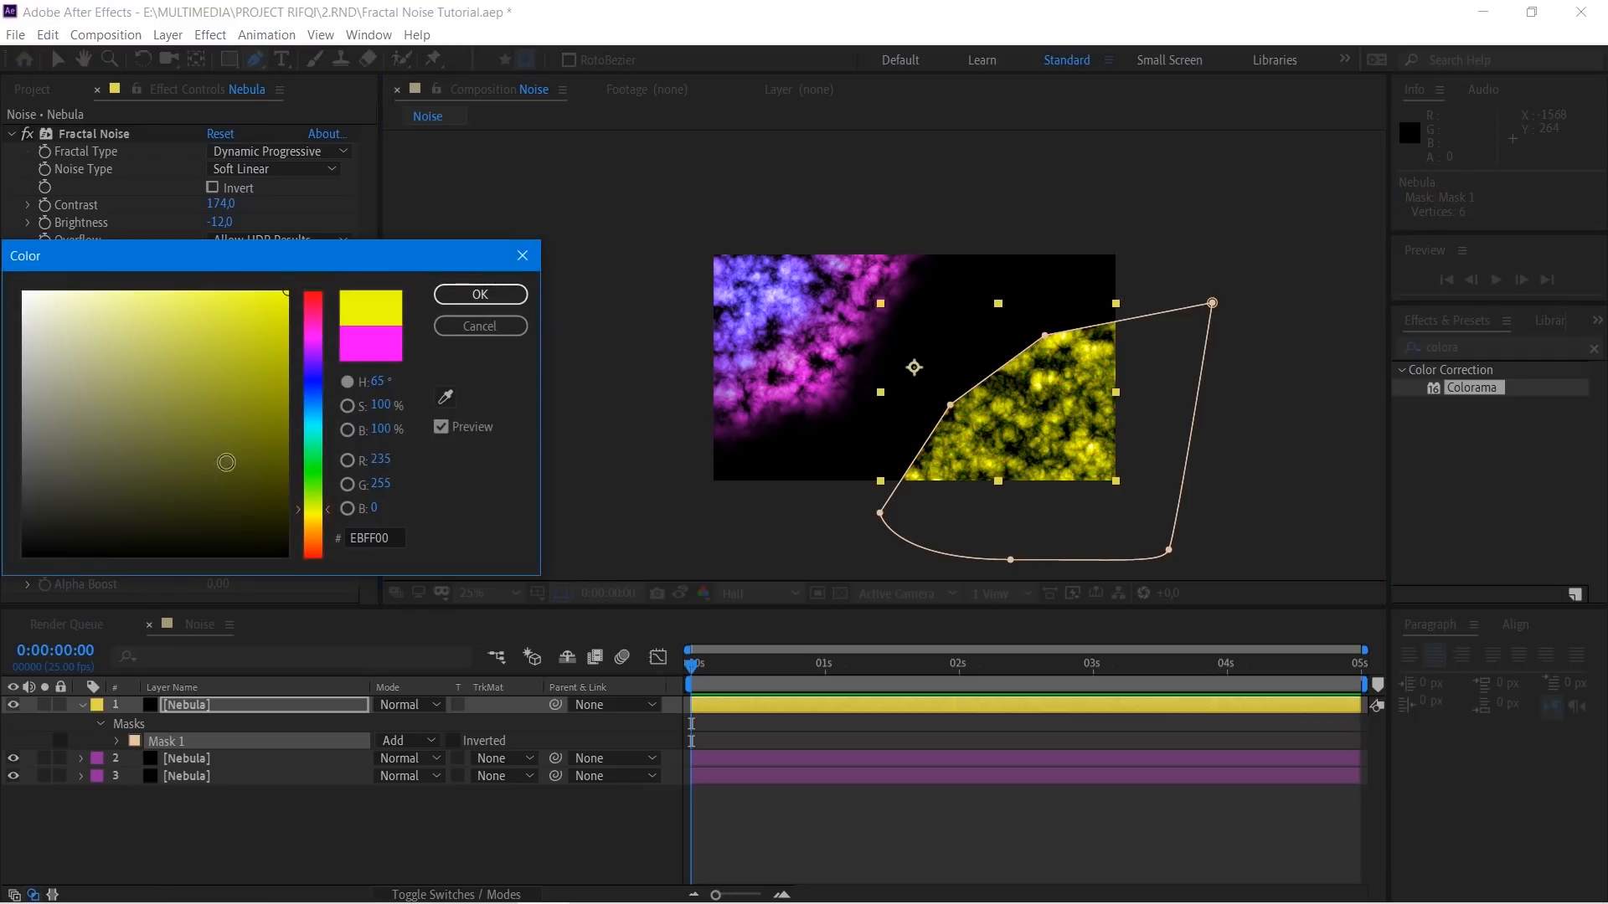
pyautogui.click(479, 293)
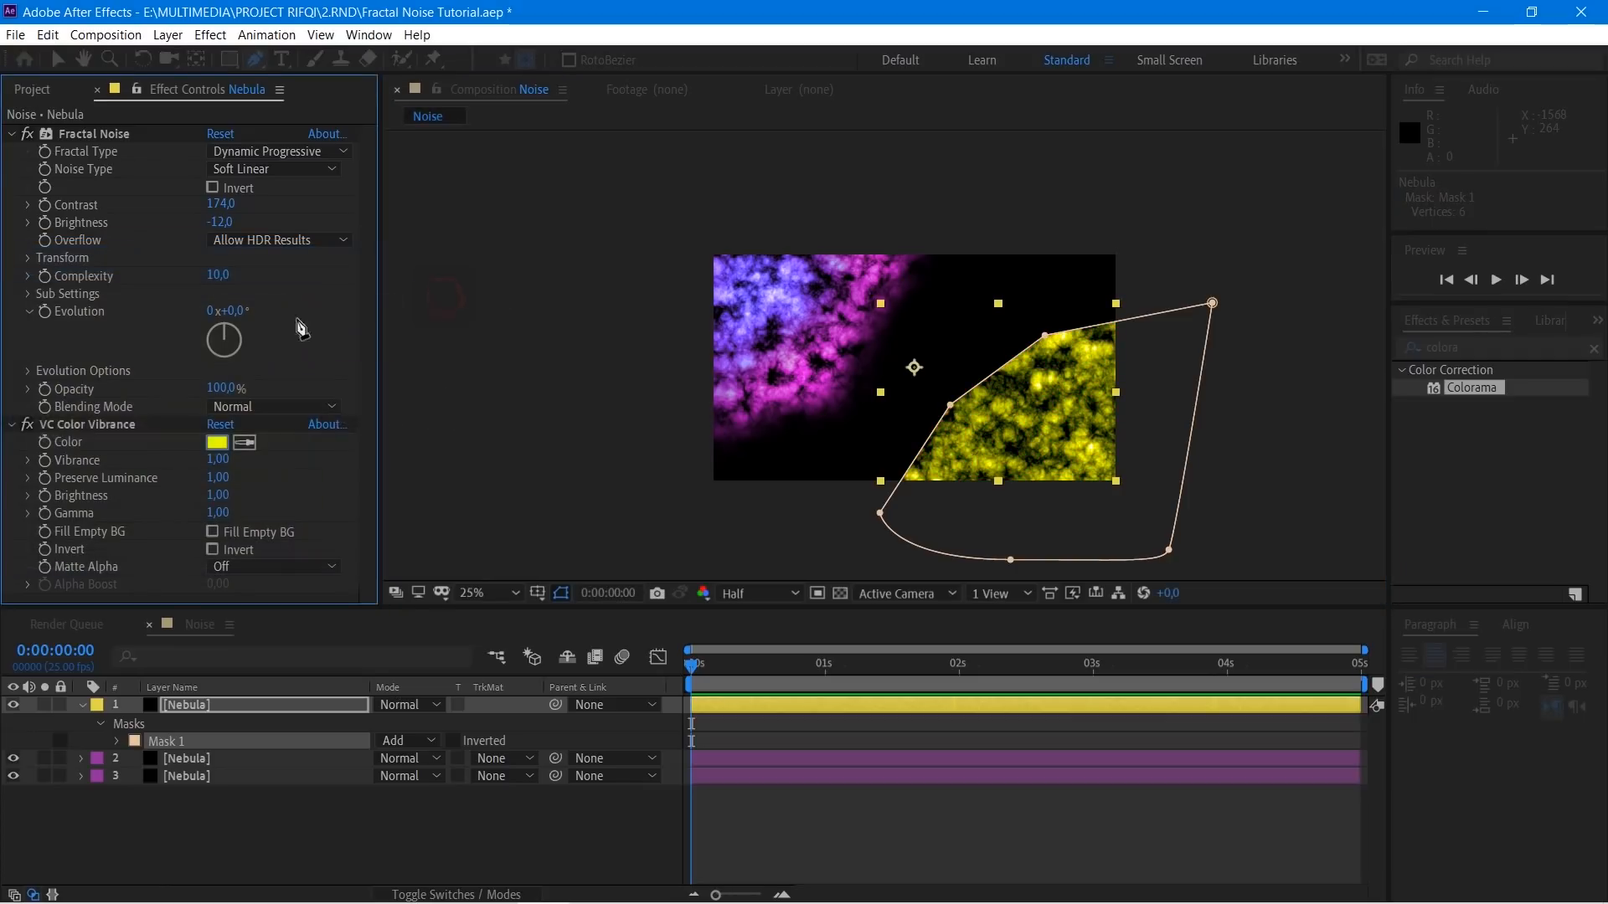
# Step: Set the top Nebula layer's Fractal Noise random seed to 160, scale to 211 and brightness to -1
pyautogui.click(29, 371)
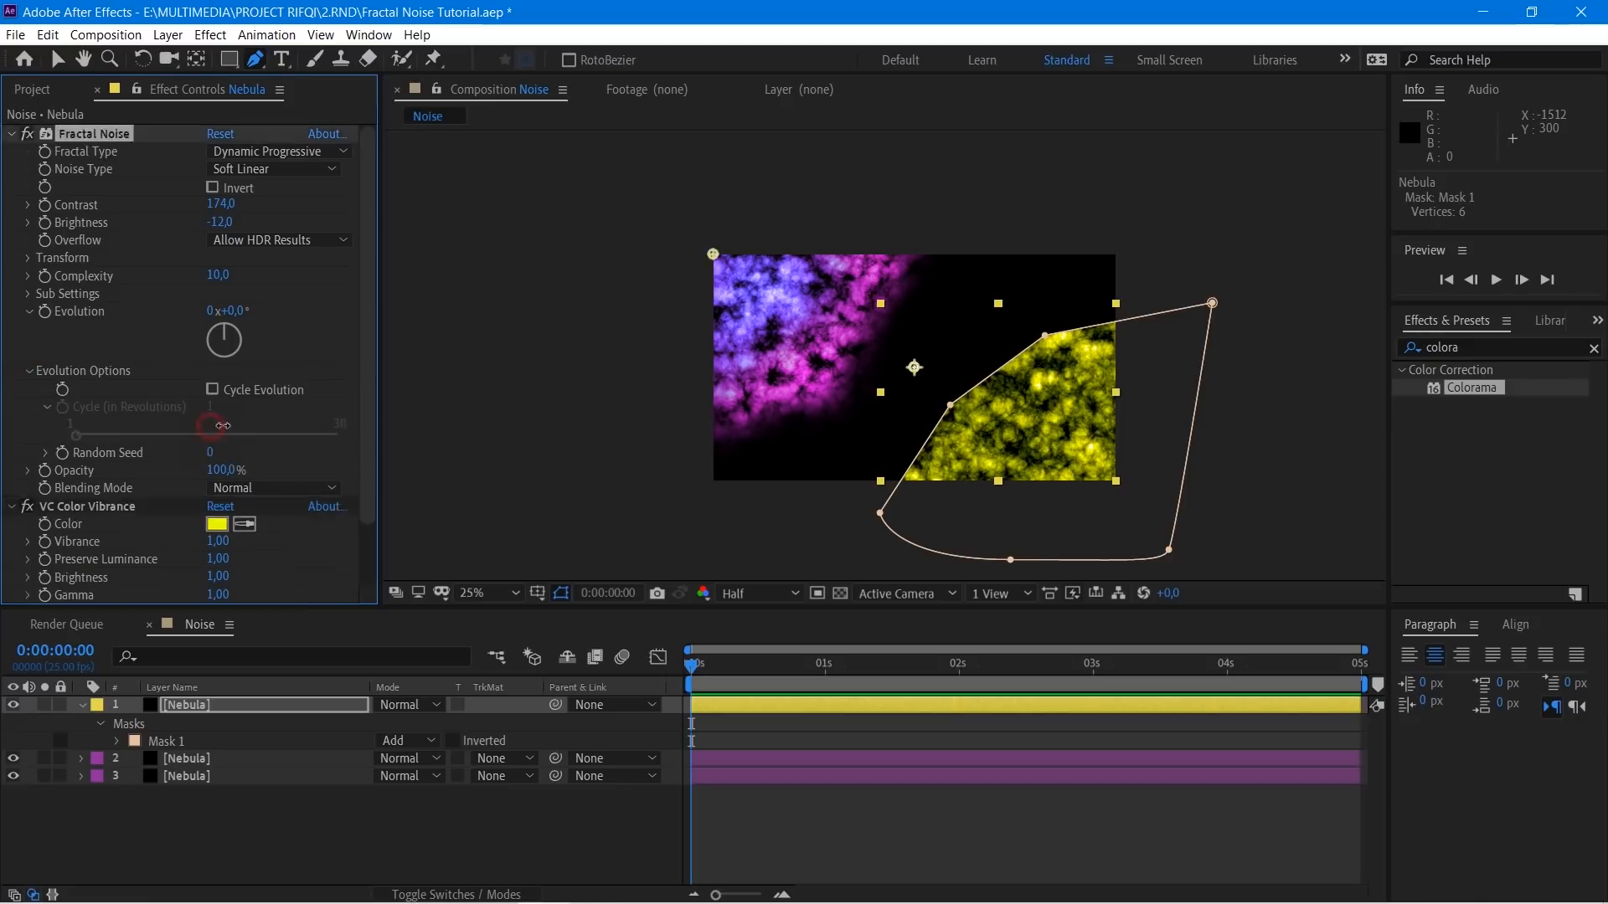
pyautogui.click(29, 257)
pyautogui.click(219, 310)
pyautogui.write('174')
pyautogui.press('Return')
pyautogui.moveTo(312, 305); pyautogui.dragTo(343, 305)
# Step: Set the mask feather of the top Nebula layer's Mask 1 to 305 pixels
pyautogui.press('f')
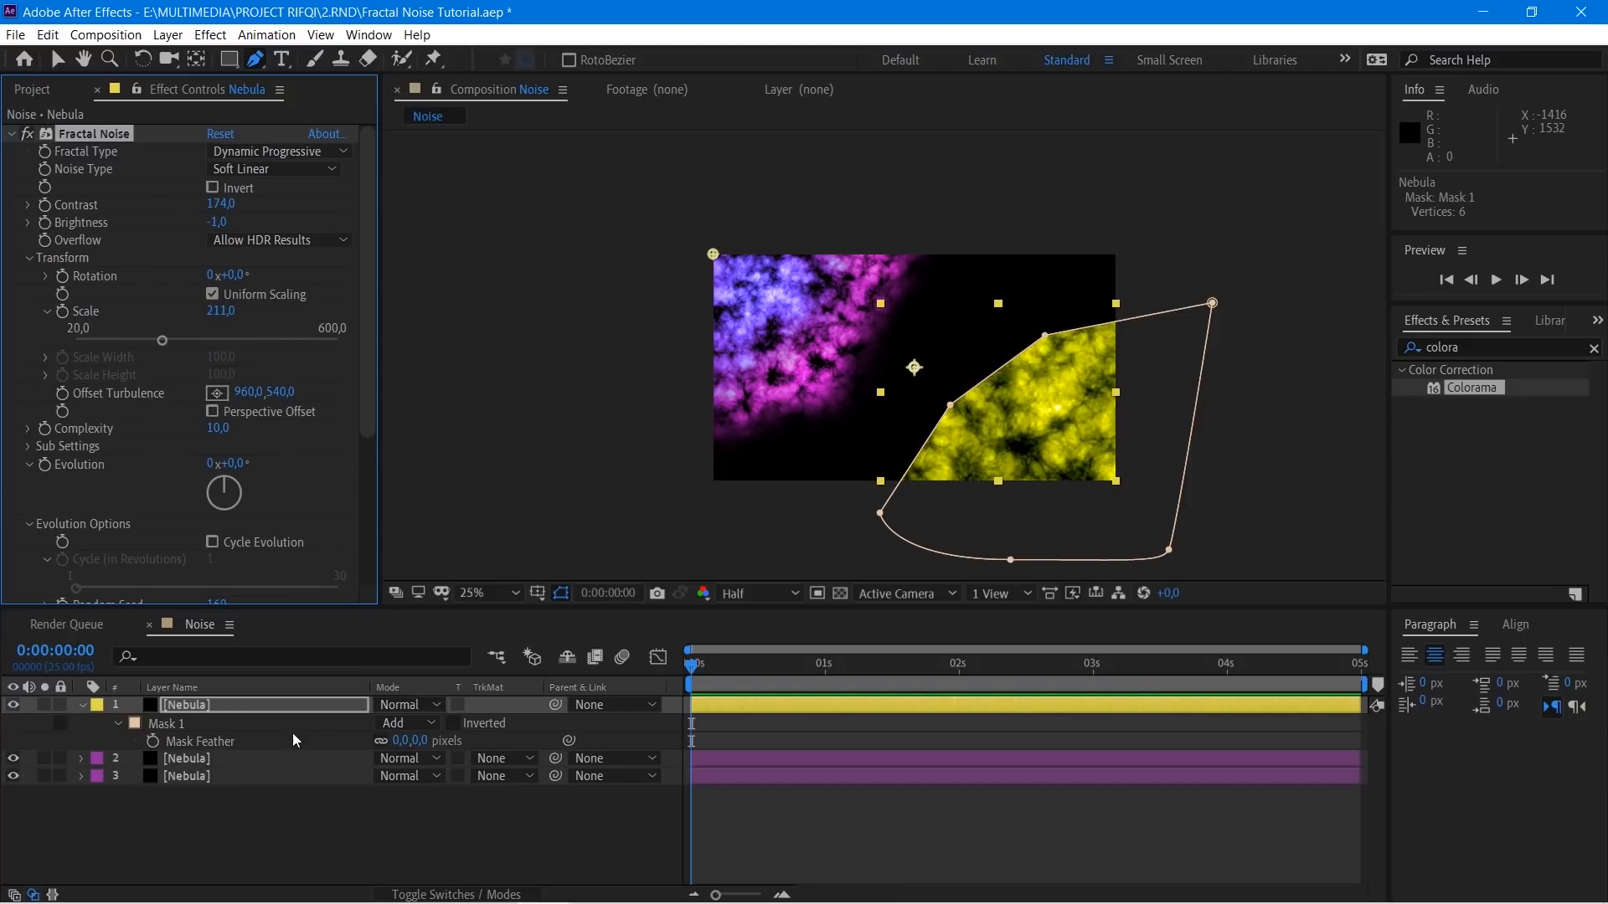
pyautogui.moveTo(410, 741); pyautogui.dragTo(731, 758)
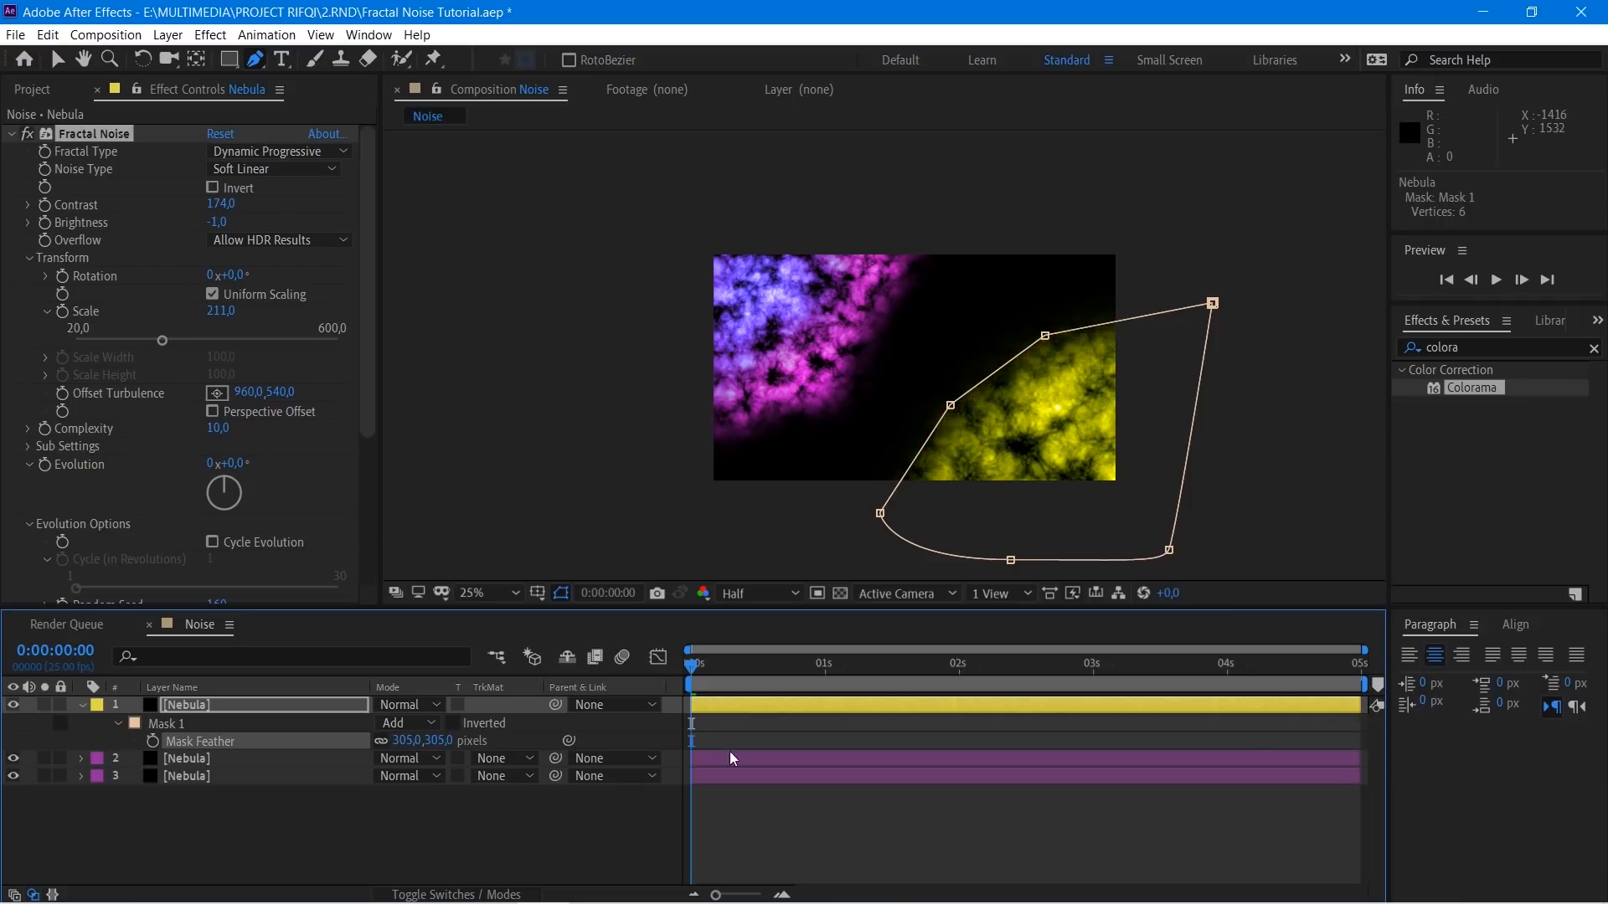
# Step: Duplicate the yellow Nebula layer and reshape the copy's mask to cover only the frame's lower-right corner
pyautogui.click(251, 704)
pyautogui.hotkey('ctrl', 'd')
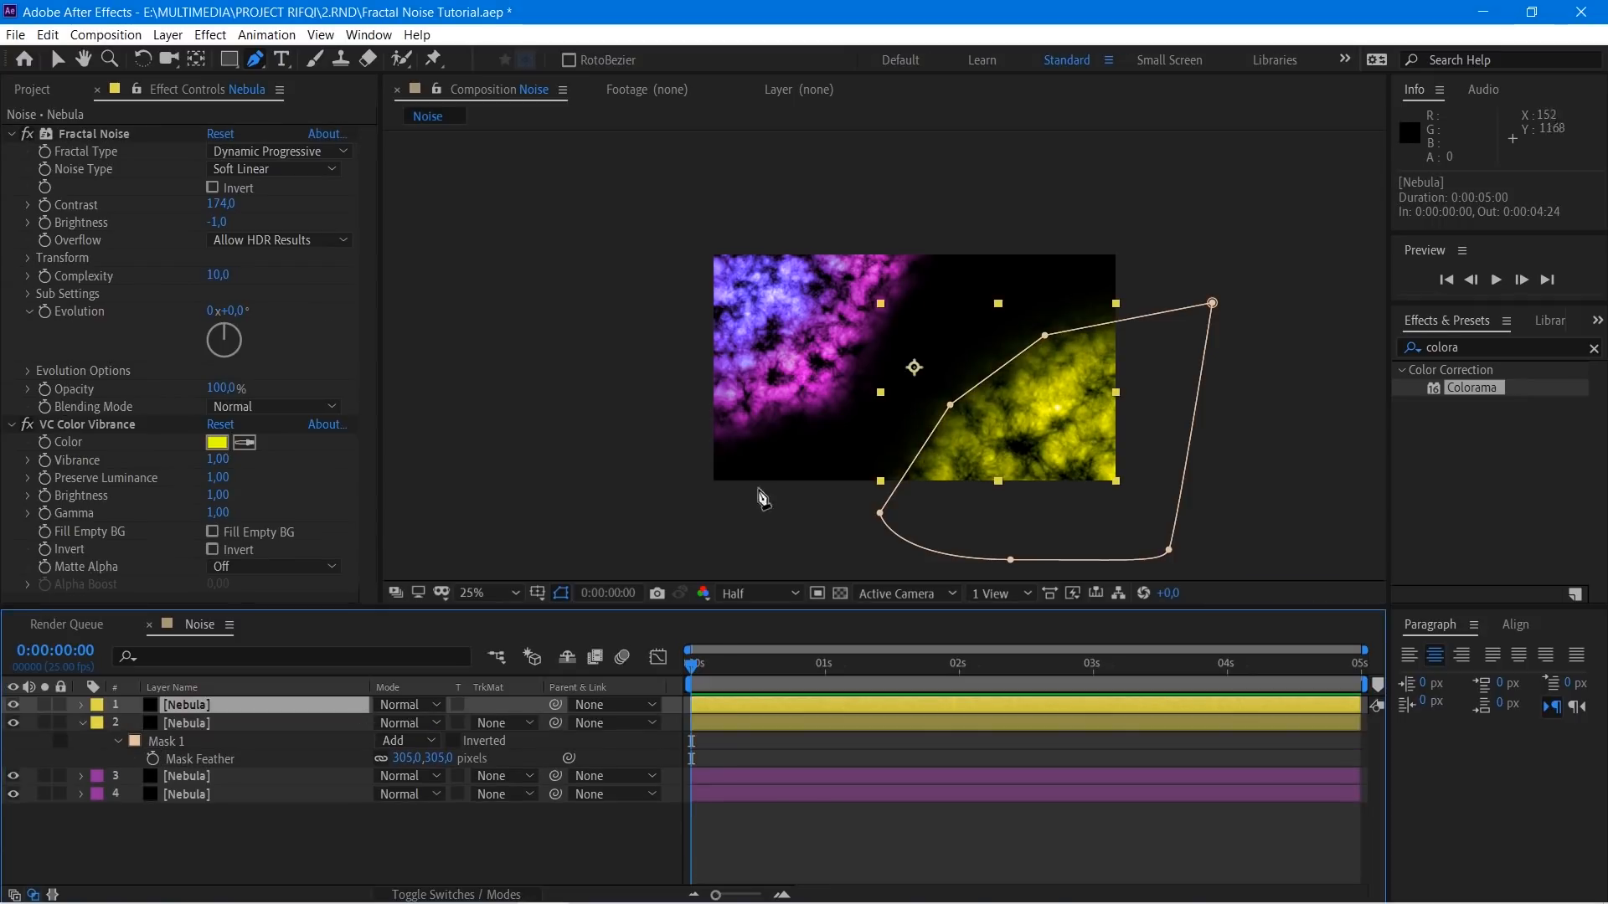
pyautogui.press('v')
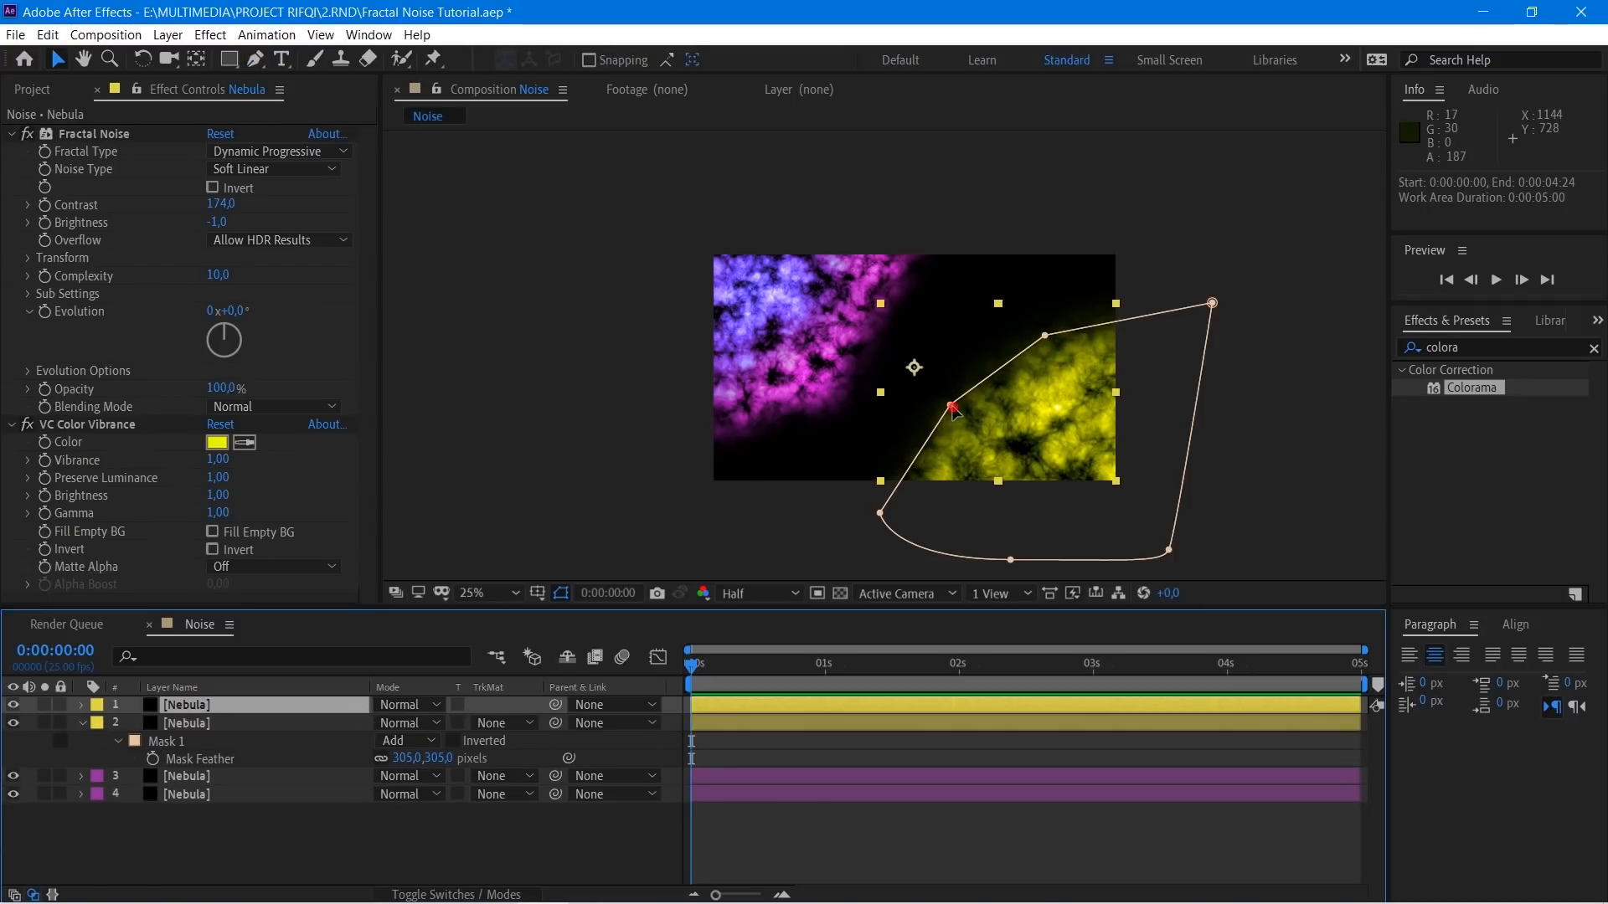
pyautogui.moveTo(950, 405); pyautogui.dragTo(1028, 445)
pyautogui.moveTo(879, 513); pyautogui.dragTo(970, 533)
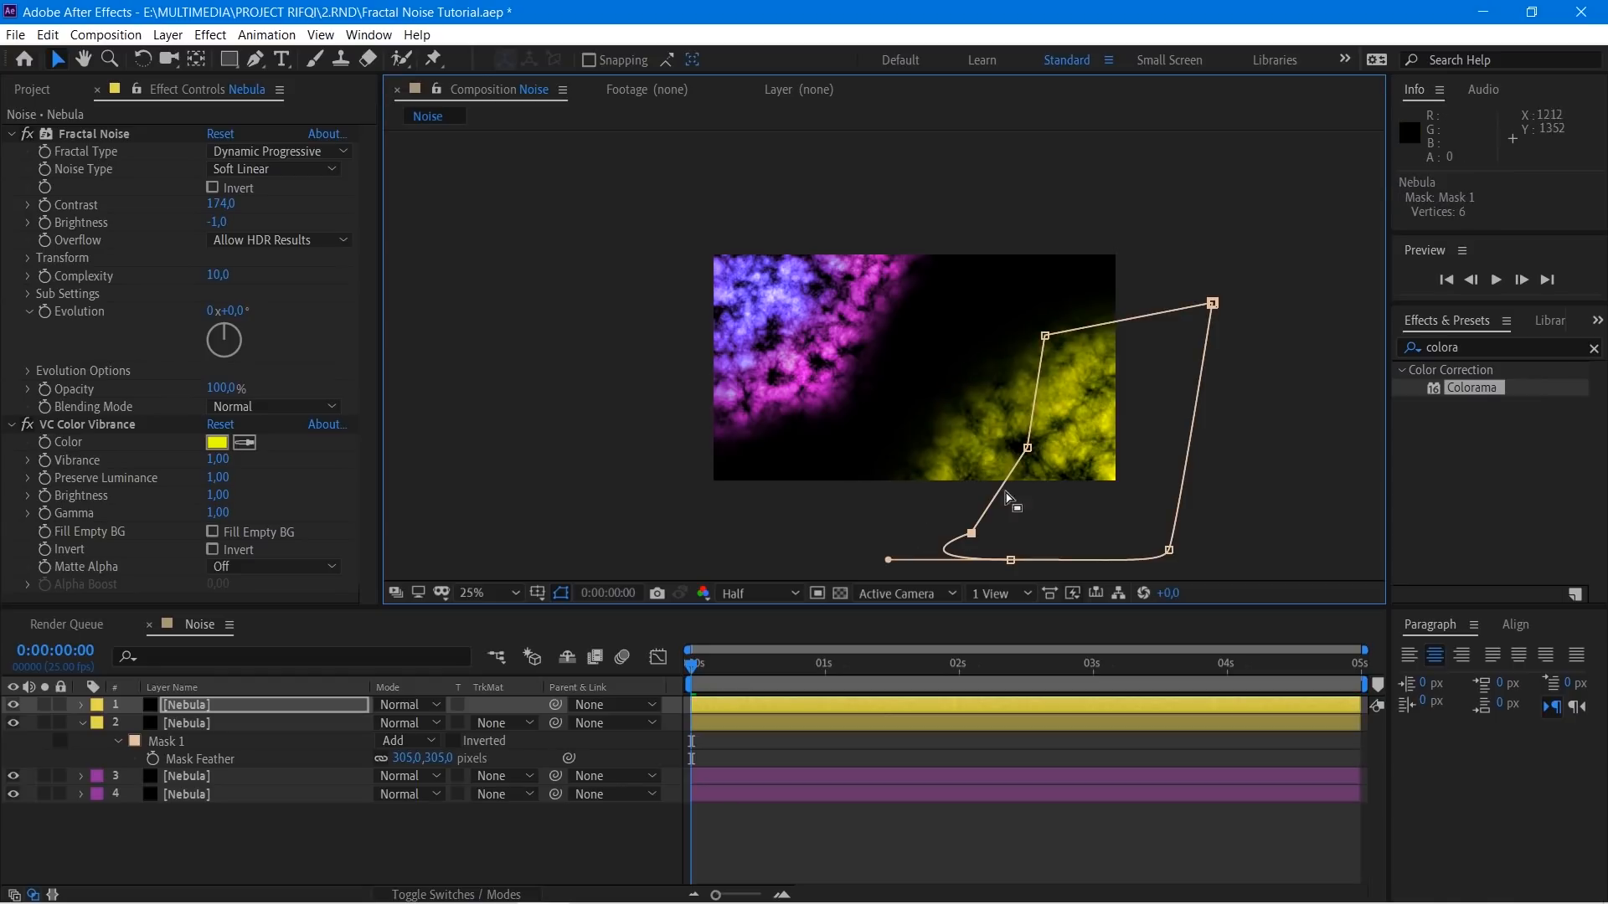
pyautogui.moveTo(1045, 335); pyautogui.dragTo(1048, 336)
pyautogui.moveTo(1101, 400); pyautogui.dragTo(1107, 409)
pyautogui.moveTo(1212, 303); pyautogui.dragTo(1165, 430)
# Step: Set the top Nebula copy's VC Color Vibrance color to orange FF9600
pyautogui.click(216, 442)
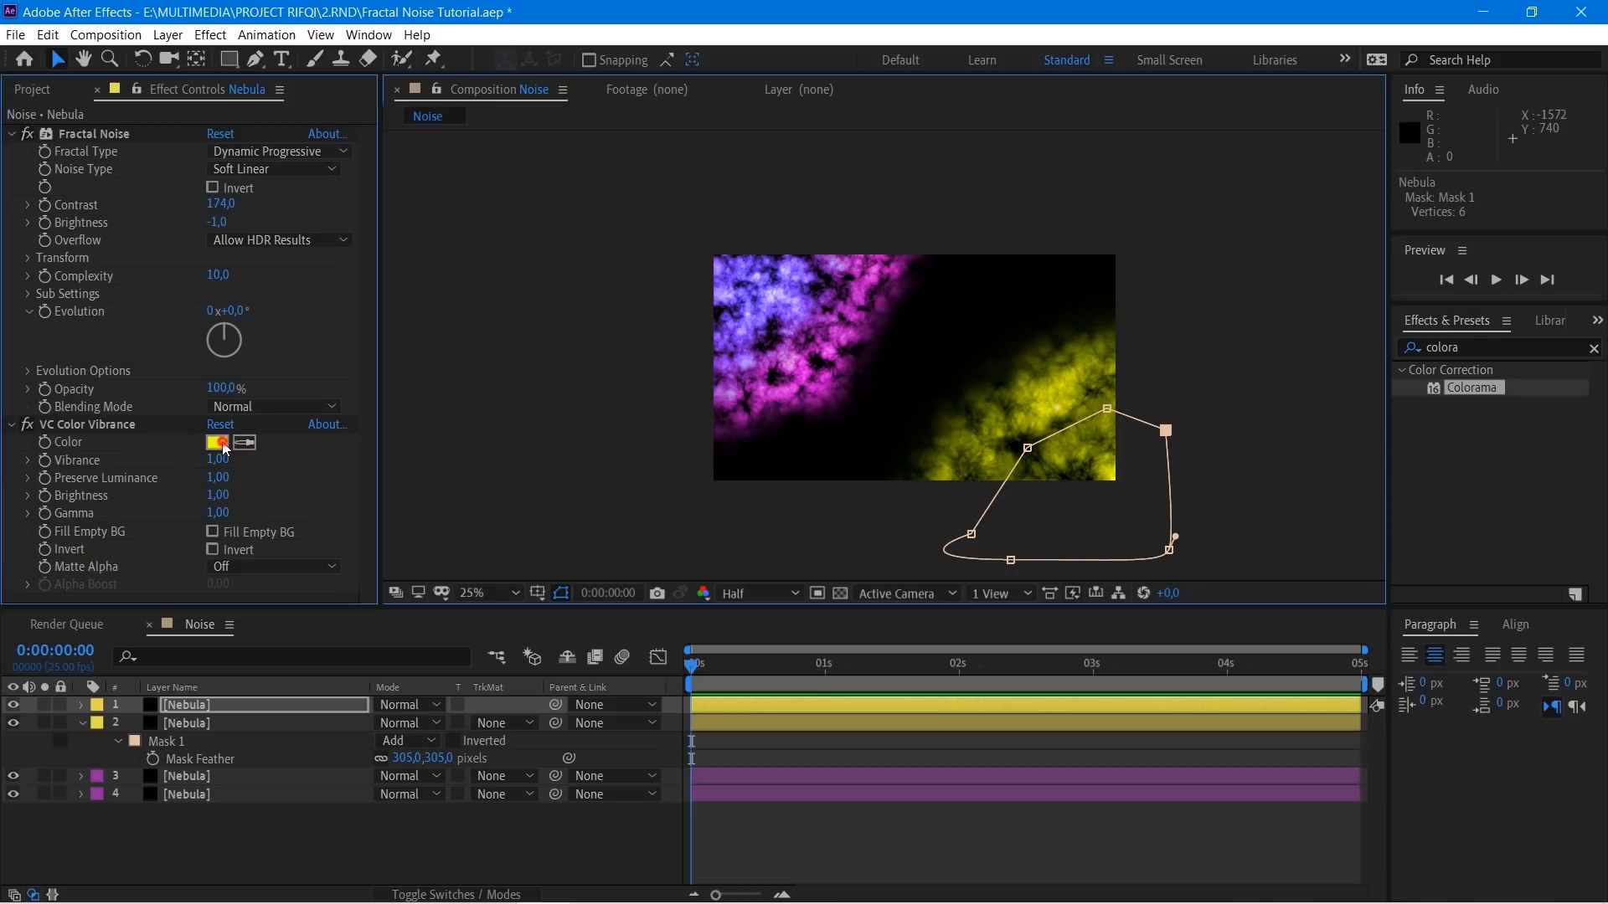
pyautogui.click(315, 520)
pyautogui.moveTo(316, 525)
pyautogui.mouseDown()
pyautogui.moveTo(309, 546)
pyautogui.moveTo(324, 516)
pyautogui.moveTo(318, 531)
pyautogui.mouseUp()
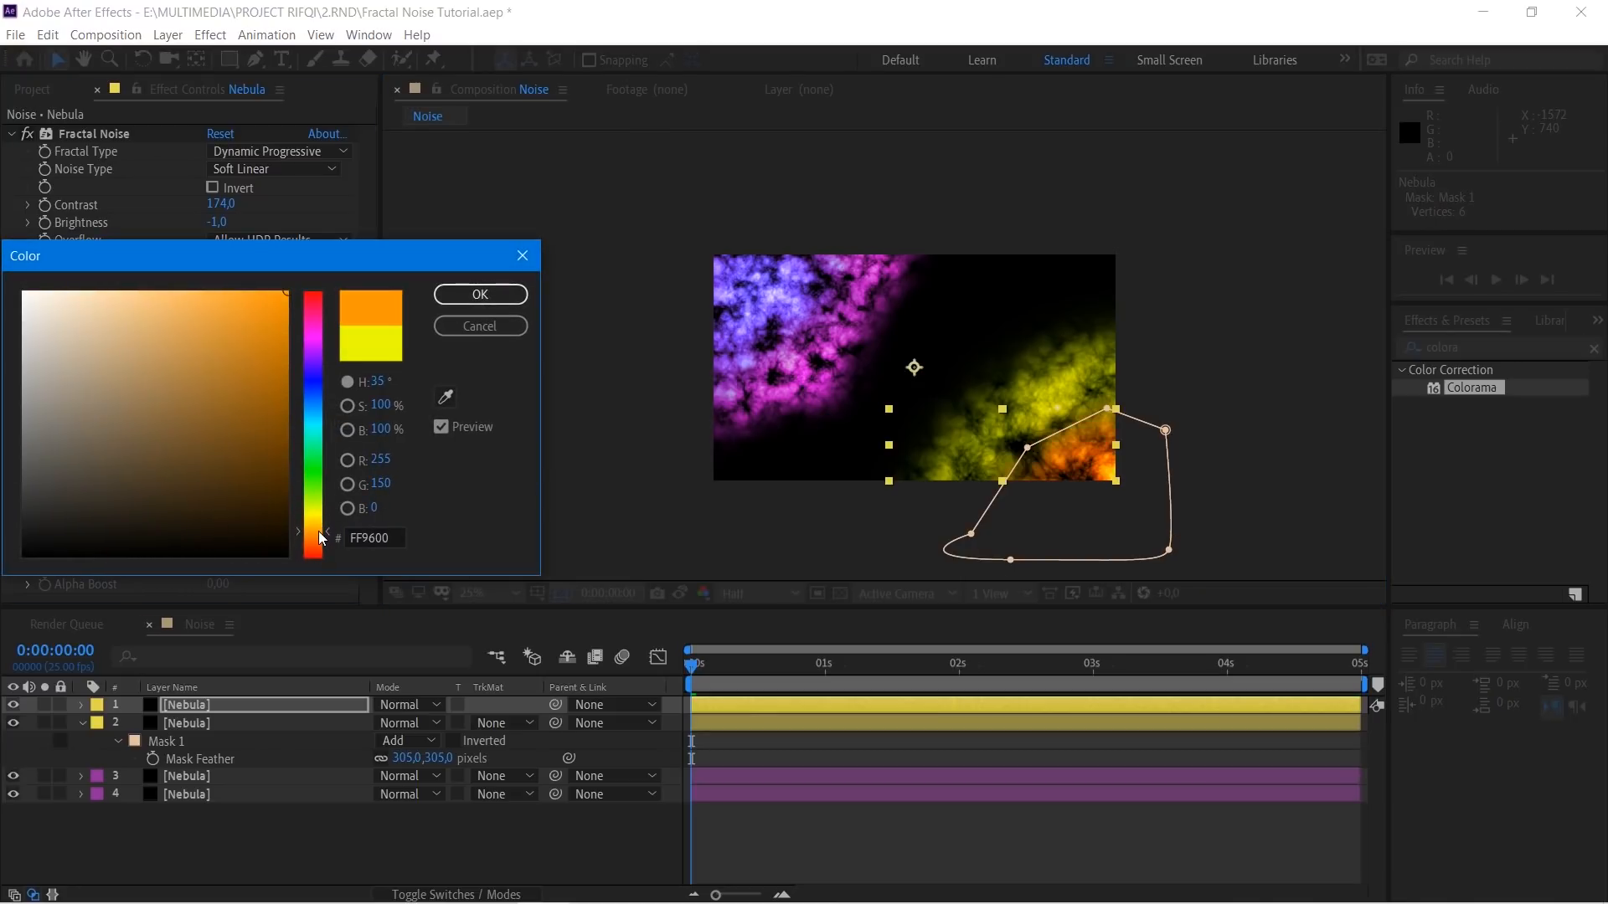
pyautogui.press('Return')
# Step: Change the second Nebula layer's VC Color Vibrance color to a pale orange and deselect the layer
pyautogui.moveTo(364, 380); pyautogui.dragTo(318, 522)
pyautogui.click(214, 512)
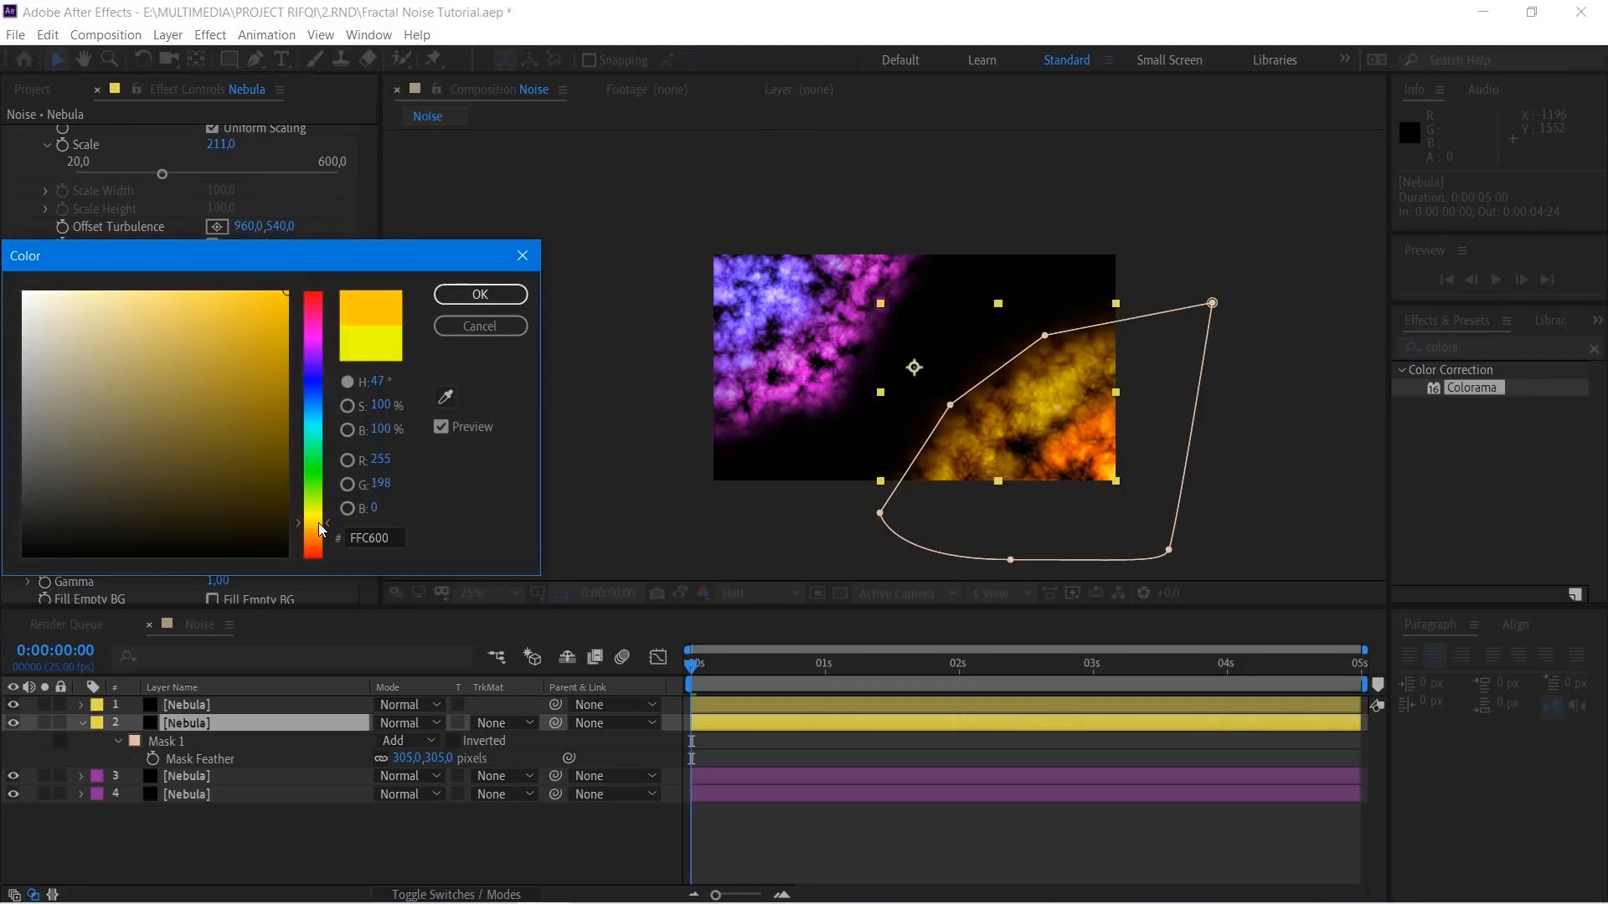
pyautogui.click(275, 360)
pyautogui.moveTo(275, 360); pyautogui.dragTo(130, 244)
pyautogui.click(460, 298)
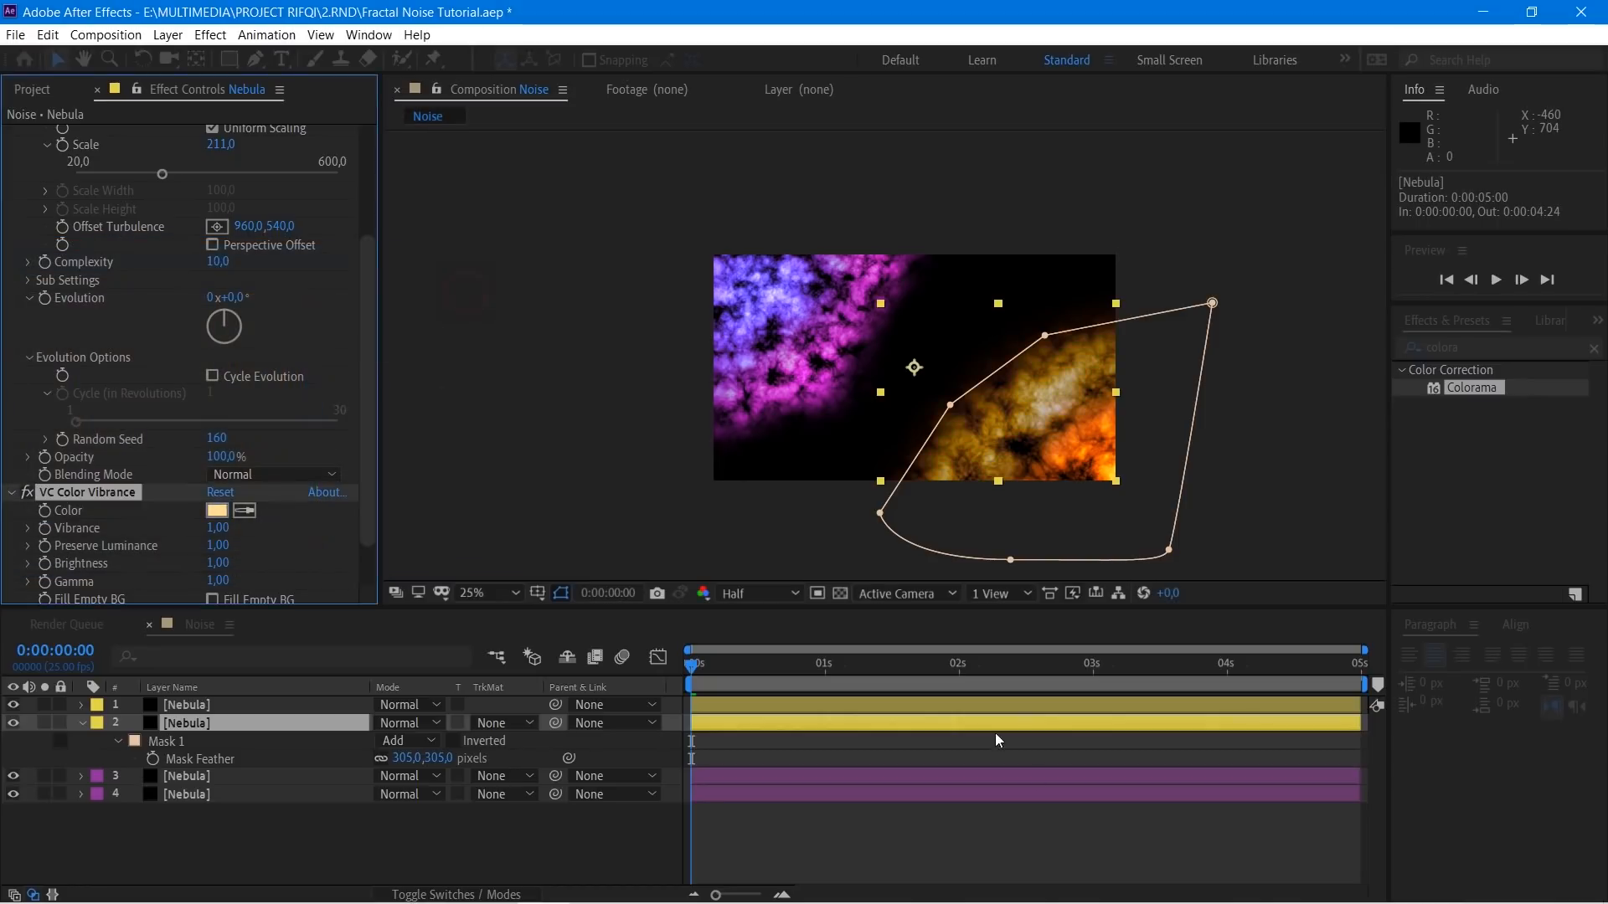
pyautogui.click(971, 534)
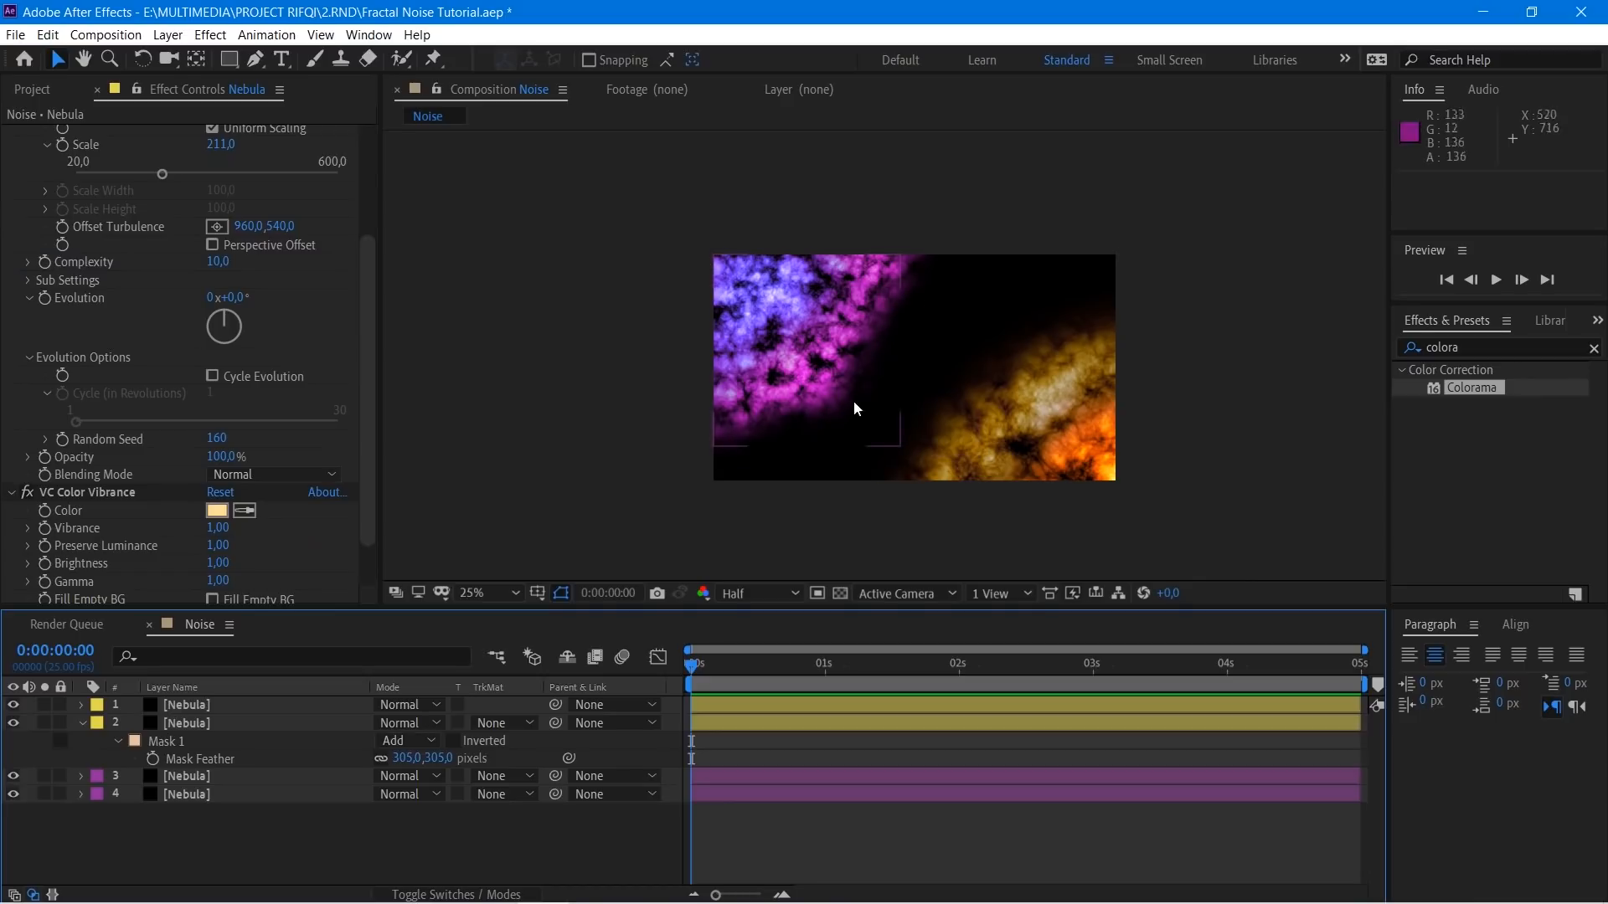
# Step: Collapse the second Nebula layer's properties and open the settings for a new solid in the Noise composition
pyautogui.click(249, 821)
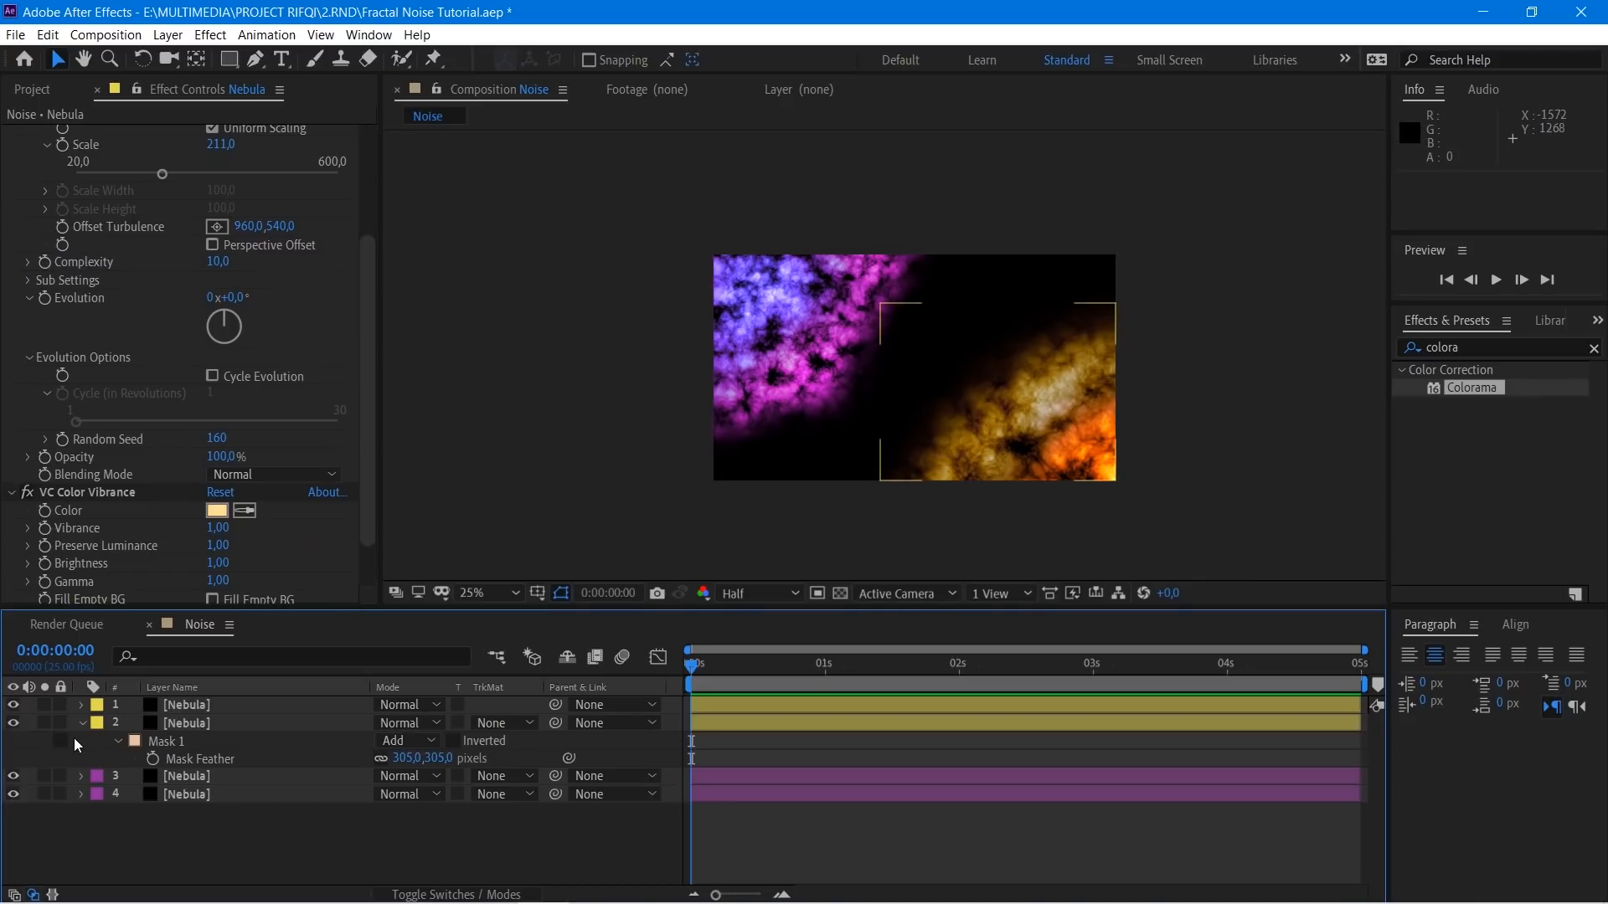
pyautogui.click(82, 723)
pyautogui.click(226, 821)
pyautogui.hotkey('ctrl', 'y')
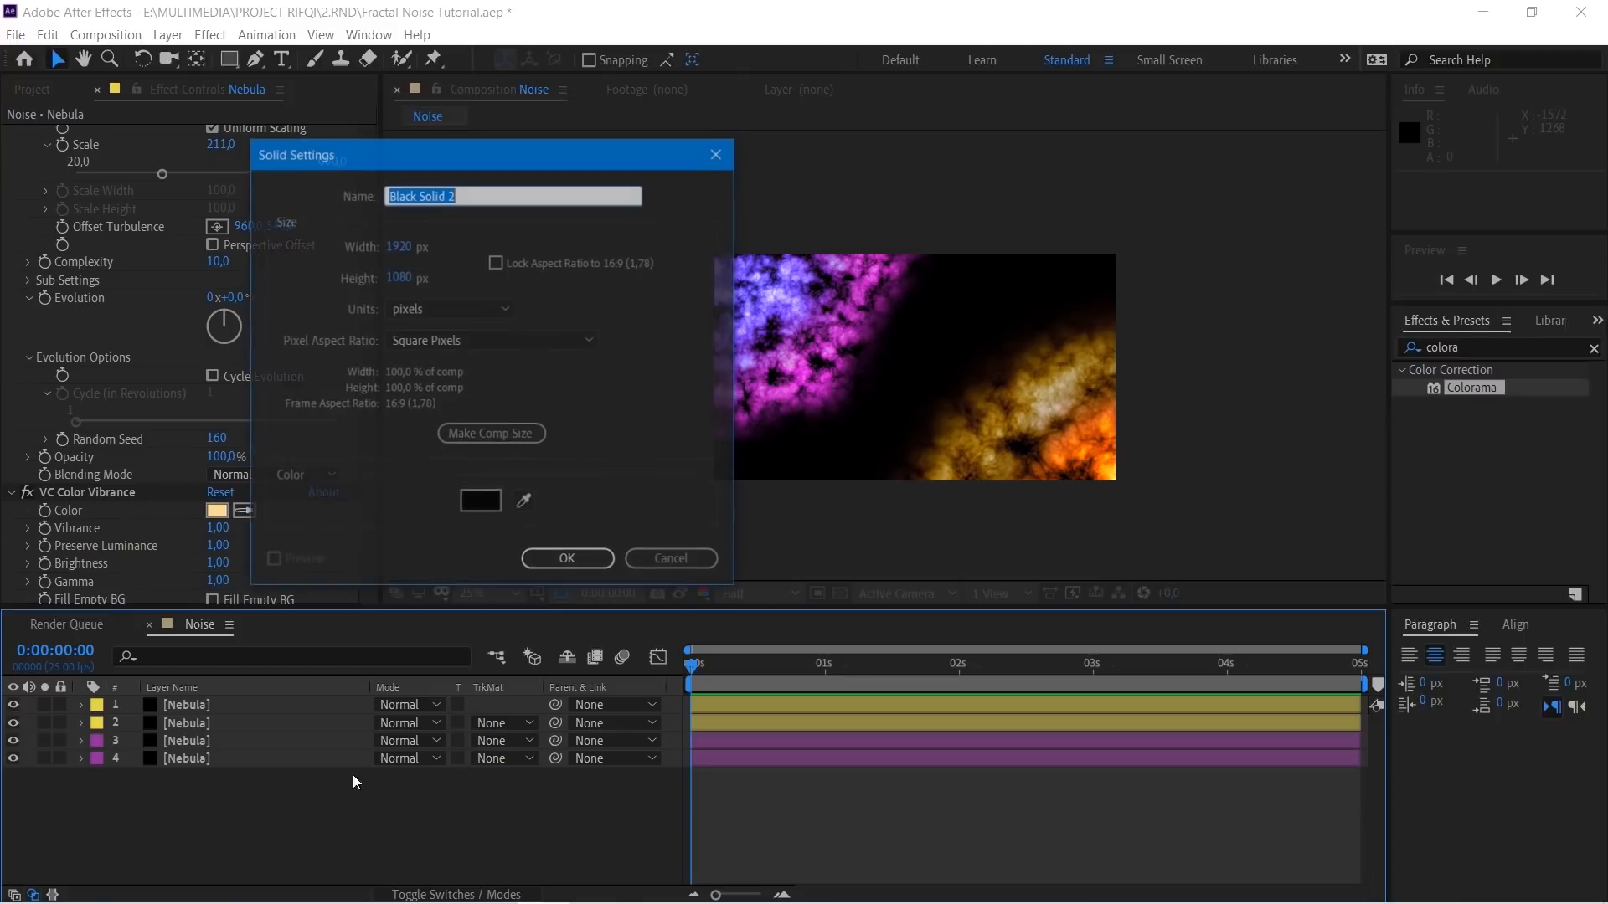
# Step: Create a black solid above the Nebula layers and apply the Fractal Noise effect to it
pyautogui.click(560, 559)
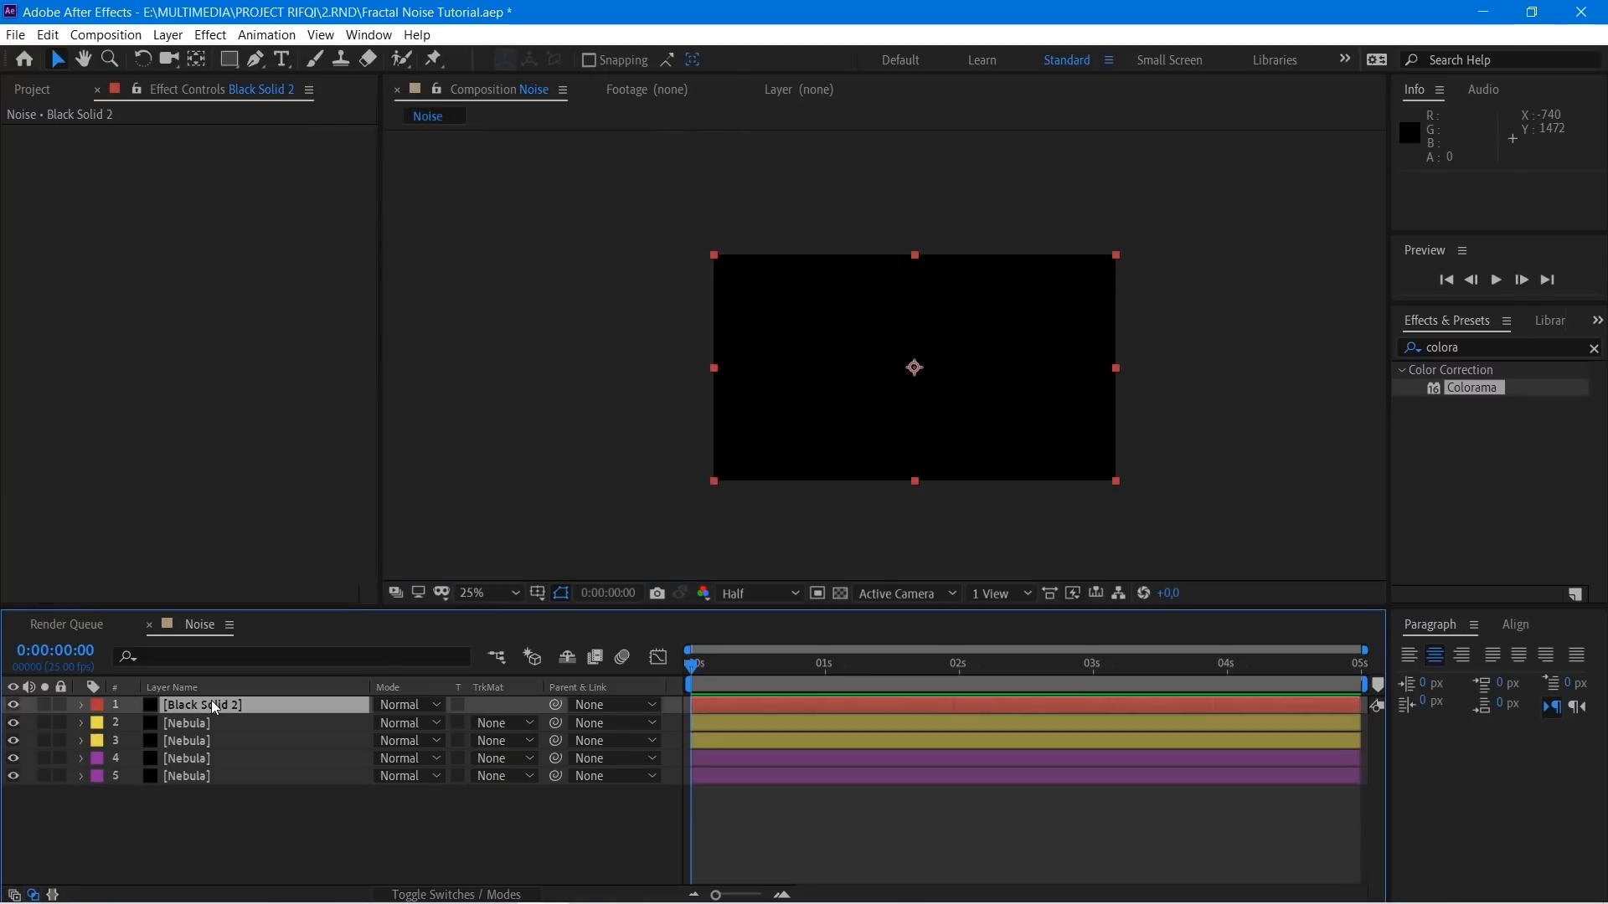
pyautogui.hotkey('ctrl', 'space')
pyautogui.write('frac')
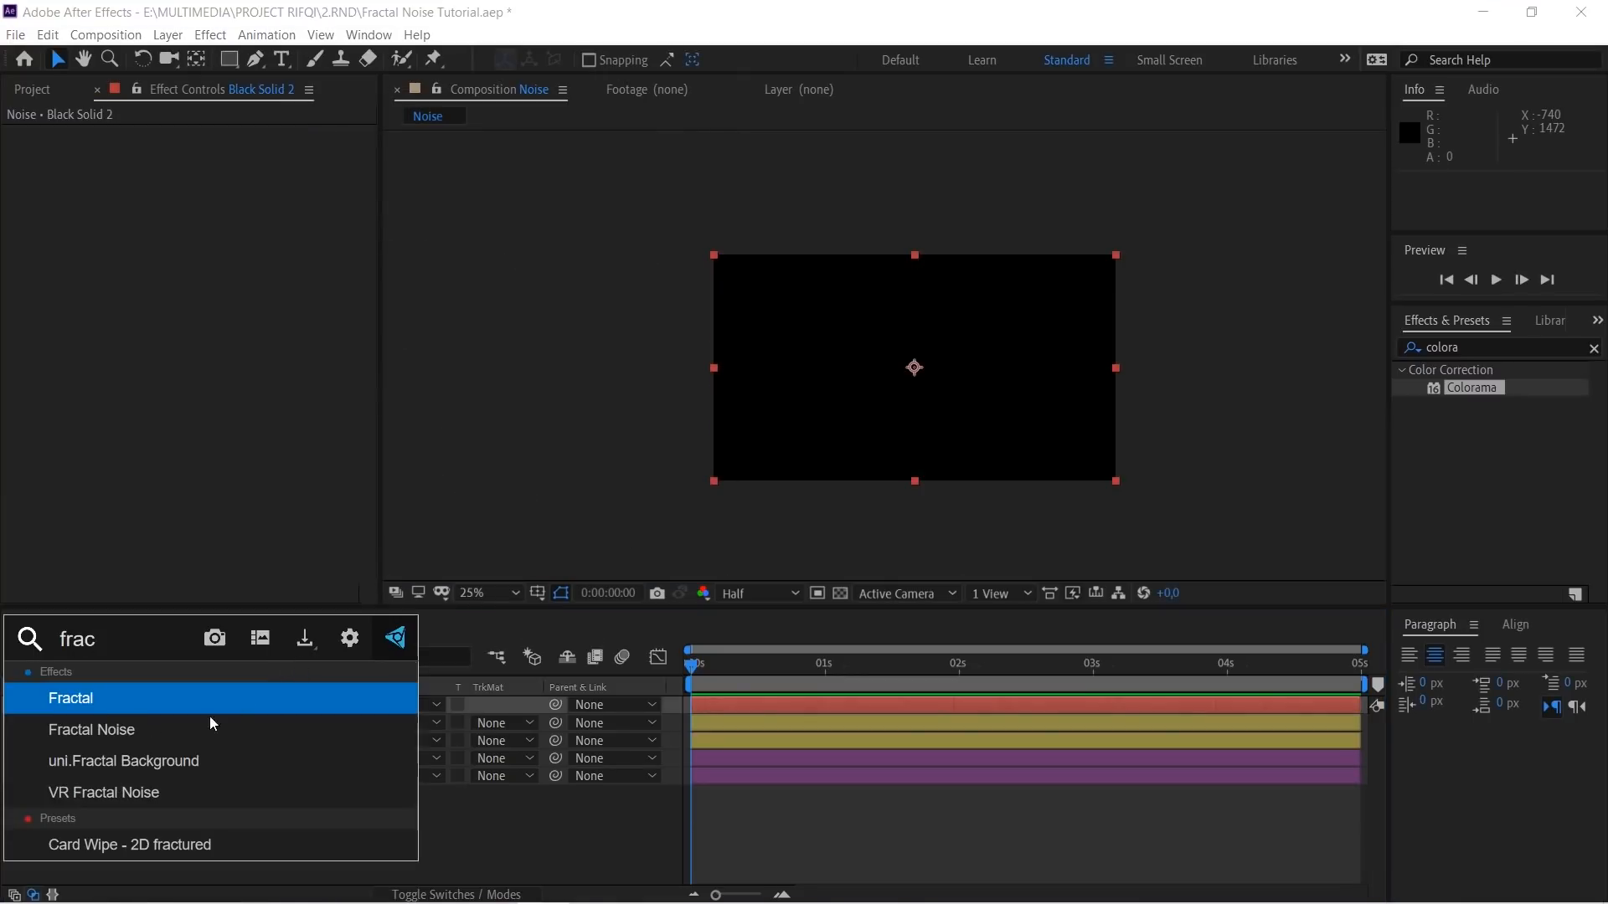
pyautogui.click(209, 727)
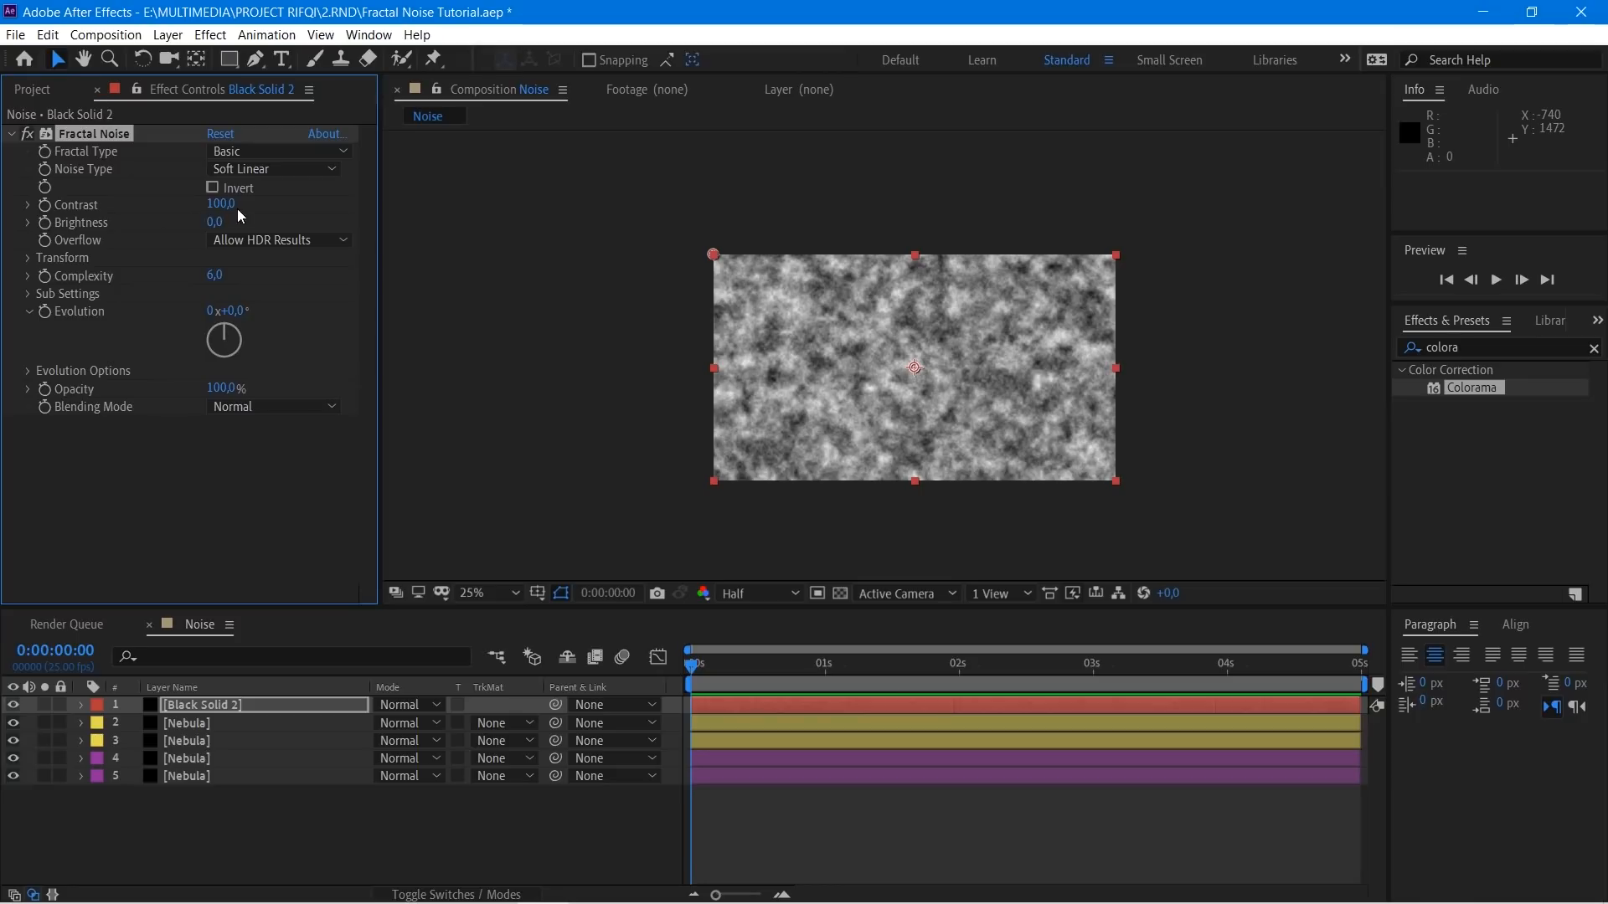
# Step: Set the Fractal Noise contrast to 152, brightness to -74 and transform scale to 13
pyautogui.moveTo(216, 204); pyautogui.dragTo(147, 230)
pyautogui.click(27, 259)
pyautogui.moveTo(220, 312); pyautogui.dragTo(97, 311)
pyautogui.scroll(3, 877, 431)
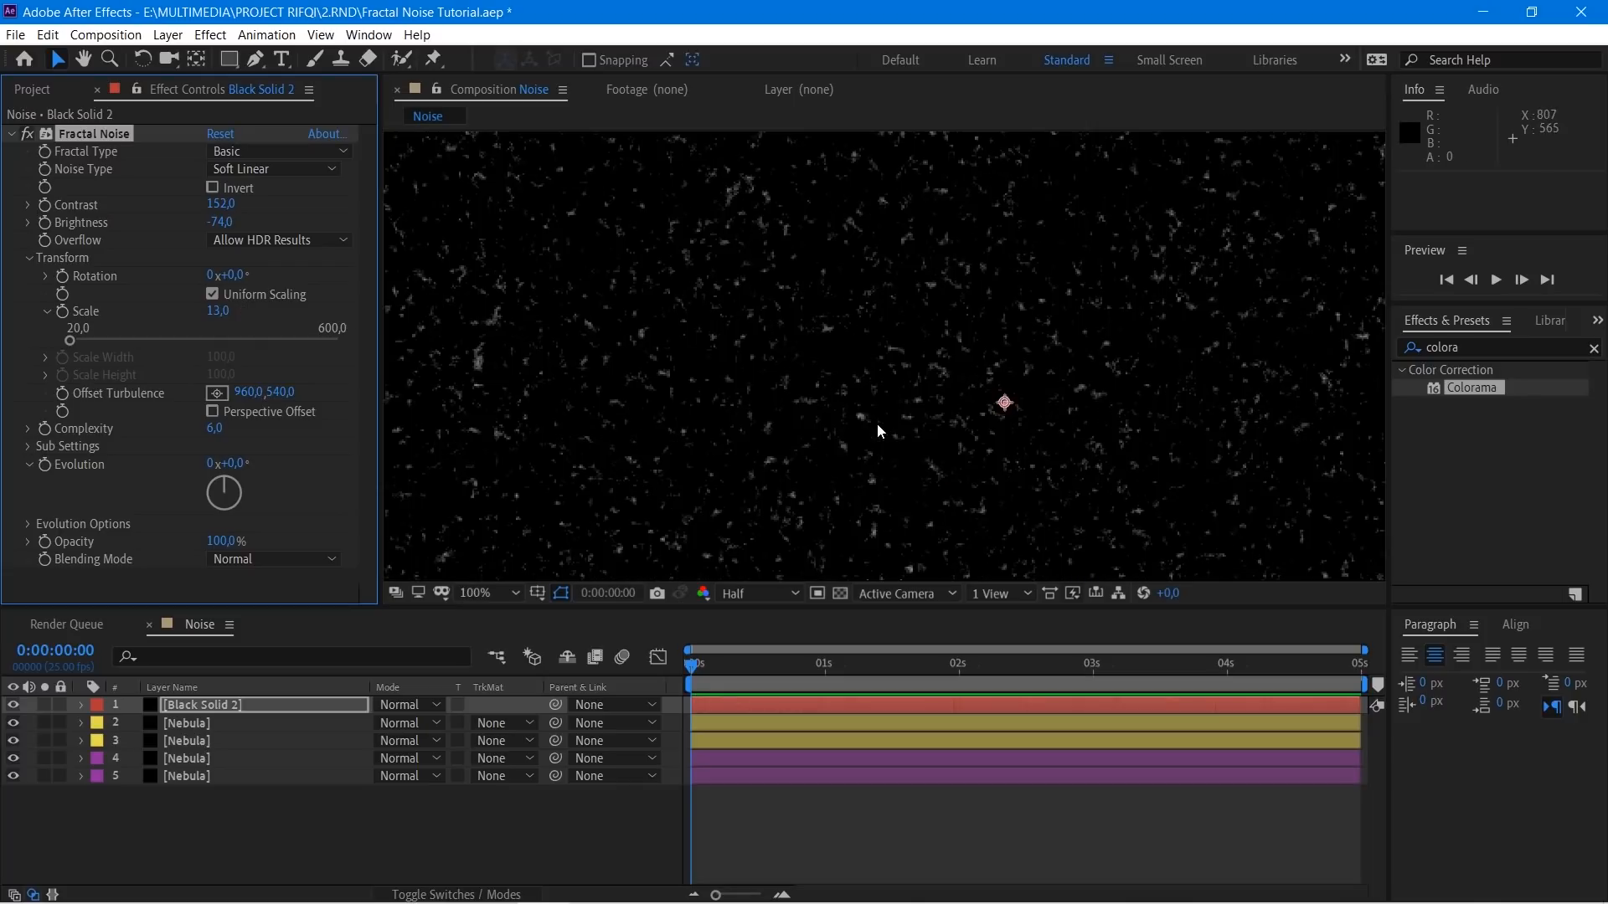
# Step: Try the Block noise type, switch it to Linear, and lower the Fractal Noise brightness to -88
pyautogui.click(254, 168)
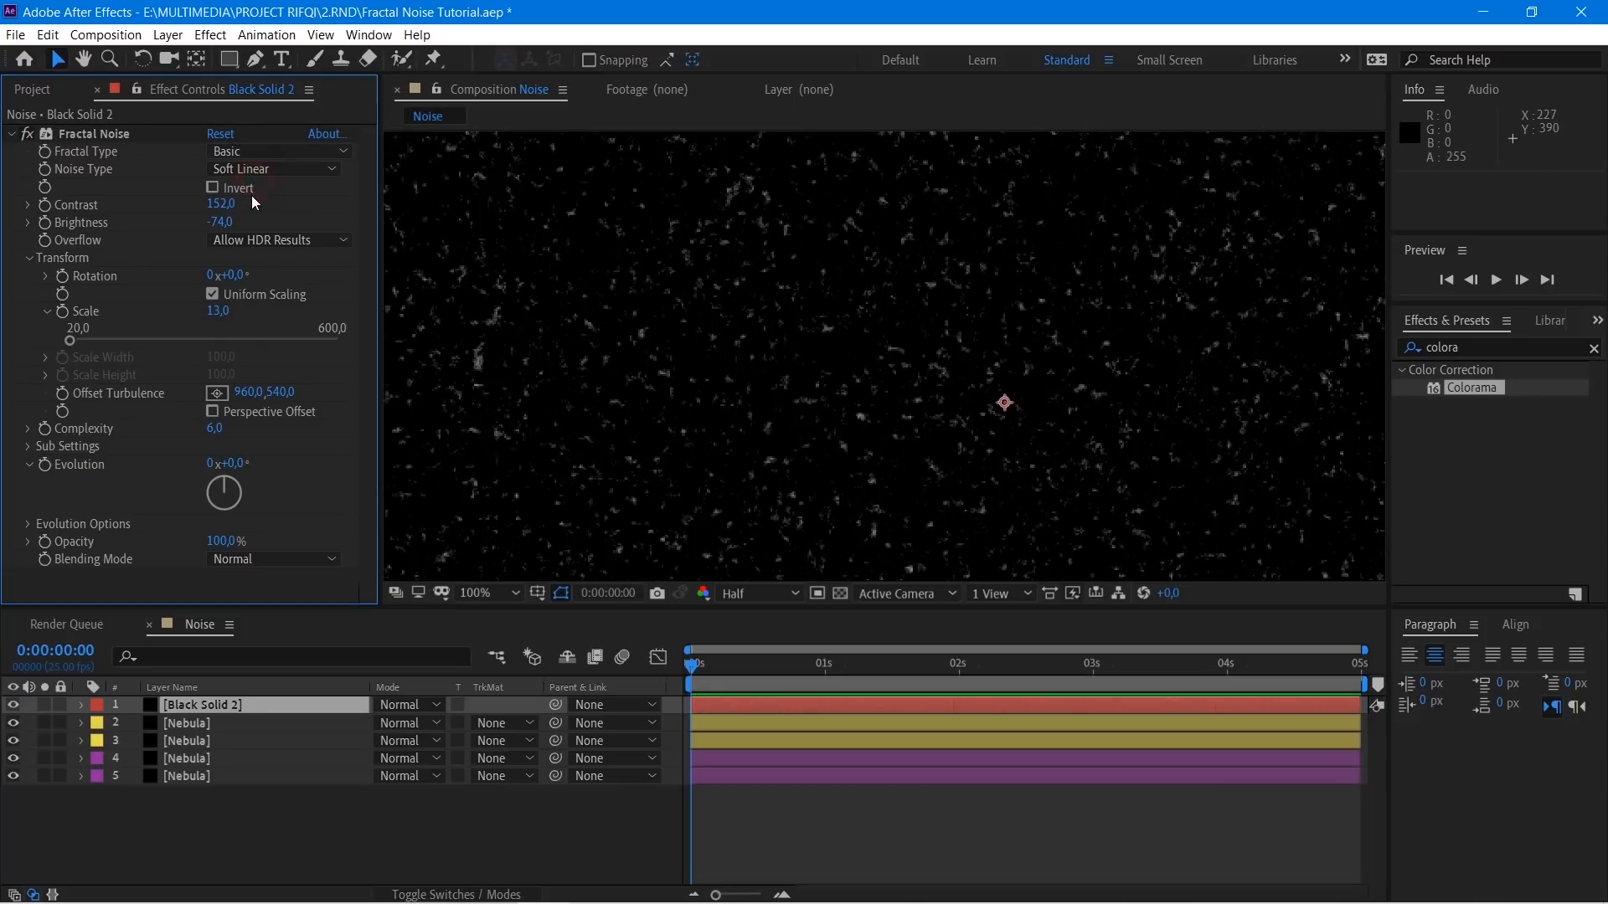
pyautogui.click(251, 190)
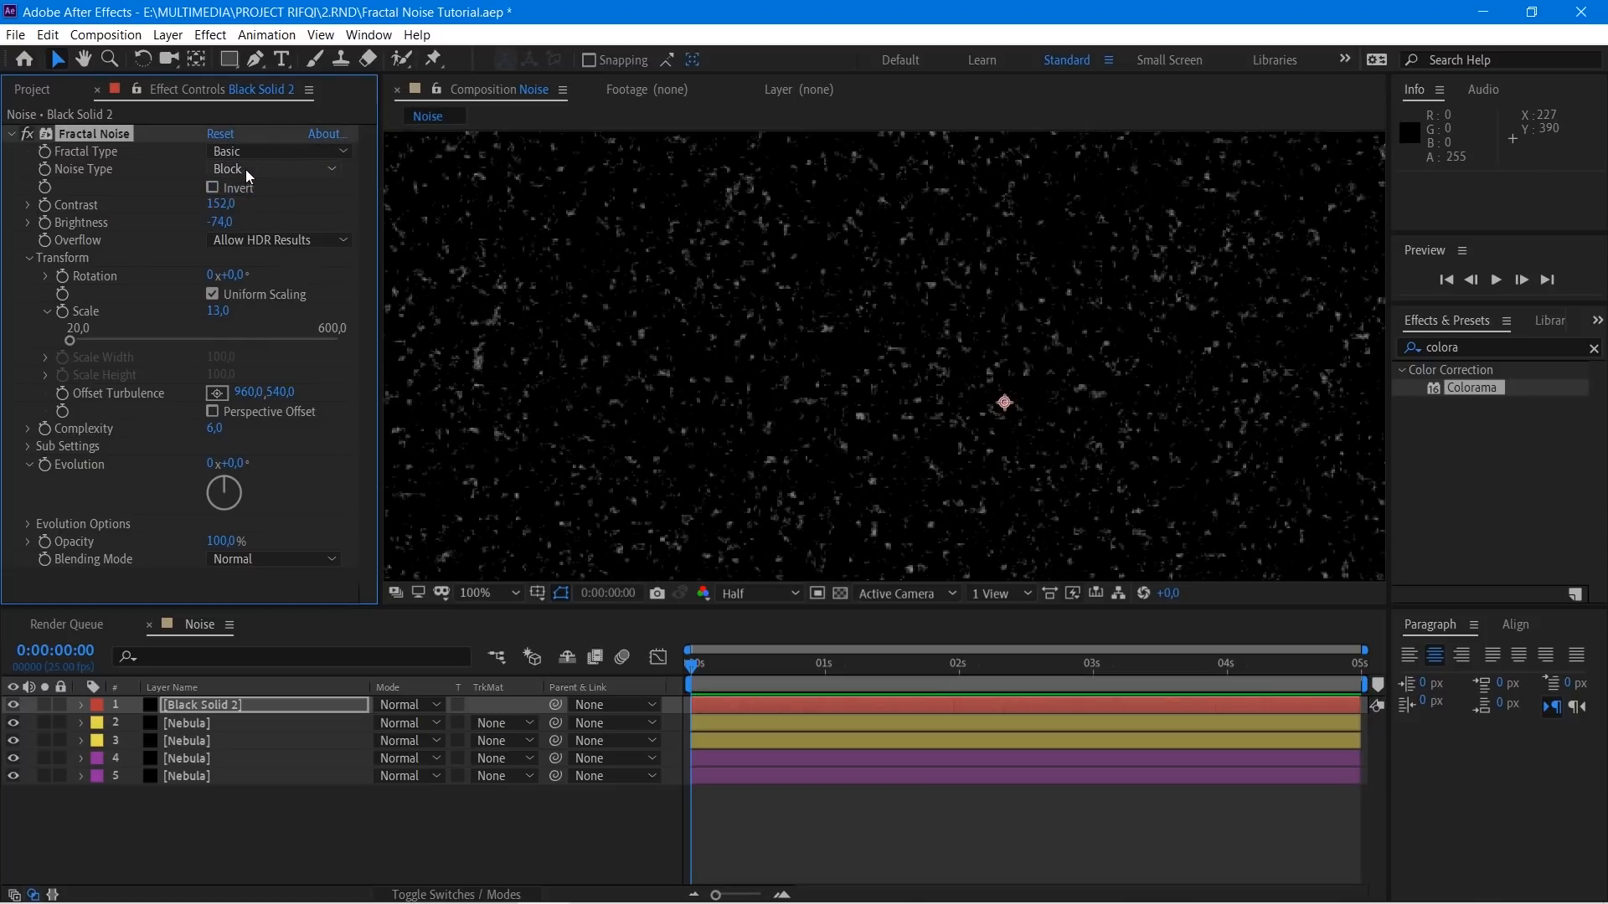
pyautogui.click(244, 169)
pyautogui.click(255, 212)
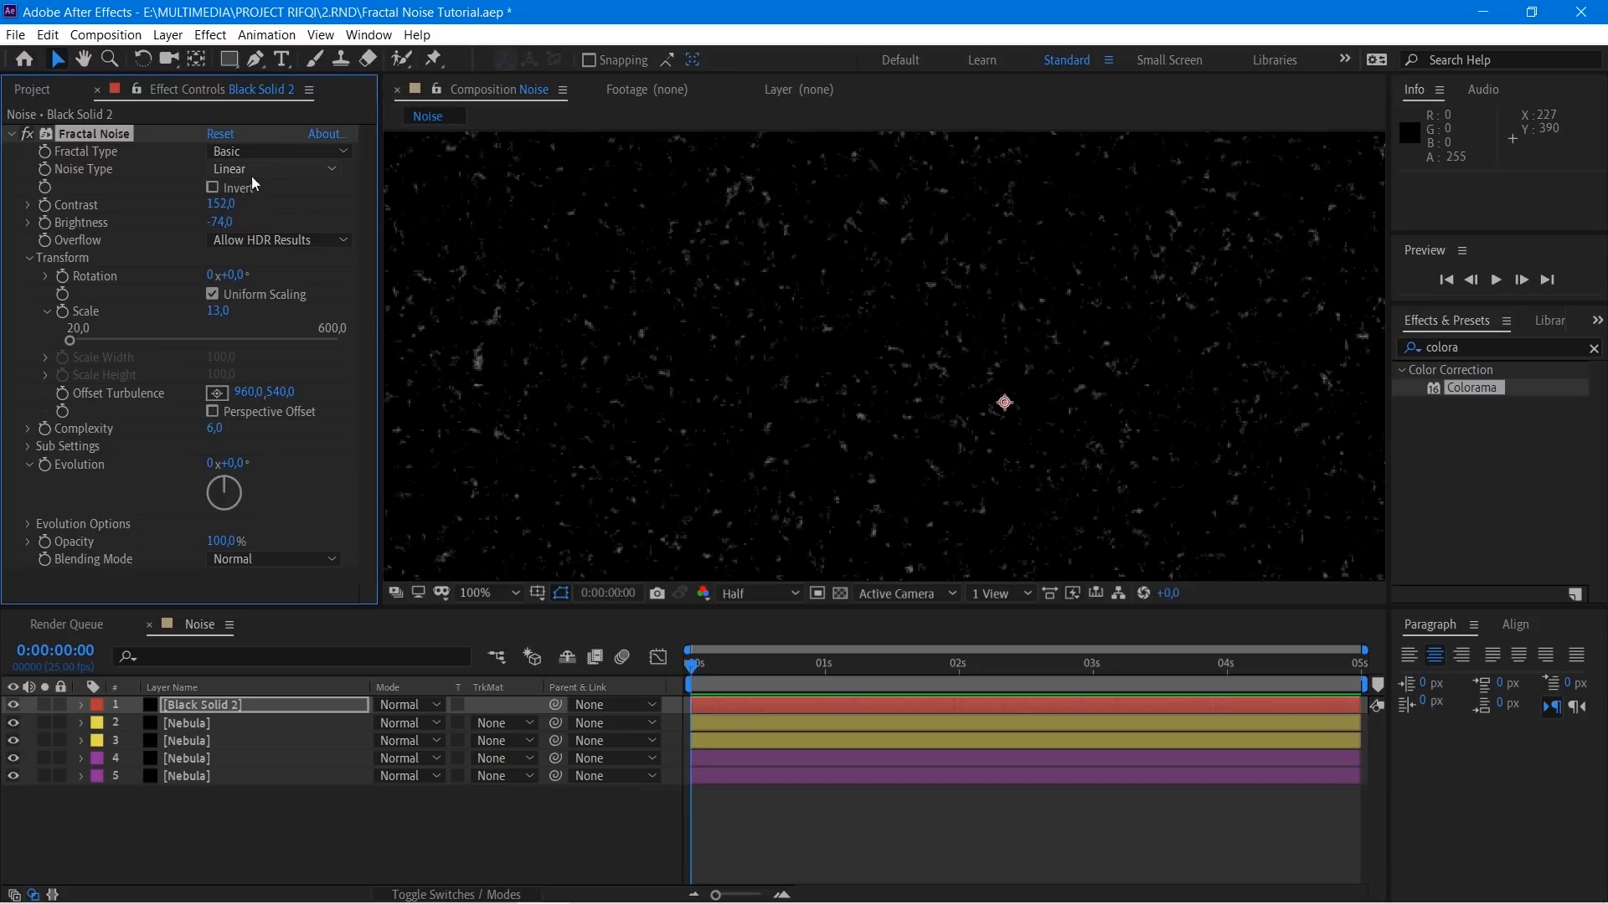
pyautogui.moveTo(219, 222); pyautogui.dragTo(201, 222)
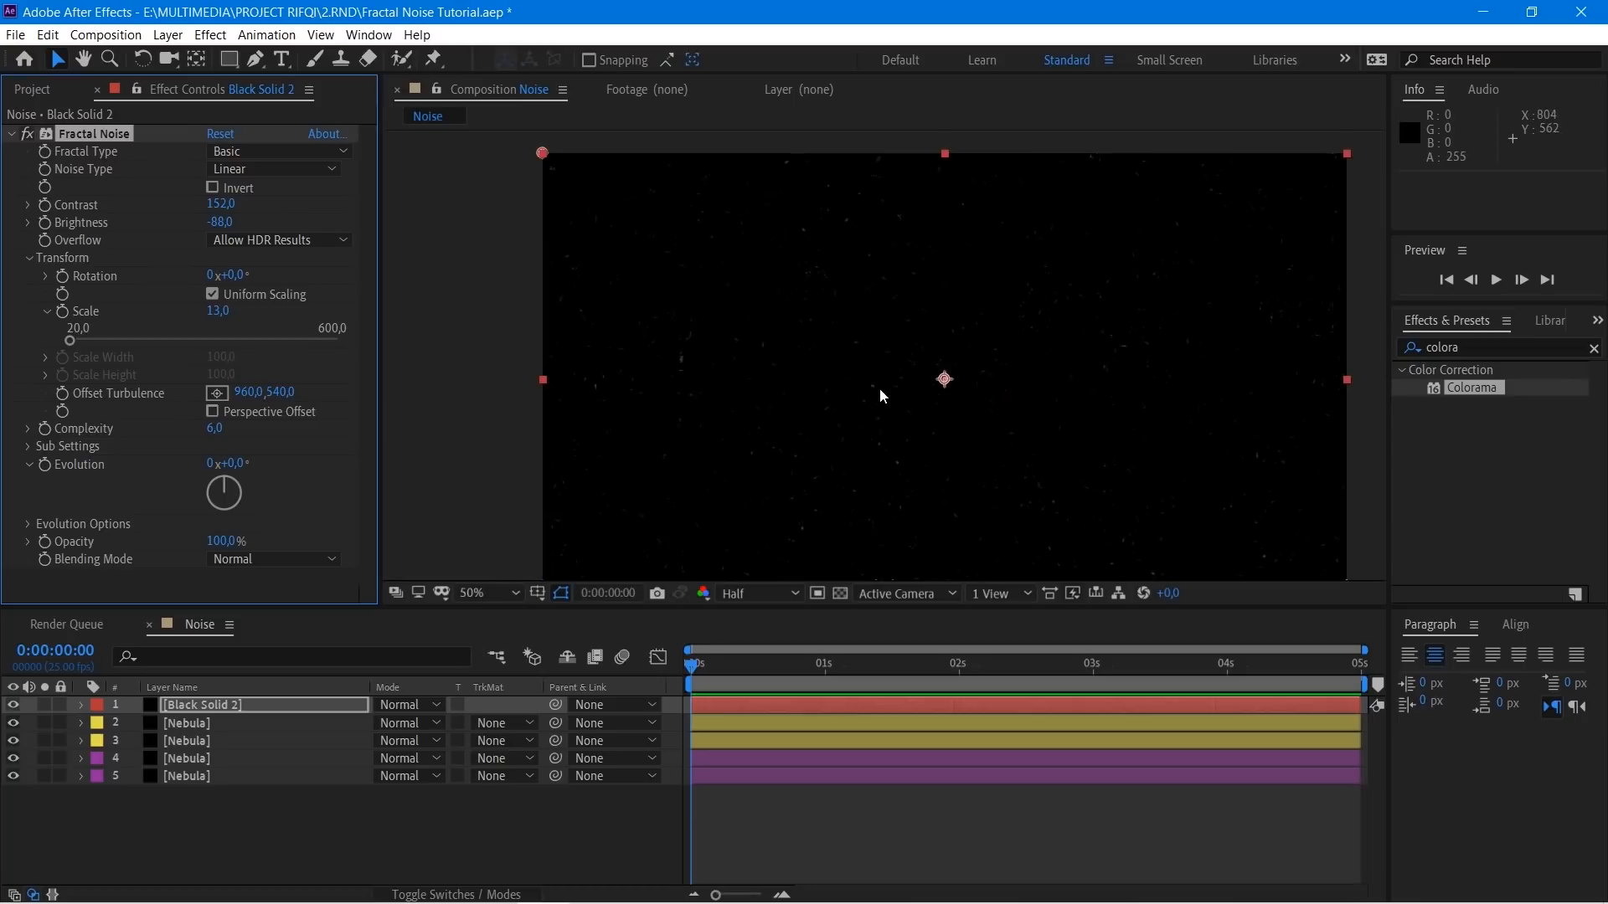
# Step: Move the Black Solid 2 layer beneath all four Nebula layers in the layer stack
pyautogui.scroll(-4, 879, 389)
pyautogui.moveTo(284, 705); pyautogui.dragTo(277, 789)
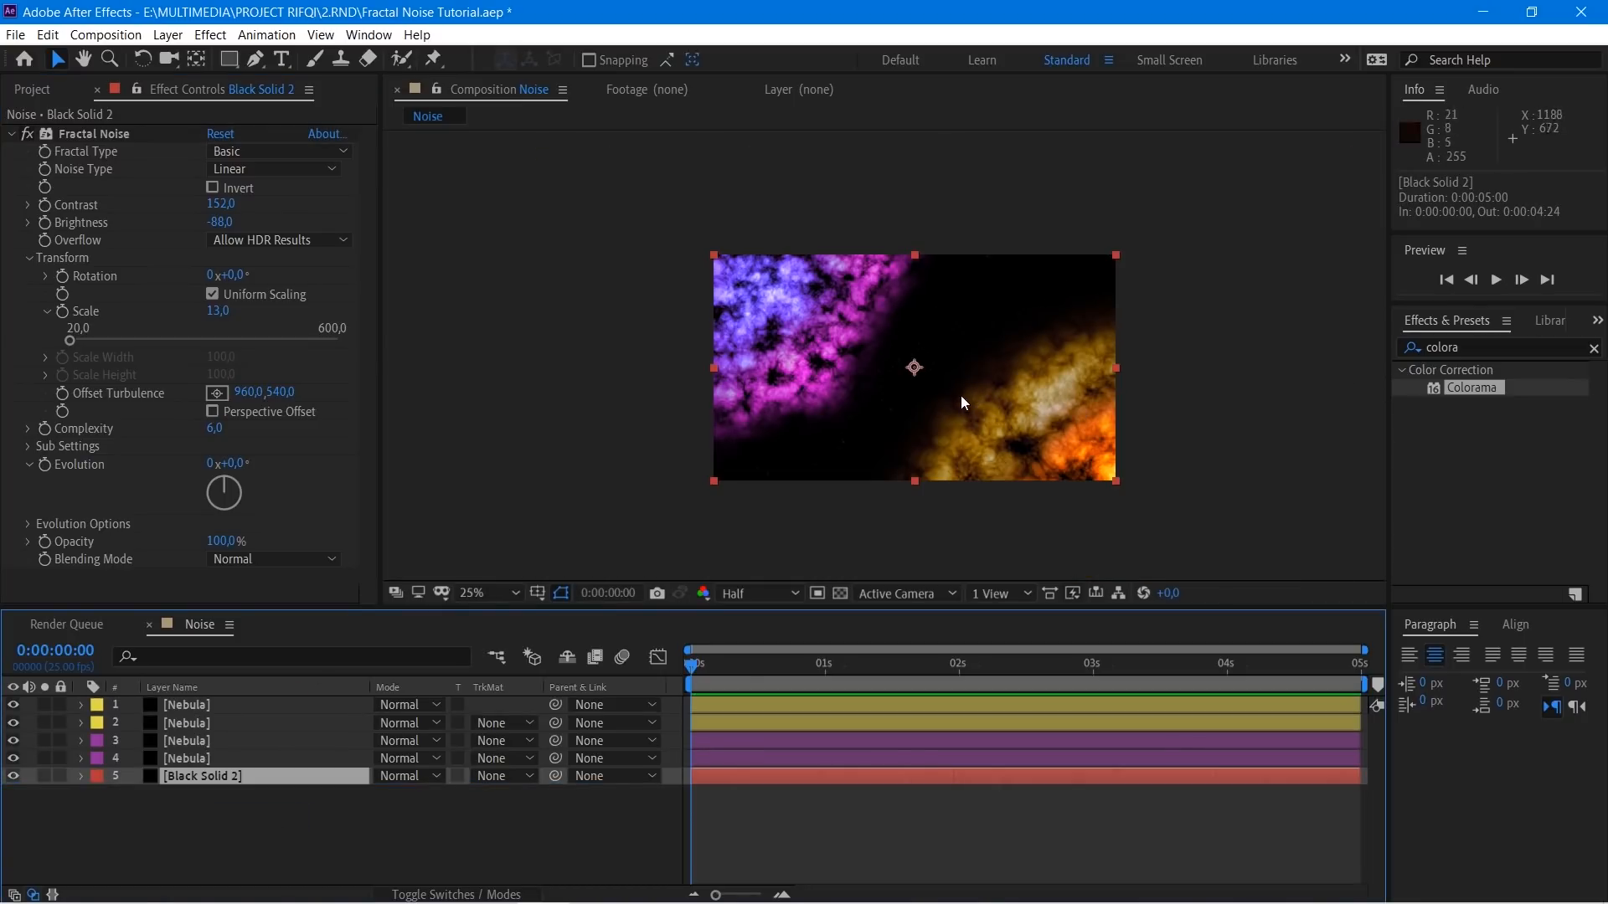
pyautogui.click(333, 830)
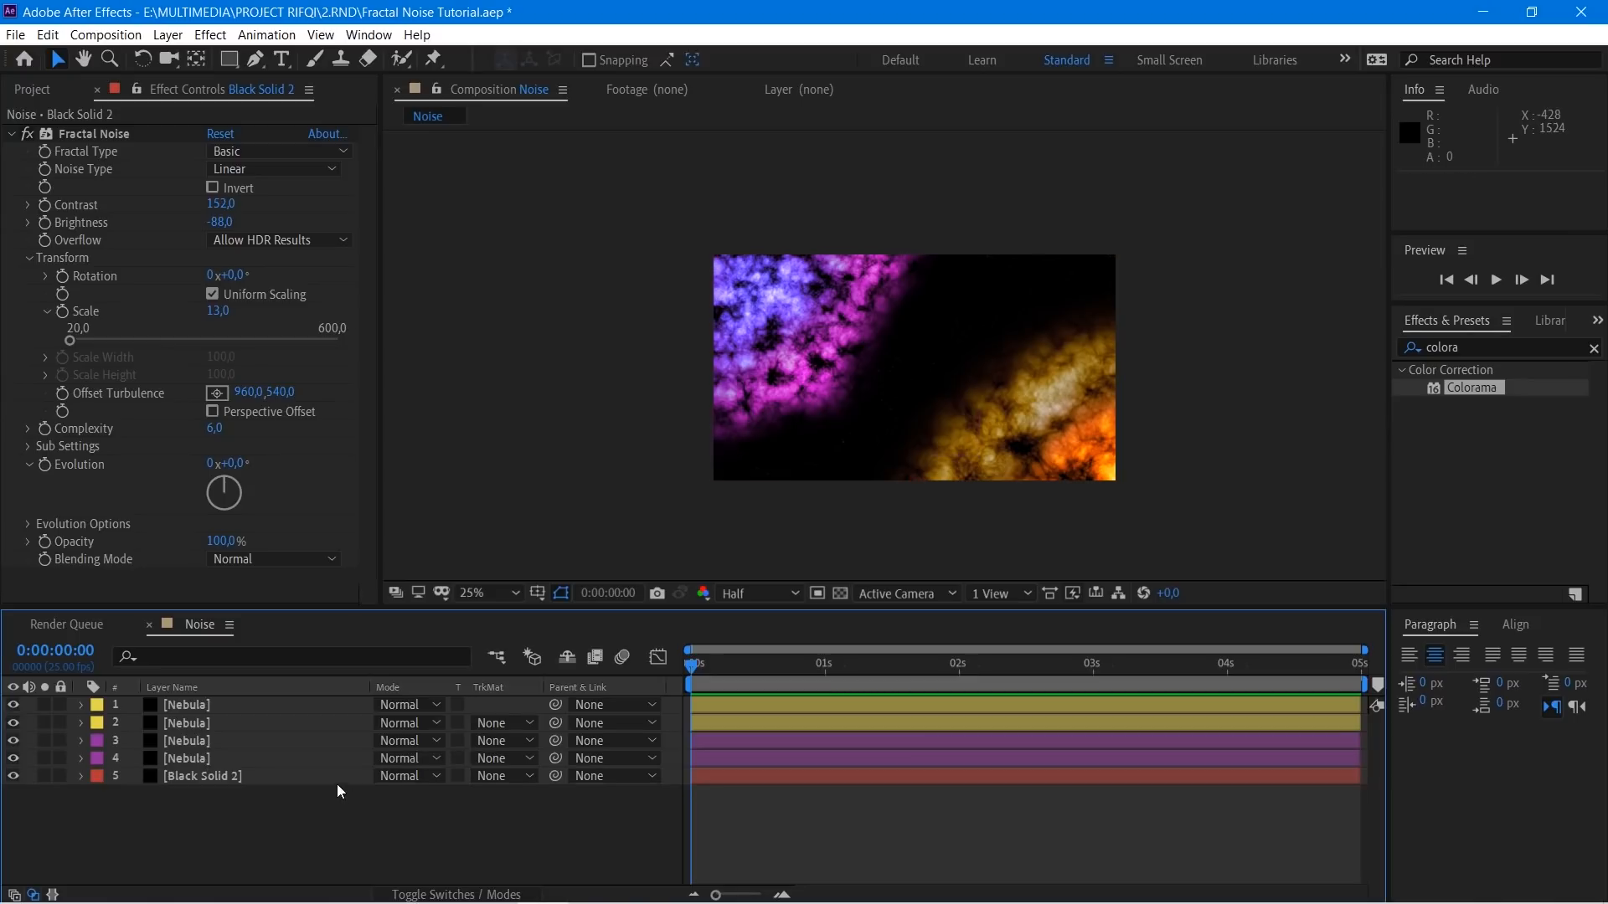
# Step: Create a new 1920 x 1080 composition lasting 5 seconds at 25 fps
pyautogui.click(25, 90)
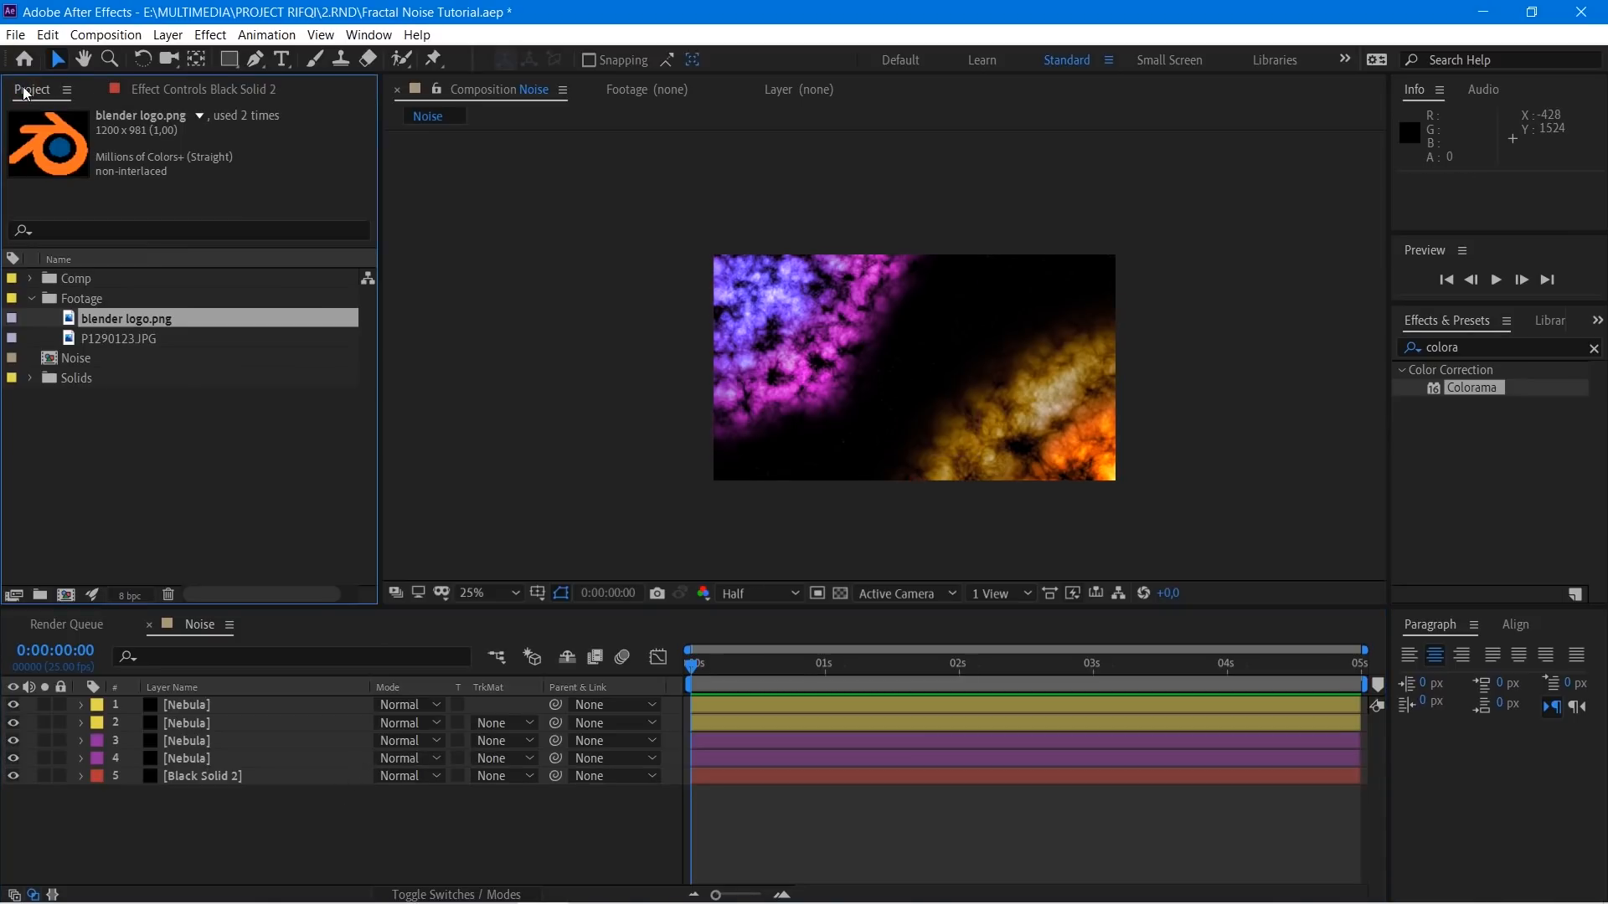
pyautogui.click(65, 594)
pyautogui.click(976, 706)
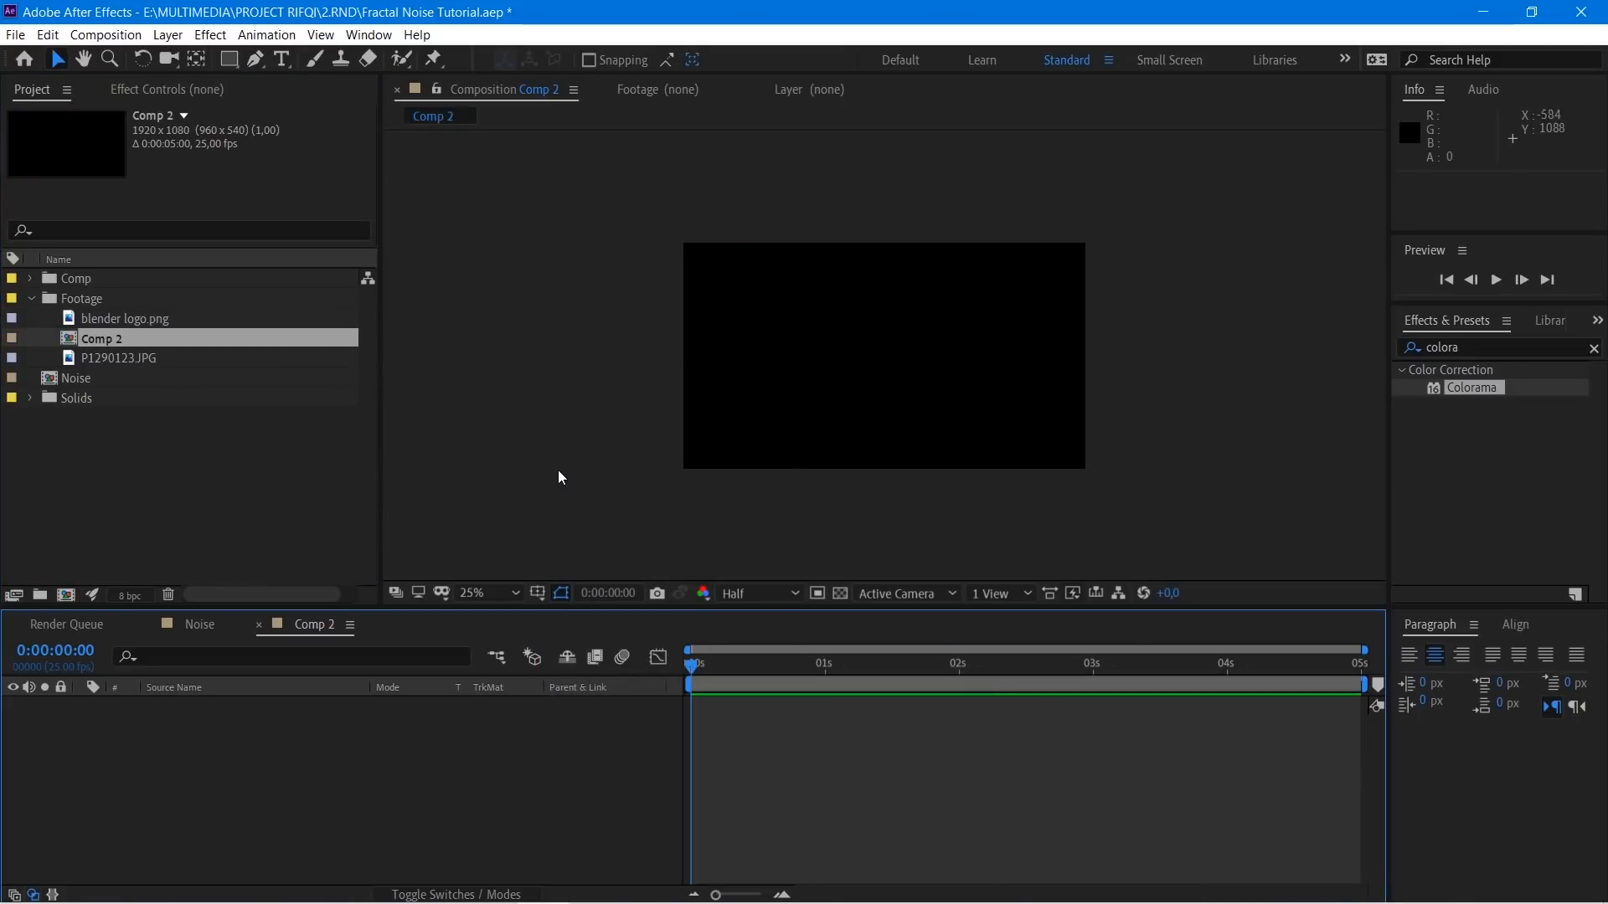
# Step: Add a black solid to the new composition and apply the Fractal Noise effect to it
pyautogui.hotkey('ctrl', 'y')
pyautogui.click(569, 561)
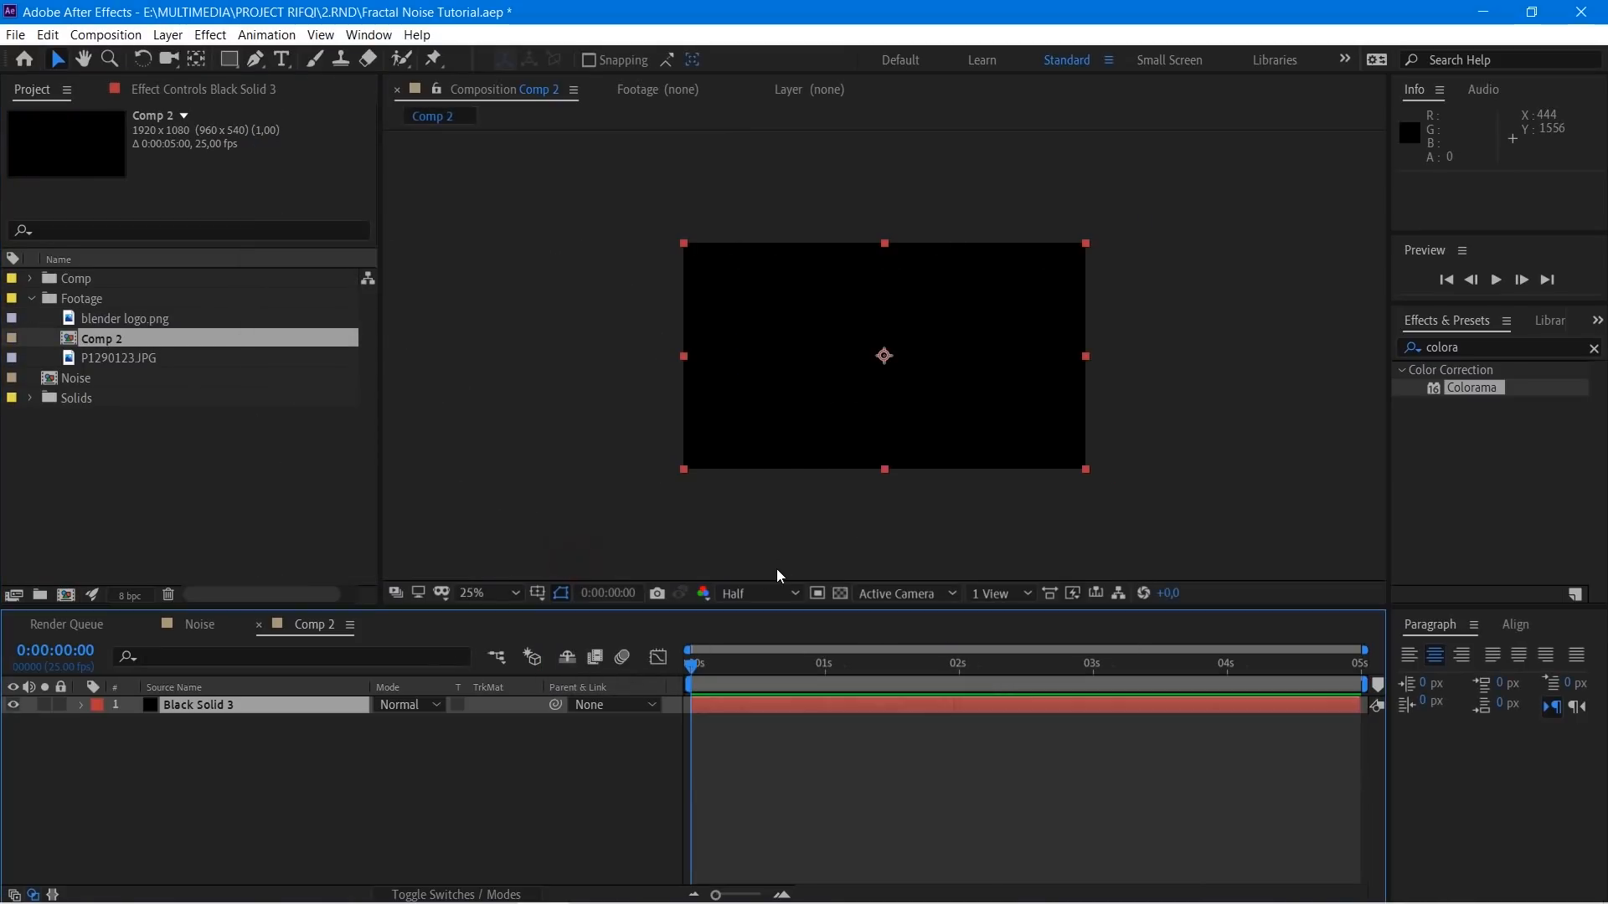
pyautogui.hotkey('ctrl', 'space')
pyautogui.write('fra')
pyautogui.click(658, 636)
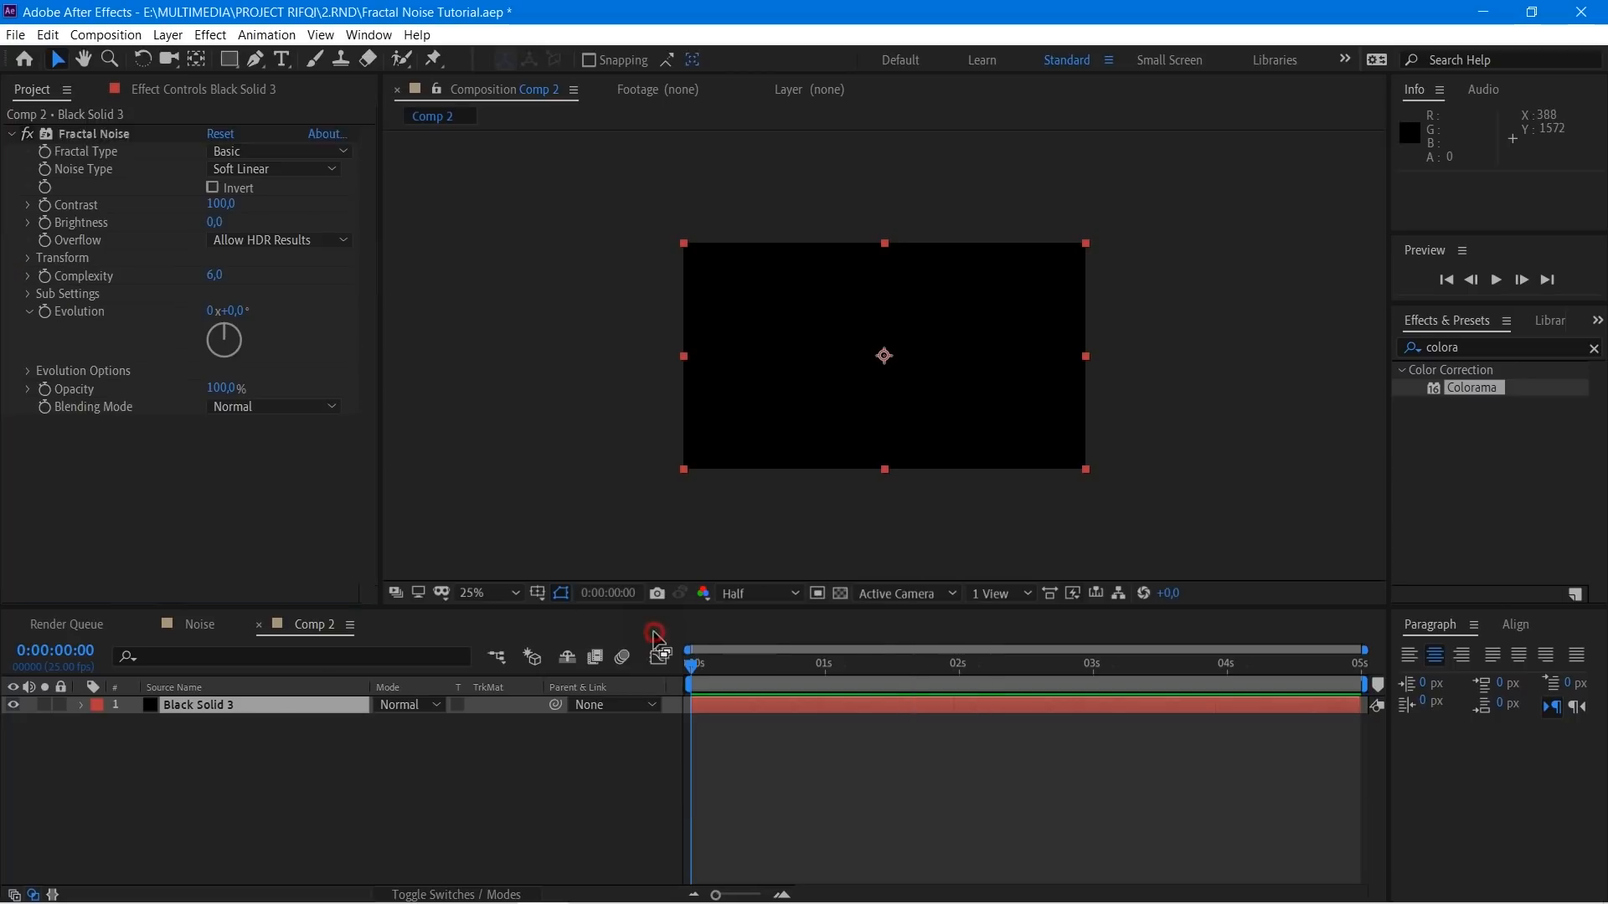
# Step: Make the noise solid a 3D layer and rotate it about its X axis to lay it nearly flat
pyautogui.click(501, 893)
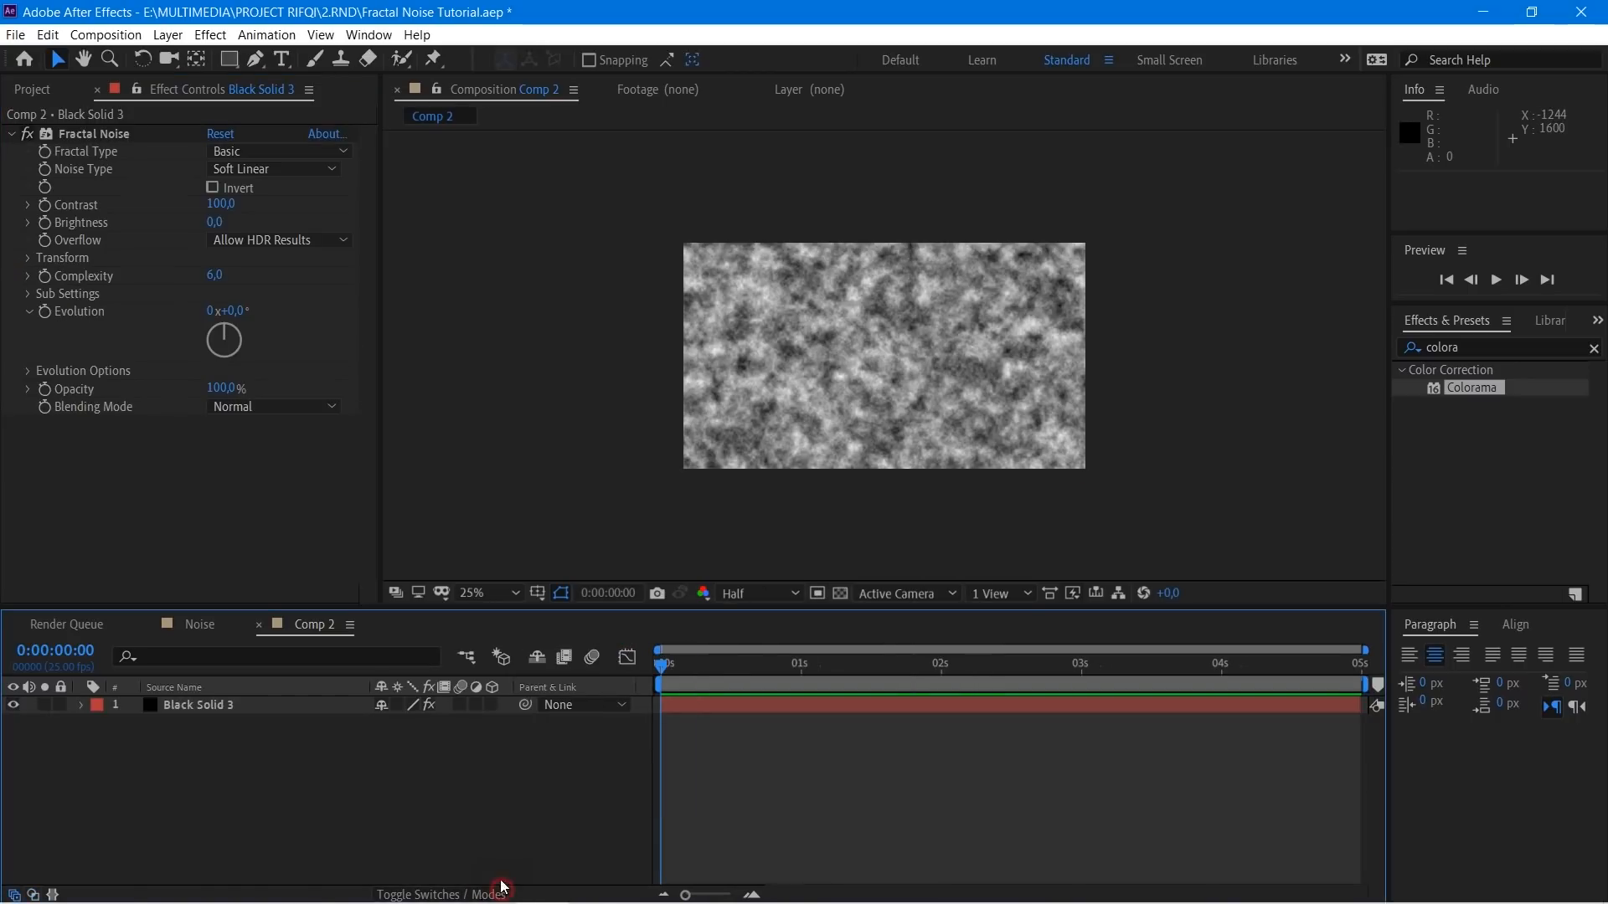
pyautogui.click(491, 705)
pyautogui.click(255, 710)
pyautogui.press('r')
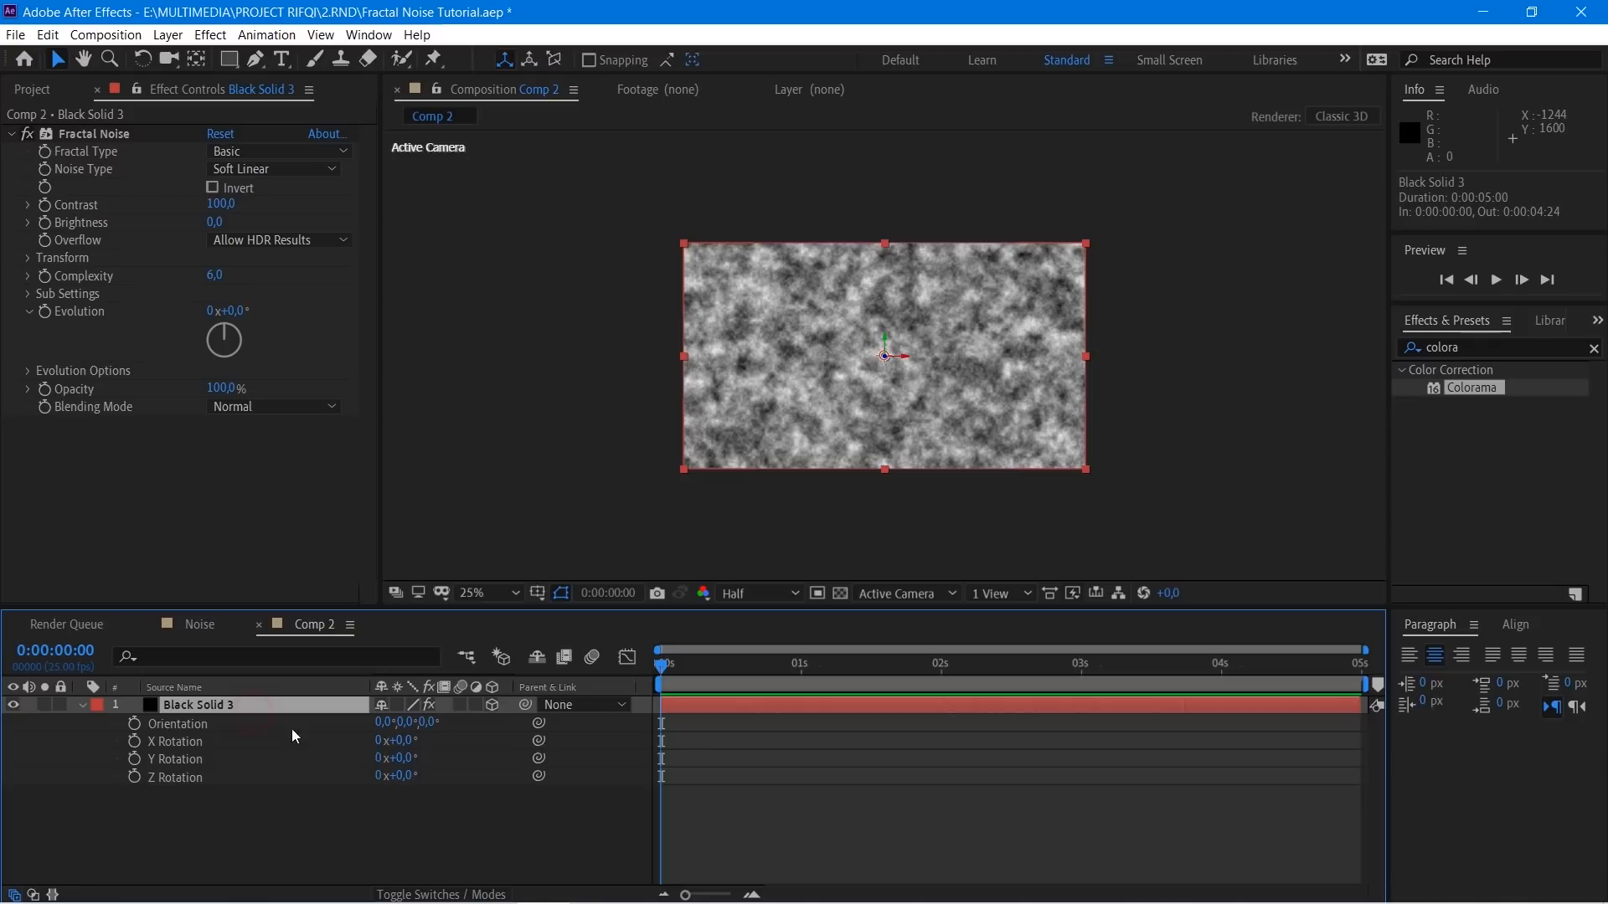
pyautogui.moveTo(408, 752); pyautogui.dragTo(479, 732)
# Step: Raise the noise plane to the frame's upper edge, at about 960, -9.2, 87, and scale it to 131%
pyautogui.moveTo(888, 384); pyautogui.dragTo(908, 254)
pyautogui.press('s')
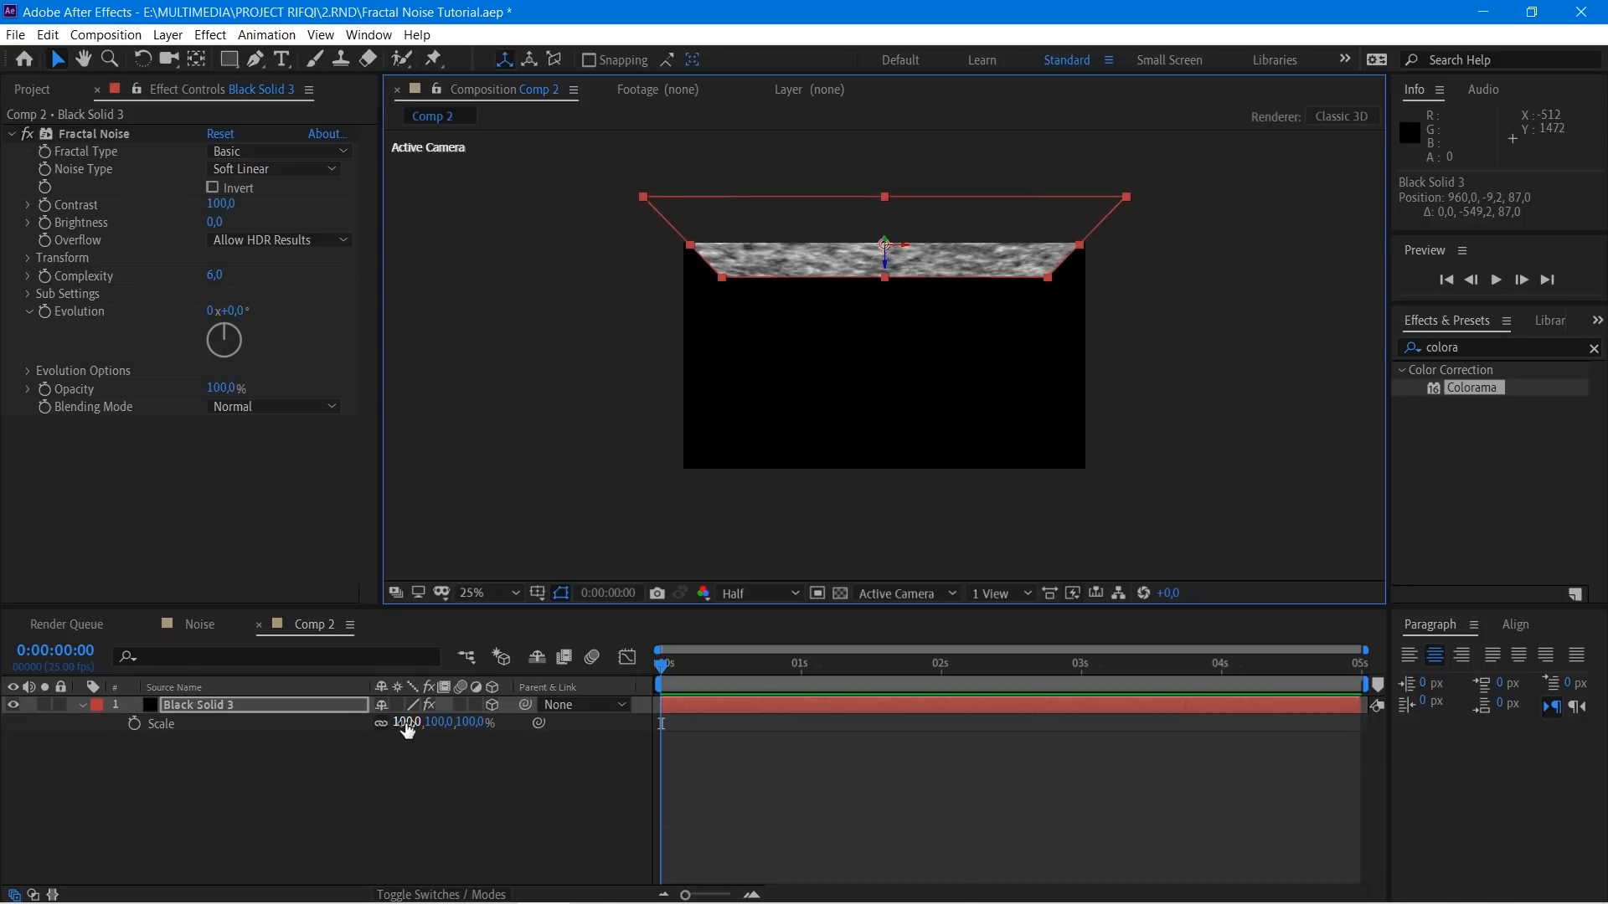
pyautogui.moveTo(407, 729); pyautogui.dragTo(434, 727)
pyautogui.click(298, 816)
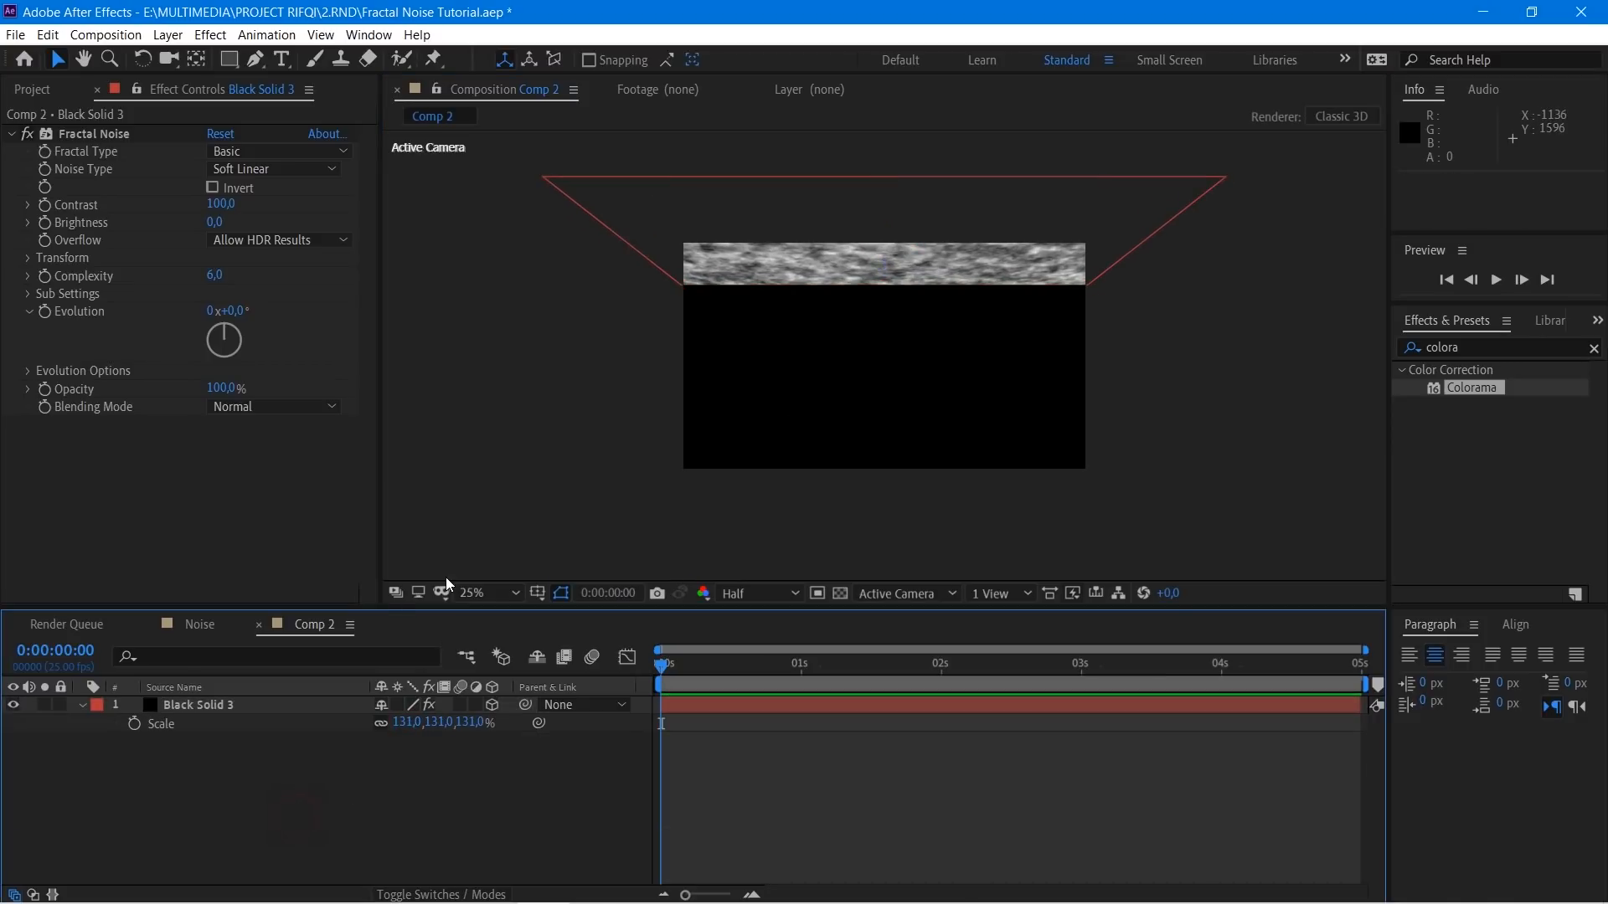
# Step: Try CC Radial Fast Blur on the noise solid with its center at about 1526.6, 513.2 and an amount of 100
pyautogui.click(222, 706)
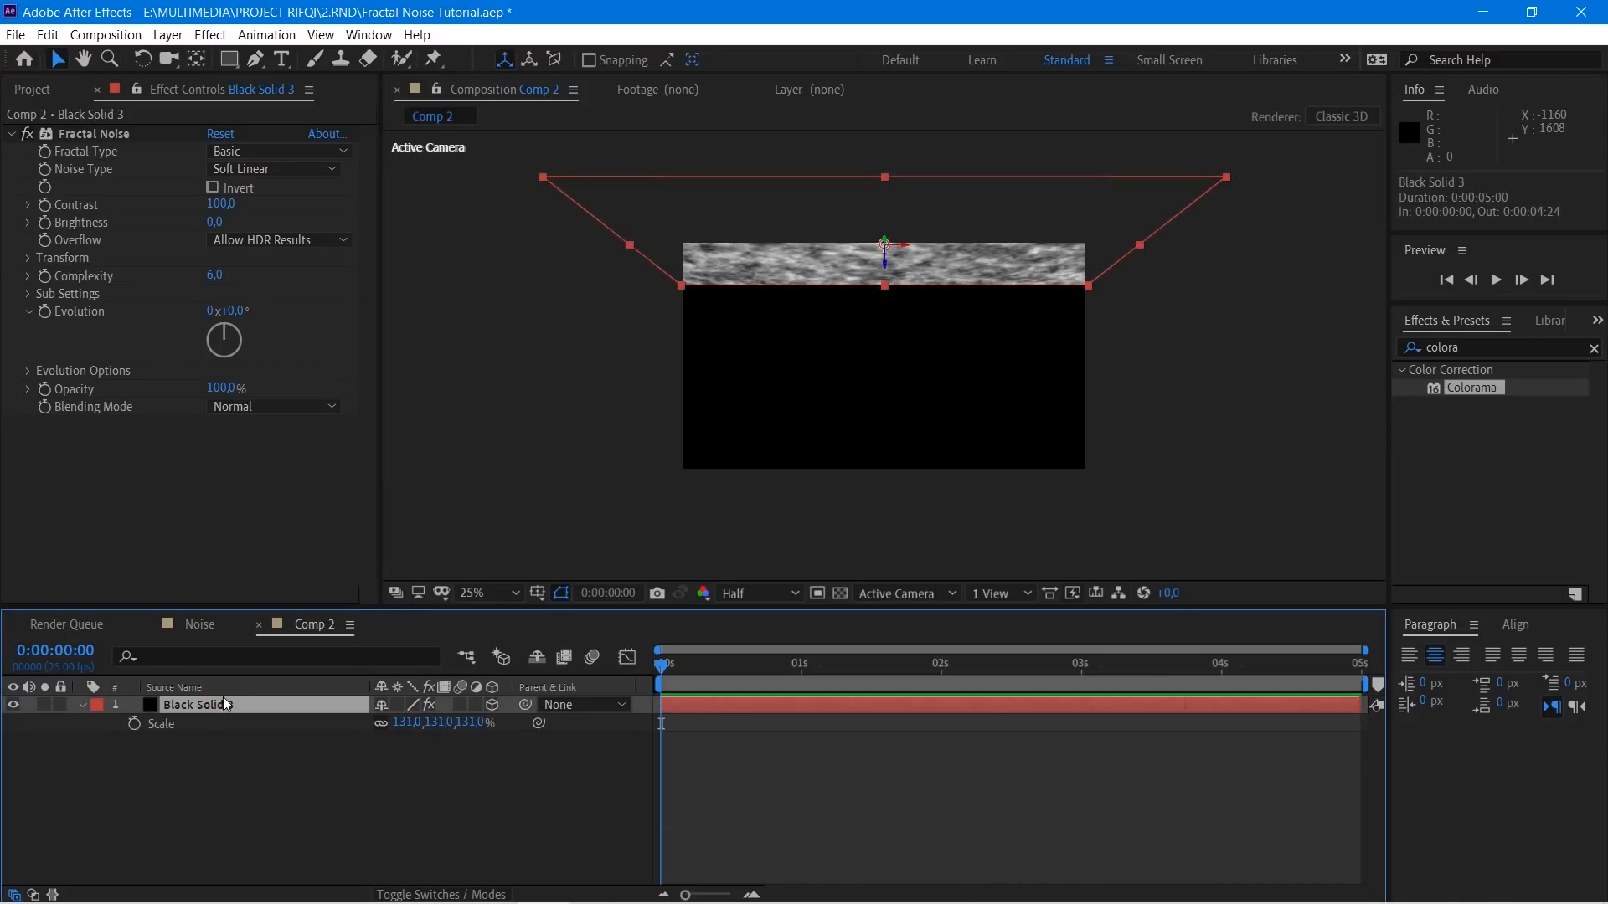
pyautogui.hotkey('ctrl', 'space')
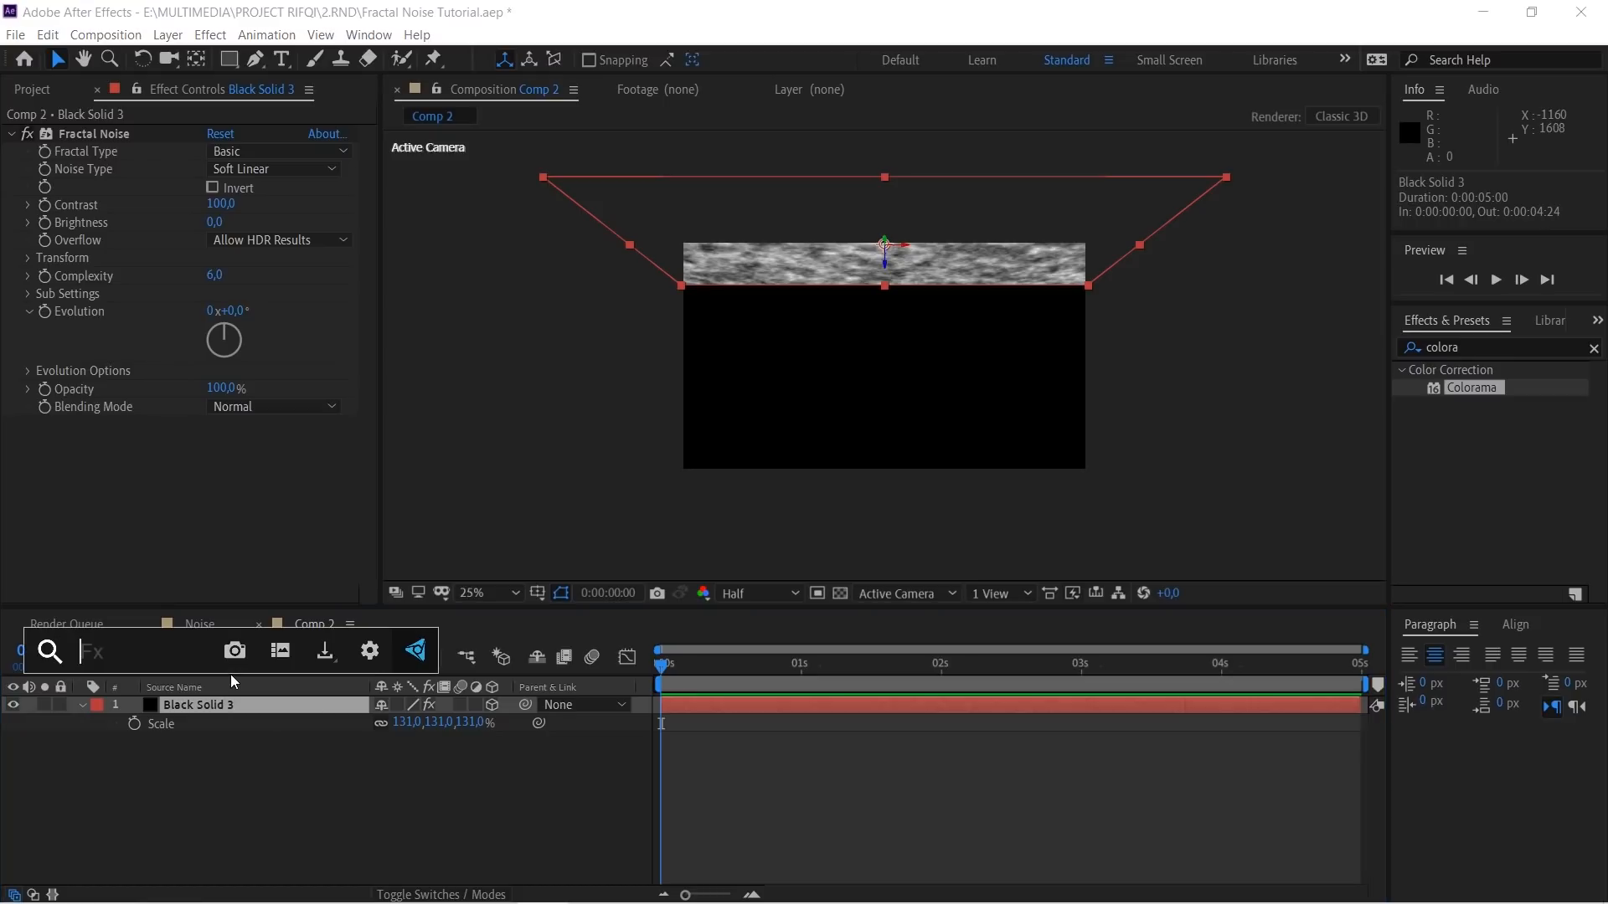
pyautogui.write('radial f')
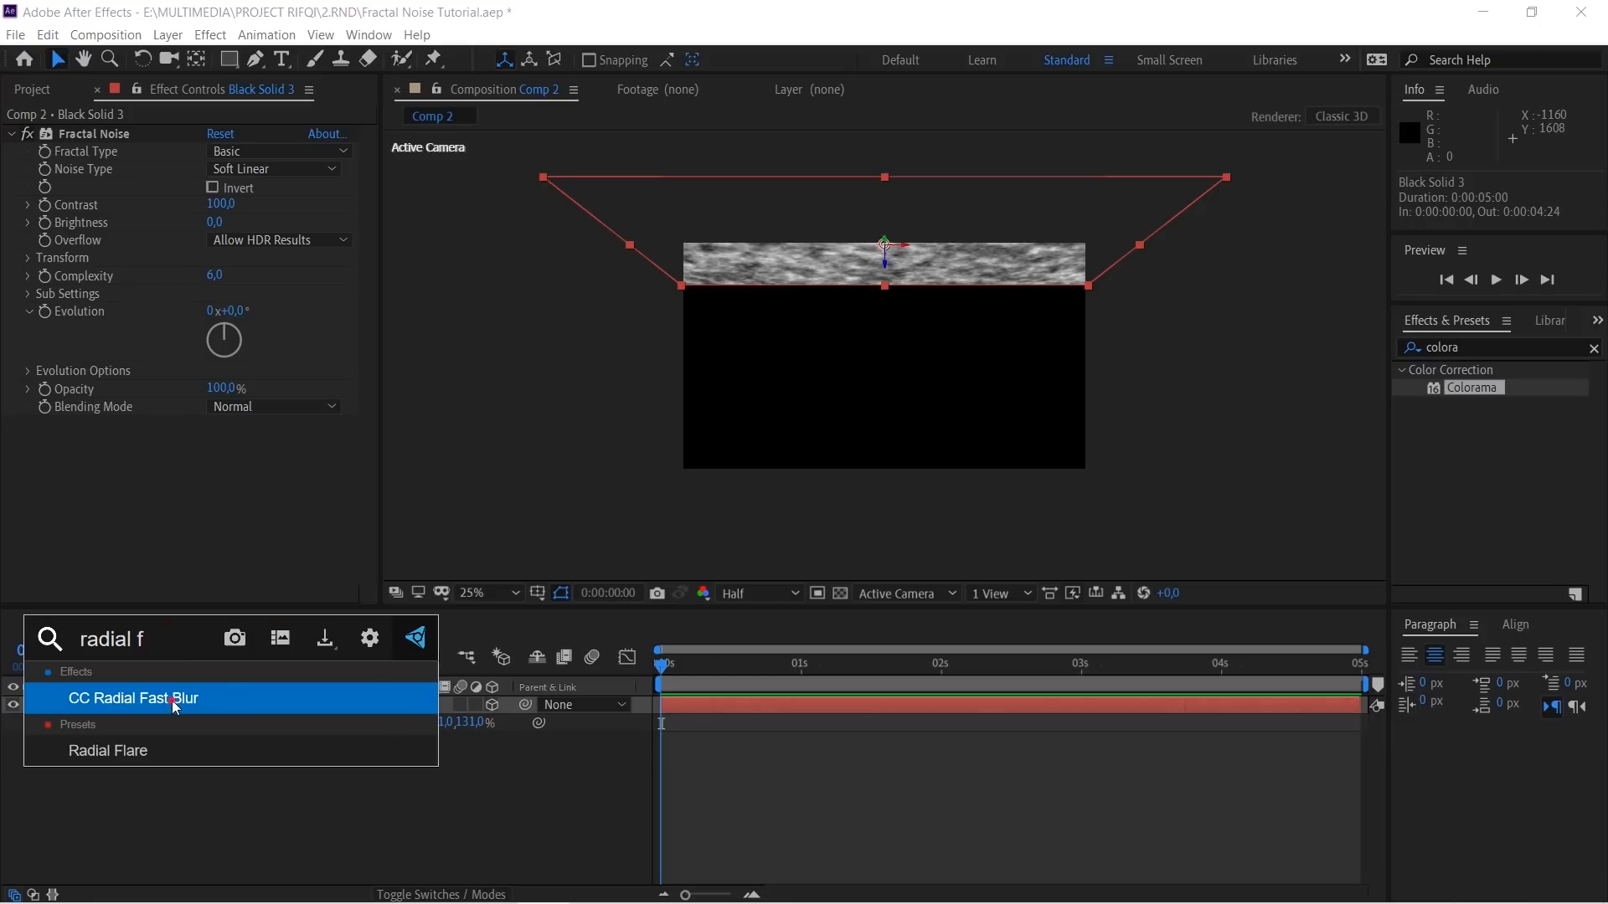
pyautogui.click(174, 700)
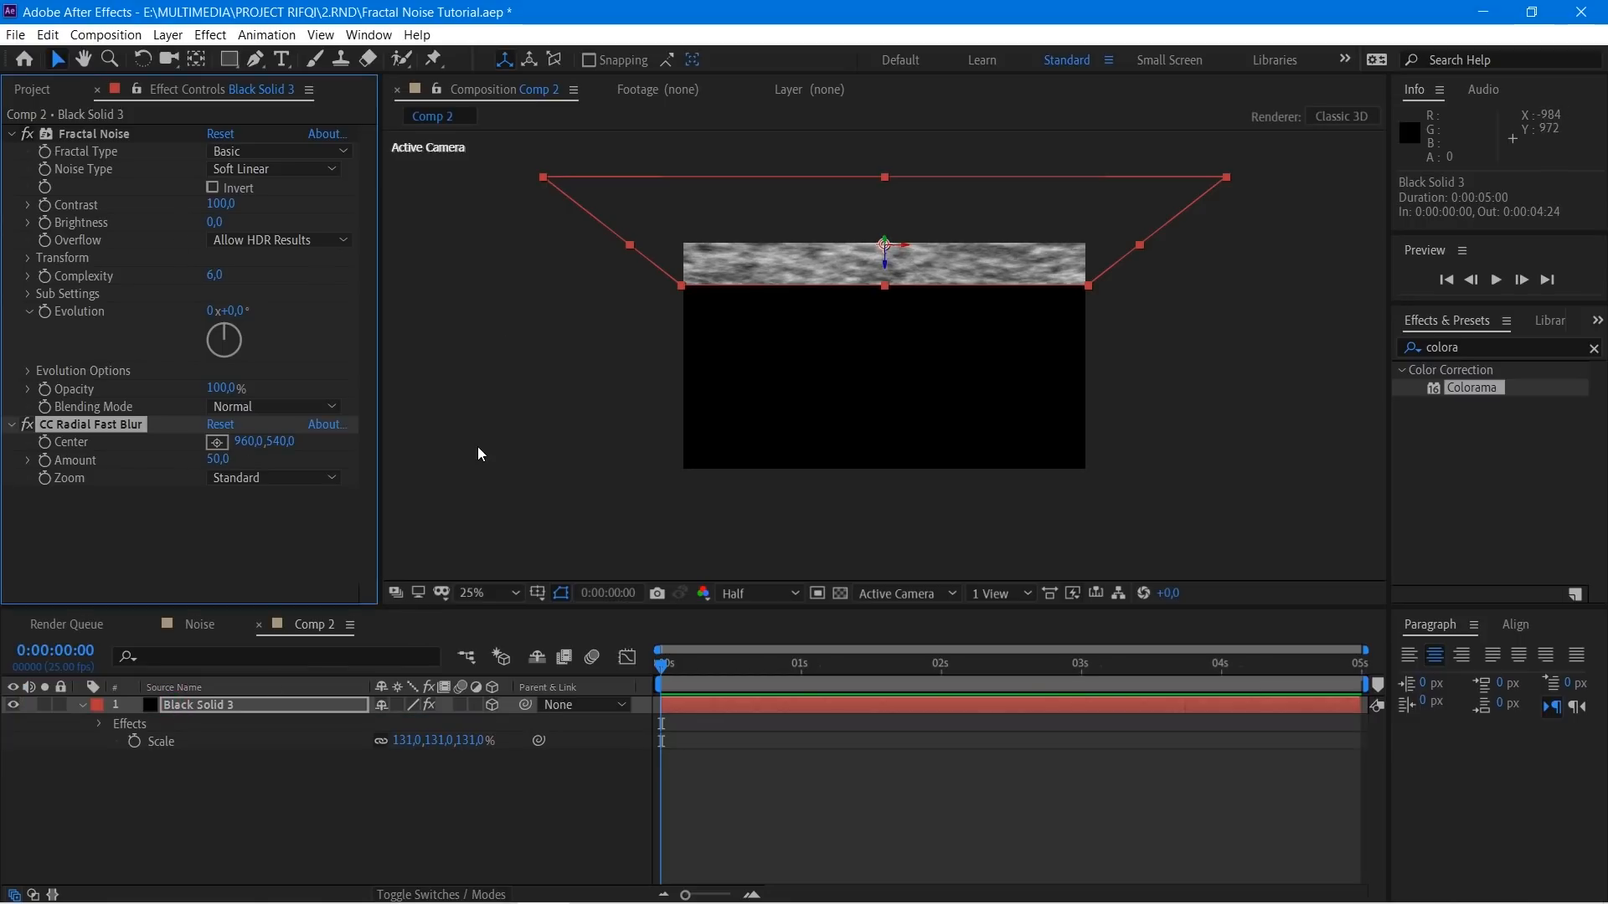
pyautogui.moveTo(959, 253); pyautogui.dragTo(1035, 242)
pyautogui.click(222, 458)
pyautogui.write('100')
pyautogui.press('Return')
pyautogui.scroll(2, 938, 287)
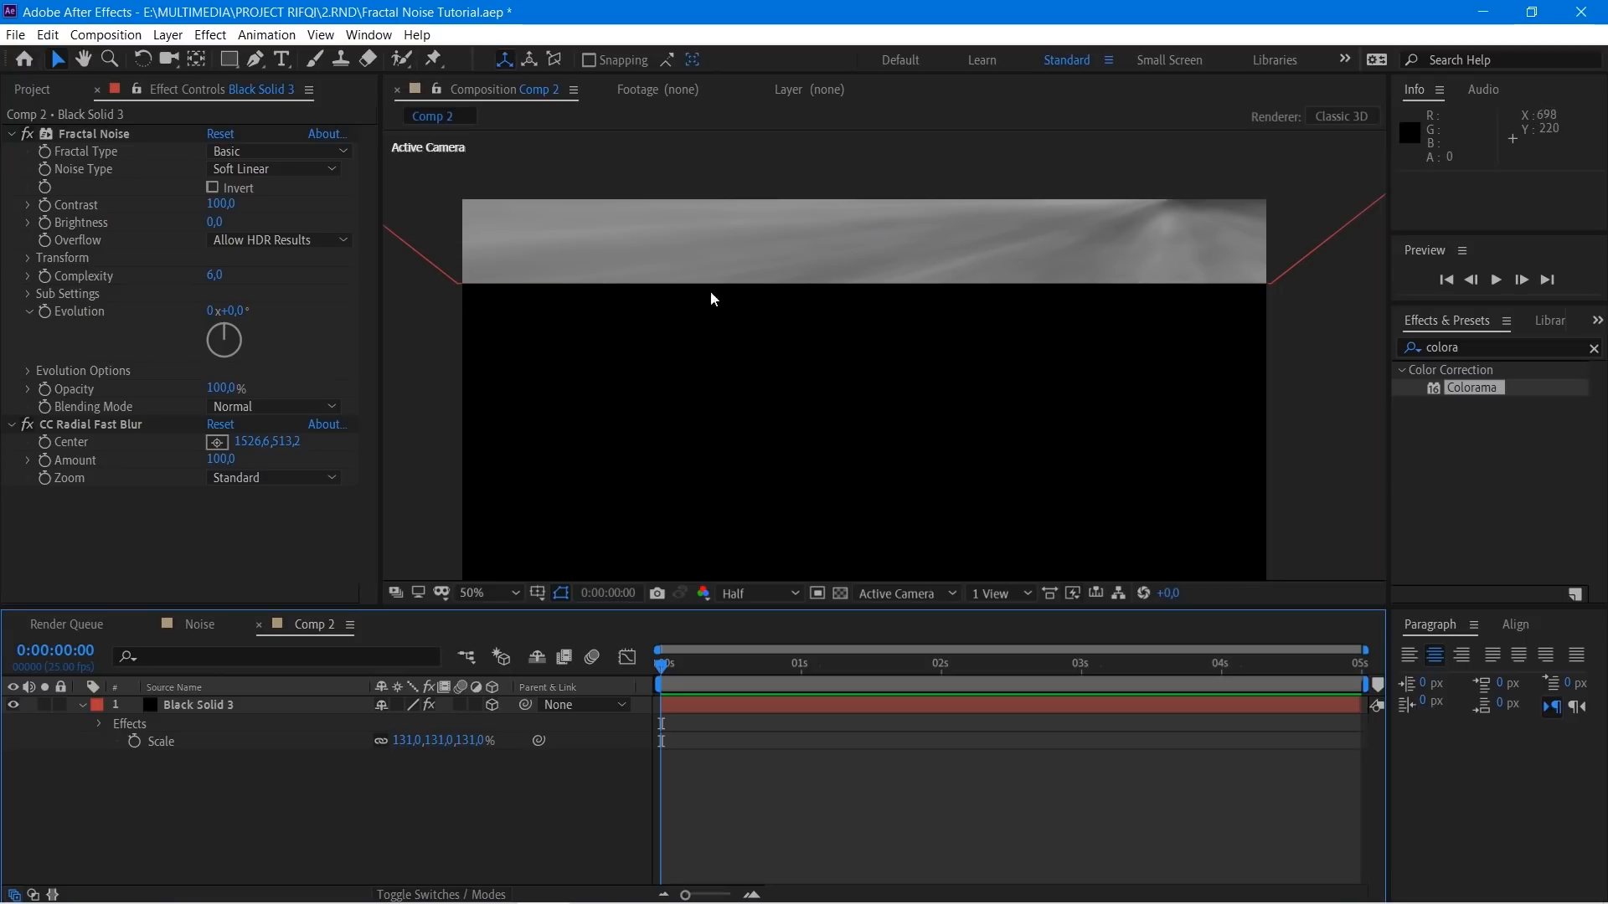
# Step: Remove the CC Radial Fast Blur effect from the noise solid
pyautogui.click(113, 426)
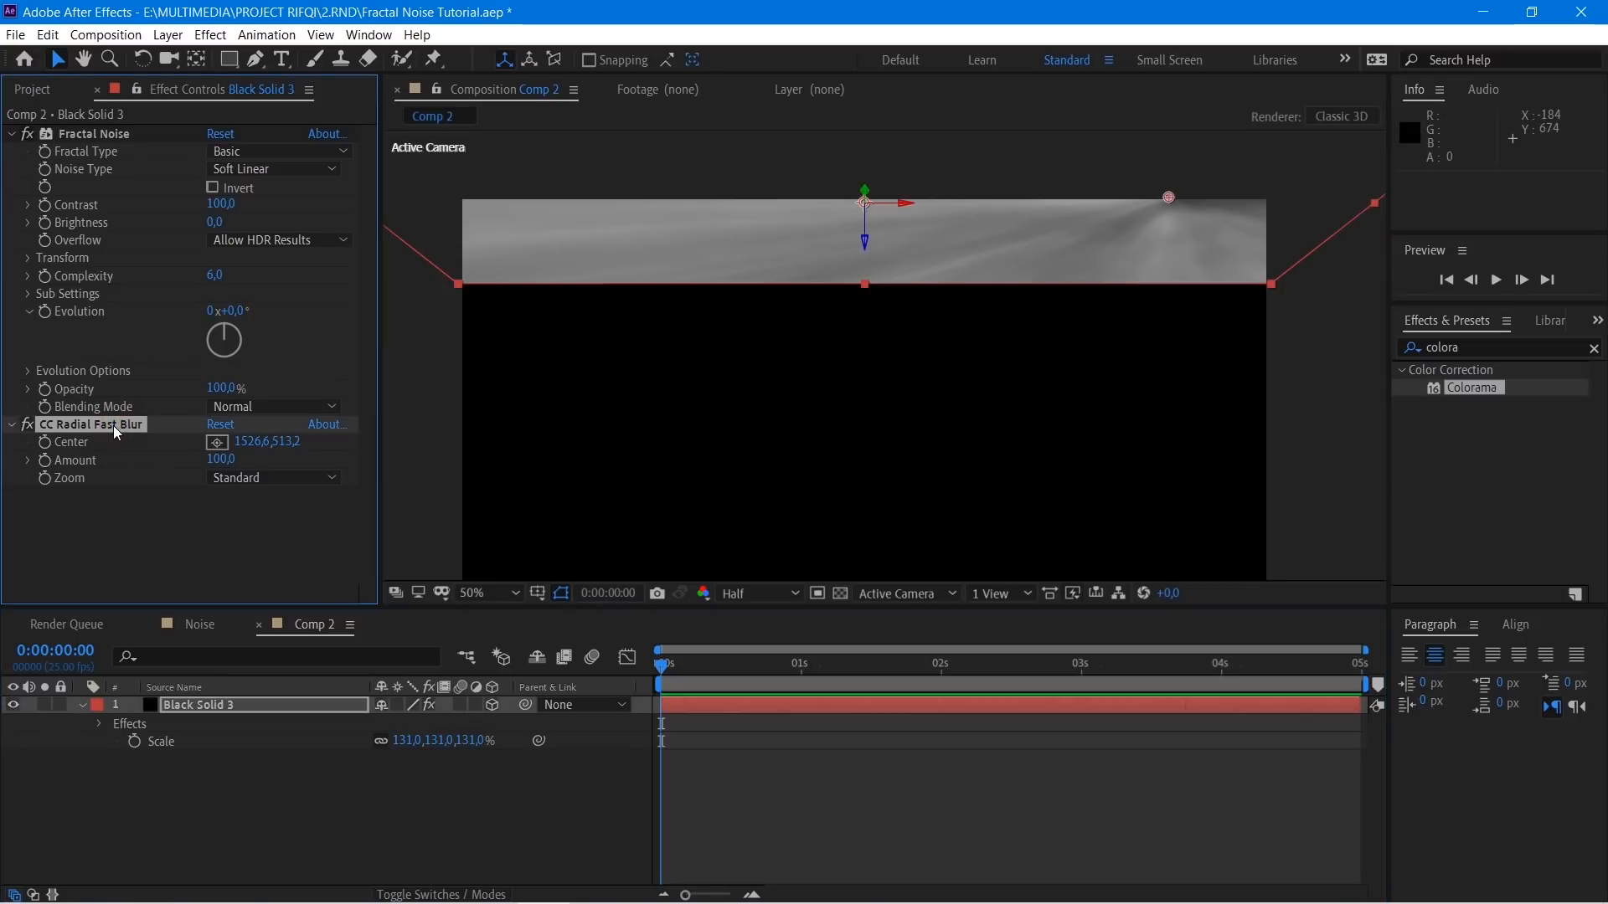
pyautogui.press('Delete')
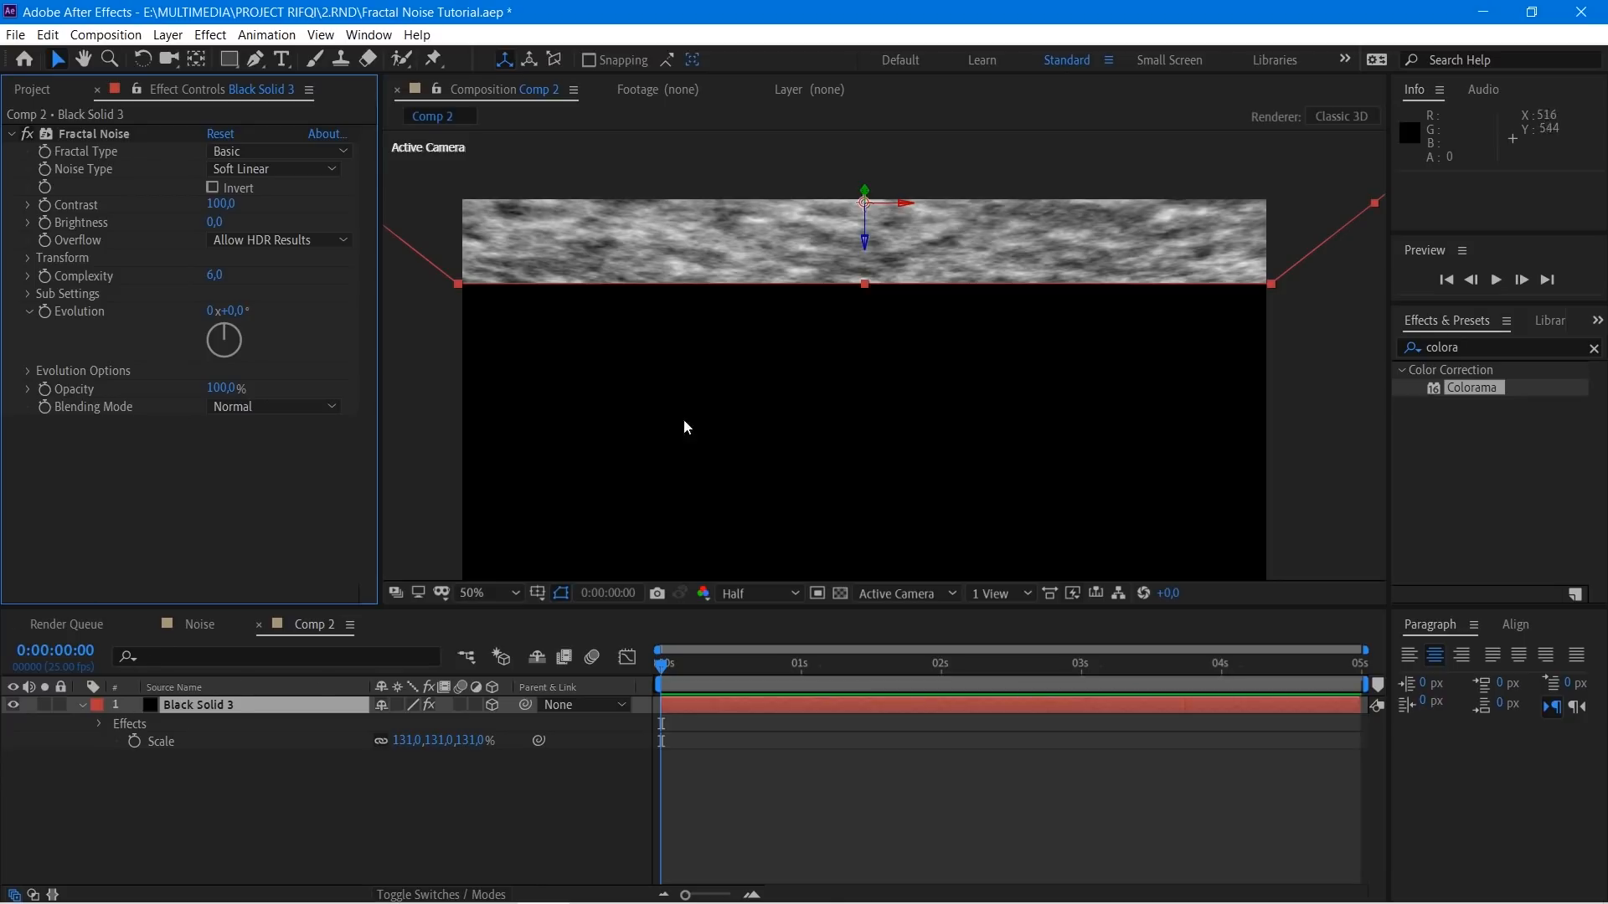
pyautogui.press(',')
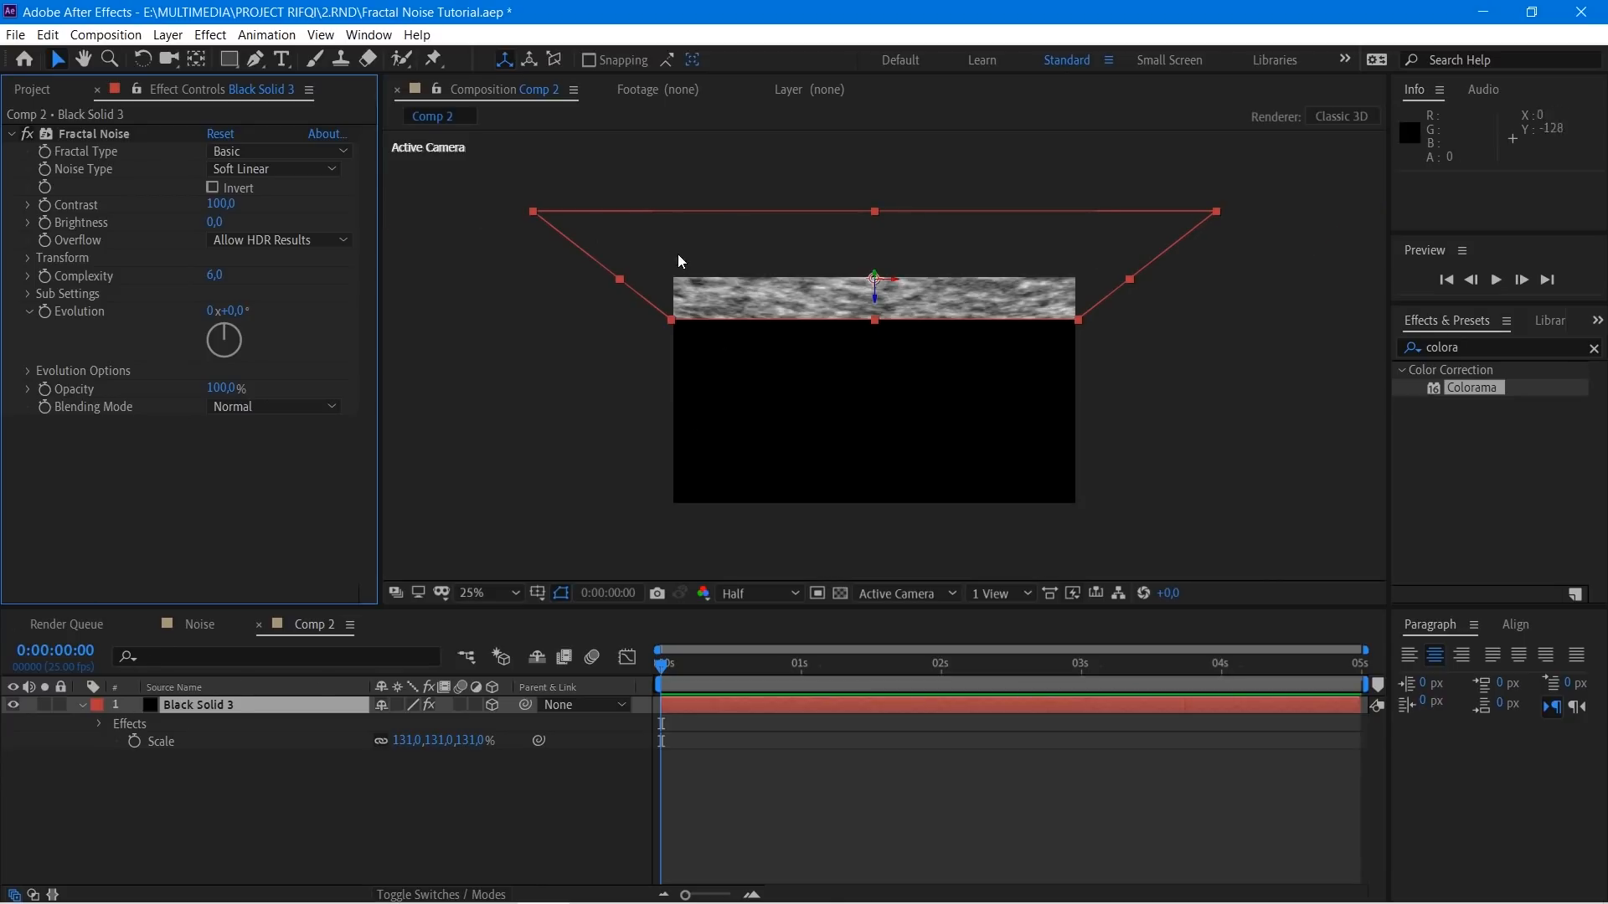
# Step: Pre-compose the noise solid under the name "air", moving all attributes into the new composition
pyautogui.click(173, 687)
pyautogui.click(209, 780)
pyautogui.click(204, 705)
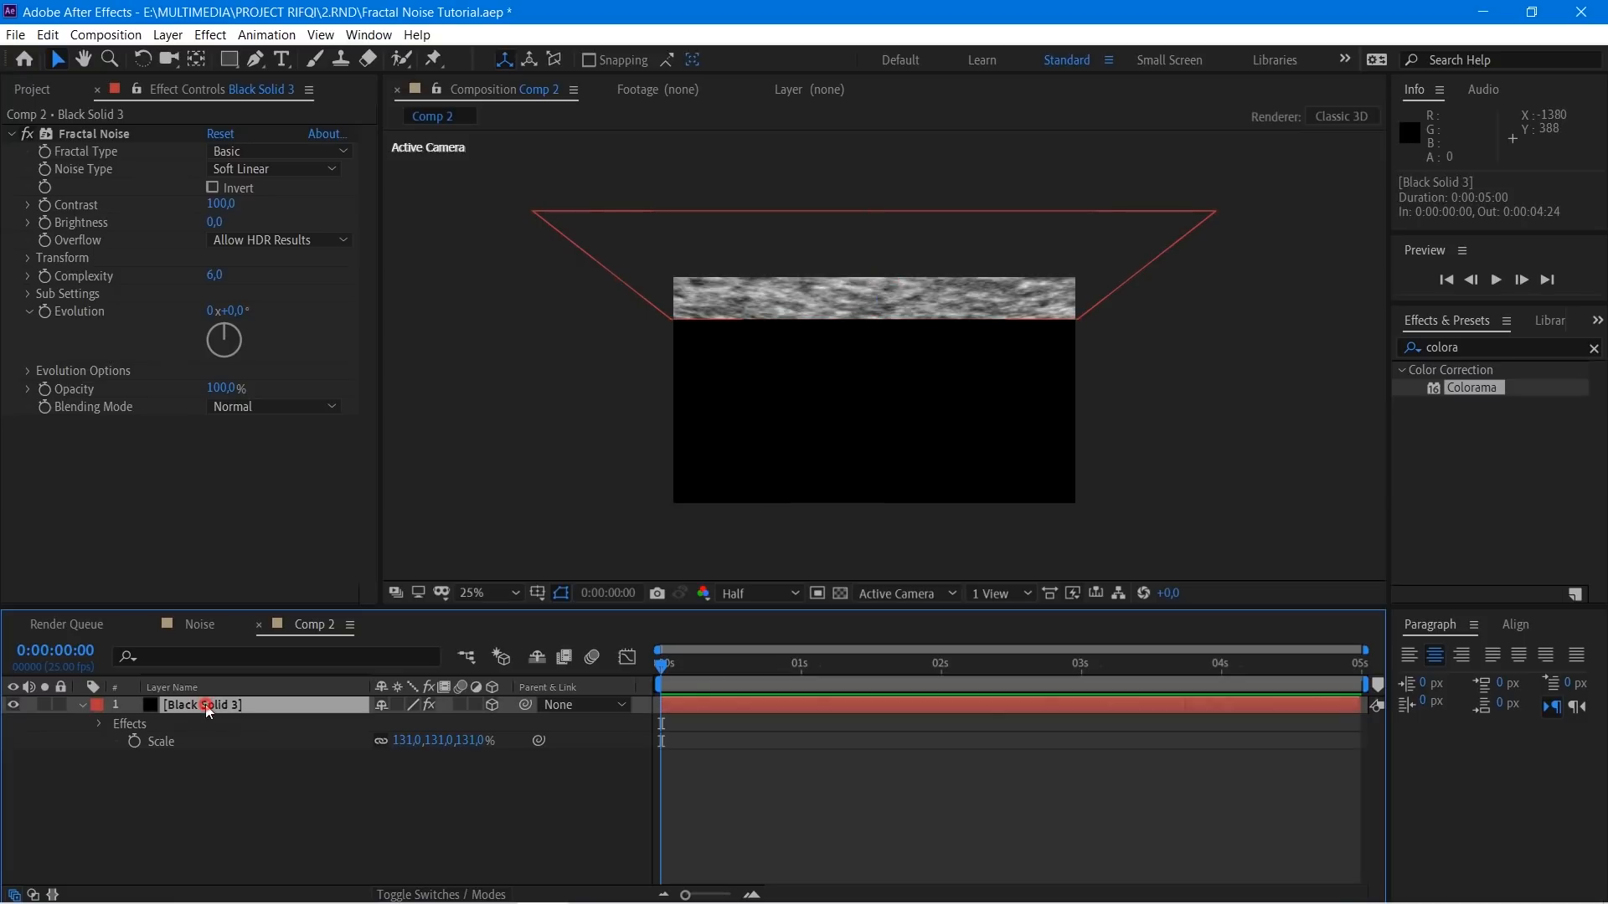
pyautogui.click(176, 41)
pyautogui.moveTo(203, 42)
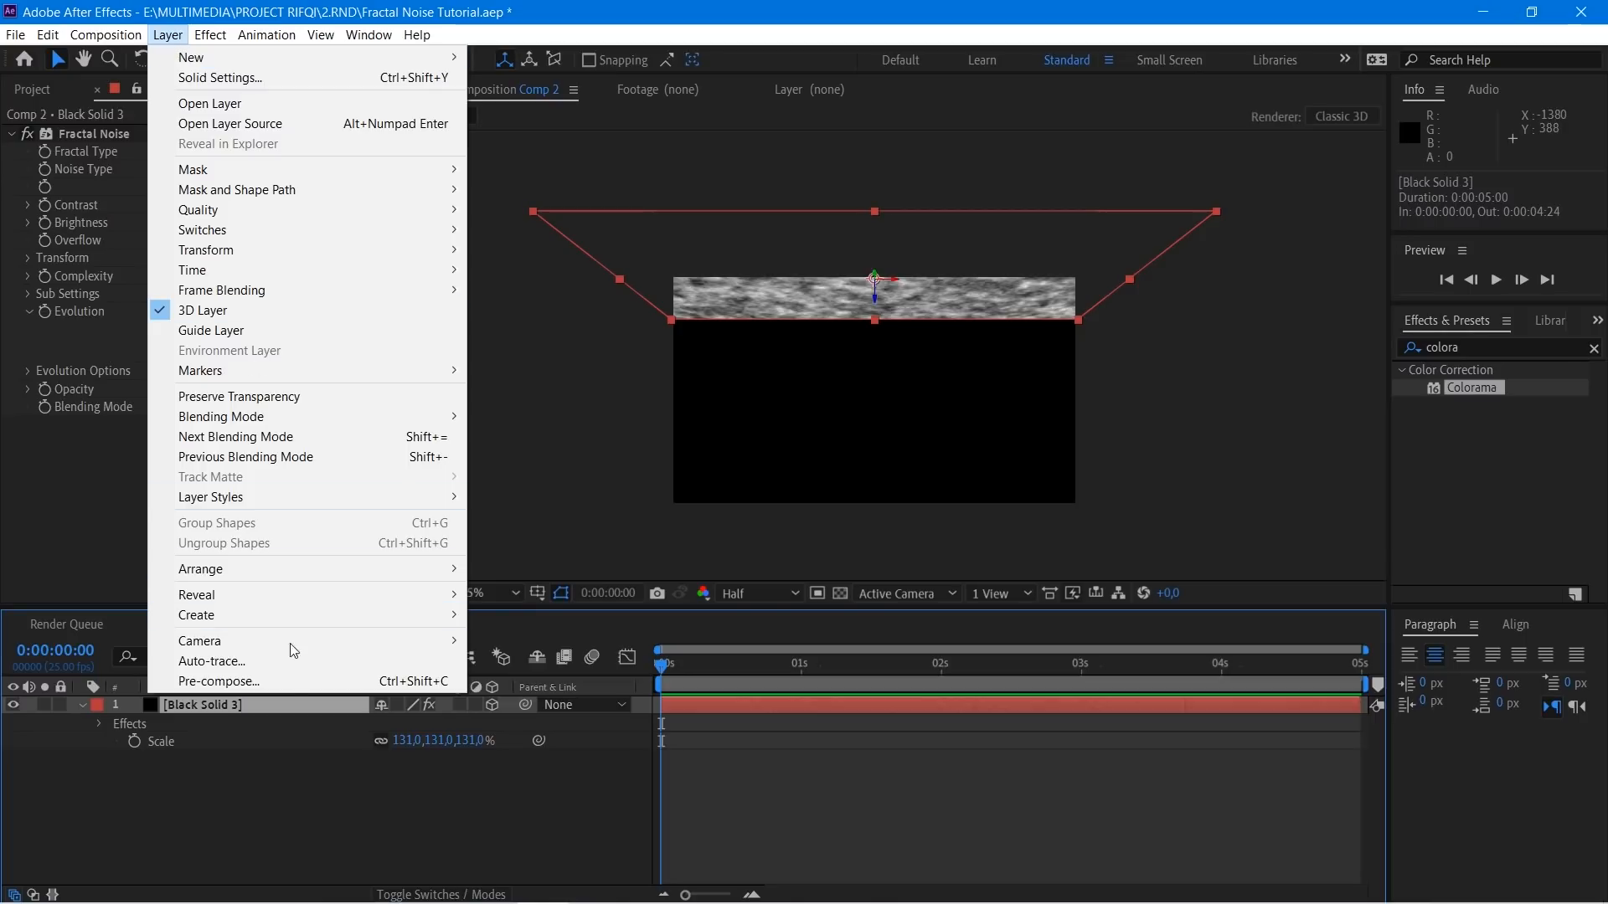
pyautogui.click(413, 683)
pyautogui.click(628, 453)
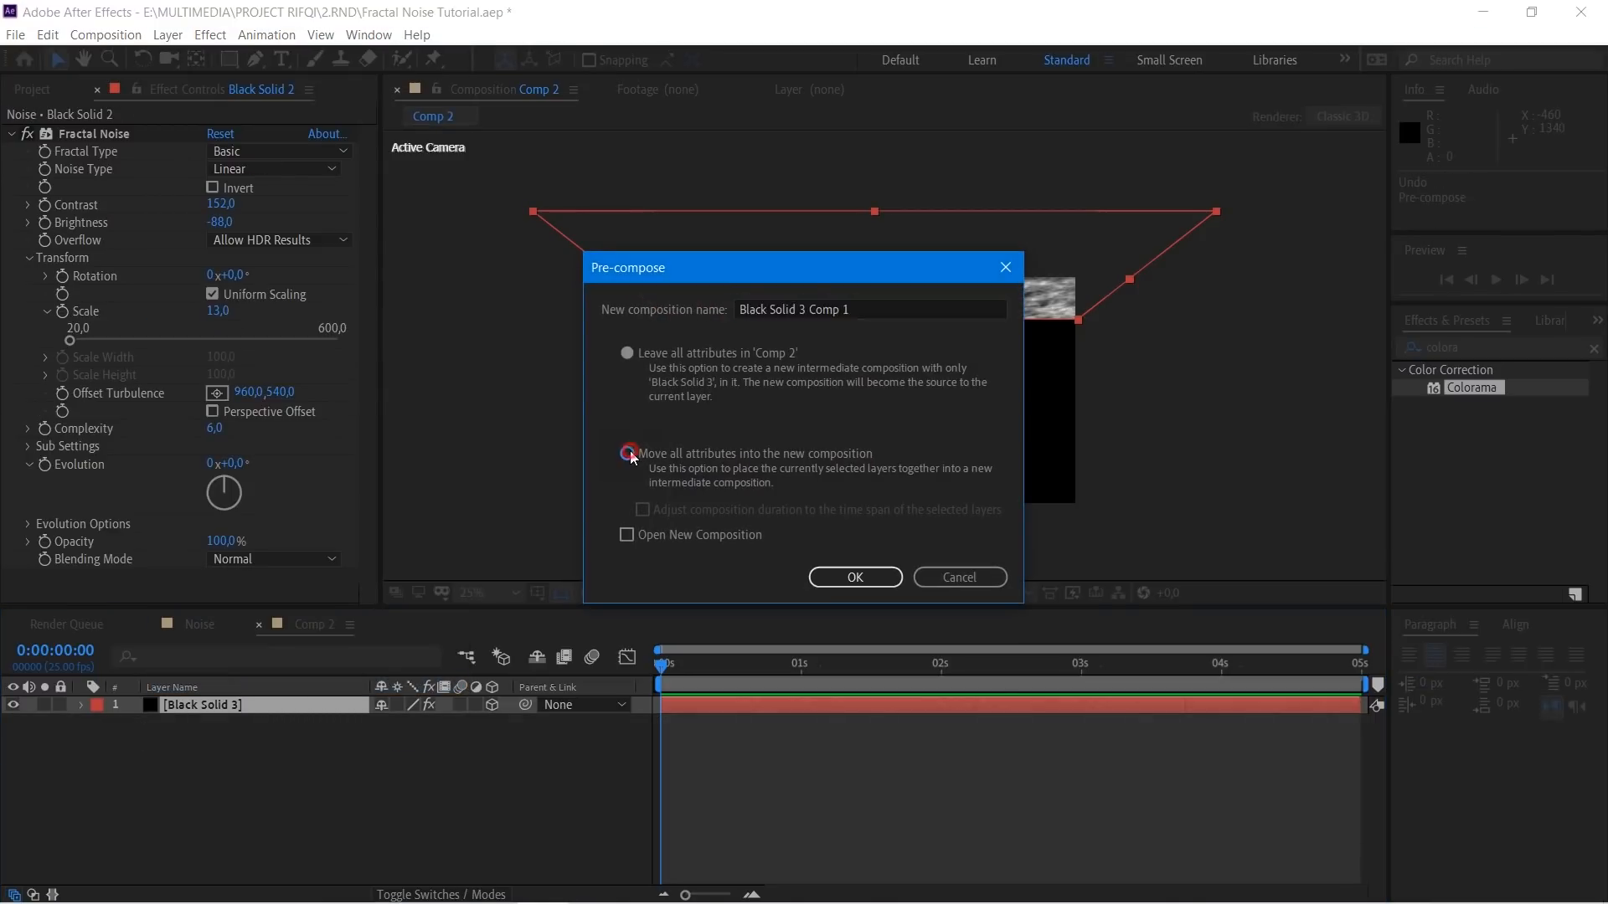
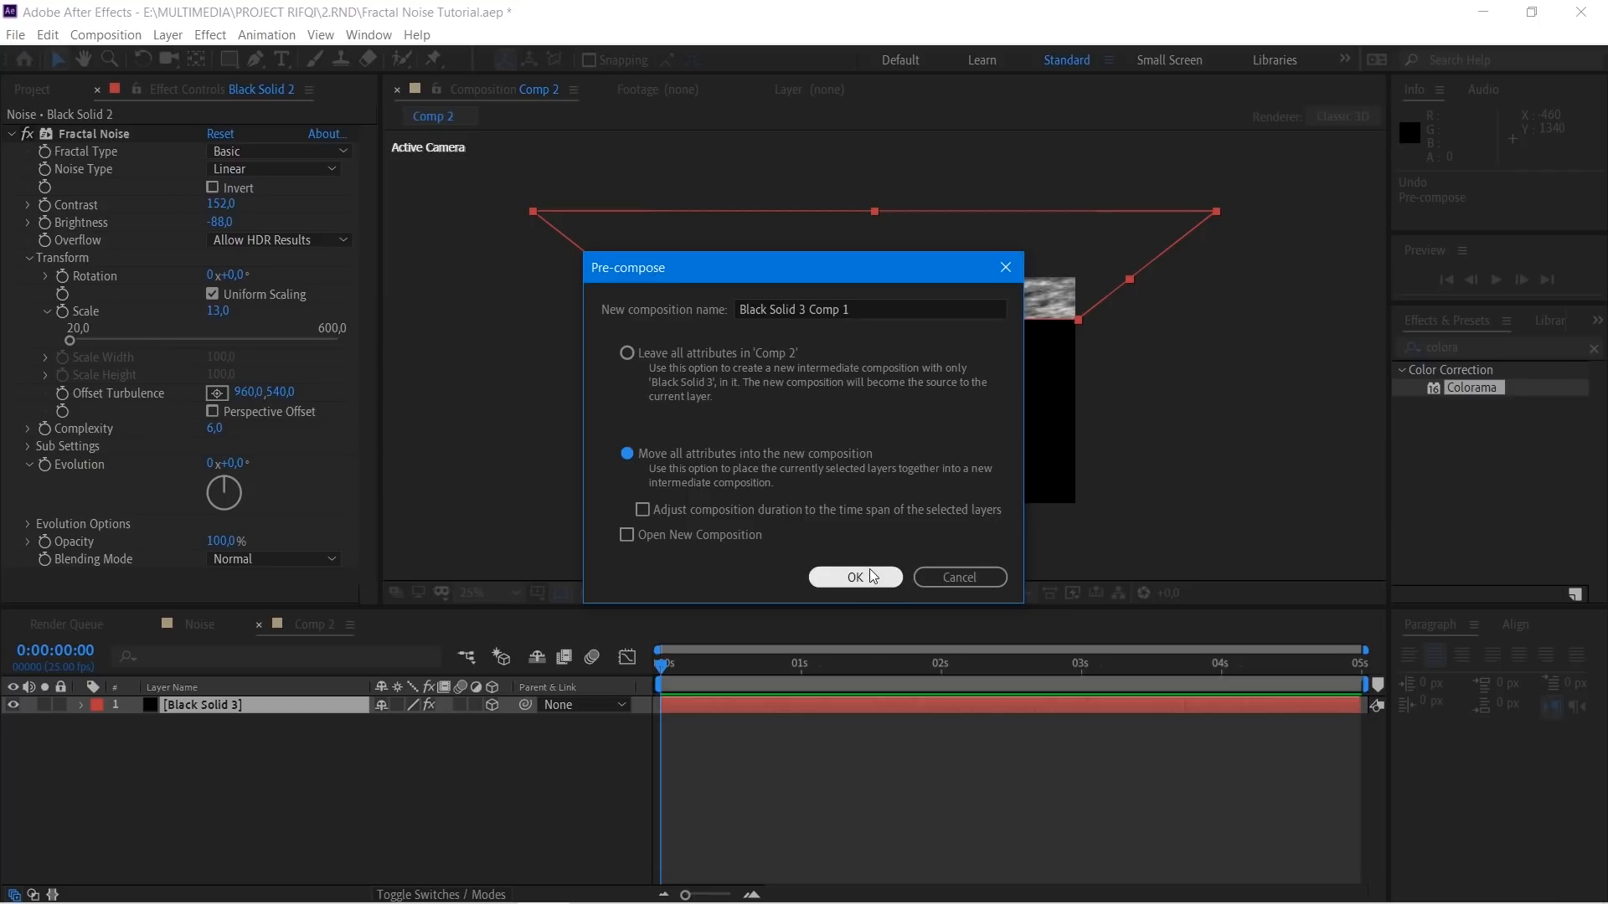
pyautogui.click(861, 310)
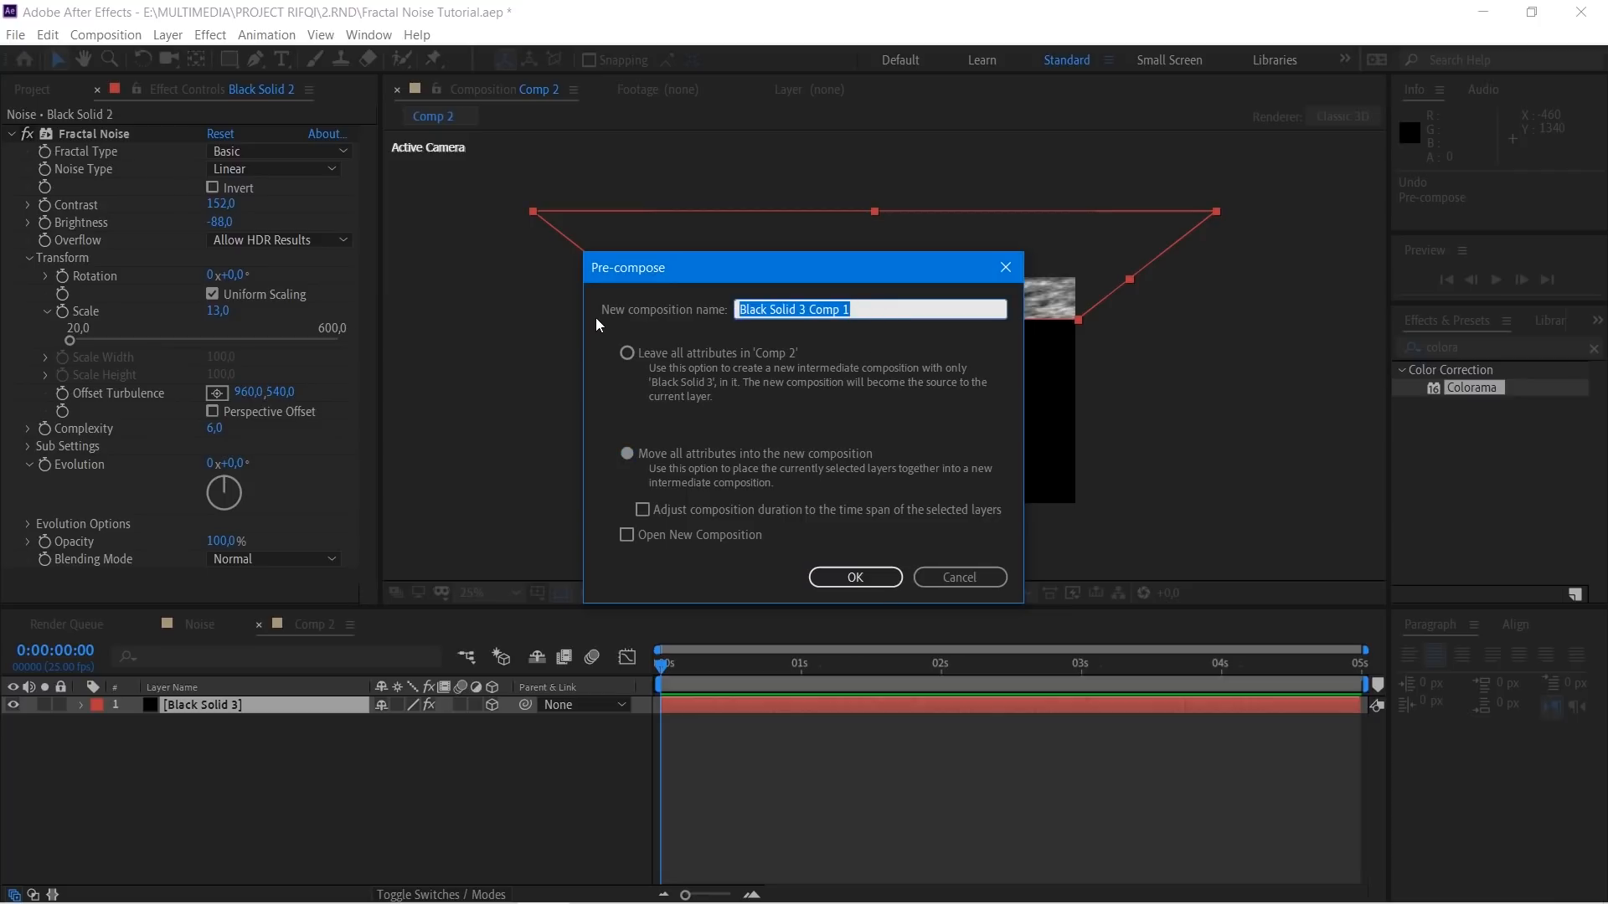
pyautogui.write('neb')
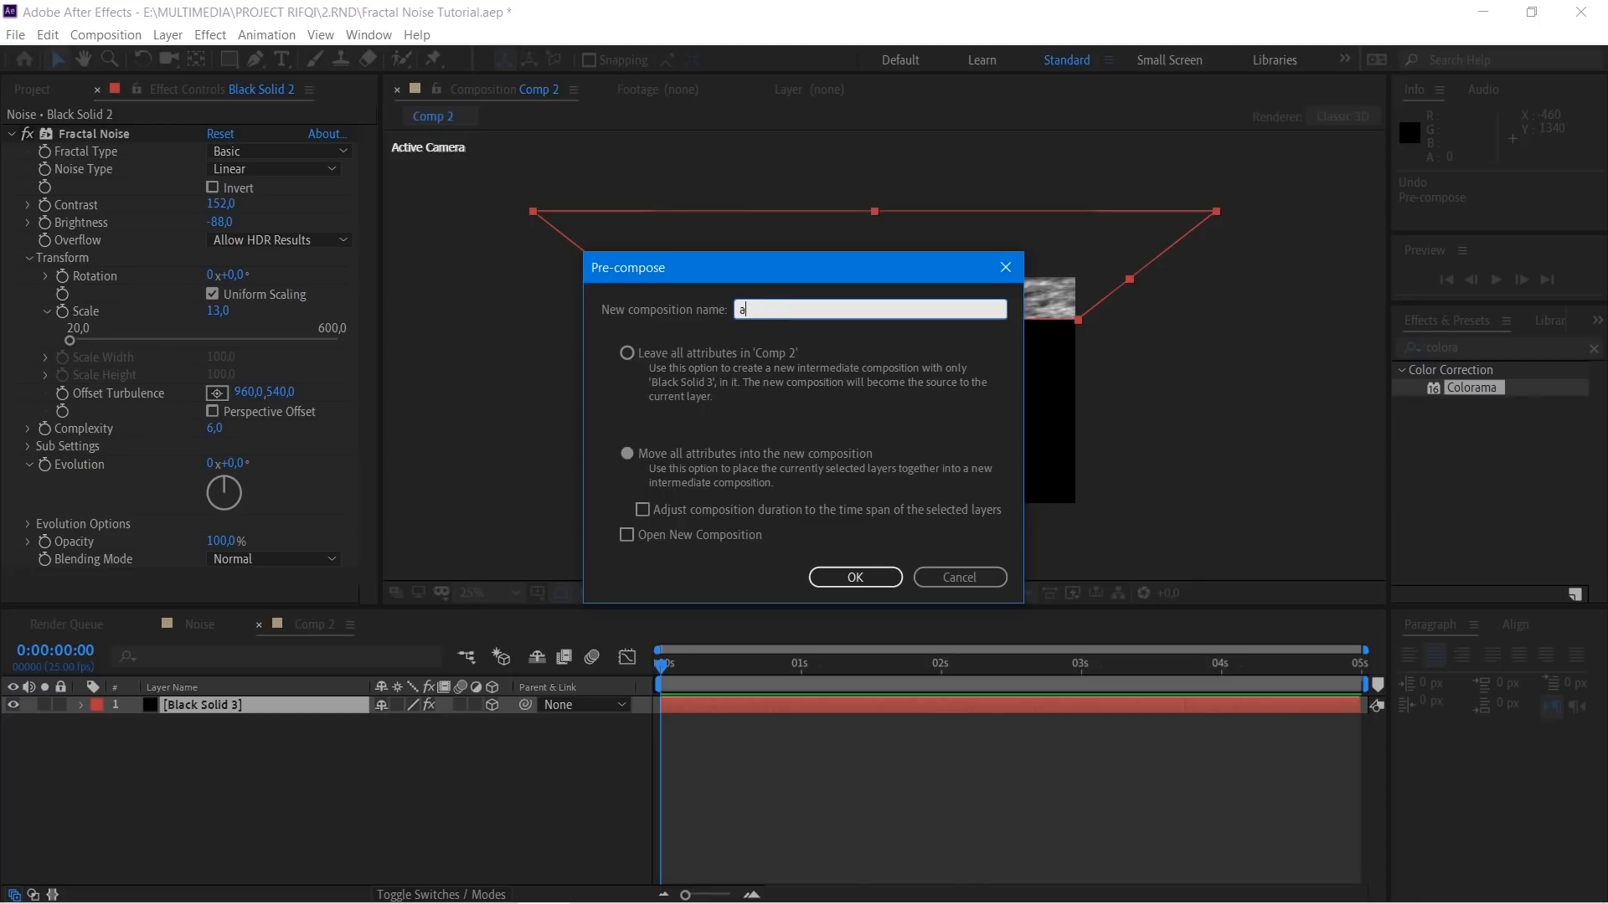
pyautogui.press('Return')
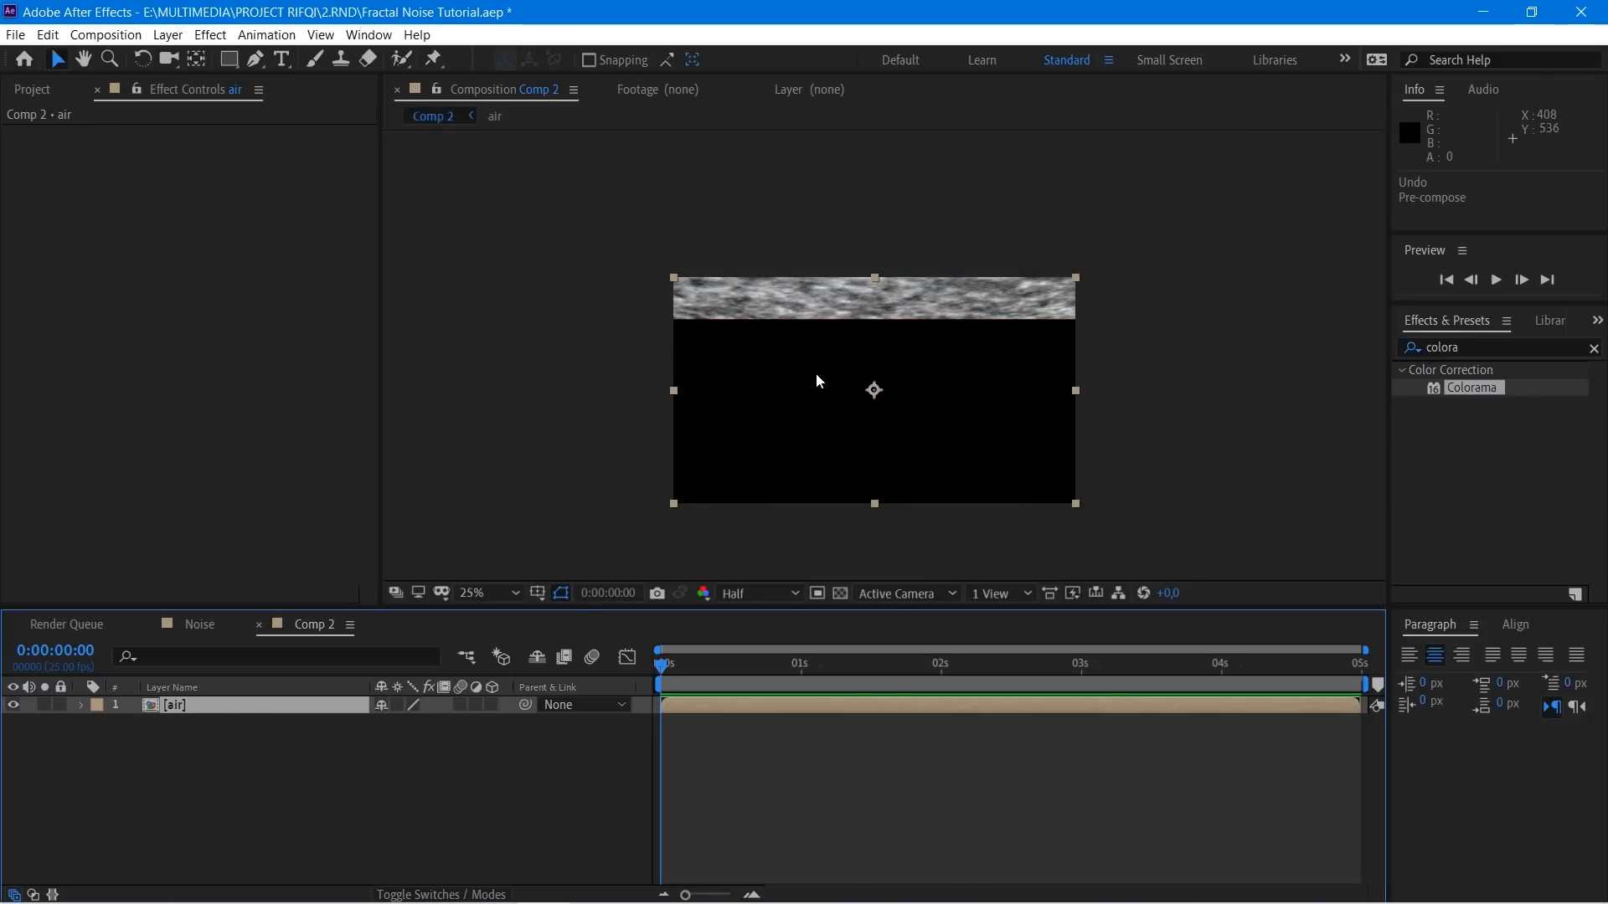
# Step: Look inside the air pre-composition, then return to Comp 2
pyautogui.doubleClick(197, 705)
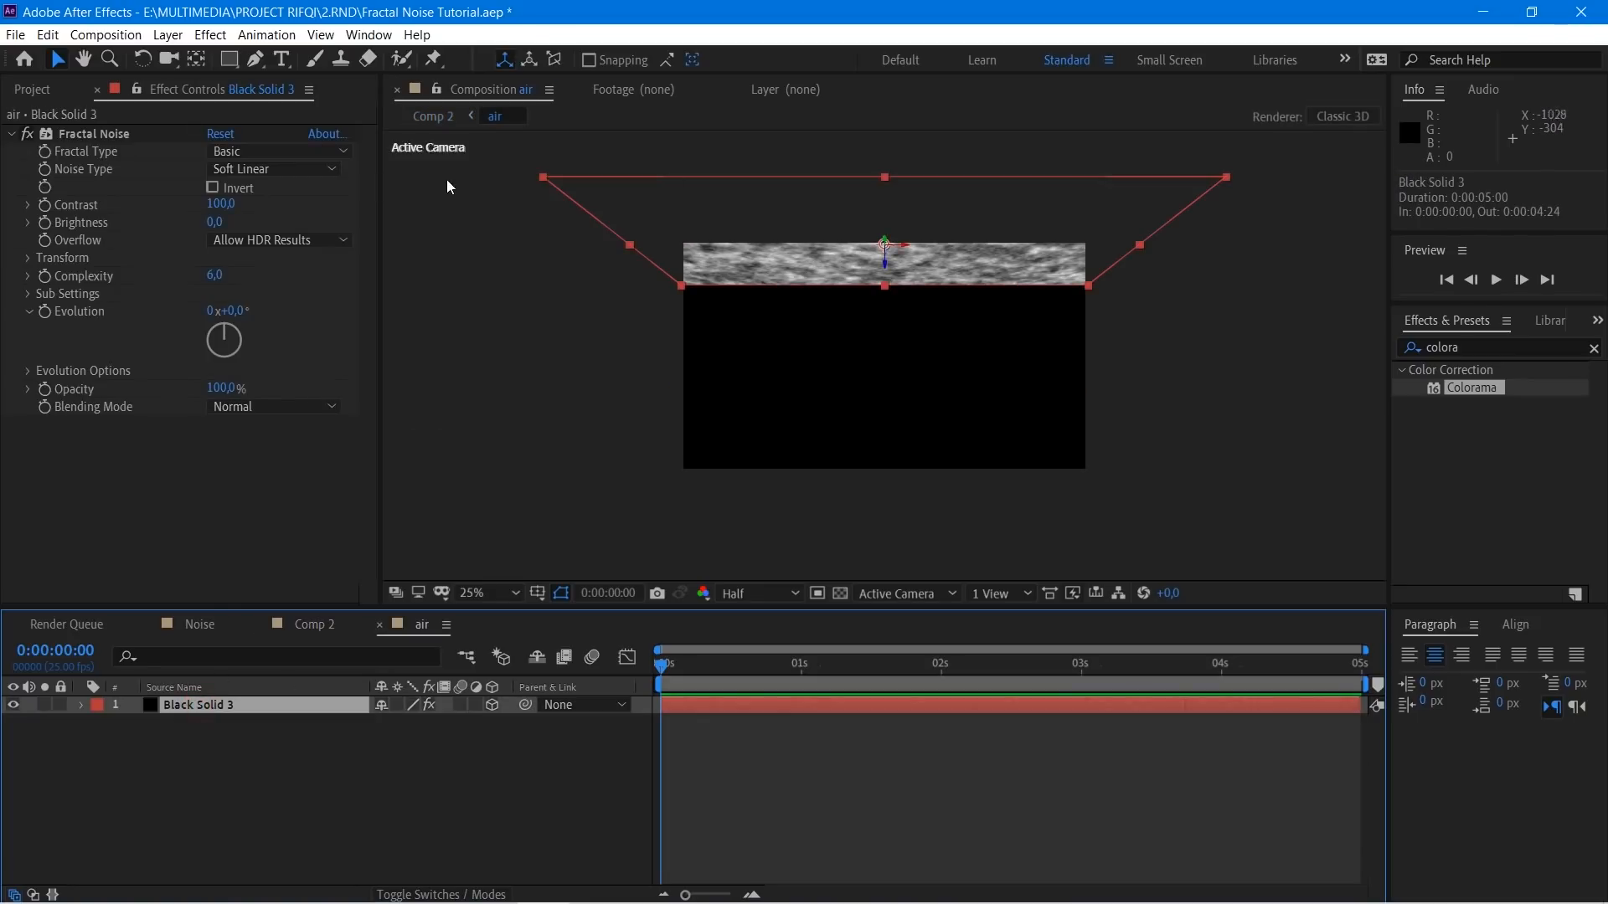
pyautogui.press('Tab')
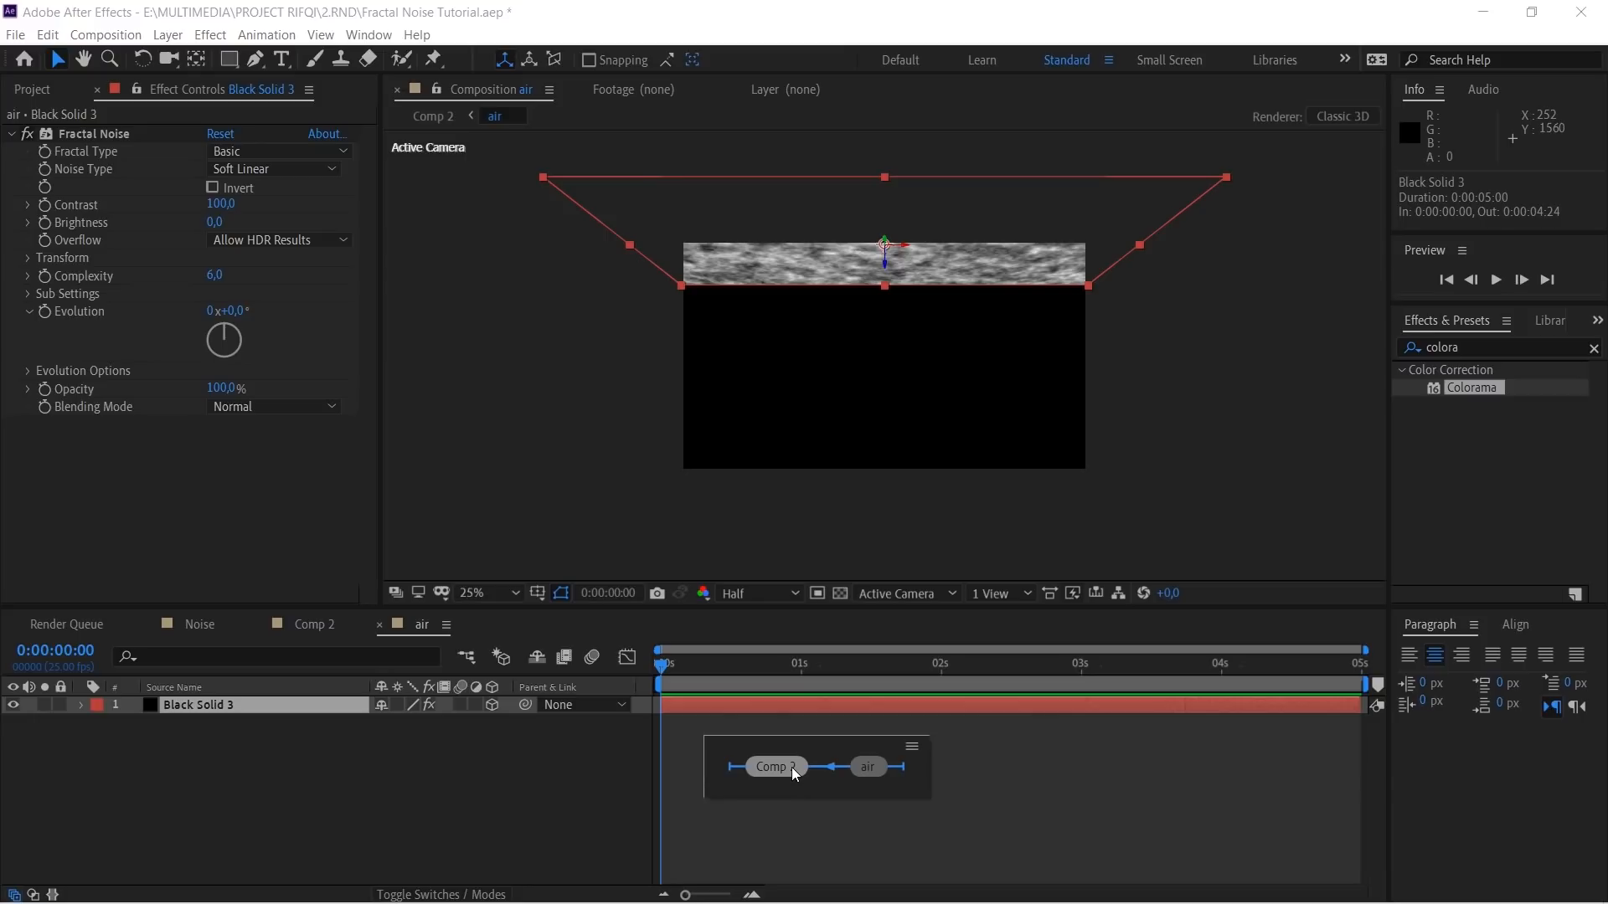
pyautogui.click(791, 767)
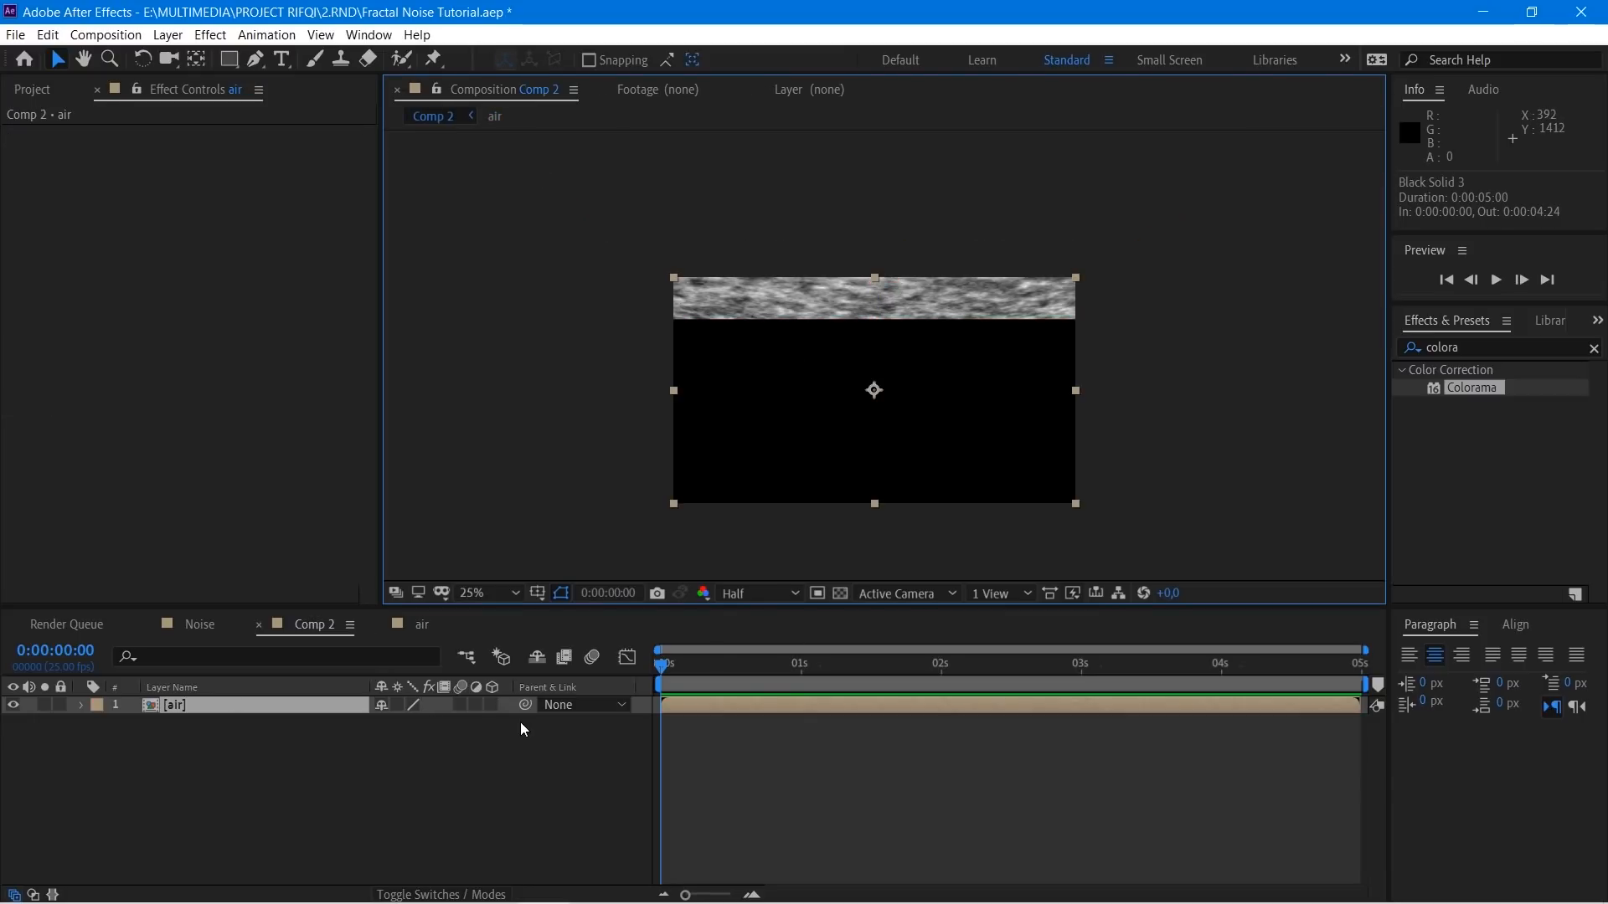
# Step: Apply the CC Radial Fast Blur effect to the air layer in Comp 2
pyautogui.hotkey('ctrl', 'space')
pyautogui.write('rad')
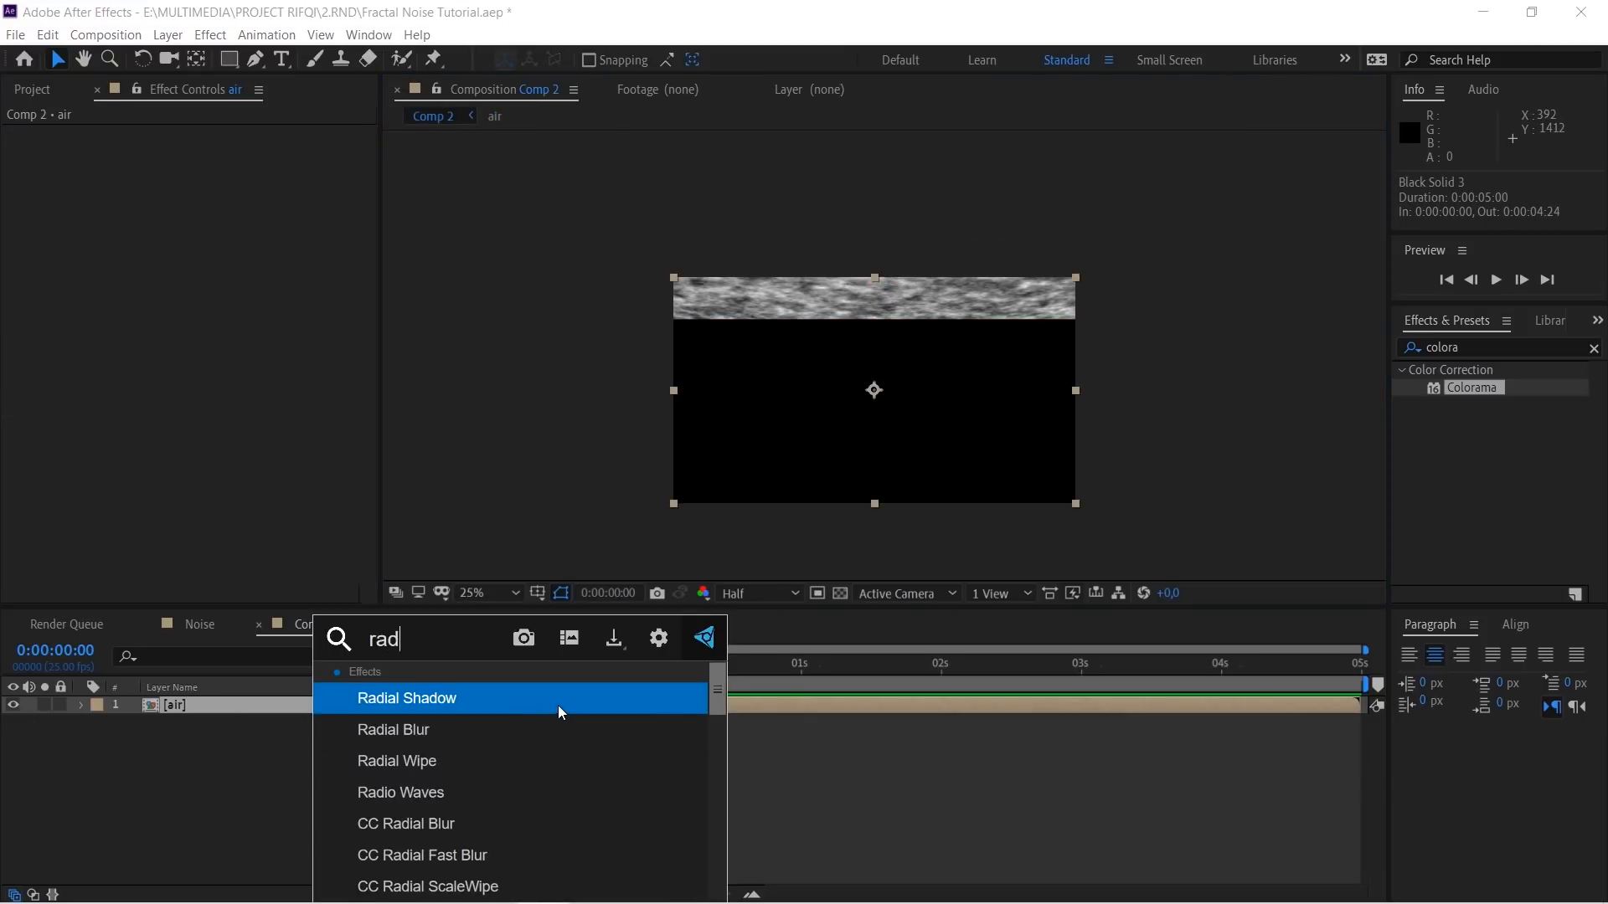
pyautogui.write('ia')
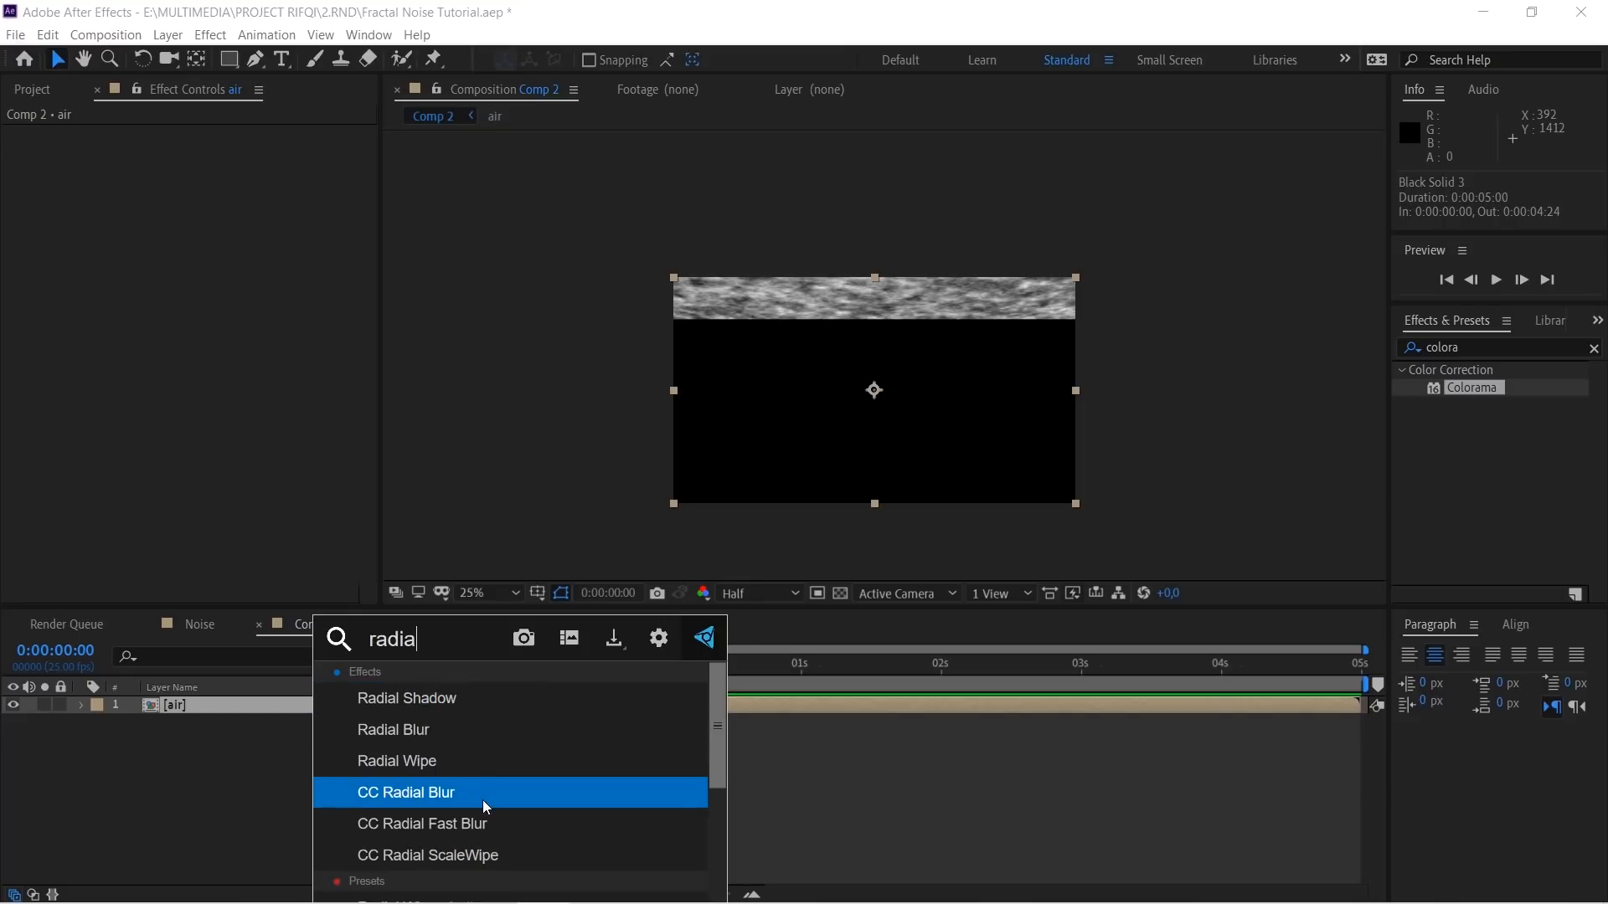
pyautogui.click(482, 824)
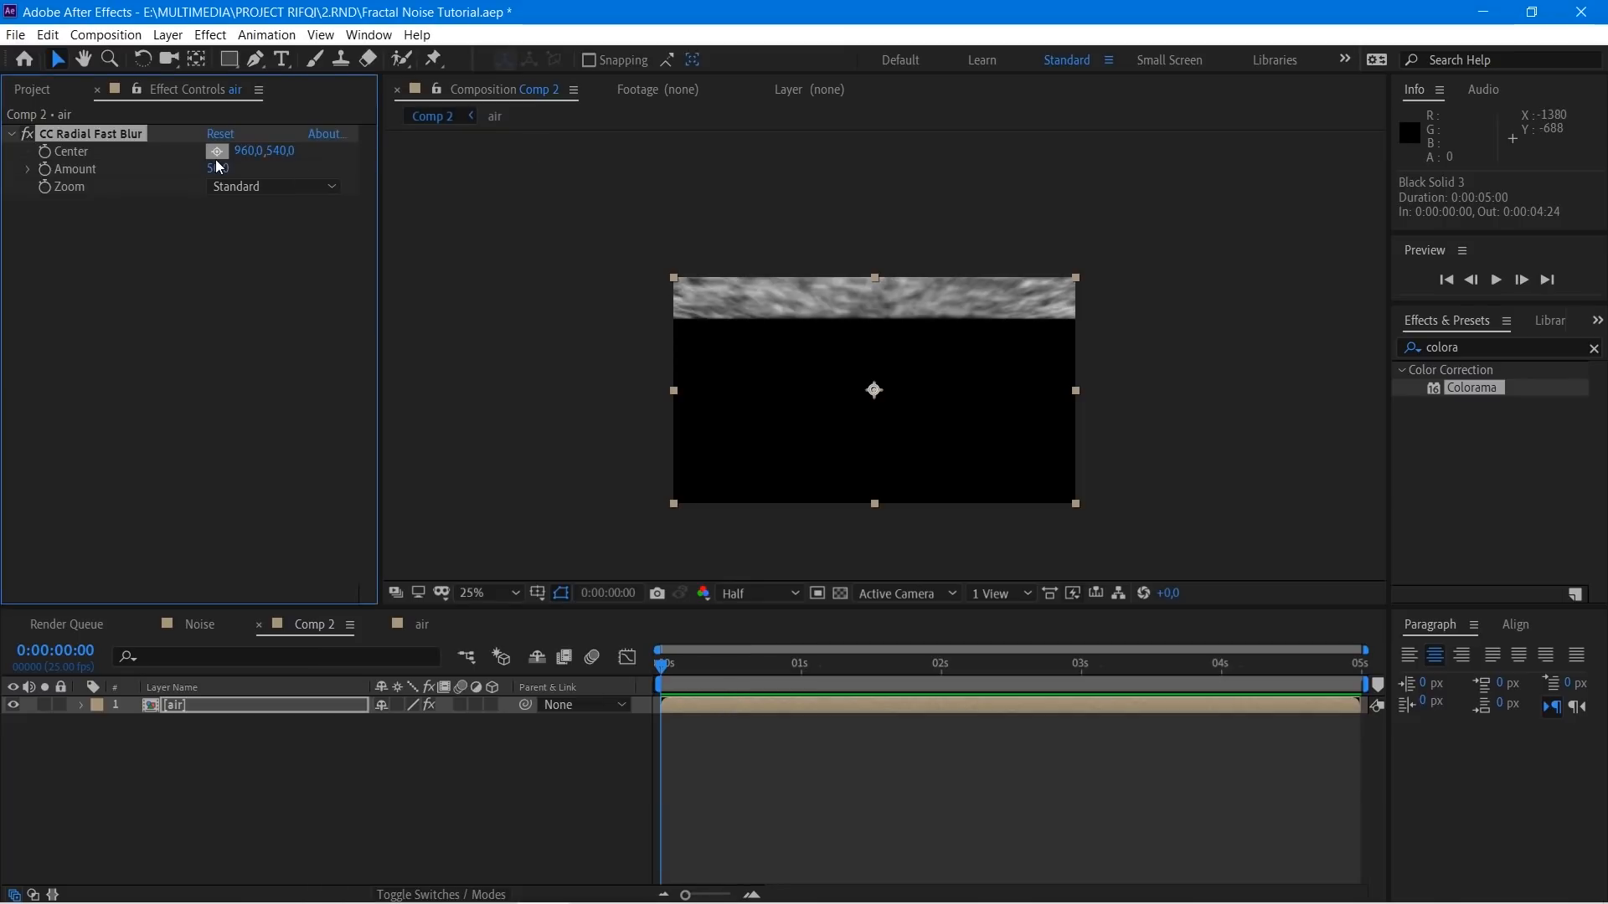
# Step: Place the radial blur's center just above the frame near its right corner, at 1716, -76, and set the amount to 100
pyautogui.click(217, 151)
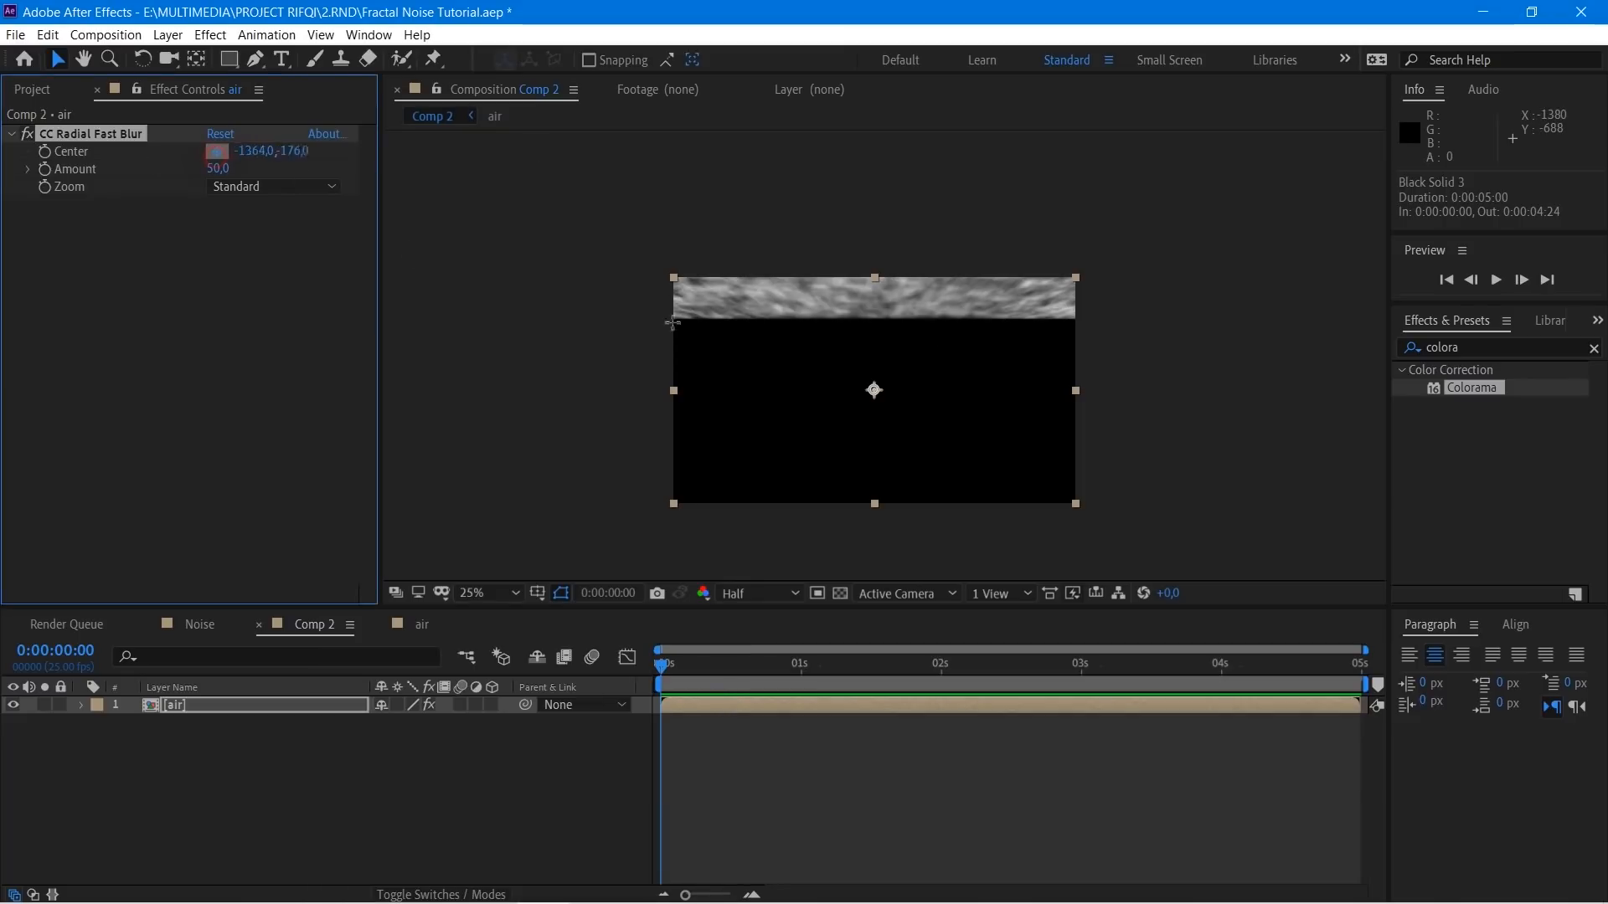
pyautogui.click(1012, 279)
pyautogui.moveTo(216, 168); pyautogui.dragTo(339, 164)
pyautogui.moveTo(1012, 280); pyautogui.dragTo(1032, 261)
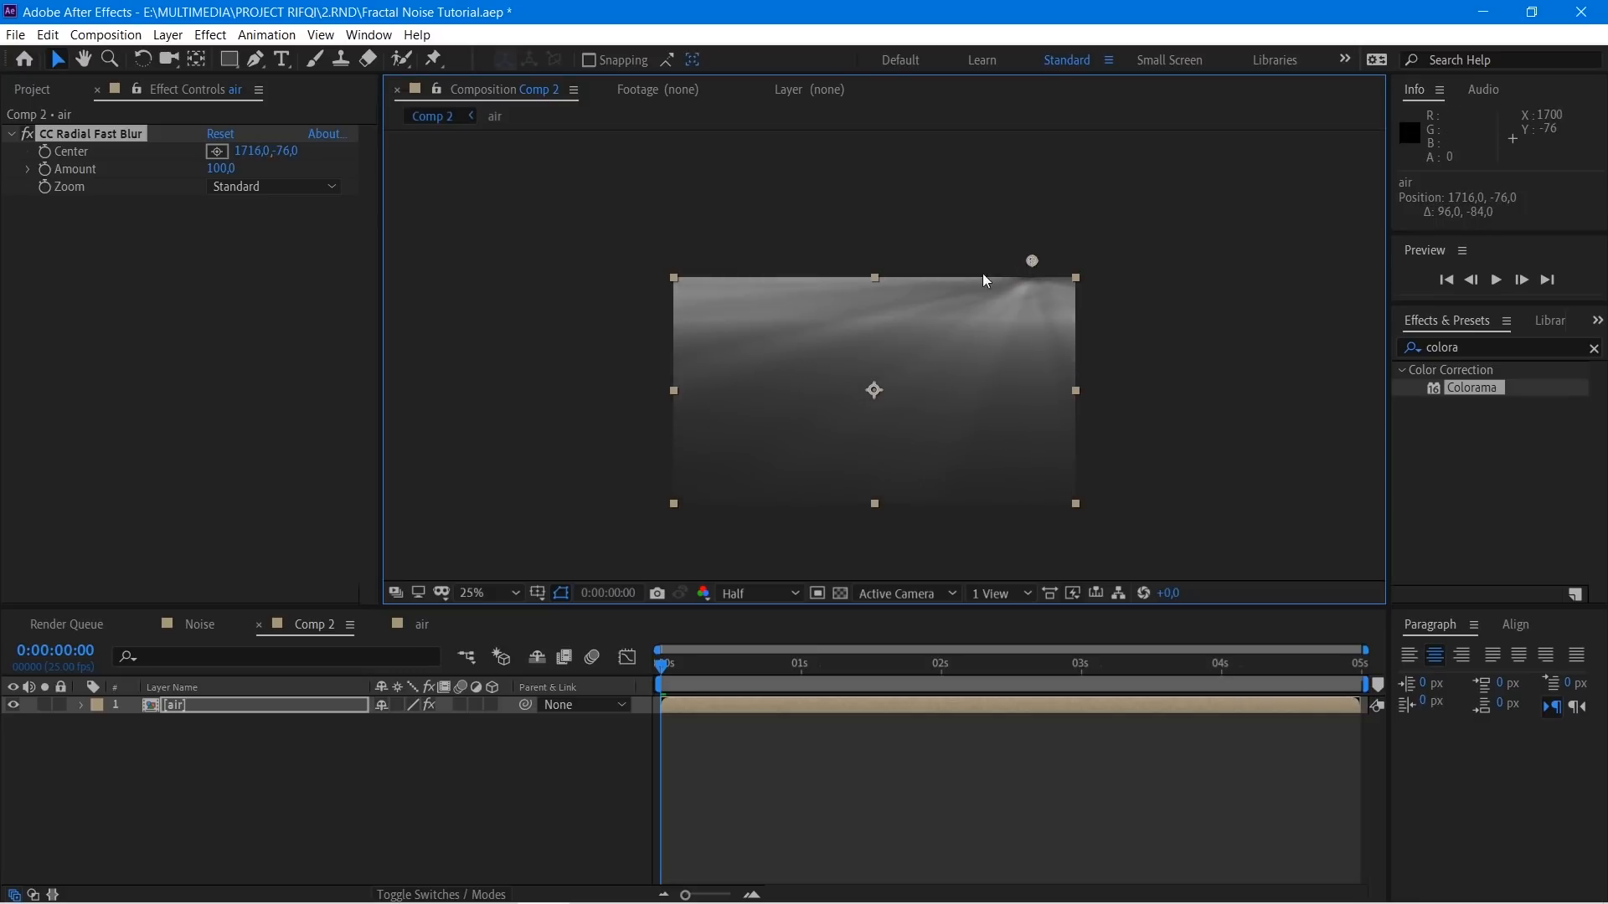
pyautogui.press('.')
pyautogui.moveTo(981, 341); pyautogui.dragTo(889, 400)
pyautogui.press('v')
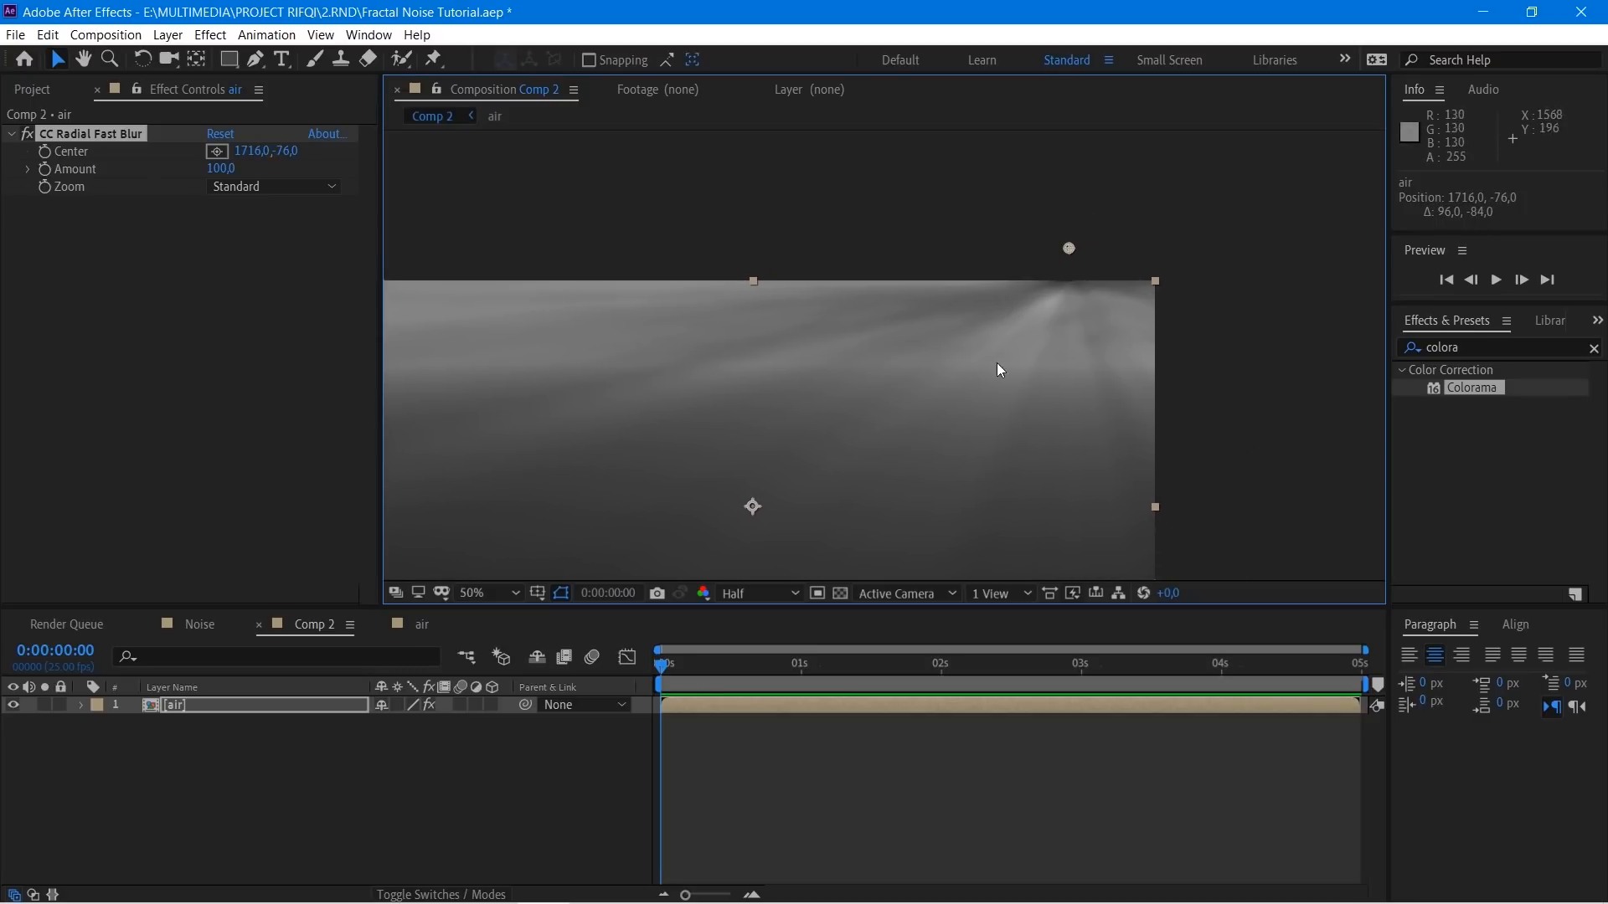
# Step: Add an elliptical mask filling the noise solid inside the air composition
pyautogui.doubleClick(206, 705)
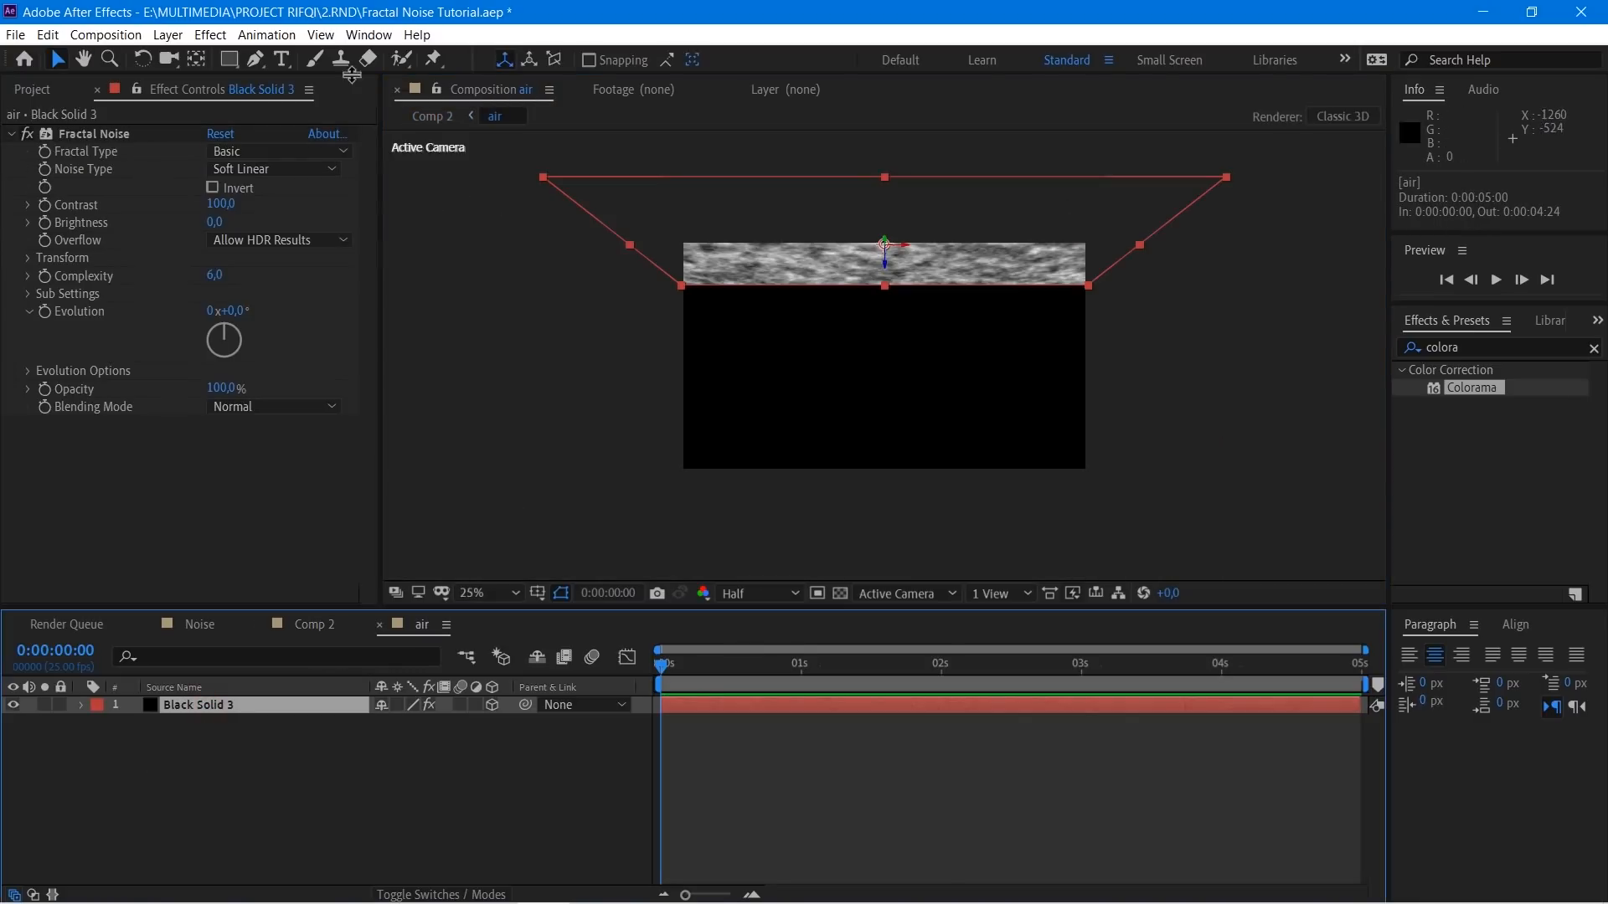
pyautogui.click(231, 62)
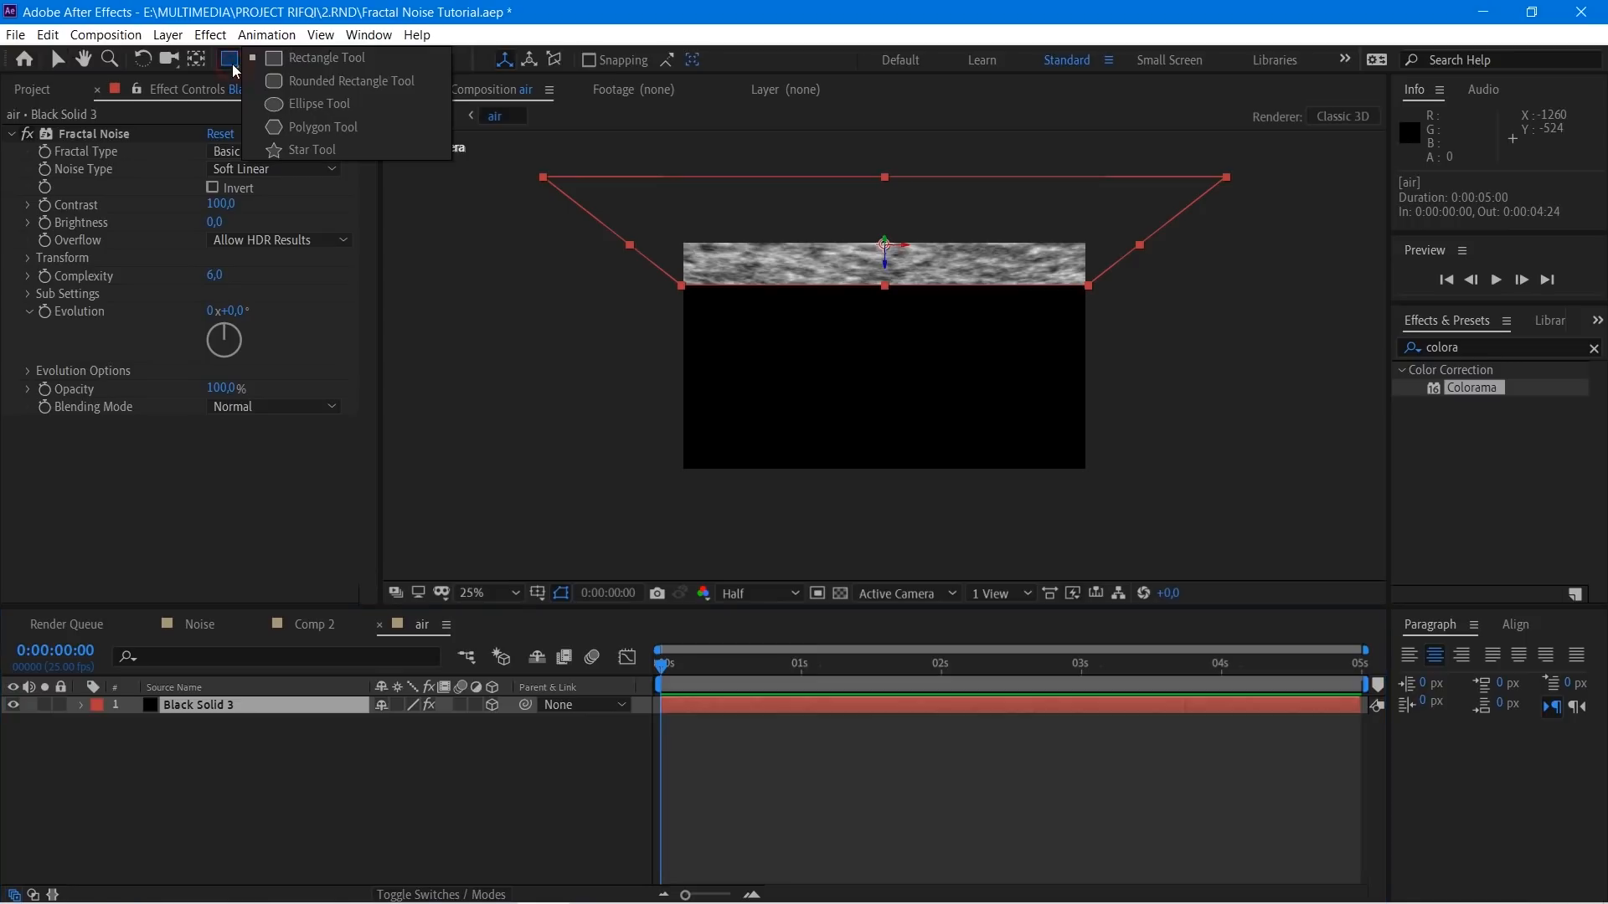
pyautogui.click(304, 104)
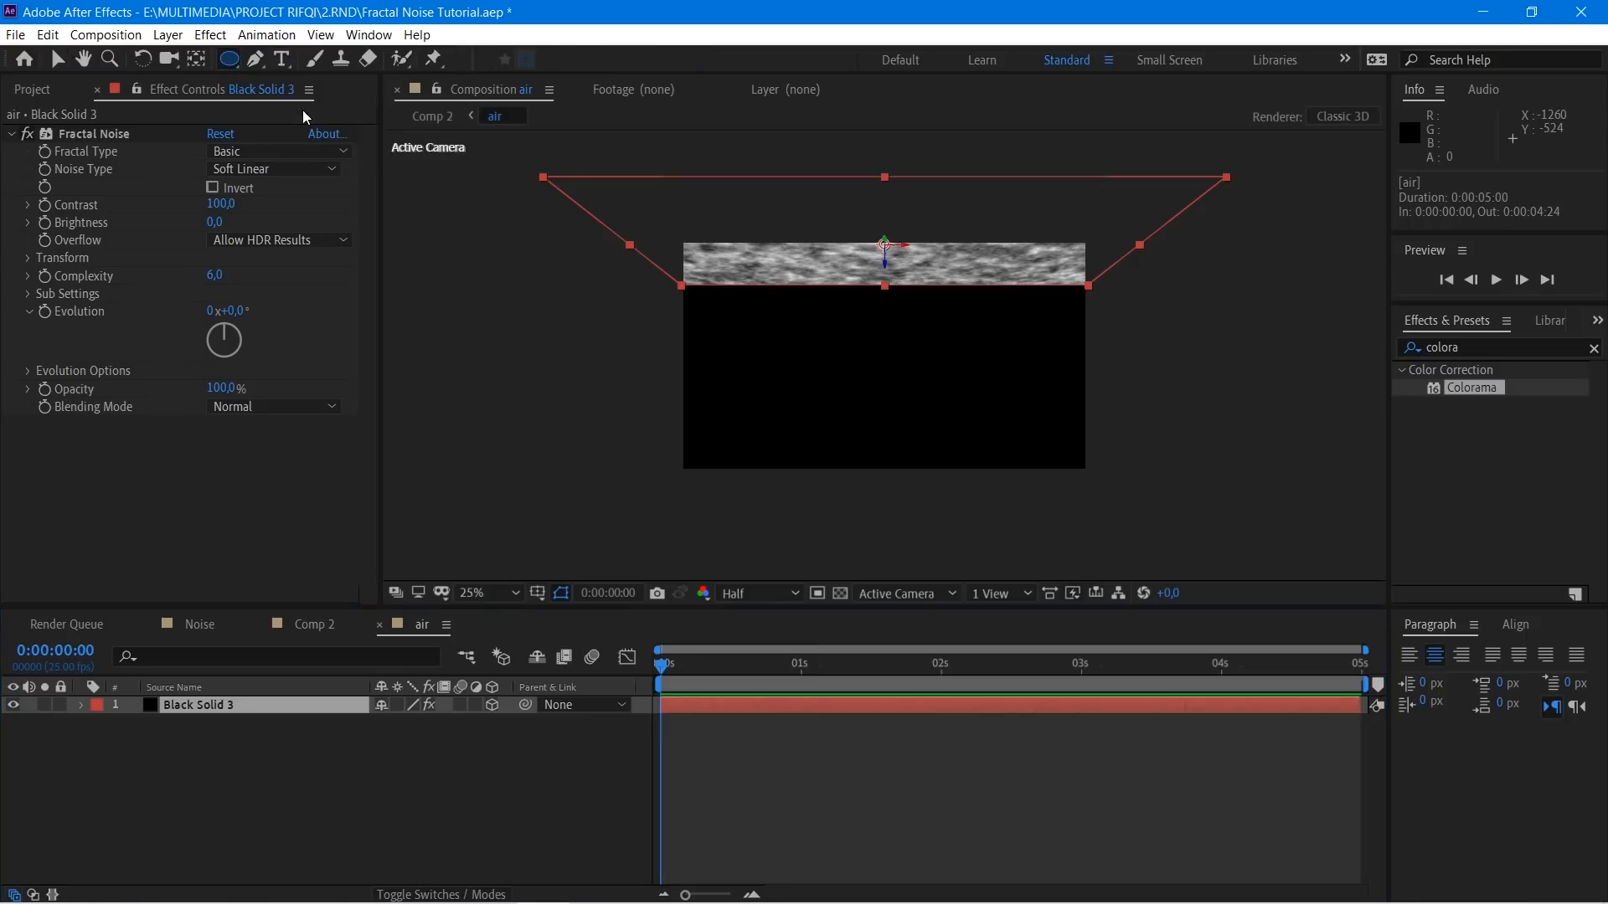
pyautogui.doubleClick(232, 60)
# Step: Feather the noise solid's elliptical mask by 382 pixels and return to Comp 2
pyautogui.click(318, 705)
pyautogui.press('f')
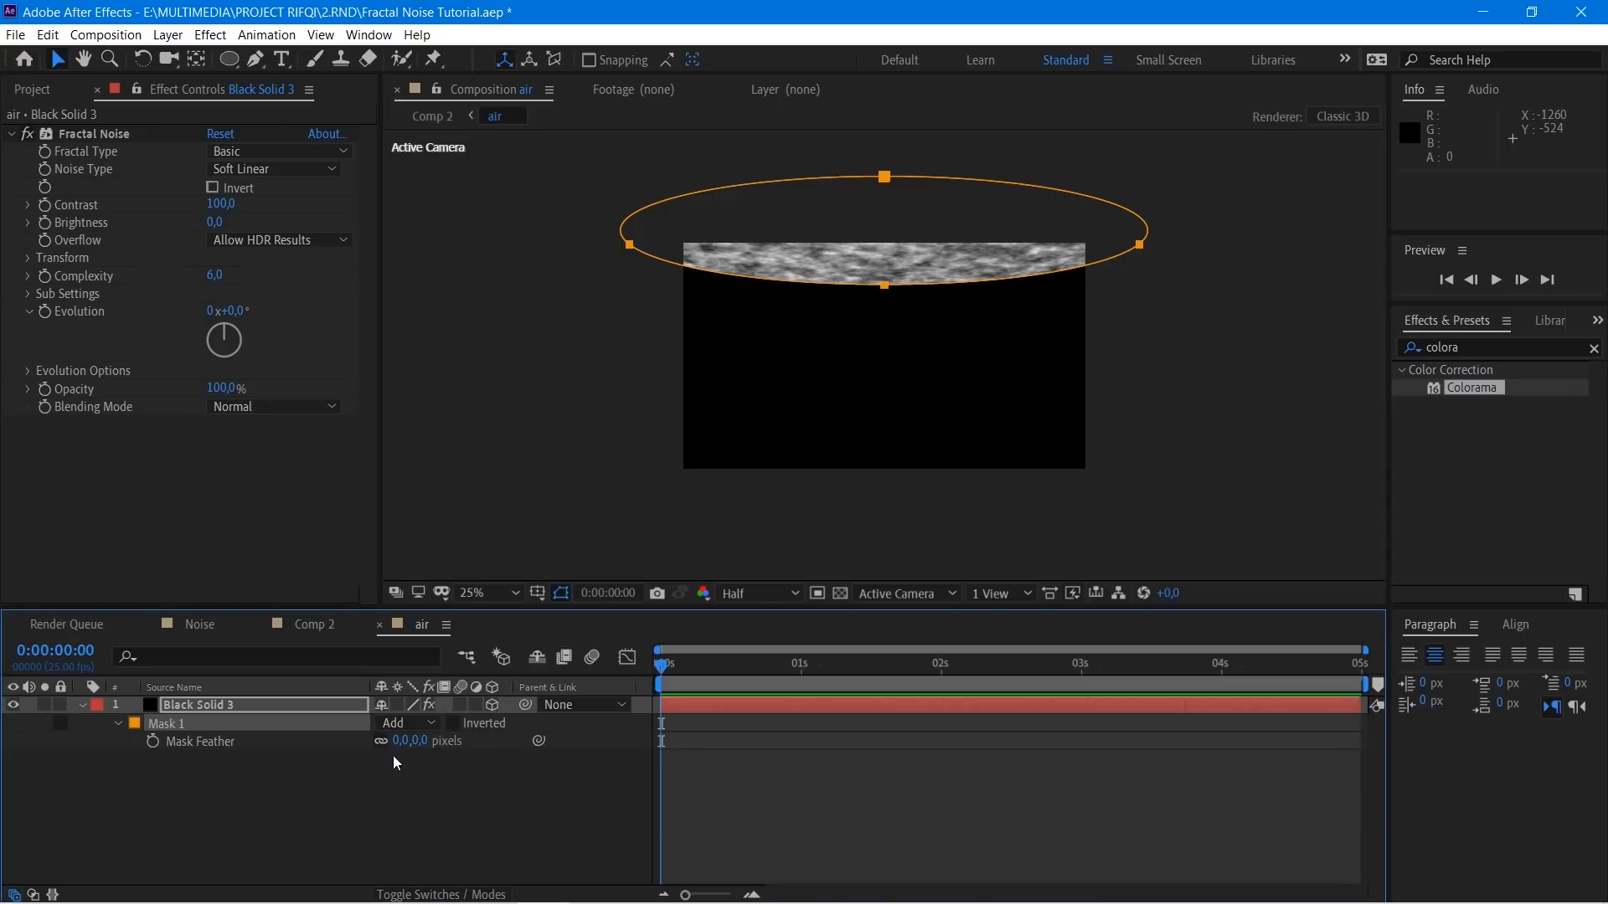
pyautogui.moveTo(411, 741); pyautogui.dragTo(601, 735)
pyautogui.moveTo(779, 738); pyautogui.dragTo(842, 739)
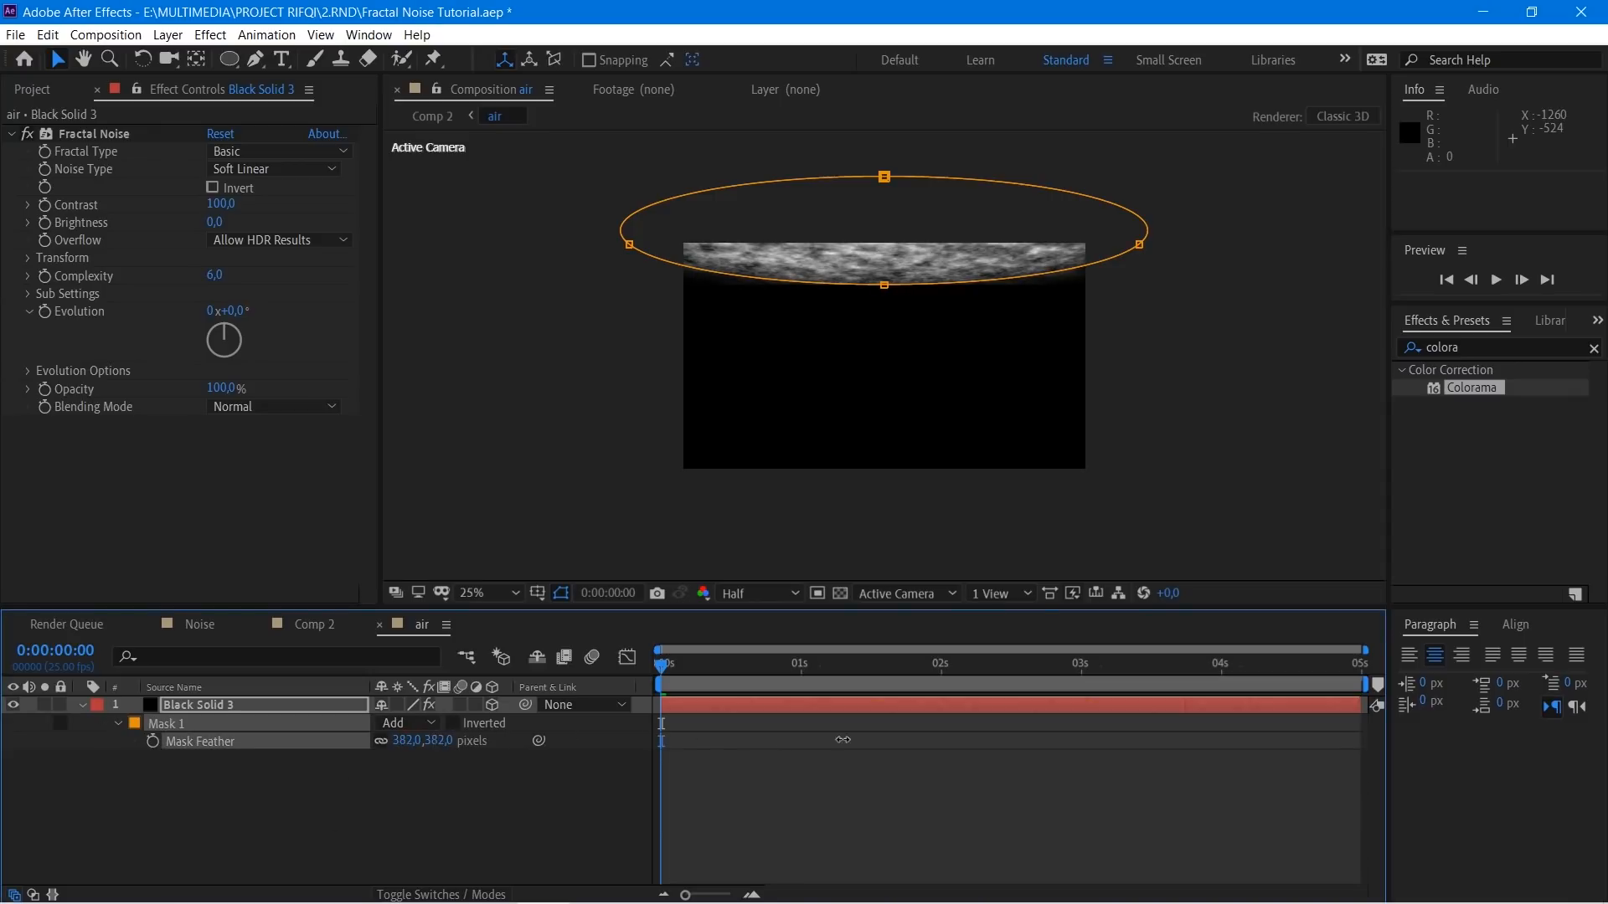
pyautogui.click(884, 794)
pyautogui.press('Tab')
pyautogui.click(835, 779)
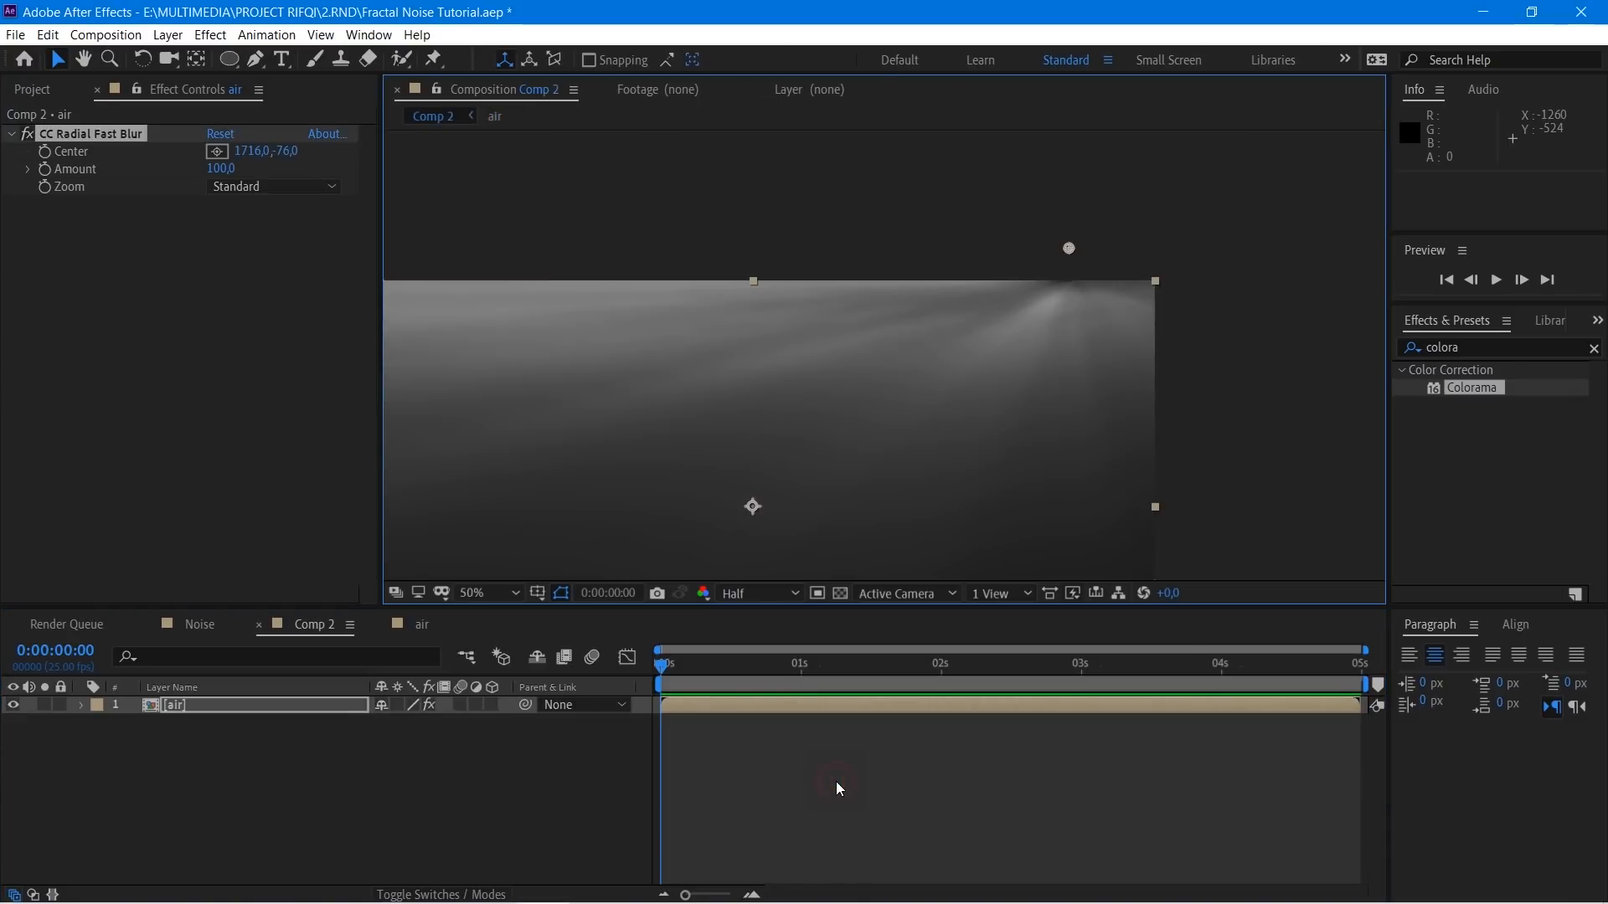
# Step: Add an adjustment layer above the air layer in Comp 2
pyautogui.scroll(1, 802, 391)
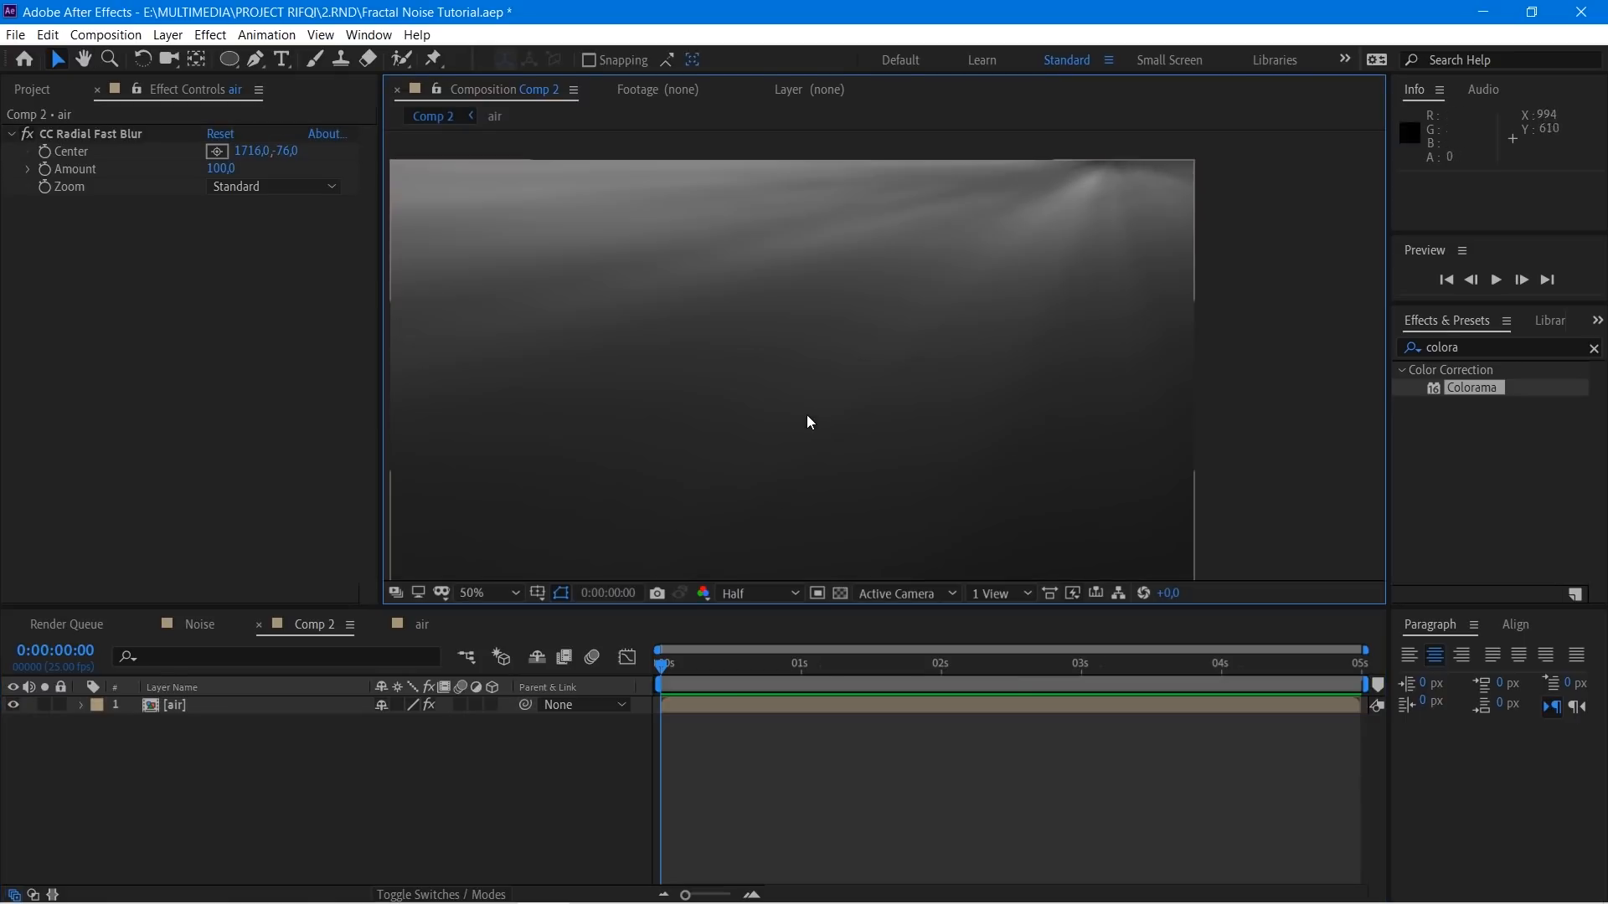
pyautogui.hotkey('ctrl', 'alt', 'y')
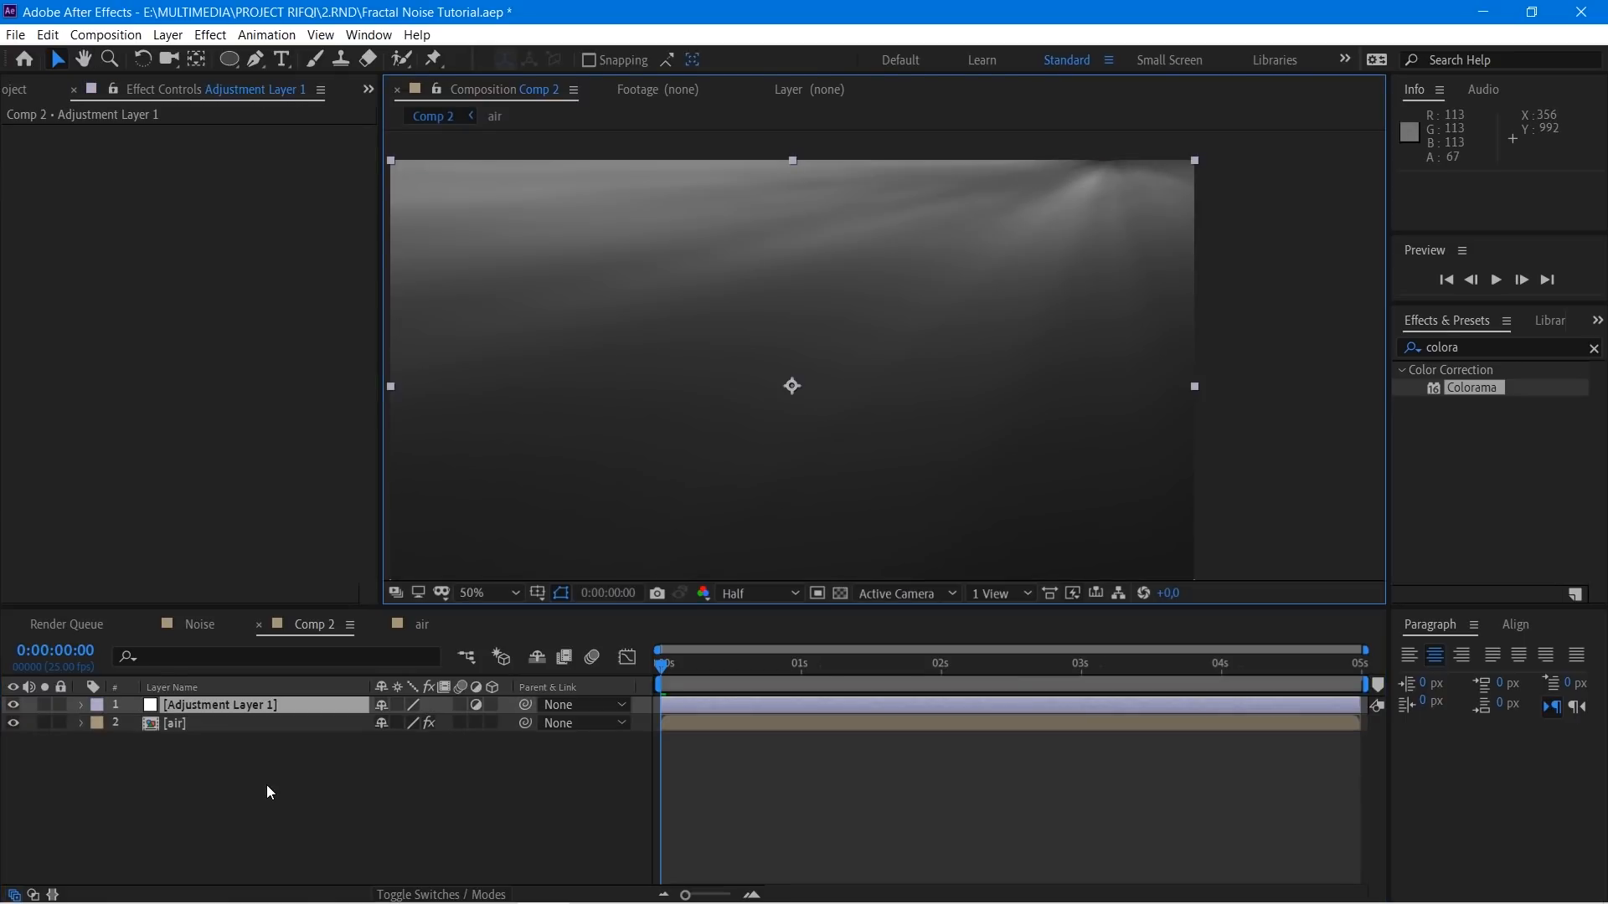
pyautogui.hotkey('ctrl', 'space')
pyautogui.write('c')
pyautogui.click(271, 794)
pyautogui.hotkey('ctrl', 'z')
pyautogui.click(438, 808)
pyautogui.click(167, 35)
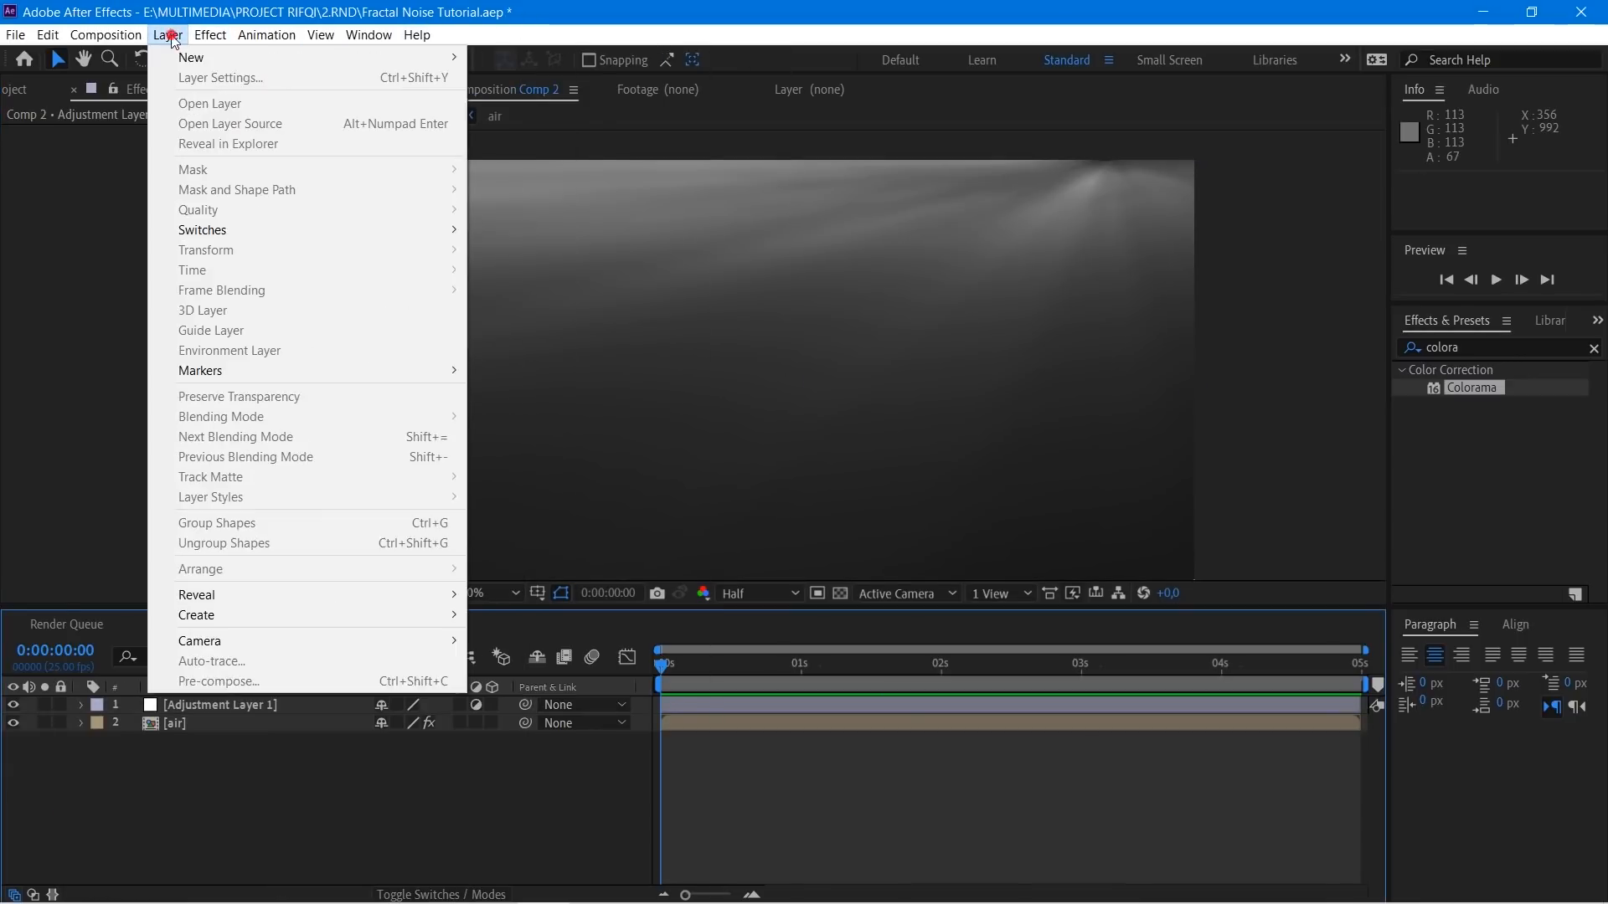
pyautogui.click(176, 58)
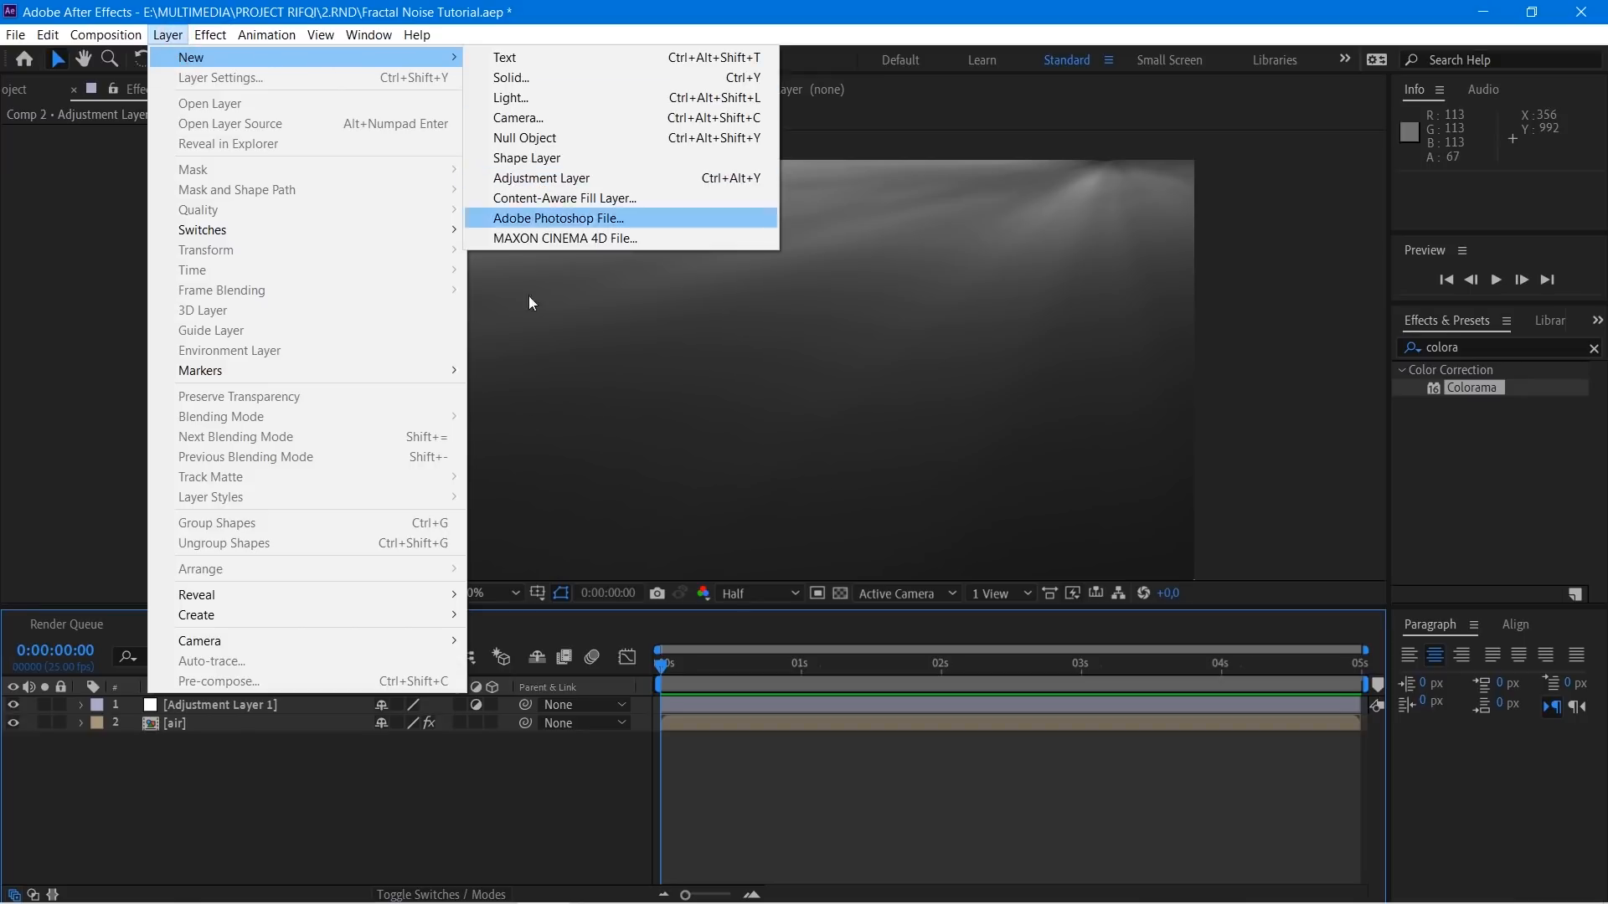
pyautogui.click(426, 810)
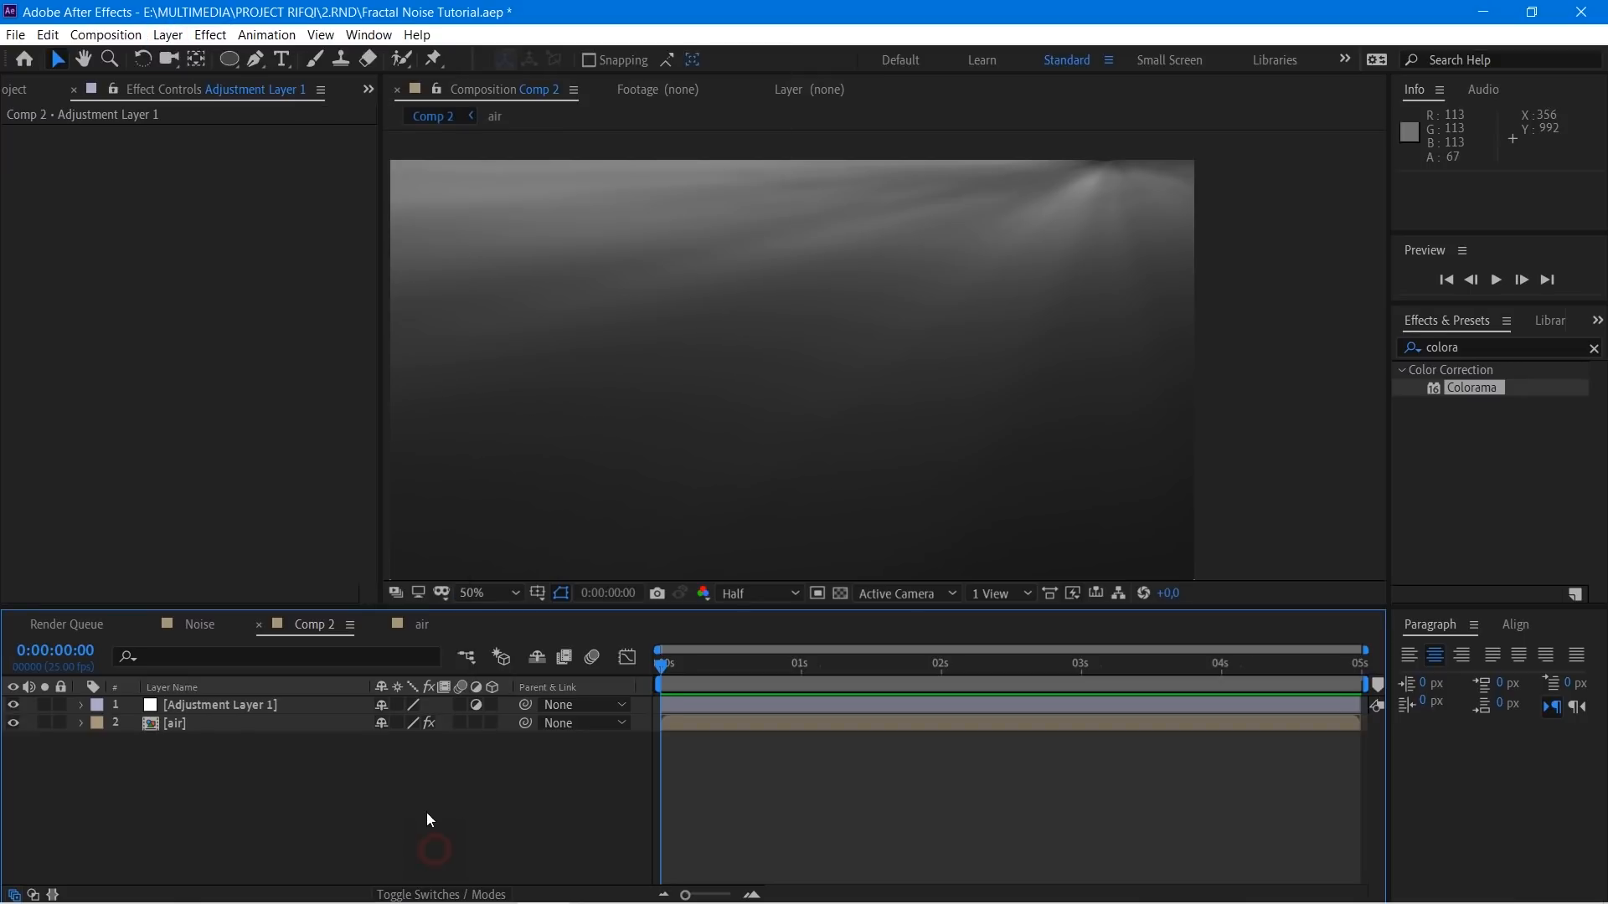
pyautogui.rightClick(423, 808)
pyautogui.moveTo(580, 611)
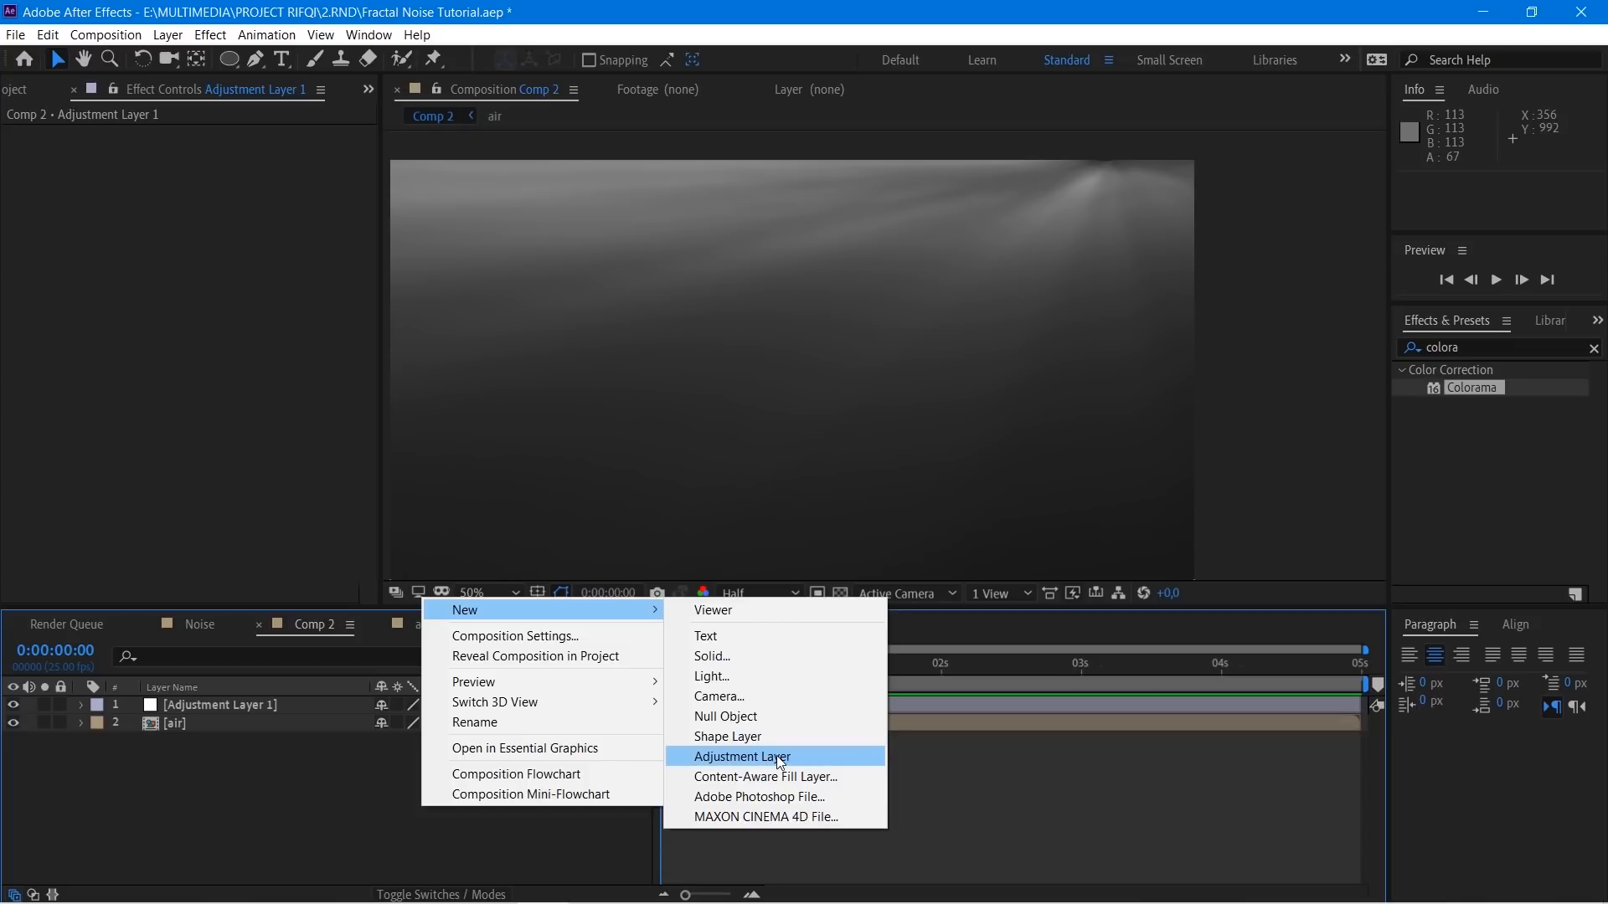
pyautogui.click(994, 768)
# Step: Apply Curves to the adjustment layer and pull the middle of its red curve slightly down
pyautogui.click(243, 700)
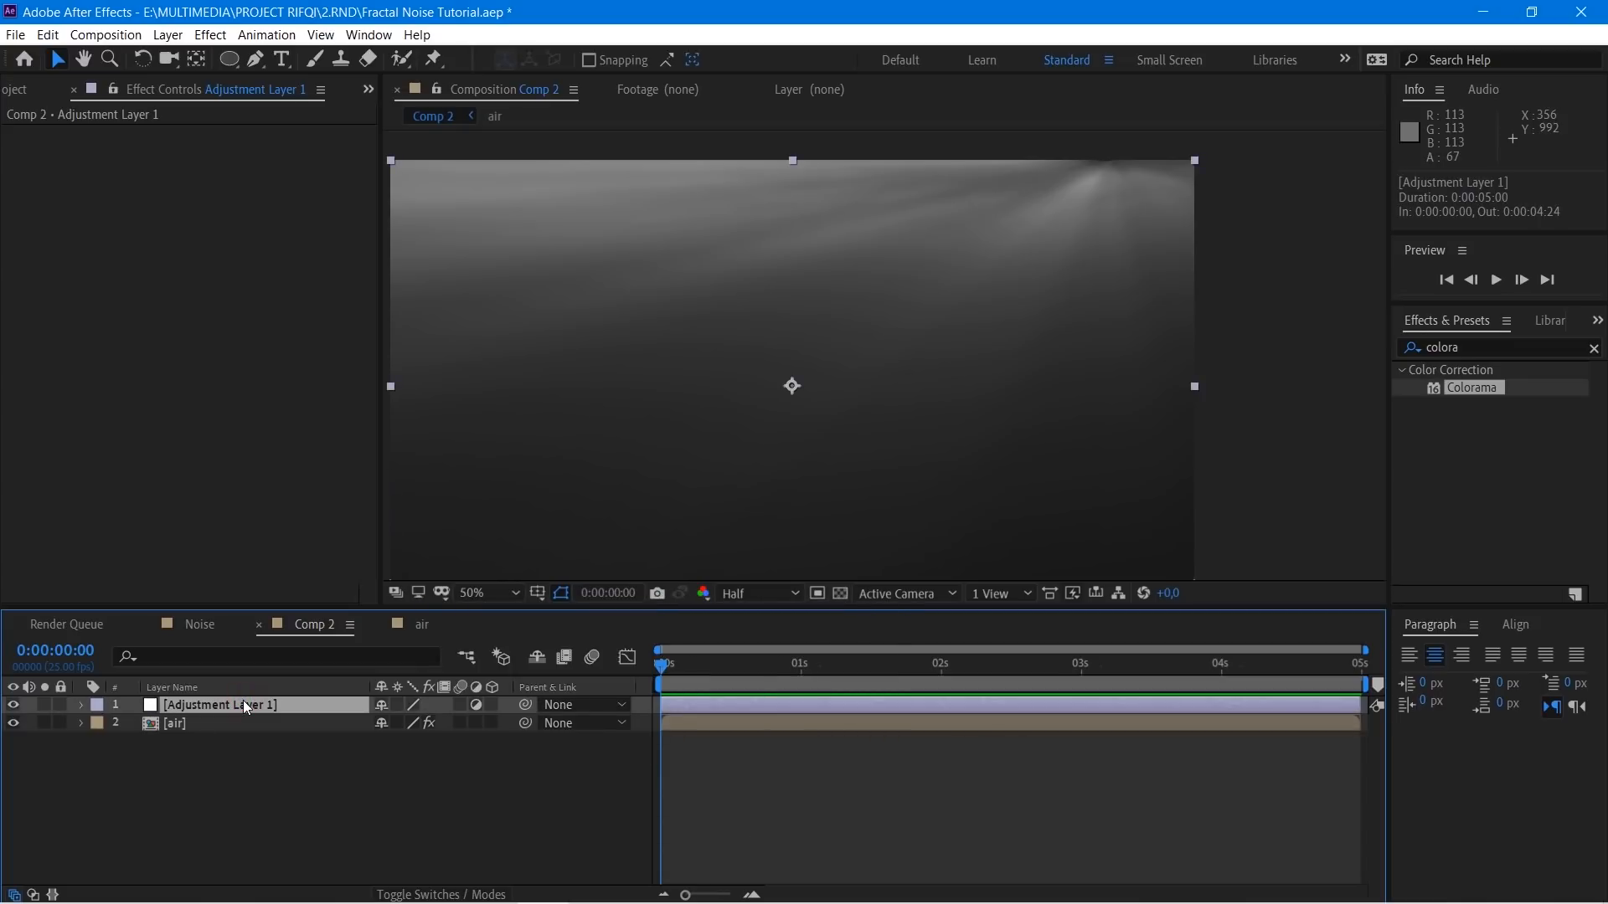
pyautogui.hotkey('ctrl', 'space')
pyautogui.write('cu')
pyautogui.press('Return')
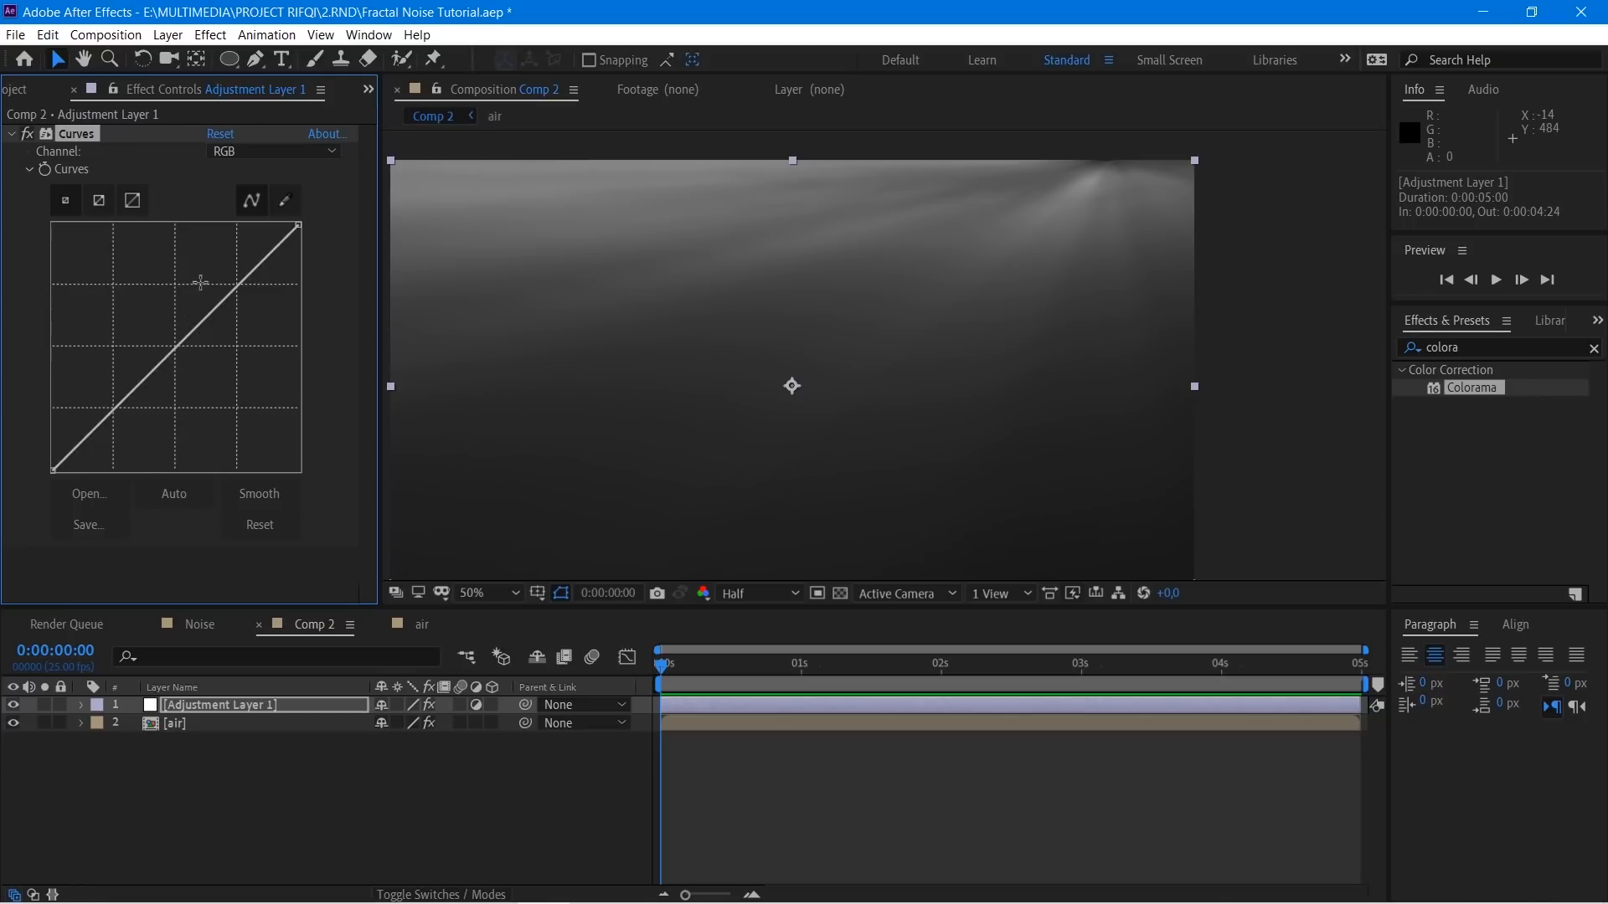
pyautogui.click(252, 150)
pyautogui.click(241, 188)
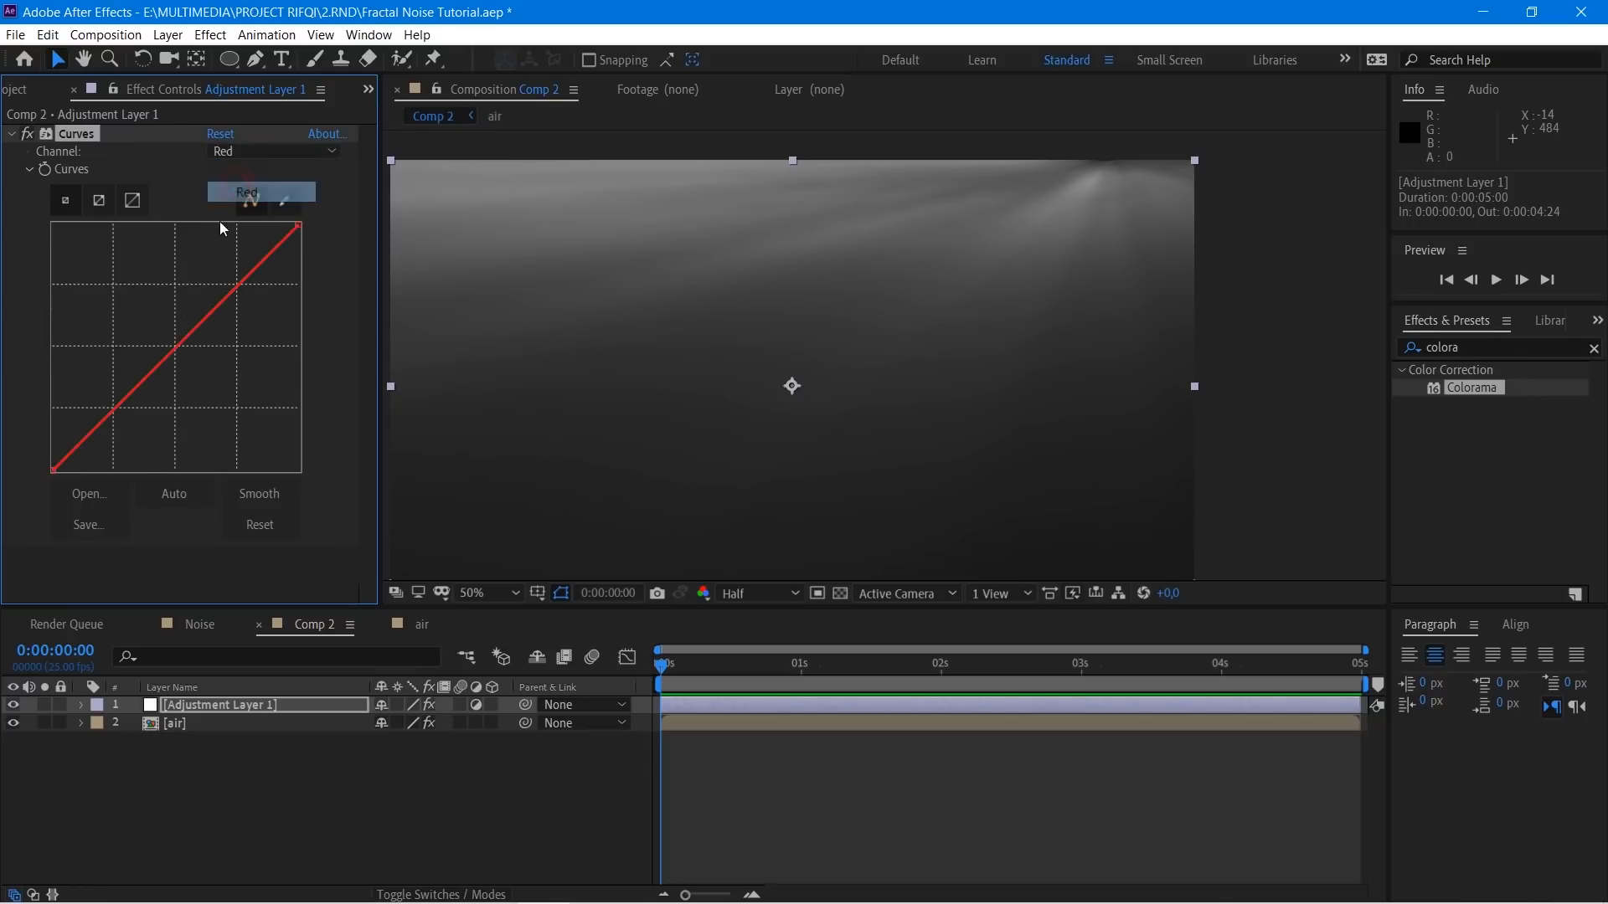
pyautogui.moveTo(176, 350); pyautogui.dragTo(179, 372)
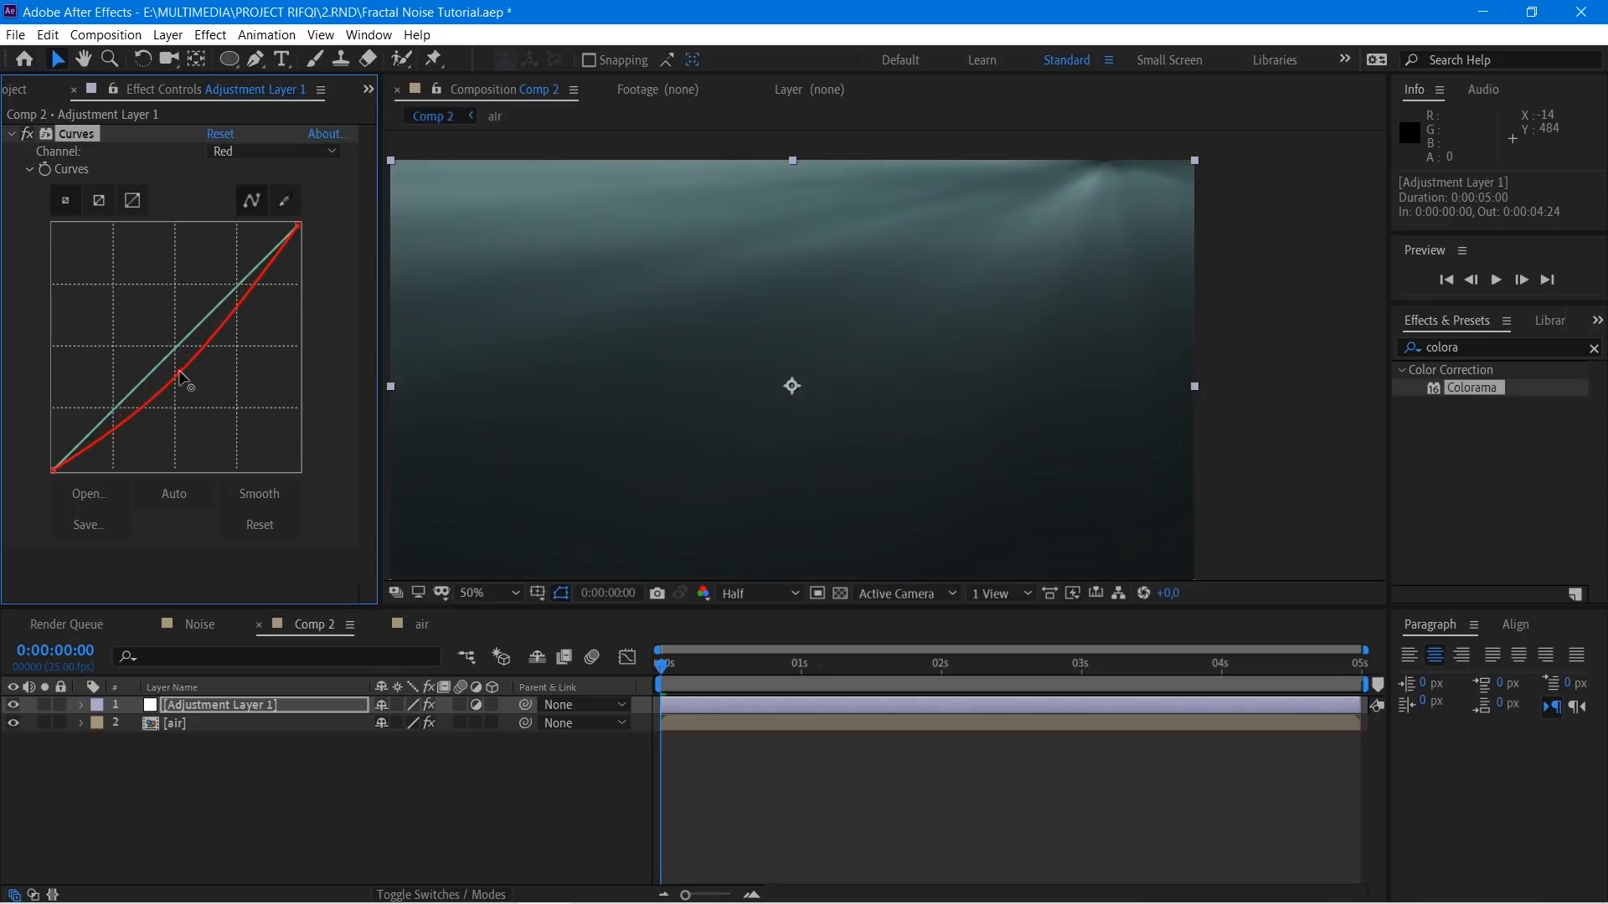
# Step: Raise the green curve slightly in the upper midtones and raise the blue curve for a deeper blue tint
pyautogui.click(251, 151)
pyautogui.click(241, 206)
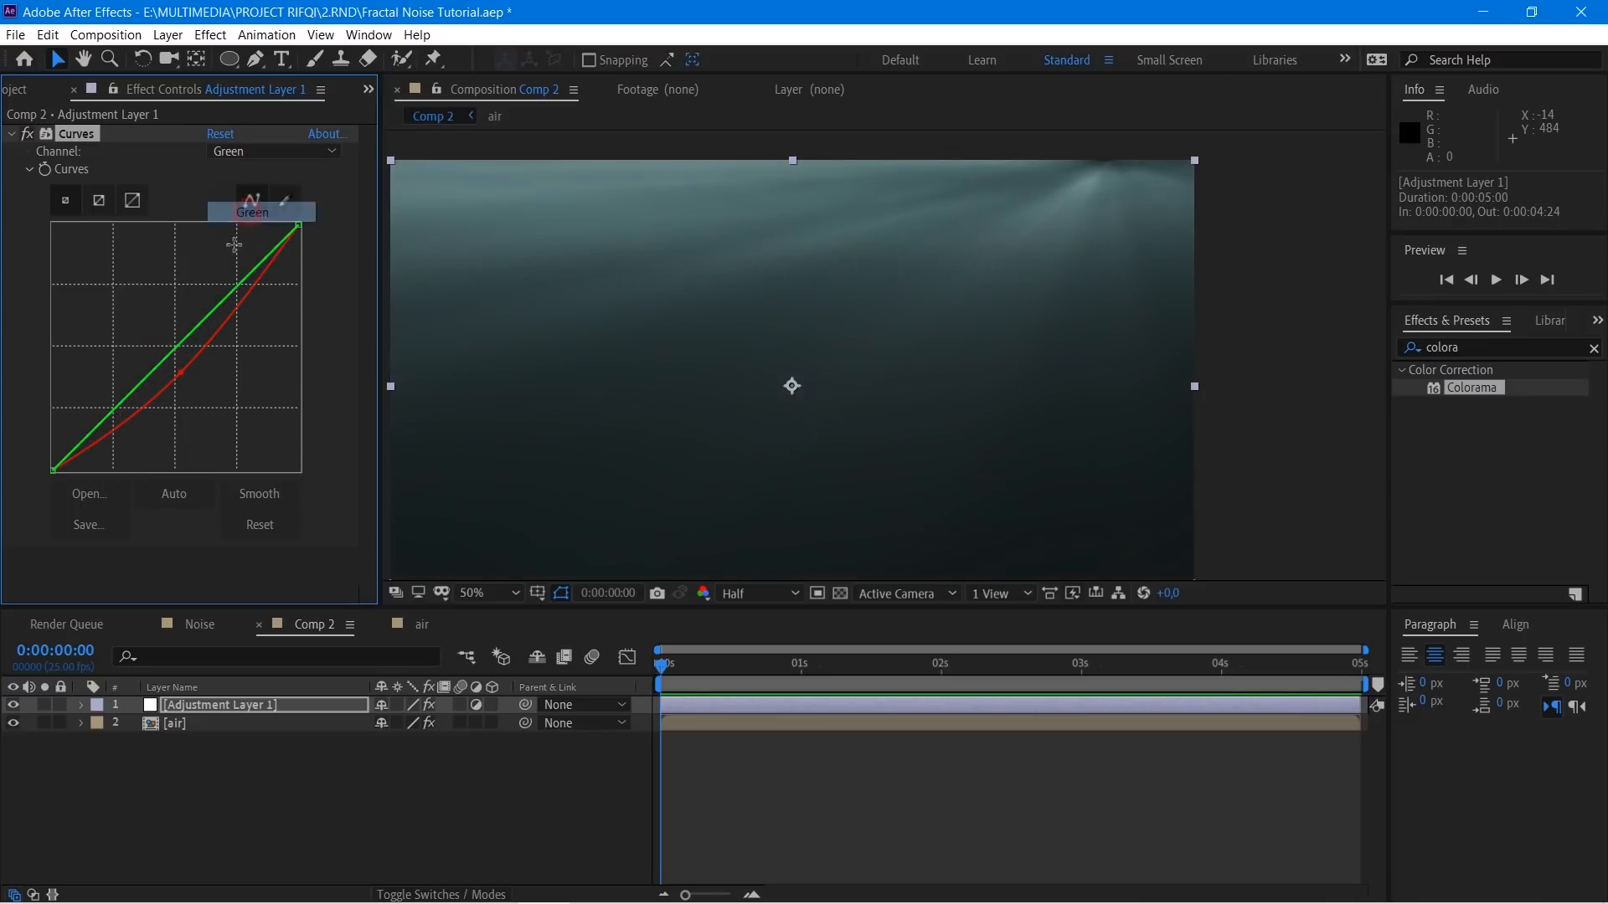
pyautogui.moveTo(208, 314); pyautogui.dragTo(213, 299)
pyautogui.click(290, 153)
pyautogui.click(248, 229)
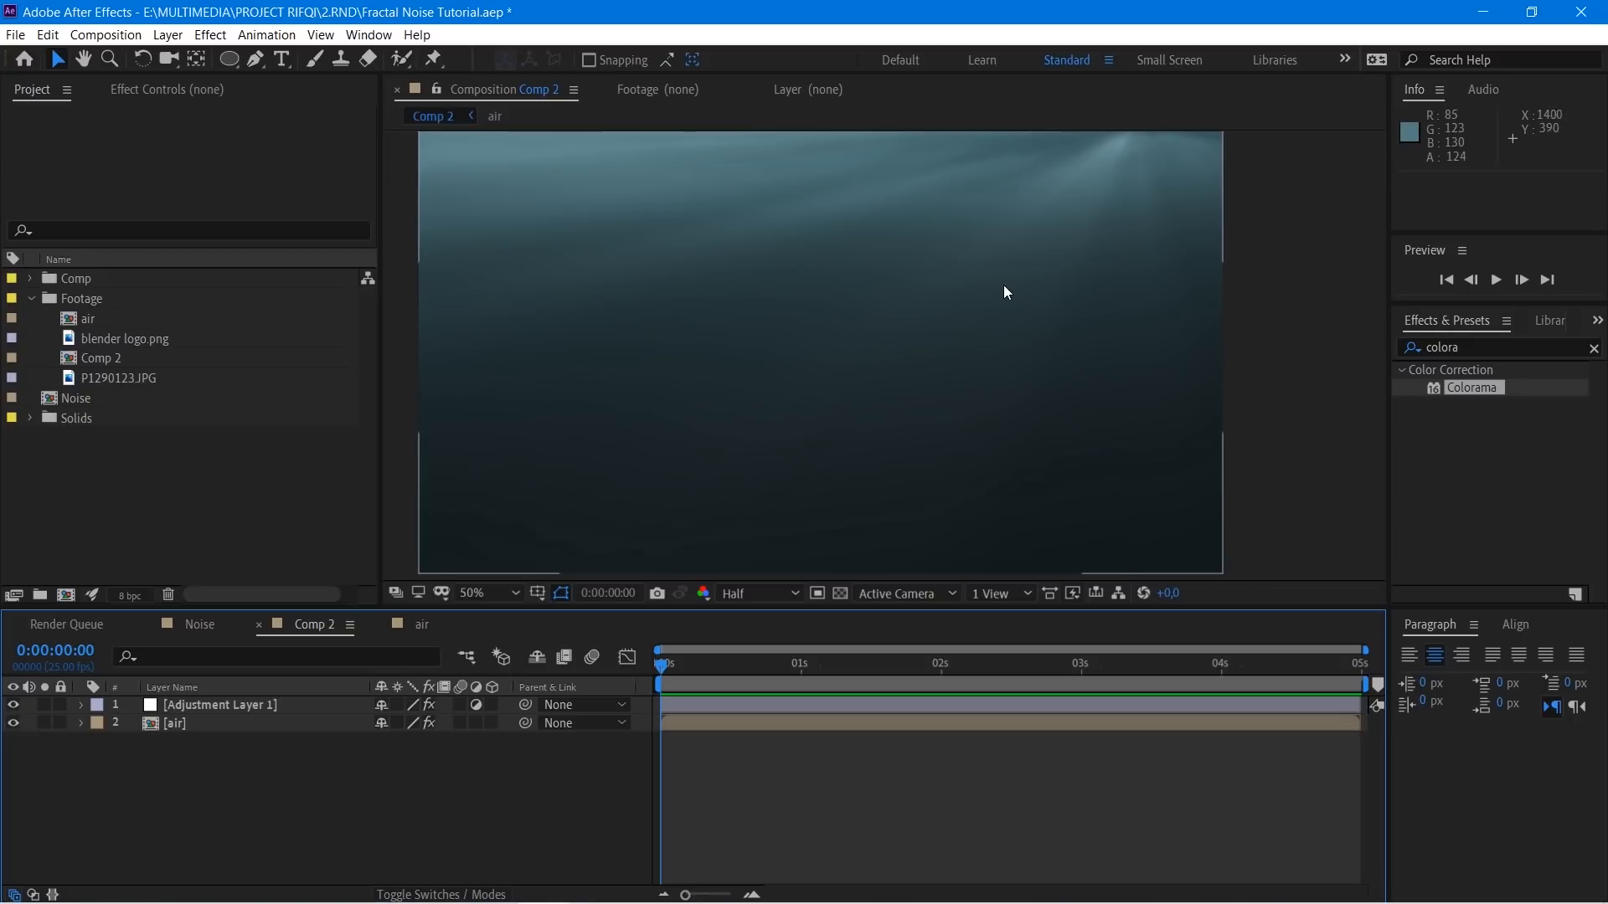
# Step: Duplicate the air layer and remove CC Radial Fast Blur from the upper copy
pyautogui.moveTo(631, 263); pyautogui.dragTo(710, 318)
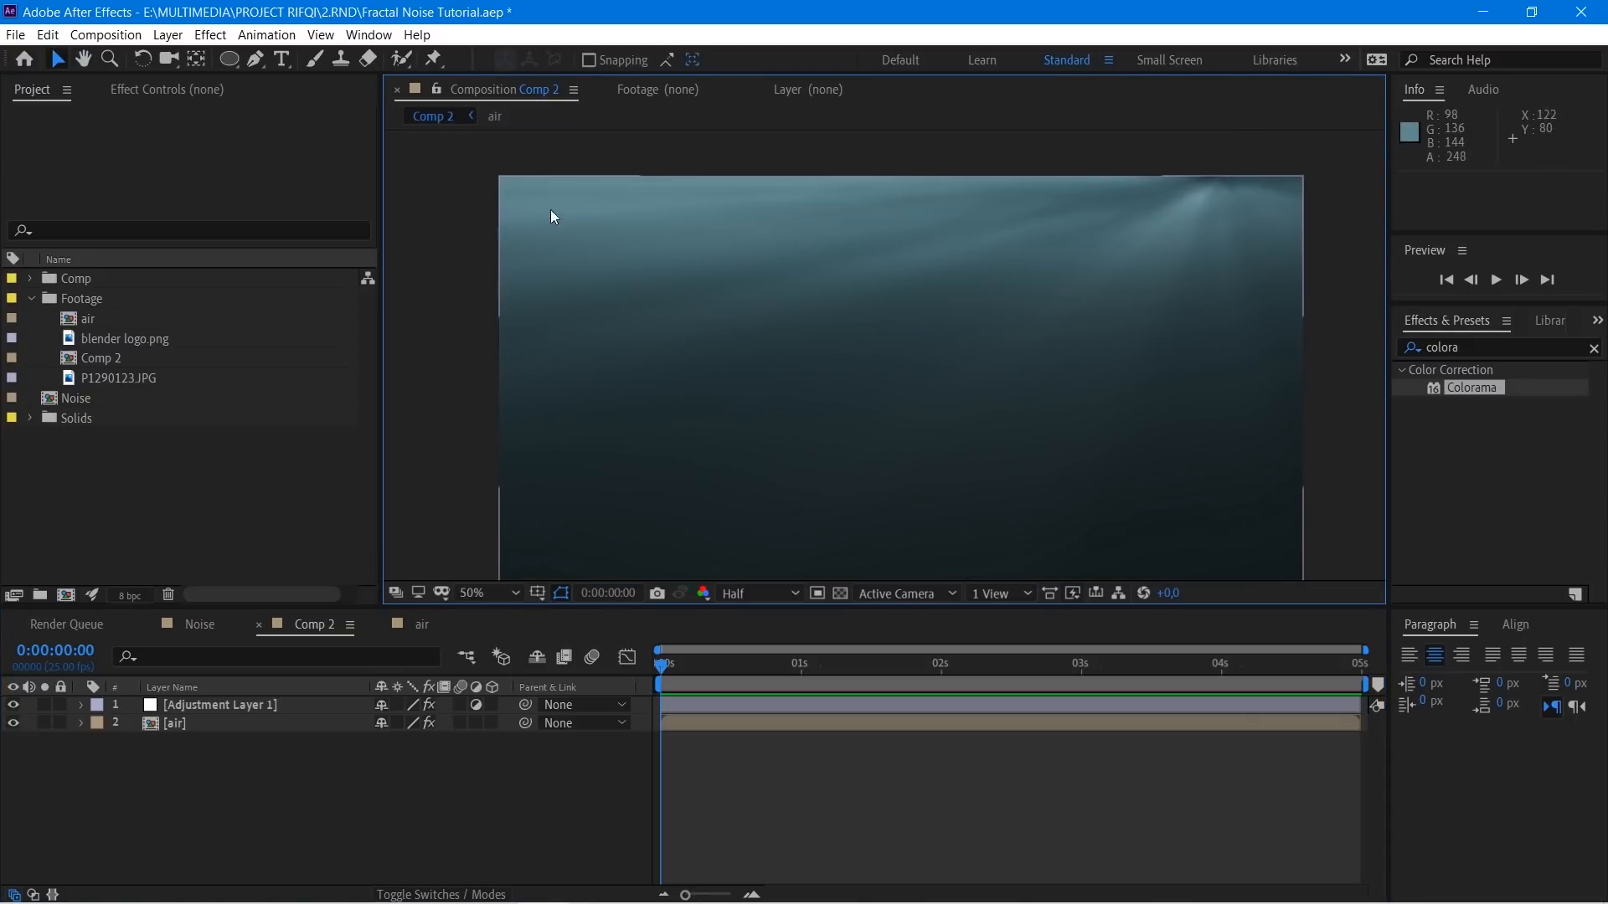
pyautogui.click(175, 725)
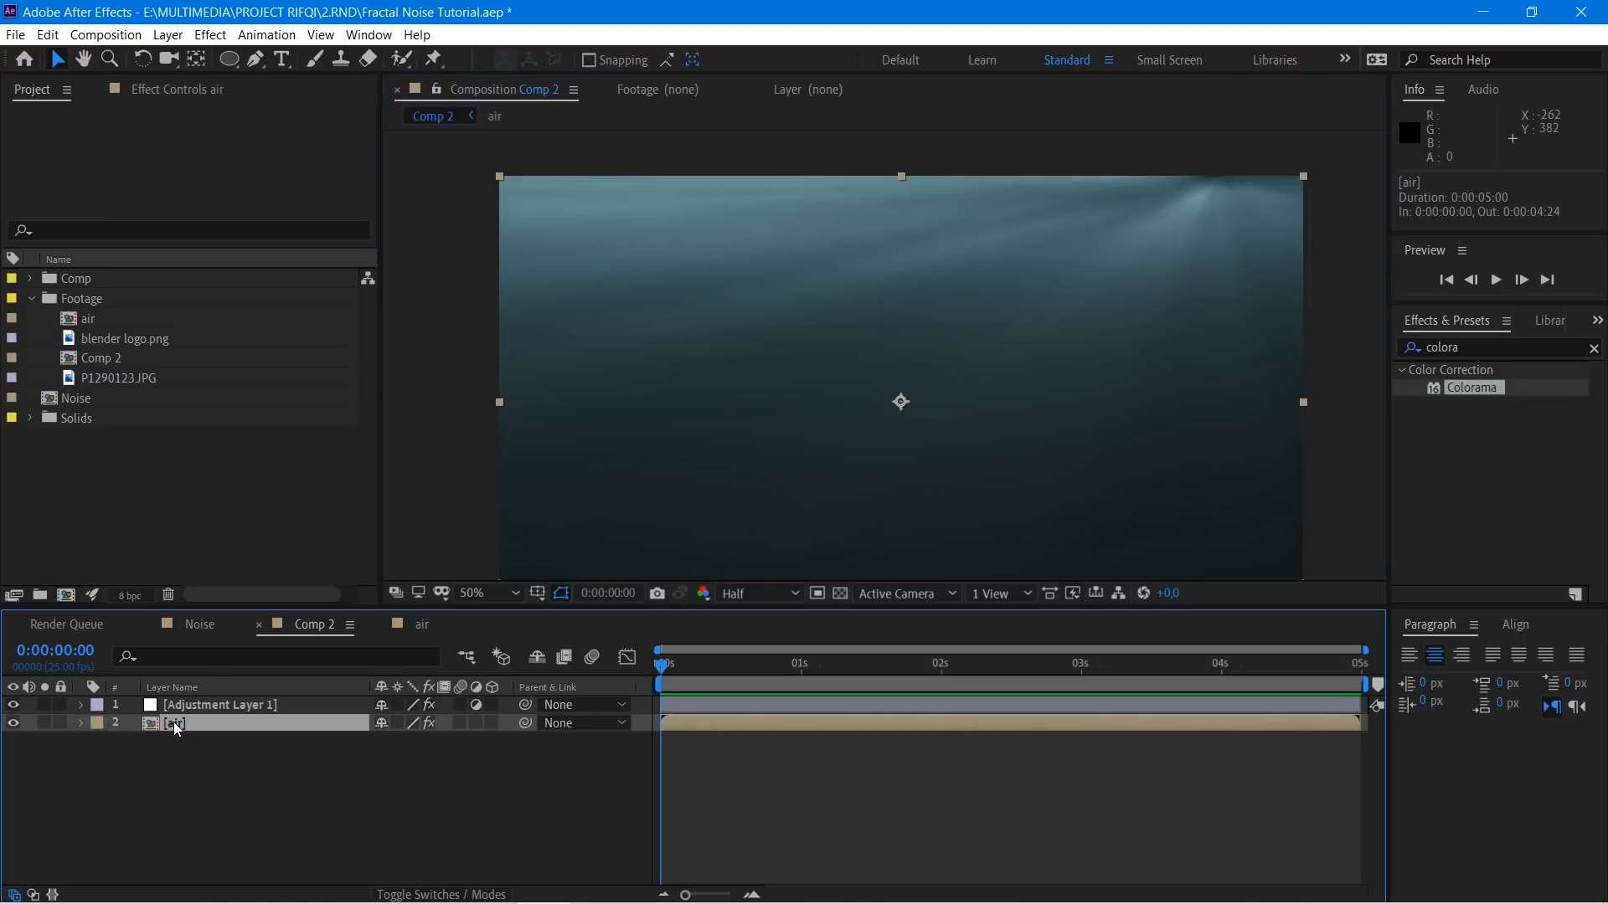
pyautogui.hotkey('ctrl', 'd')
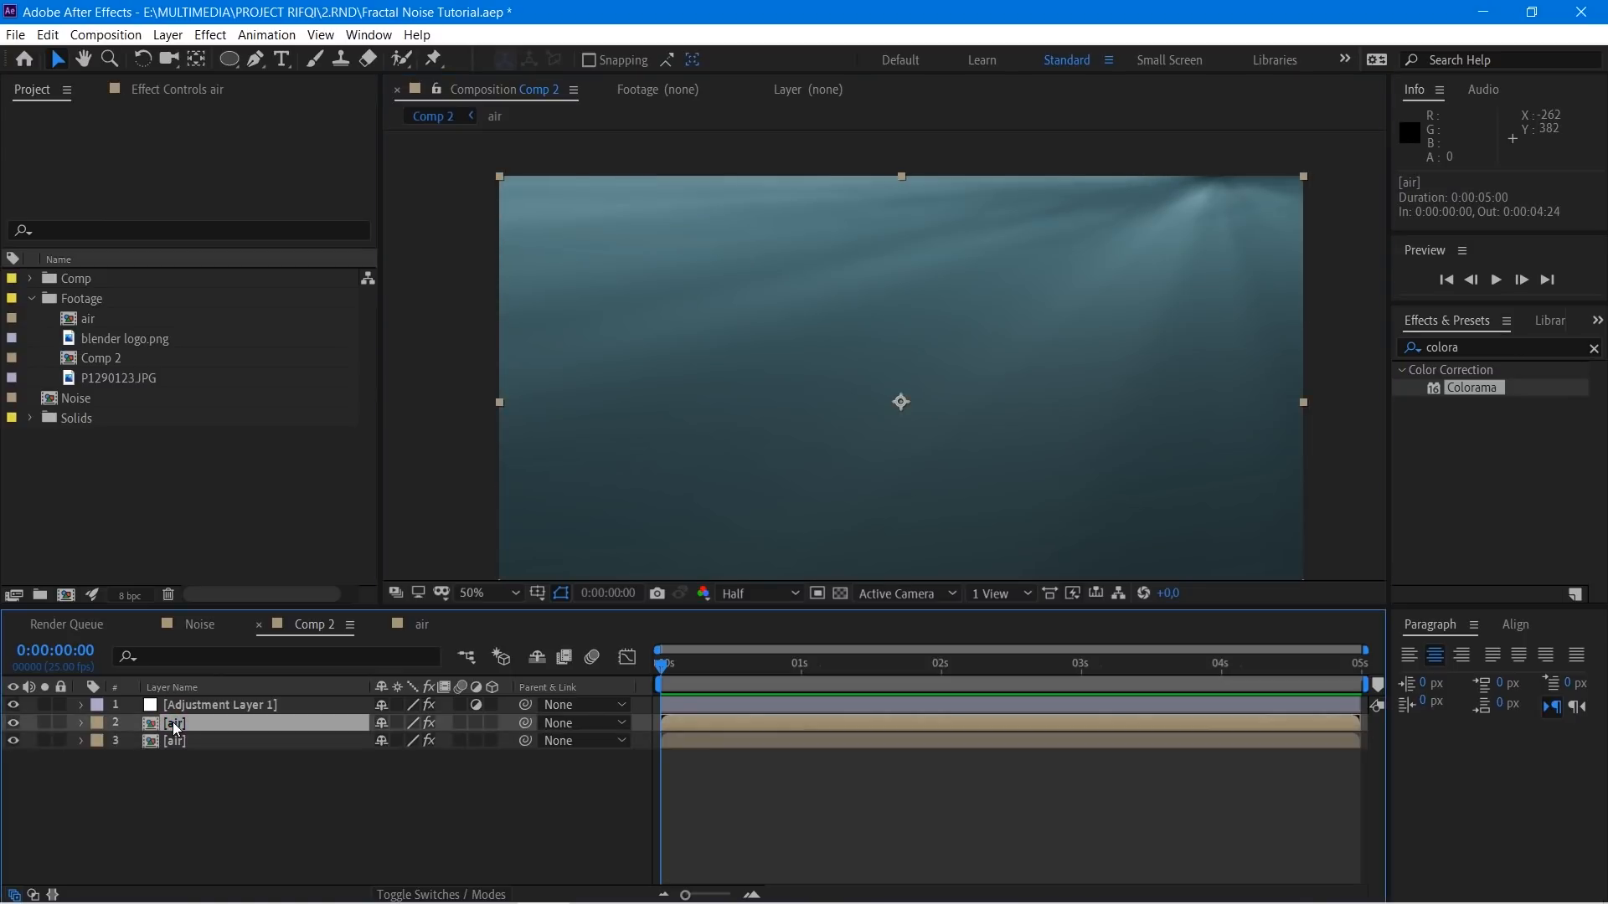
pyautogui.click(201, 91)
pyautogui.click(64, 129)
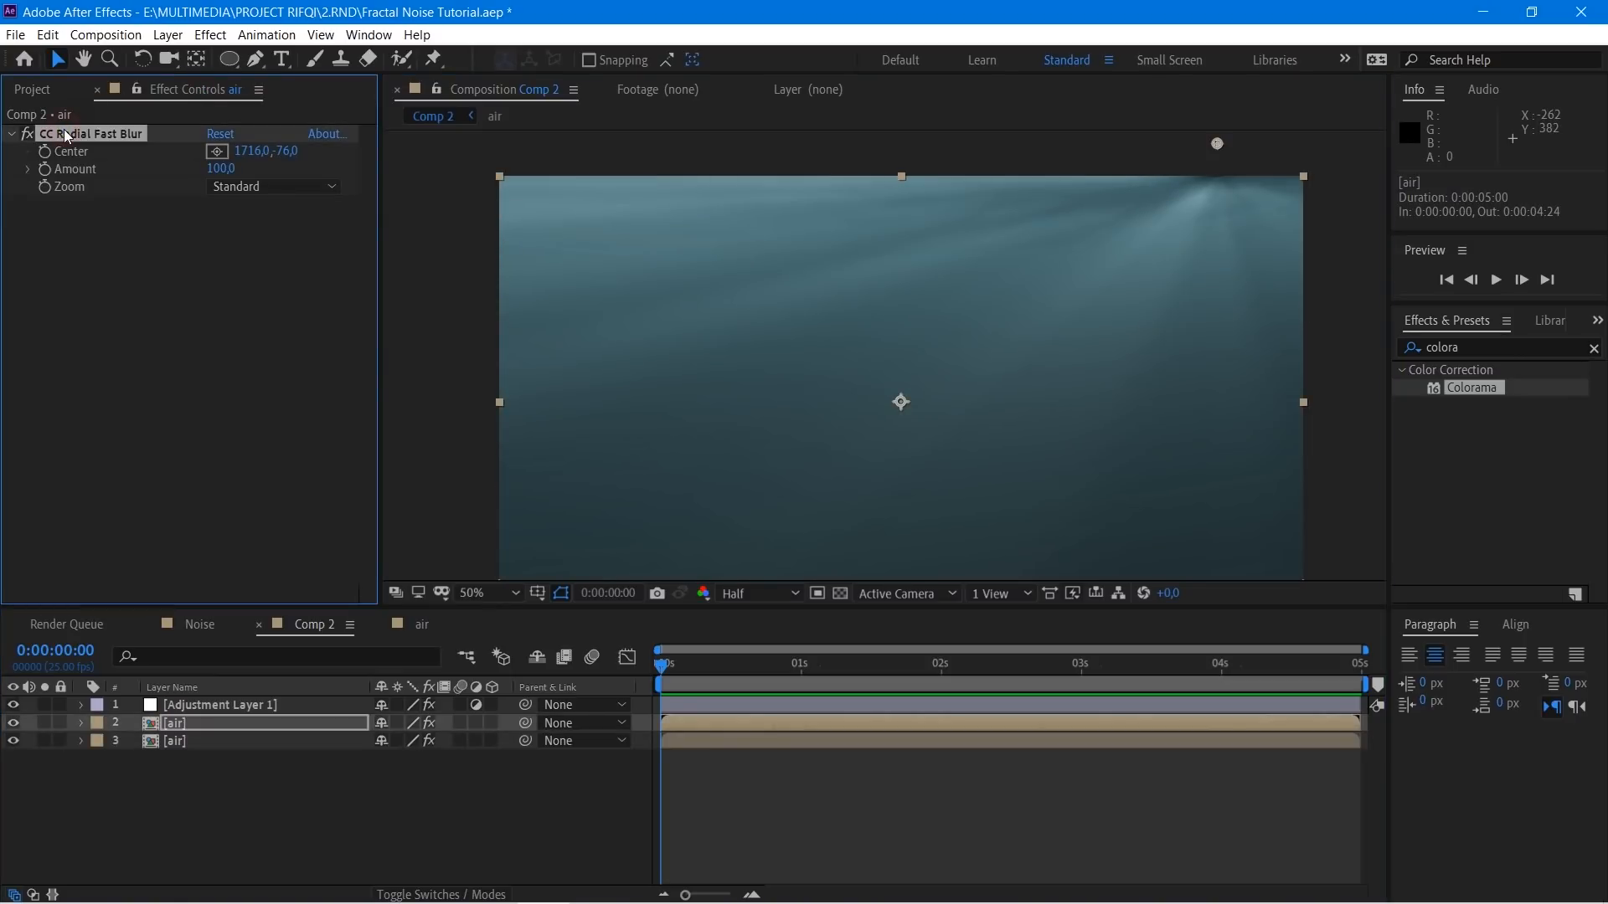
pyautogui.press('Delete')
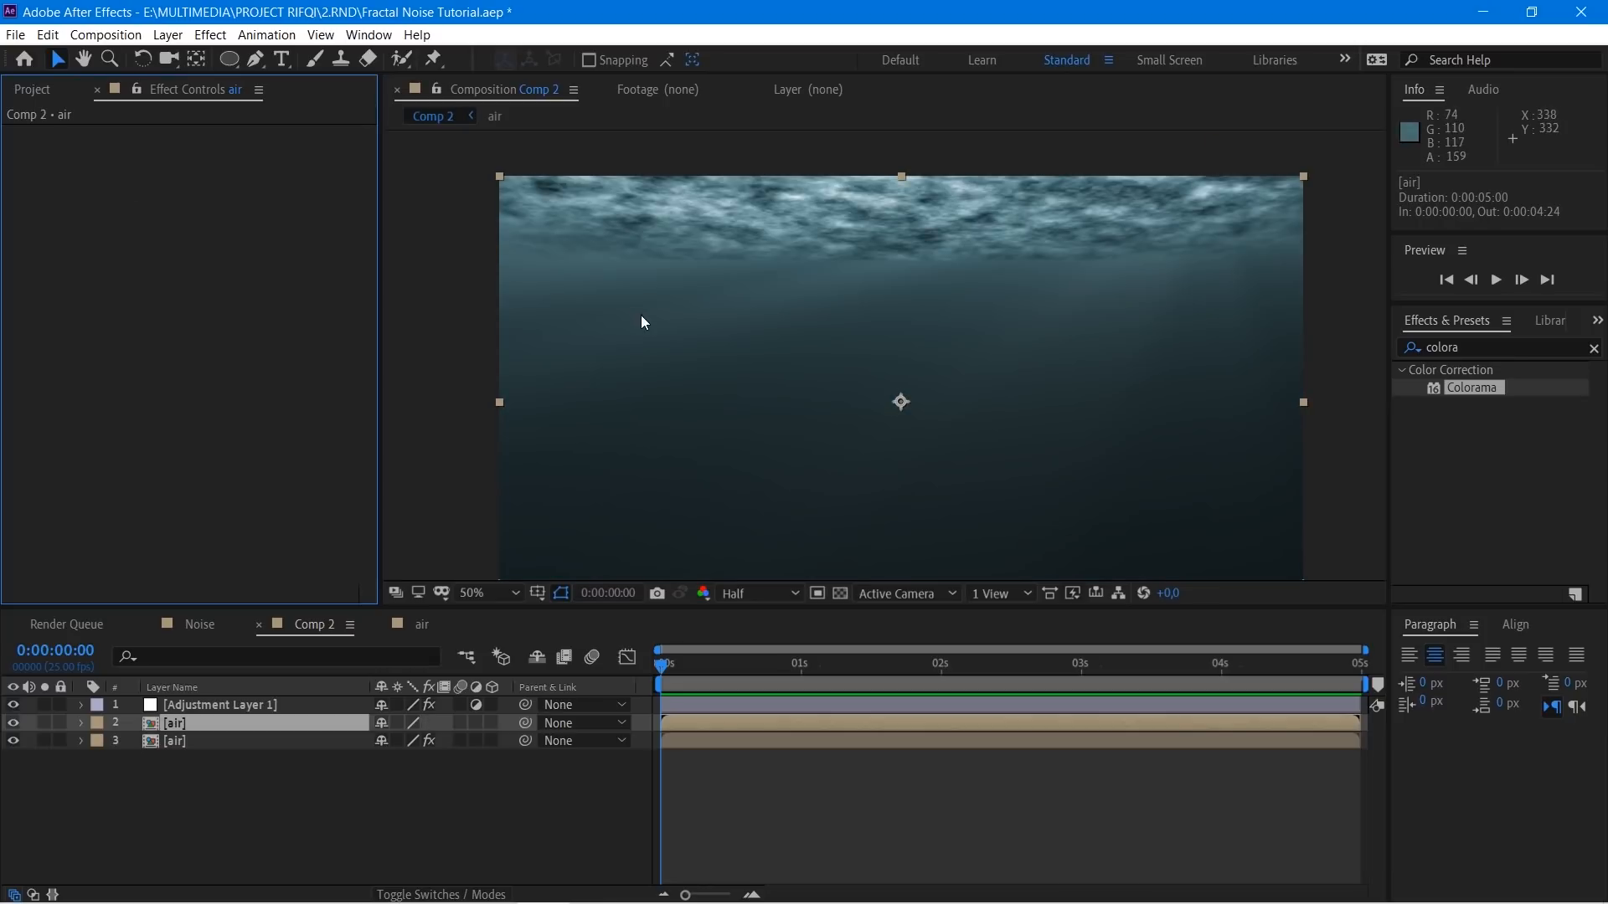
# Step: Move the unblurred air copy below the blurred one and set its opacity to 0%
pyautogui.moveTo(202, 728); pyautogui.dragTo(199, 756)
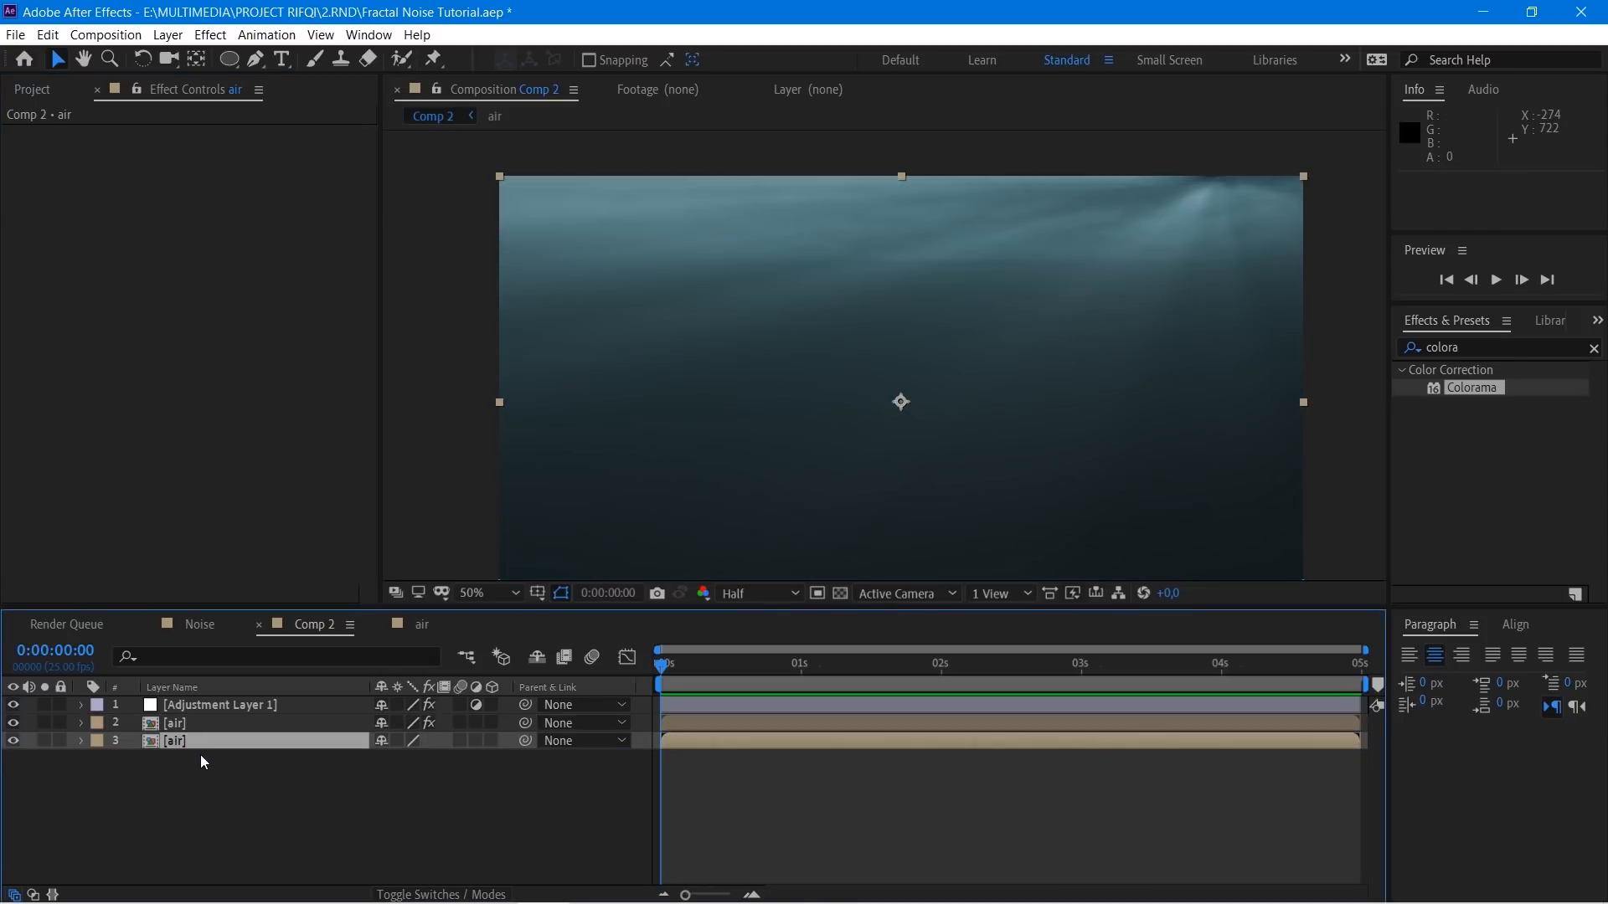
pyautogui.press('t')
pyautogui.moveTo(386, 760); pyautogui.dragTo(342, 754)
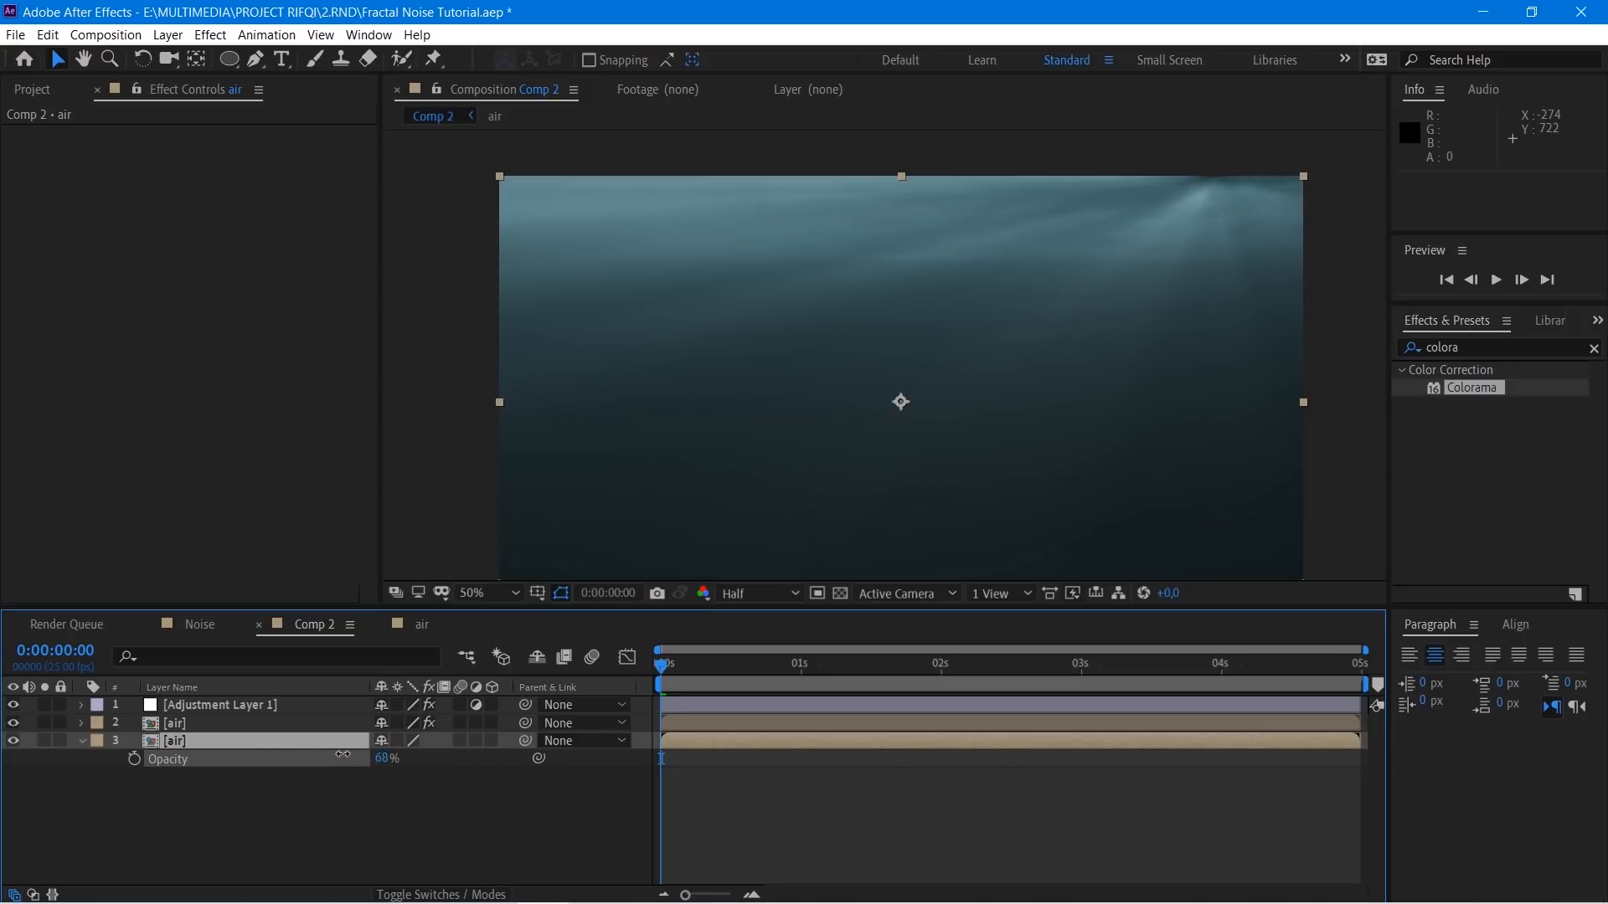
pyautogui.click(419, 861)
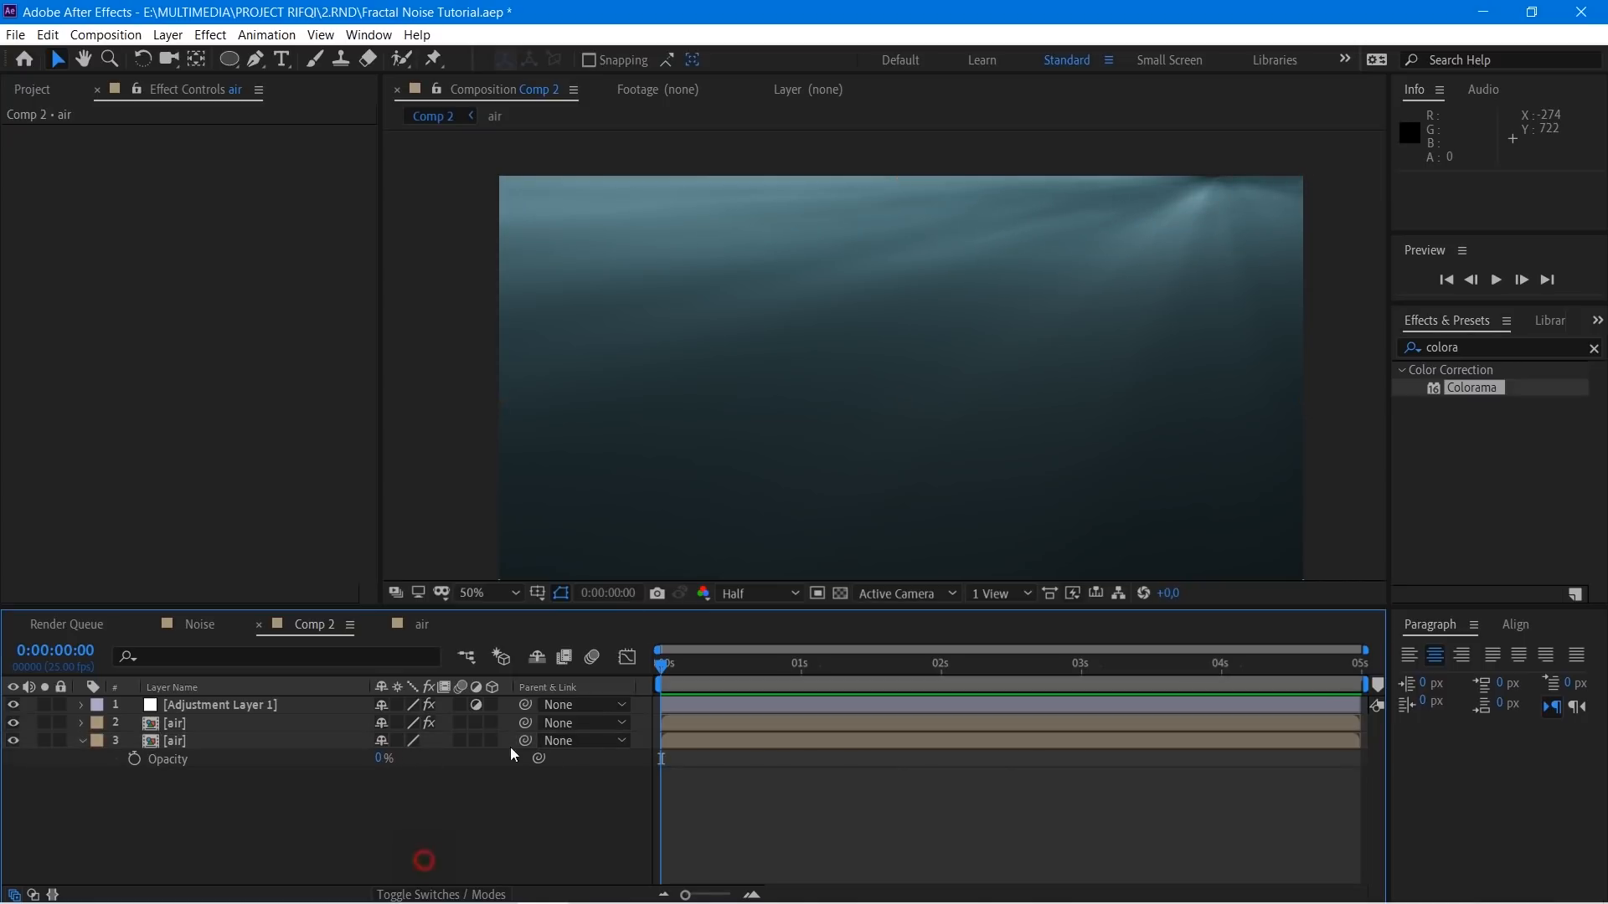
# Step: Raise the opacity of the bottom air layer to 100% and open its pre-composition
pyautogui.moveTo(380, 762); pyautogui.dragTo(407, 759)
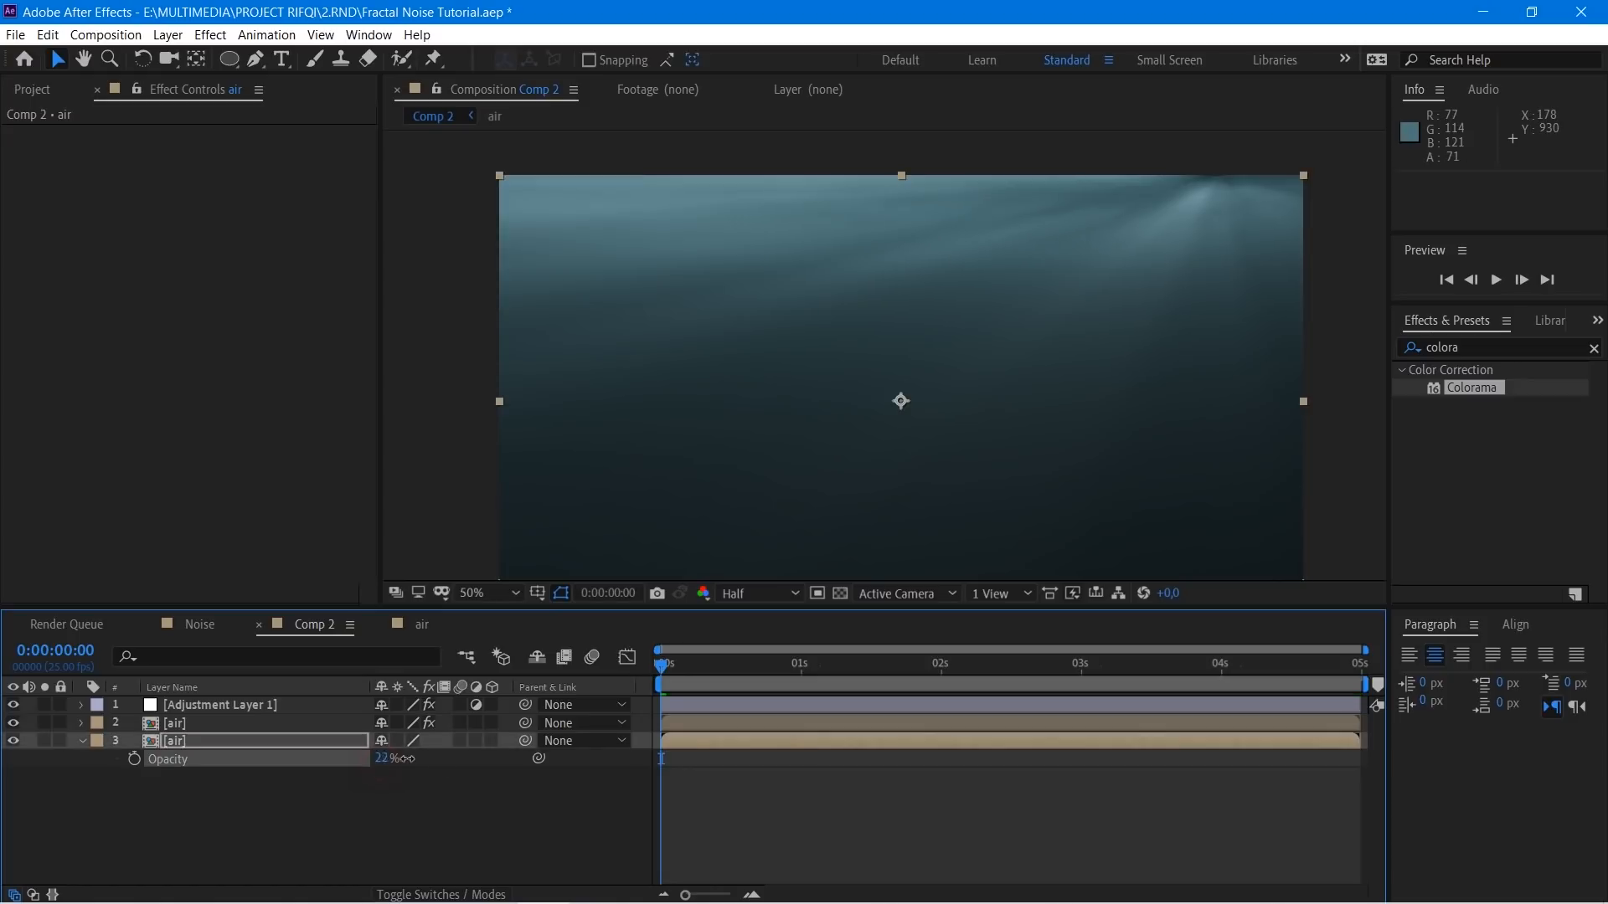
pyautogui.doubleClick(294, 740)
pyautogui.scroll(2, 882, 332)
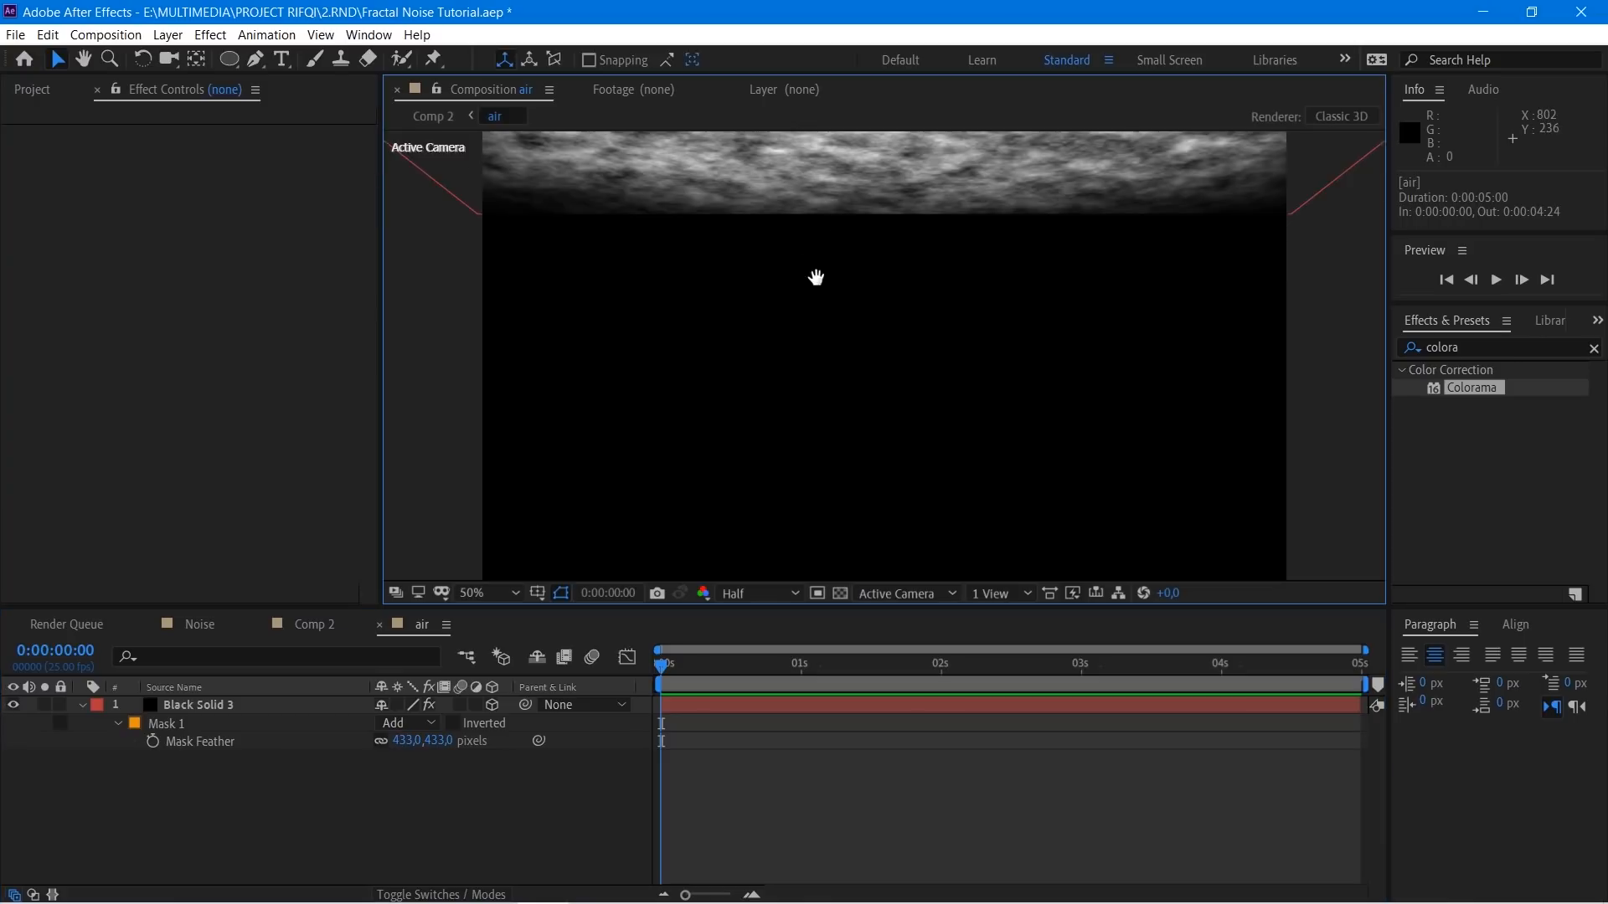
# Step: Set the Mask Expansion of Mask 1 on Black Solid 3 to -85 pixels and shift the noise plane slightly down
pyautogui.scroll(1, 827, 259)
pyautogui.click(231, 740)
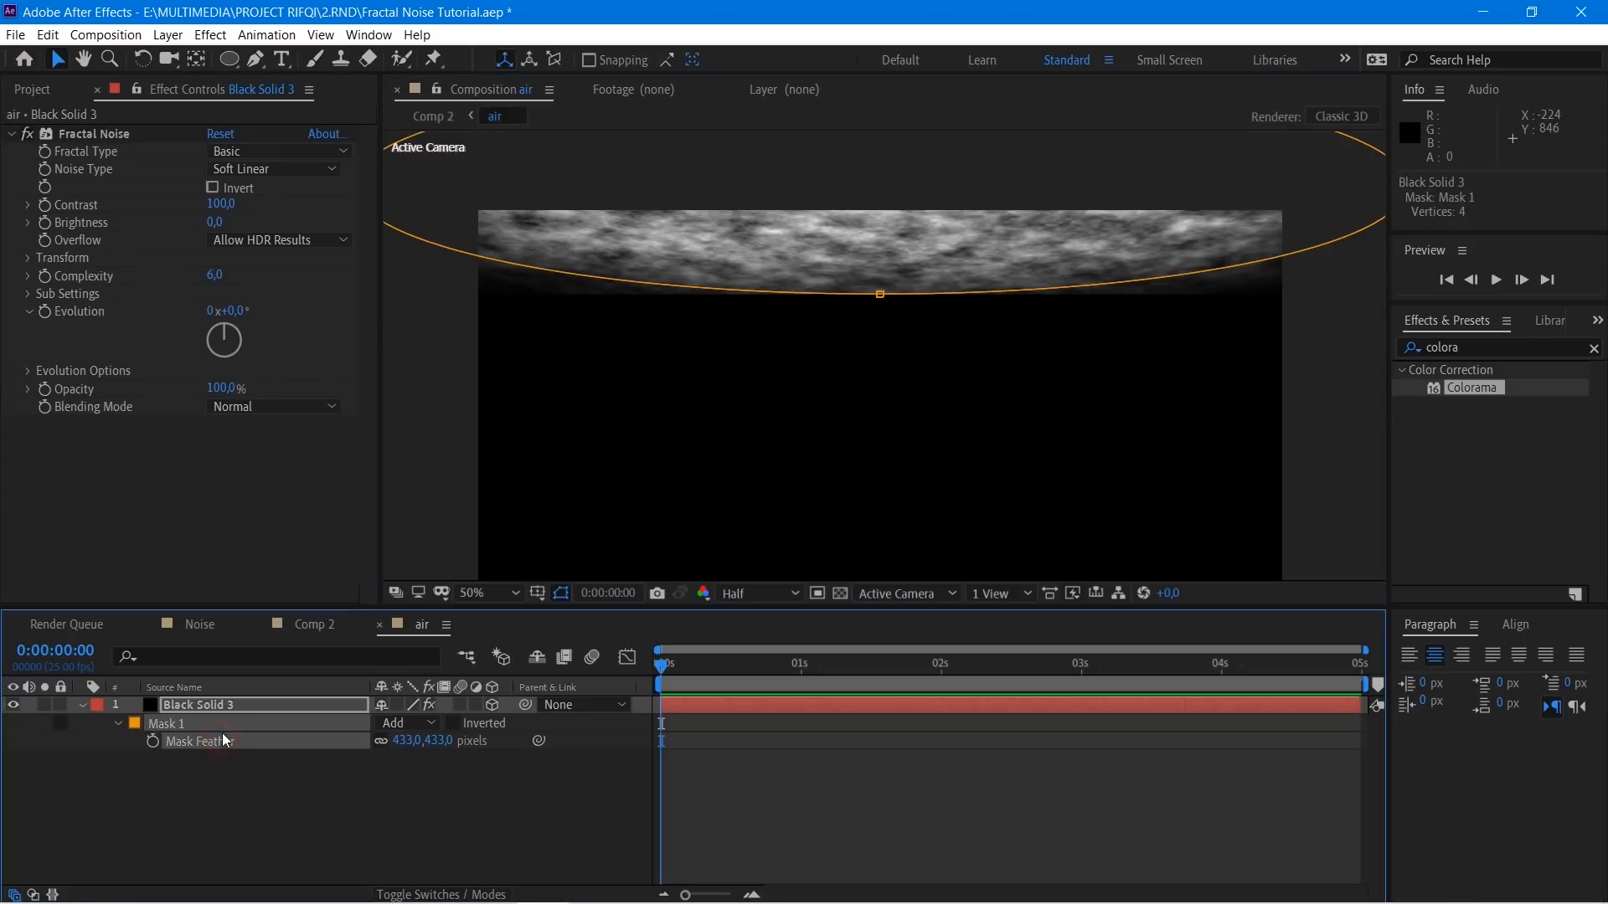
pyautogui.press('m')
pyautogui.press('m')
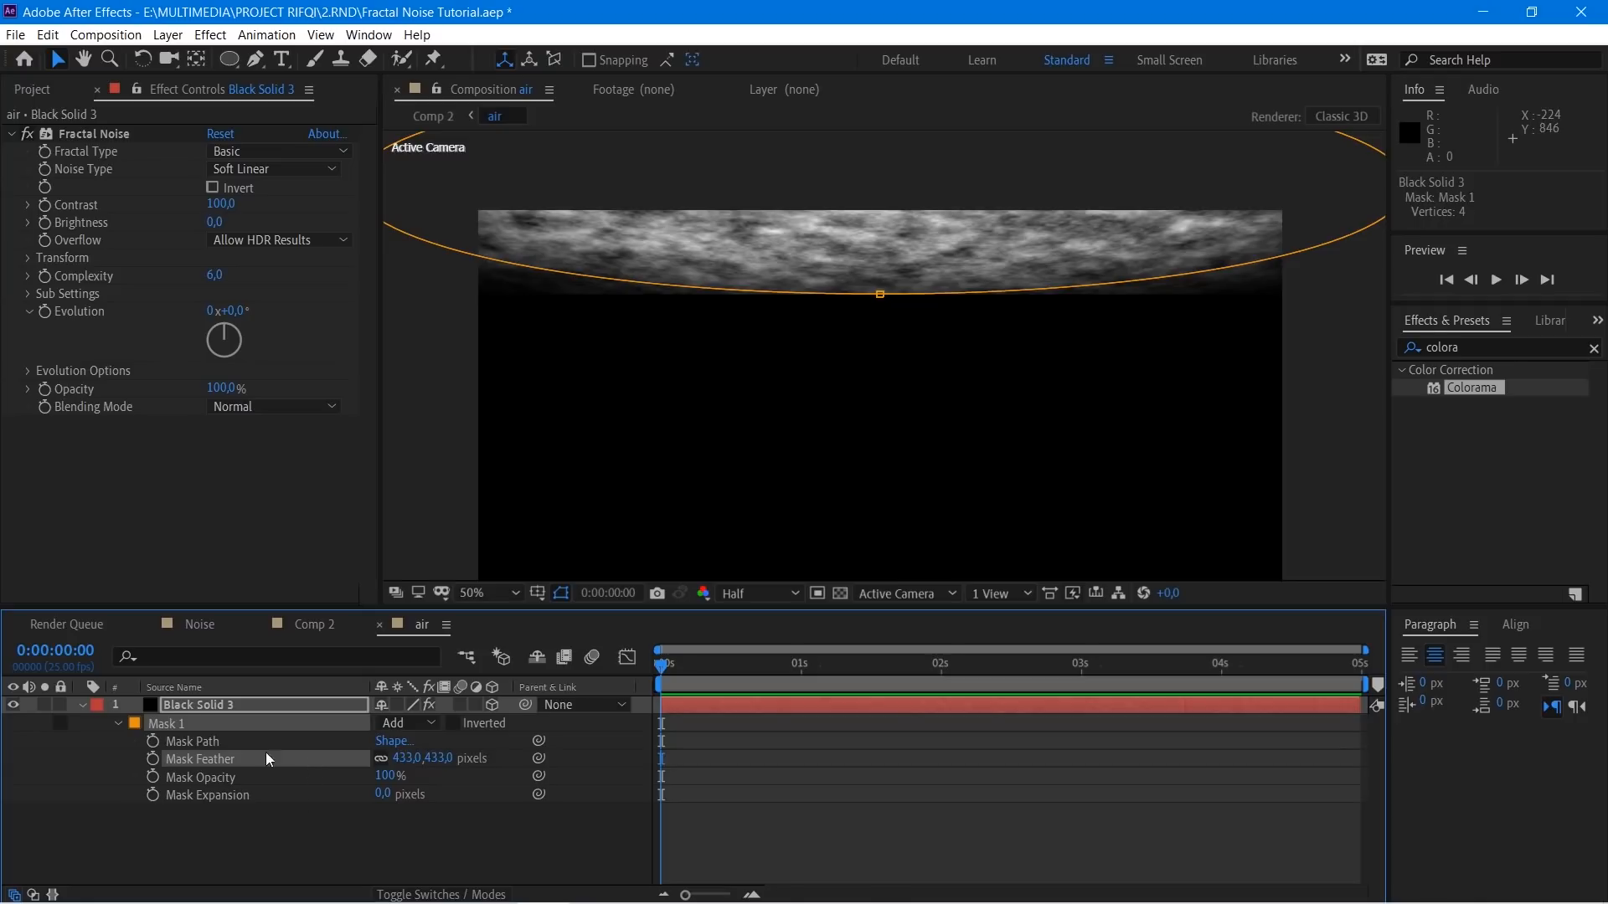
pyautogui.moveTo(382, 794); pyautogui.dragTo(301, 797)
pyautogui.scroll(-1, 615, 525)
pyautogui.click(134, 704)
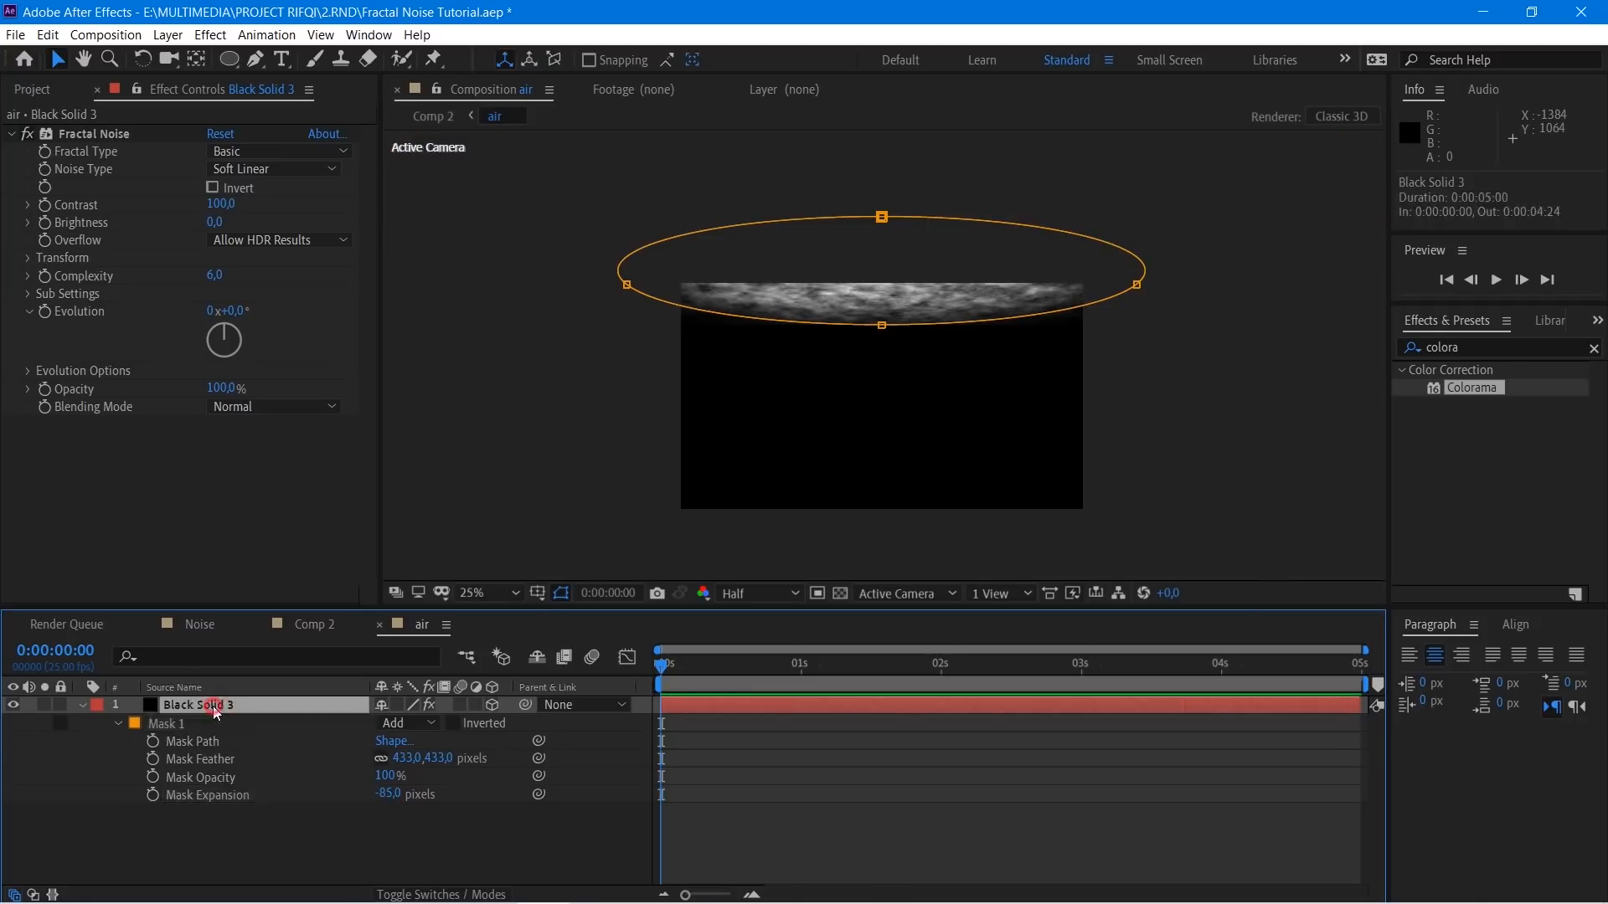
pyautogui.moveTo(882, 312); pyautogui.dragTo(885, 330)
pyautogui.click(973, 741)
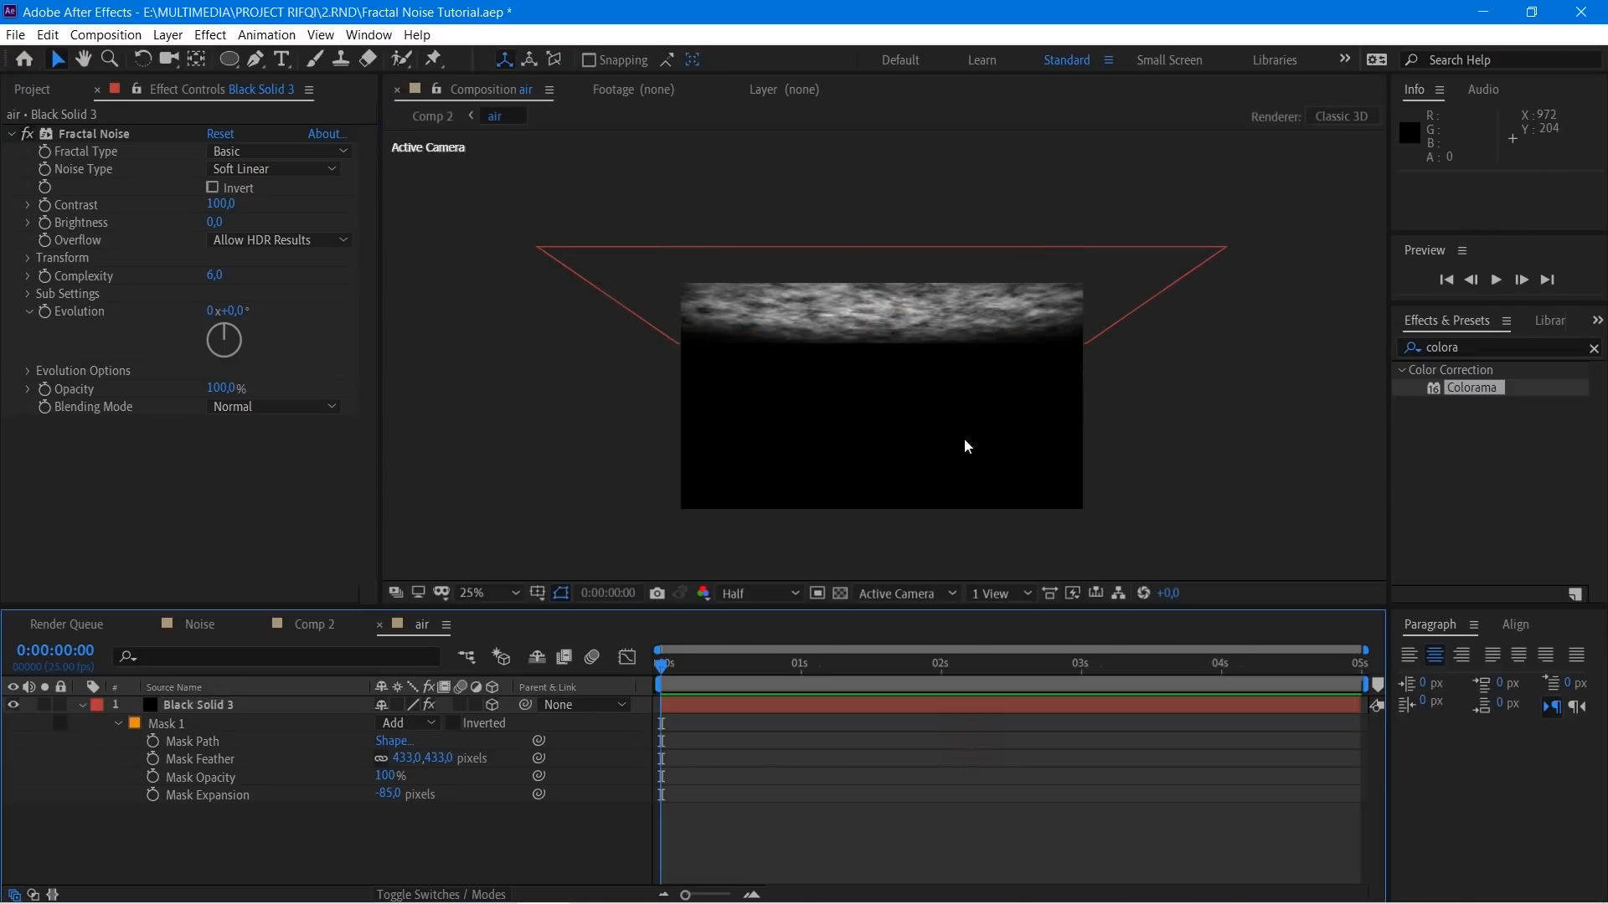
# Step: Set Mask 1's expansion to -141 pixels and its feather to 465 pixels
pyautogui.scroll(2, 962, 323)
pyautogui.moveTo(388, 793); pyautogui.dragTo(323, 794)
pyautogui.click(700, 847)
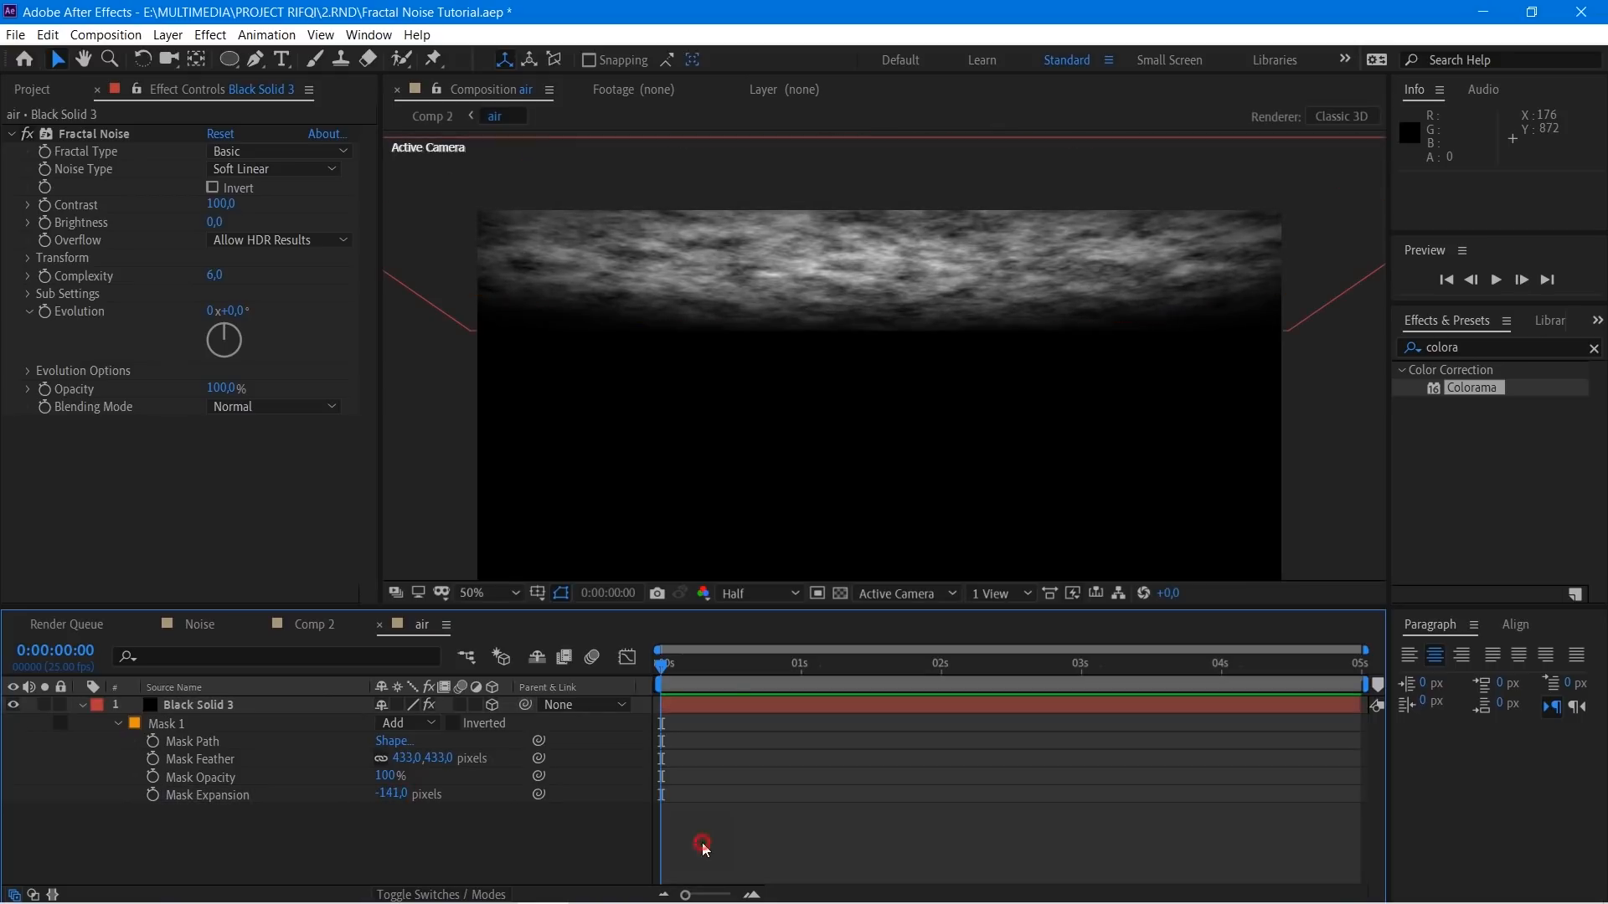
pyautogui.moveTo(409, 760); pyautogui.dragTo(435, 759)
pyautogui.click(737, 825)
# Step: Draw a closed Pen mask with a wavy lower edge around the water surface on the bottom air layer in Comp 2
pyautogui.press('Tab')
pyautogui.click(853, 781)
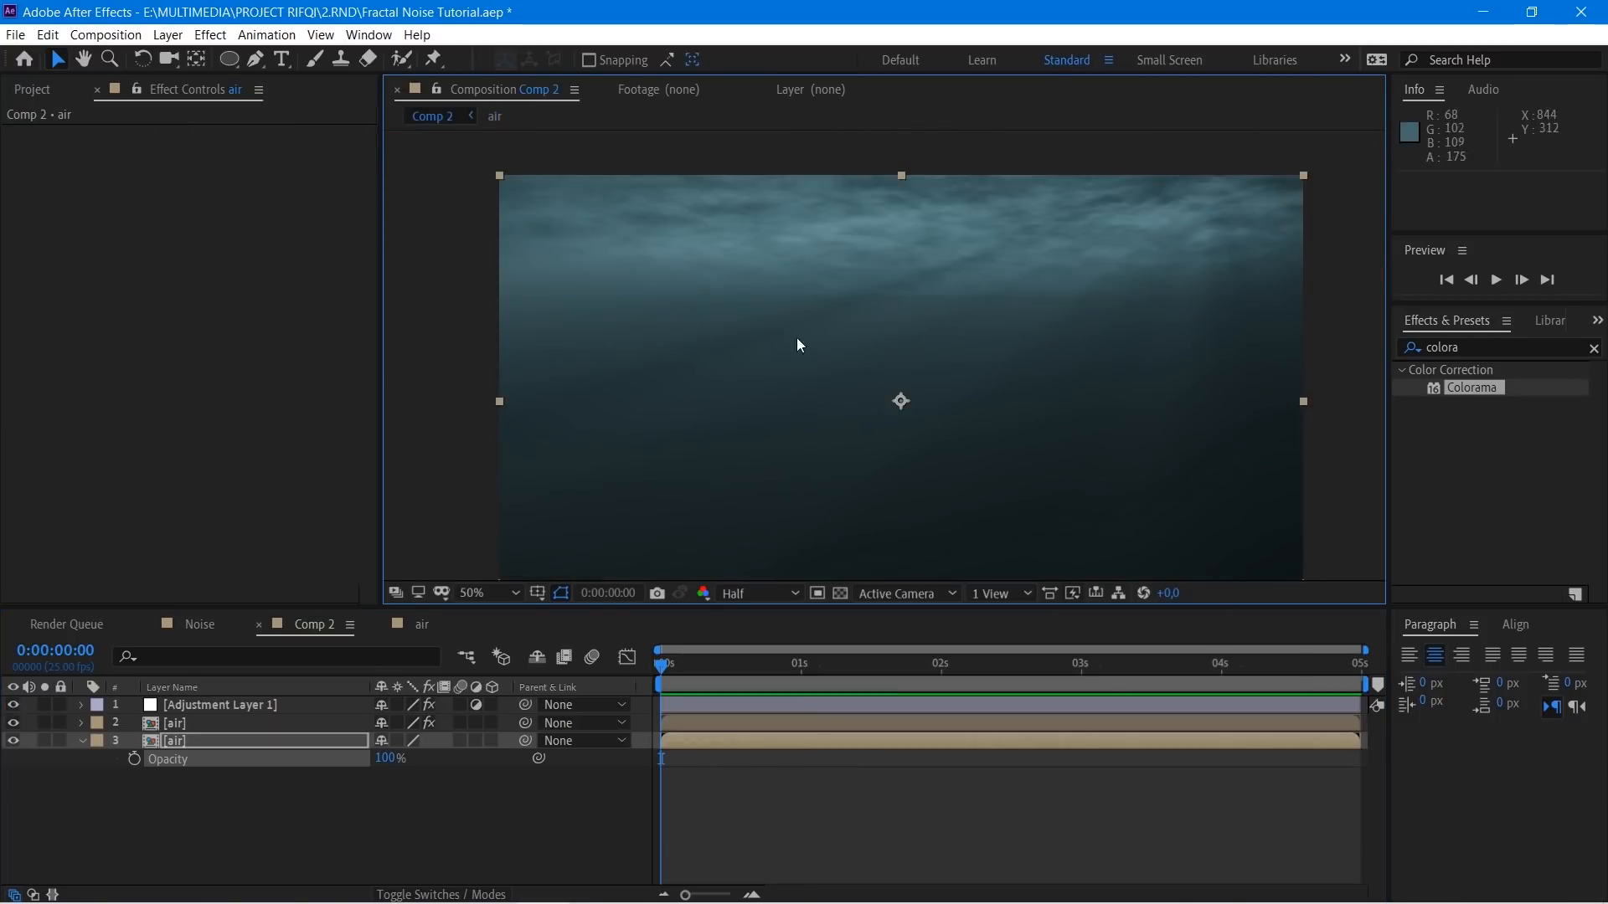
pyautogui.click(199, 741)
pyautogui.click(256, 58)
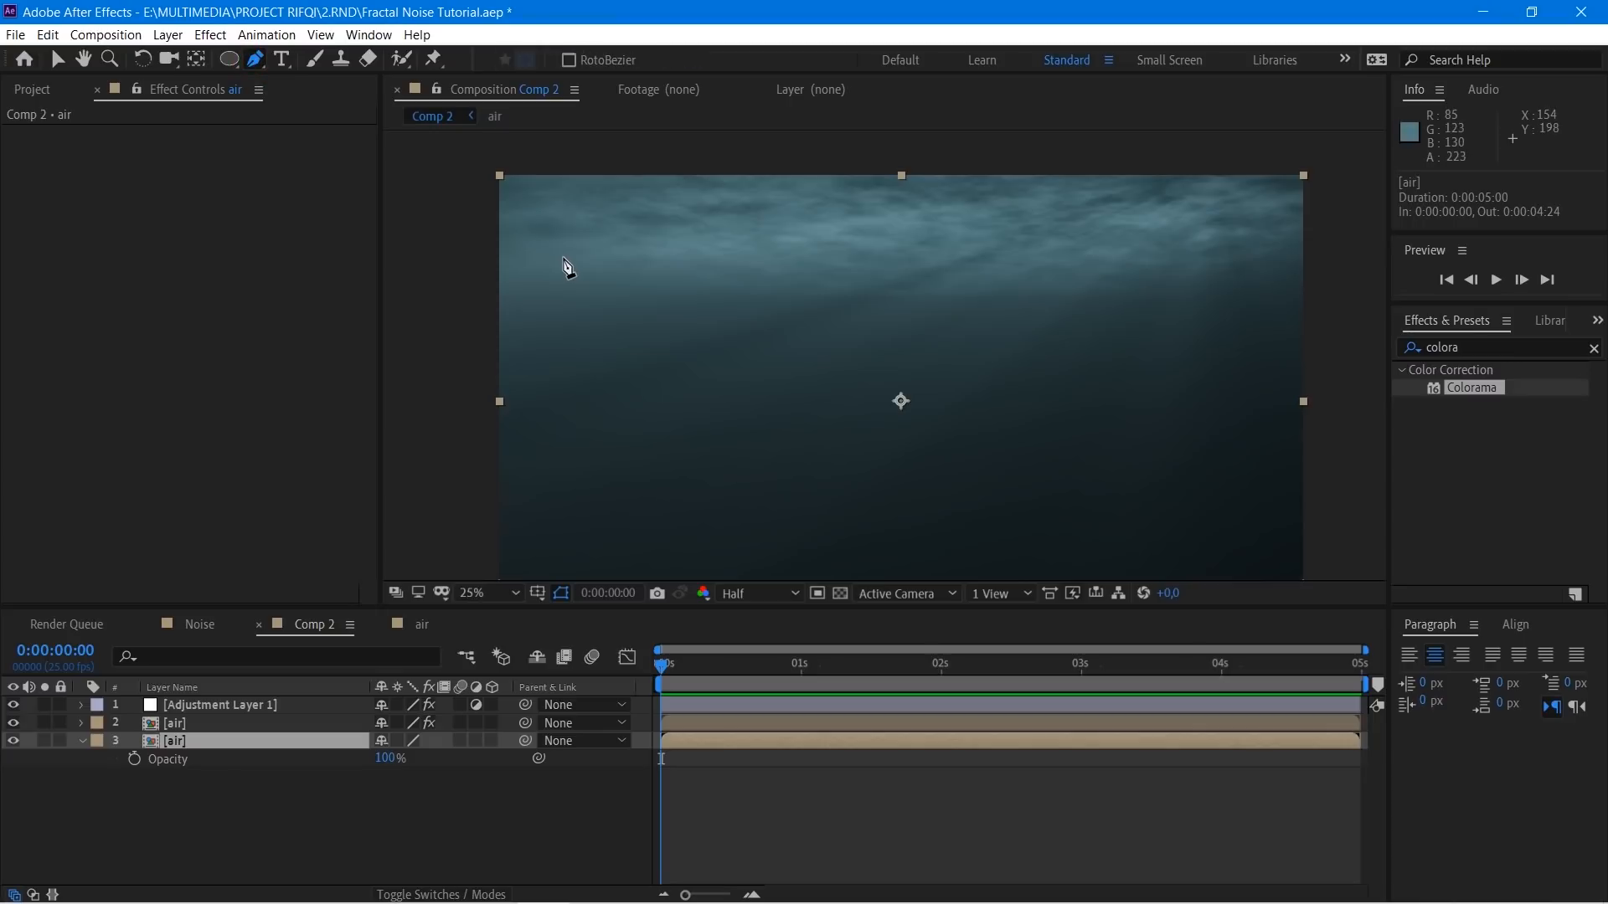
pyautogui.press(',')
pyautogui.click(642, 291)
pyautogui.click(826, 321)
pyautogui.click(912, 316)
pyautogui.click(990, 308)
pyautogui.click(1079, 304)
pyautogui.moveTo(1167, 269); pyautogui.dragTo(886, 186)
pyautogui.click(887, 176)
pyautogui.click(642, 291)
pyautogui.press('.')
pyautogui.click(796, 793)
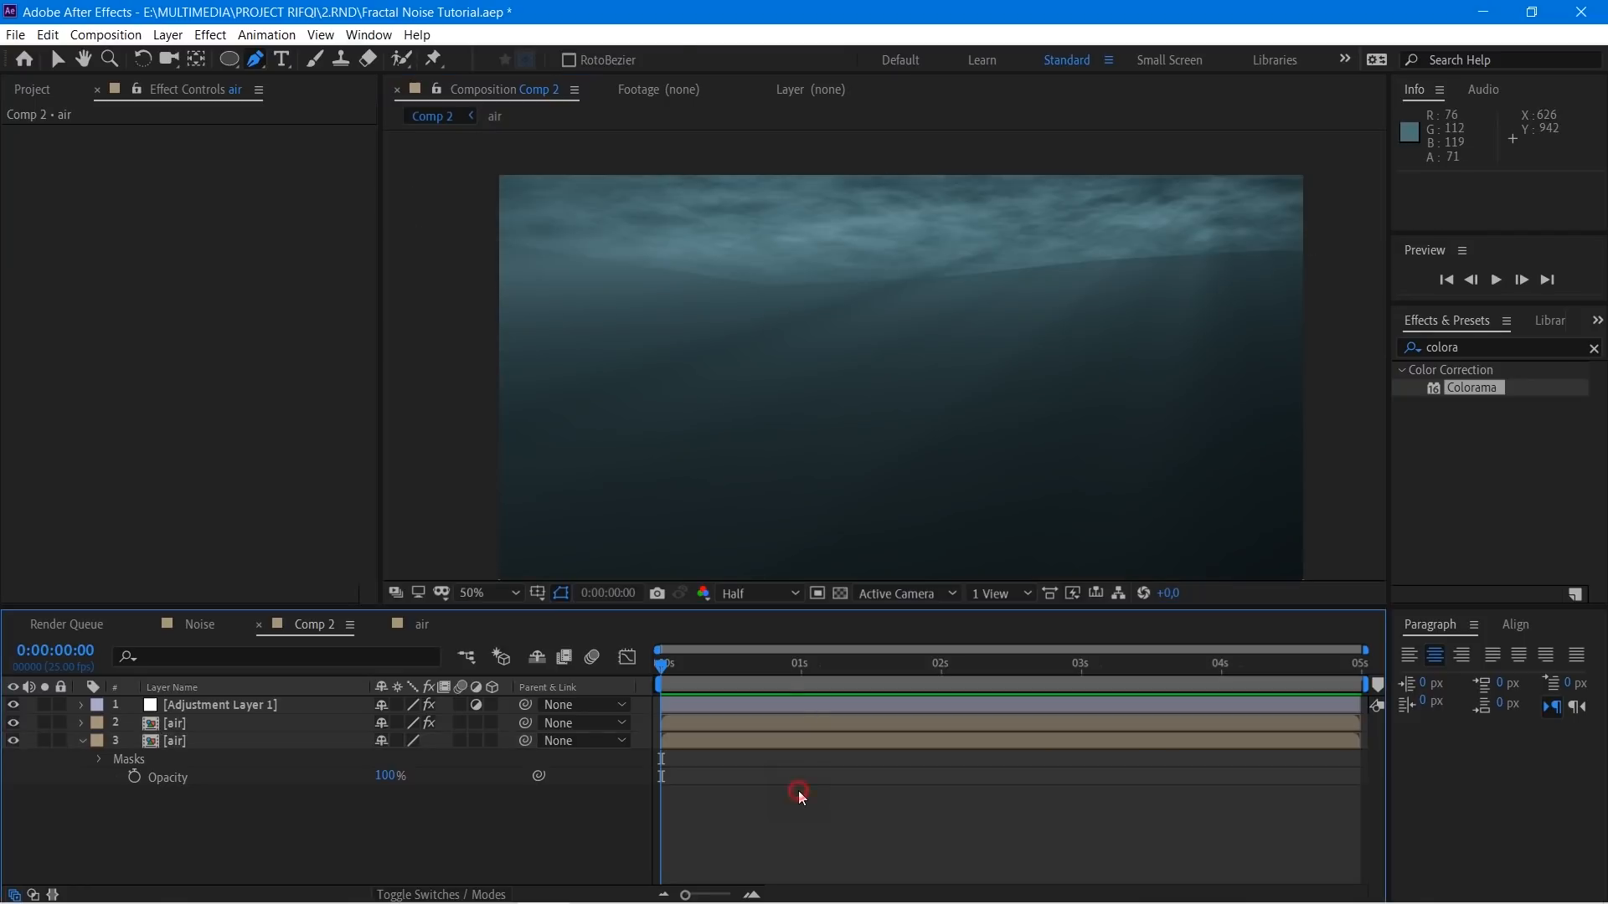
# Step: Feather the bottom air layer's new mask by 74 pixels
pyautogui.click(201, 745)
pyautogui.press('f')
pyautogui.moveTo(398, 776); pyautogui.dragTo(434, 775)
pyautogui.click(553, 824)
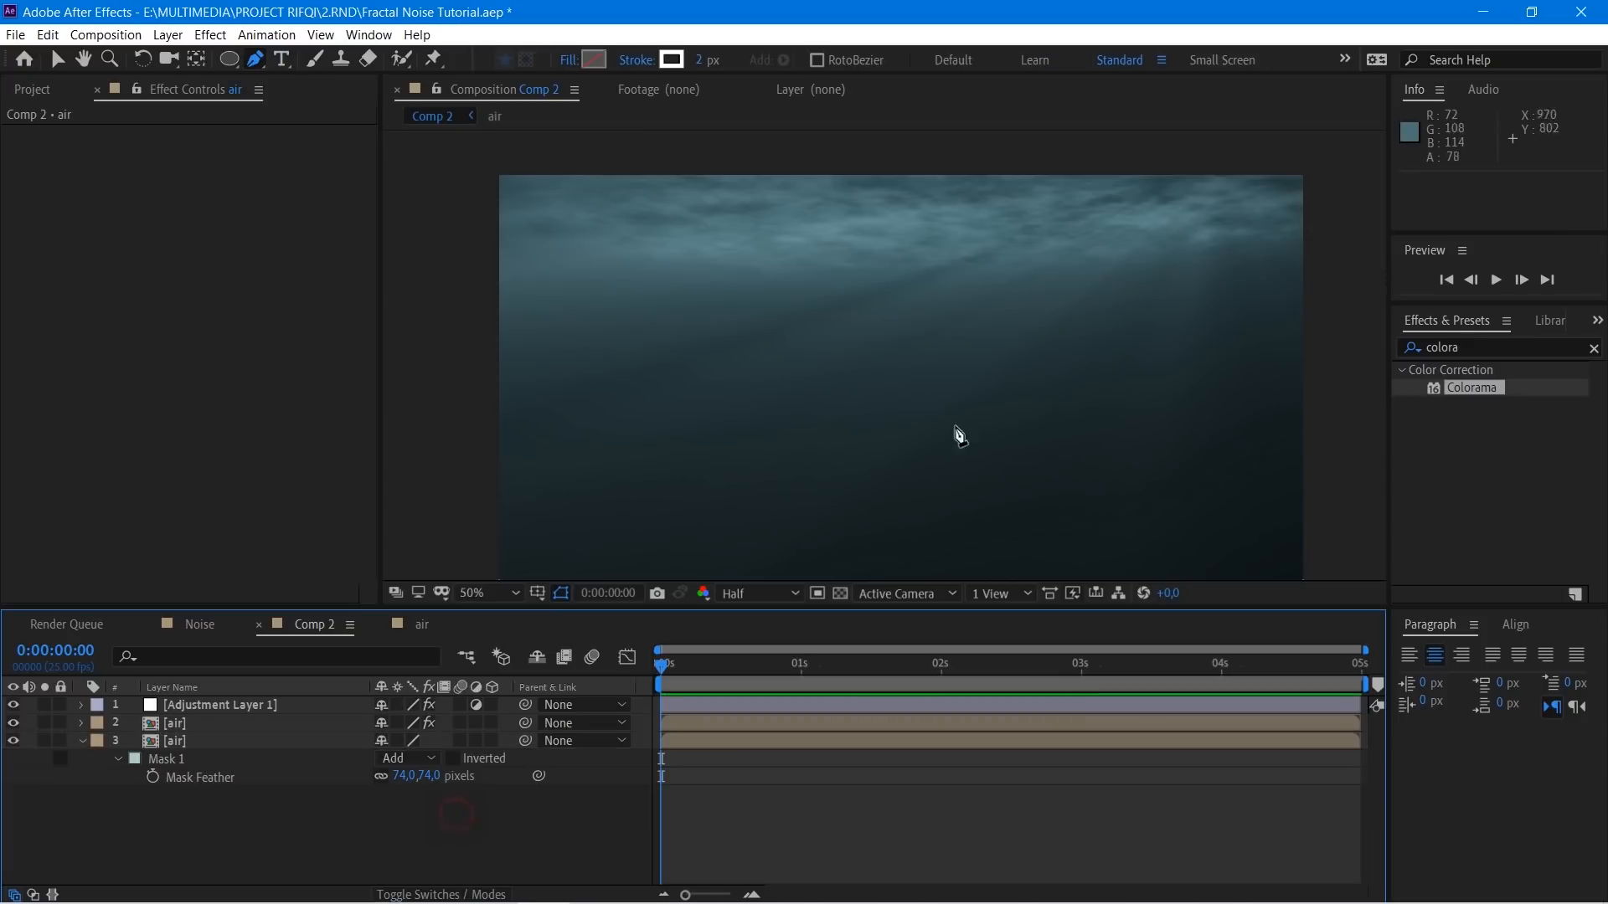
pyautogui.scroll(-2, 960, 434)
pyautogui.scroll(2, 990, 335)
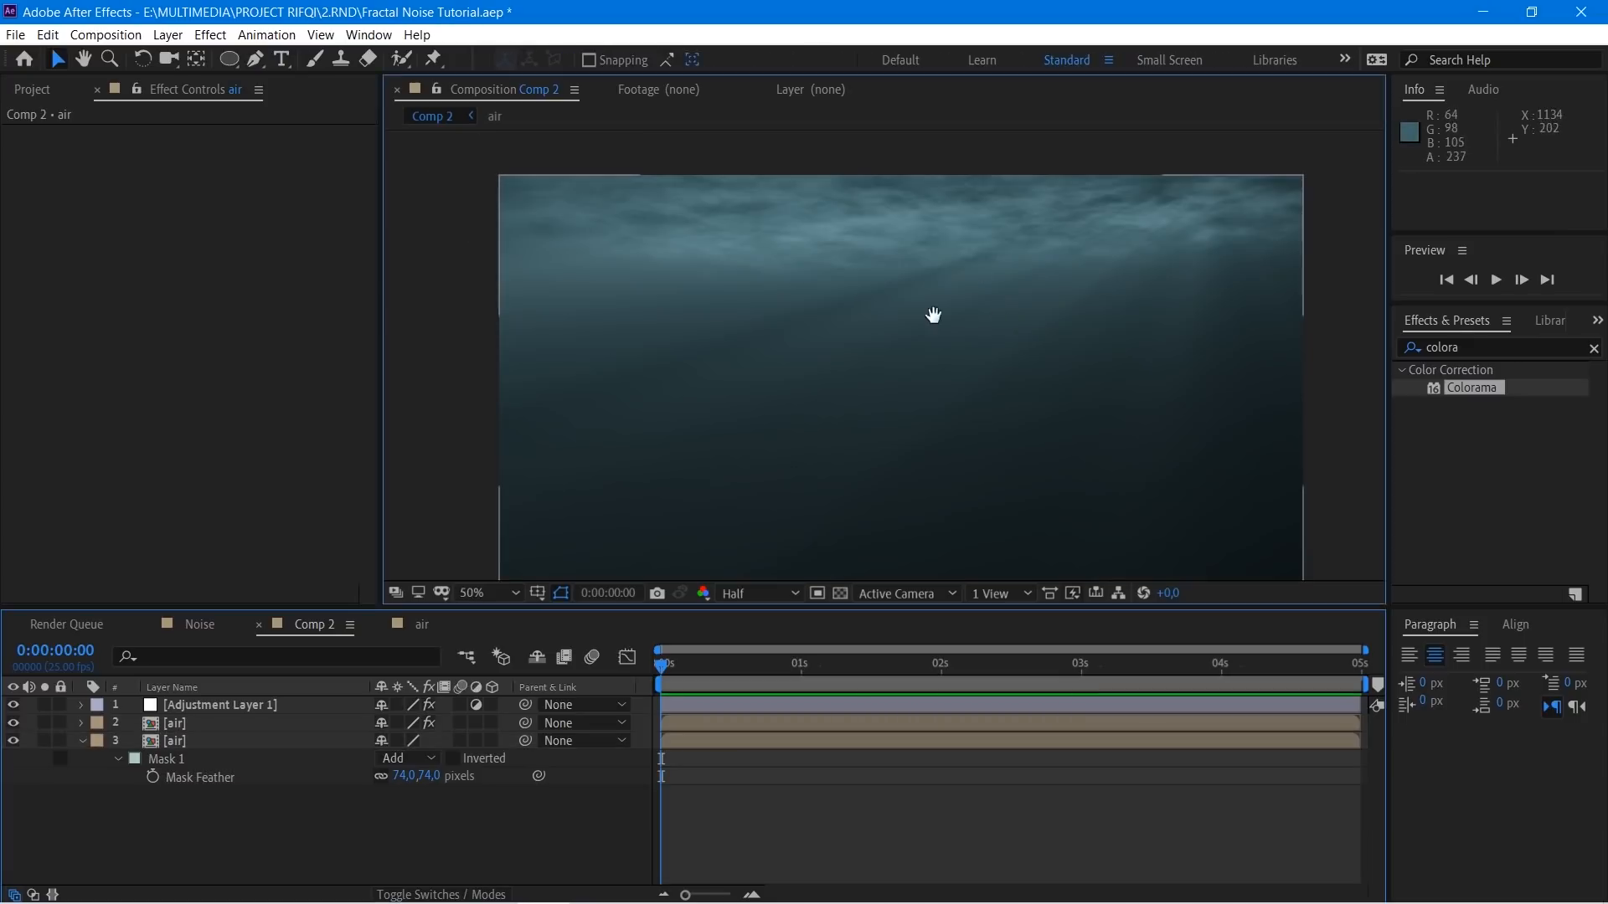
# Step: Switch back to the Selection tool and play back Comp 2 to check the blended water surface
pyautogui.press('v')
pyautogui.press('space')
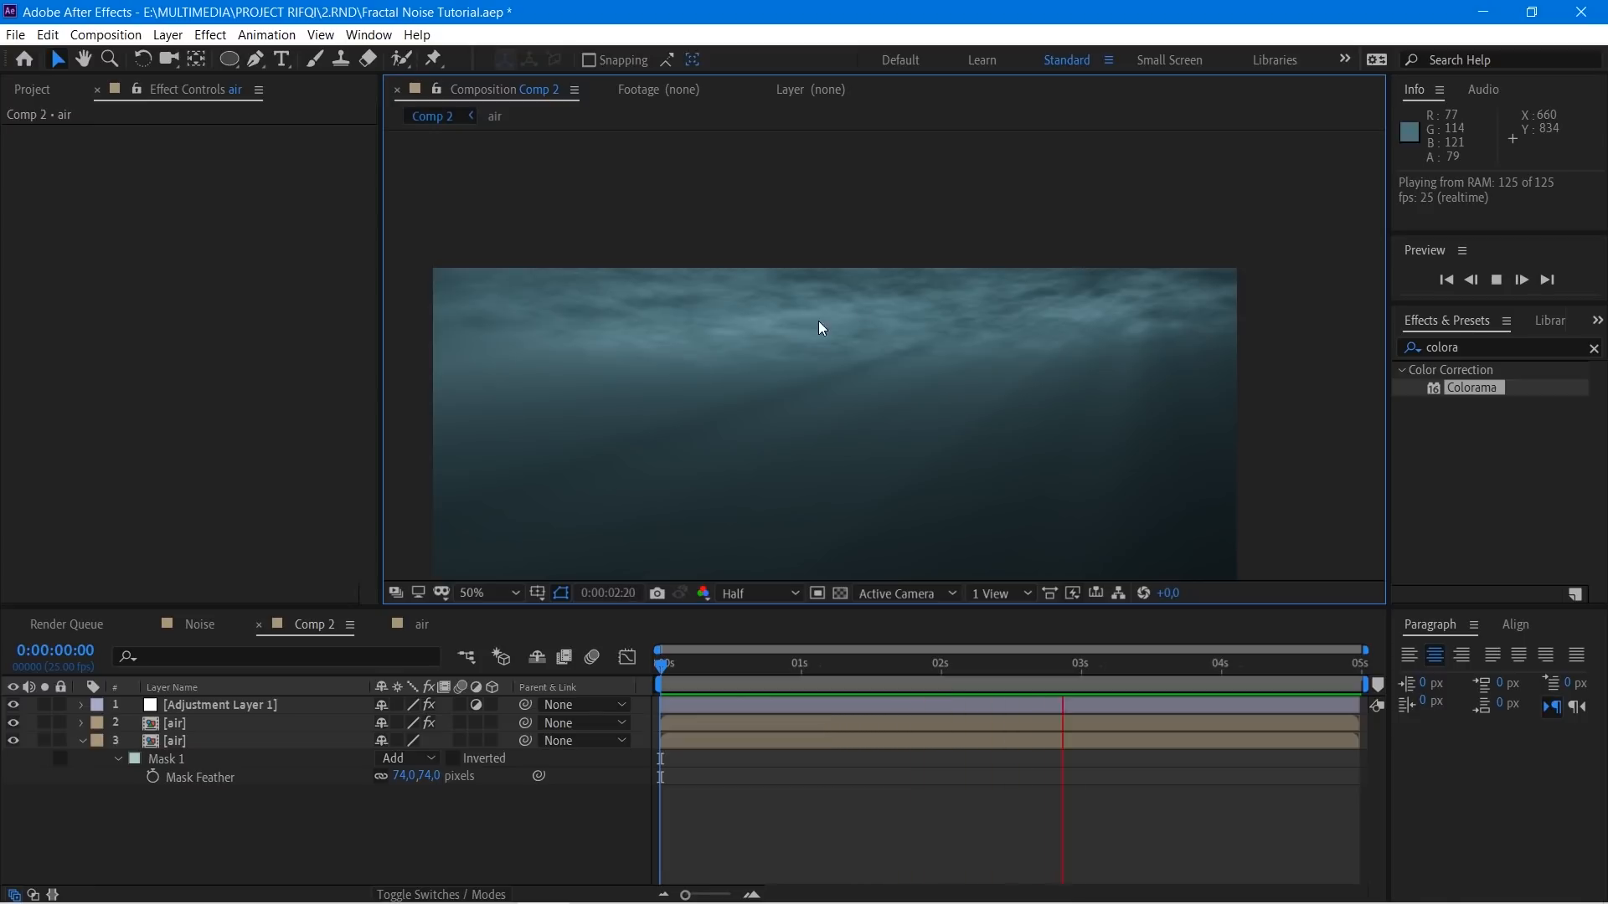
pyautogui.press('space')
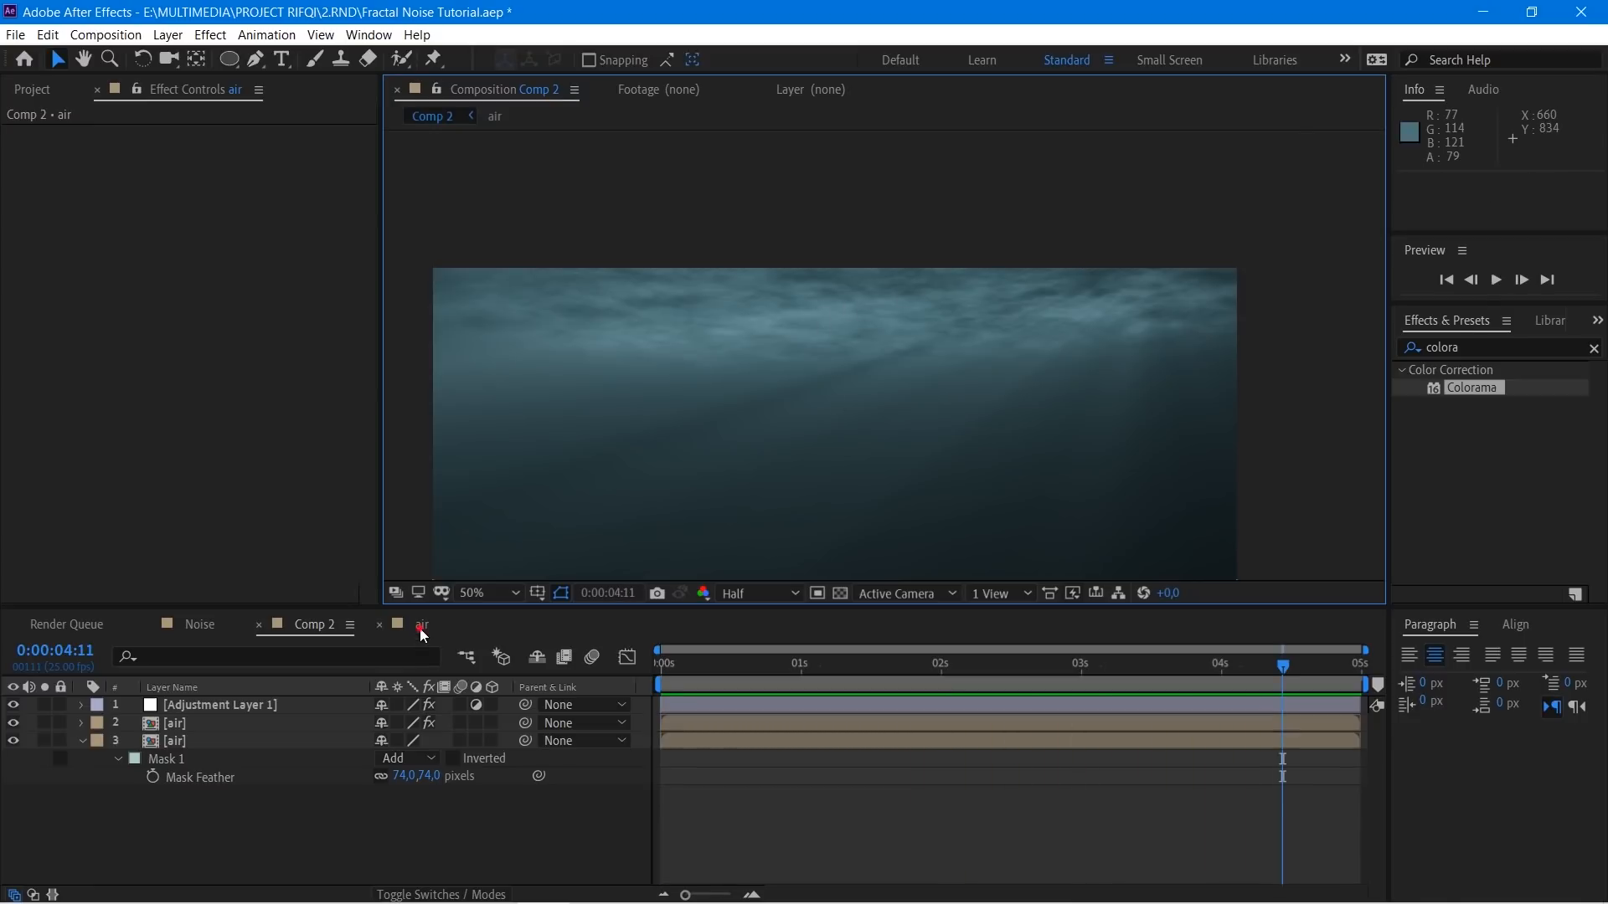
# Step: Keyframe Black Solid 3's Fractal Noise Evolution in the air composition from 0 at the start to 3x+66° at the end and preview it
pyautogui.click(421, 624)
pyautogui.click(198, 705)
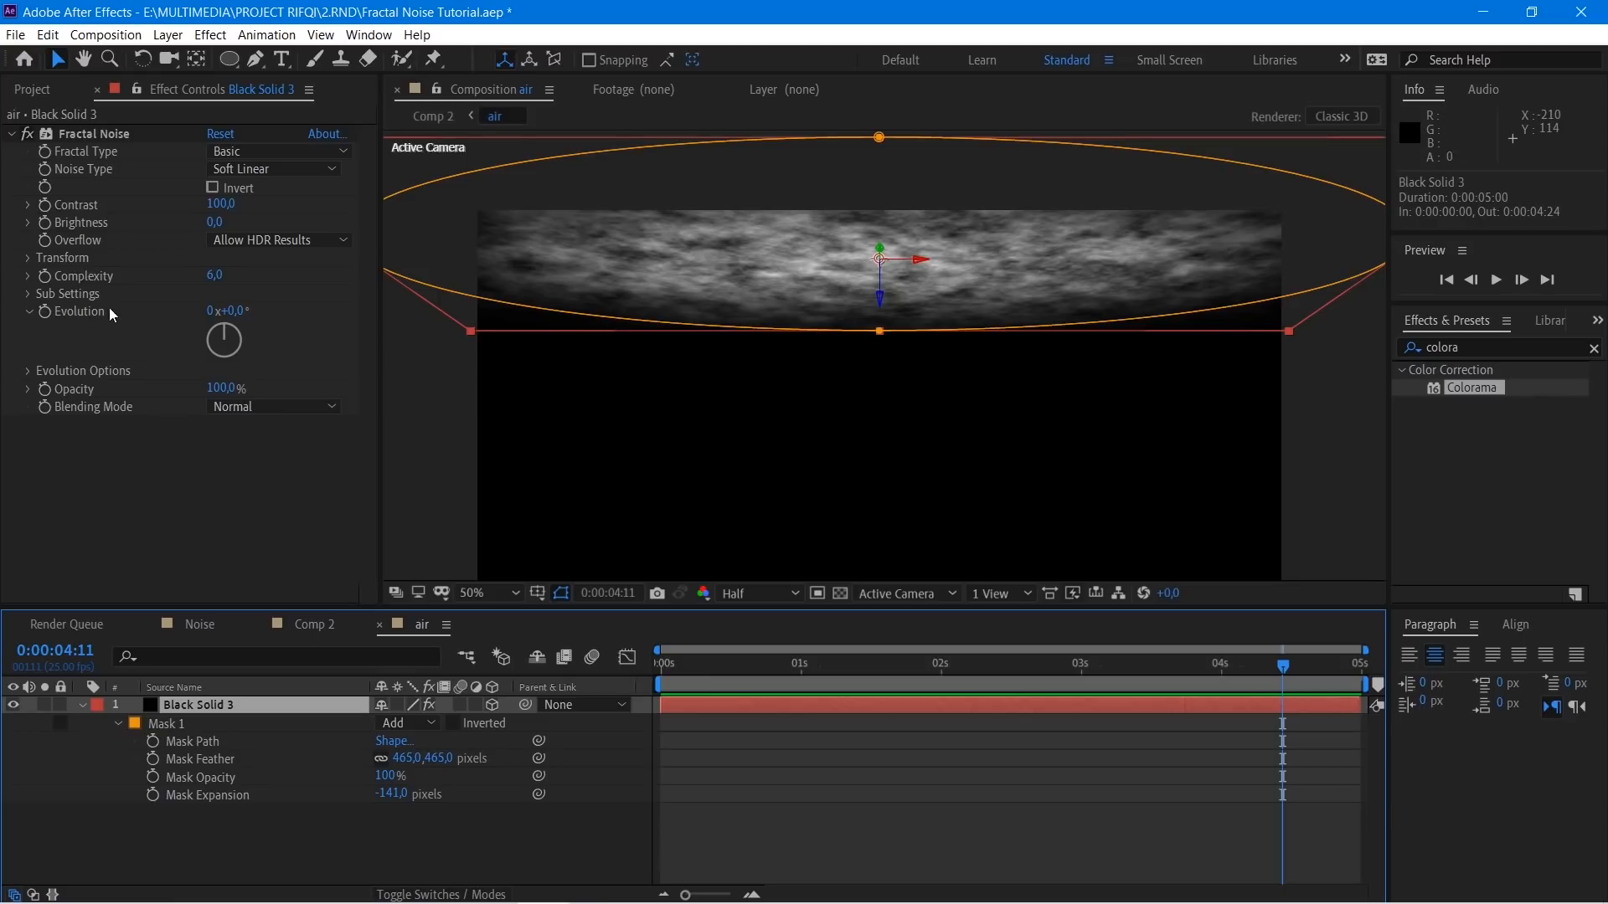
pyautogui.click(668, 650)
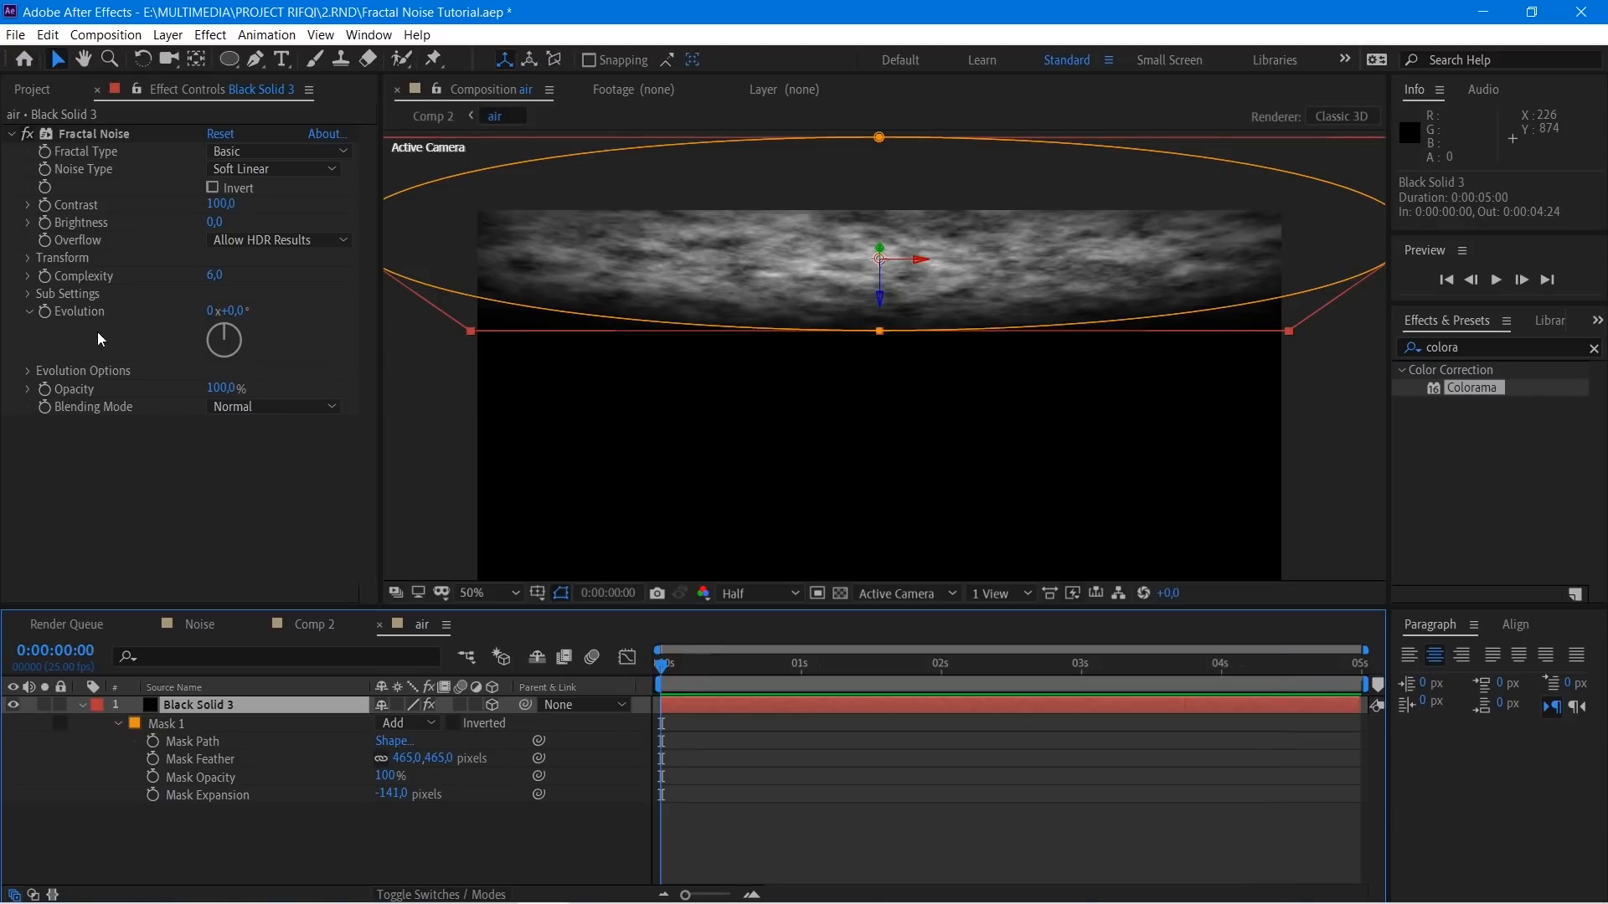
pyautogui.click(47, 311)
pyautogui.moveTo(760, 657); pyautogui.dragTo(1460, 695)
pyautogui.moveTo(214, 313); pyautogui.dragTo(335, 313)
pyautogui.press('Home')
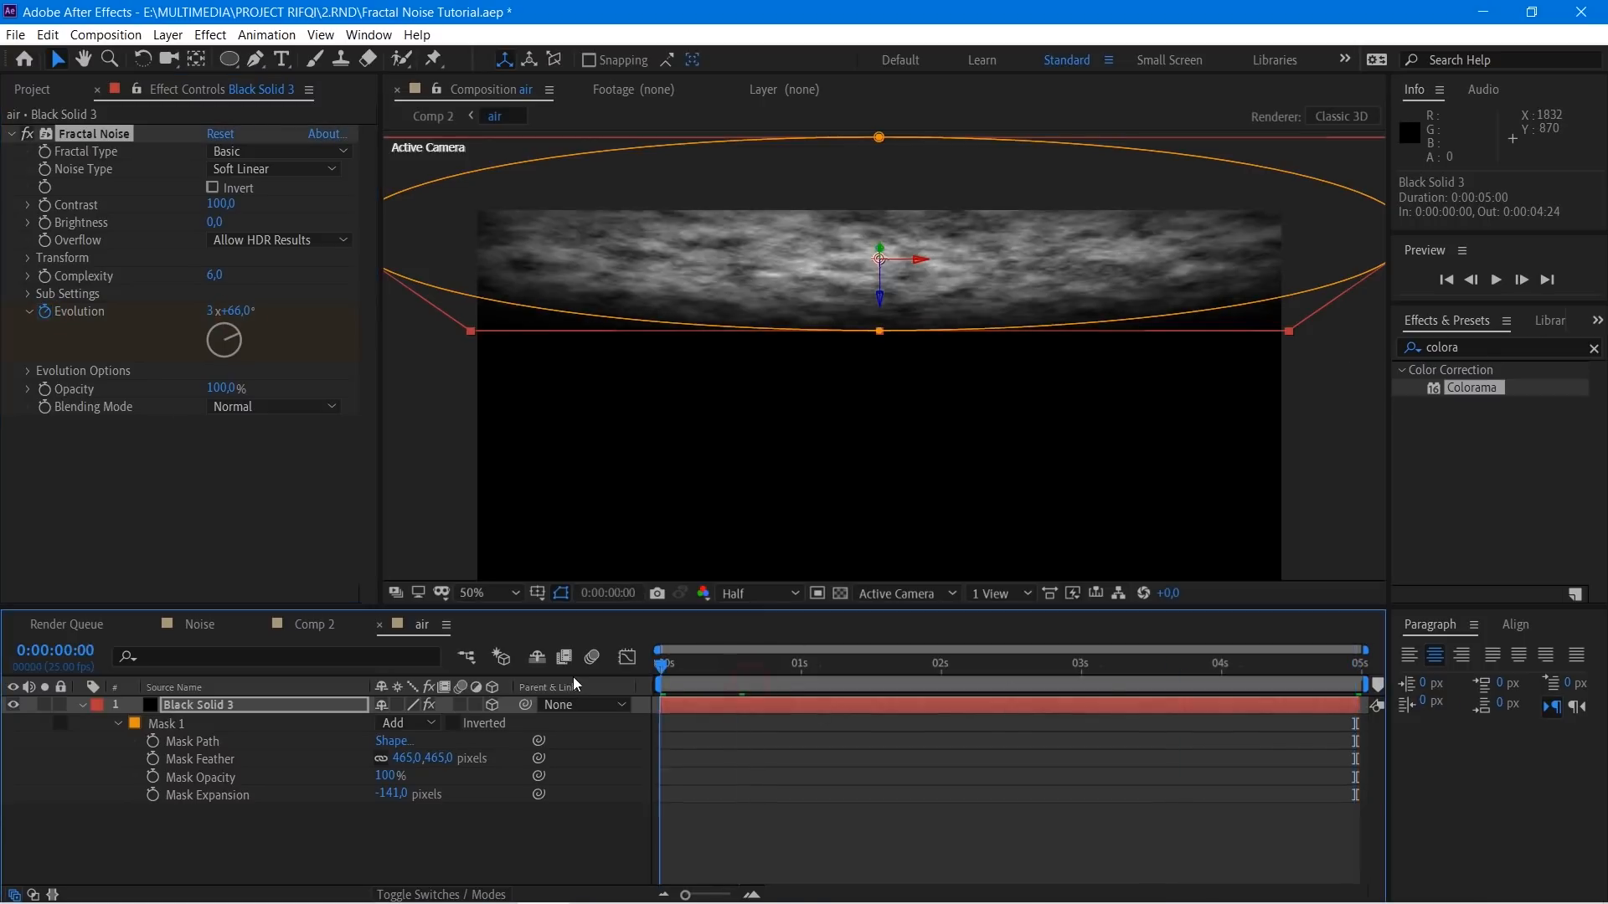
pyautogui.press('space')
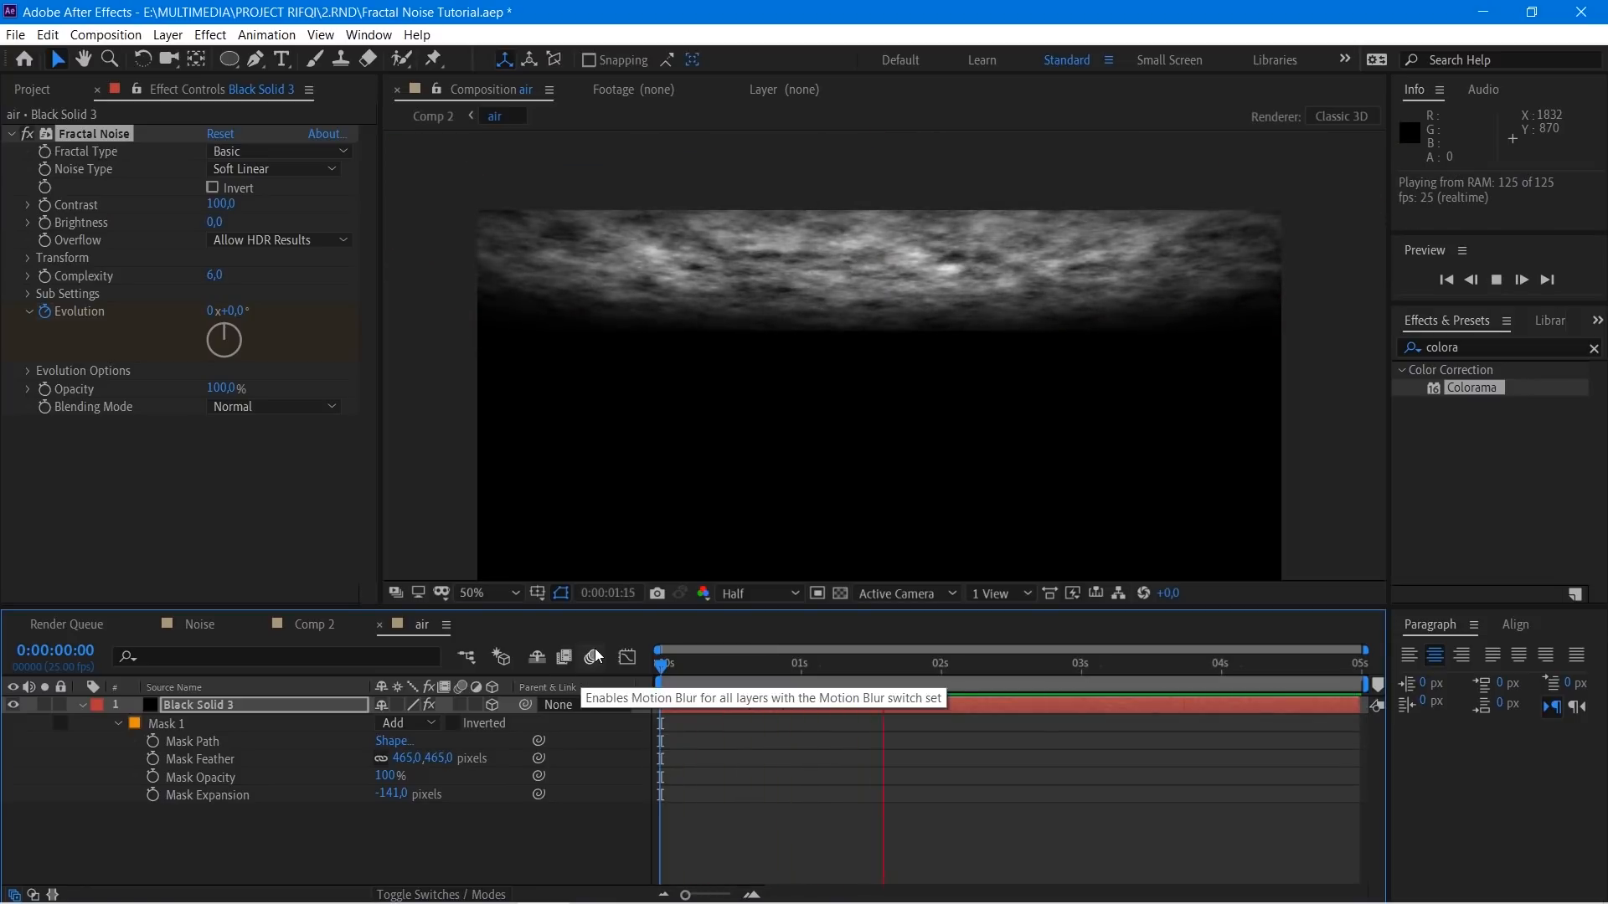
pyautogui.press('space')
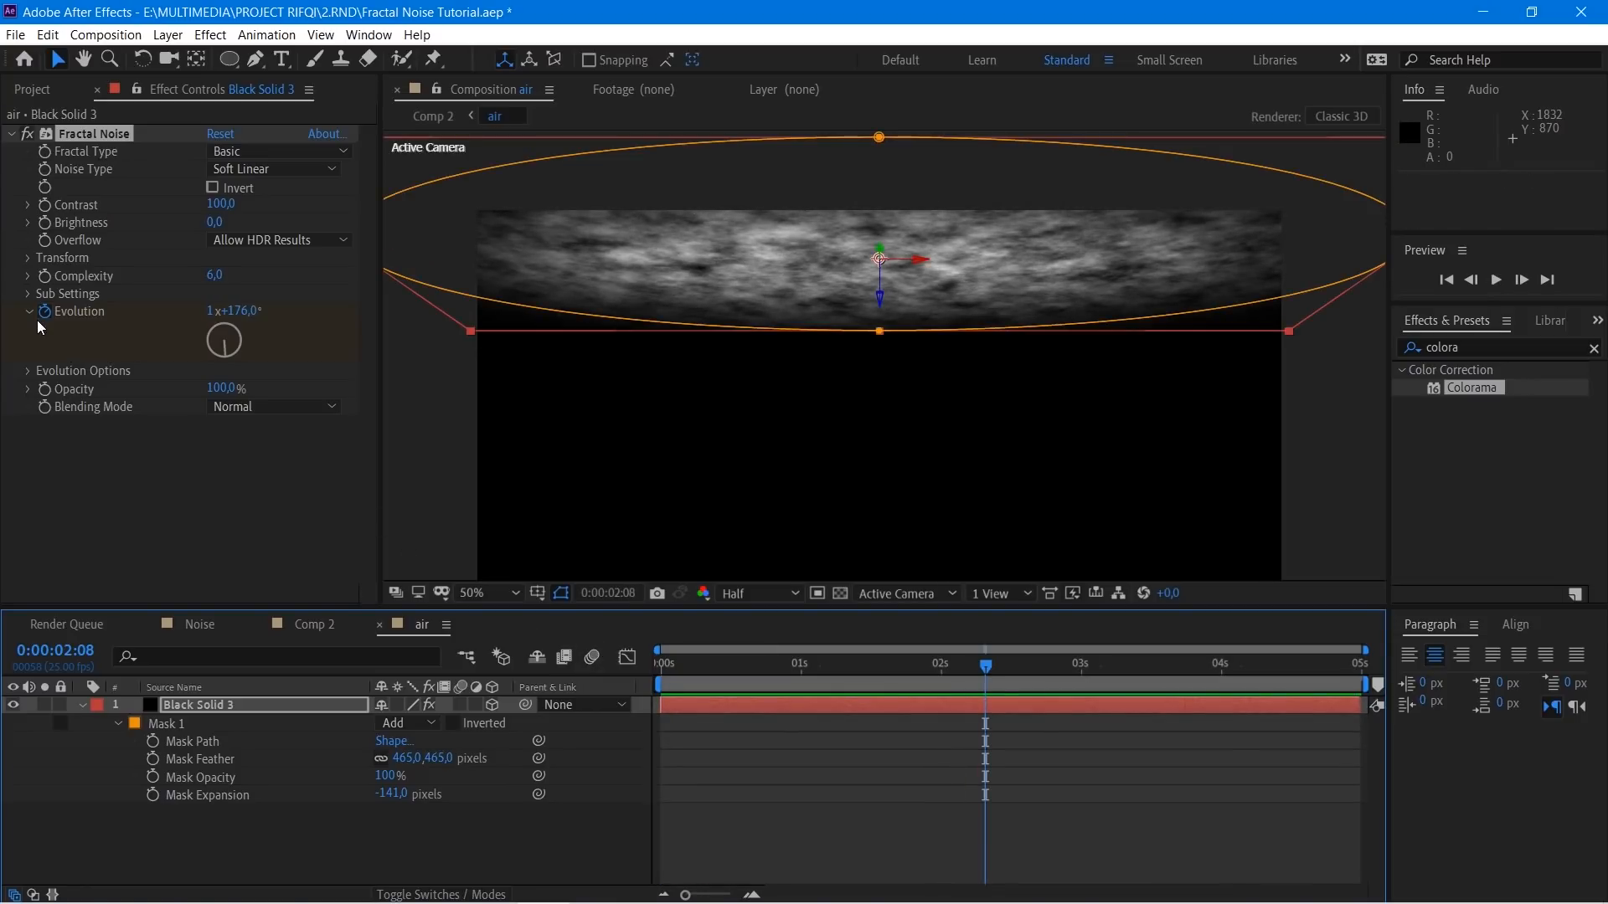
# Step: Remove the Evolution keyframes and reset Evolution to 0x+0.0°
pyautogui.click(238, 311)
pyautogui.write('0')
pyautogui.click(188, 297)
pyautogui.click(210, 310)
pyautogui.write('0')
pyautogui.press('Return')
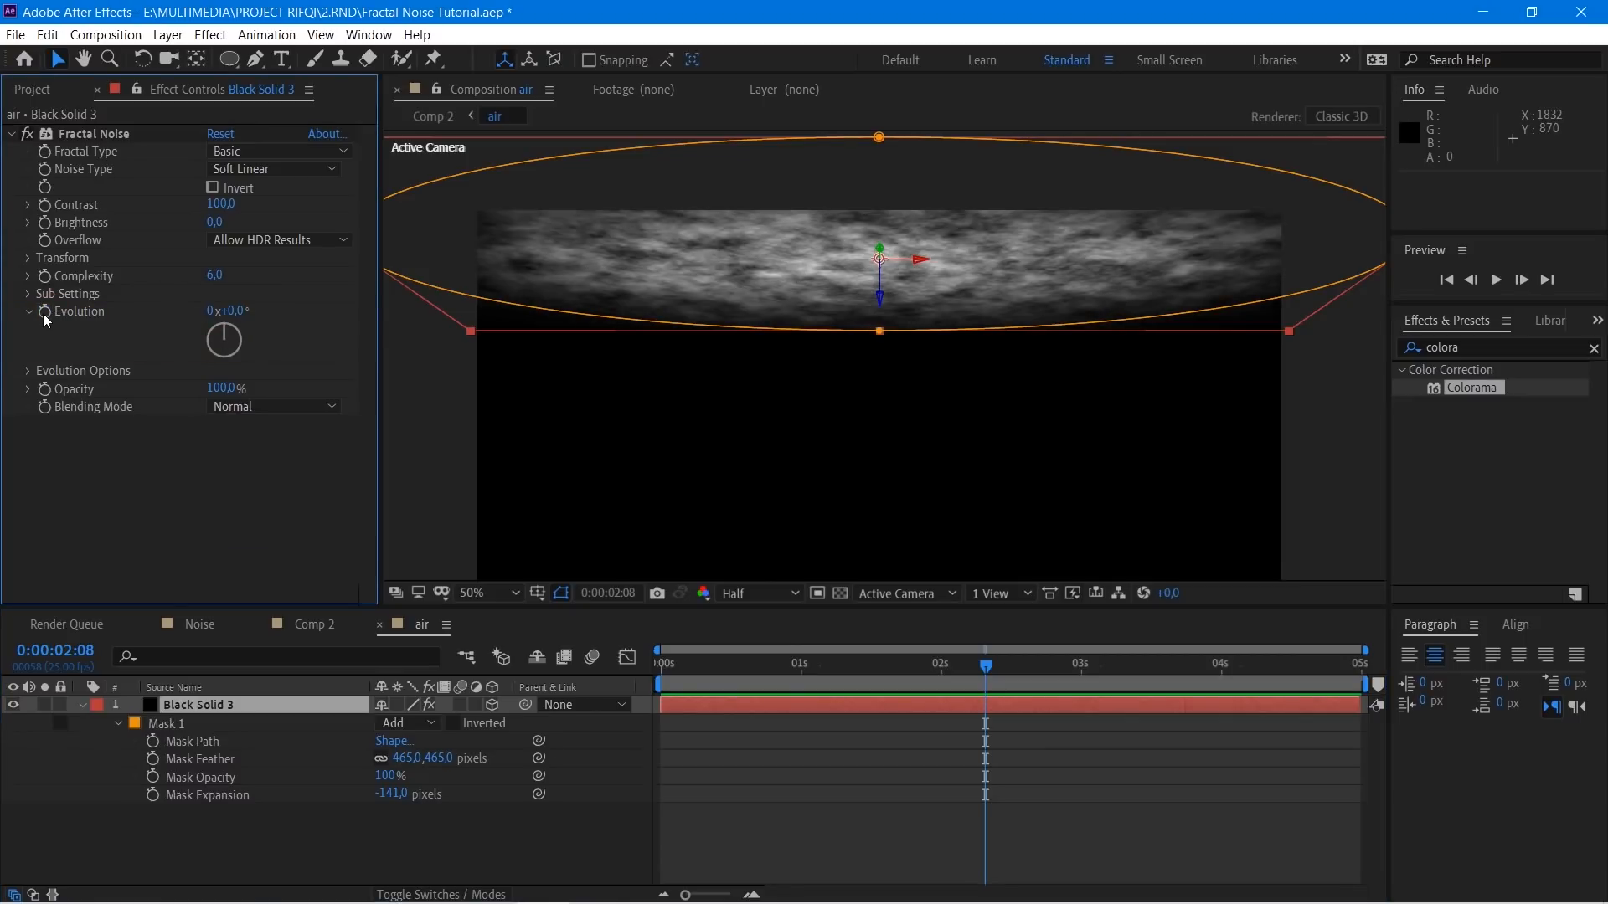
# Step: Add the expression time*180 to the Fractal Noise Evolution and preview the motion from the start
pyautogui.keyDown('alt'); pyautogui.click(44, 312); pyautogui.keyUp('alt')
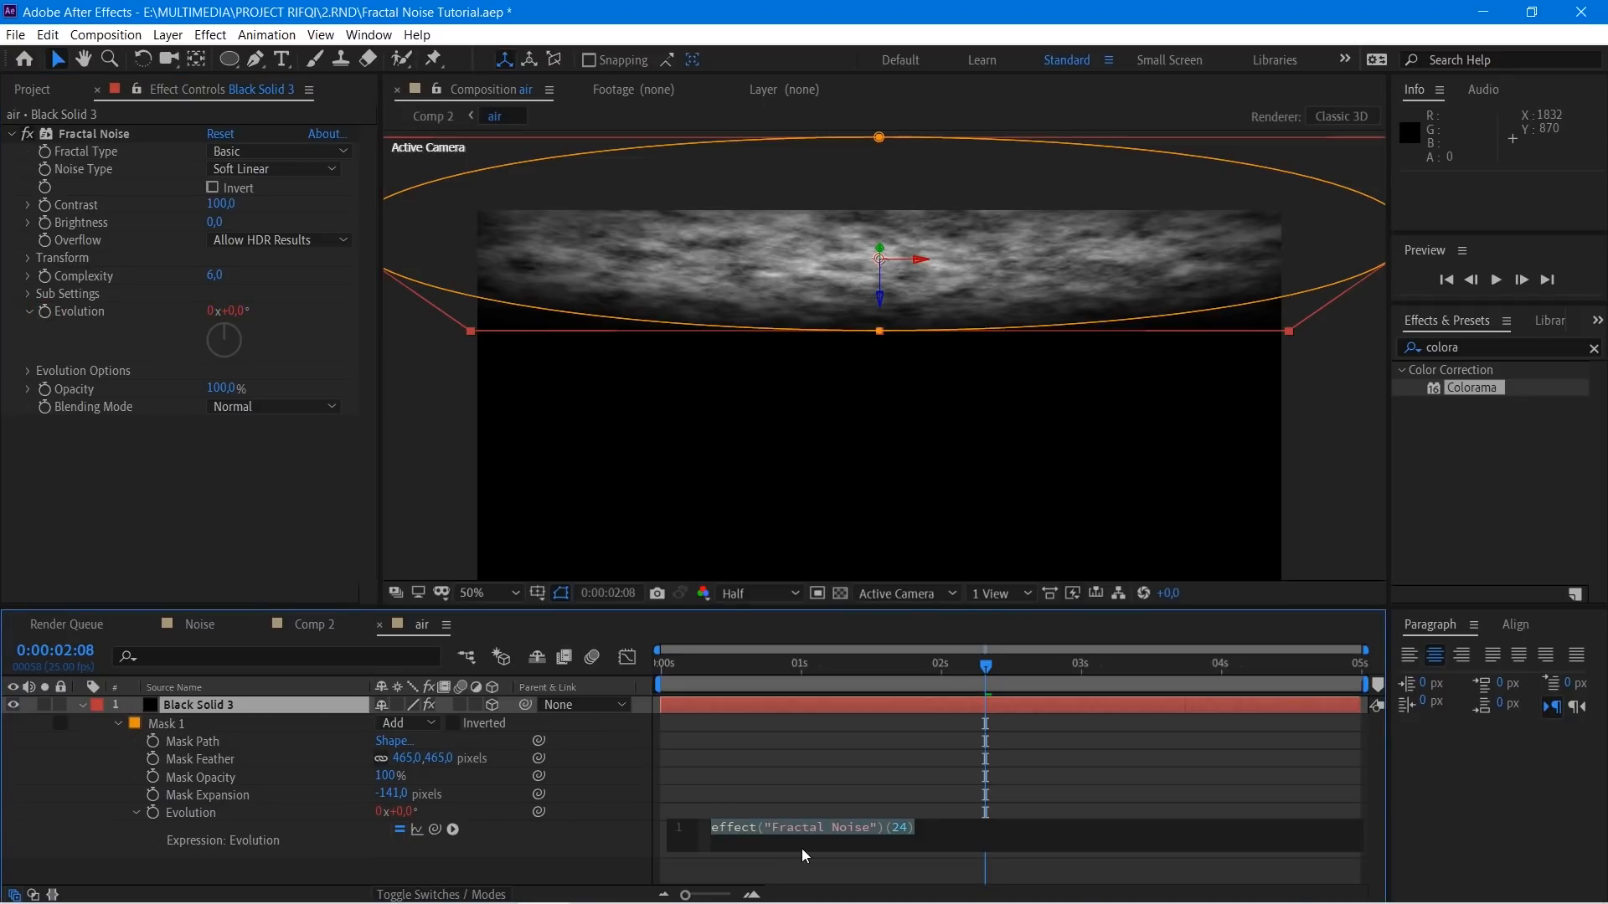
pyautogui.write('time')
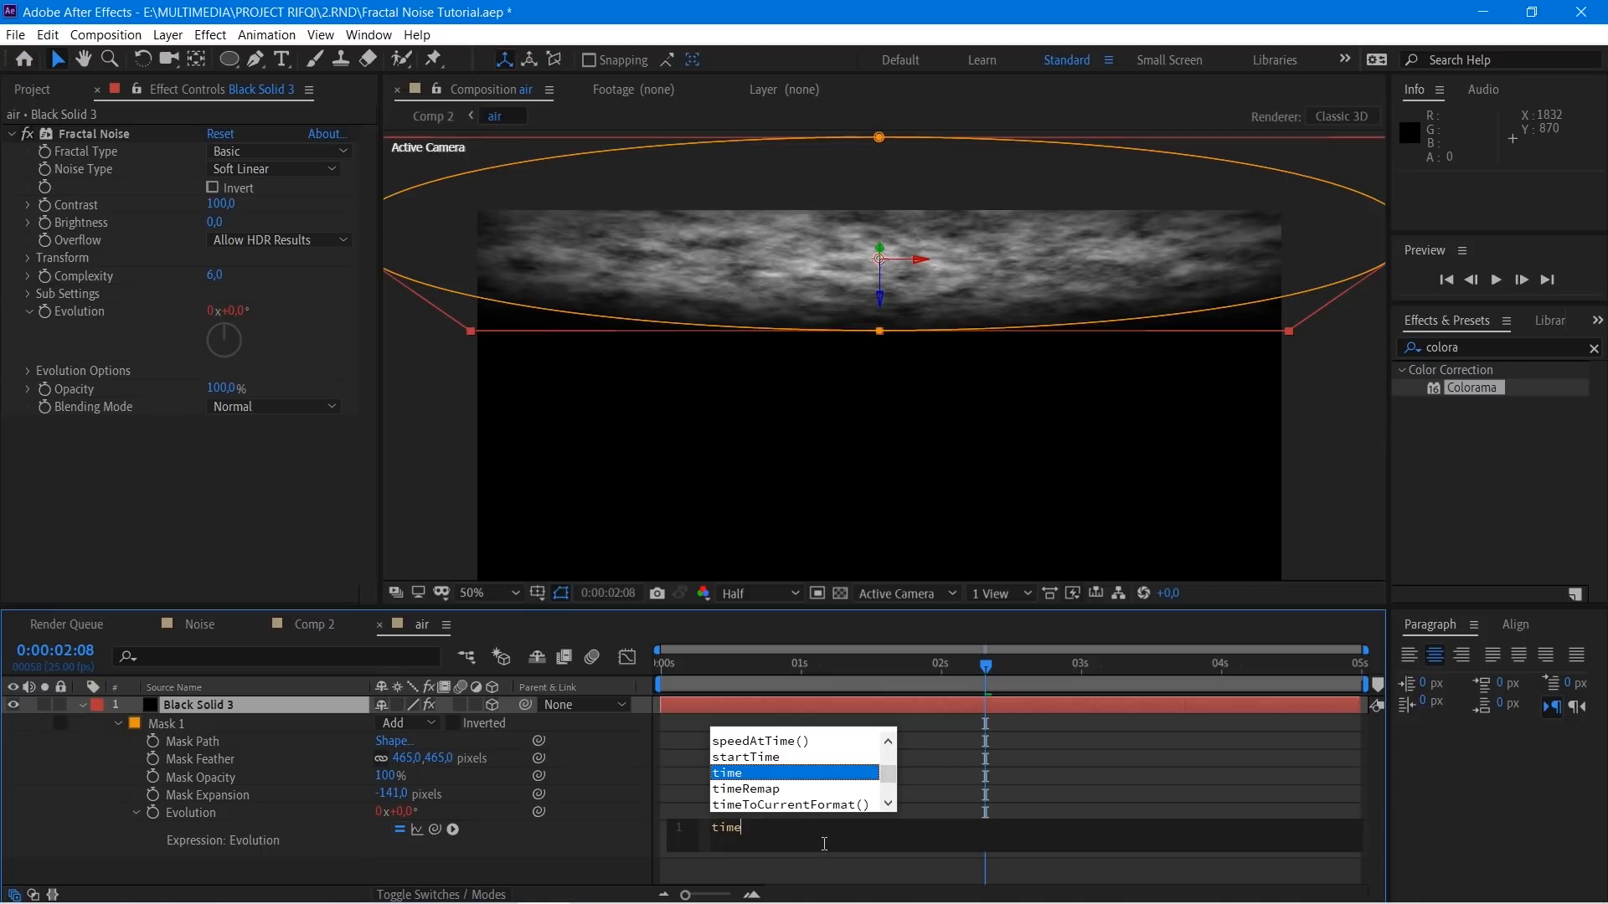
pyautogui.write('*')
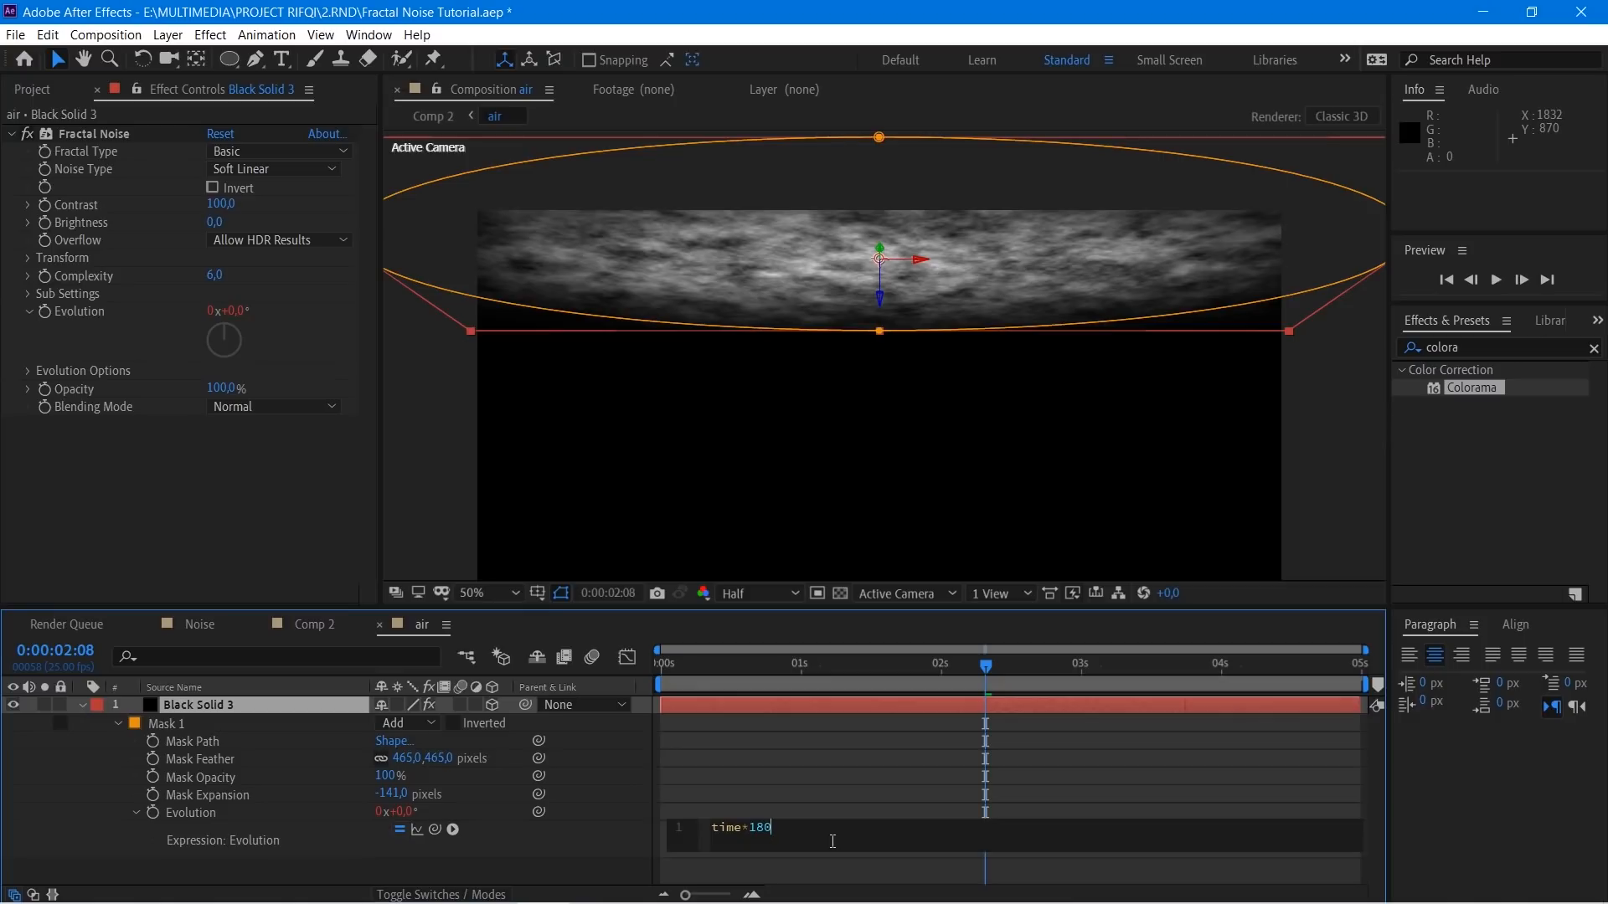
pyautogui.click(863, 770)
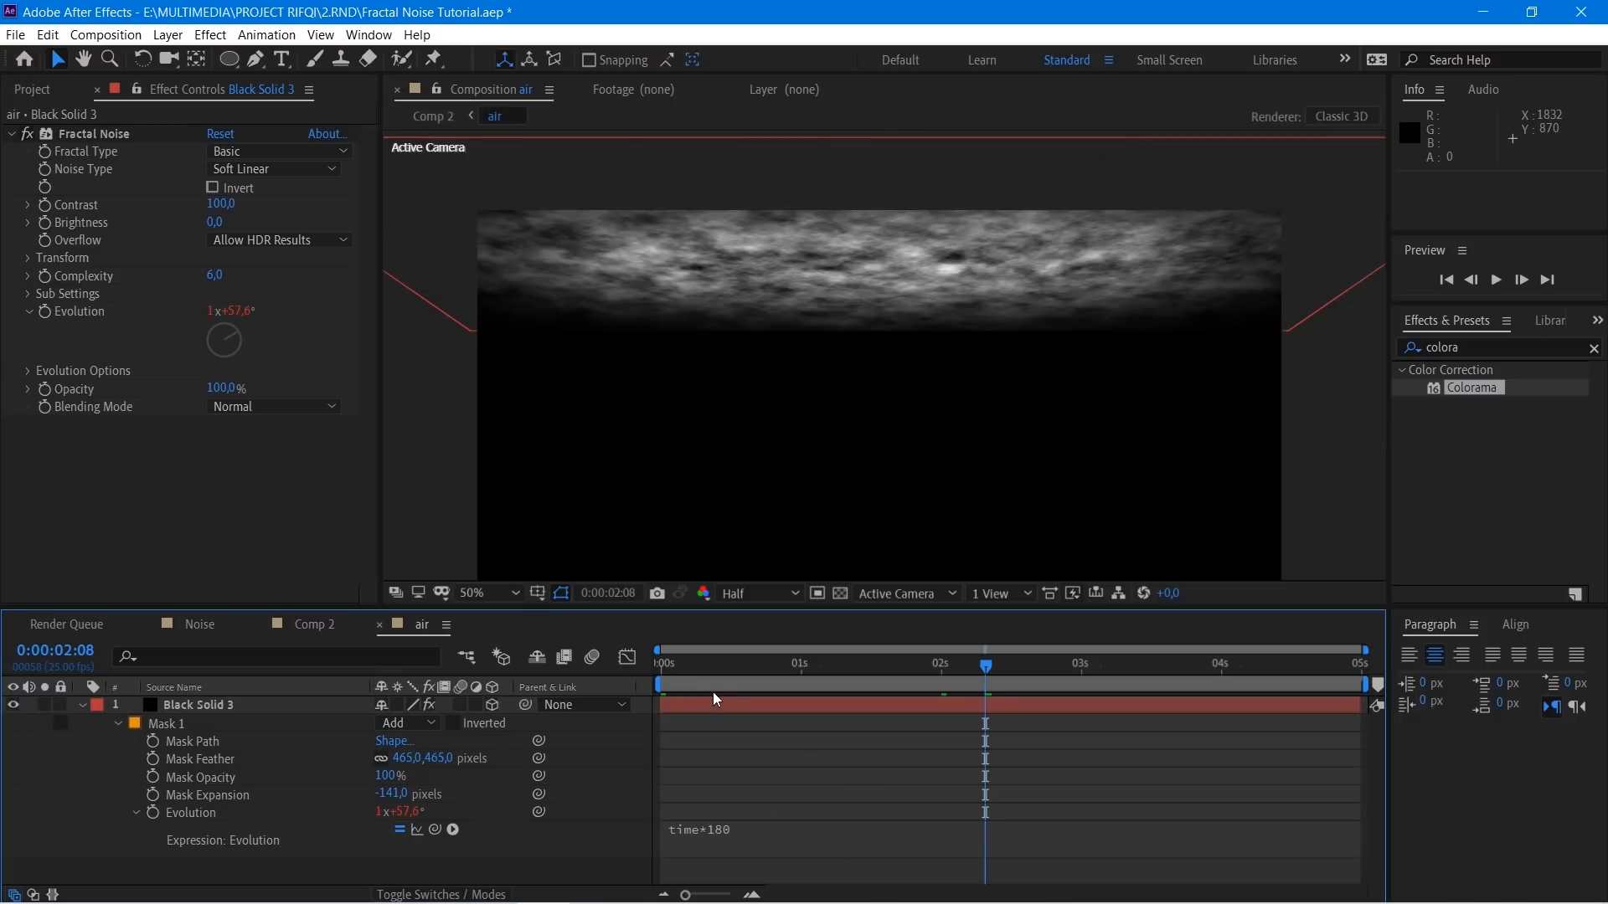
pyautogui.moveTo(699, 670); pyautogui.dragTo(593, 670)
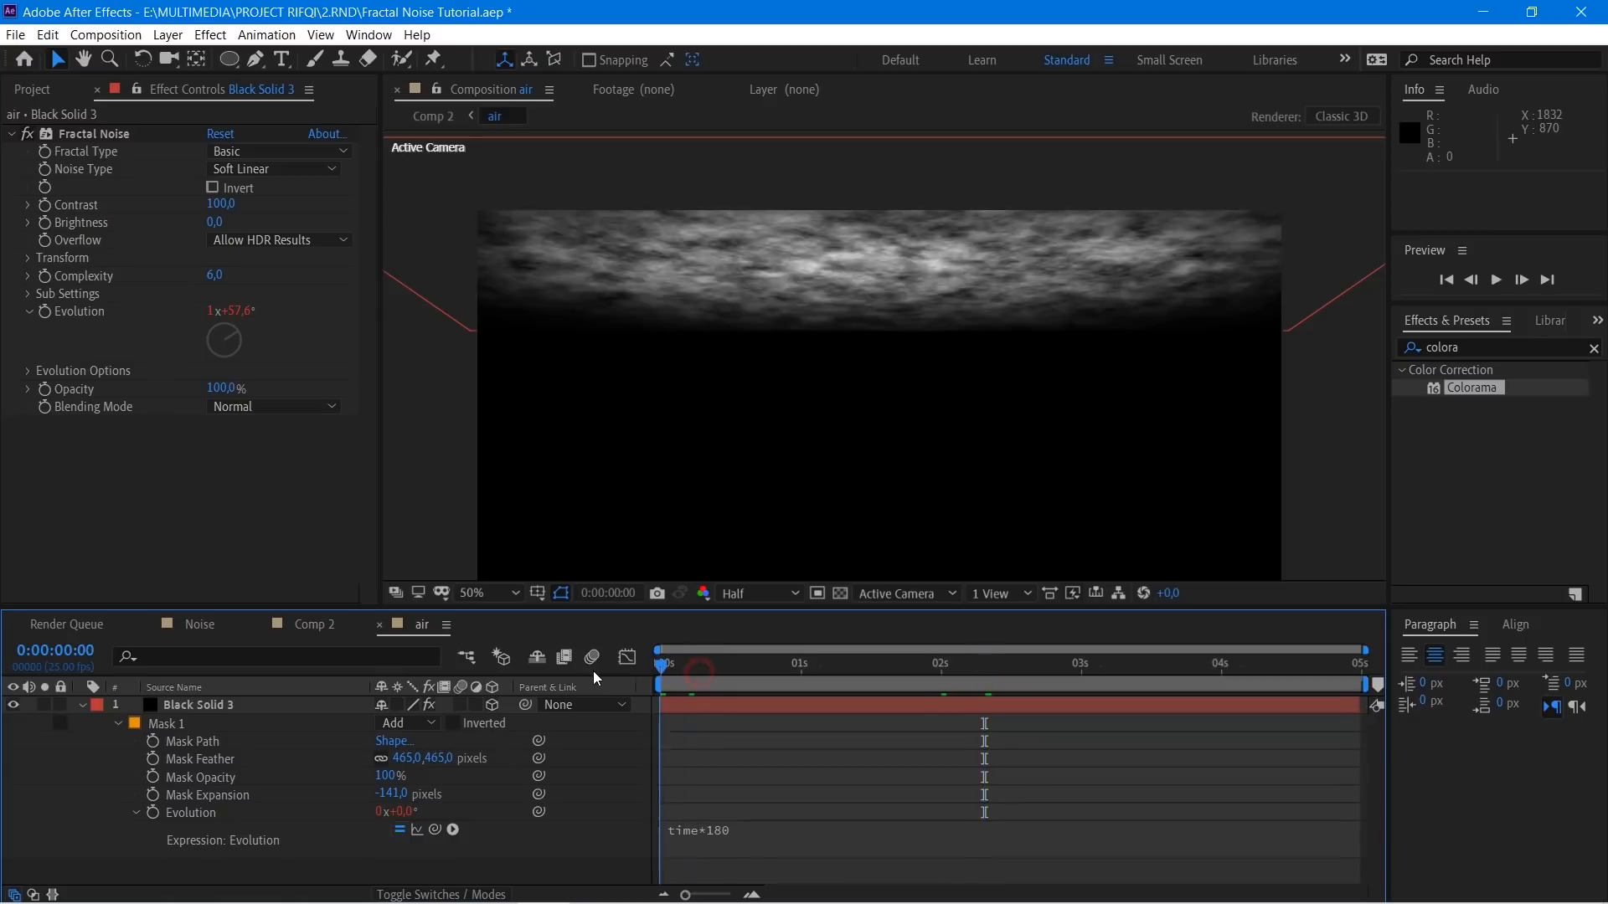
pyautogui.press('space')
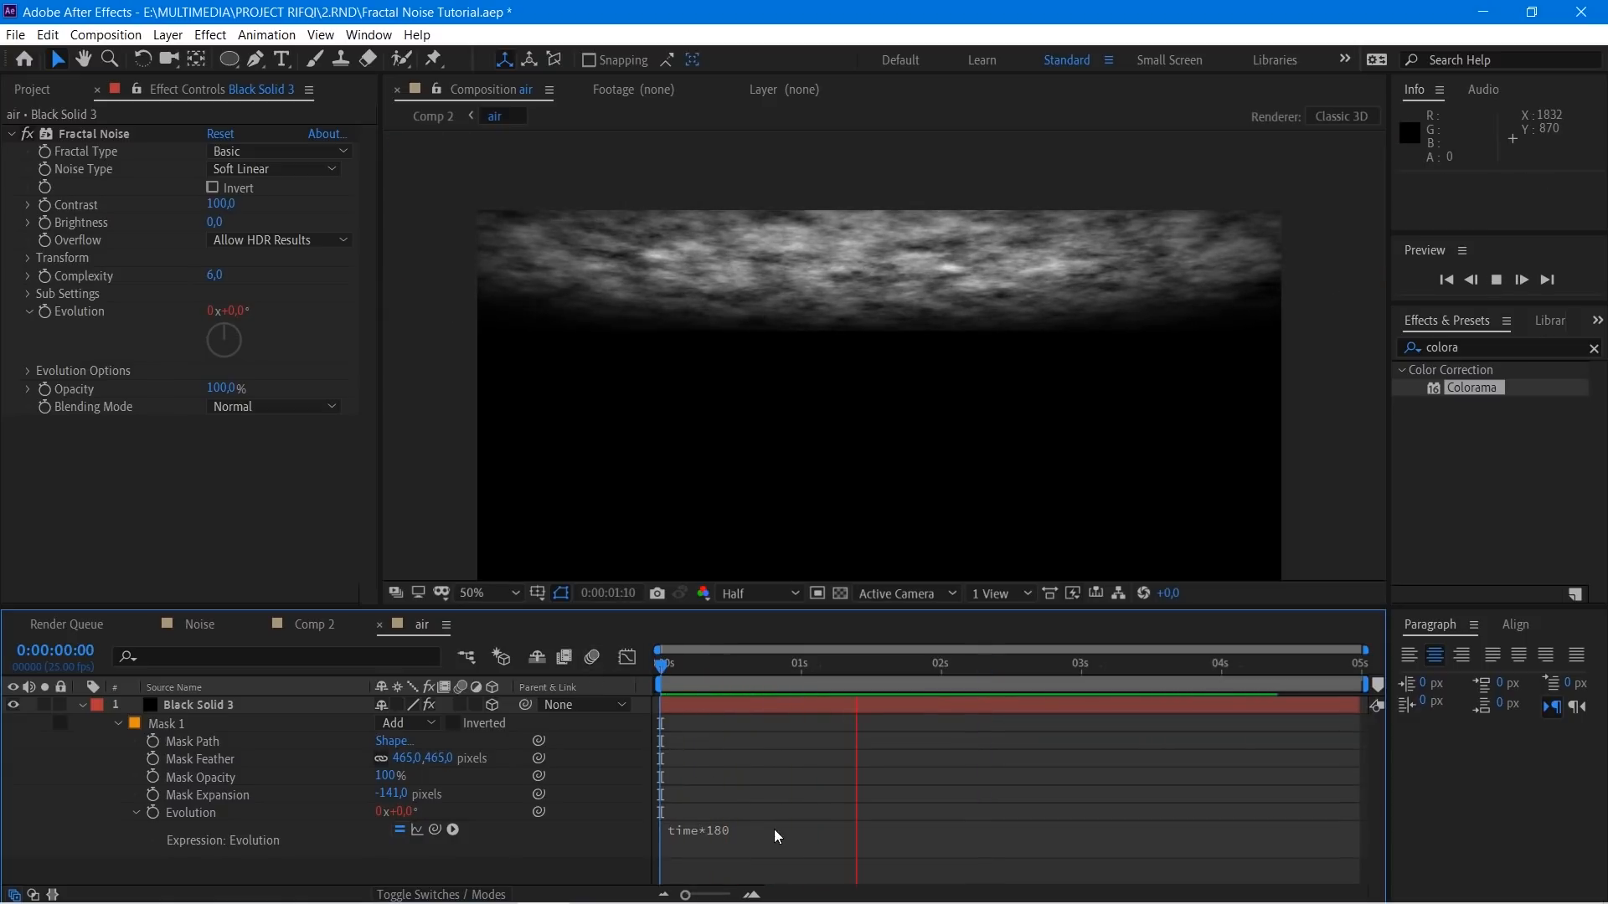
# Step: Change the Evolution expression to time*360 and preview the faster noise from the start
pyautogui.click(773, 829)
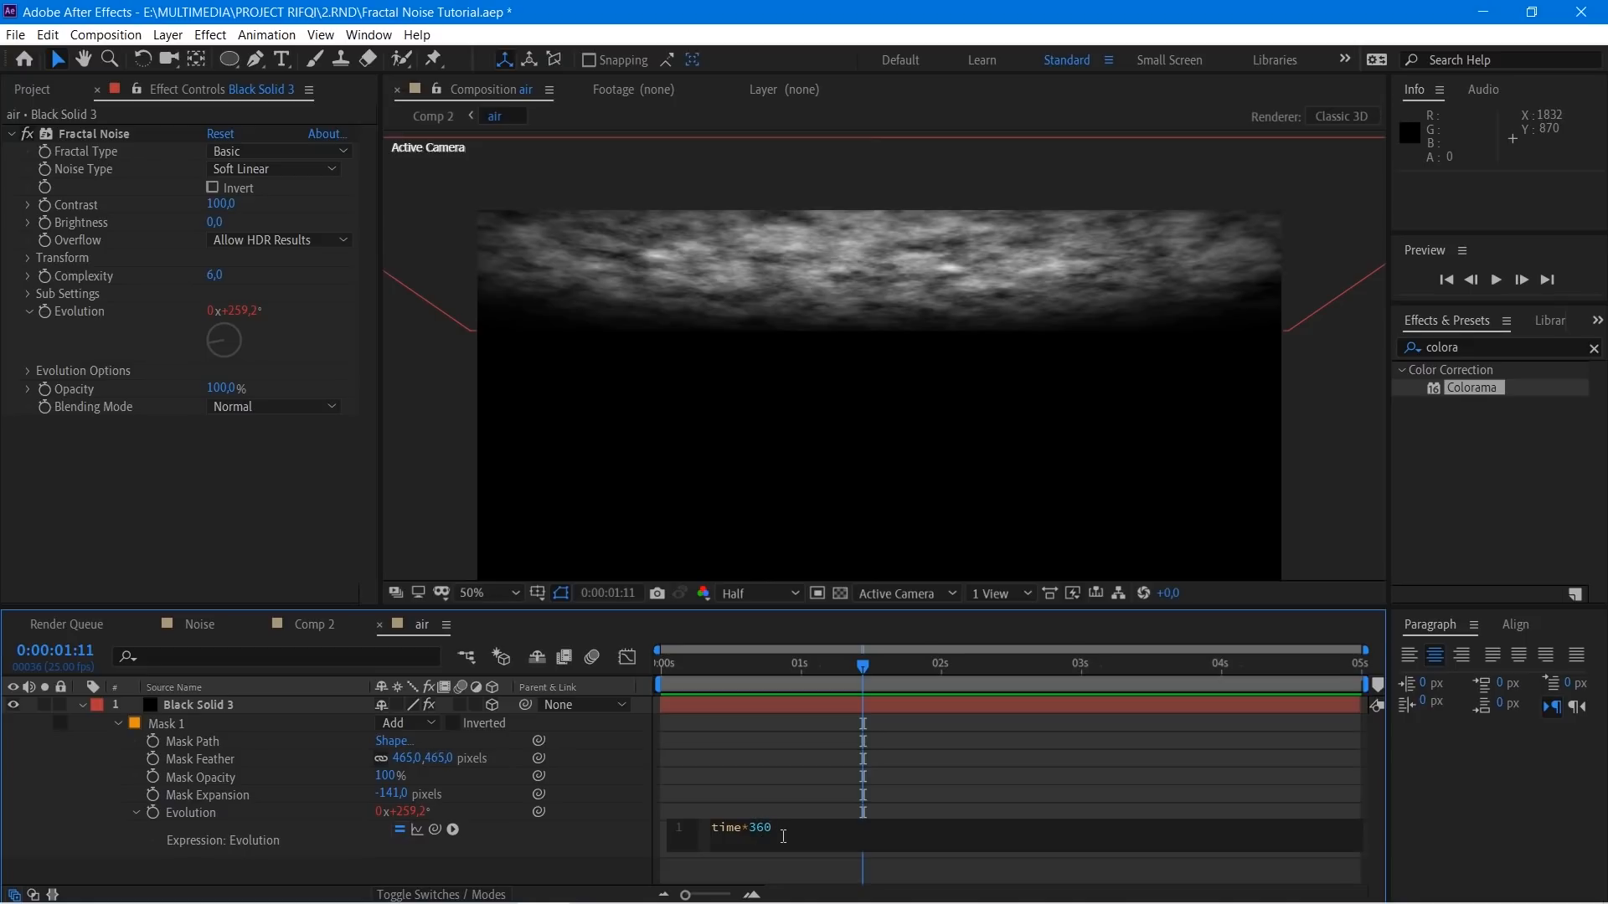
pyautogui.click(721, 728)
pyautogui.press('Home')
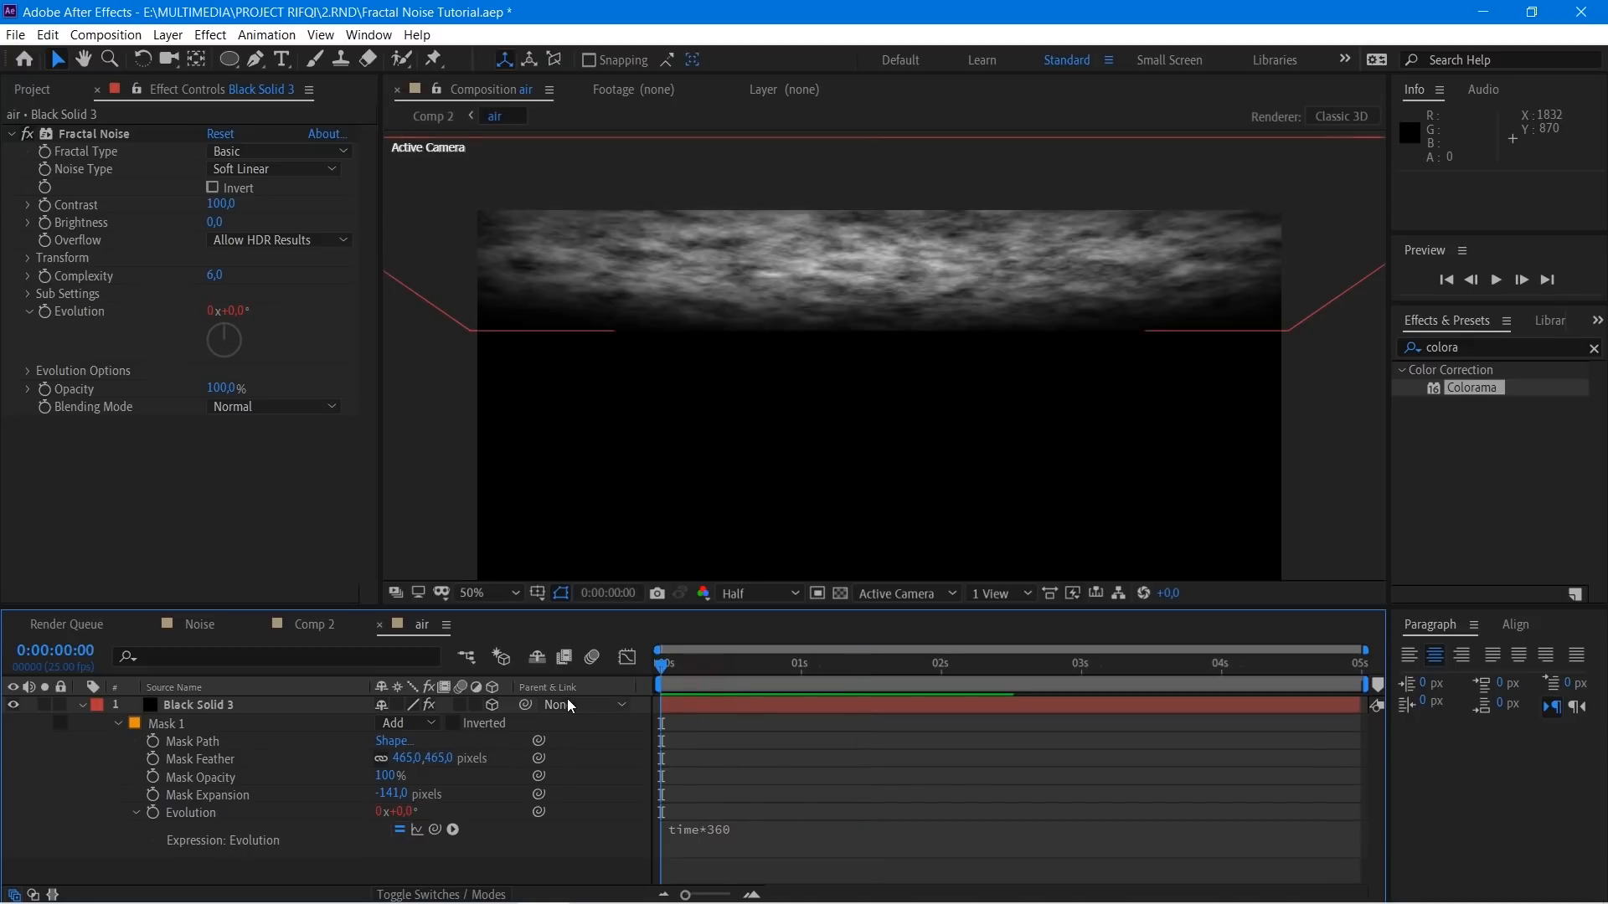
pyautogui.press('space')
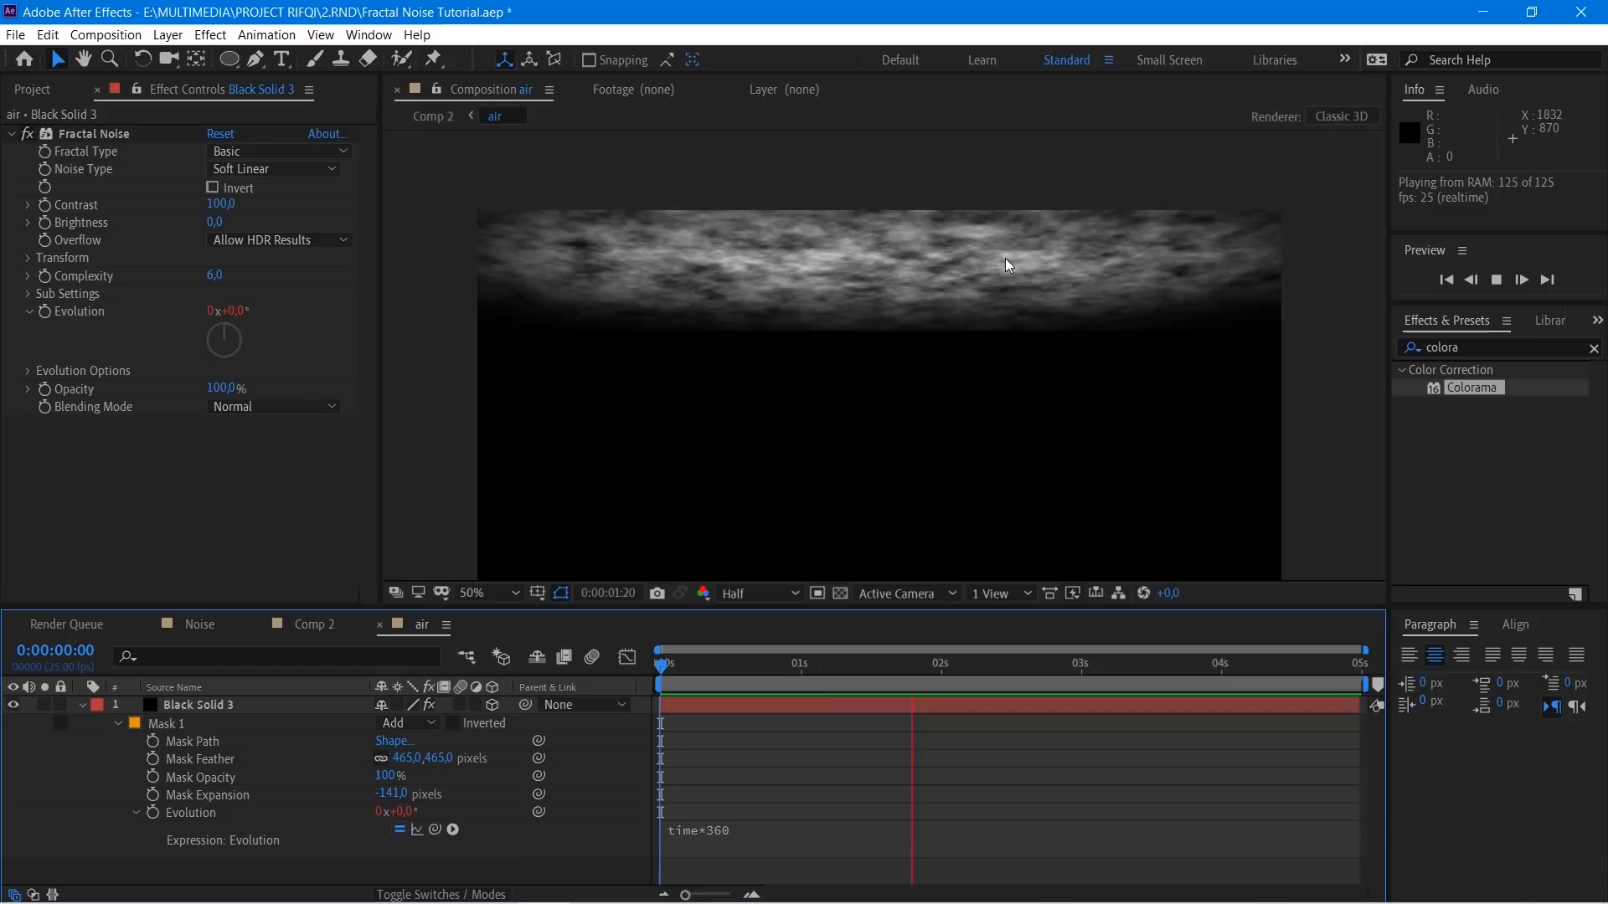
pyautogui.press('space')
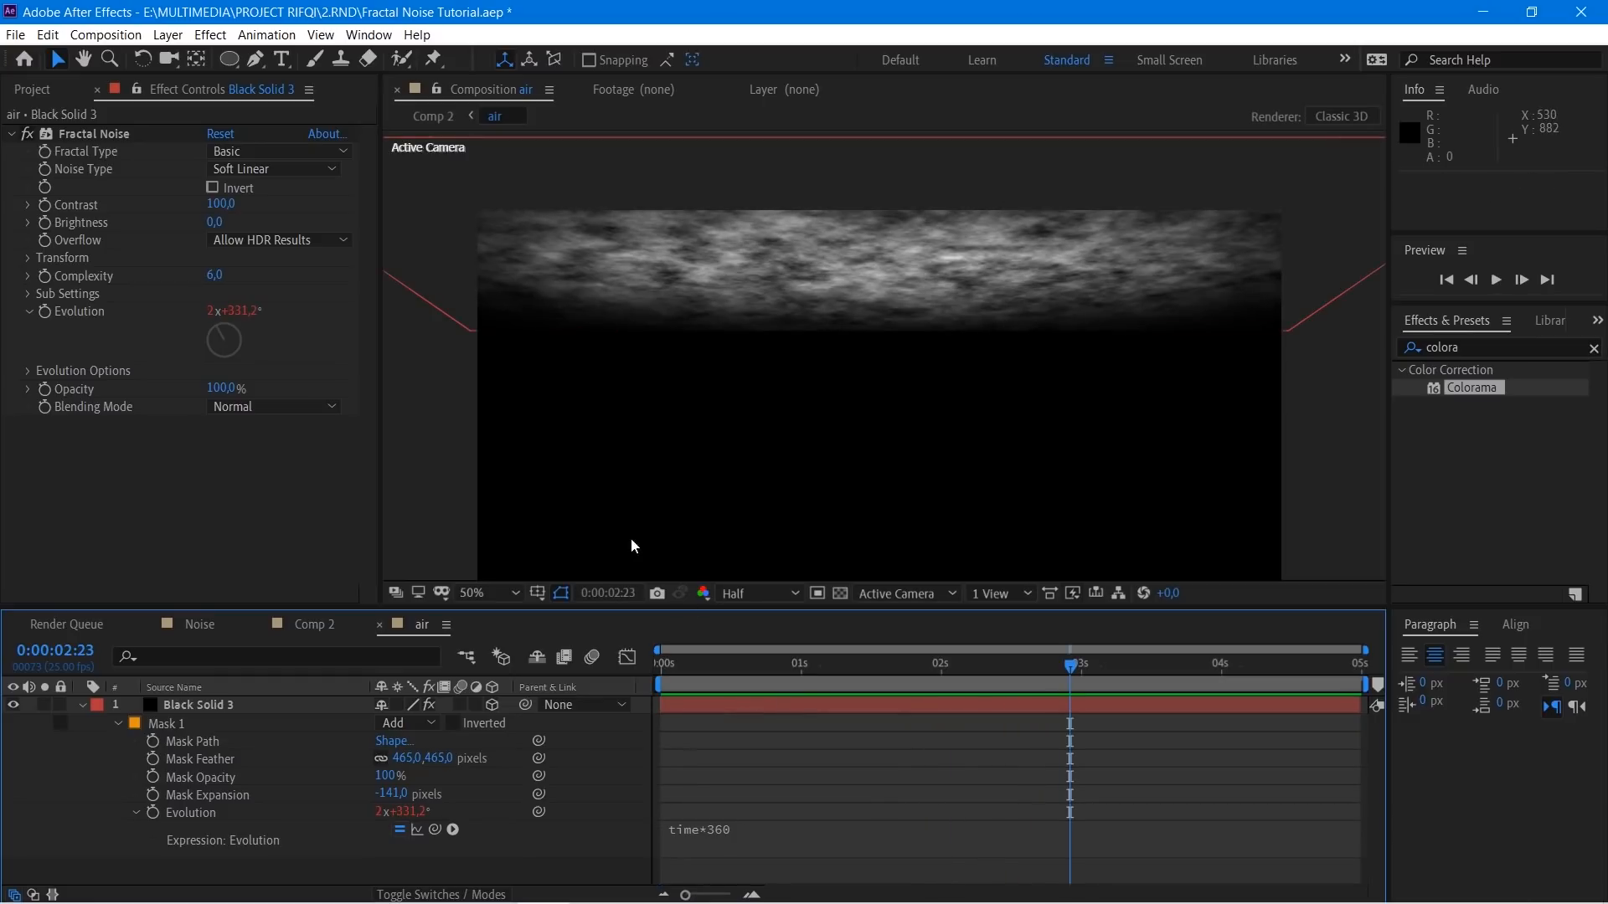
# Step: Return to Comp 2 and play the whole underwater scene from the beginning
pyautogui.press('Tab')
pyautogui.click(850, 744)
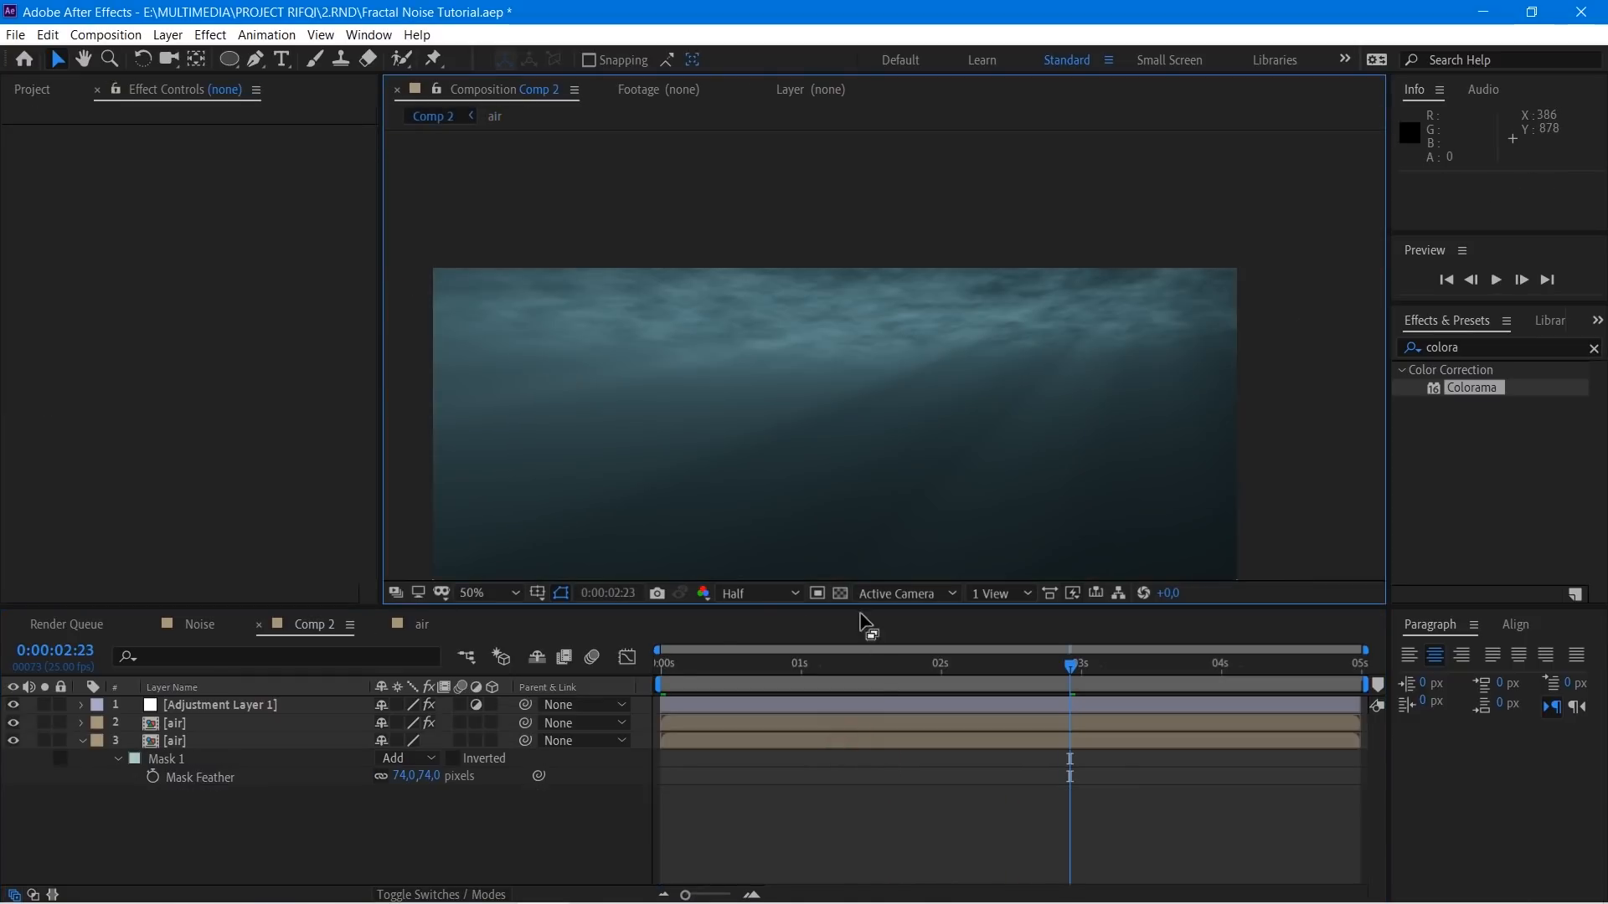
pyautogui.click(667, 662)
pyautogui.press('space')
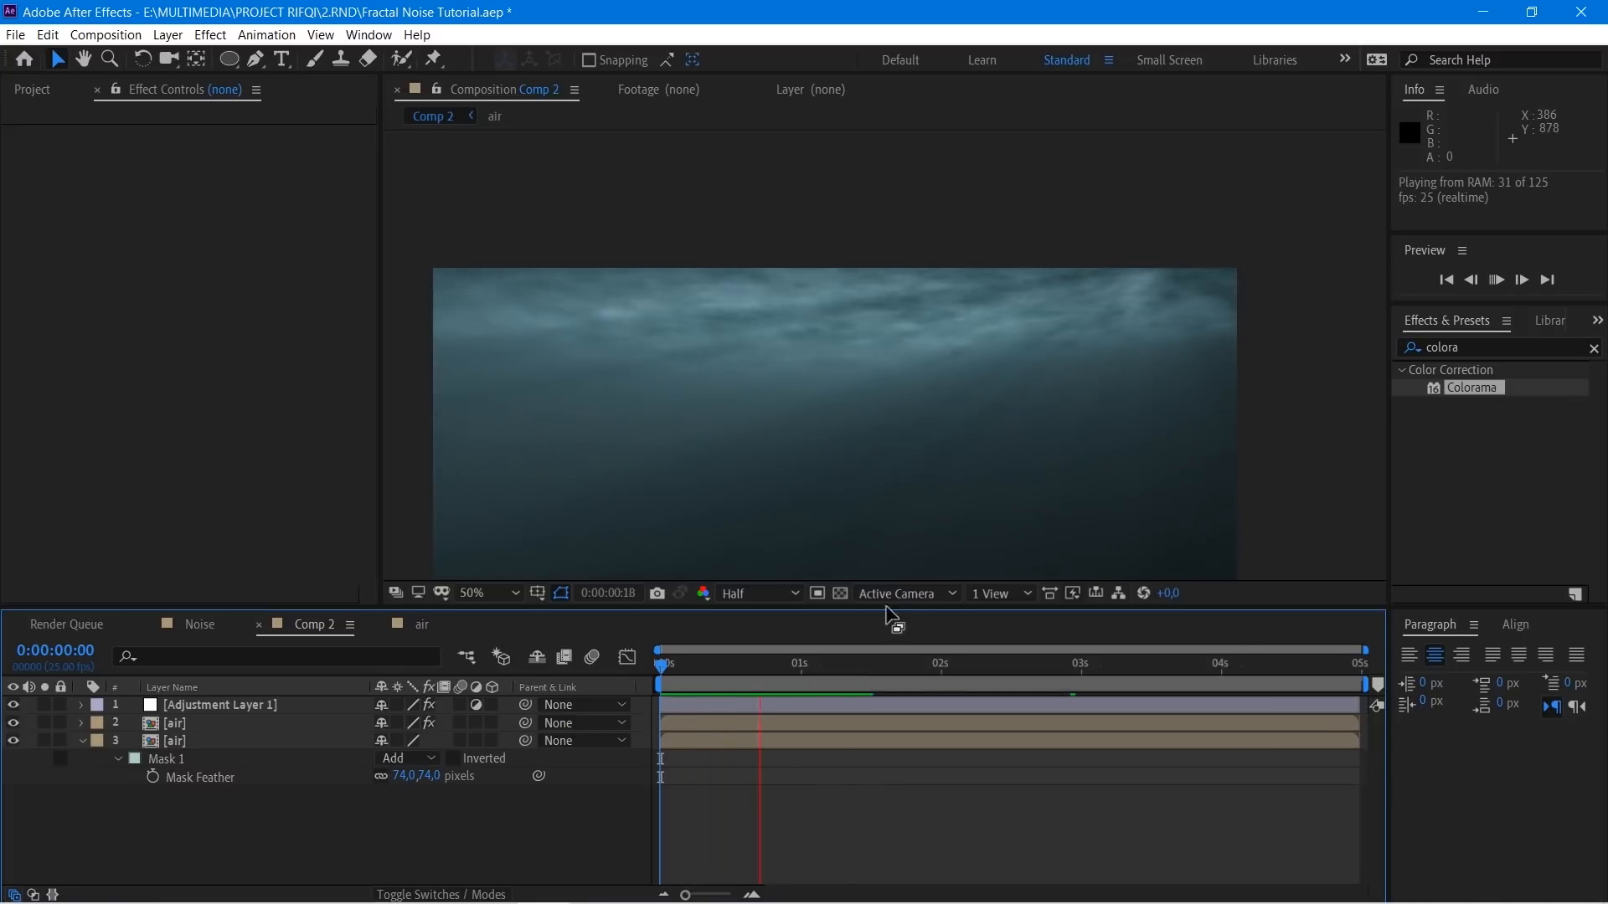
pyautogui.scroll(-2, 871, 423)
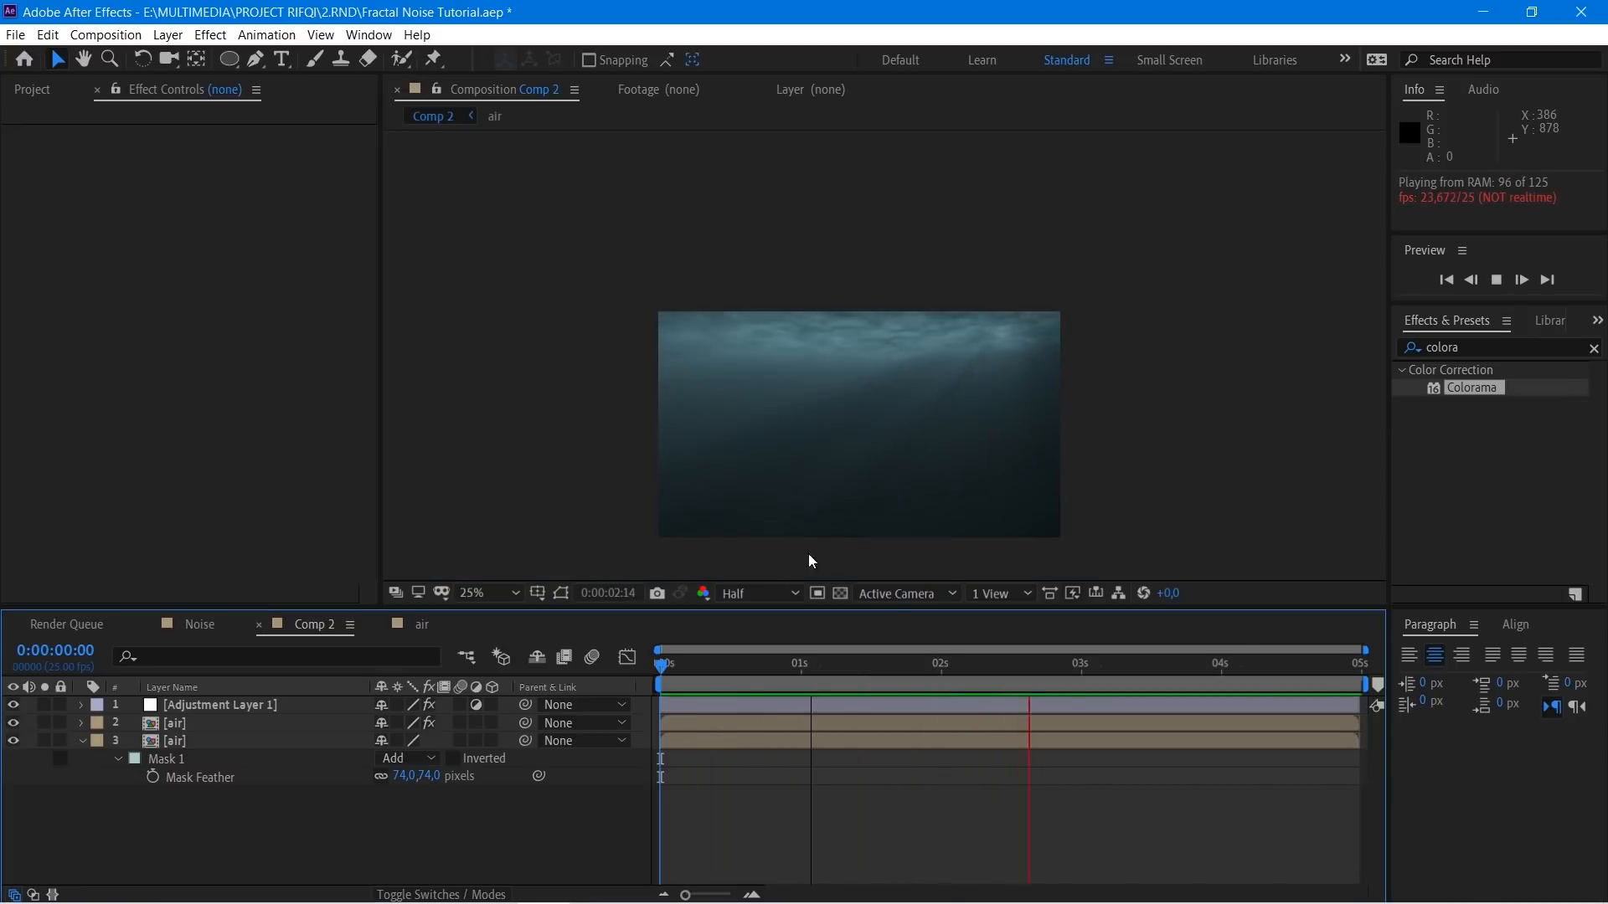
pyautogui.press('space')
# Step: In the air composition, apply CC Vector Blur to Black Solid 3 and set its Amount to -18
pyautogui.click(423, 627)
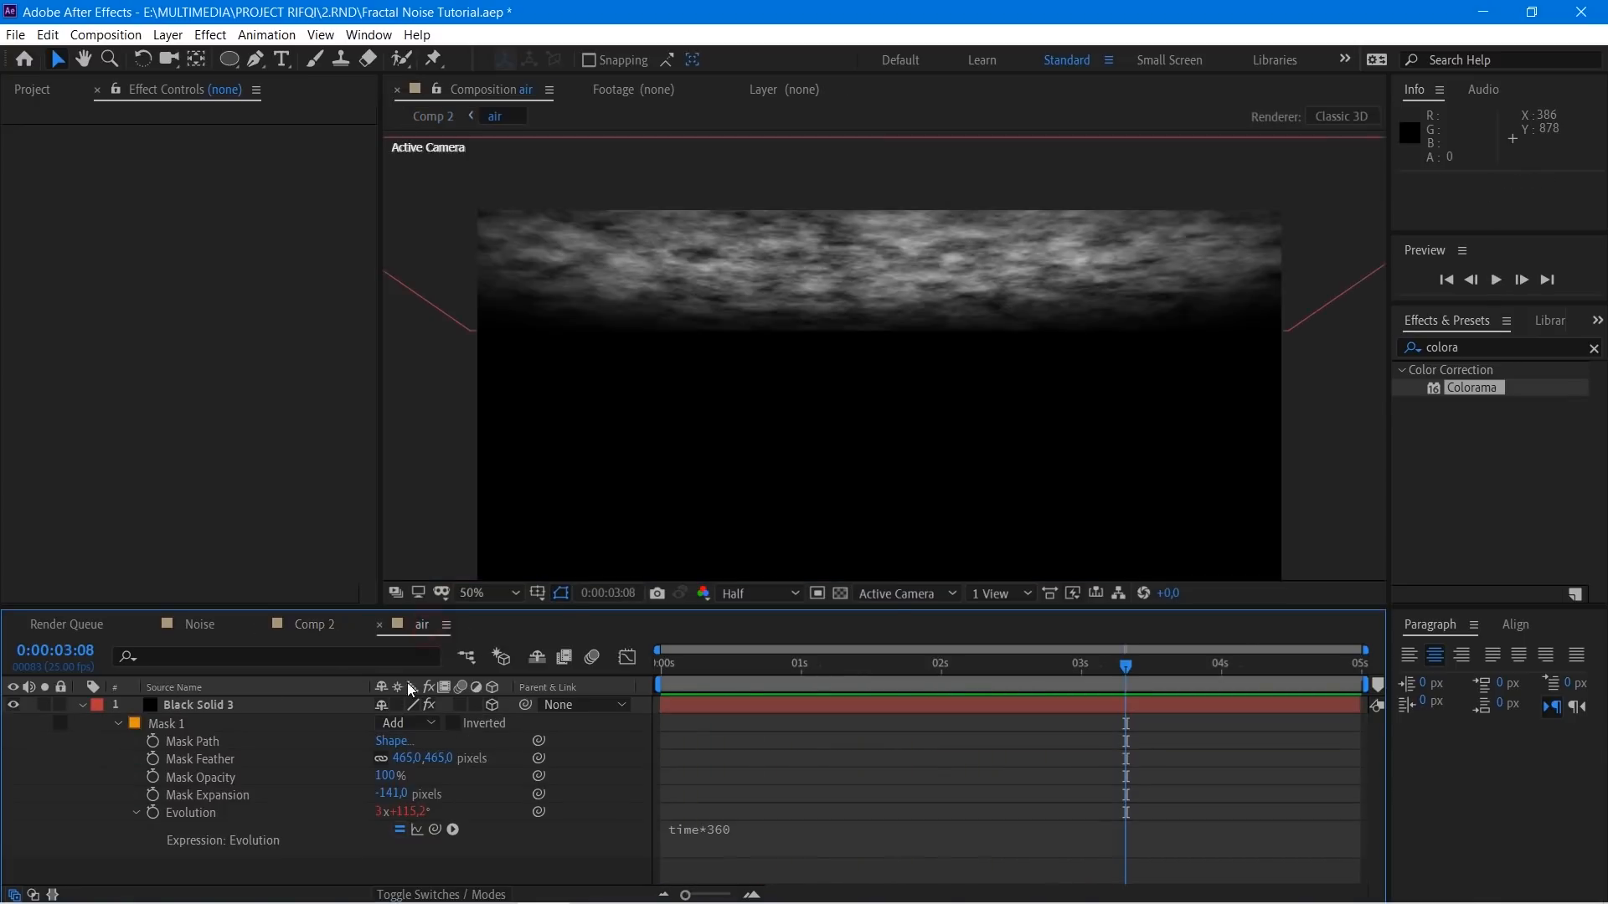
pyautogui.click(240, 703)
pyautogui.hotkey('ctrl', 'space')
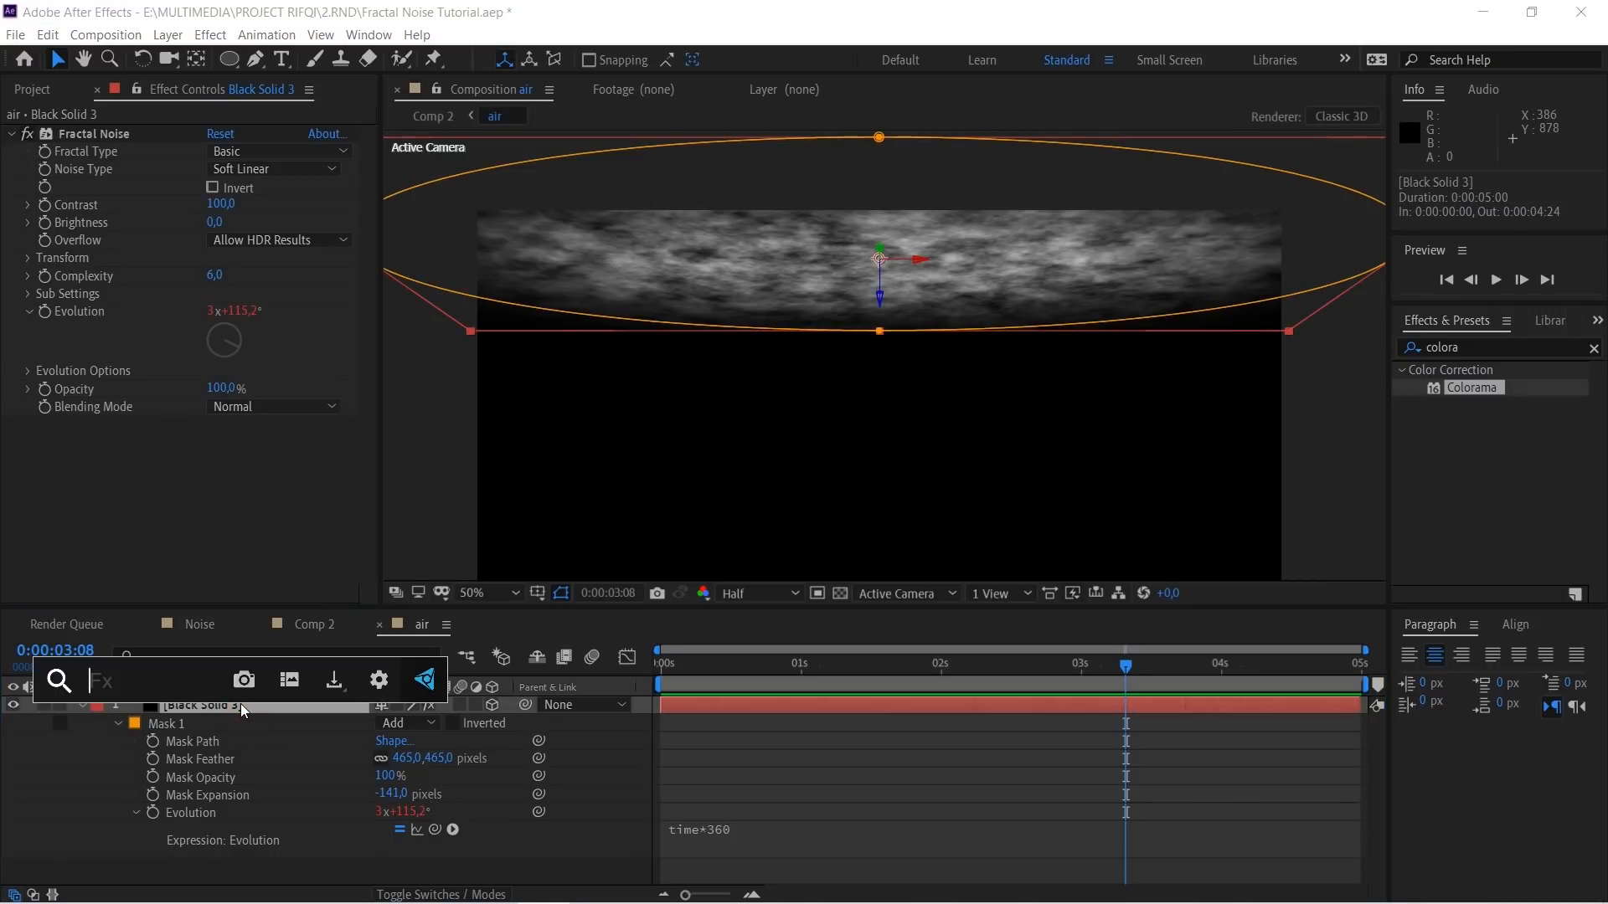
pyautogui.write('vec')
pyautogui.press('Return')
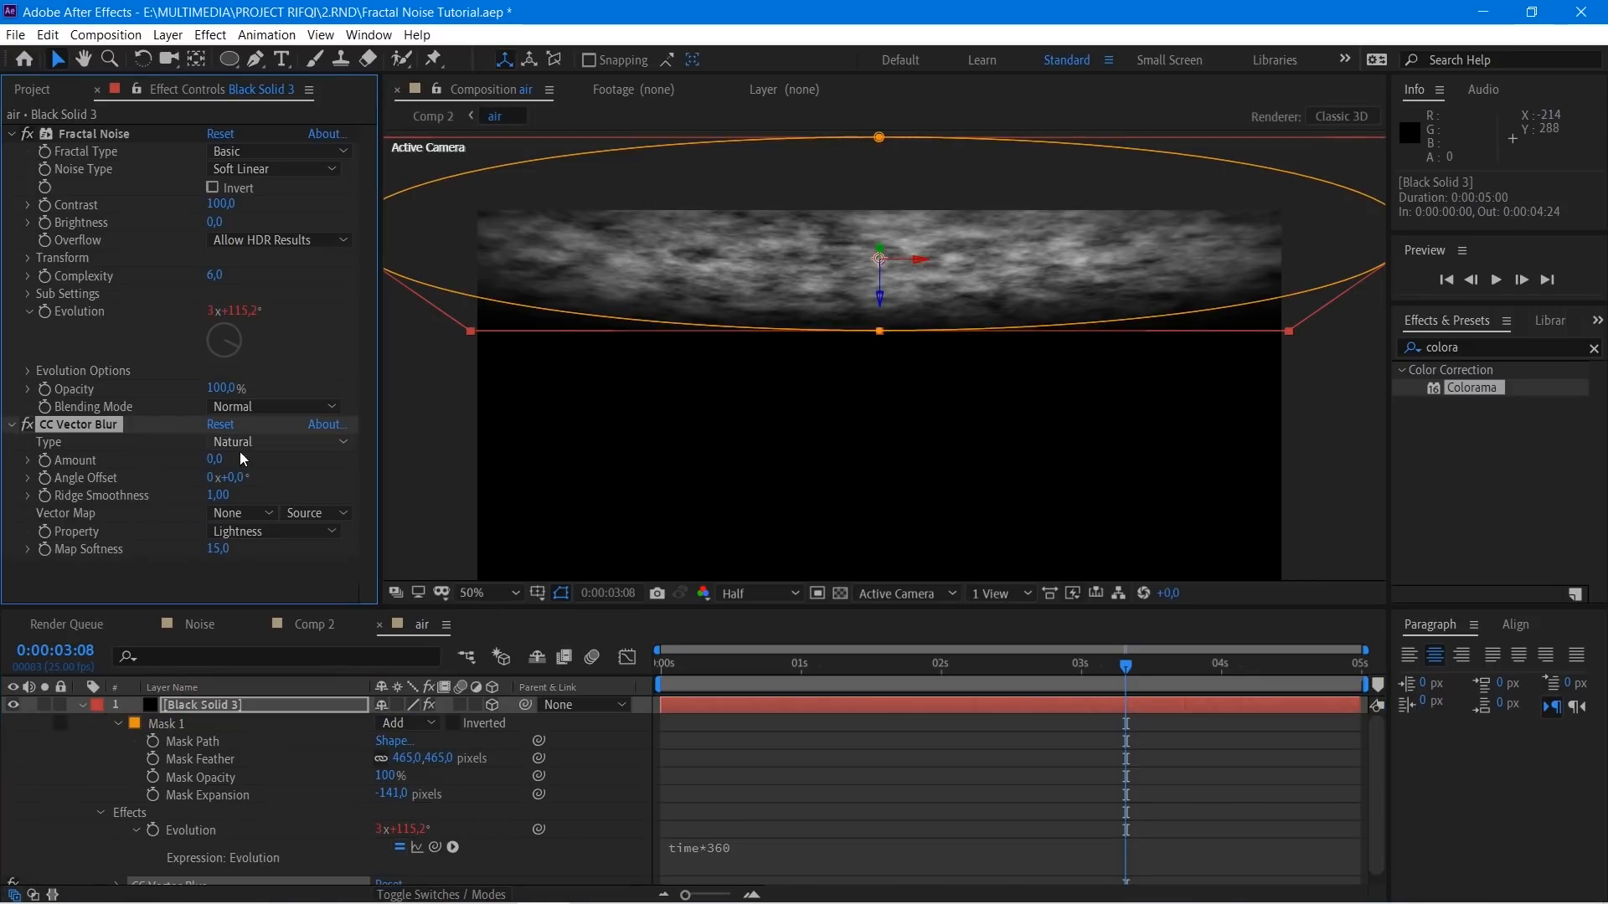
pyautogui.moveTo(215, 460); pyautogui.dragTo(177, 463)
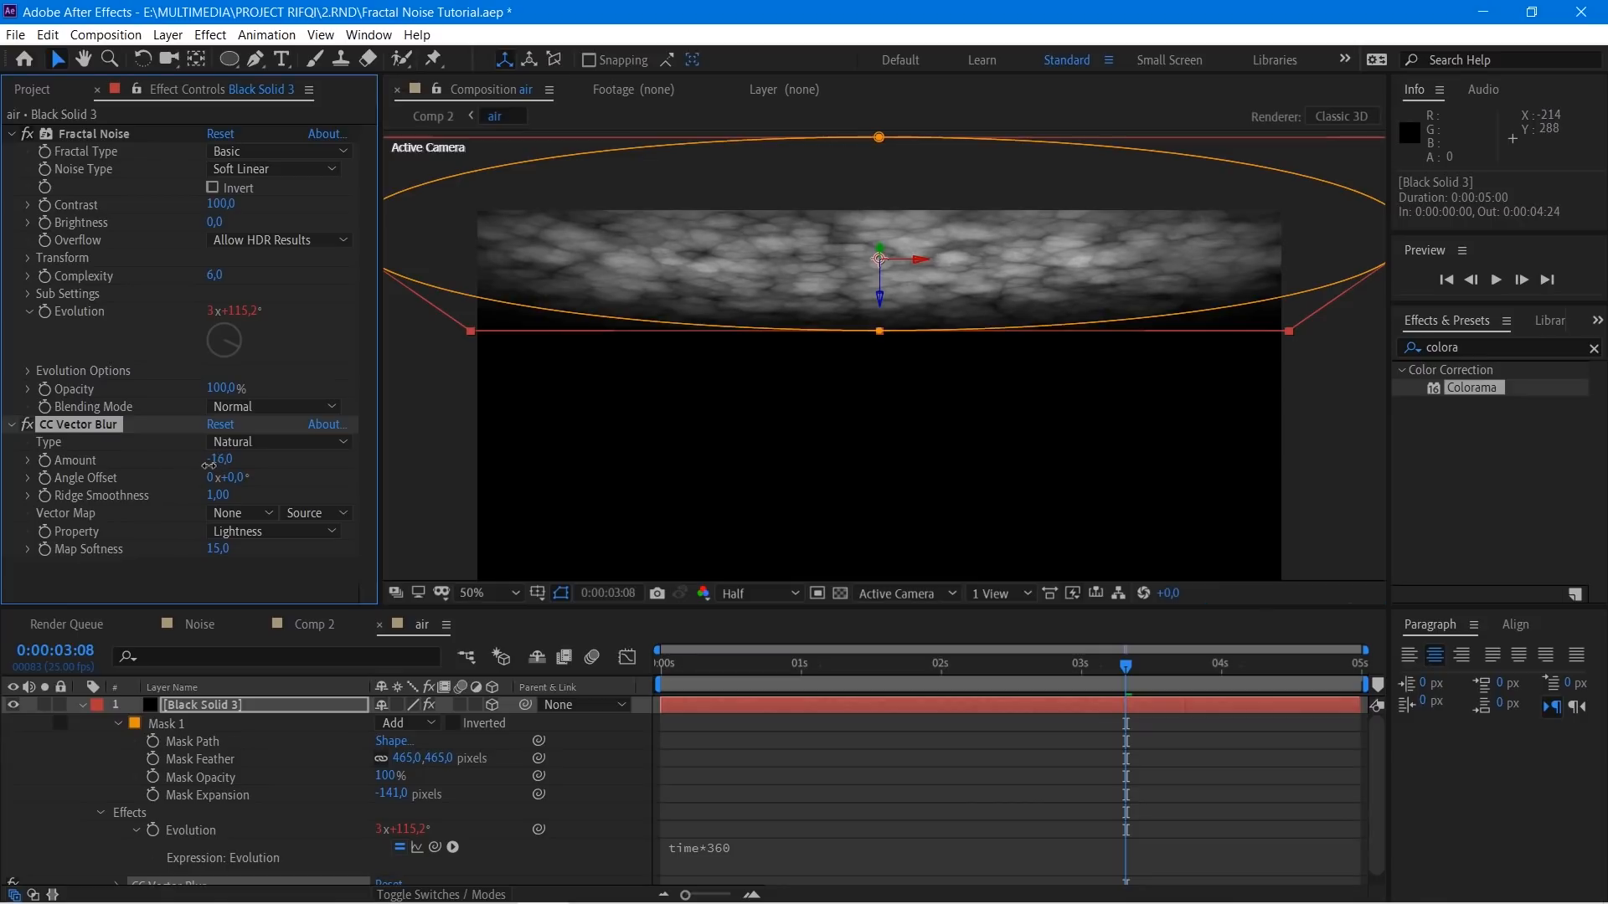
pyautogui.scroll(2, 884, 243)
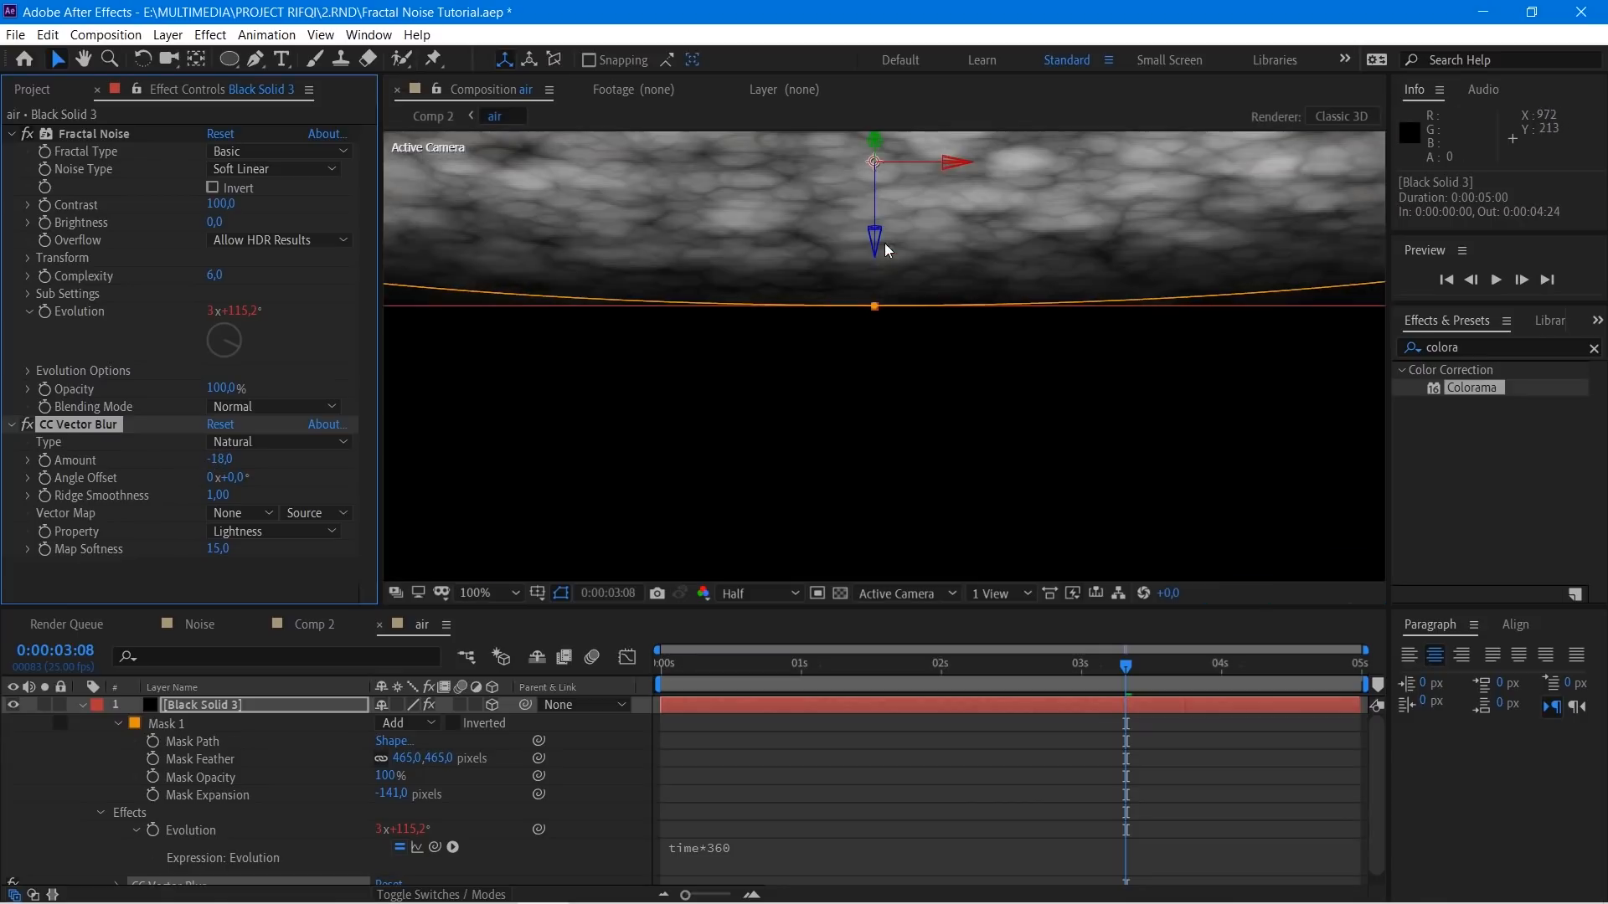
# Step: Return to Comp 2 and play the underwater scene with the vector-blurred water surface
pyautogui.press('Tab')
pyautogui.click(808, 787)
pyautogui.press('space')
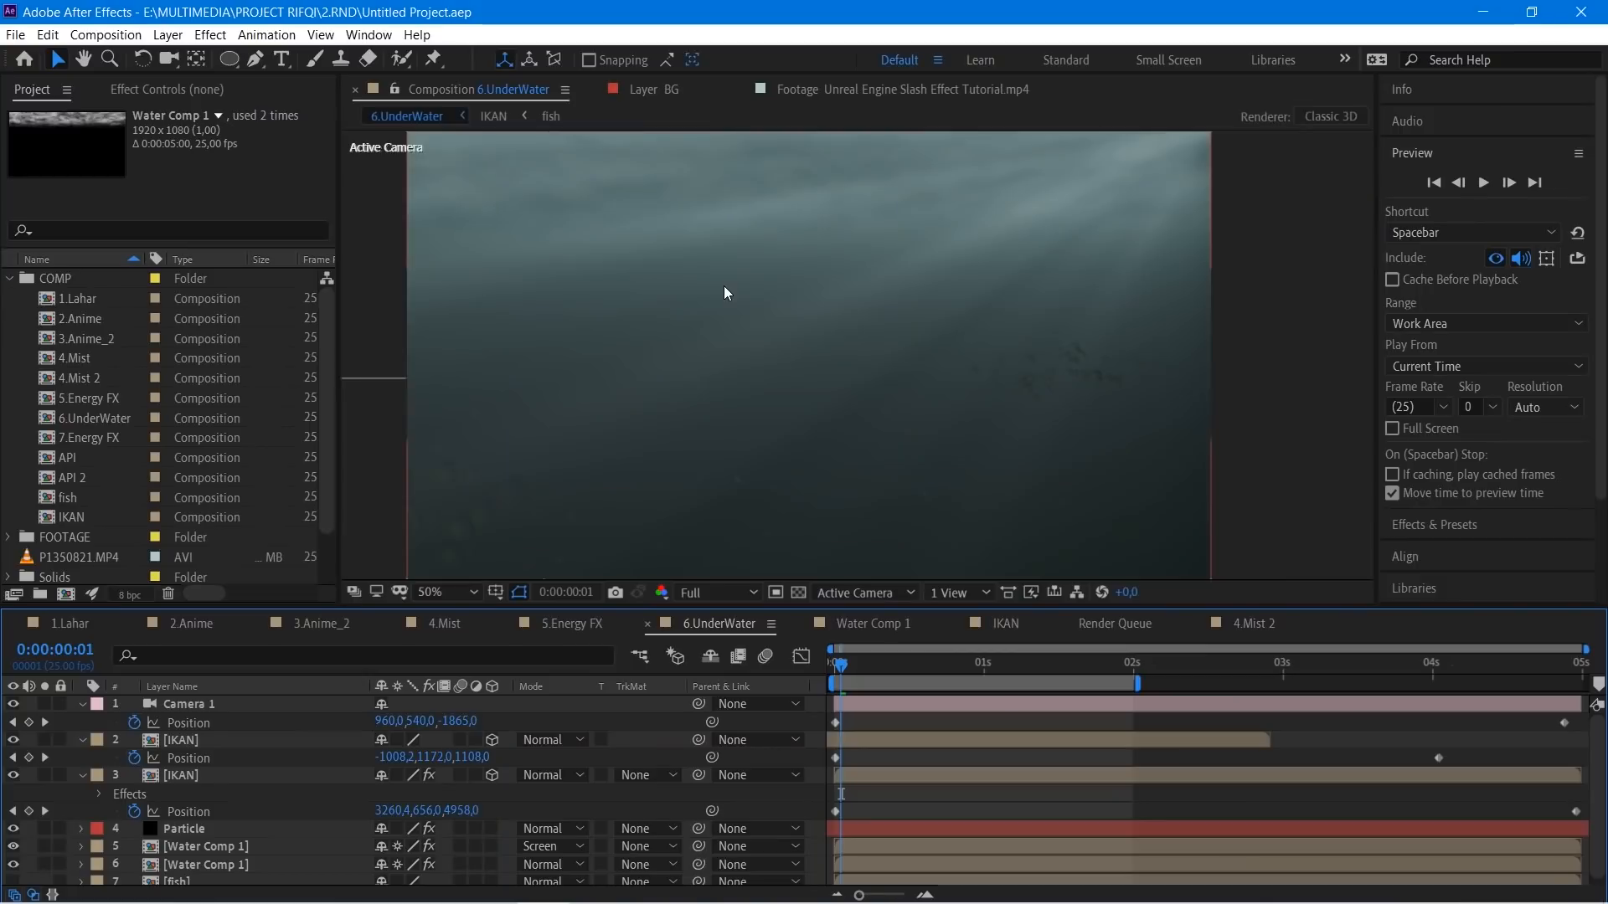
# Step: Play the 6.UnderWater composition of the finished project from its first frame, then stop playback
pyautogui.moveTo(841, 668); pyautogui.dragTo(809, 662)
pyautogui.press('space')
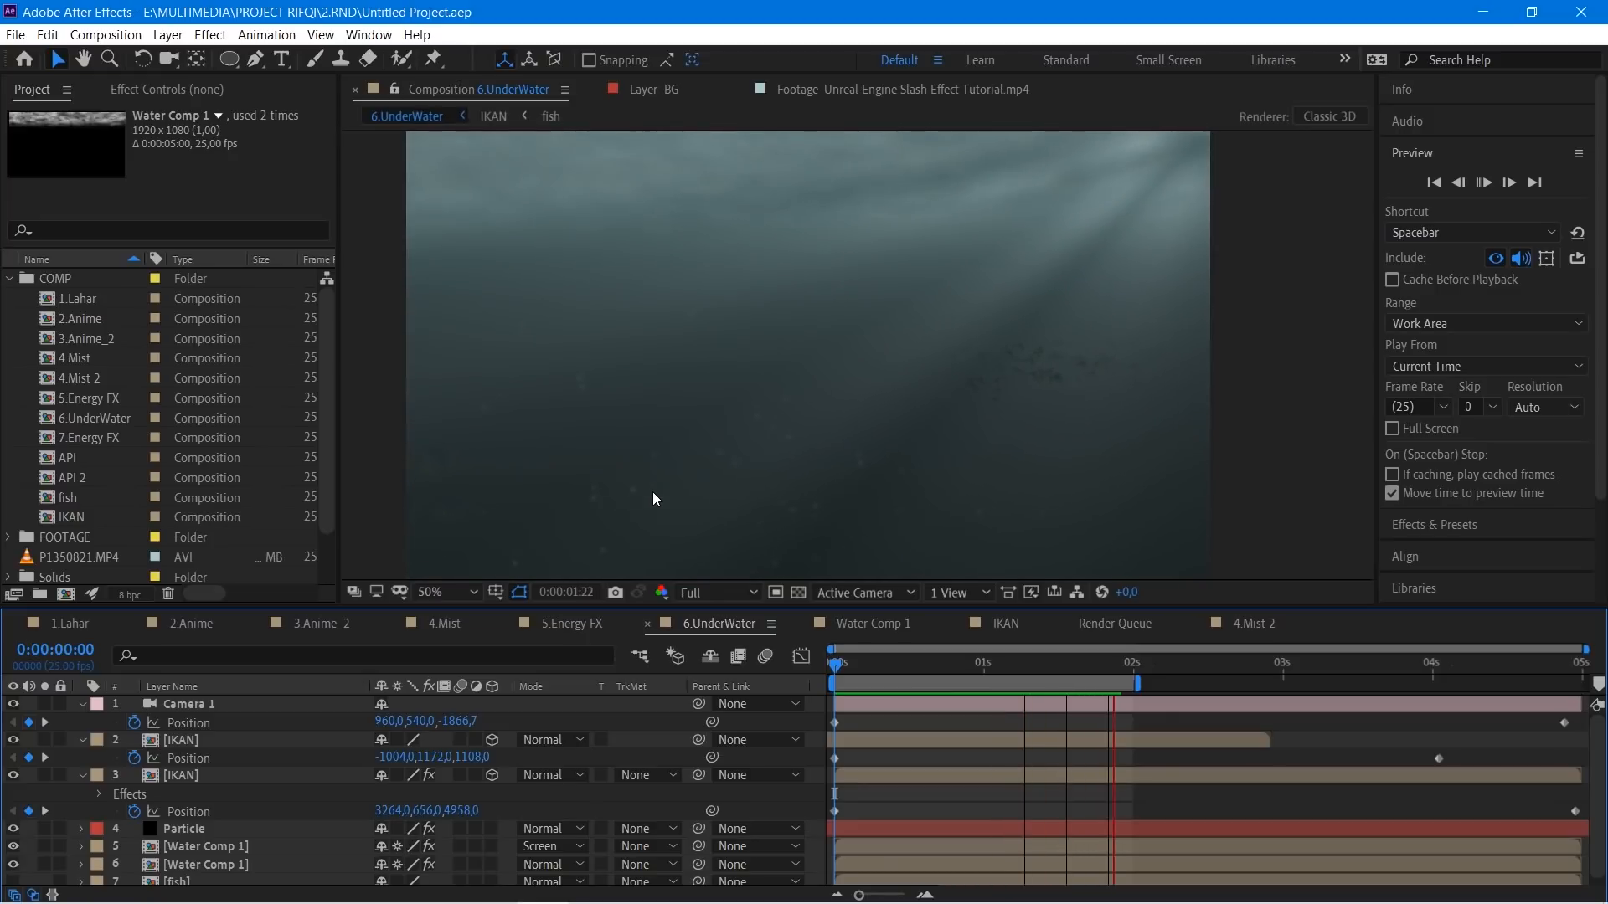
pyautogui.press('space')
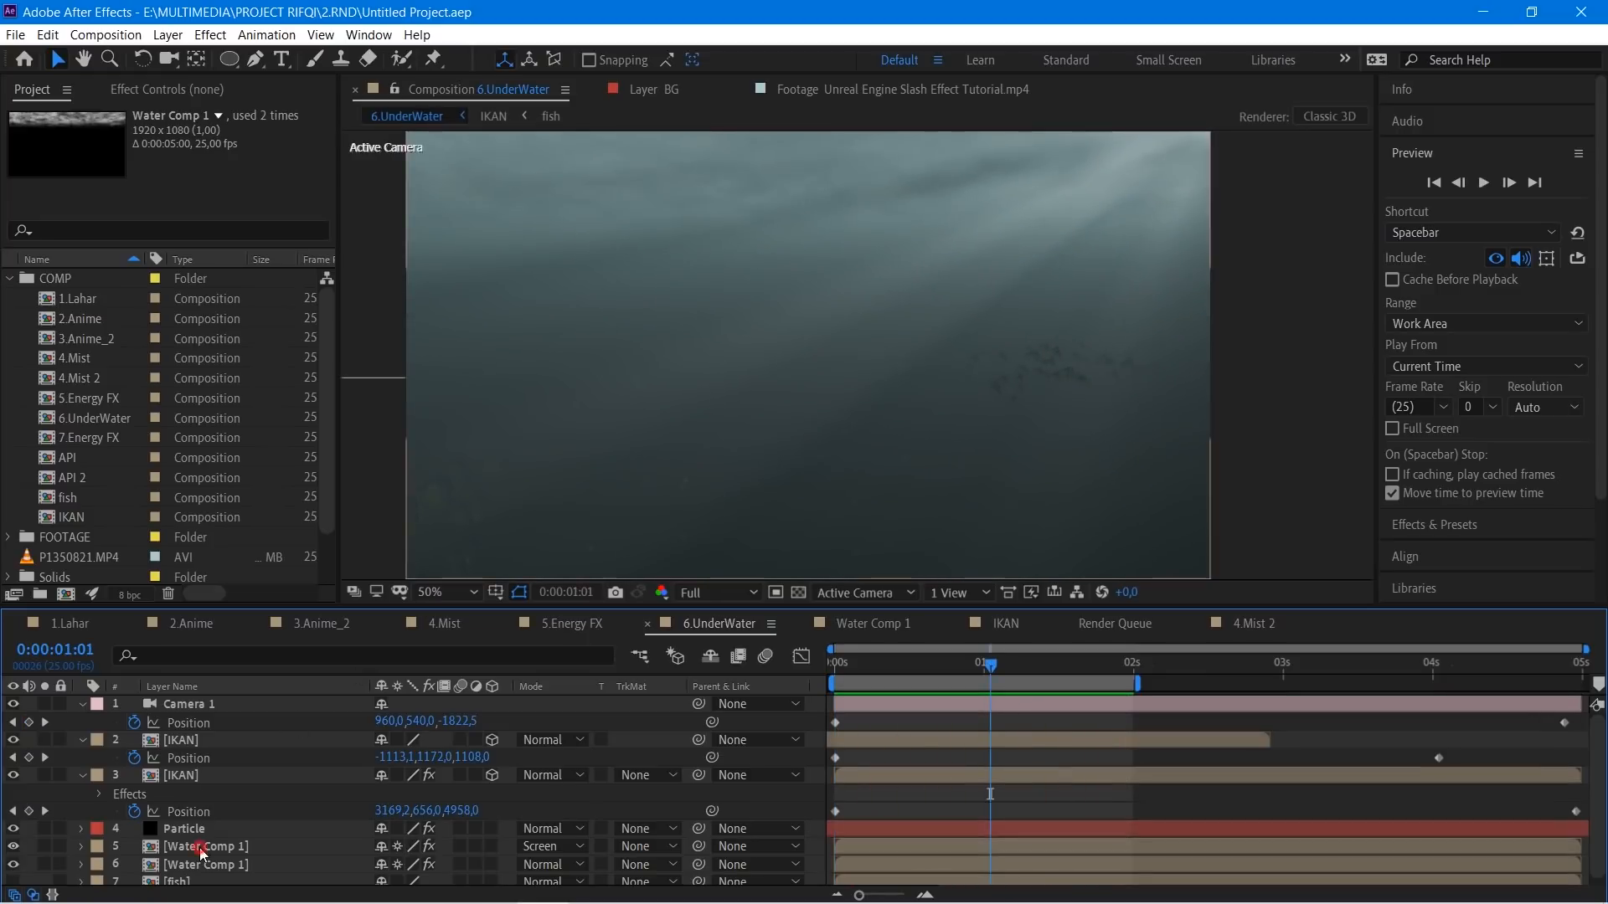
# Step: Show the Particle layer's CC Particle World settings and preview the floating particles up close from the start
pyautogui.click(202, 852)
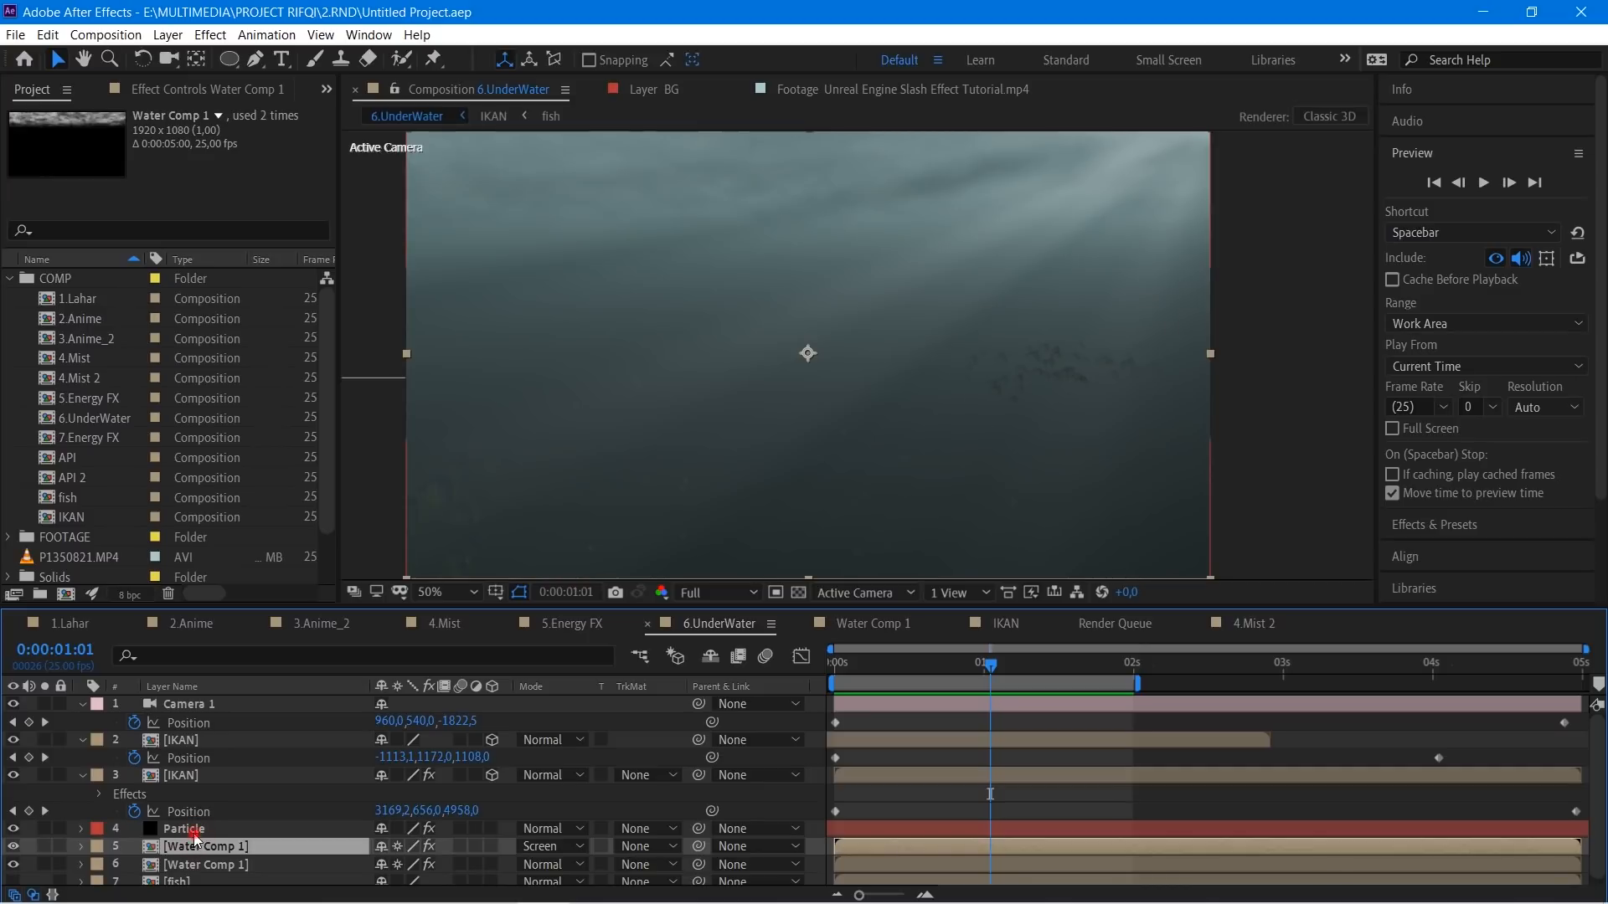
pyautogui.click(194, 830)
pyautogui.click(220, 90)
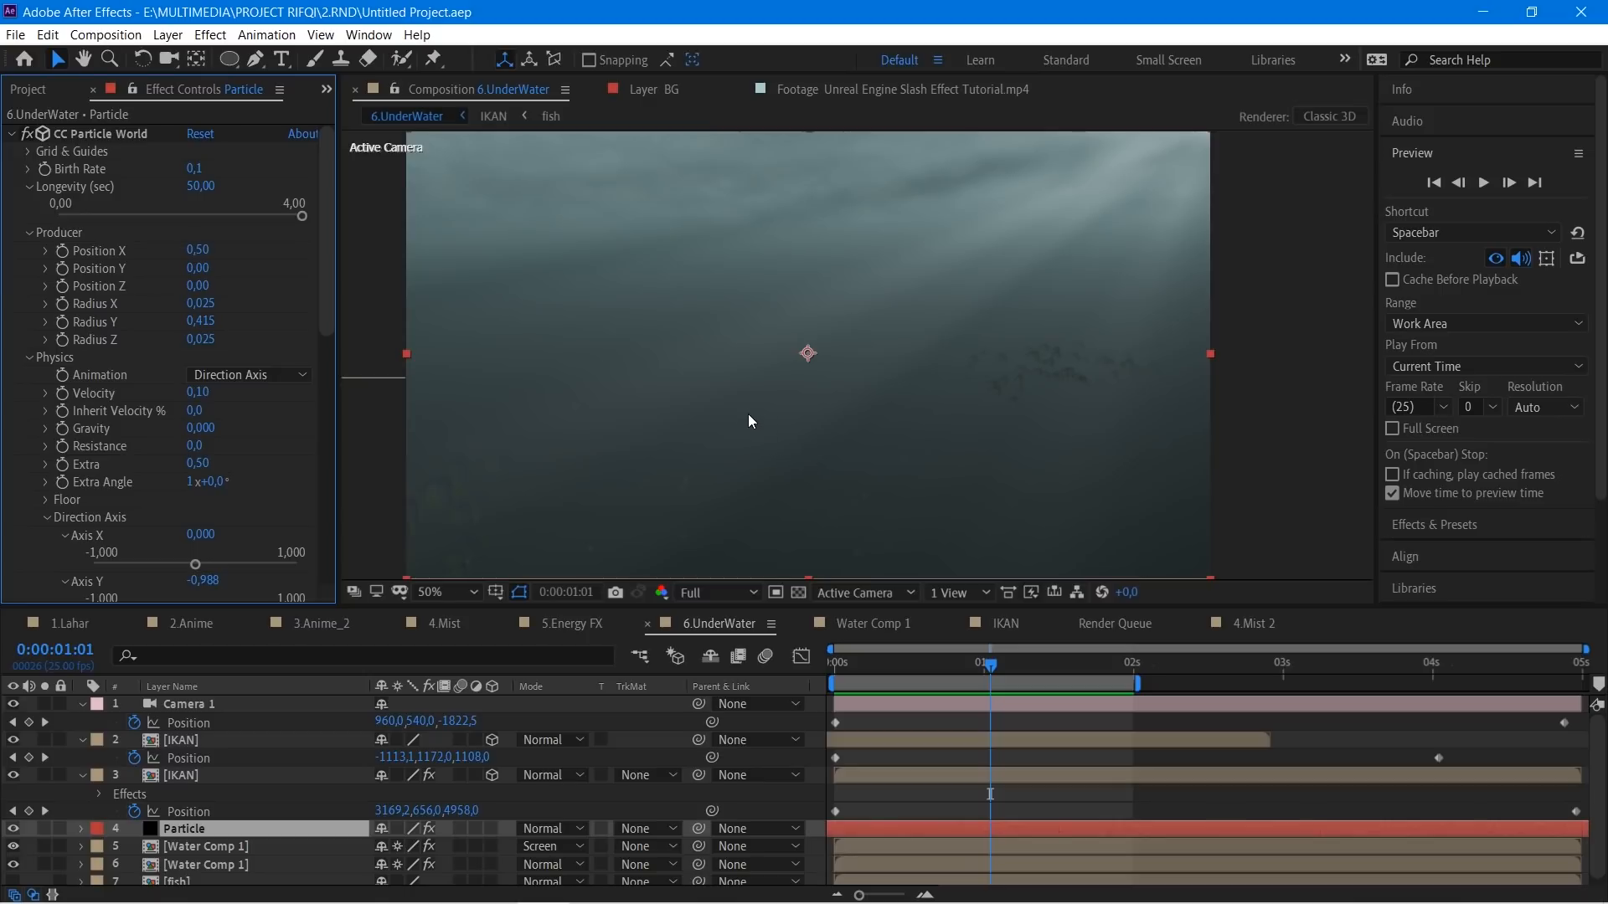
pyautogui.scroll(2, 732, 415)
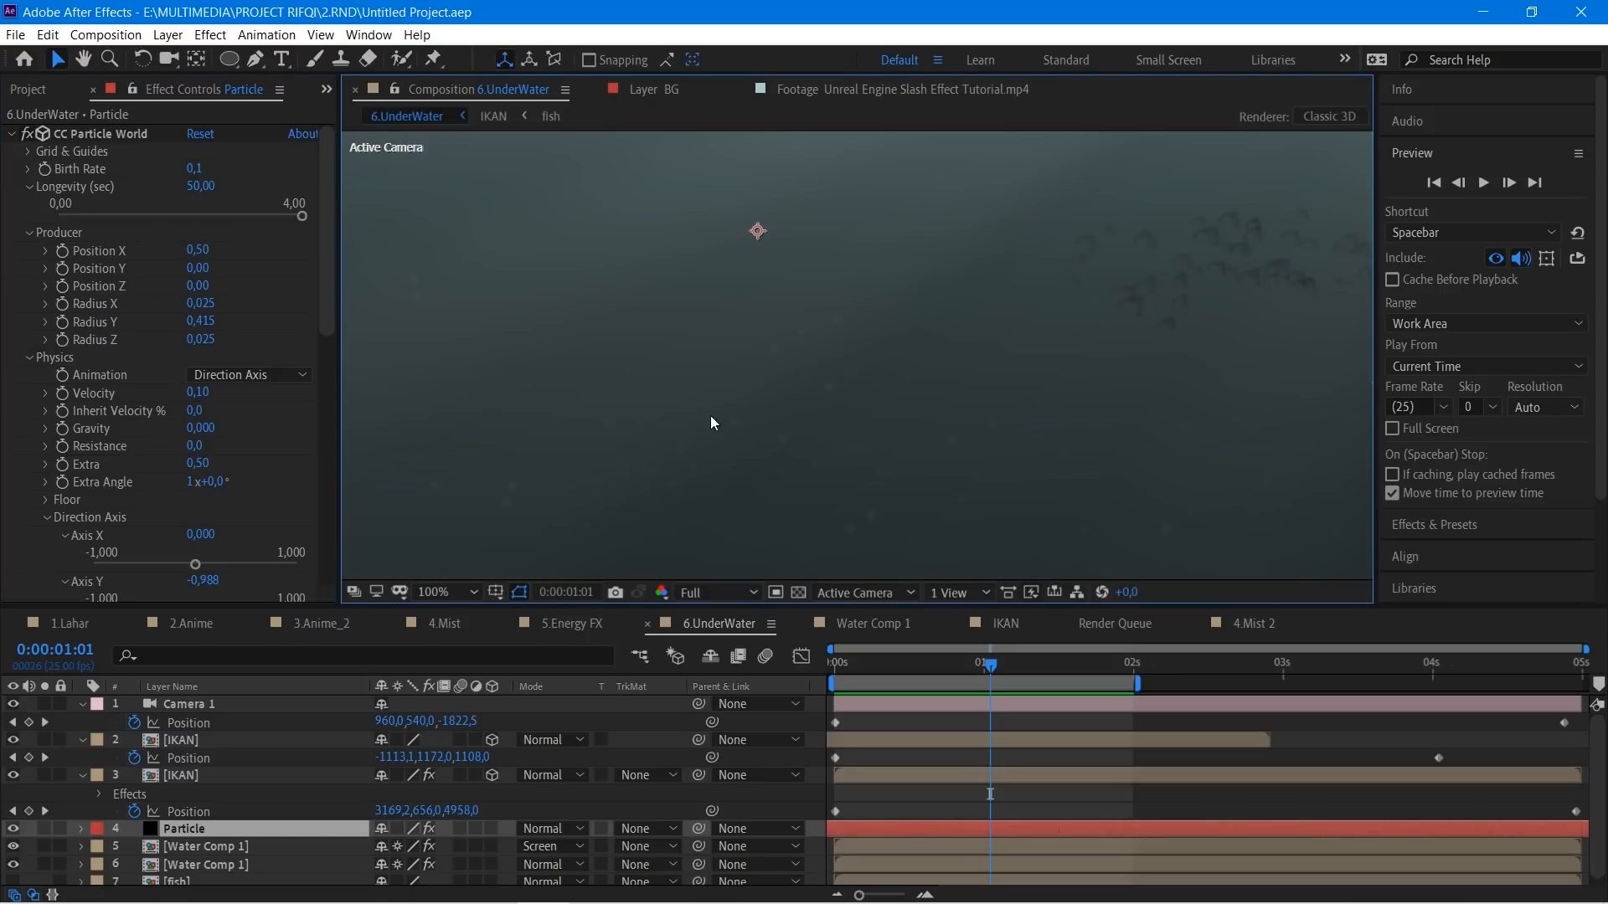
pyautogui.moveTo(857, 667); pyautogui.dragTo(807, 648)
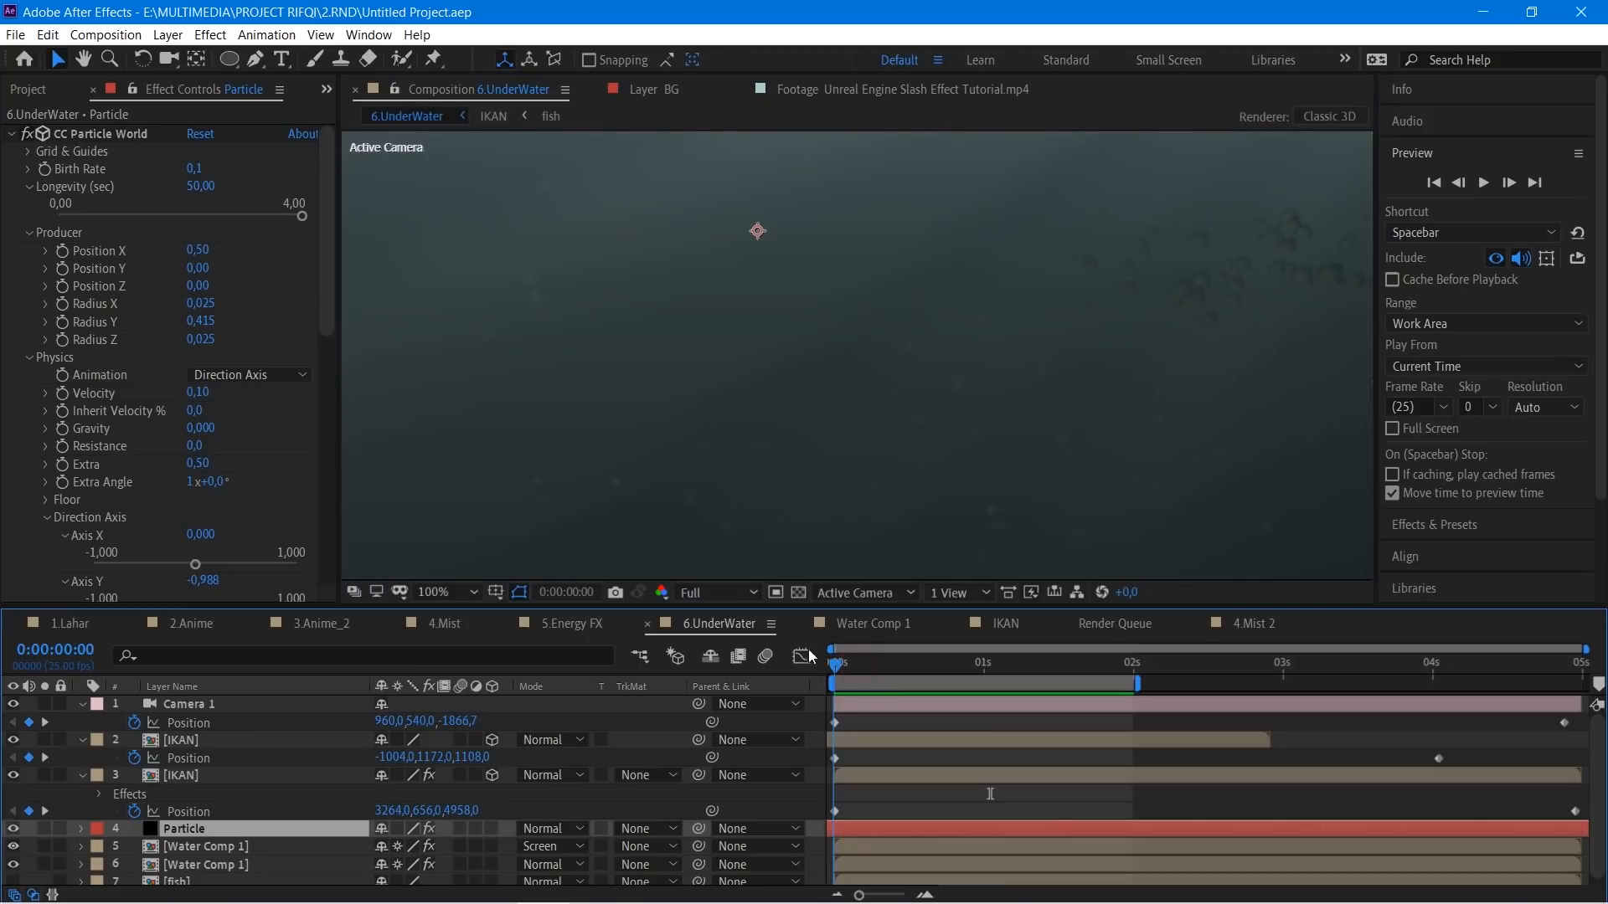
pyautogui.press('space')
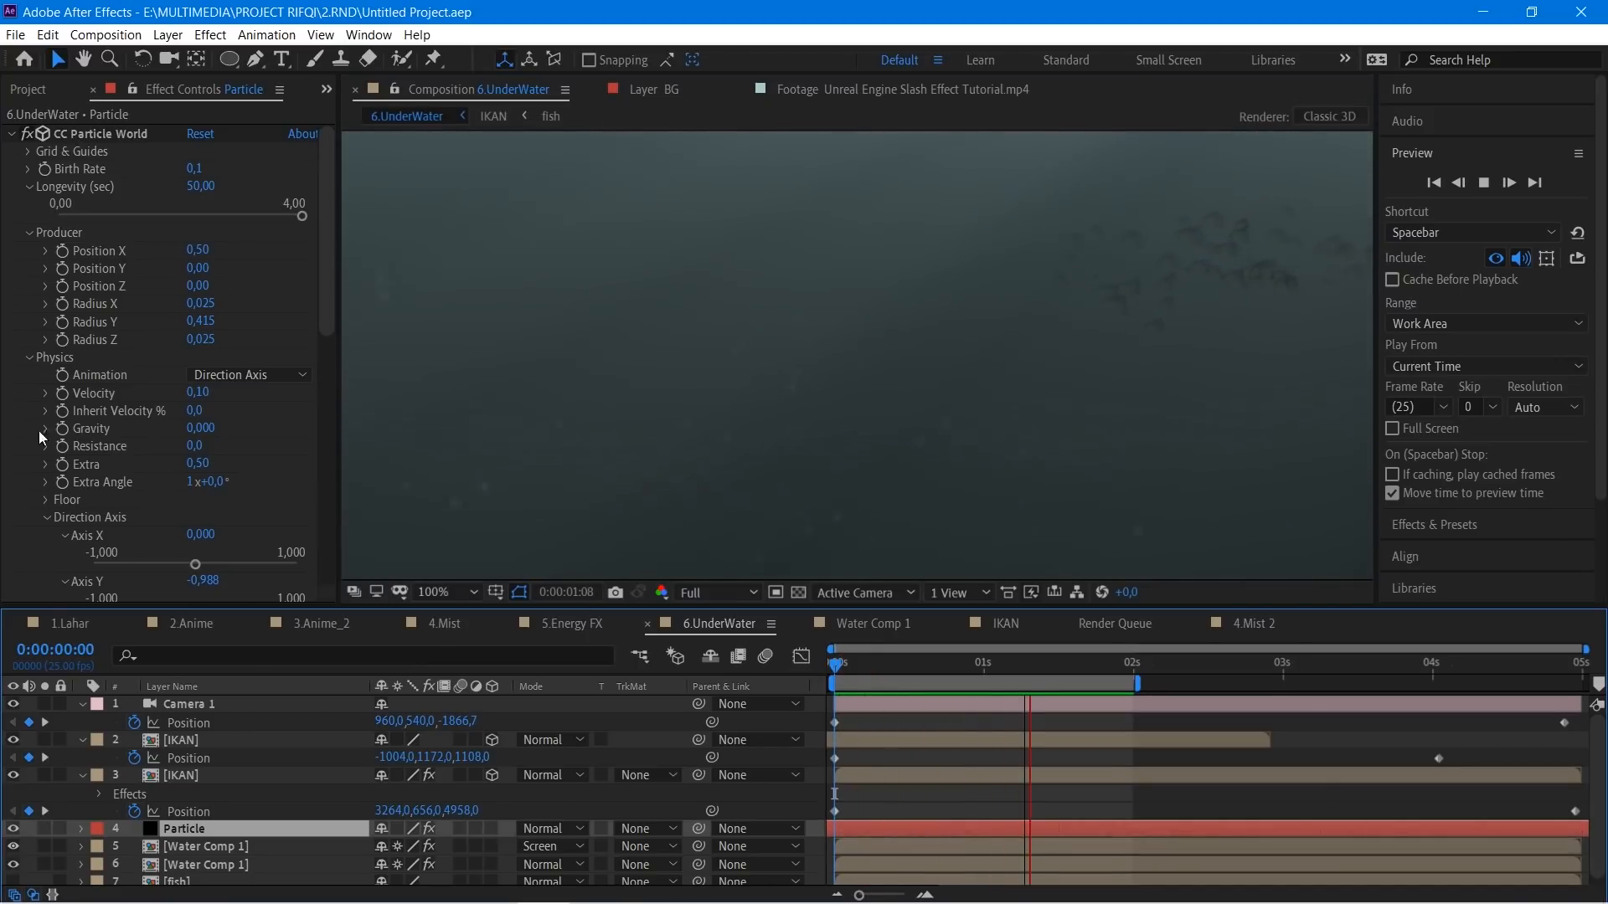
pyautogui.click(188, 186)
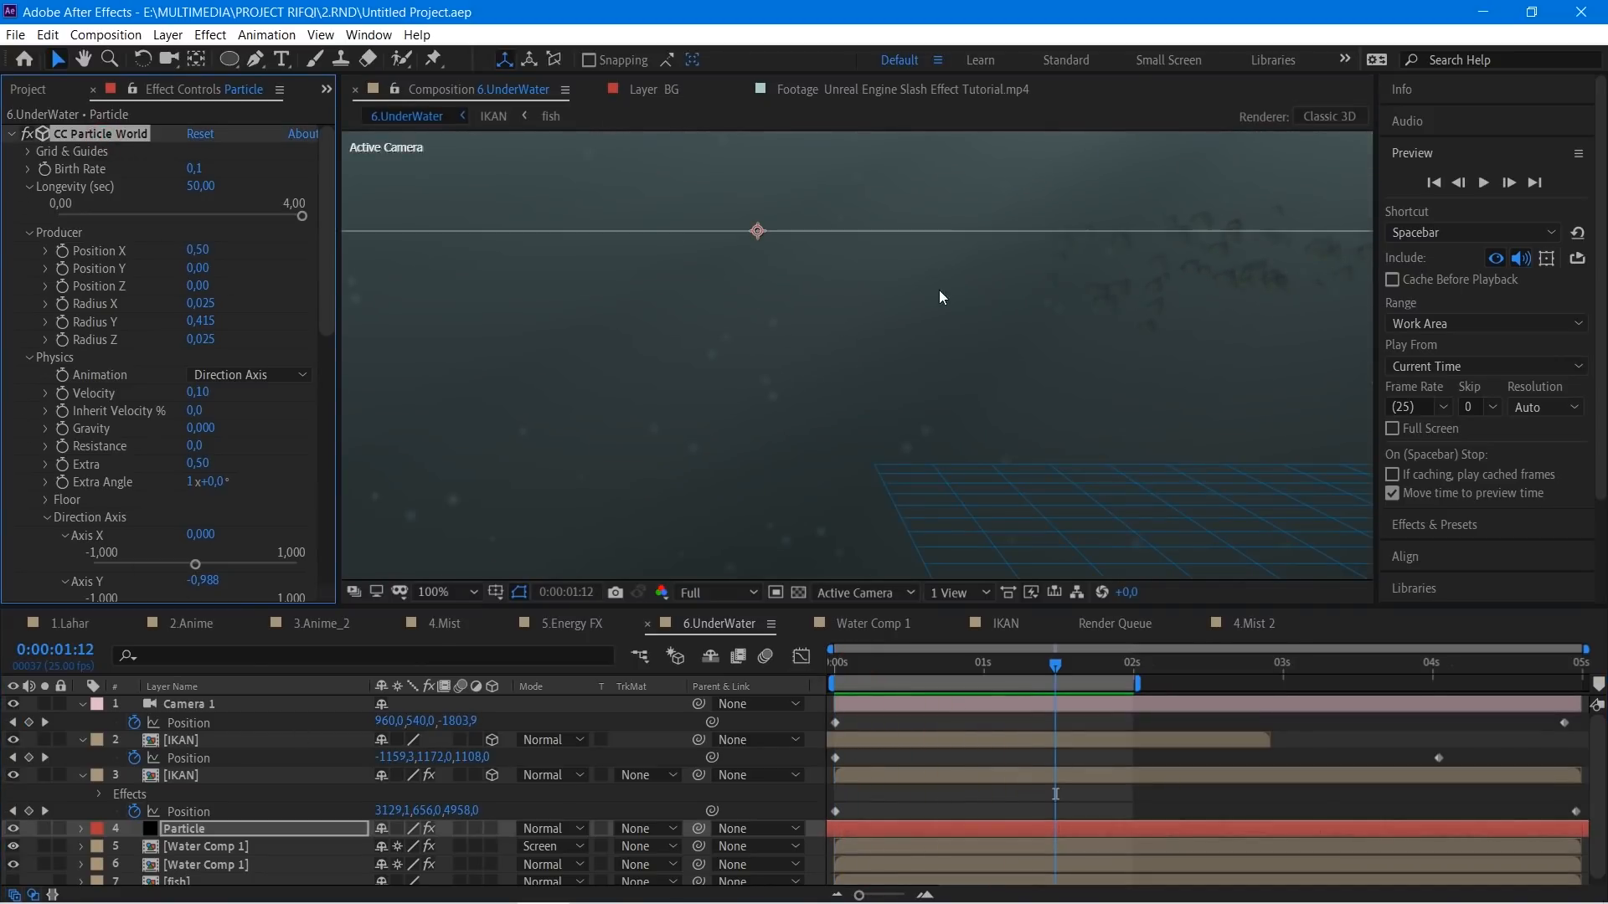
# Step: Look closely at the fish school, open the upper IKAN layer's composition and turn off its transparency grid
pyautogui.scroll(2, 990, 299)
pyautogui.scroll(2, 996, 288)
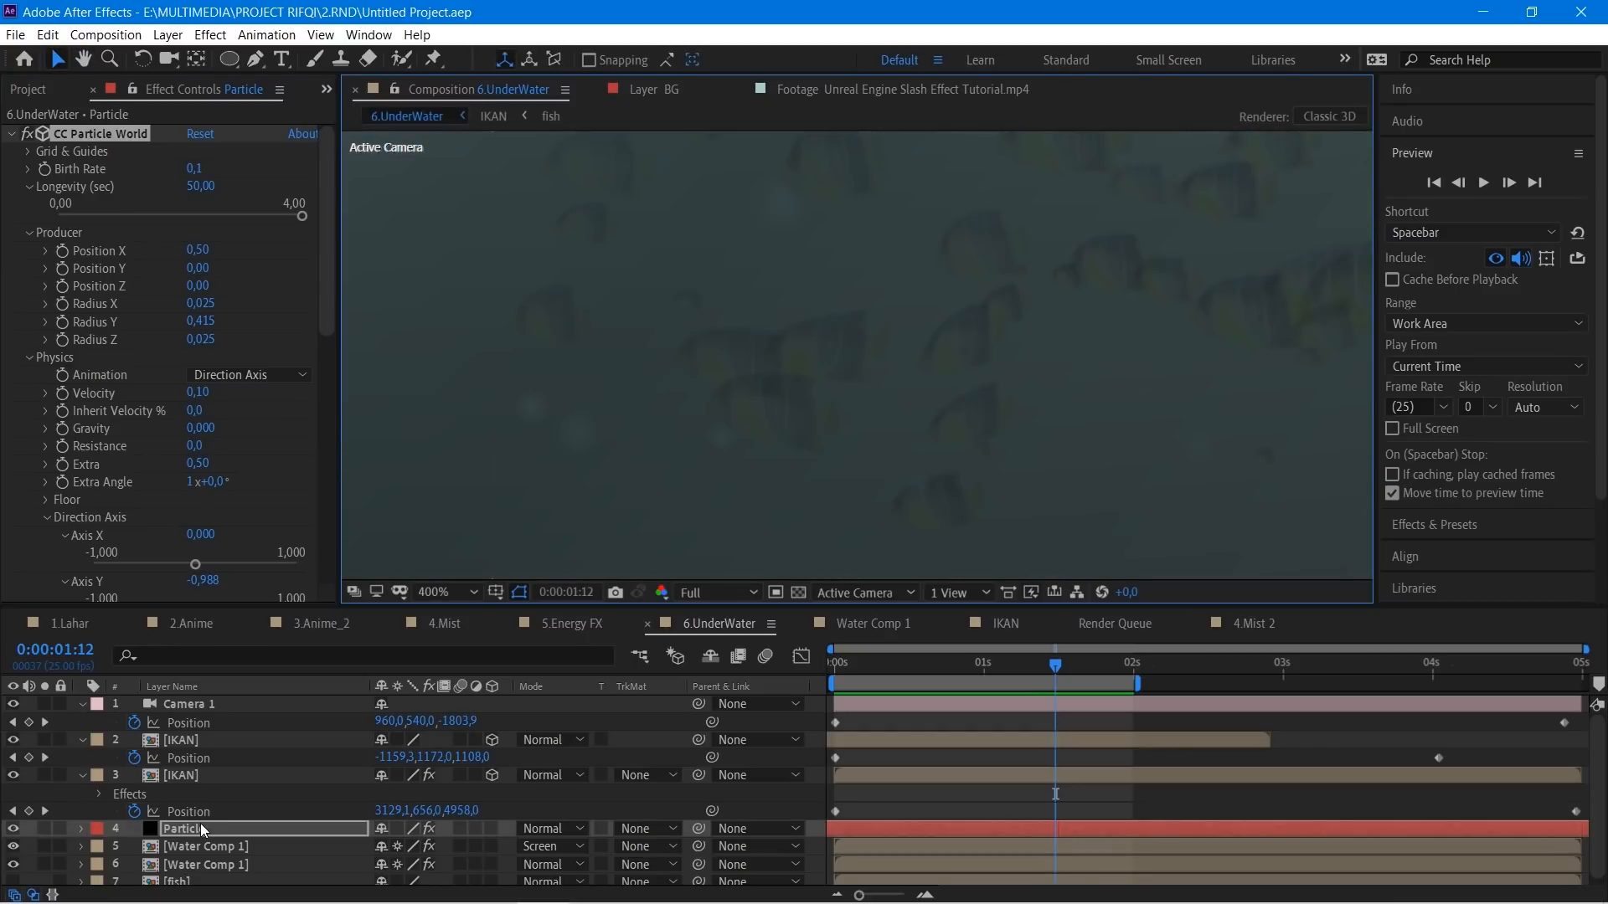
pyautogui.click(191, 740)
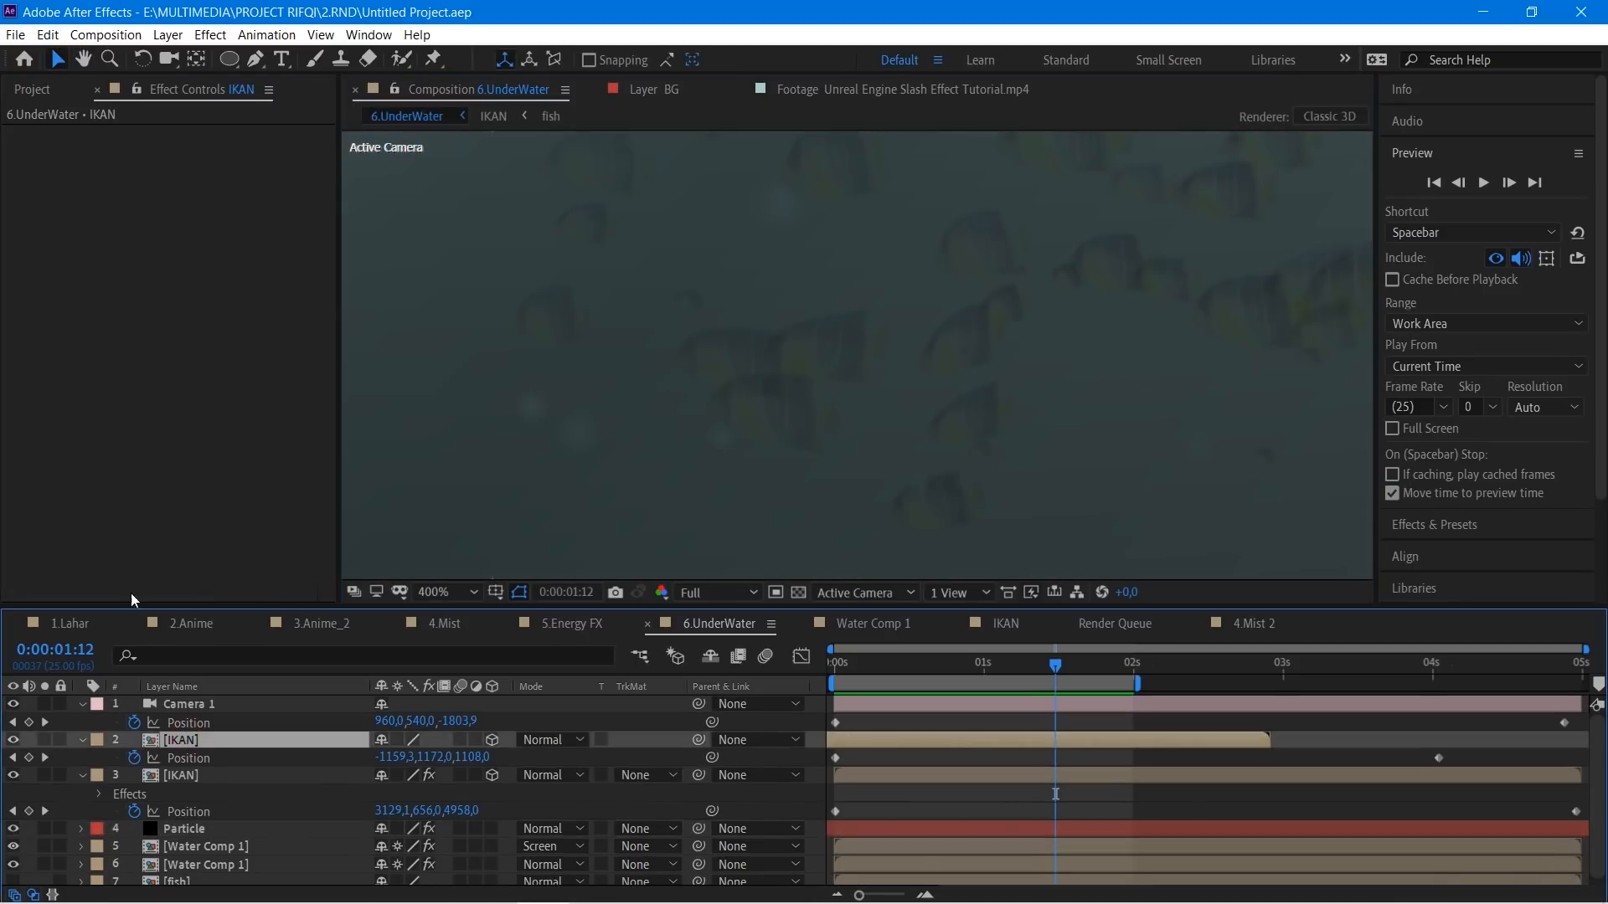
pyautogui.doubleClick(181, 741)
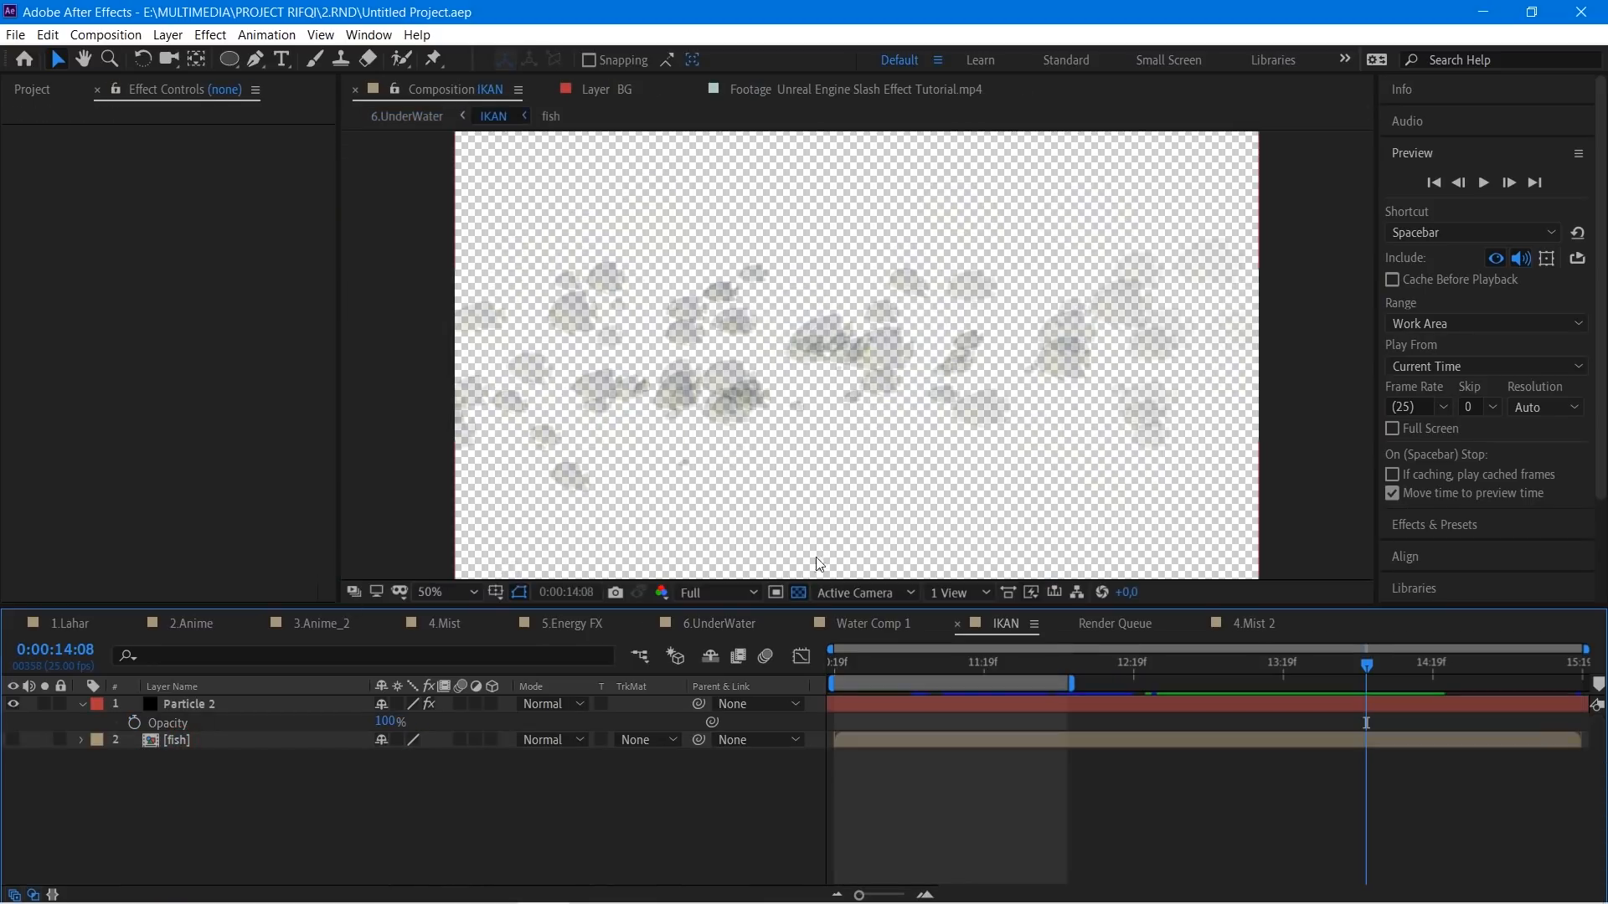
pyautogui.click(798, 593)
# Step: Examine the effect settings of Particle 2, including the CC Particle World texture layer
pyautogui.click(188, 704)
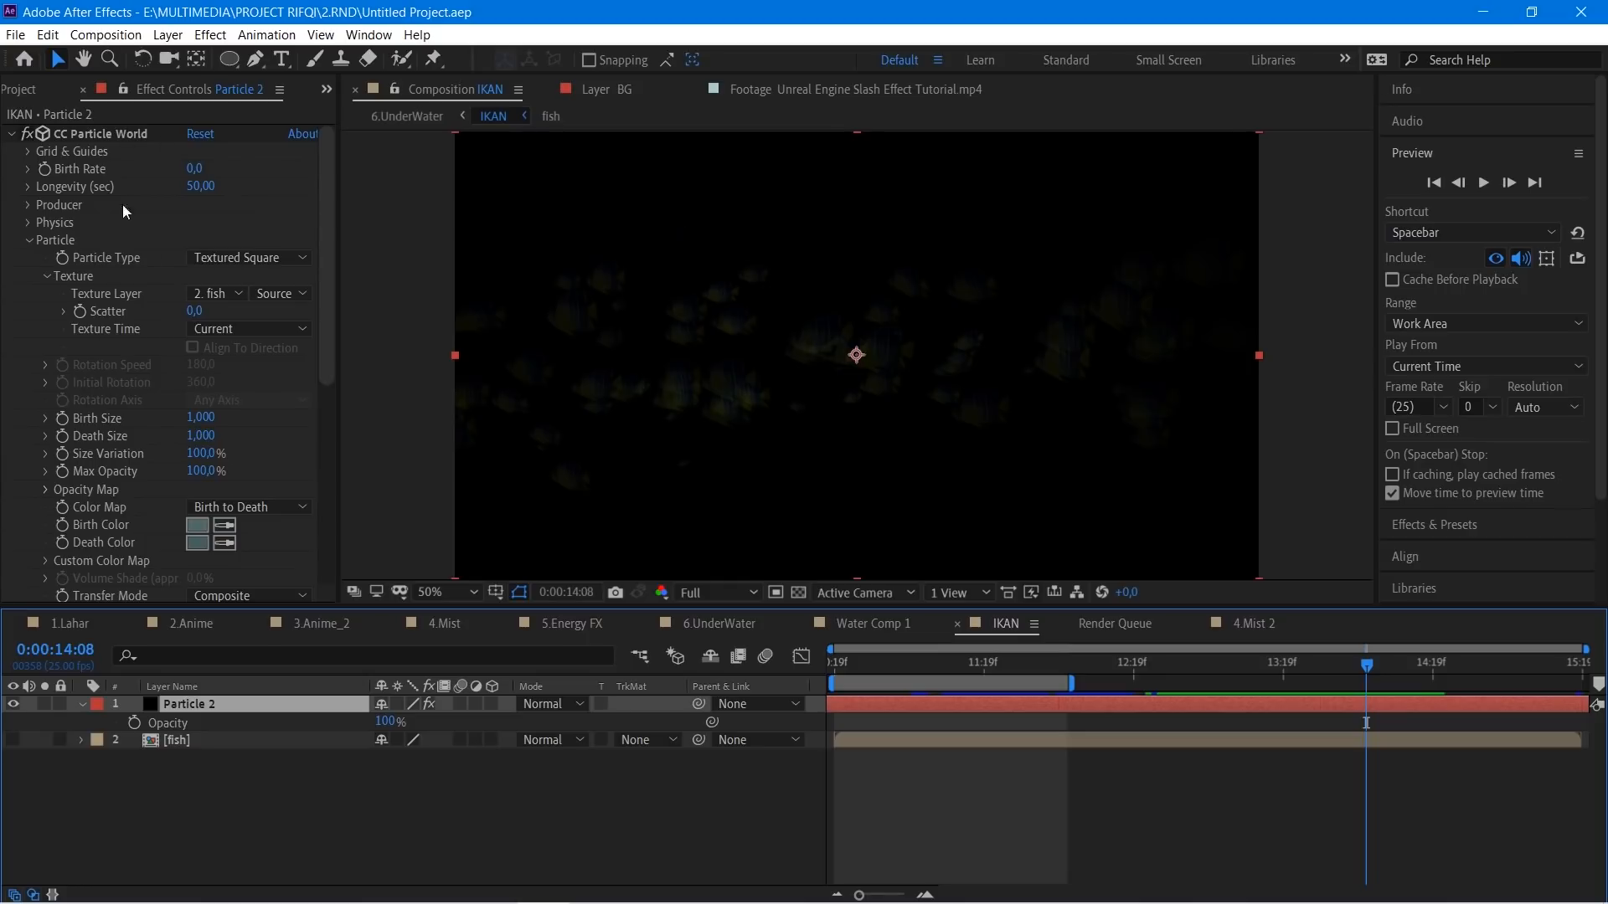
pyautogui.scroll(-5, 126, 455)
pyautogui.scroll(3, 74, 323)
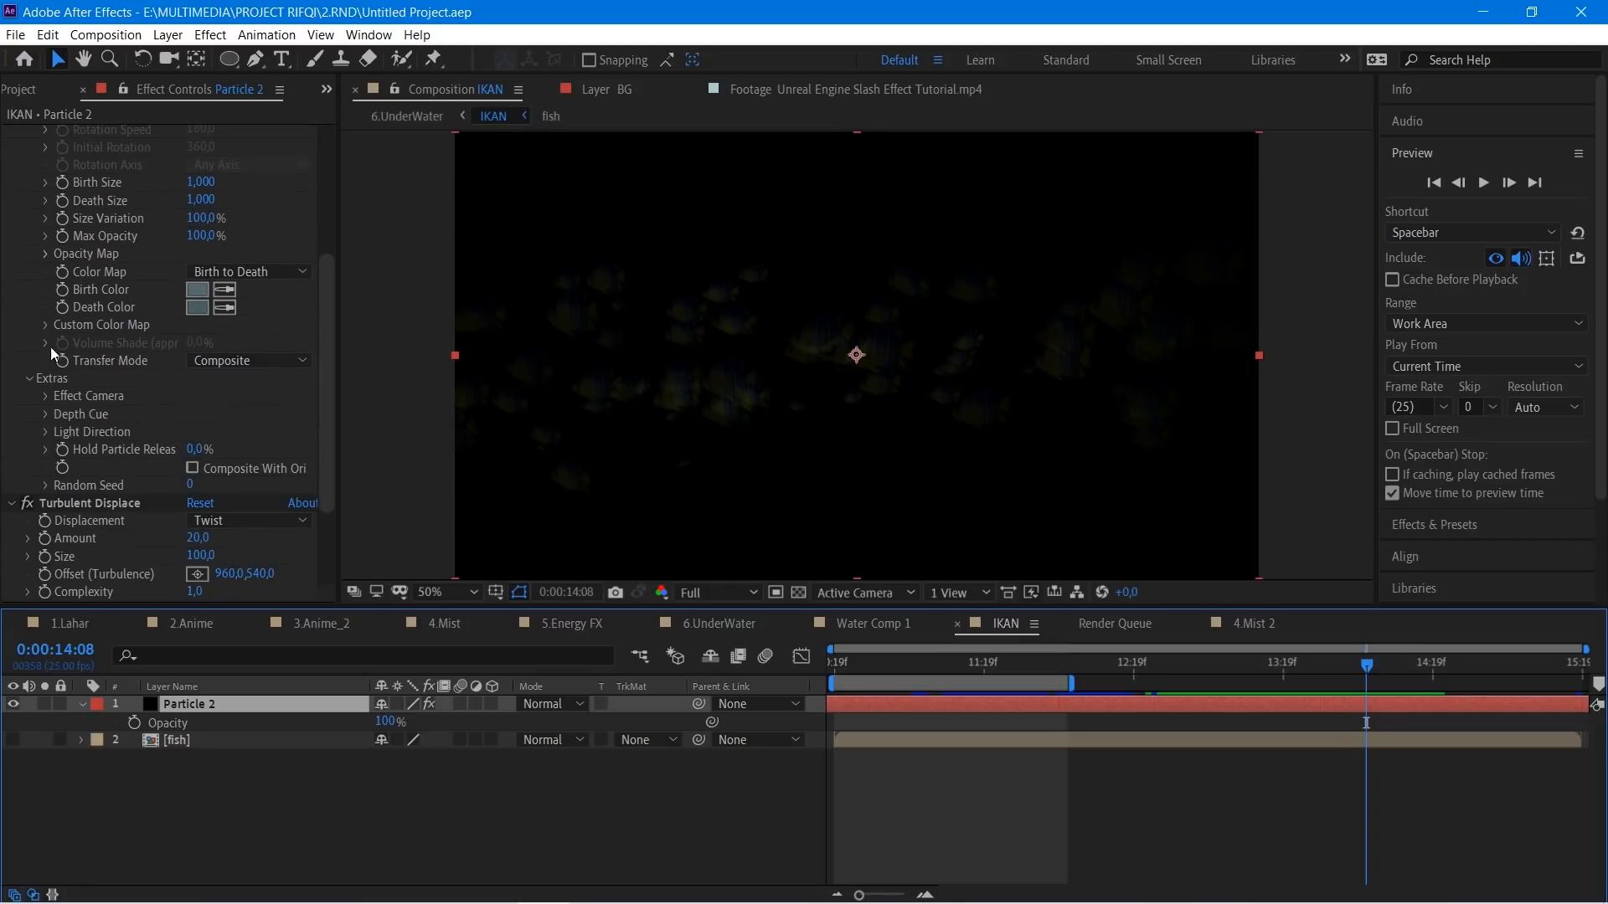
pyautogui.scroll(5, 51, 347)
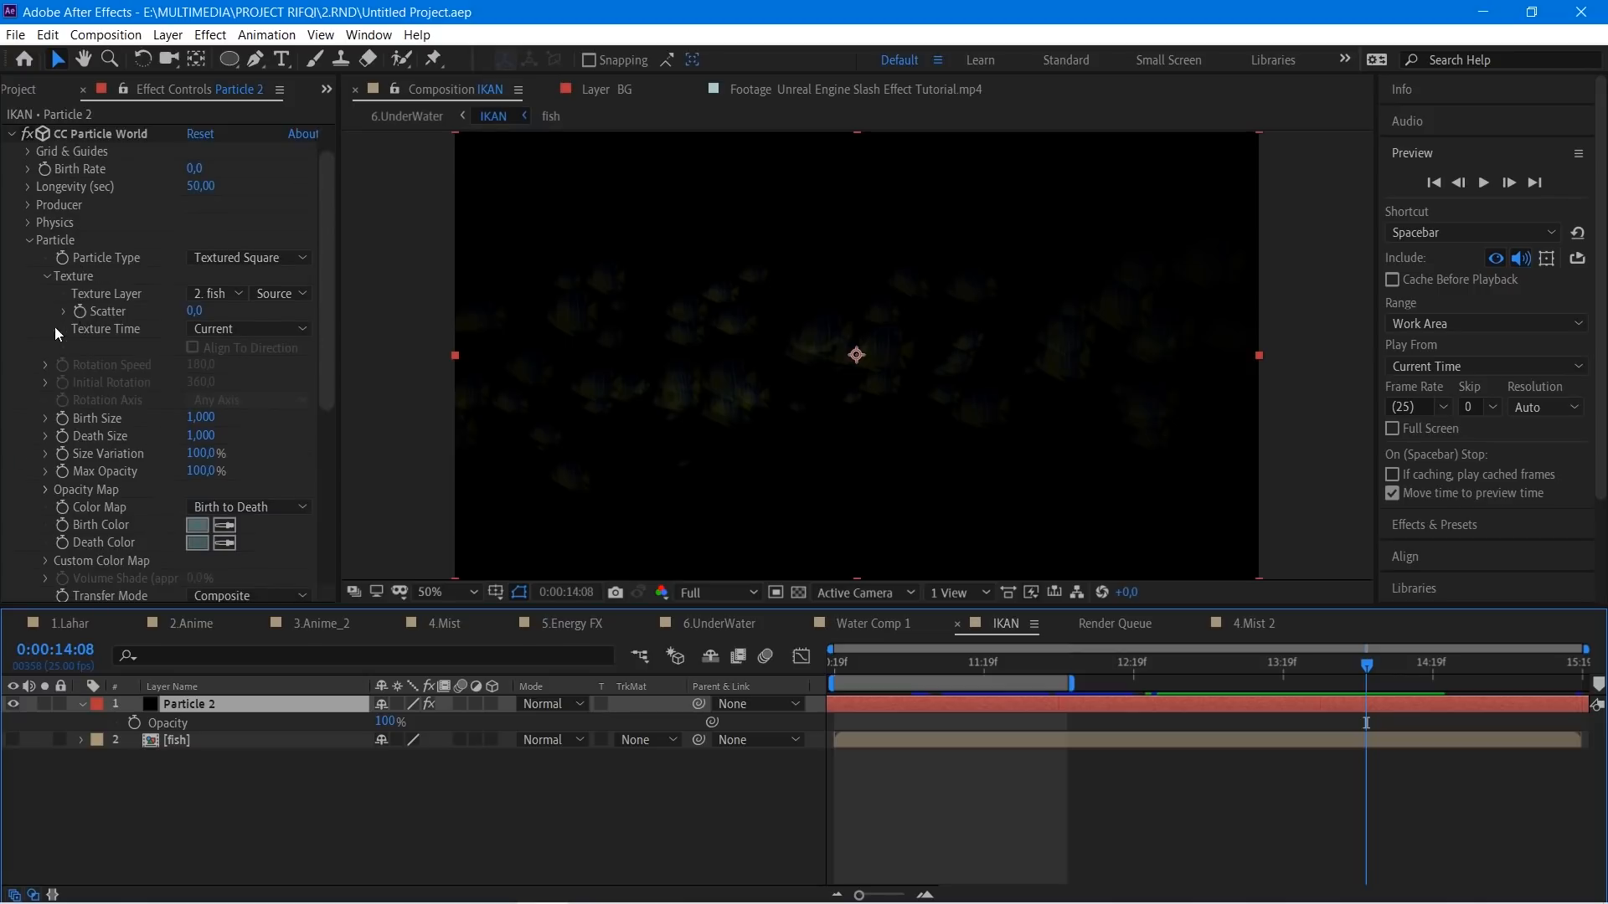
pyautogui.click(215, 295)
# Step: Open the fish composition, reveal Mask 1 on ikan.jpg, and switch its mode to None and back to Add
pyautogui.doubleClick(178, 740)
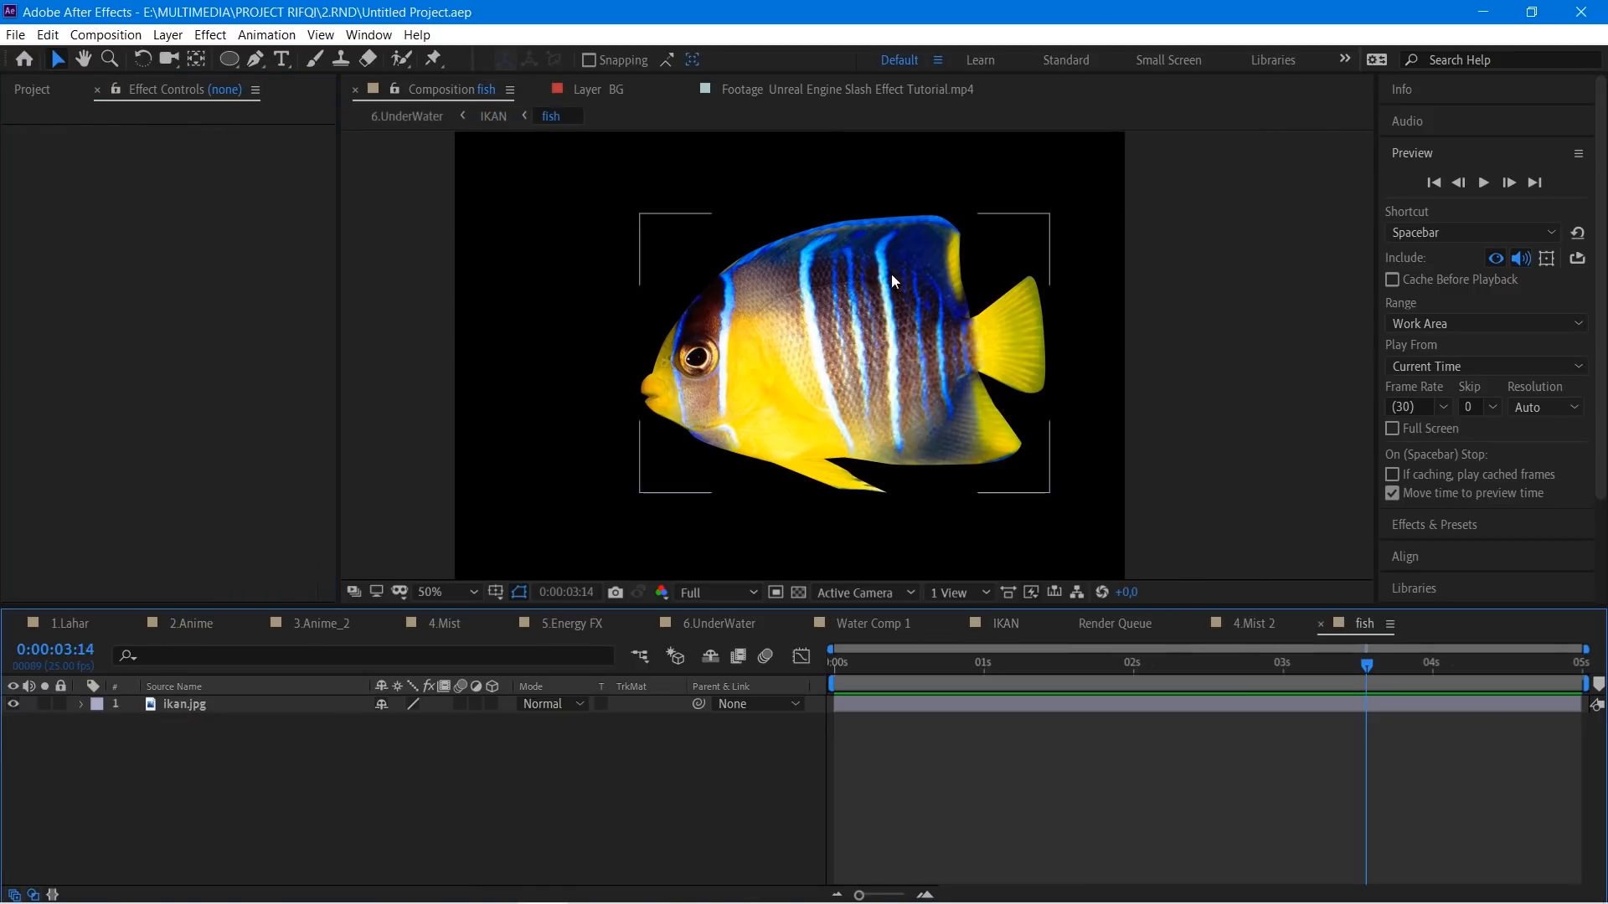
pyautogui.hotkey('ctrl', 'shift', 'n')
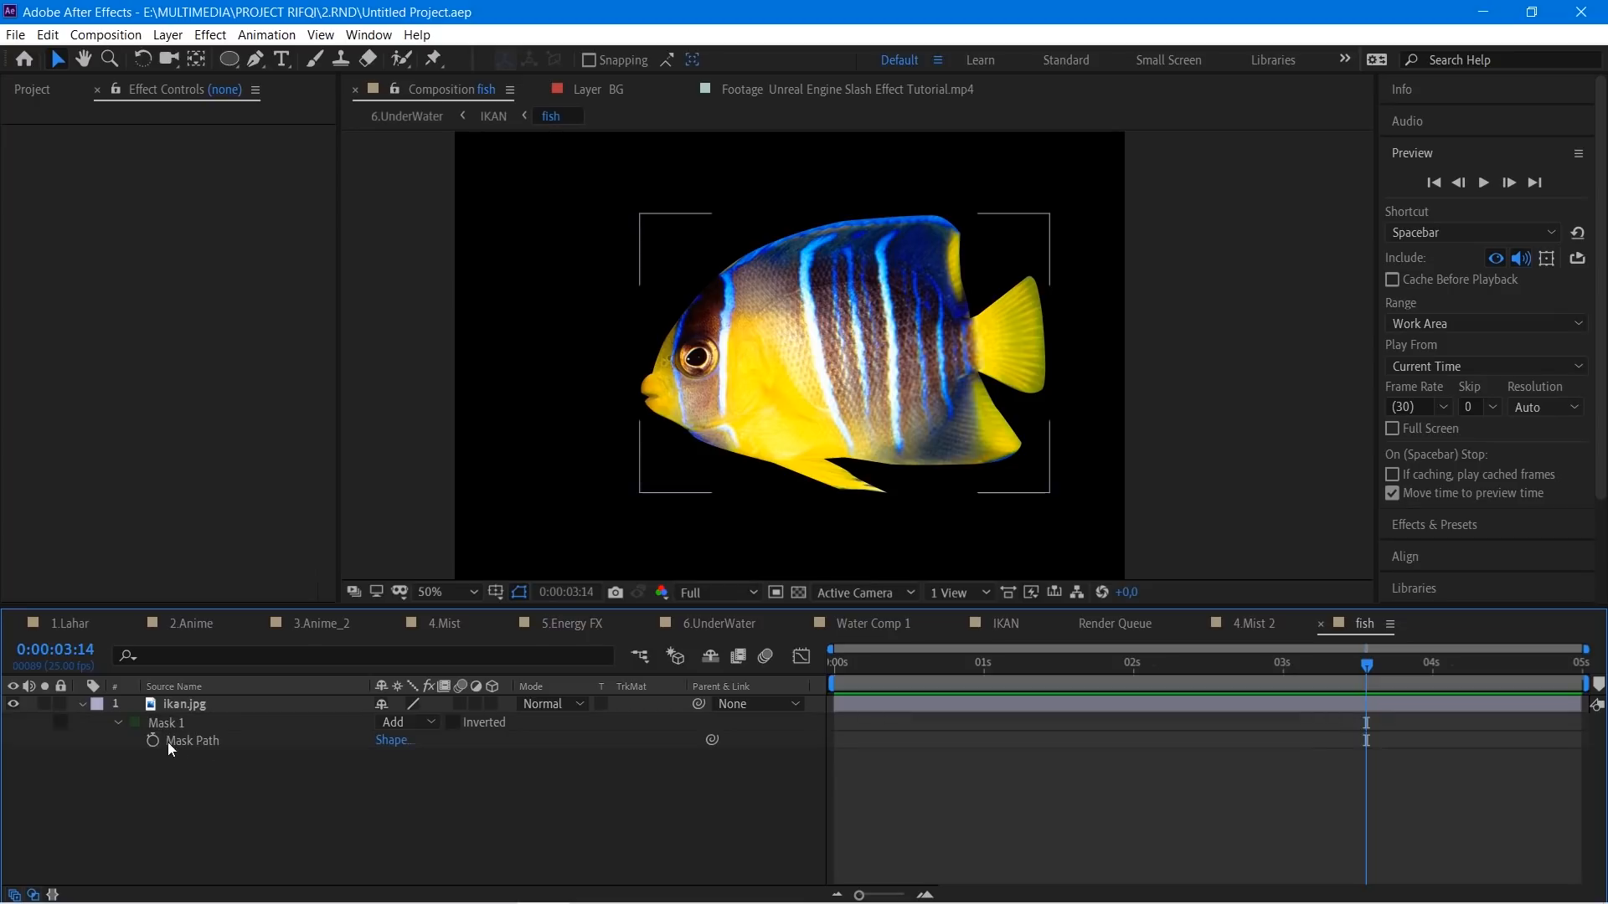
pyautogui.click(408, 722)
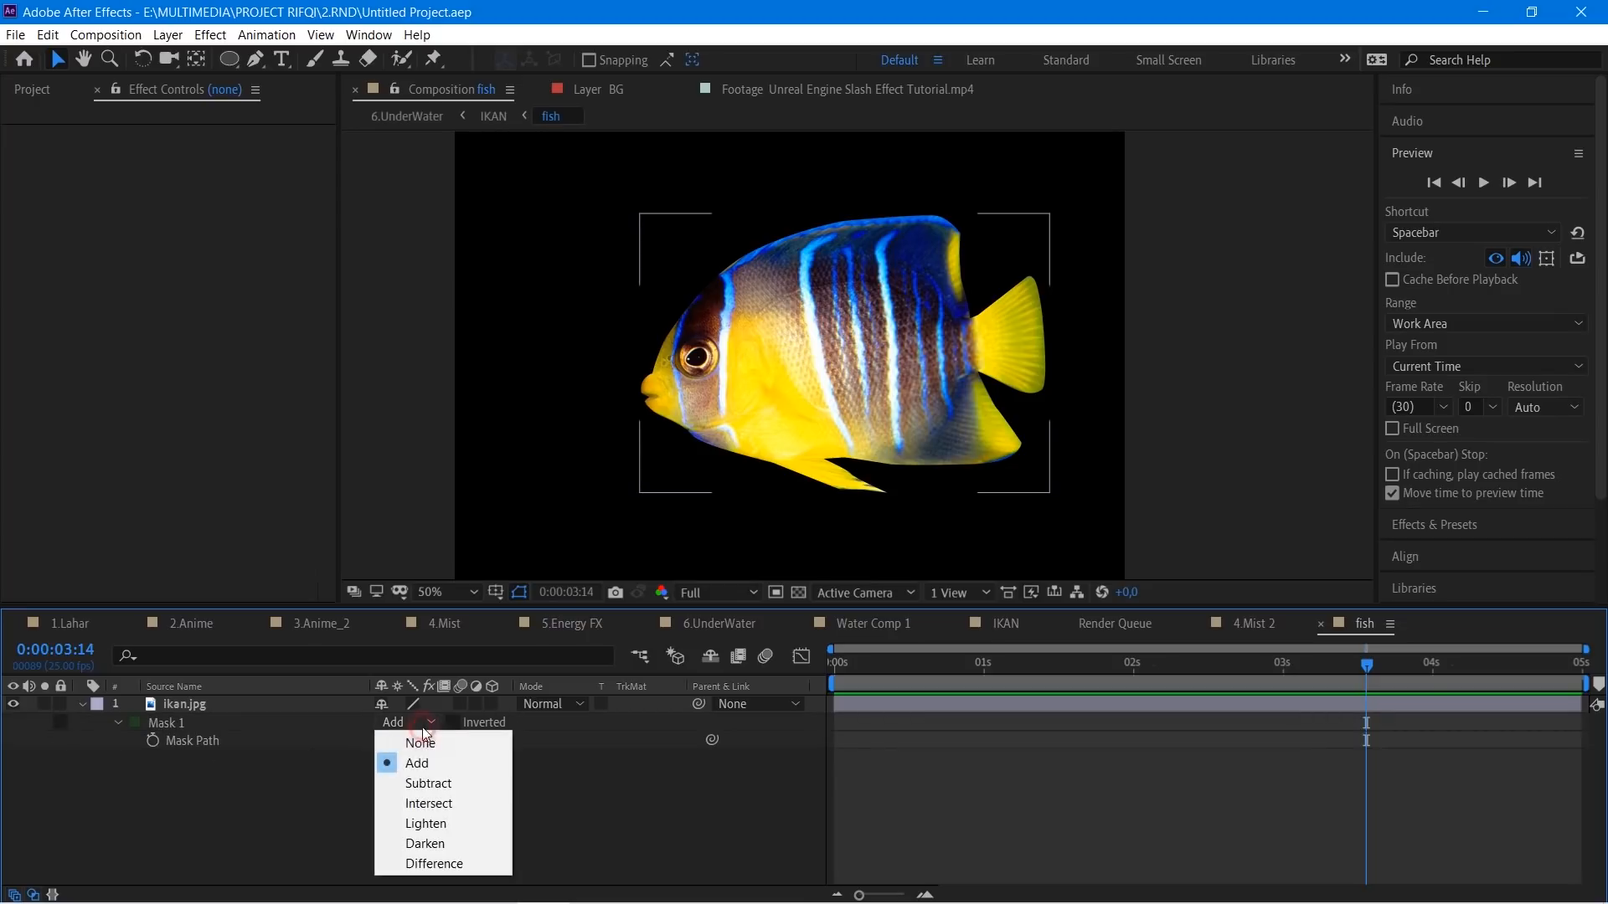
pyautogui.click(419, 743)
pyautogui.click(411, 722)
pyautogui.click(414, 764)
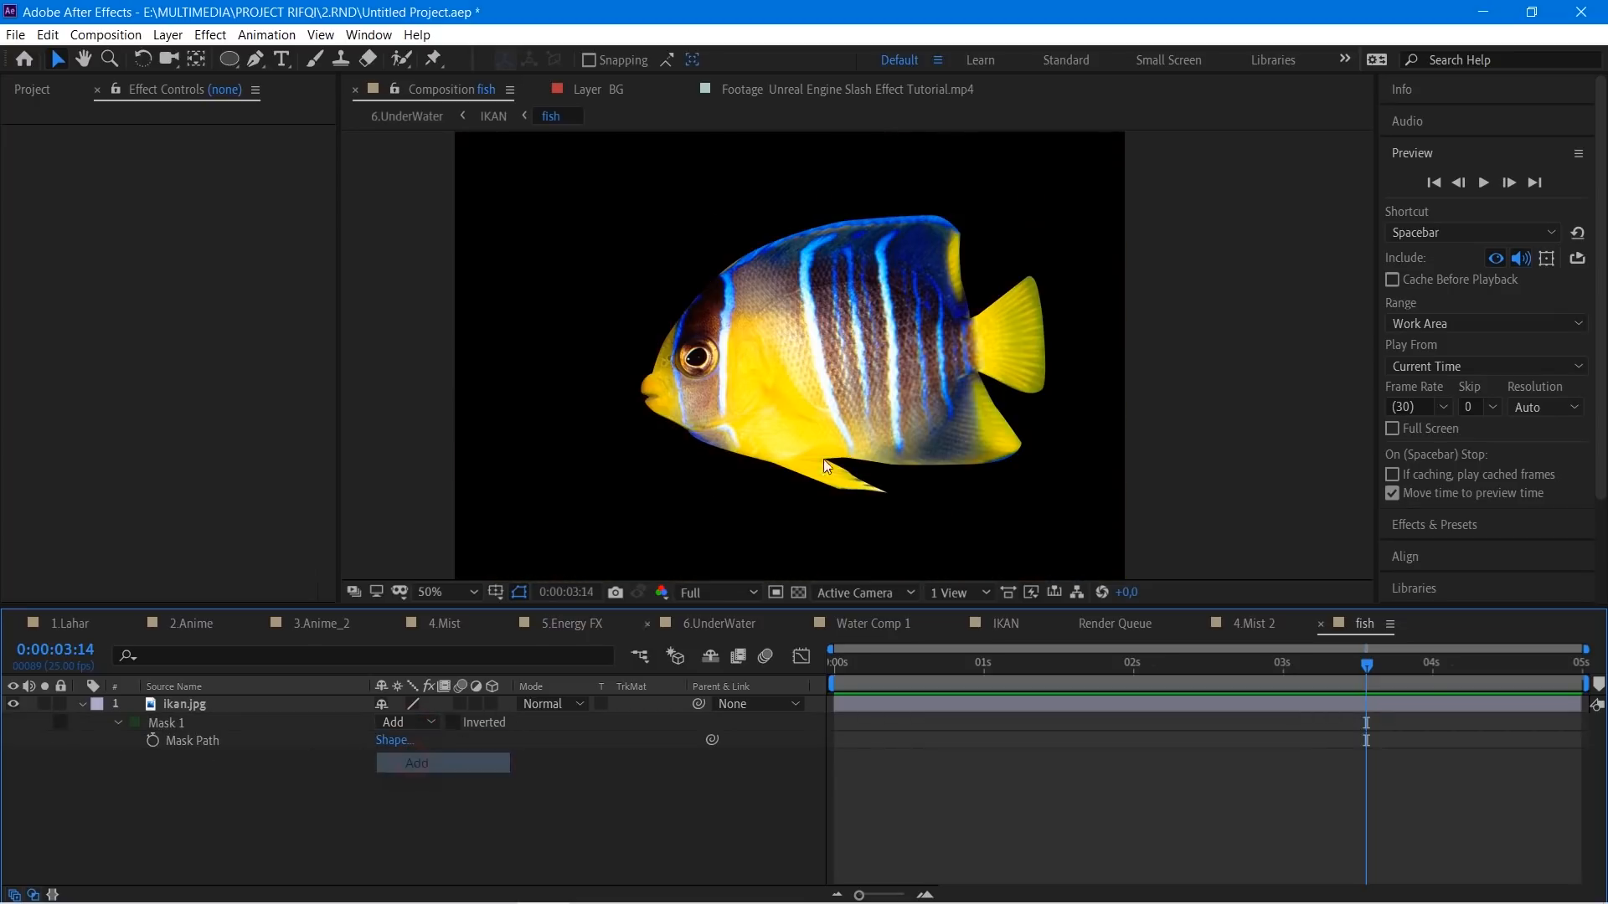
# Step: Return to the 6.UnderWater composition and look over the fish in the scene
pyautogui.scroll(2, 897, 478)
pyautogui.press('shift')
pyautogui.click(841, 411)
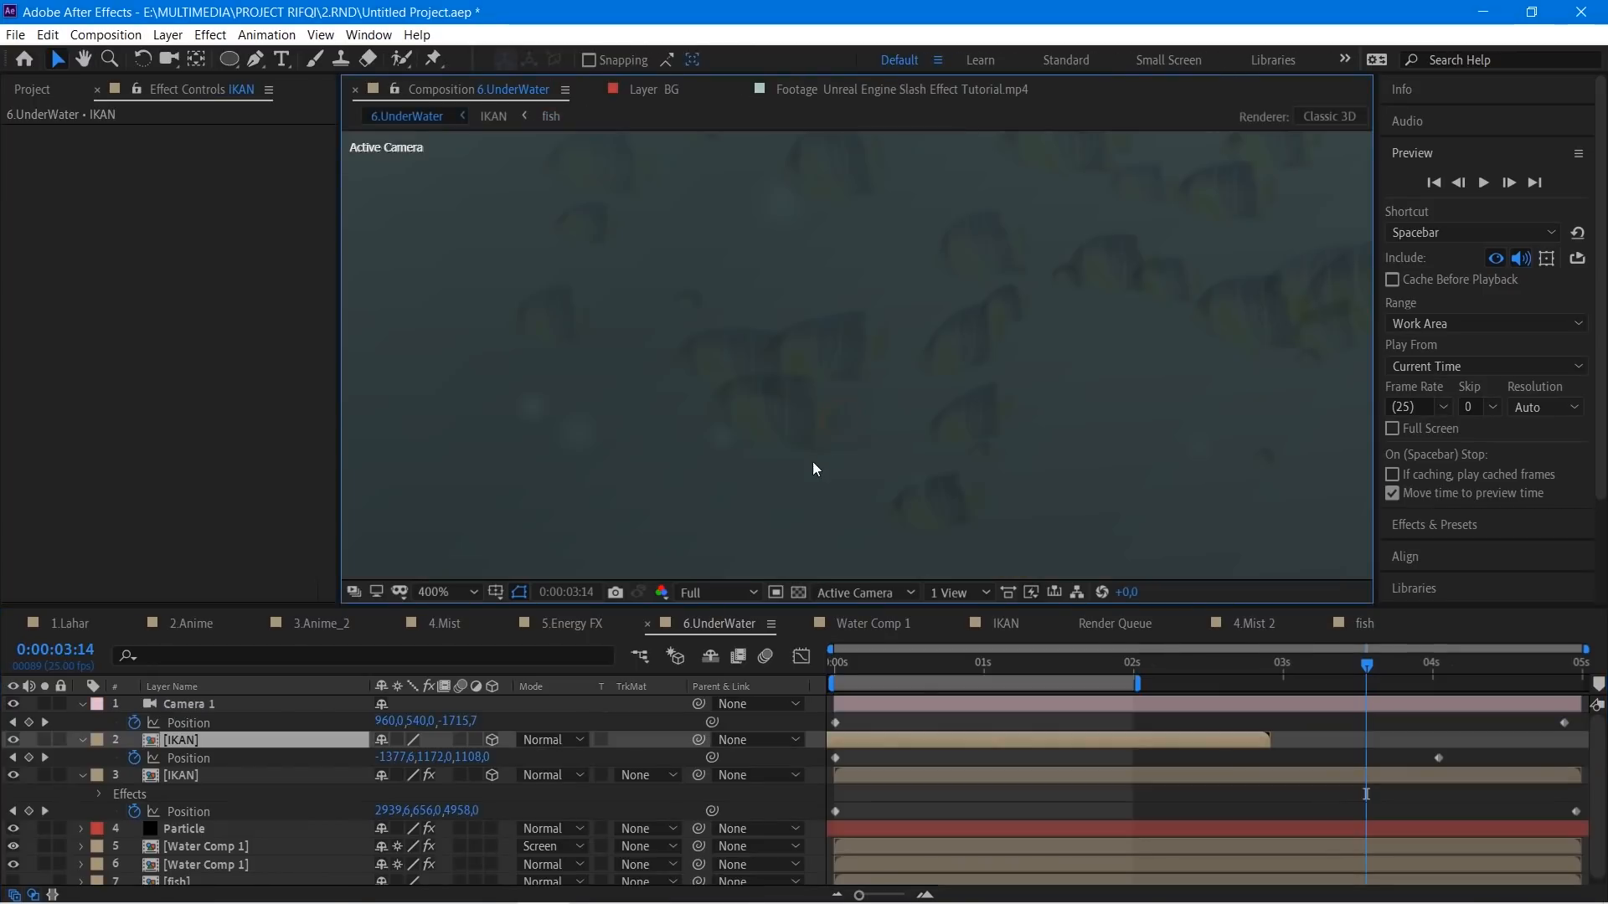
pyautogui.press('h')
pyautogui.scroll(-3, 645, 350)
pyautogui.scroll(2, 795, 374)
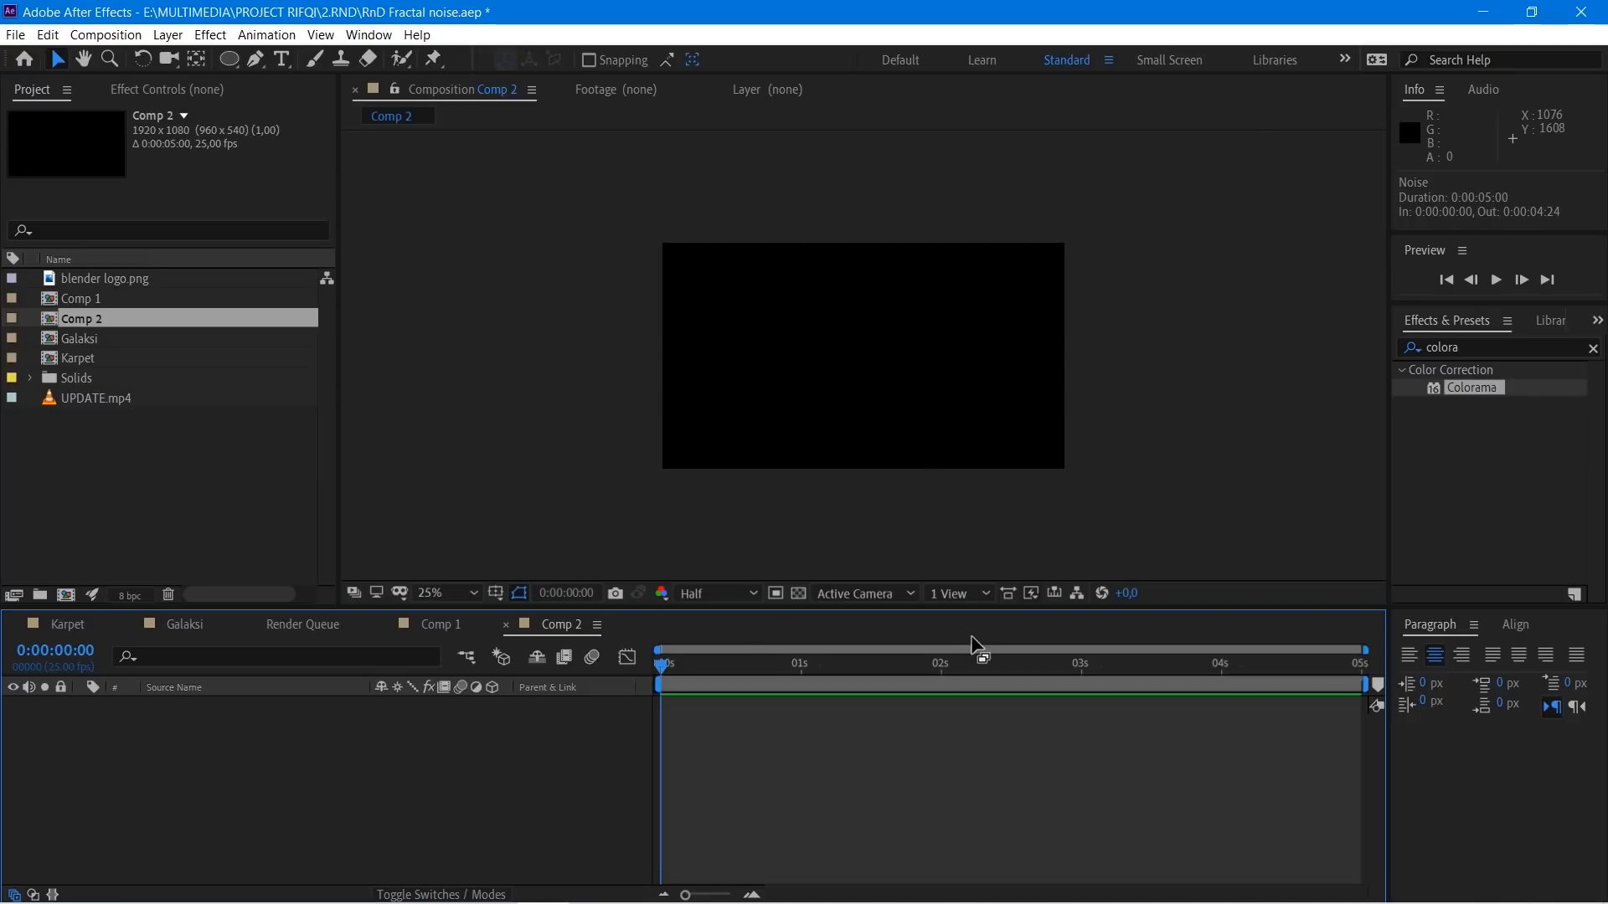
# Step: Add a black 1920 x 1080 solid named asap to Comp 2 and apply Fractal Noise to it
pyautogui.hotkey('ctrl', 'y')
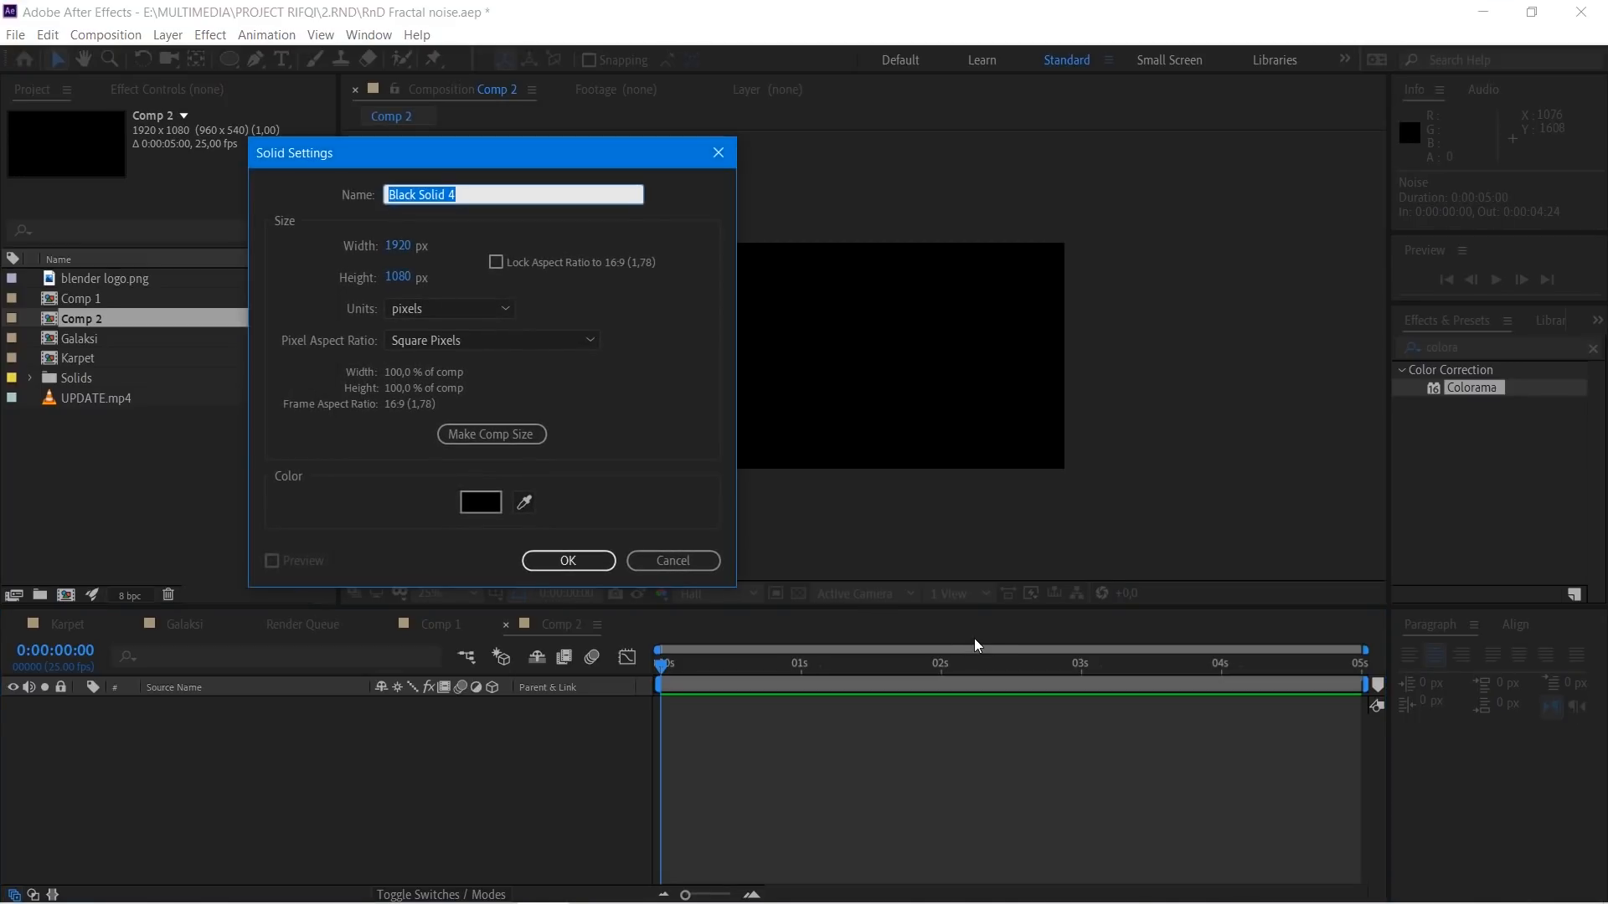
pyautogui.write('asap')
pyautogui.press('Return')
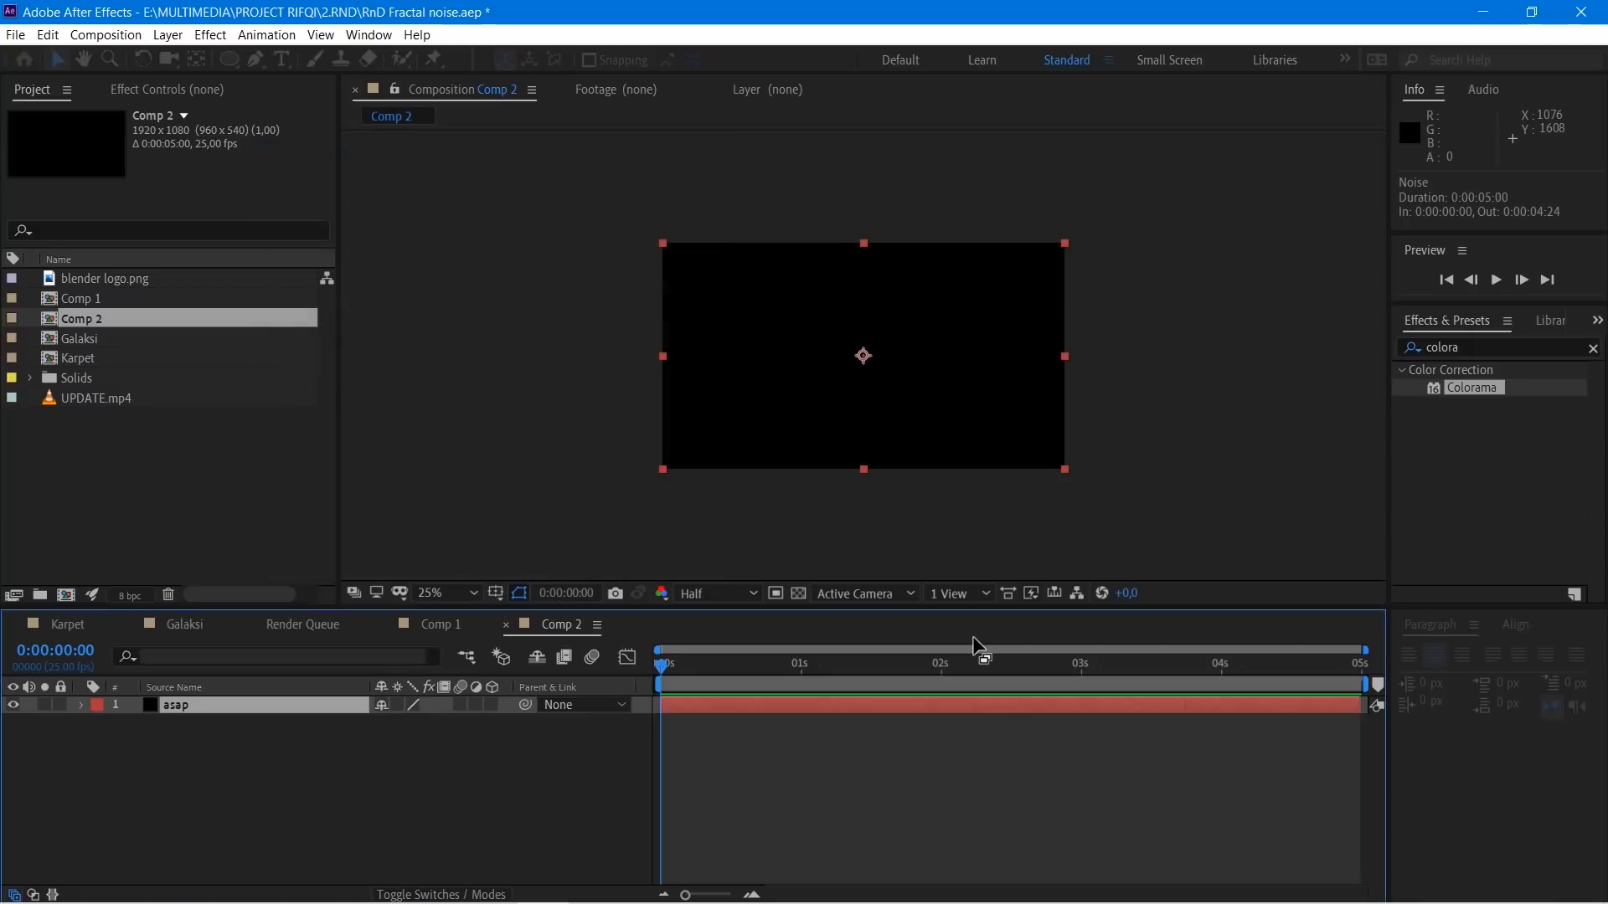
pyautogui.hotkey('ctrl', 'space')
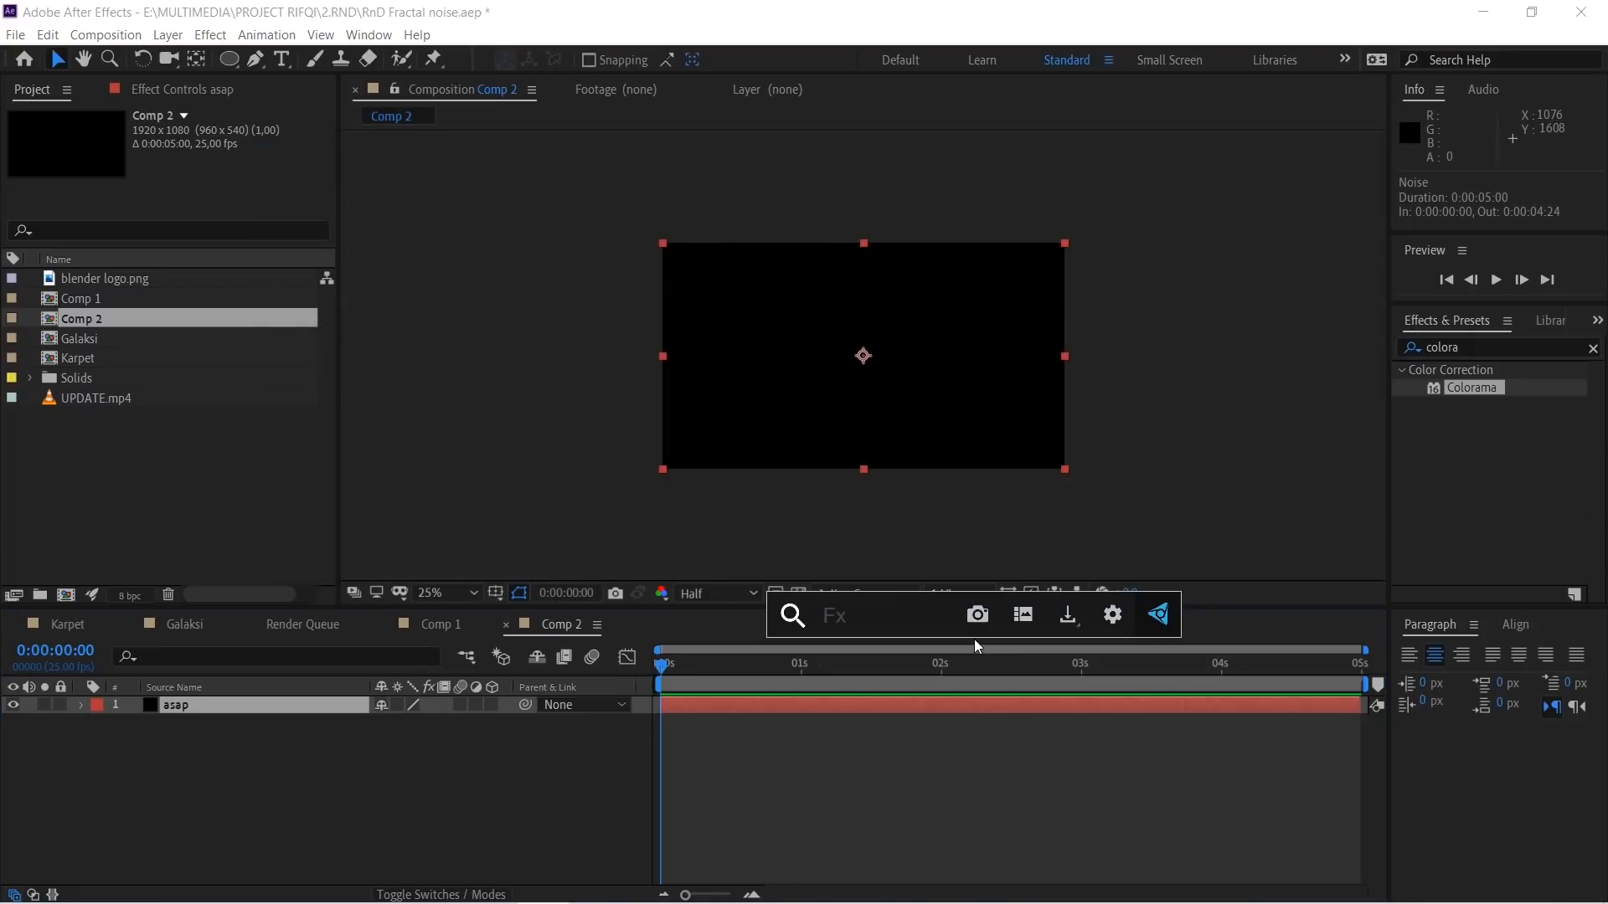
pyautogui.write('frac')
pyautogui.press('Down')
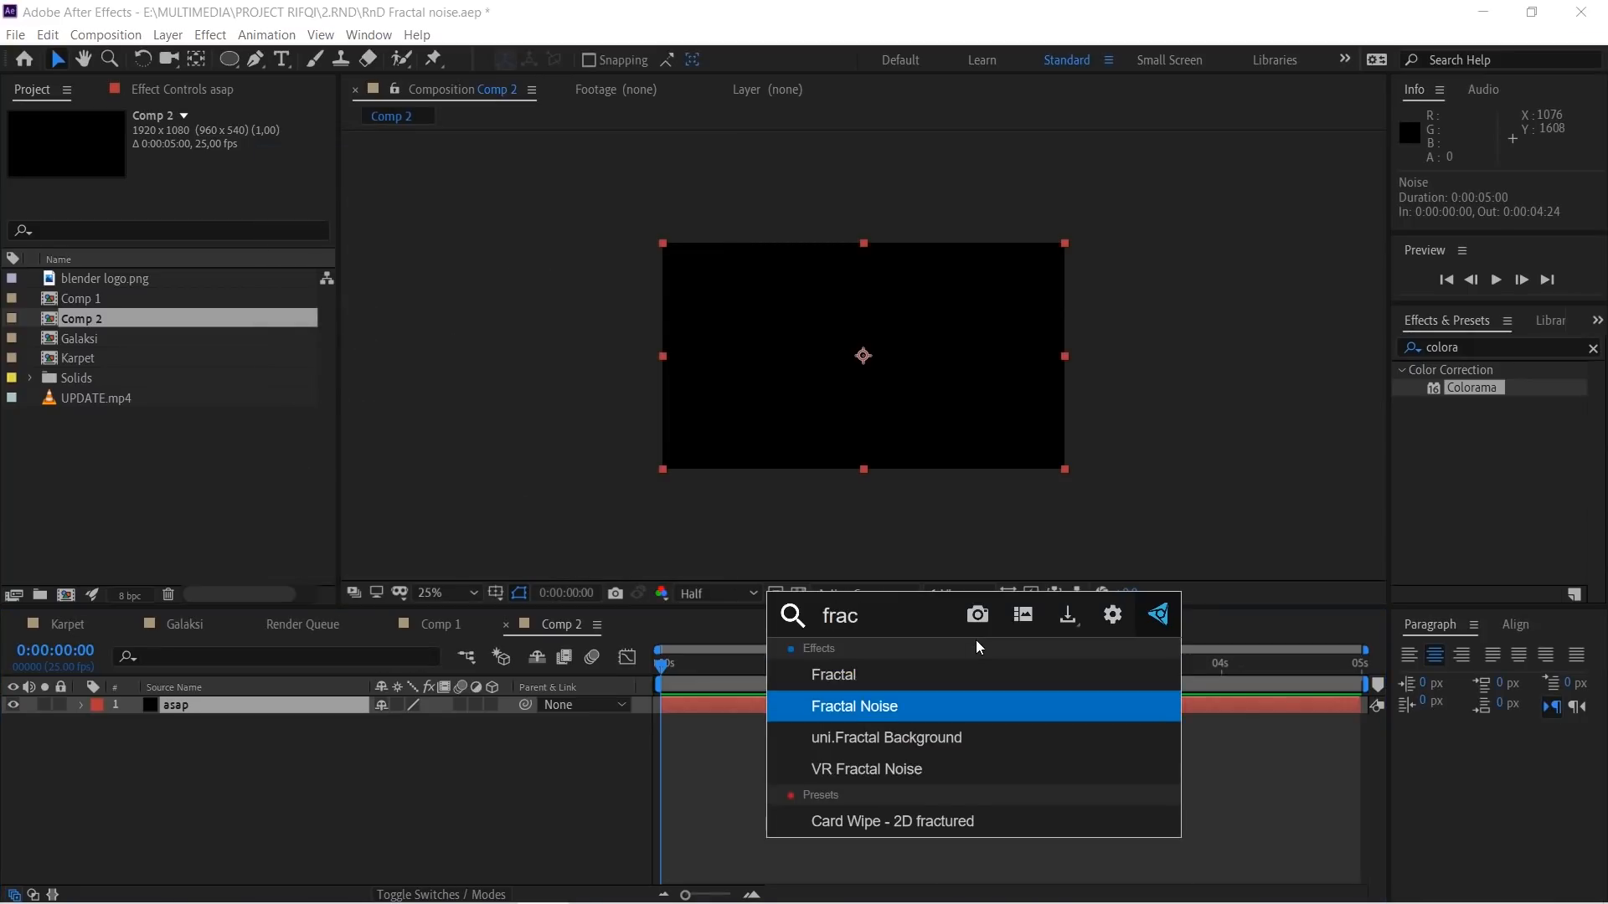
pyautogui.press('Return')
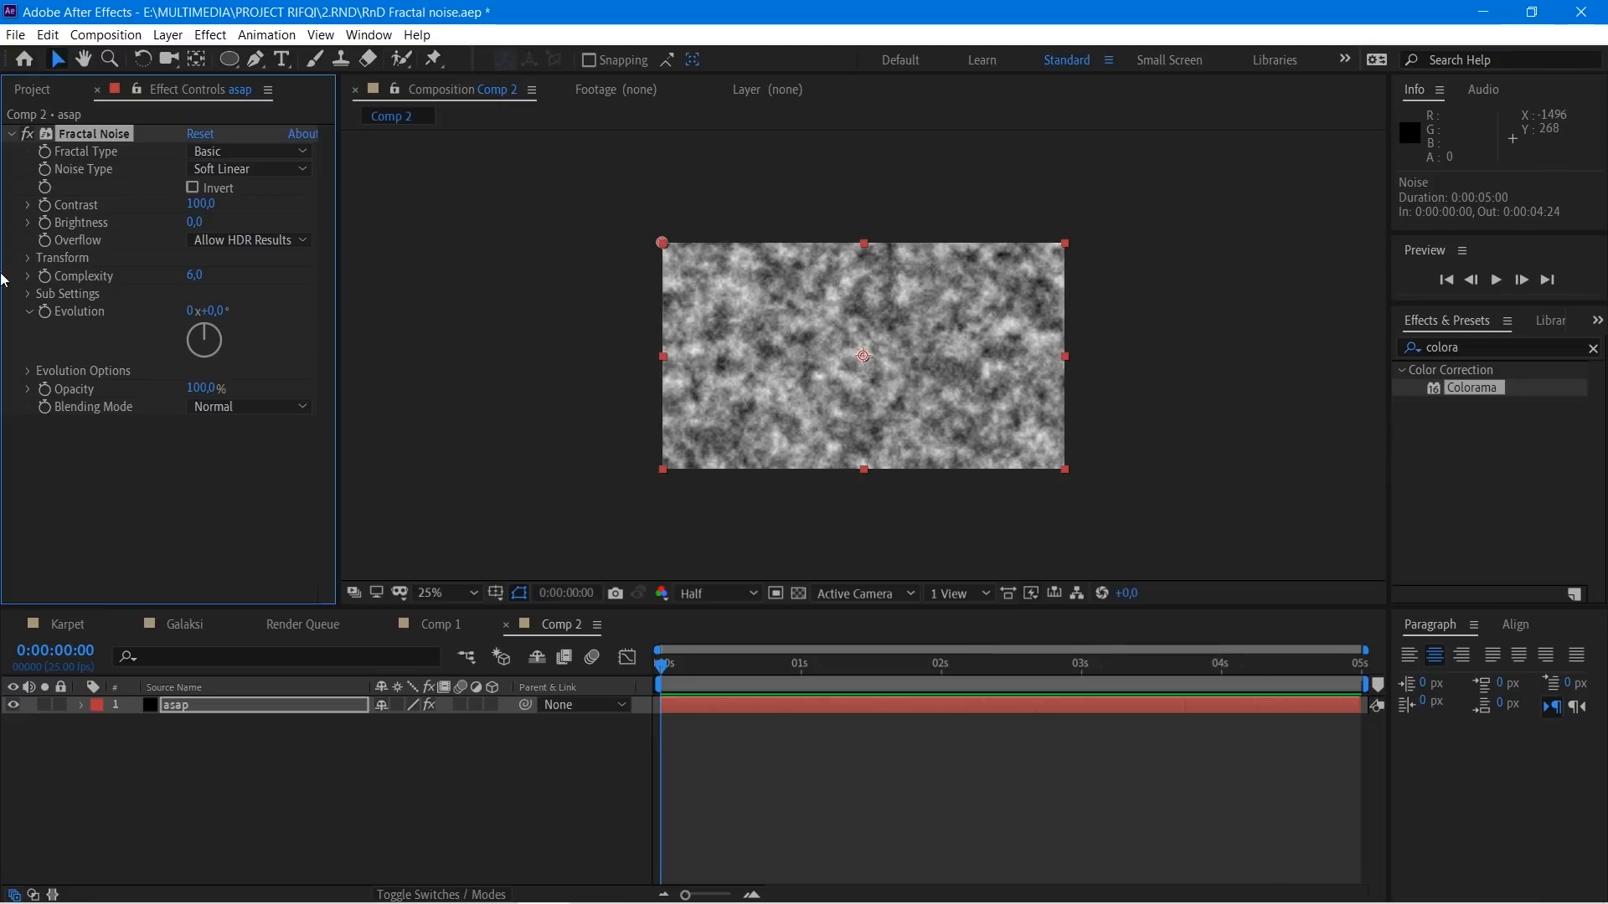
# Step: Set the Fractal Noise Transform Scale to 480 on the asap solid and preview the composition
pyautogui.click(33, 258)
pyautogui.click(46, 310)
pyautogui.moveTo(200, 311); pyautogui.dragTo(593, 299)
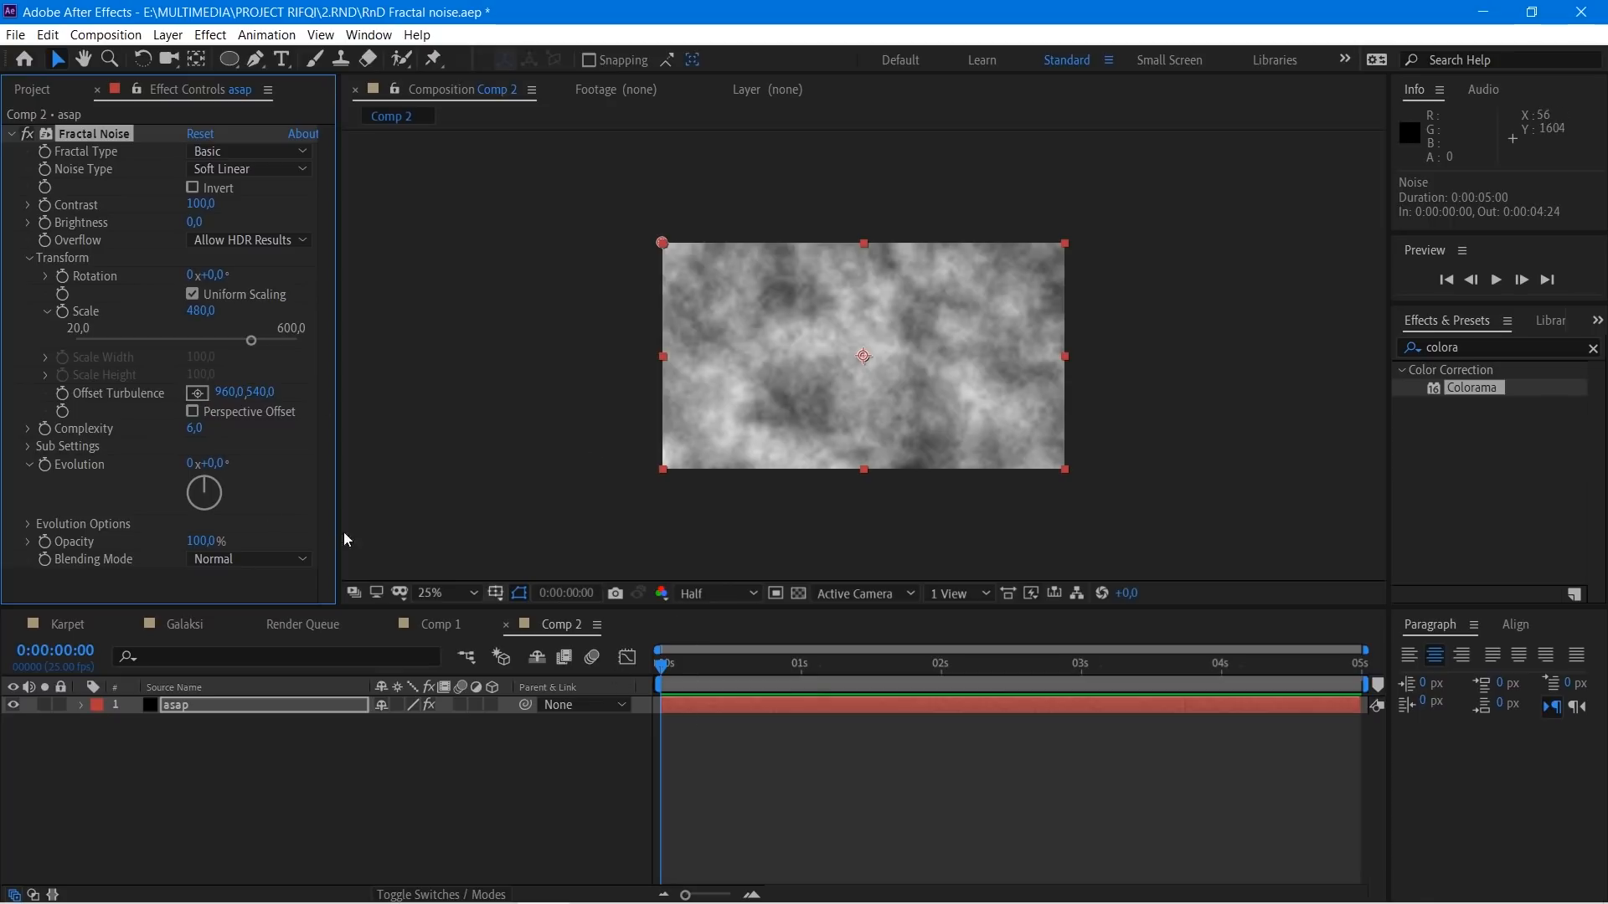
pyautogui.press('space')
pyautogui.press('space')
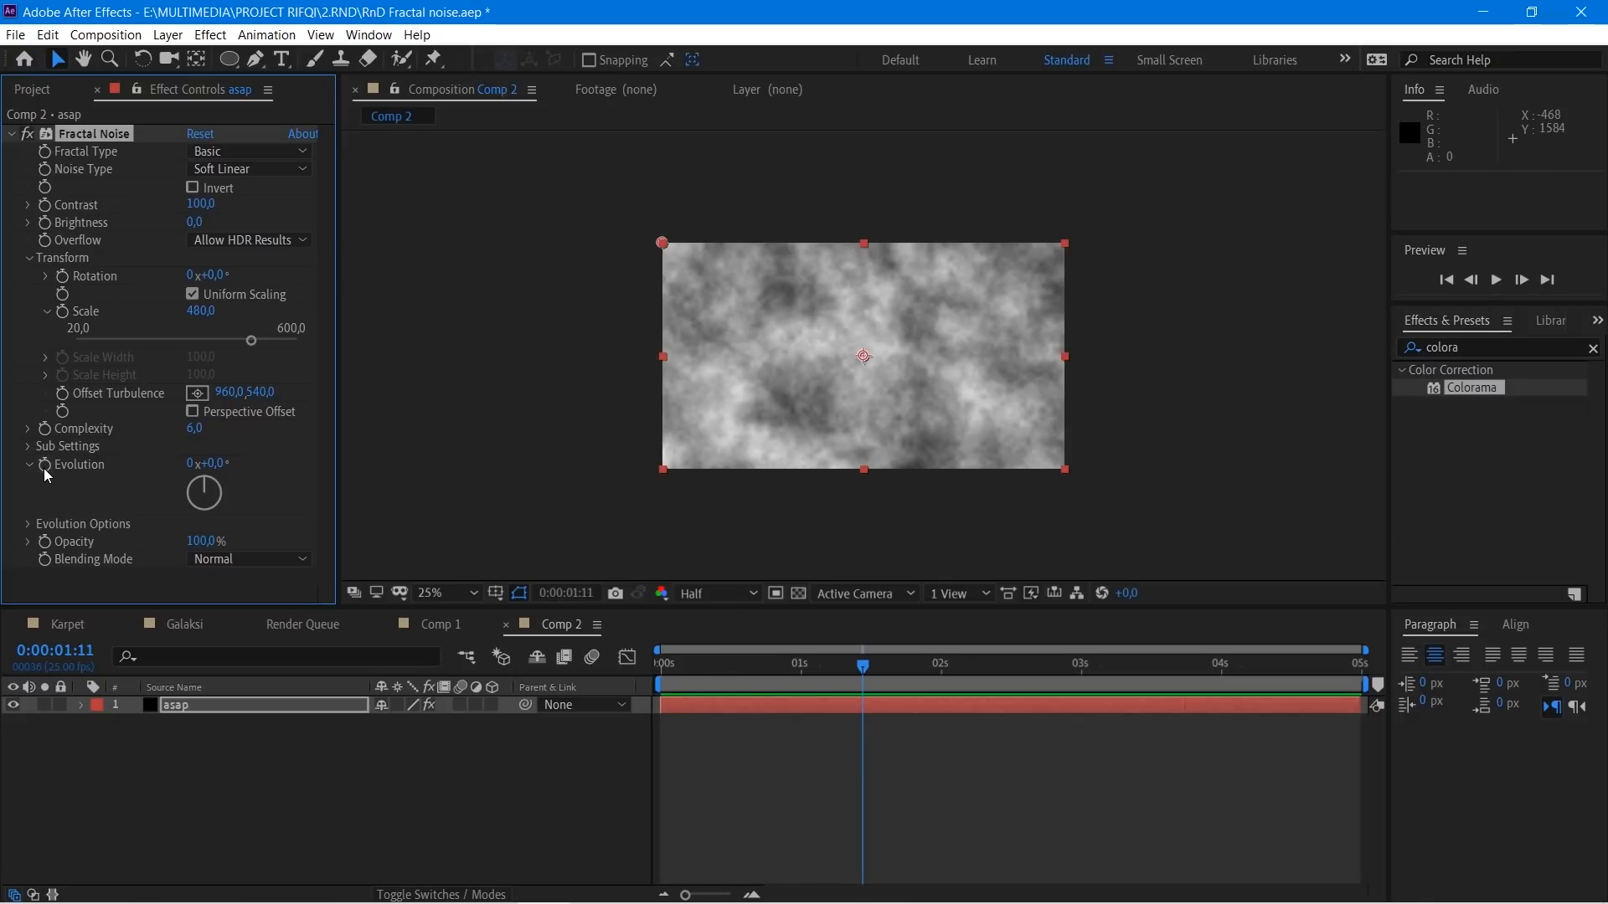
# Step: Drive the Fractal Noise Evolution on the asap solid with the expression time*360 and preview the animation
pyautogui.keyDown('alt'); pyautogui.click(44, 469); pyautogui.keyUp('alt')
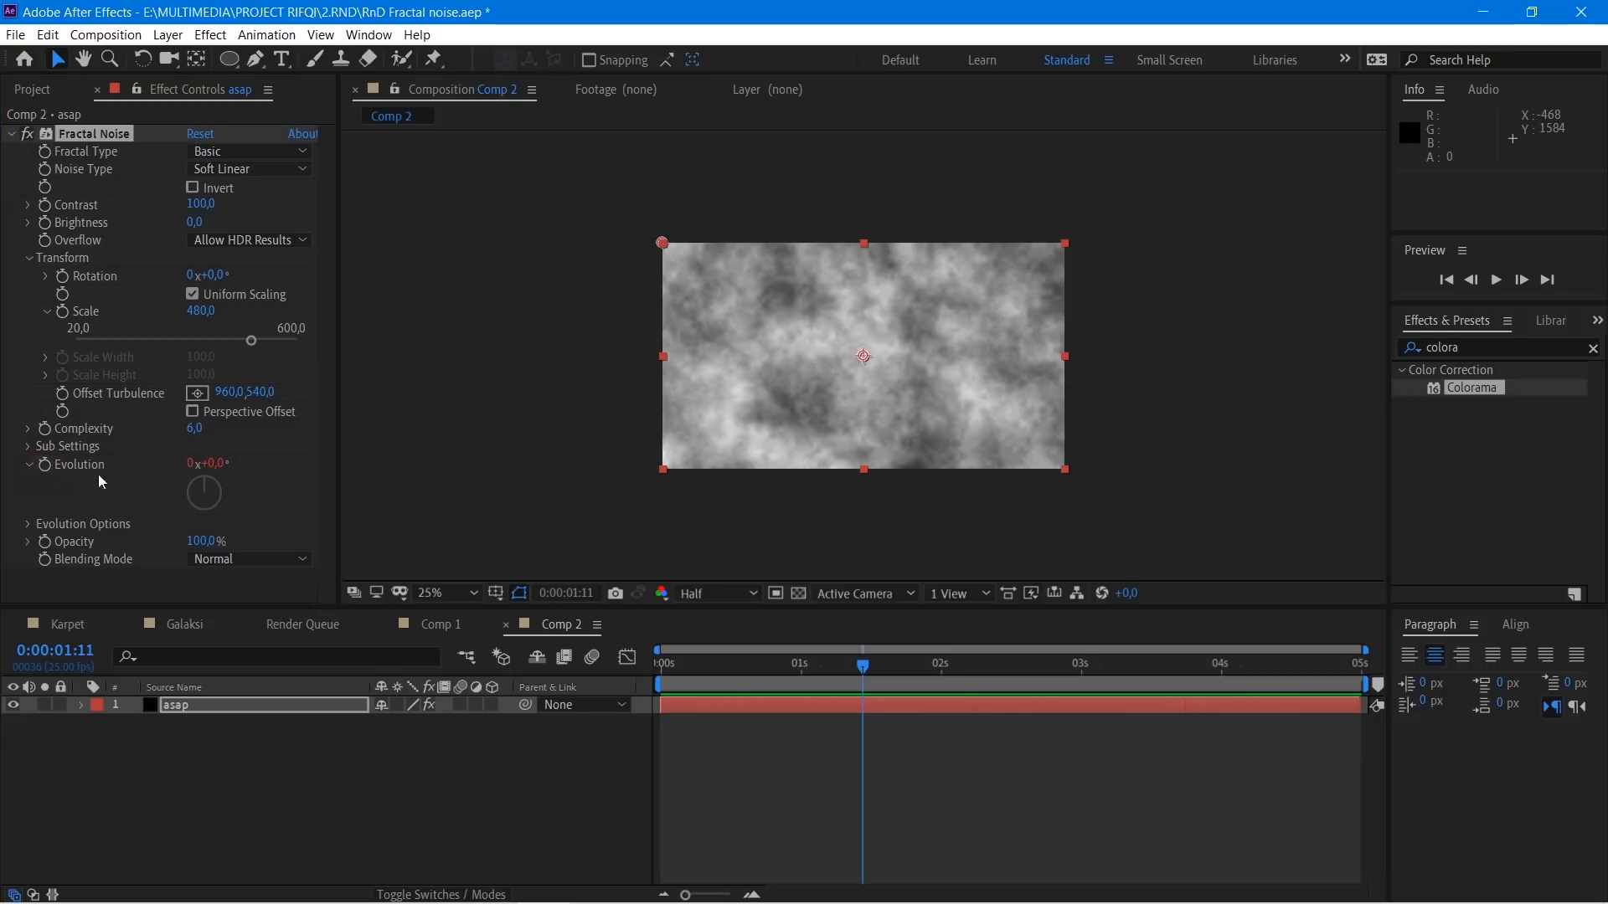
pyautogui.hotkey('alt', 't')
pyautogui.moveTo(277, 568)
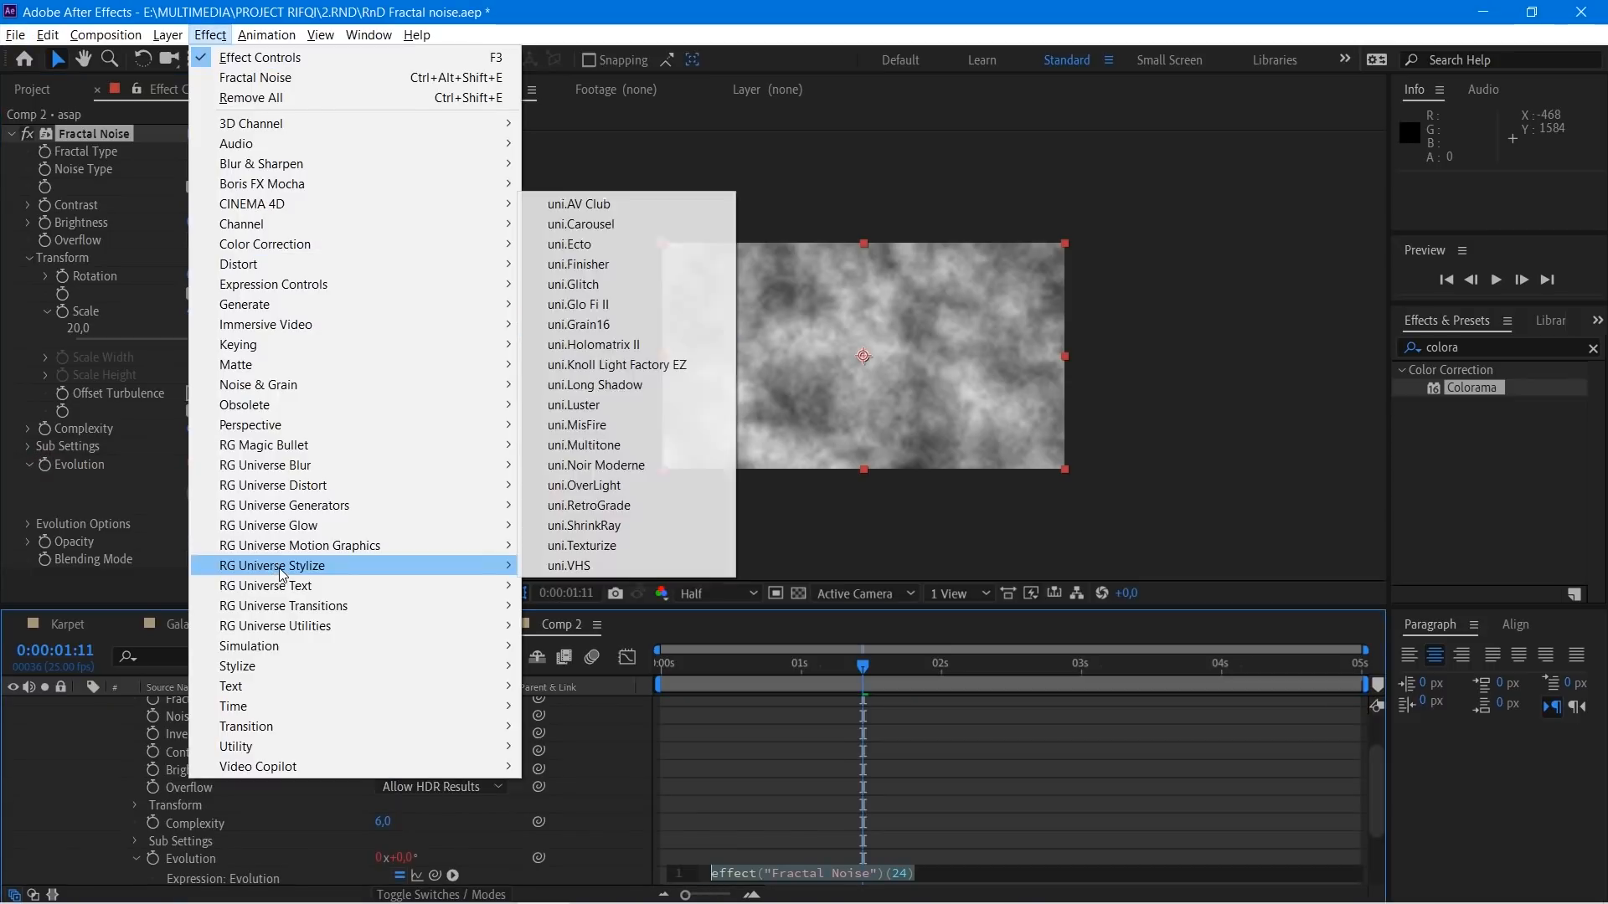
pyautogui.press('Escape')
pyautogui.write('time')
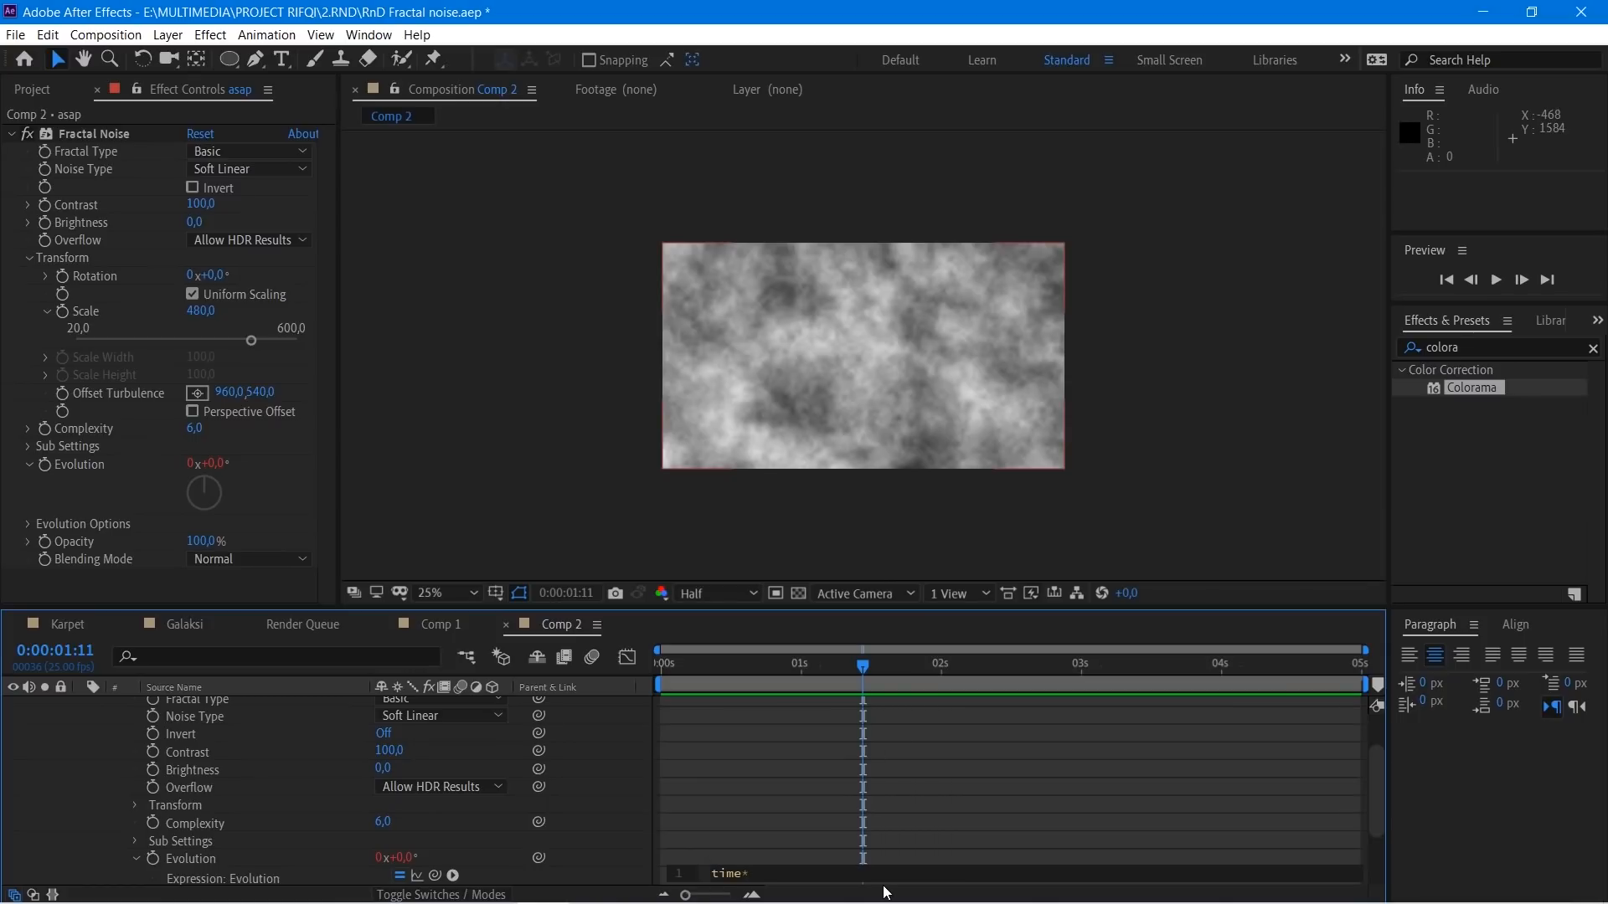
pyautogui.write('*360')
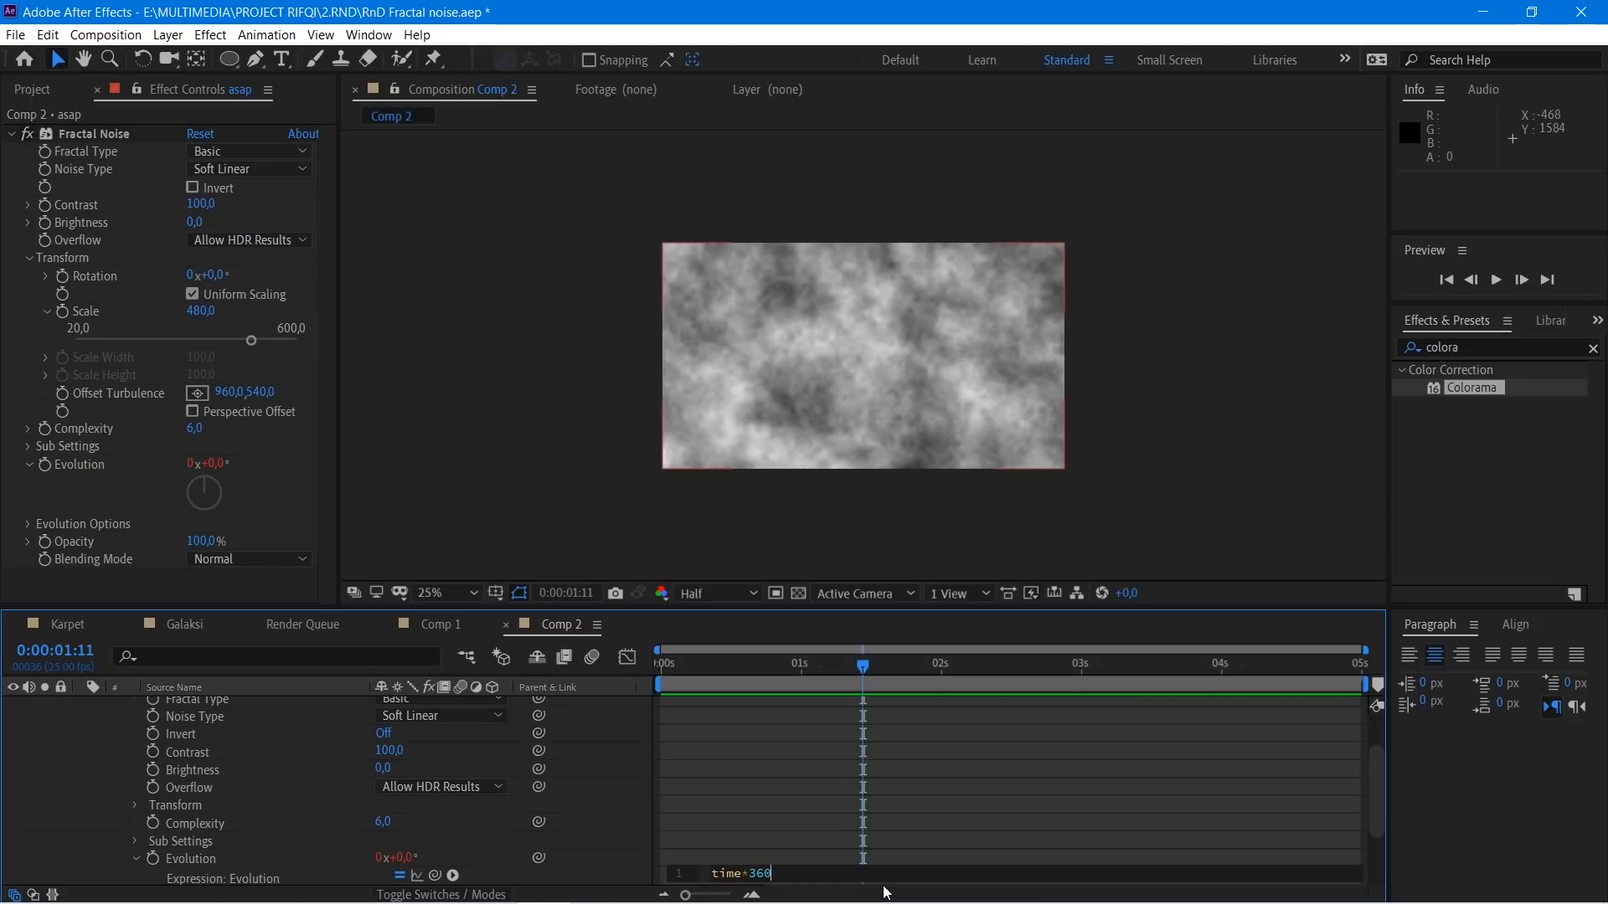
pyautogui.click(819, 785)
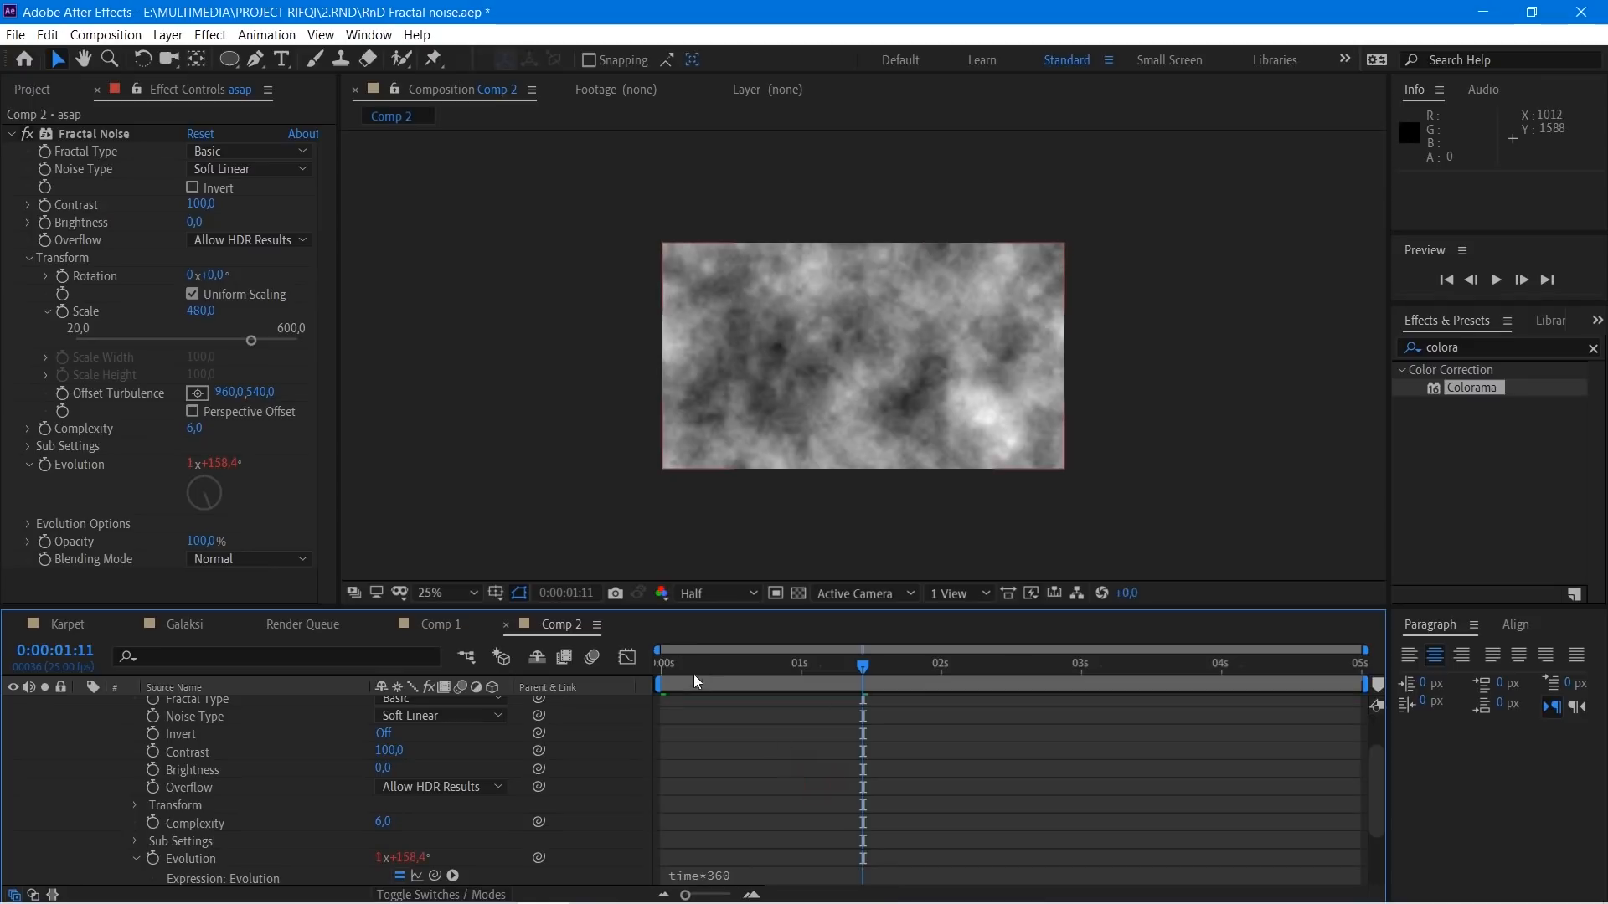
pyautogui.press('space')
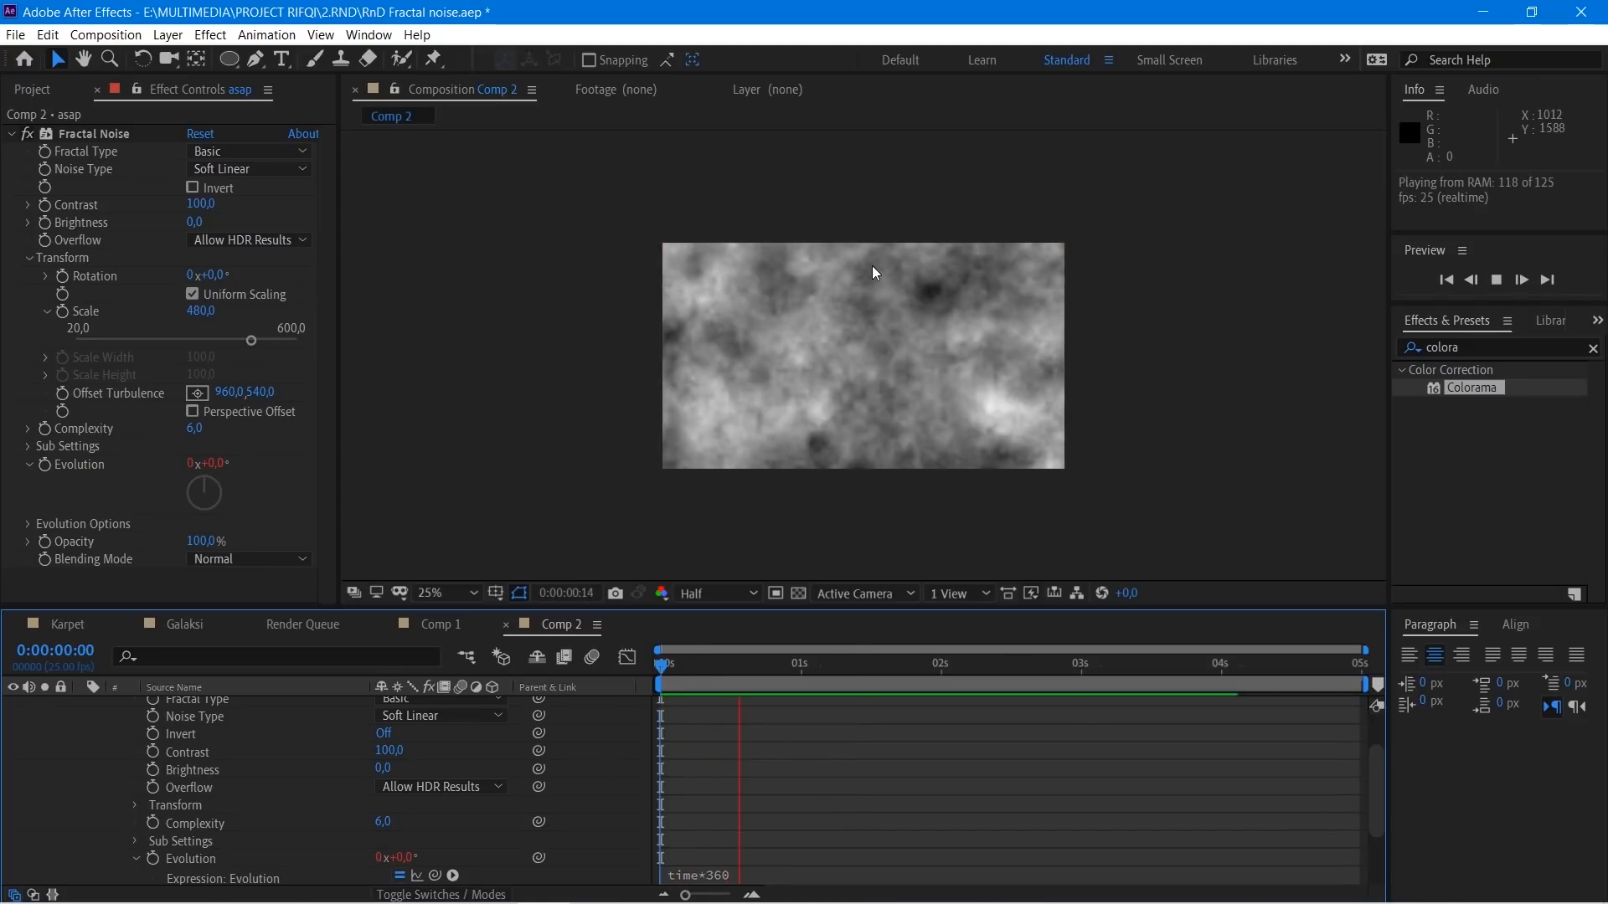
pyautogui.click(872, 264)
# Step: Keyframe the Fractal Noise Offset Turbulence at 0:00:00:00 and place its point near the frame's right edge at 1880, 556
pyautogui.moveTo(936, 674); pyautogui.dragTo(661, 676)
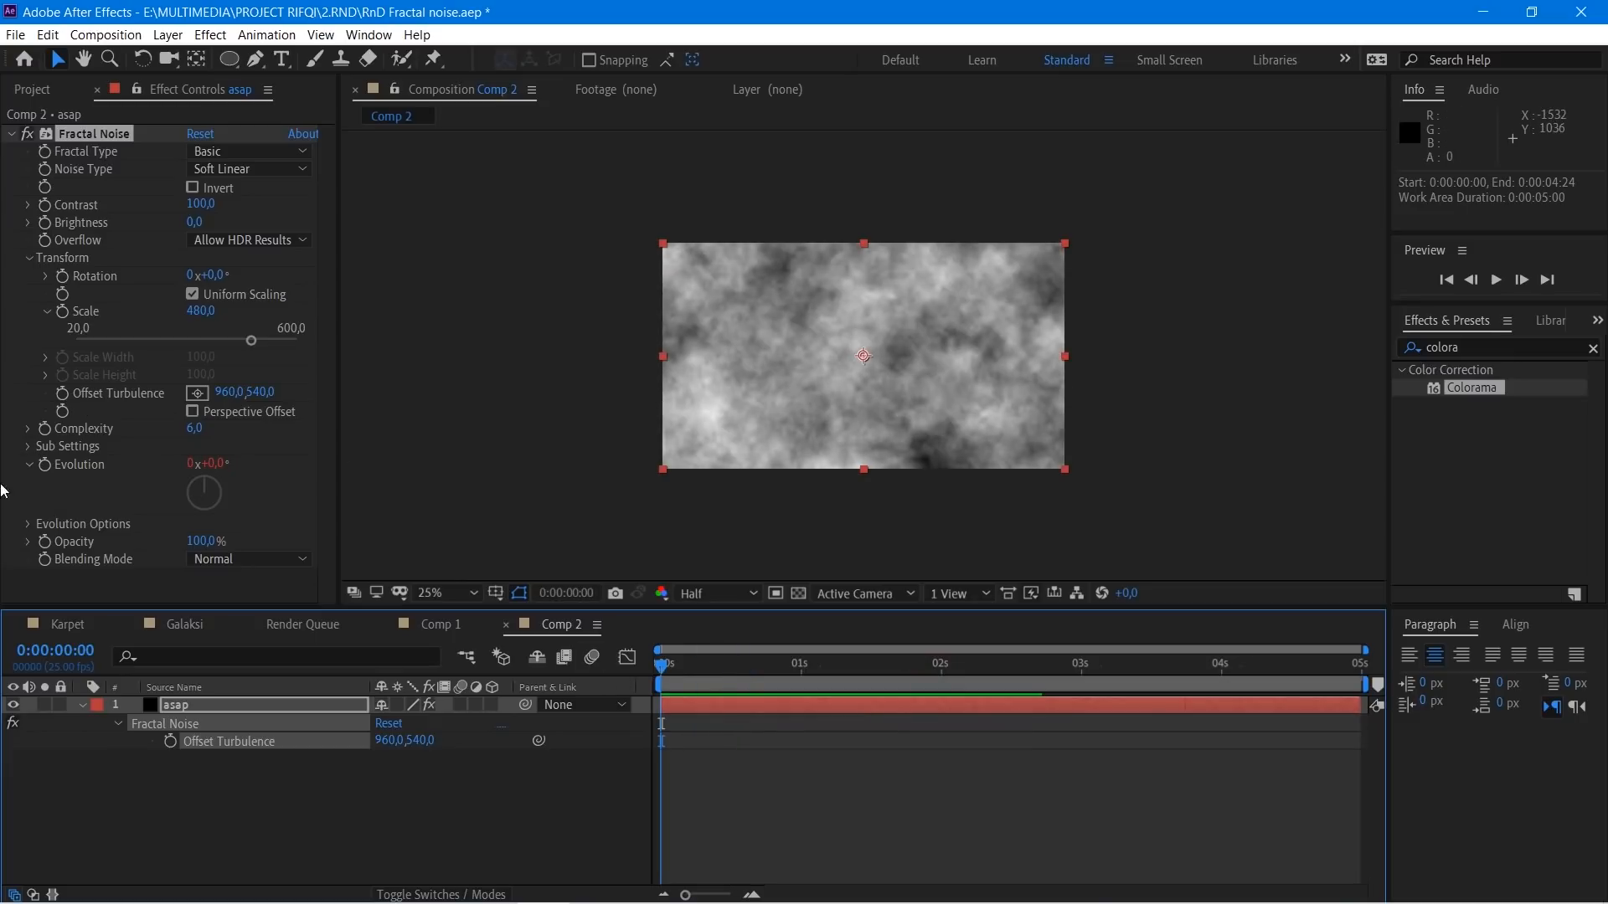
pyautogui.click(62, 394)
pyautogui.rightClick(61, 395)
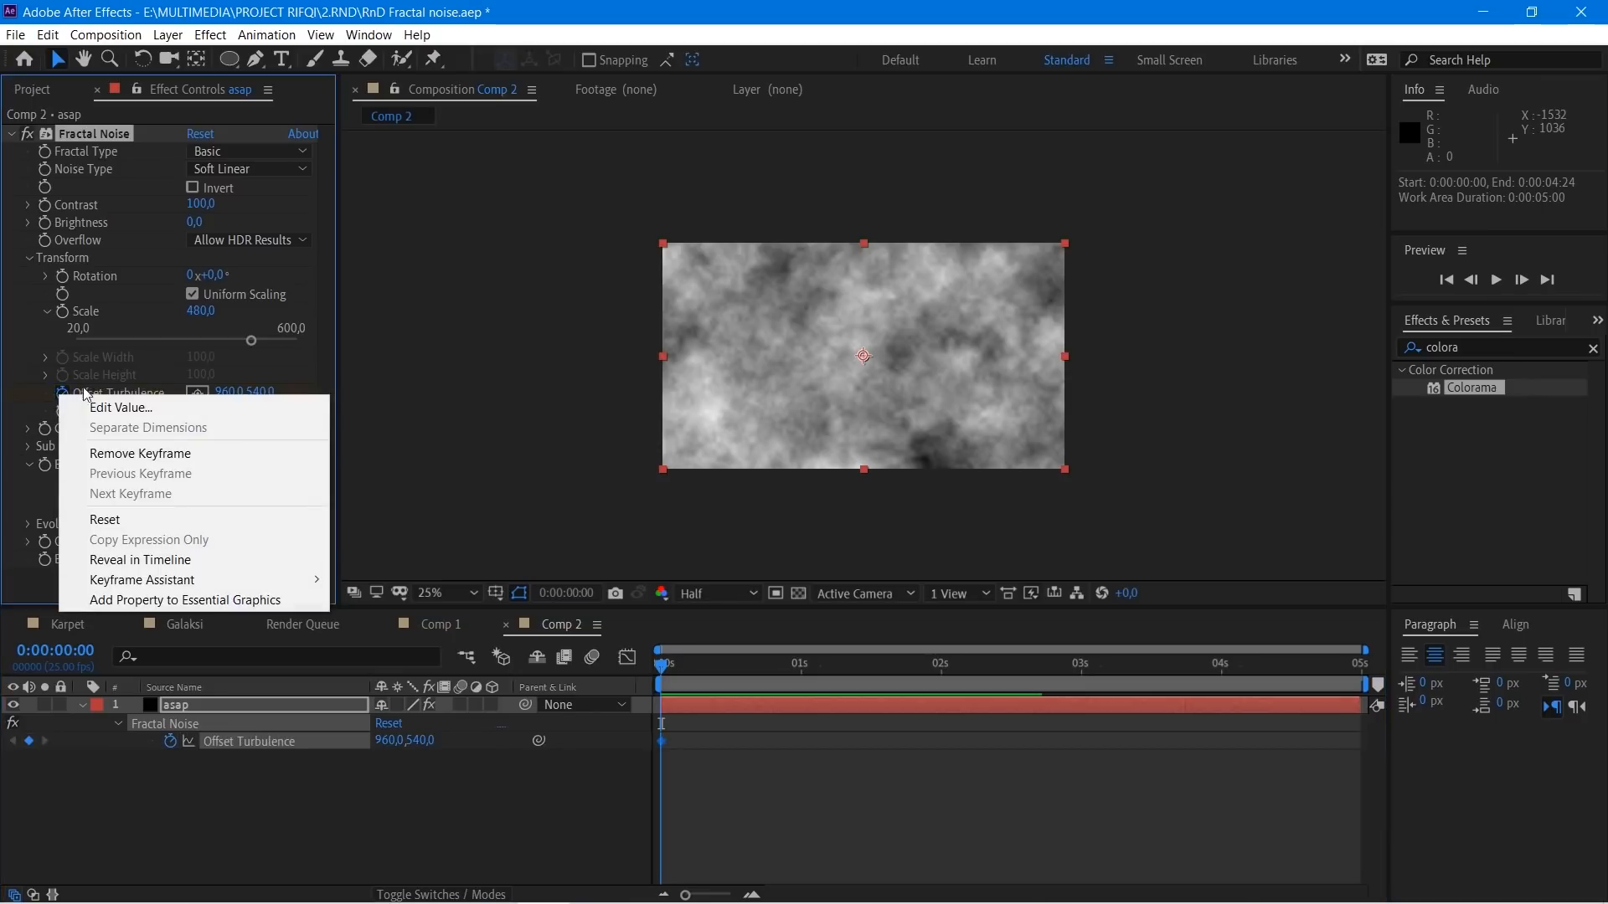
pyautogui.click(149, 372)
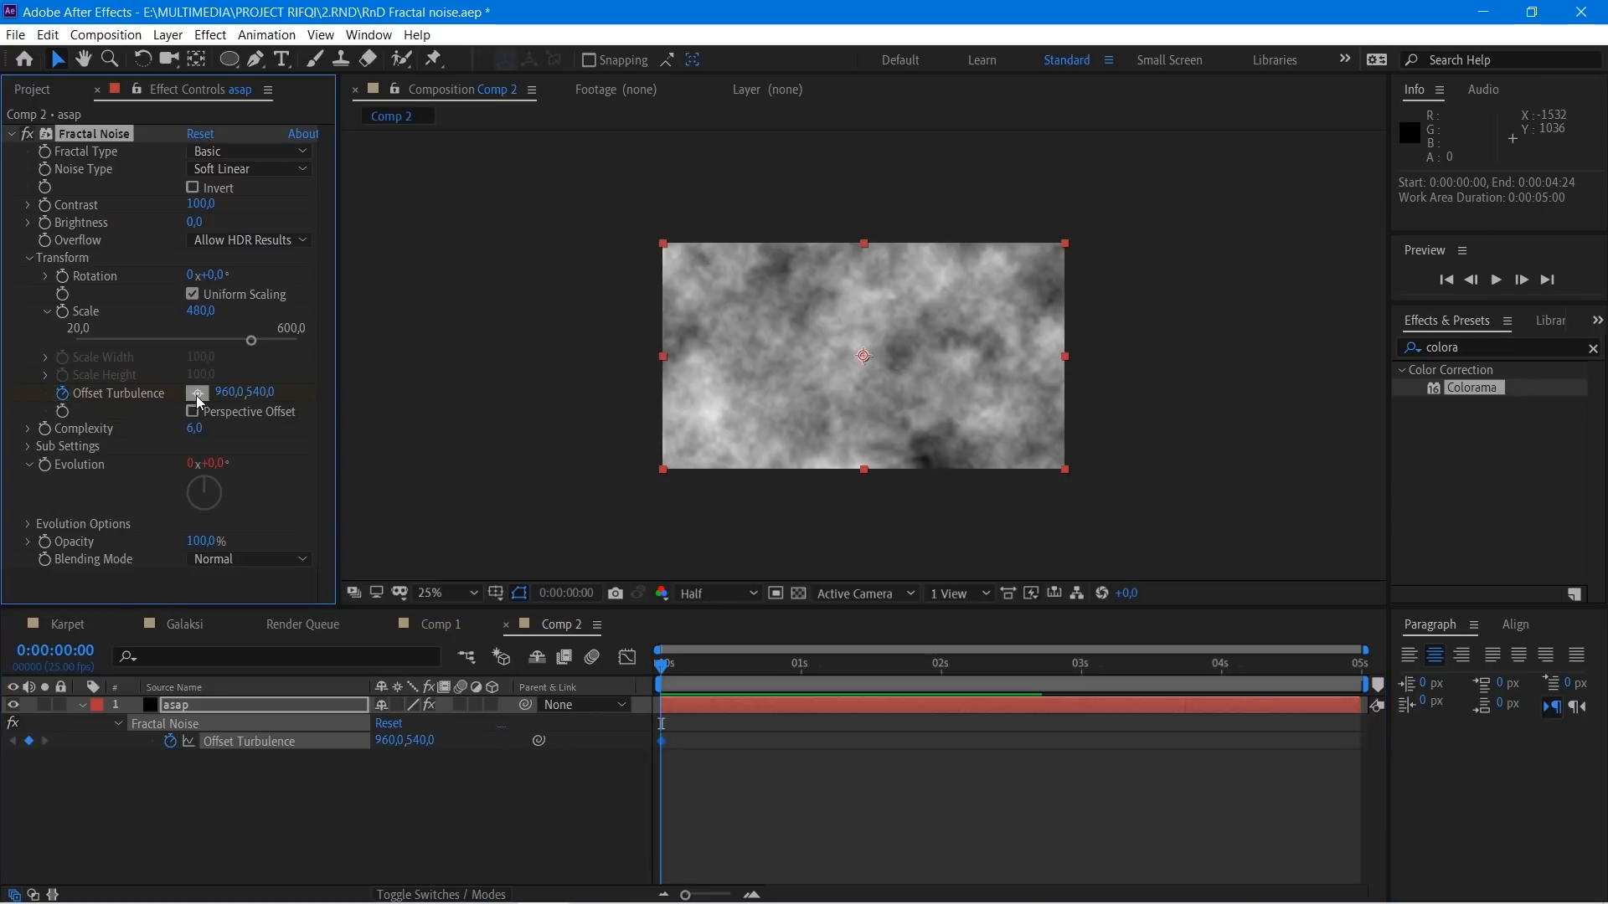
pyautogui.click(209, 394)
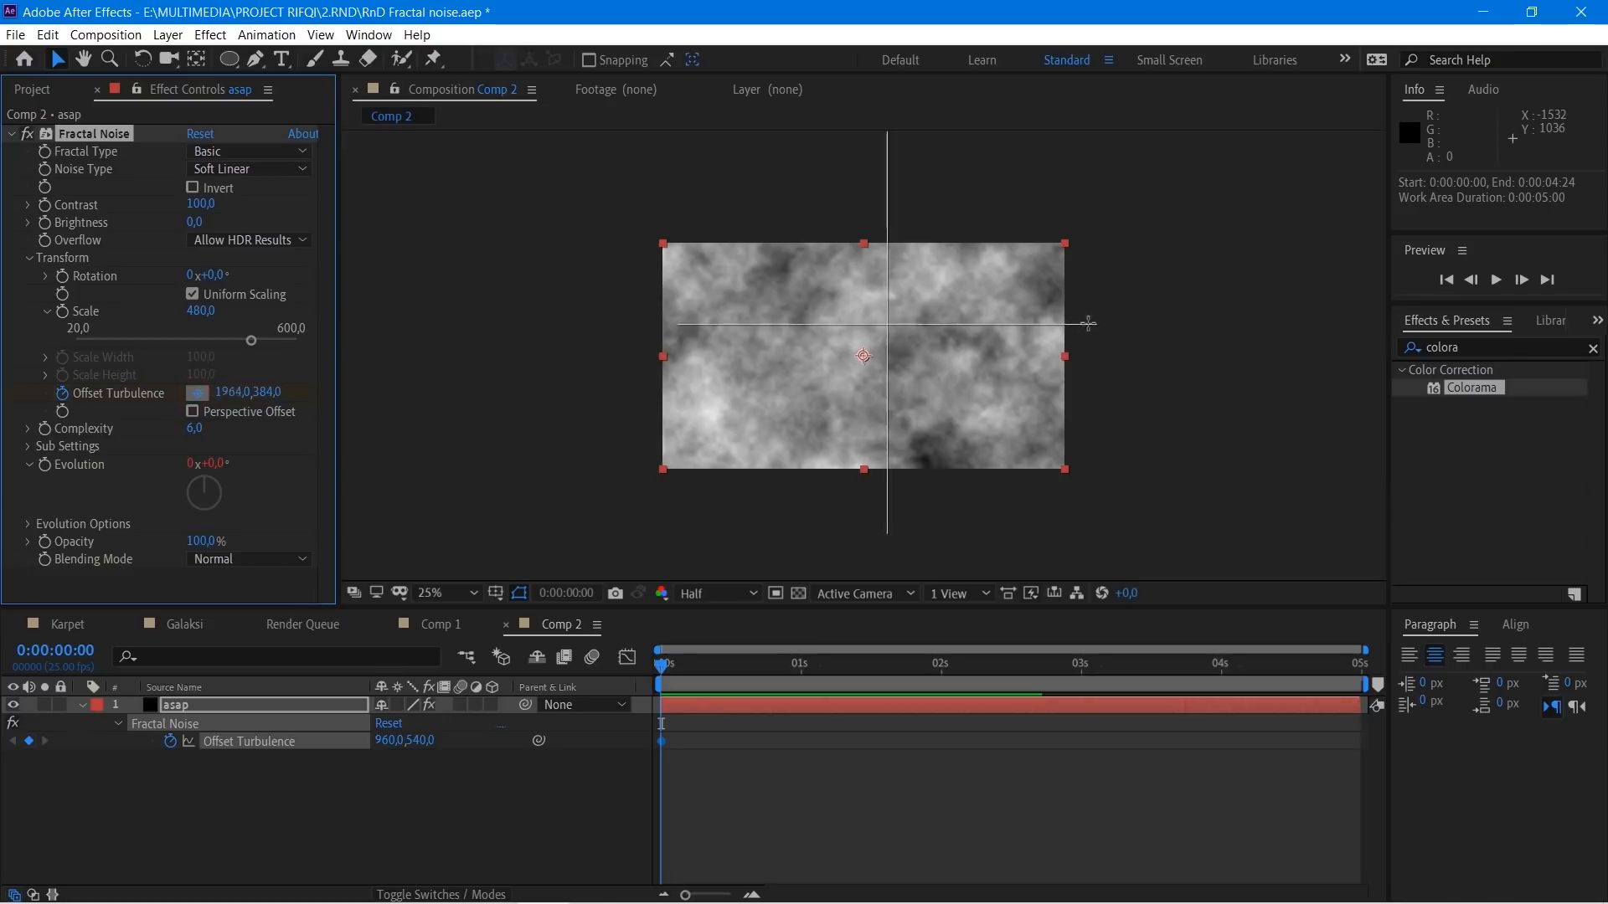
pyautogui.click(1061, 358)
pyautogui.moveTo(1062, 361)
pyautogui.mouseDown()
pyautogui.moveTo(793, 398)
pyautogui.moveTo(911, 305)
pyautogui.moveTo(900, 389)
pyautogui.moveTo(922, 327)
pyautogui.moveTo(1017, 375)
pyautogui.moveTo(1056, 358)
pyautogui.mouseUp()
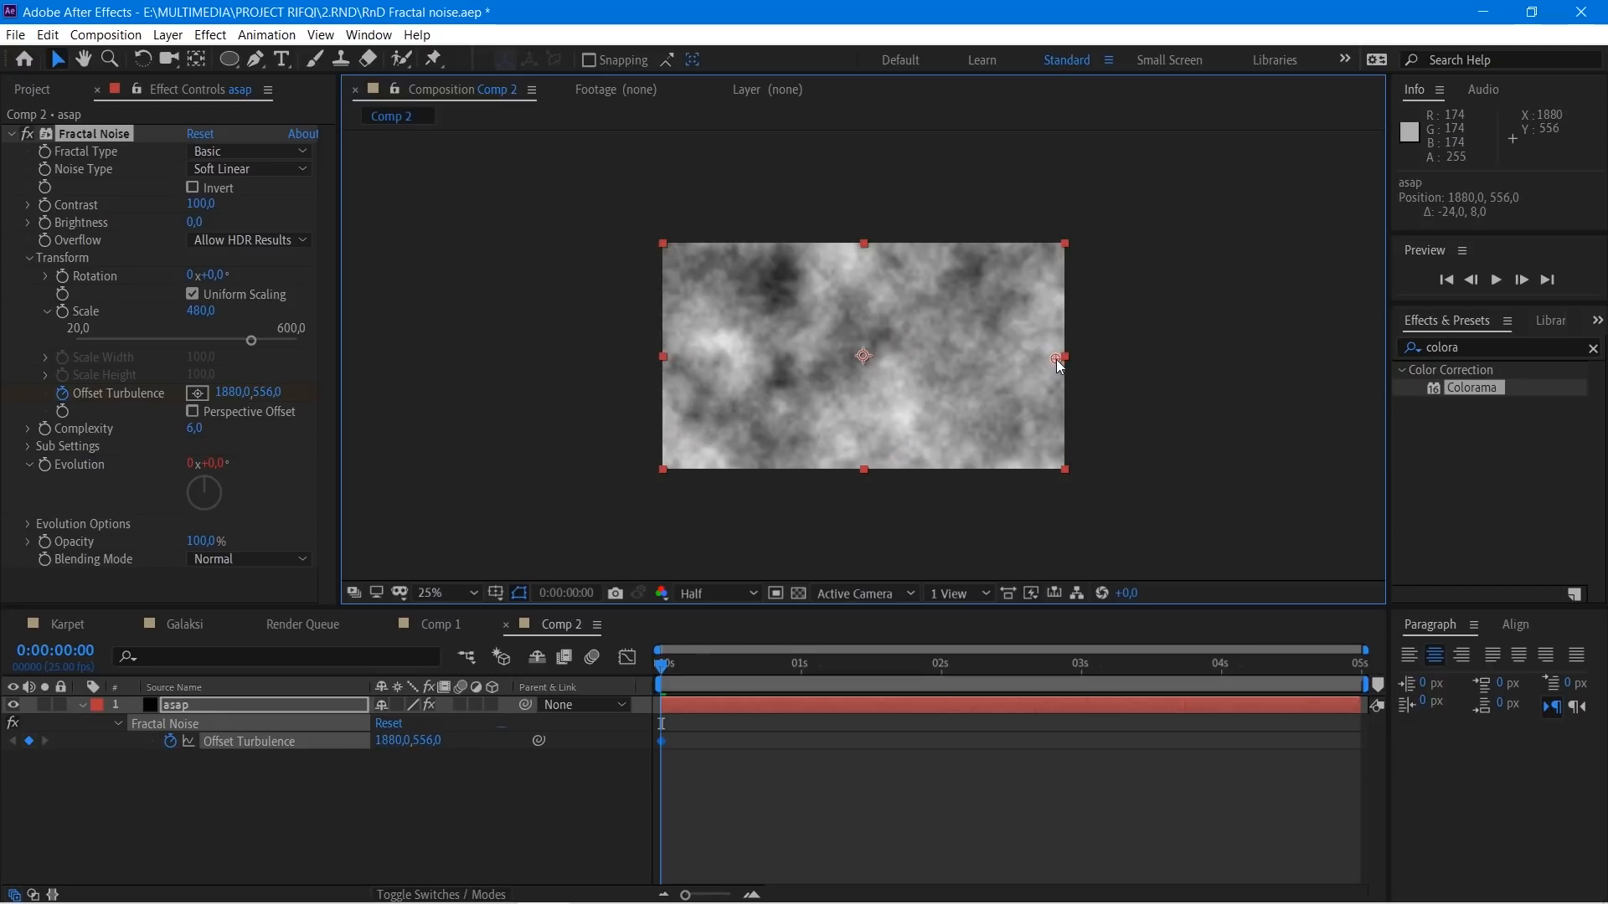
# Step: At 0:00:04:24, move the Offset Turbulence point beyond the frame's left edge to add a second keyframe, and preview it
pyautogui.moveTo(1019, 672); pyautogui.dragTo(1444, 670)
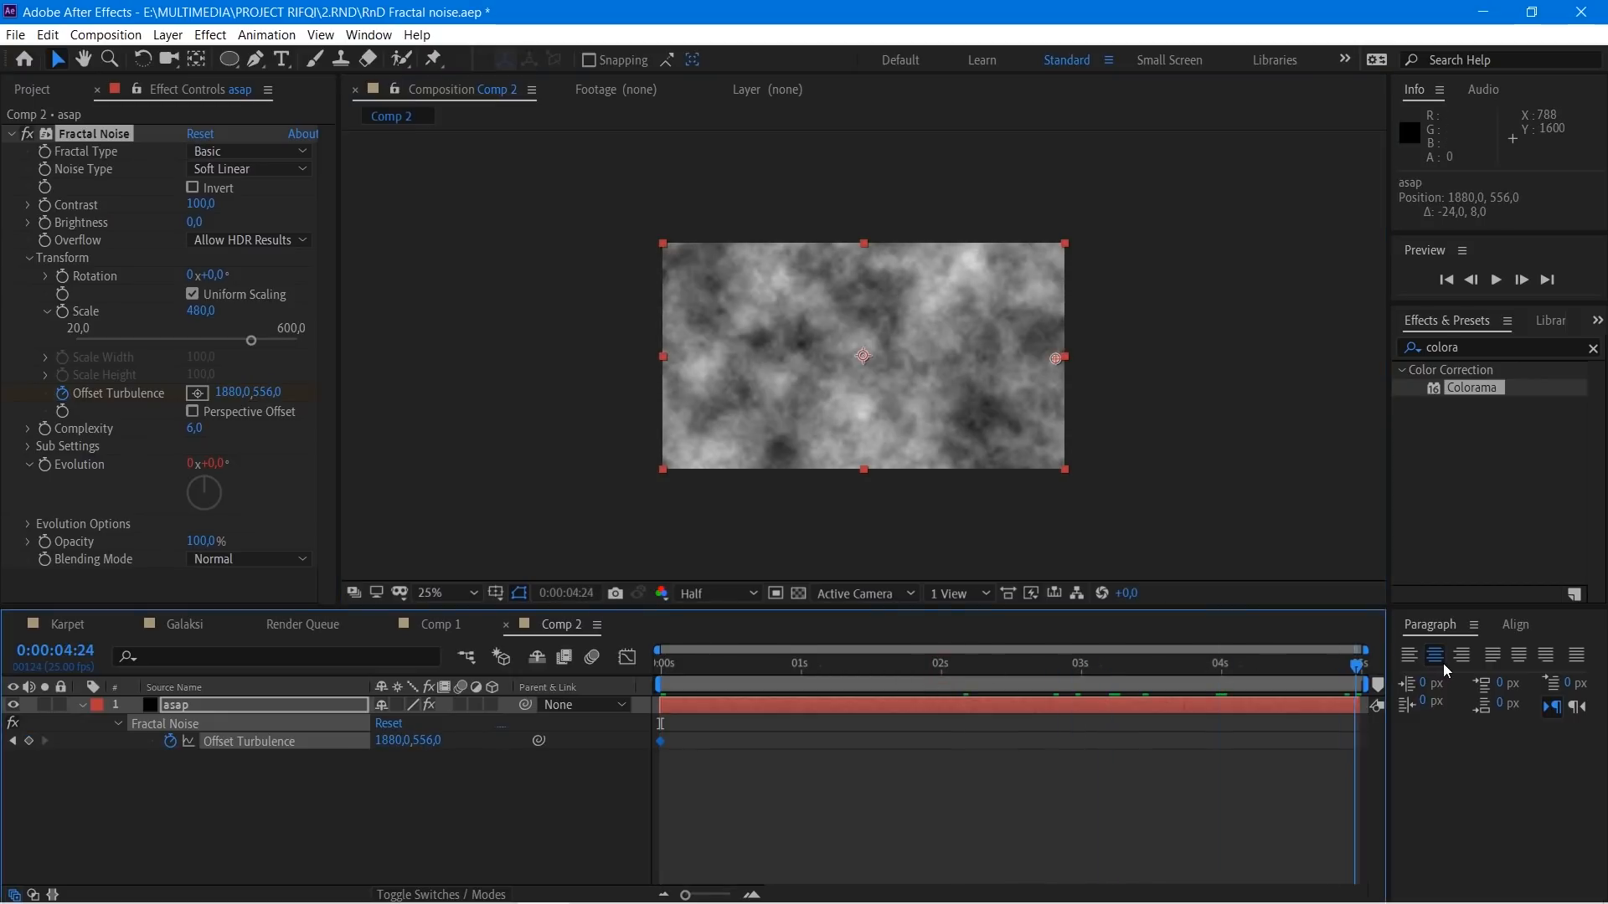
pyautogui.moveTo(1050, 359); pyautogui.dragTo(481, 373)
pyautogui.press('space')
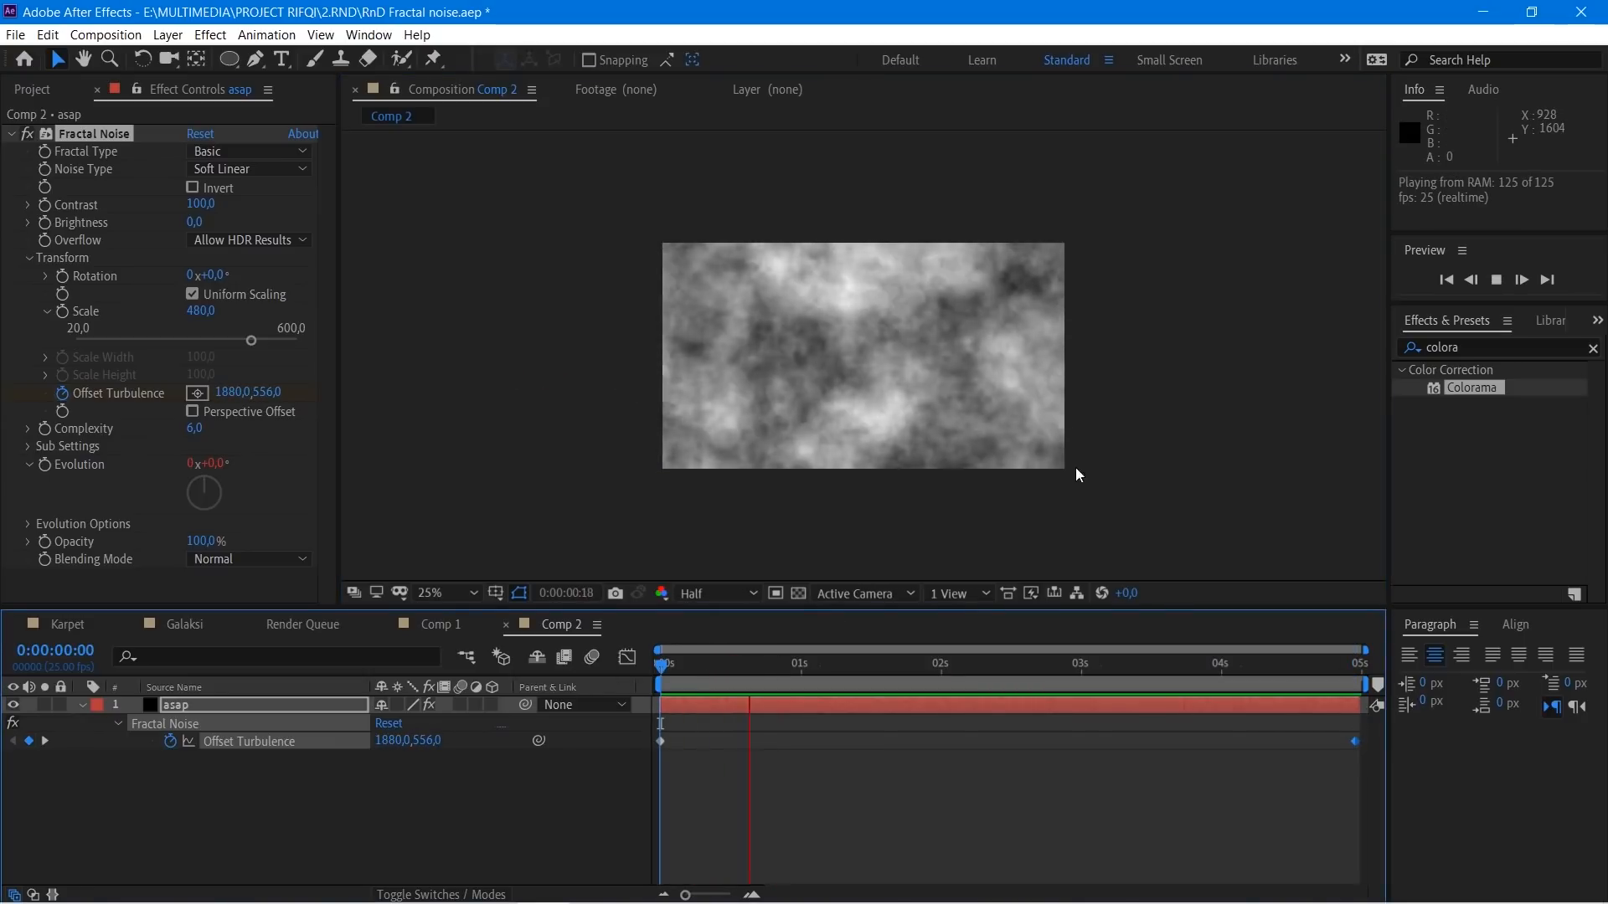
# Step: Move the second Offset Turbulence keyframe to 0:00:02:21, end the work area just after it, and preview the faster drift
pyautogui.moveTo(1354, 741); pyautogui.dragTo(1057, 742)
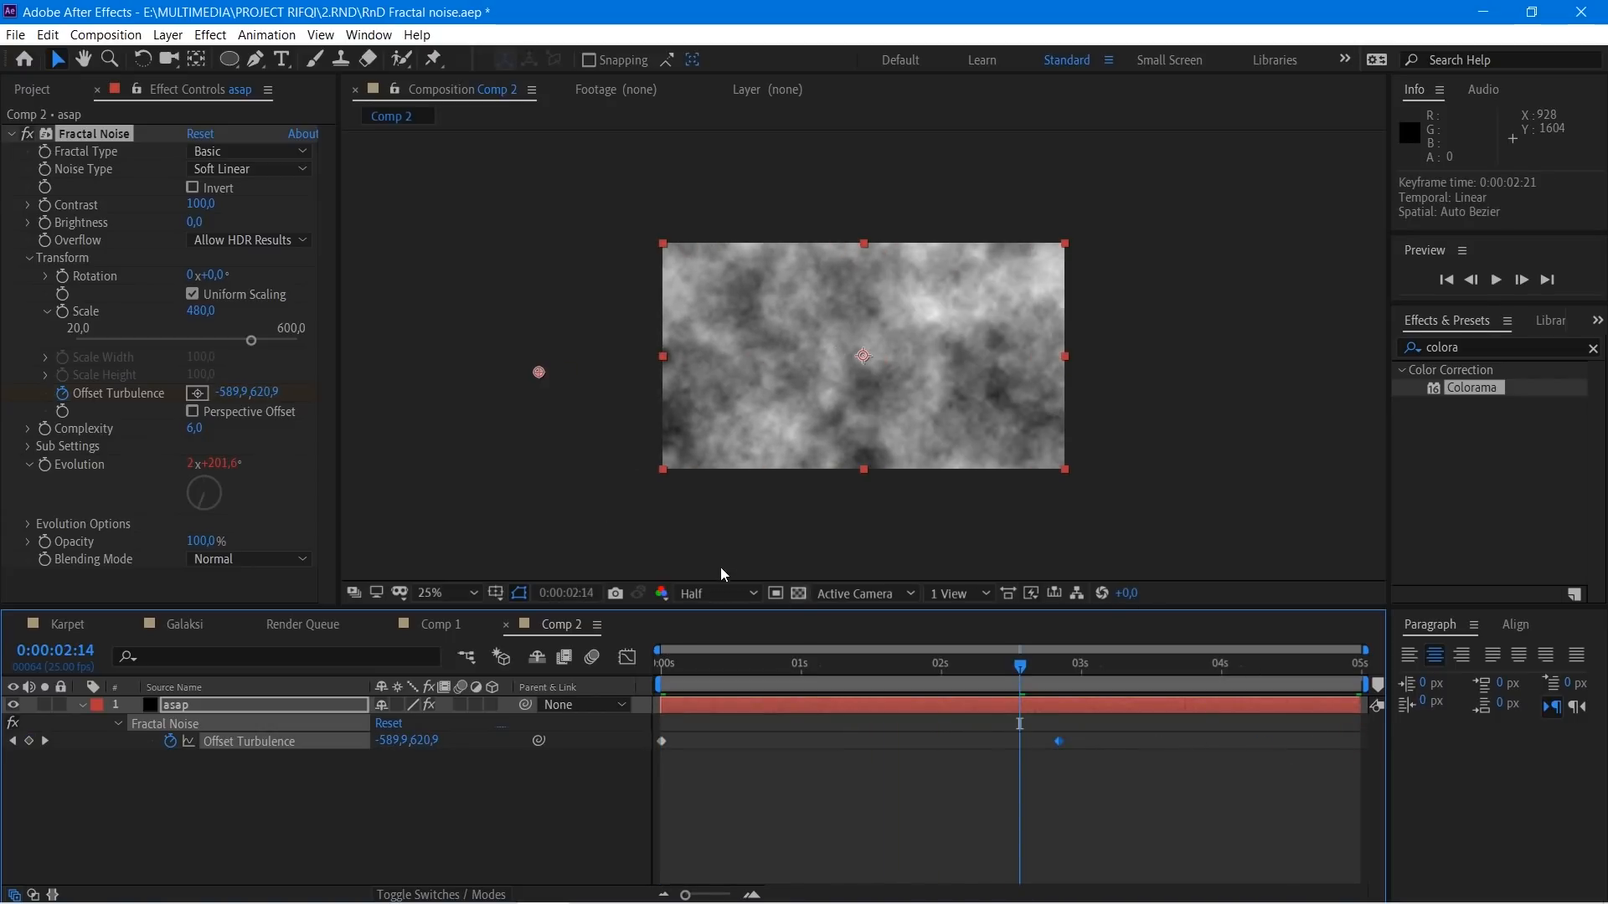
pyautogui.press('space')
pyautogui.press('space')
pyautogui.moveTo(1364, 685); pyautogui.dragTo(1067, 684)
pyautogui.moveTo(937, 668); pyautogui.dragTo(890, 669)
pyautogui.moveTo(761, 672); pyautogui.dragTo(662, 675)
pyautogui.press('space')
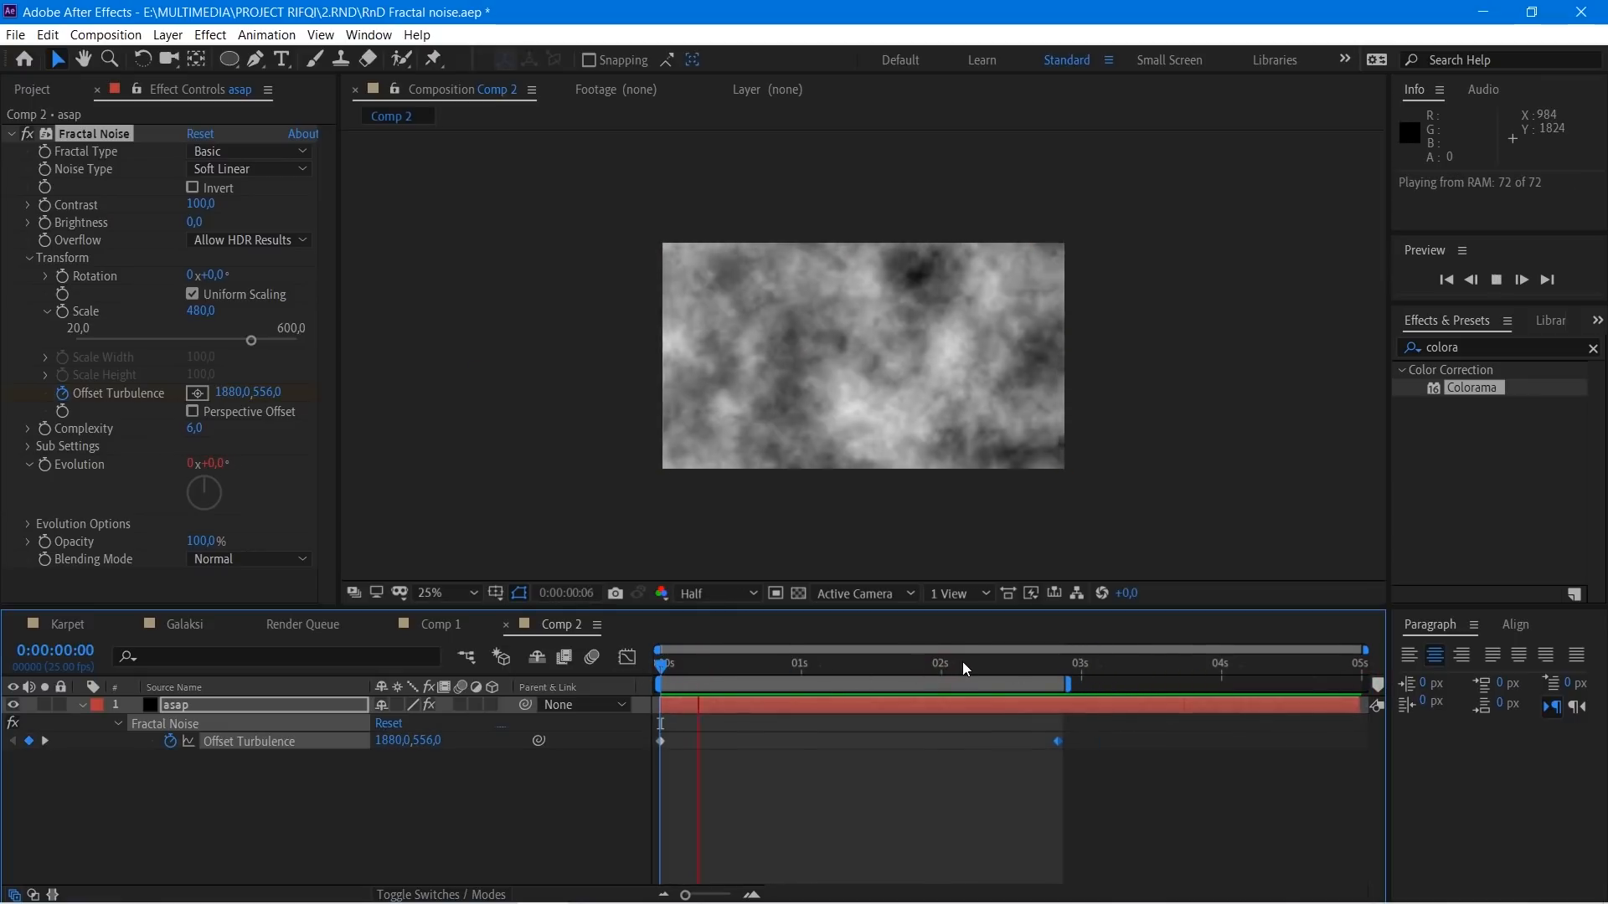
pyautogui.press('space')
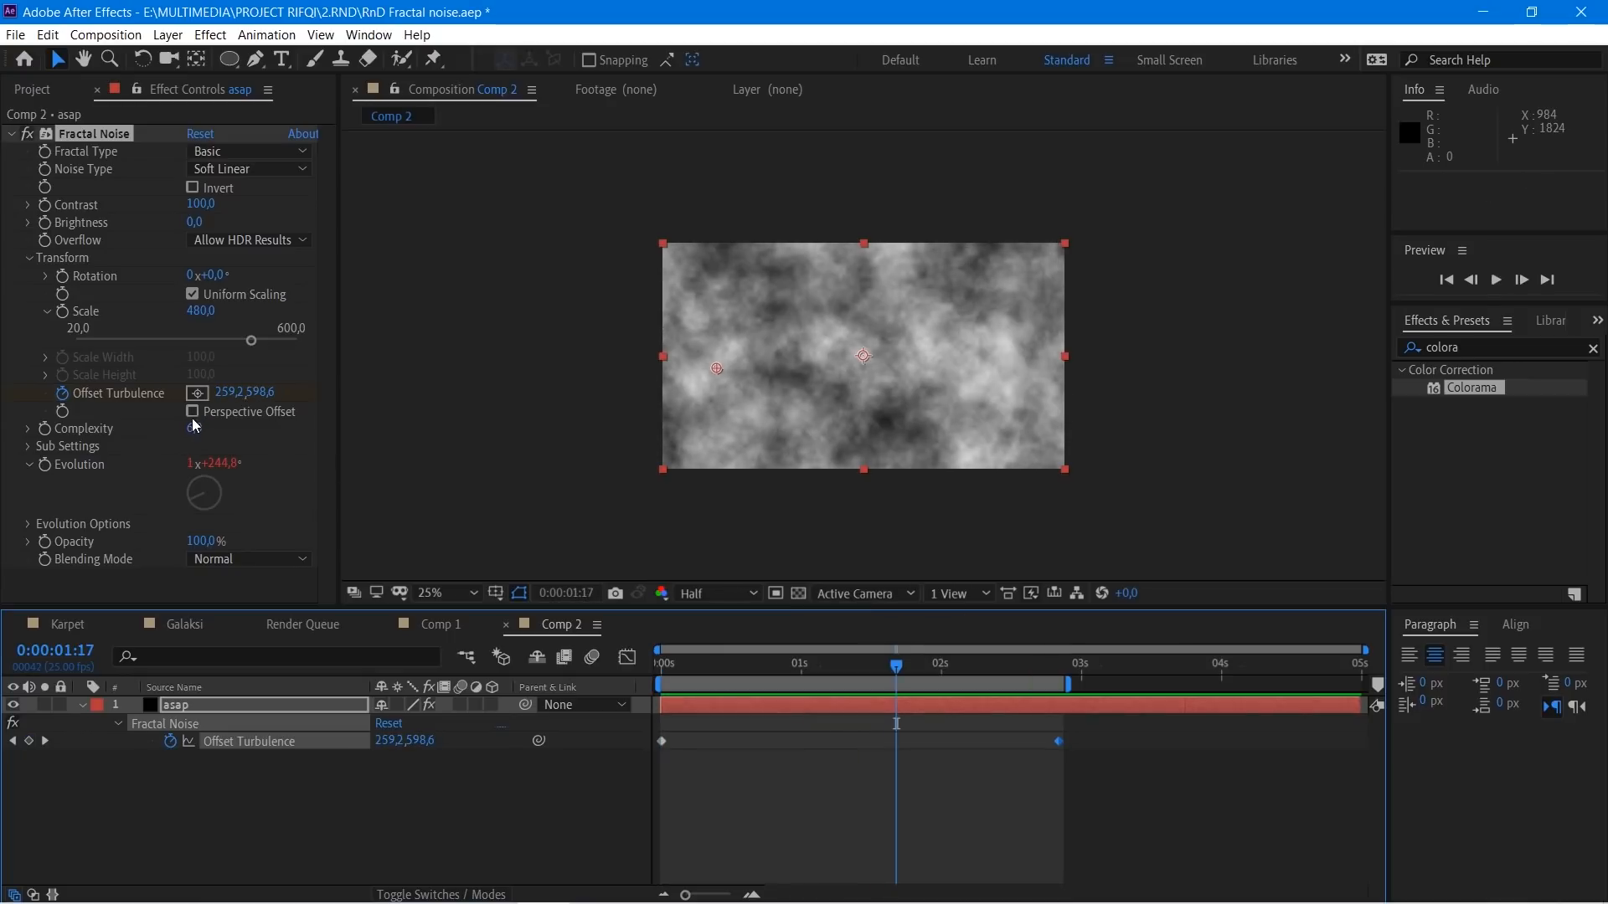
# Step: Enable Perspective Offset in the Fractal Noise Transform settings and preview the motion
pyautogui.click(192, 412)
pyautogui.press('space')
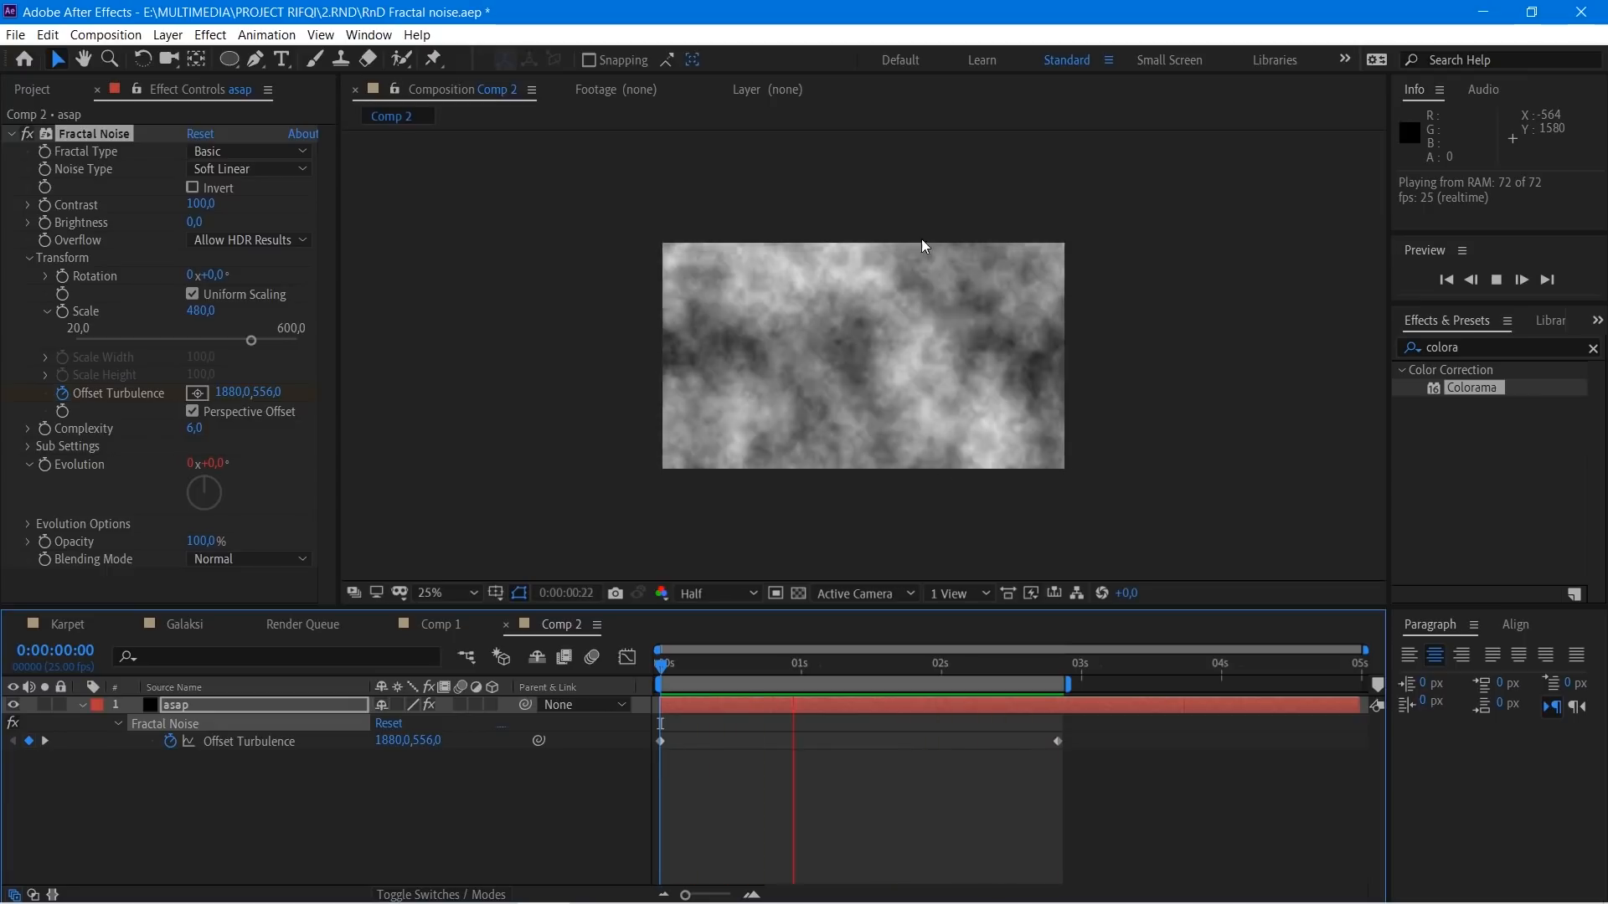
pyautogui.press('space')
# Step: Apply Fast Box Blur to the asap solid with a Blur Radius of 24 and Repeat Edge Pixels enabled
pyautogui.click(712, 705)
pyautogui.hotkey('ctrl', 'space')
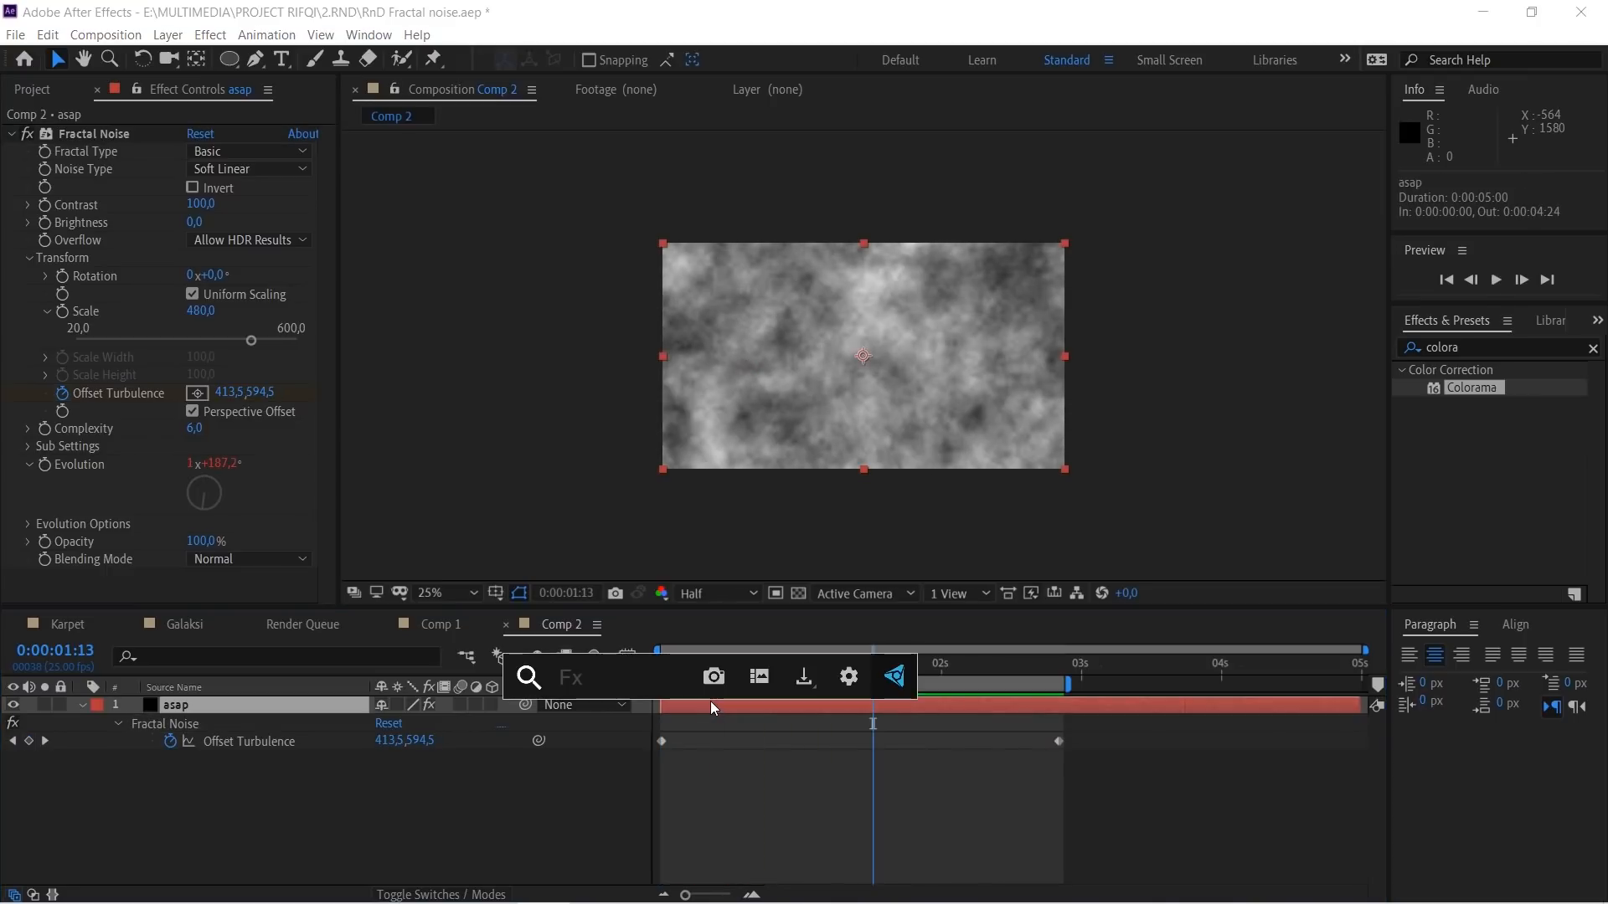
pyautogui.write('fas')
pyautogui.press('Return')
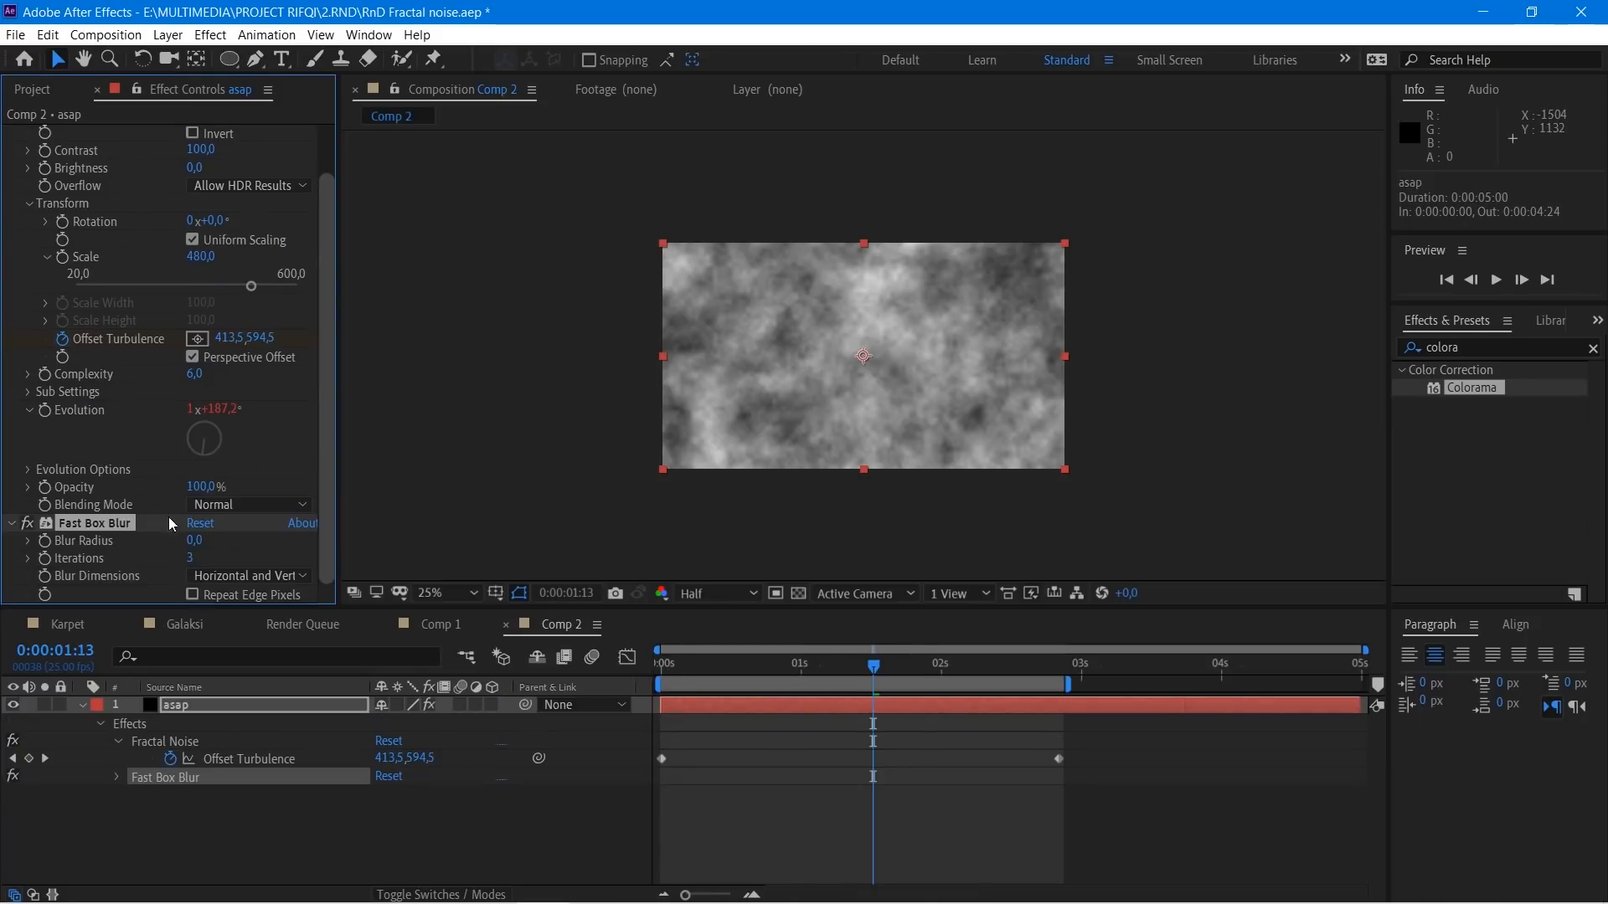
pyautogui.moveTo(195, 541); pyautogui.dragTo(216, 541)
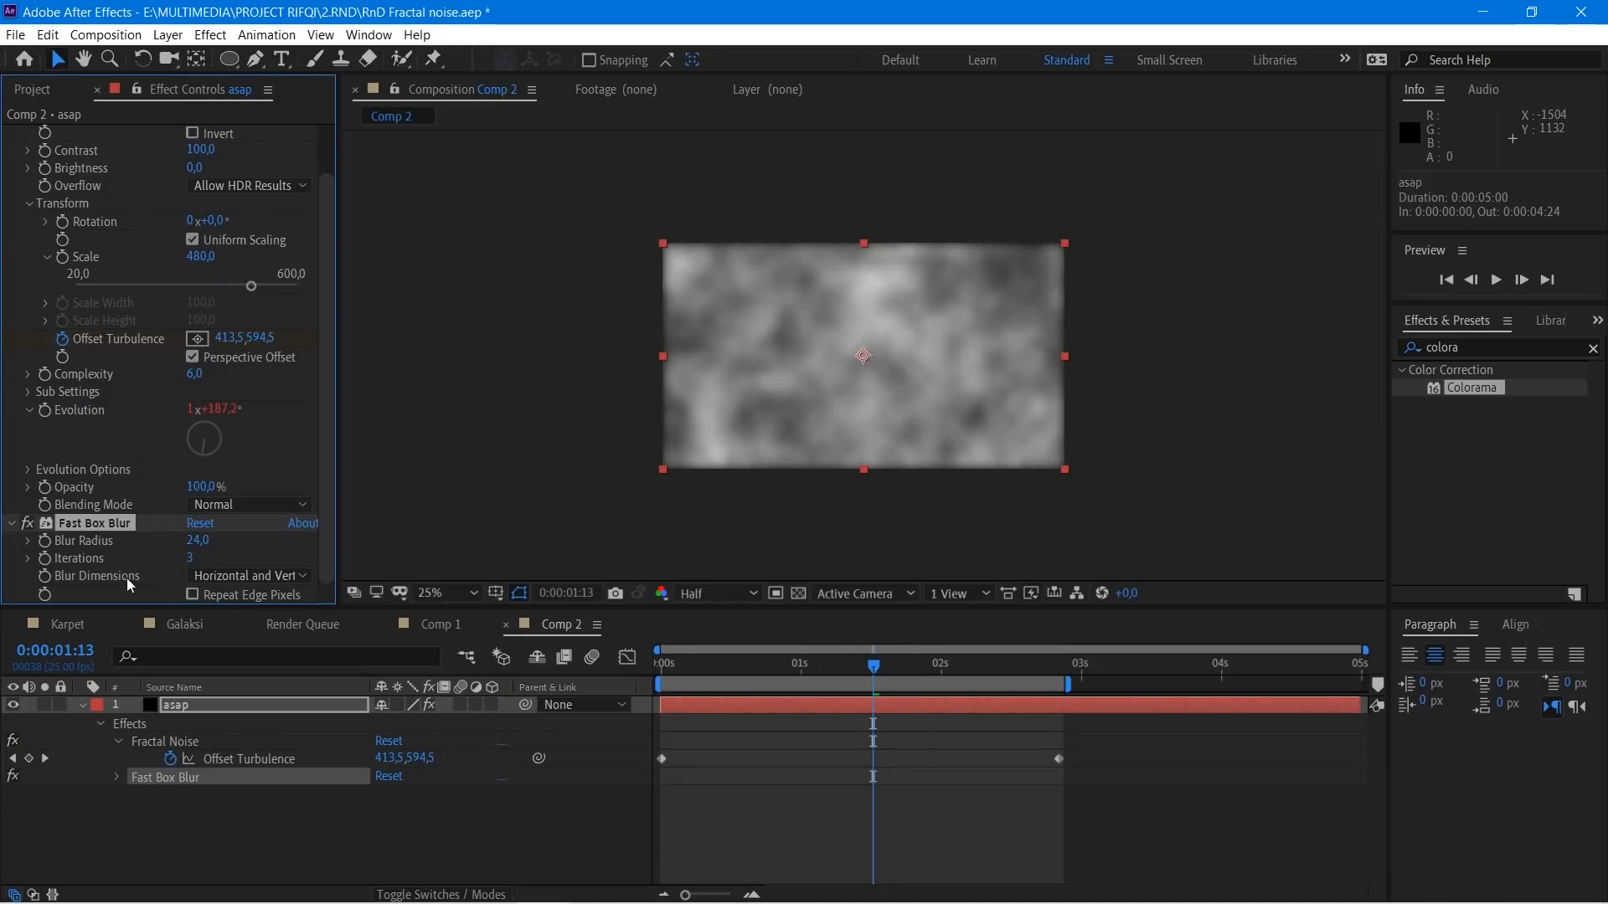
pyautogui.click(193, 596)
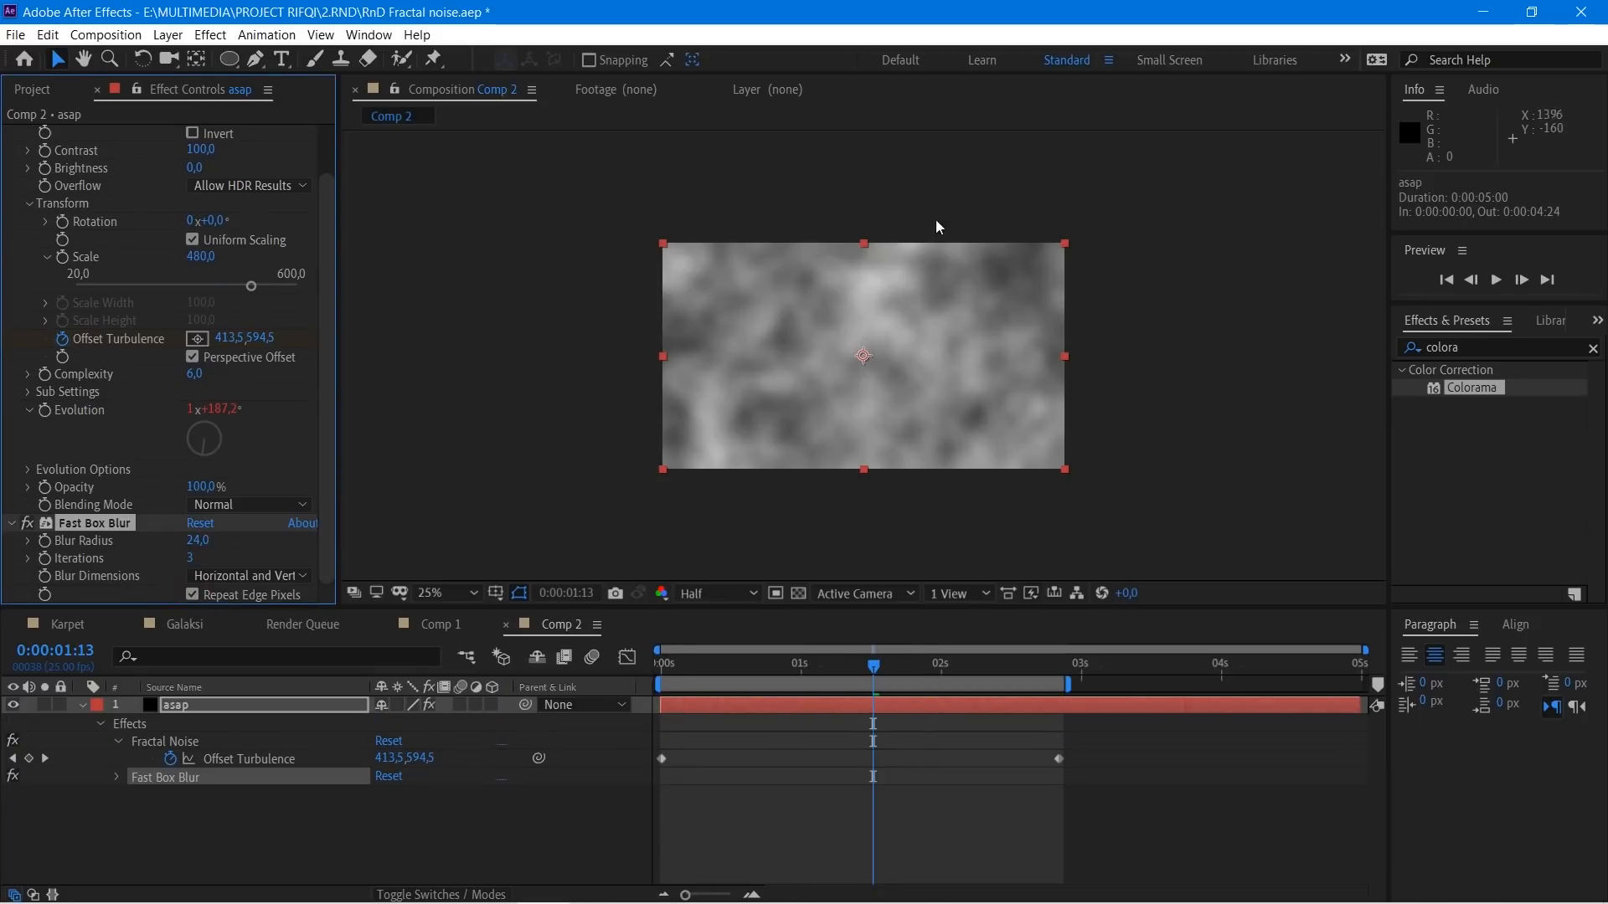
# Step: Draw a closed eight-point Pen mask on the asap solid around the lower half of the frame, with a wavy upper edge
pyautogui.click(256, 59)
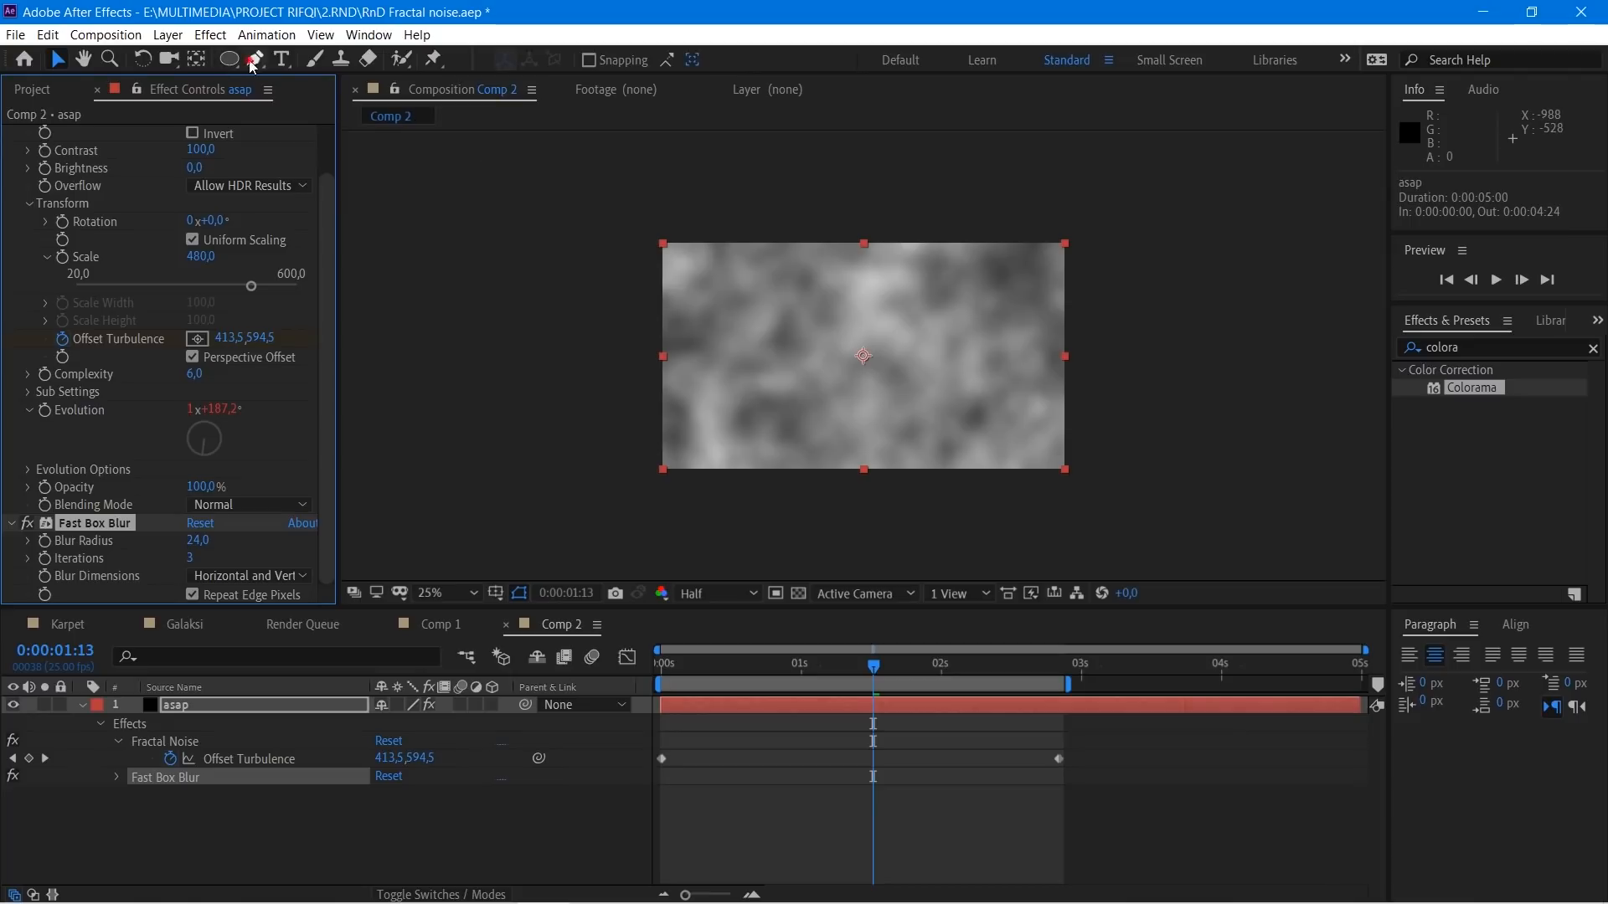
pyautogui.click(626, 399)
pyautogui.click(741, 371)
pyautogui.click(871, 400)
pyautogui.click(1002, 402)
pyautogui.click(1111, 384)
pyautogui.click(1208, 477)
pyautogui.click(914, 547)
pyautogui.click(574, 534)
pyautogui.click(625, 400)
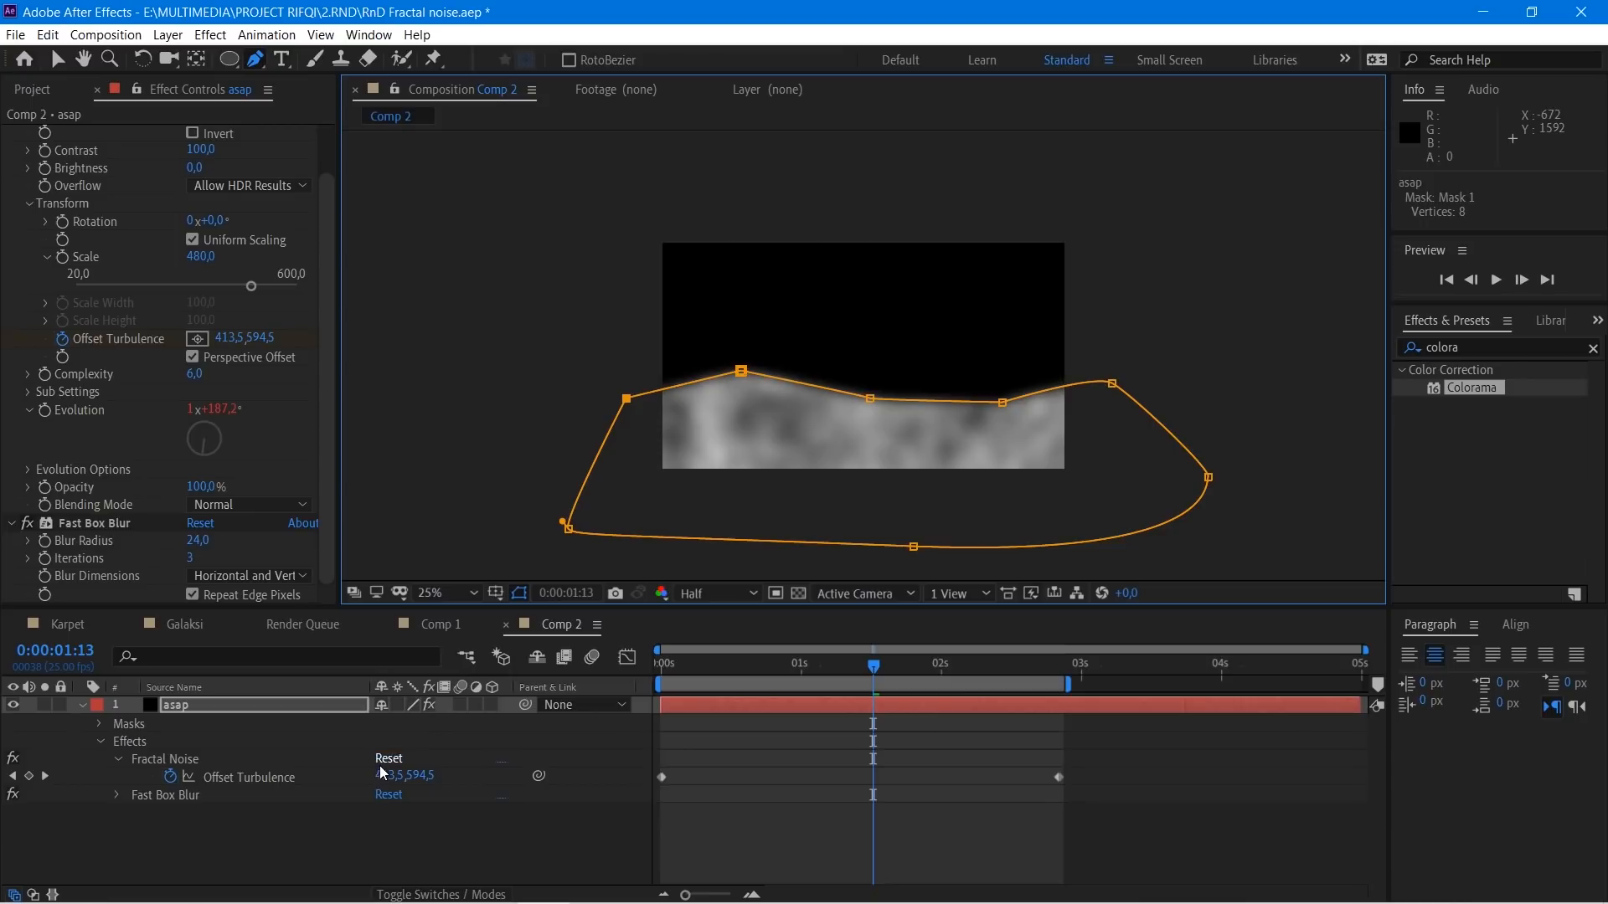
# Step: Feather Mask 1 by 373 pixels and set the asap layer's opacity to 52%
pyautogui.press('f')
pyautogui.moveTo(395, 742); pyautogui.dragTo(678, 734)
pyautogui.press('t')
pyautogui.click(319, 705)
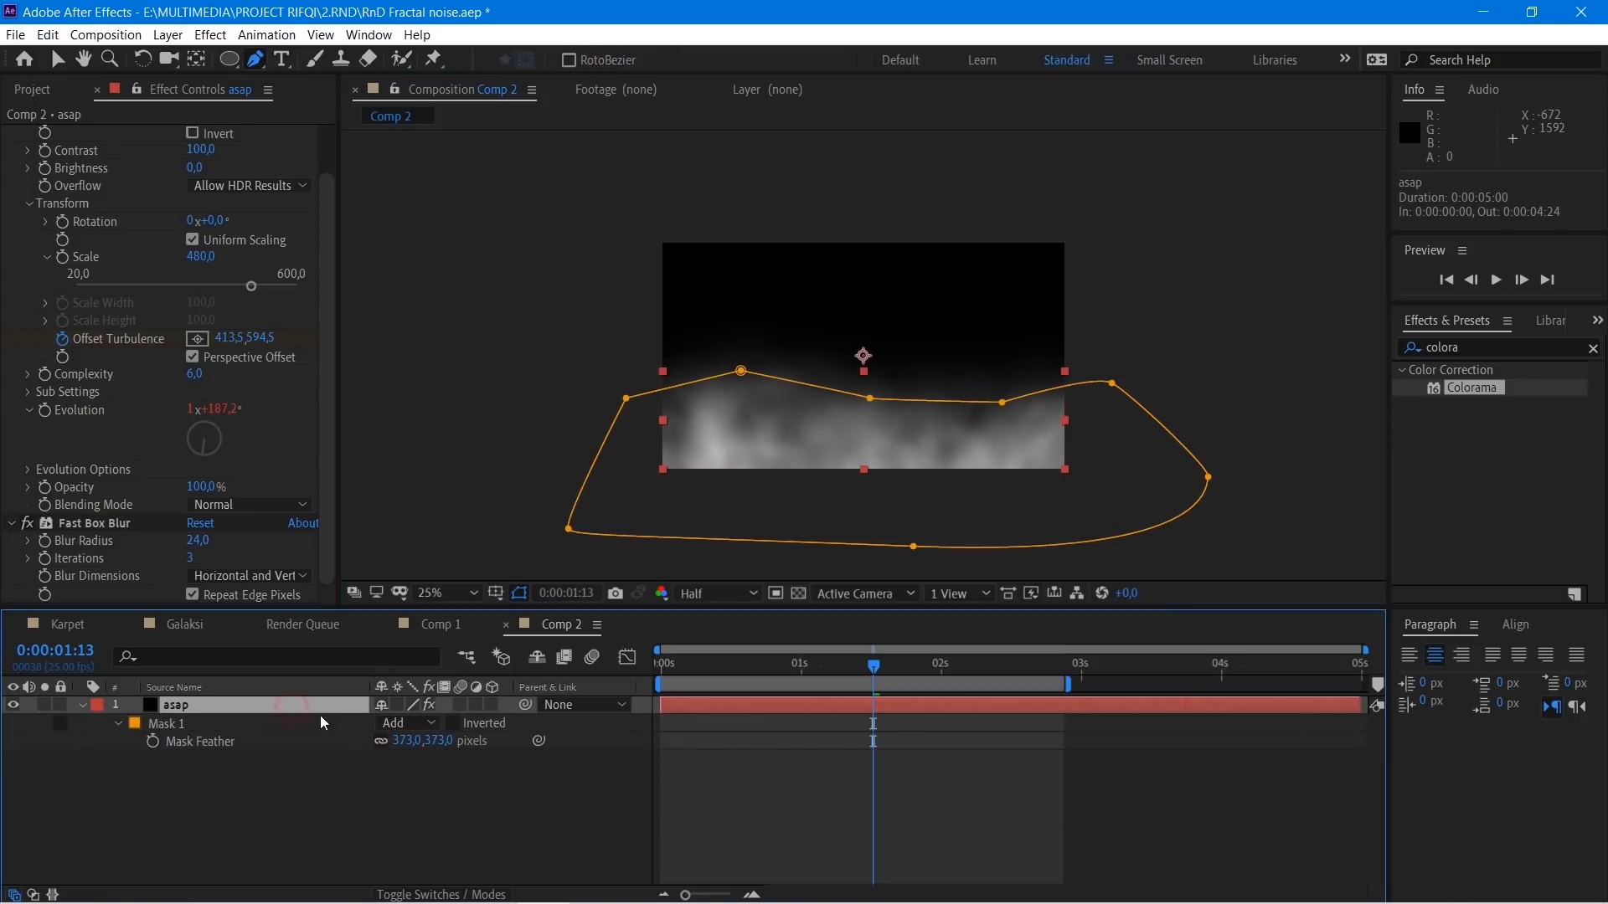
pyautogui.moveTo(382, 723); pyautogui.dragTo(327, 723)
# Step: Set the Fast Box Blur radius to 10 and preview the fog from the start of the composition
pyautogui.click(202, 540)
pyautogui.write('1')
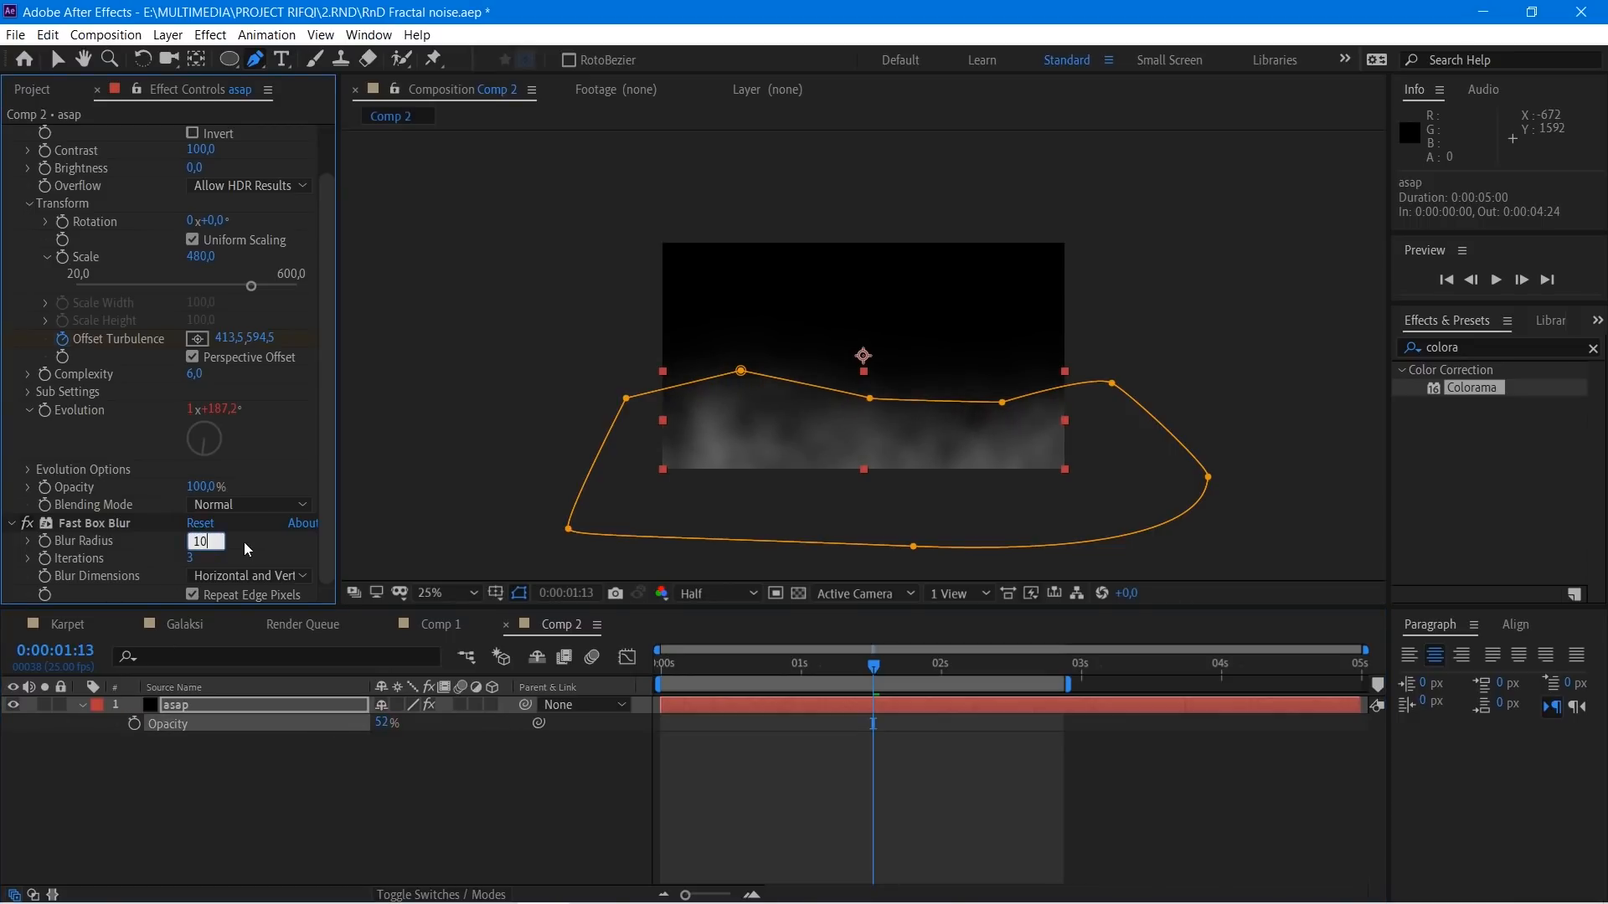
pyautogui.write('0')
pyautogui.press('Return')
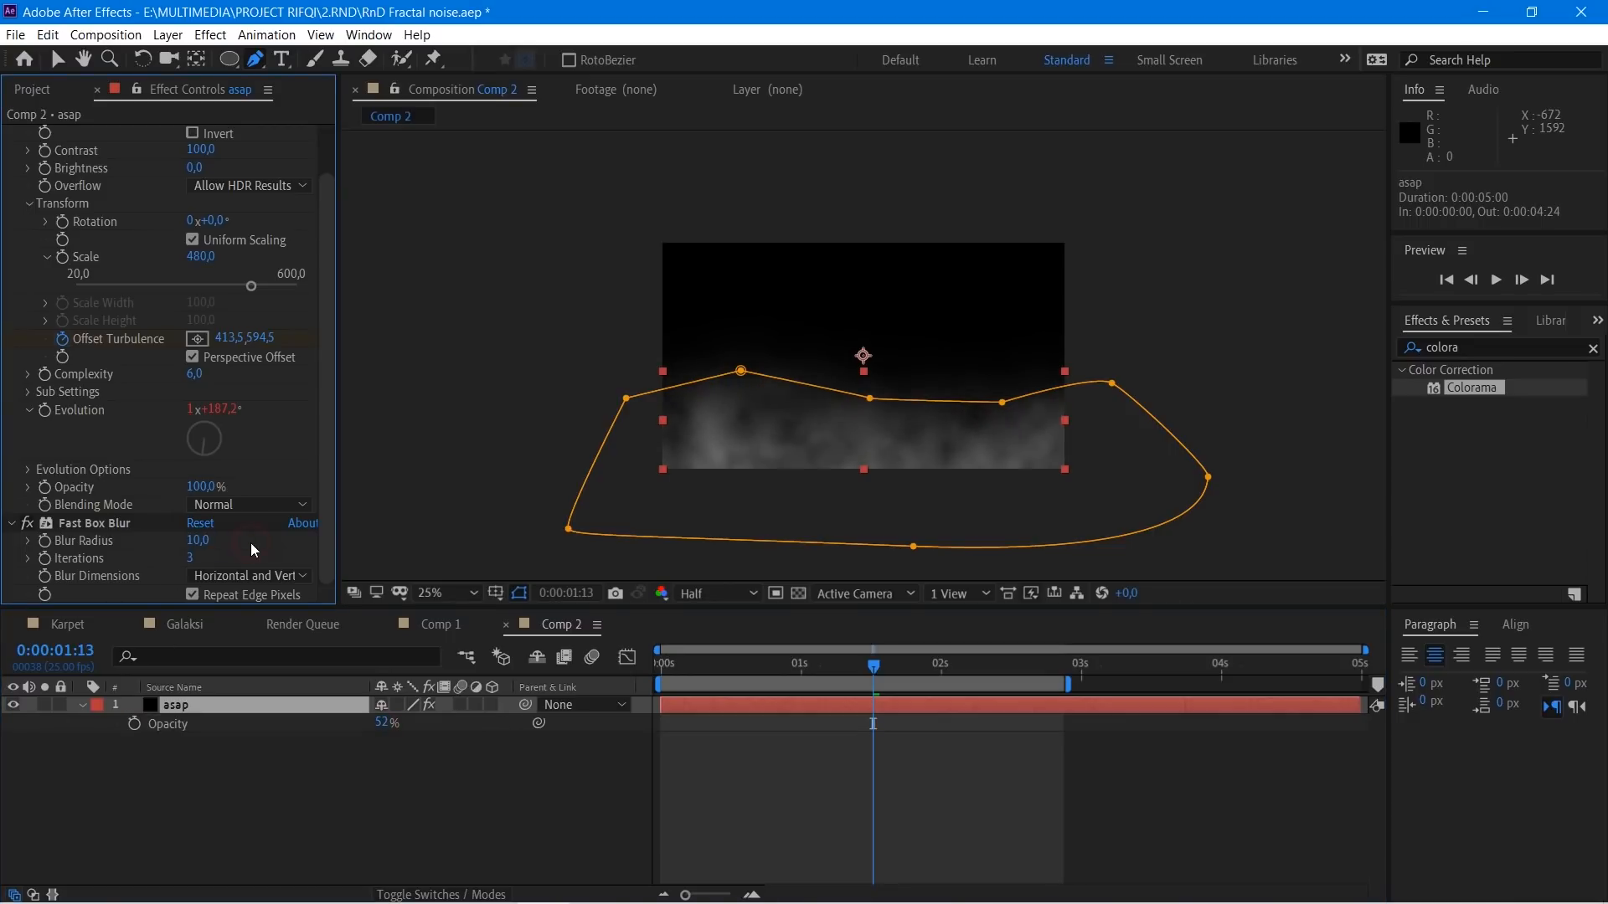
pyautogui.click(668, 665)
pyautogui.click(845, 762)
pyautogui.press('space')
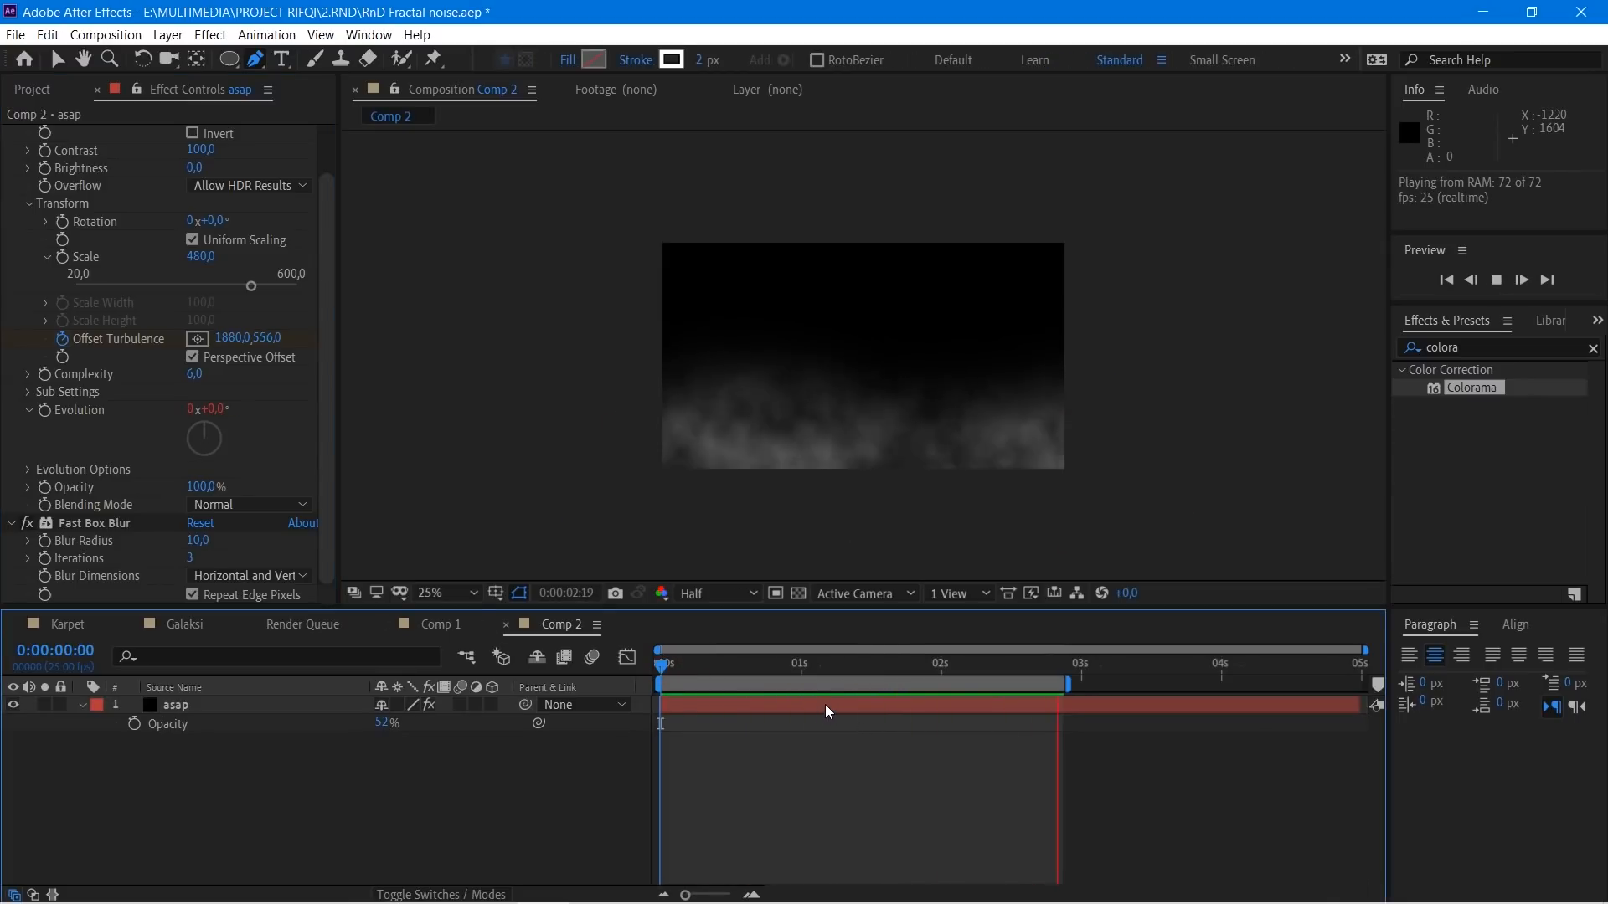
pyautogui.press('space')
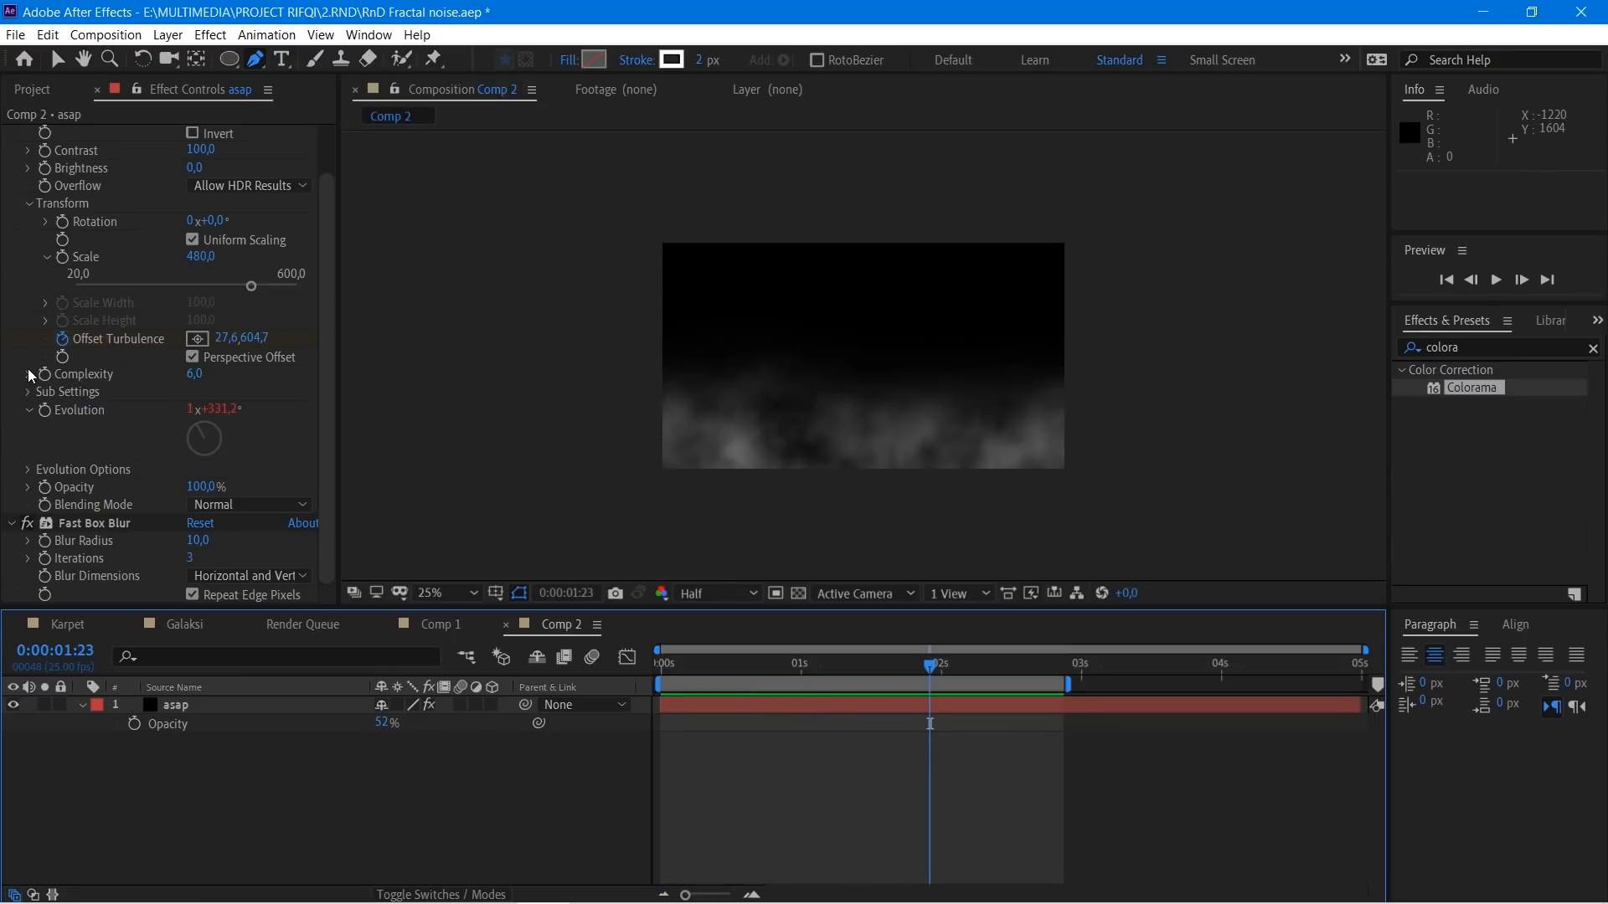
# Step: Set the Fractal Noise Complexity to 4.4 and Brightness to 30, and preview the fog
pyautogui.moveTo(195, 375); pyautogui.dragTo(168, 377)
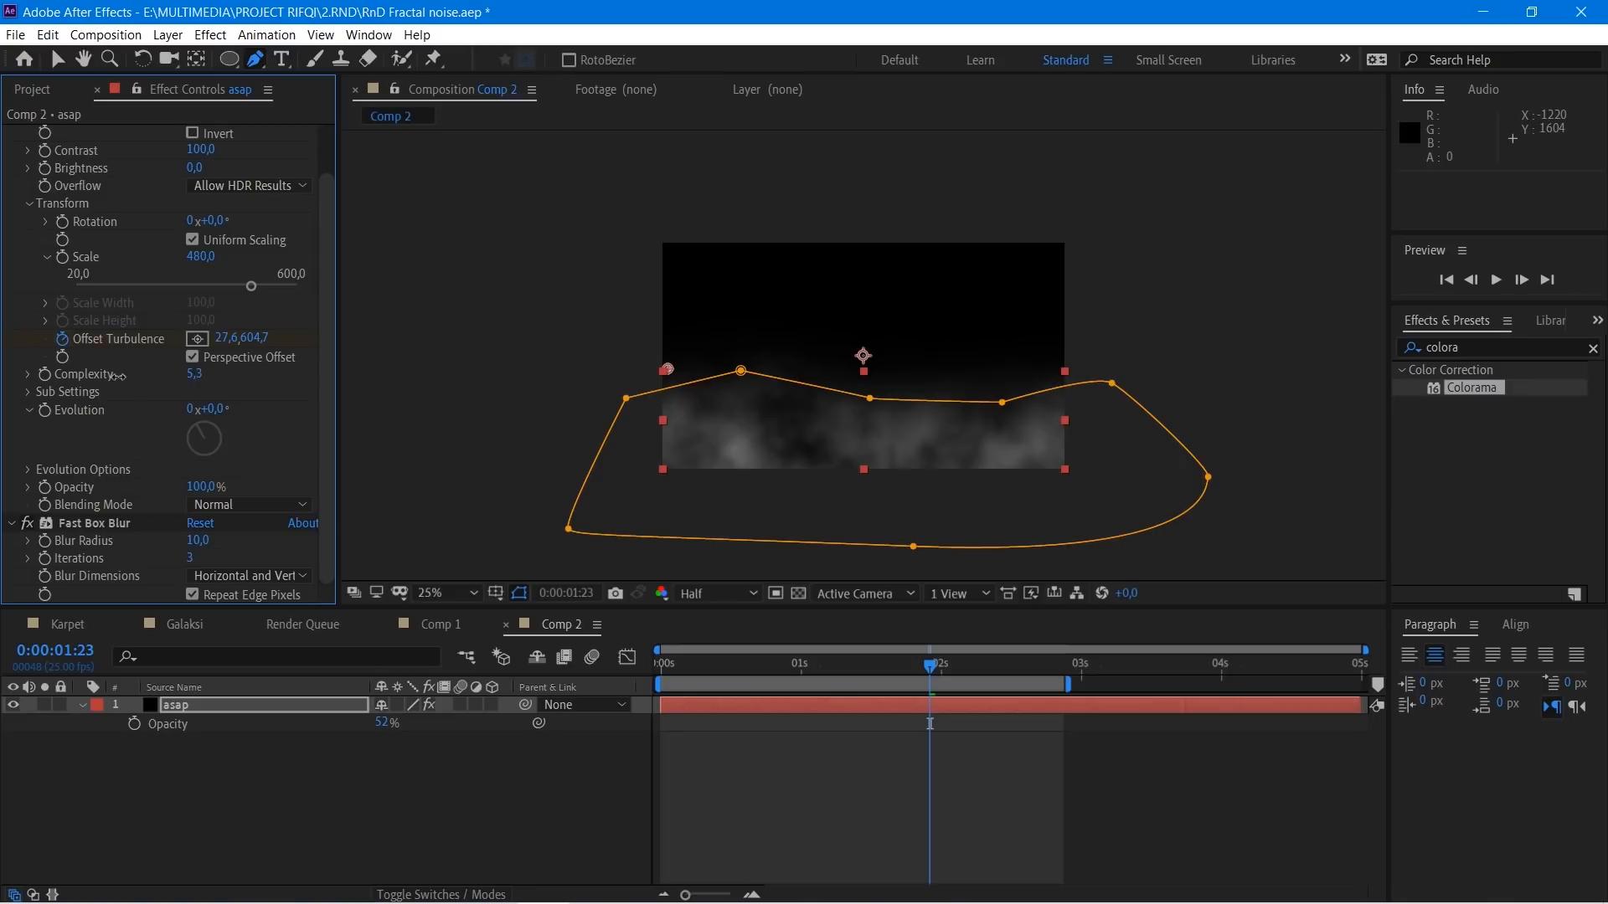
pyautogui.moveTo(22, 392); pyautogui.dragTo(2, 392)
pyautogui.moveTo(196, 169); pyautogui.dragTo(224, 166)
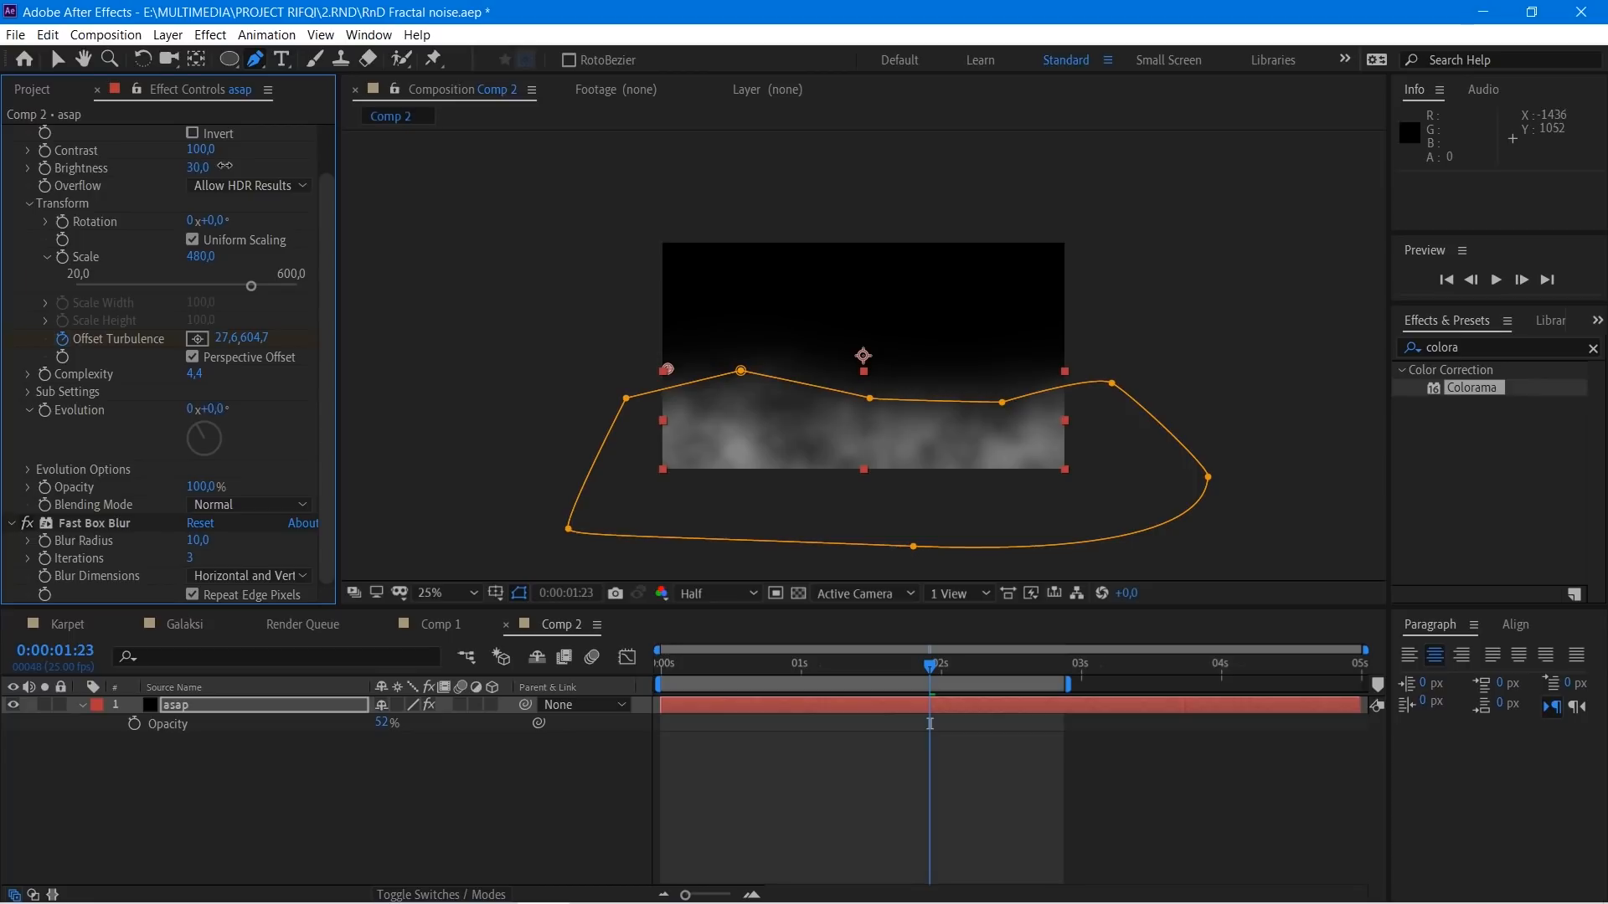
pyautogui.press('space')
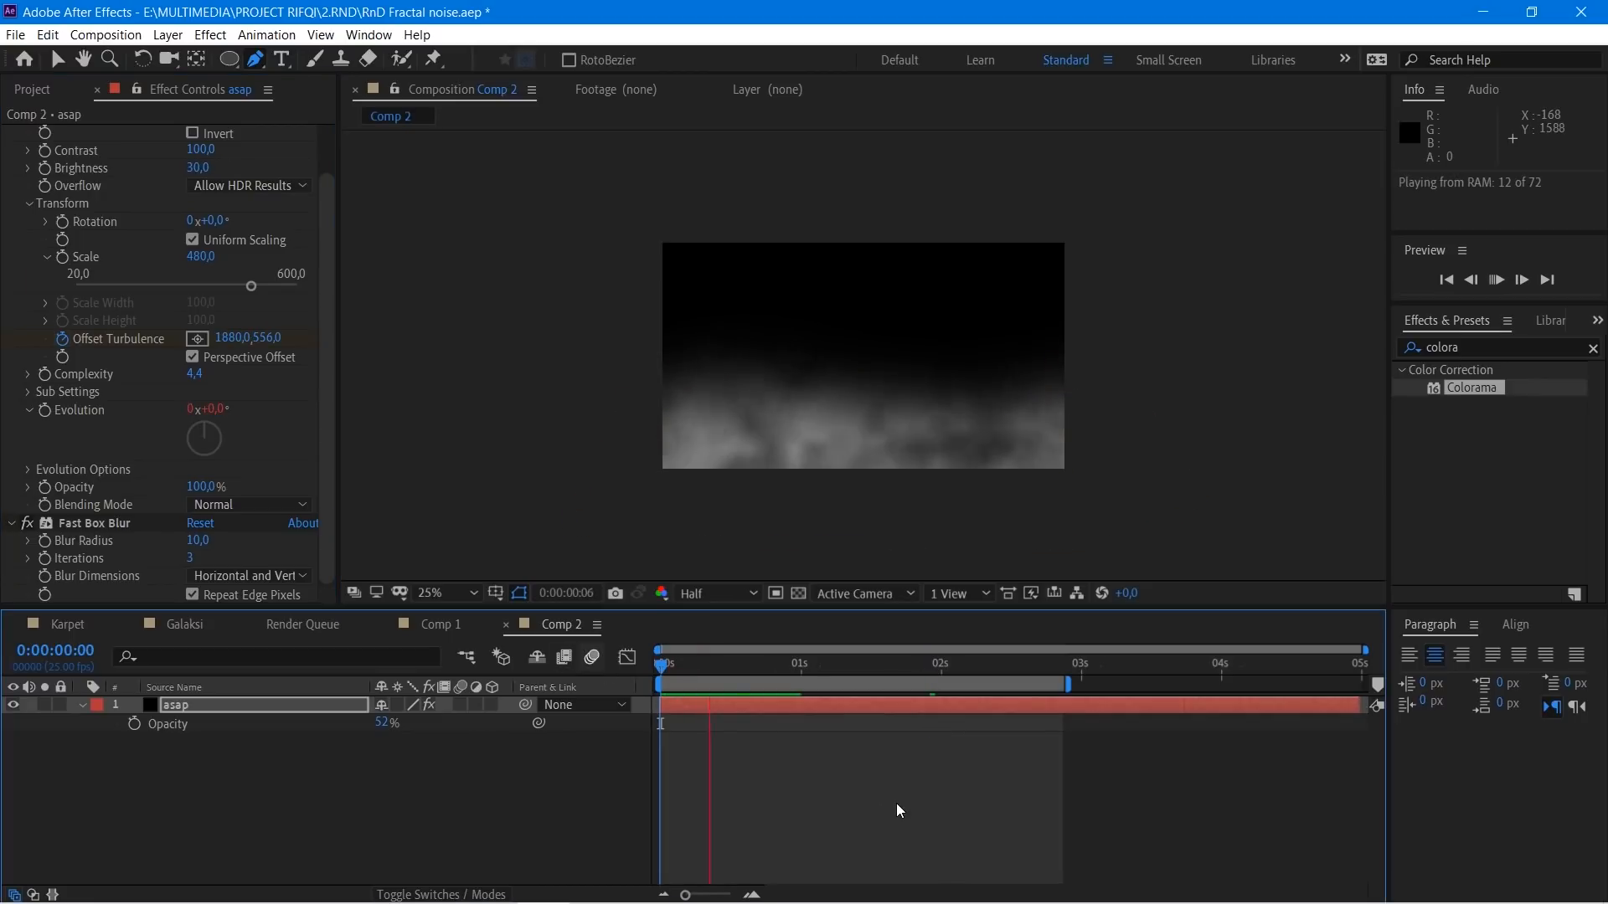
pyautogui.press('space')
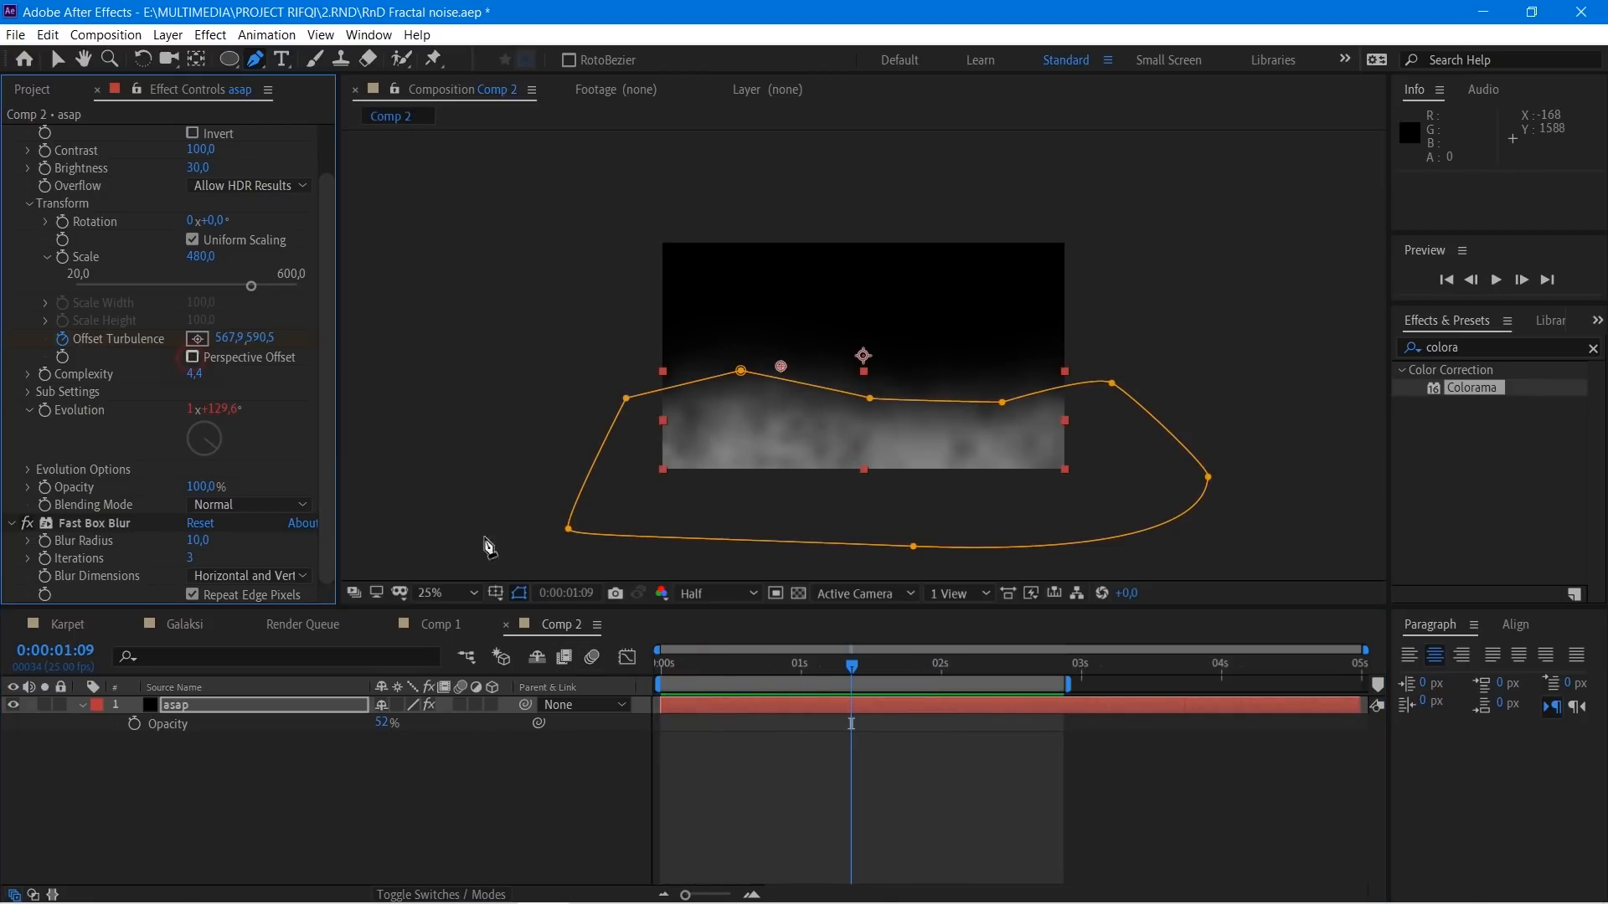
# Step: Turn off Perspective Offset in the Fractal Noise settings and preview the fog from the start
pyautogui.click(192, 358)
pyautogui.moveTo(672, 665); pyautogui.dragTo(592, 660)
pyautogui.press('space')
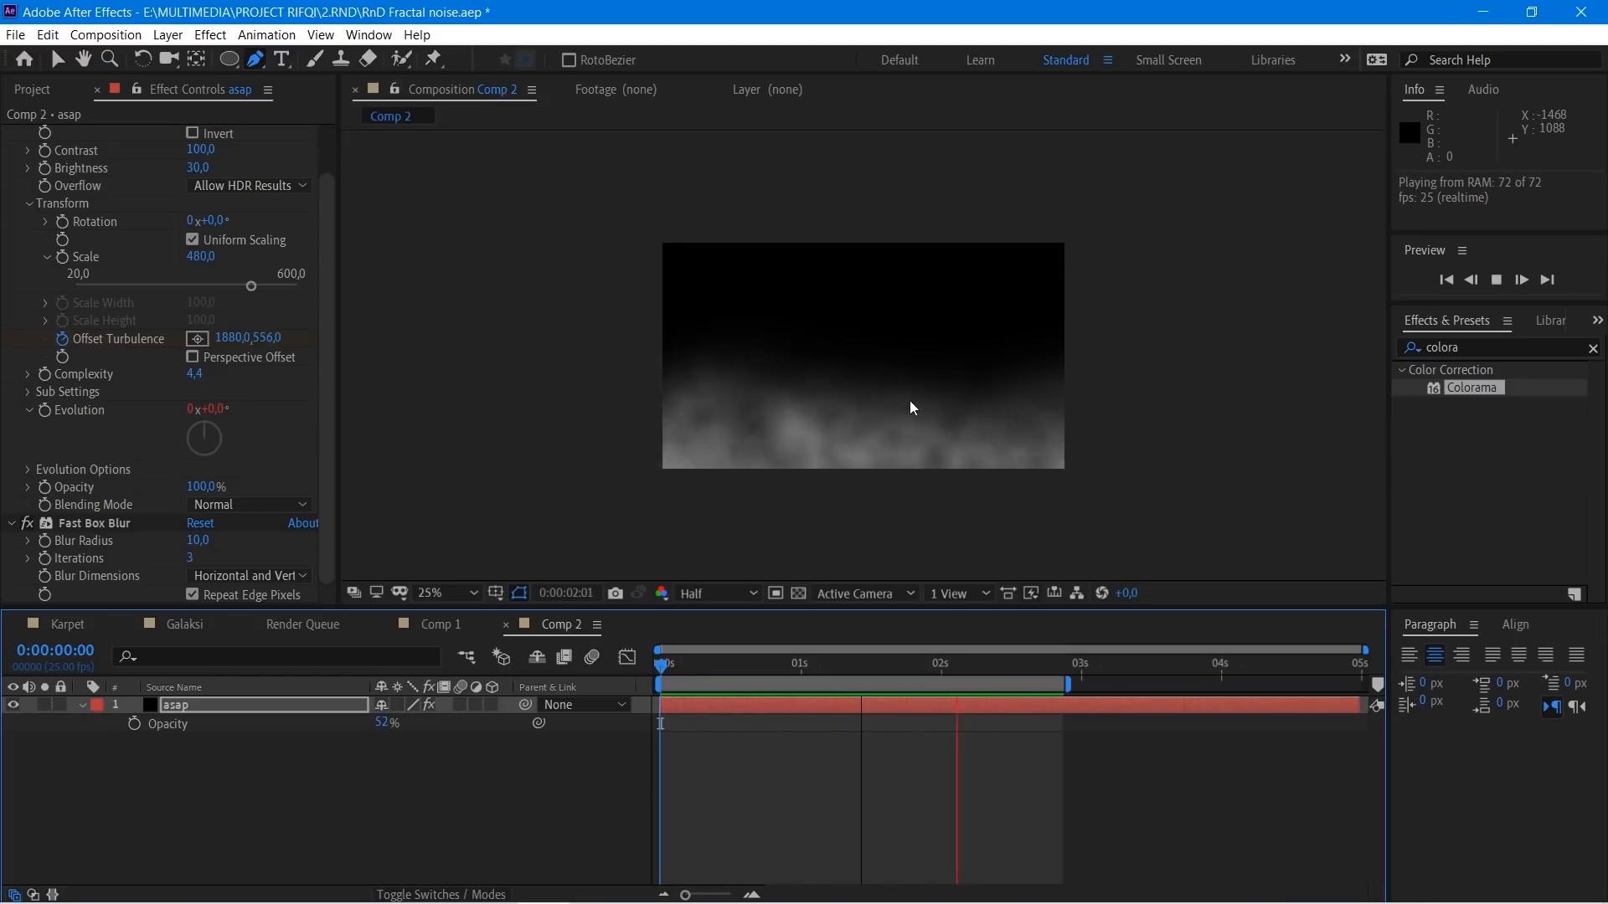
# Step: Set the asap layer's opacity to 20% and preview the fainter fog
pyautogui.click(381, 724)
pyautogui.write('20')
pyautogui.click(363, 764)
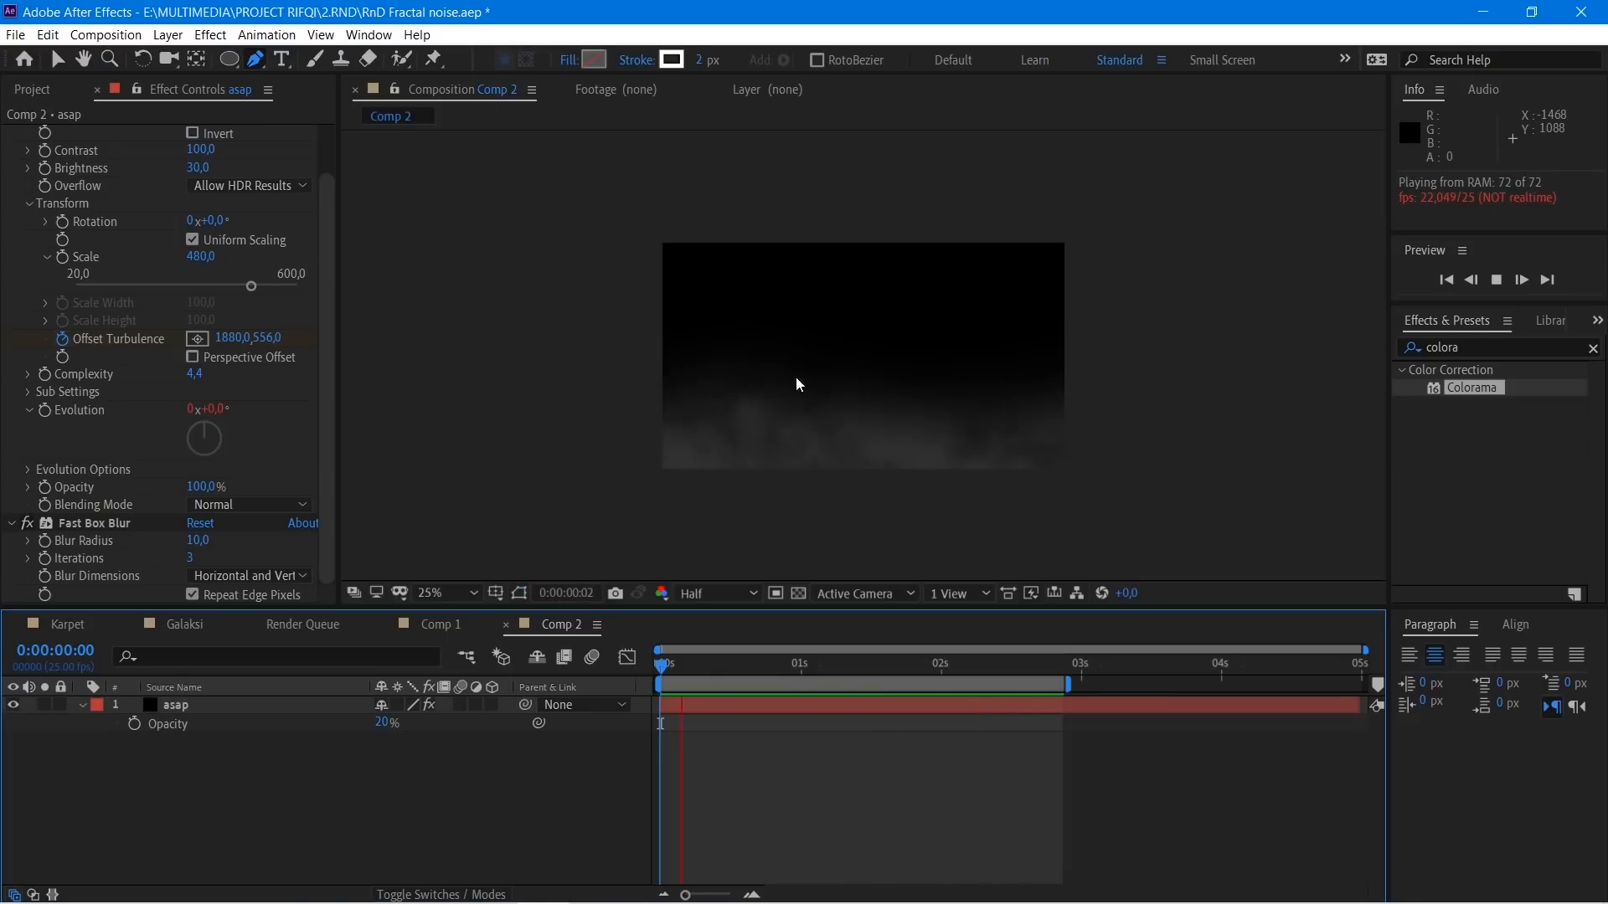
pyautogui.click(1000, 705)
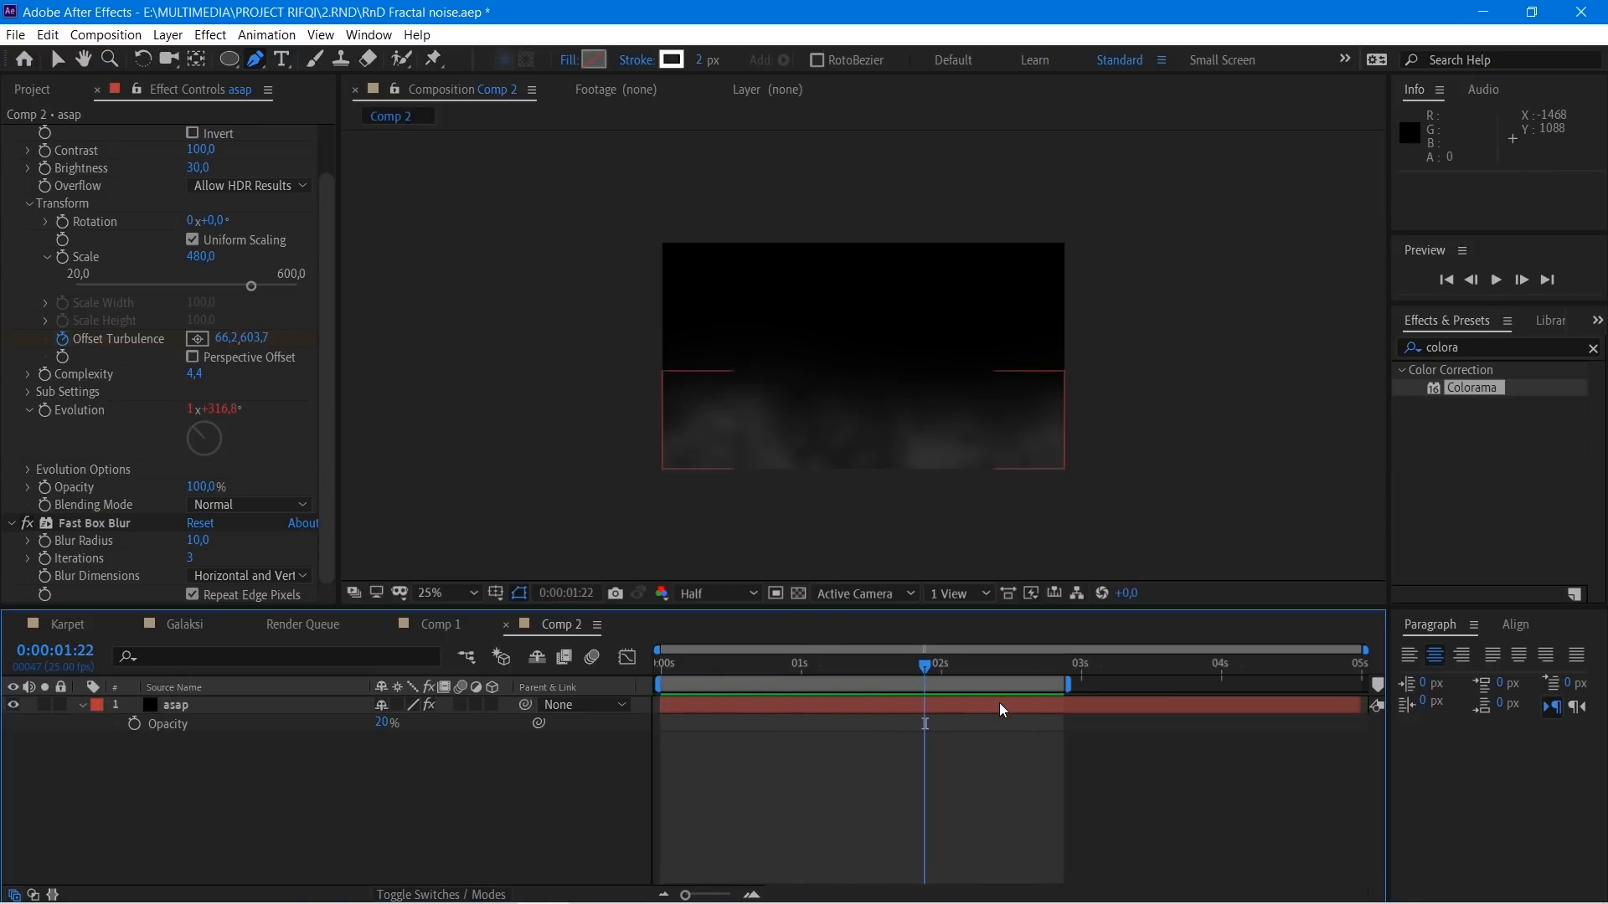
# Step: Show the asap layer's keyframed Offset Turbulence and preview the fog from the start of the composition
pyautogui.hotkey('ctrl', 'v')
pyautogui.press('t')
pyautogui.press('t')
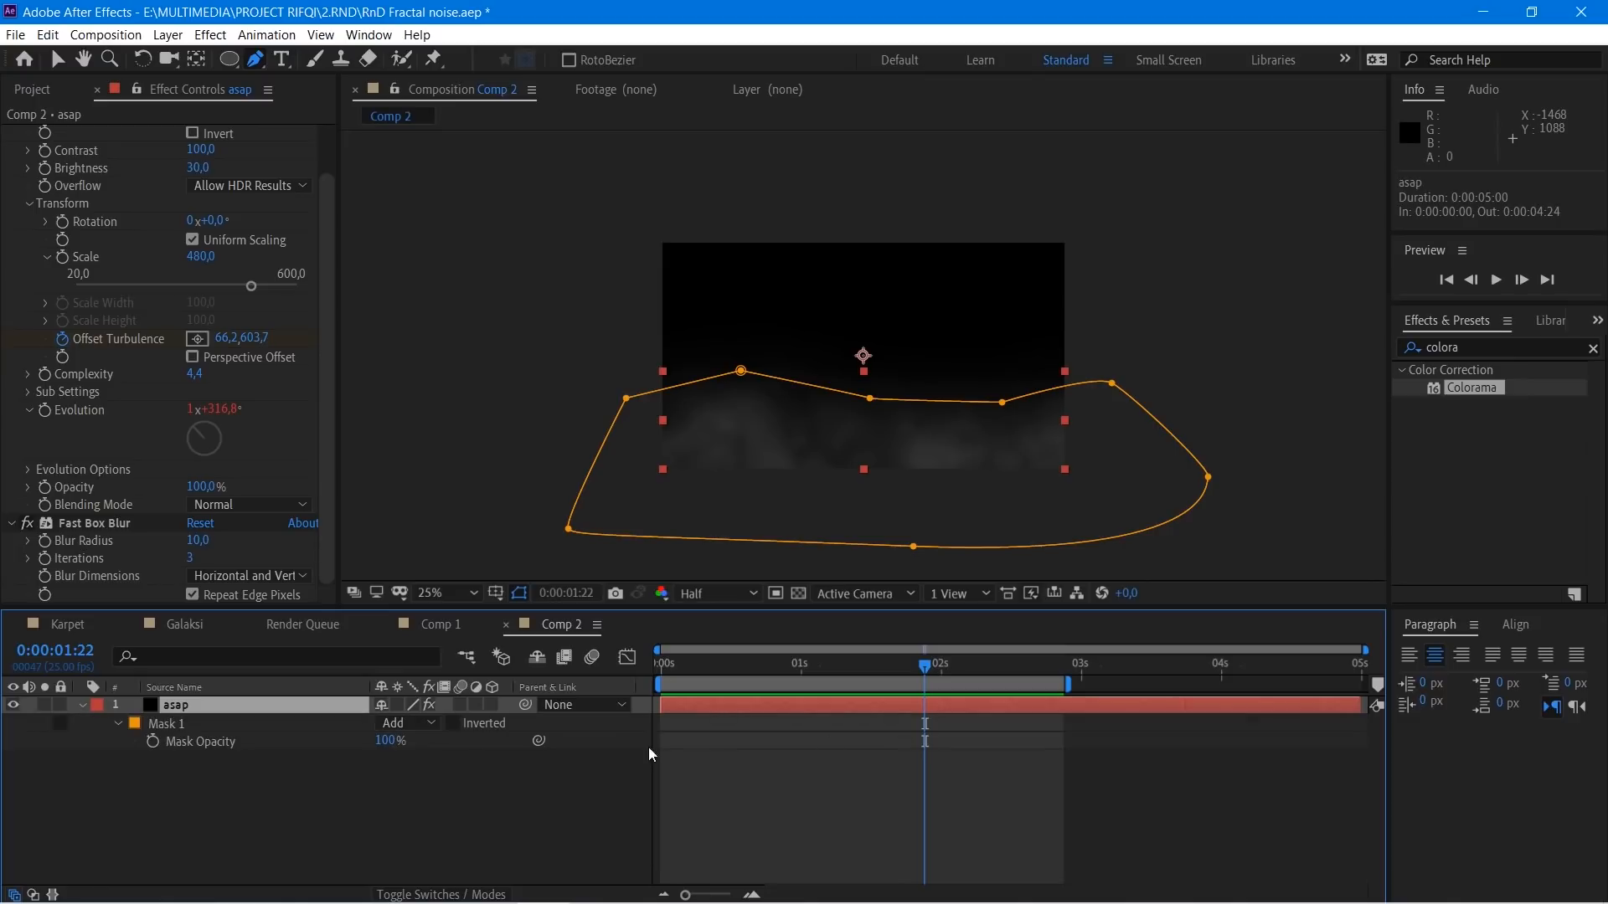
pyautogui.click(199, 742)
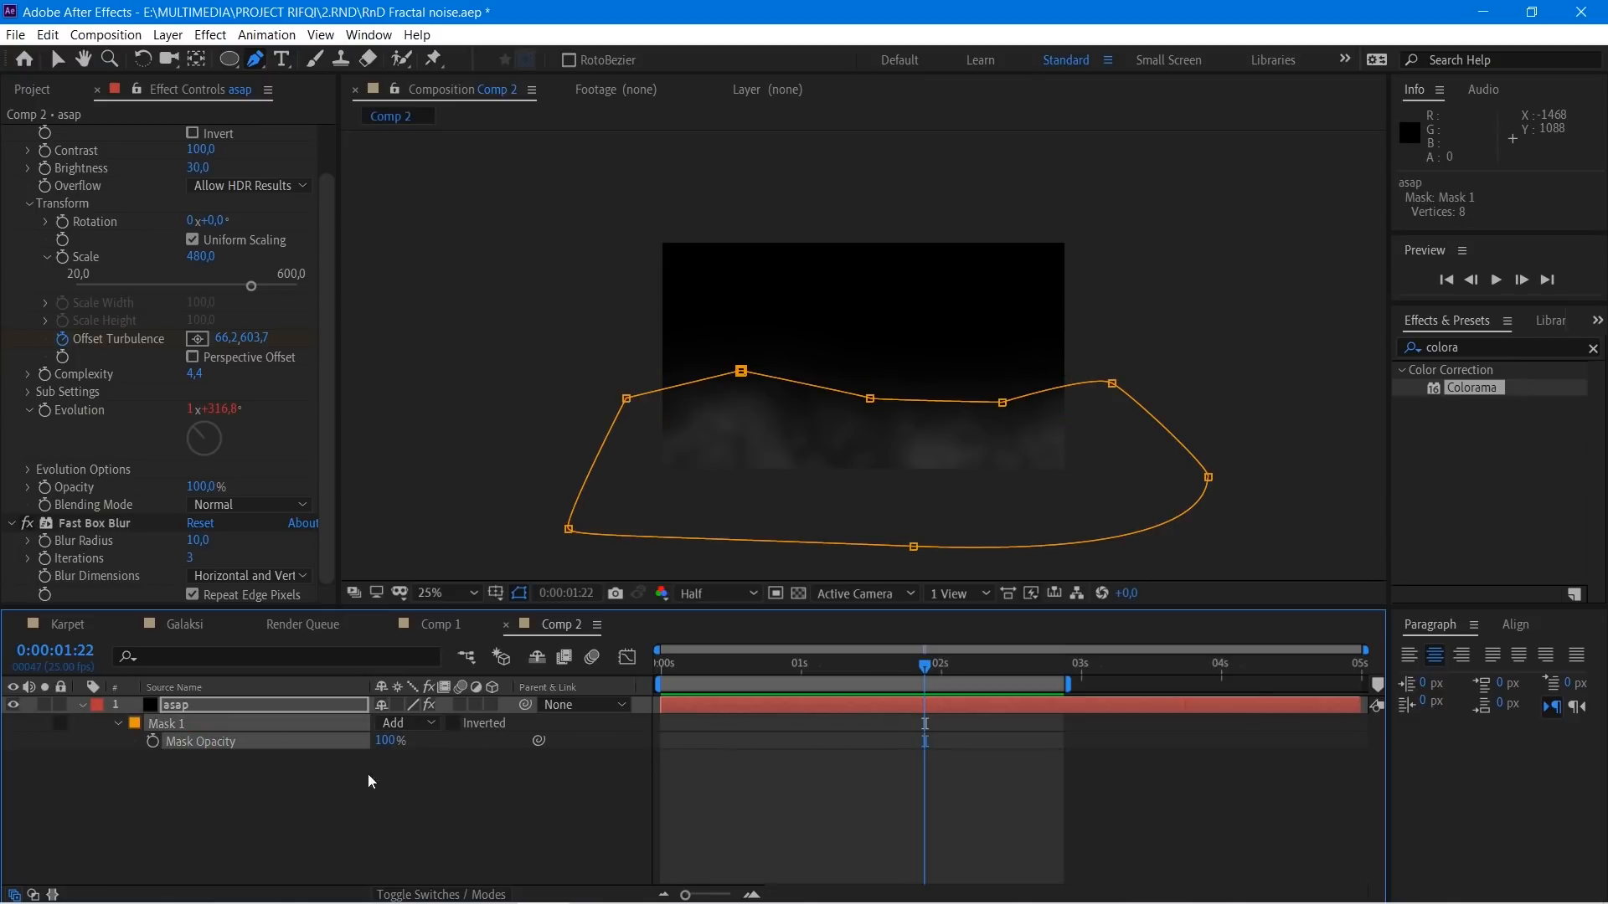
pyautogui.press('u')
pyautogui.moveTo(1059, 741); pyautogui.dragTo(1336, 737)
pyautogui.press('space')
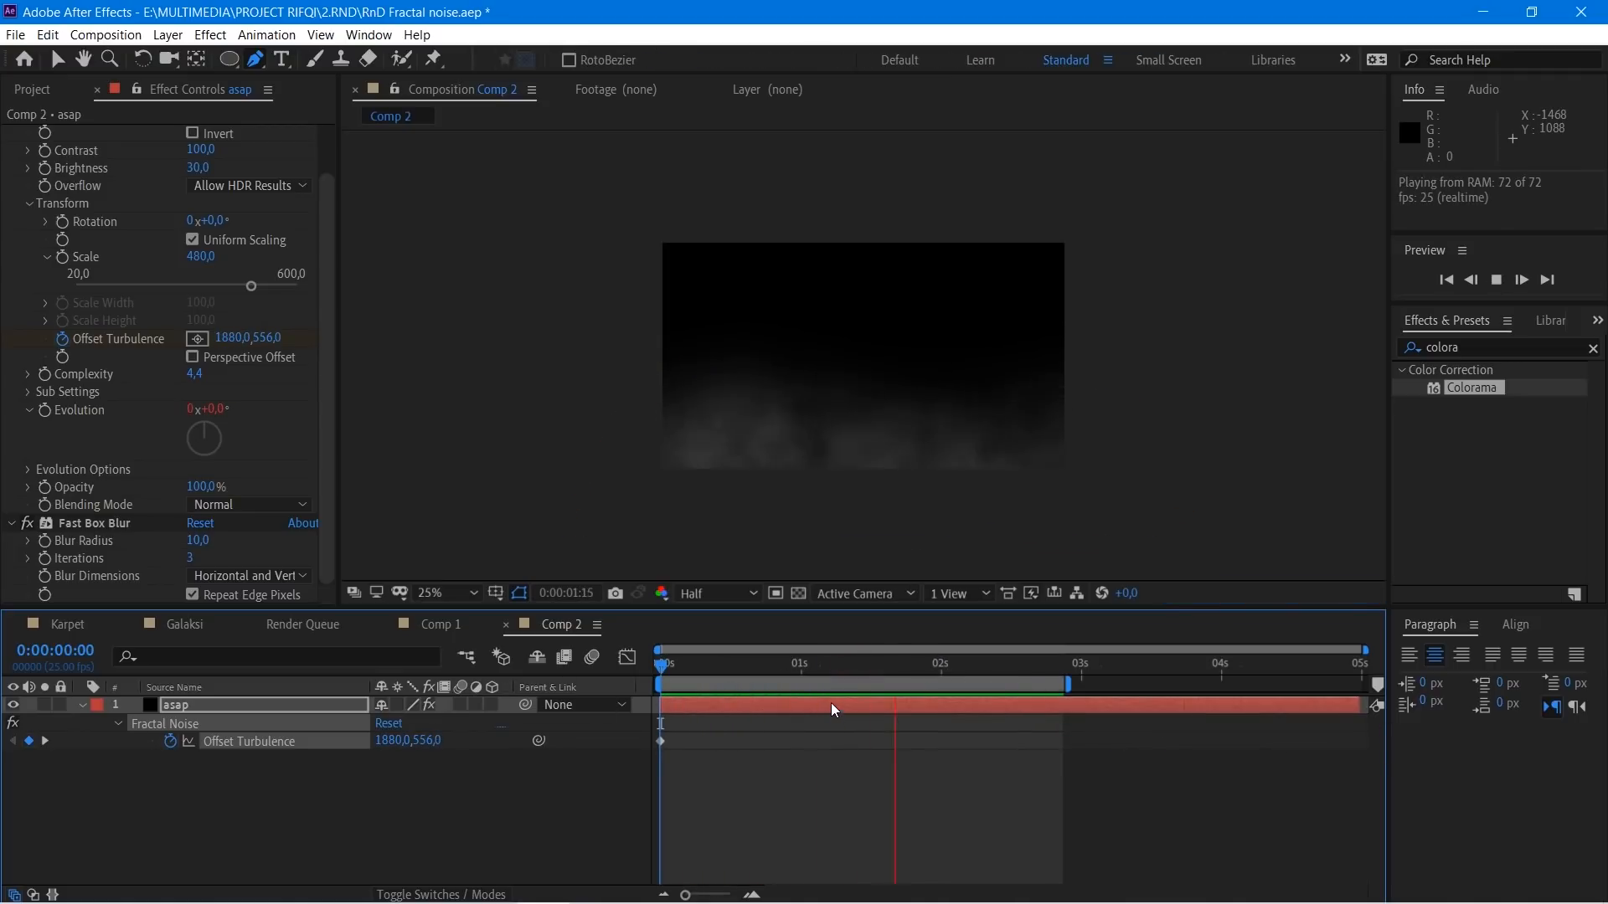
pyautogui.press('space')
# Step: Open the rain.aep project and solo the three Black Solid 3 fog layers in the 1920 composition
pyautogui.click(15, 34)
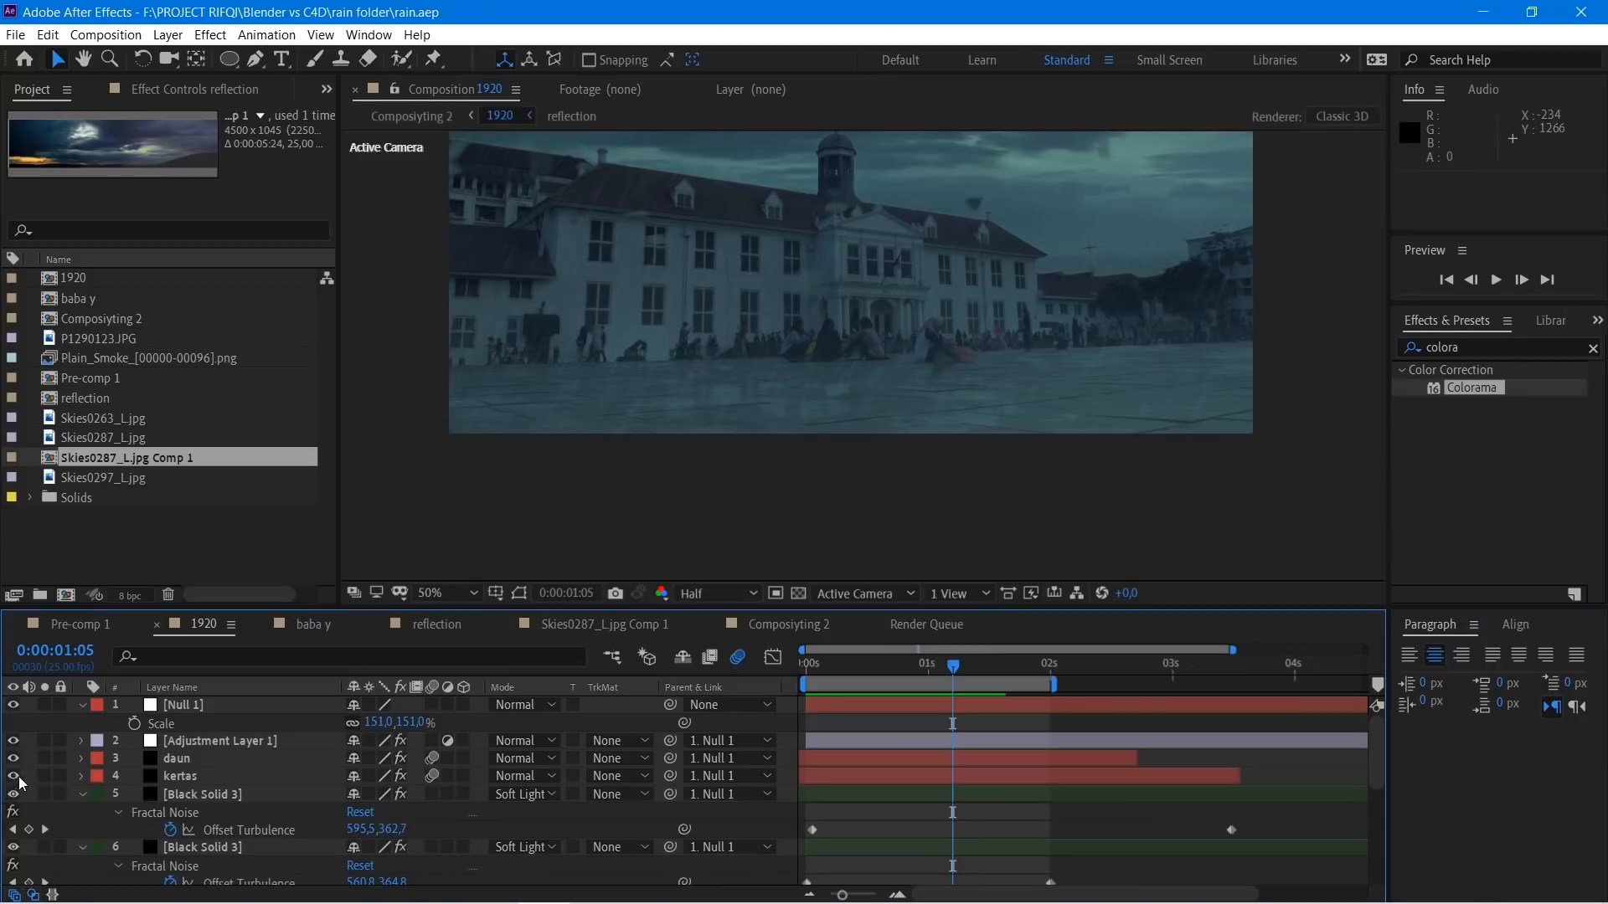
pyautogui.click(44, 793)
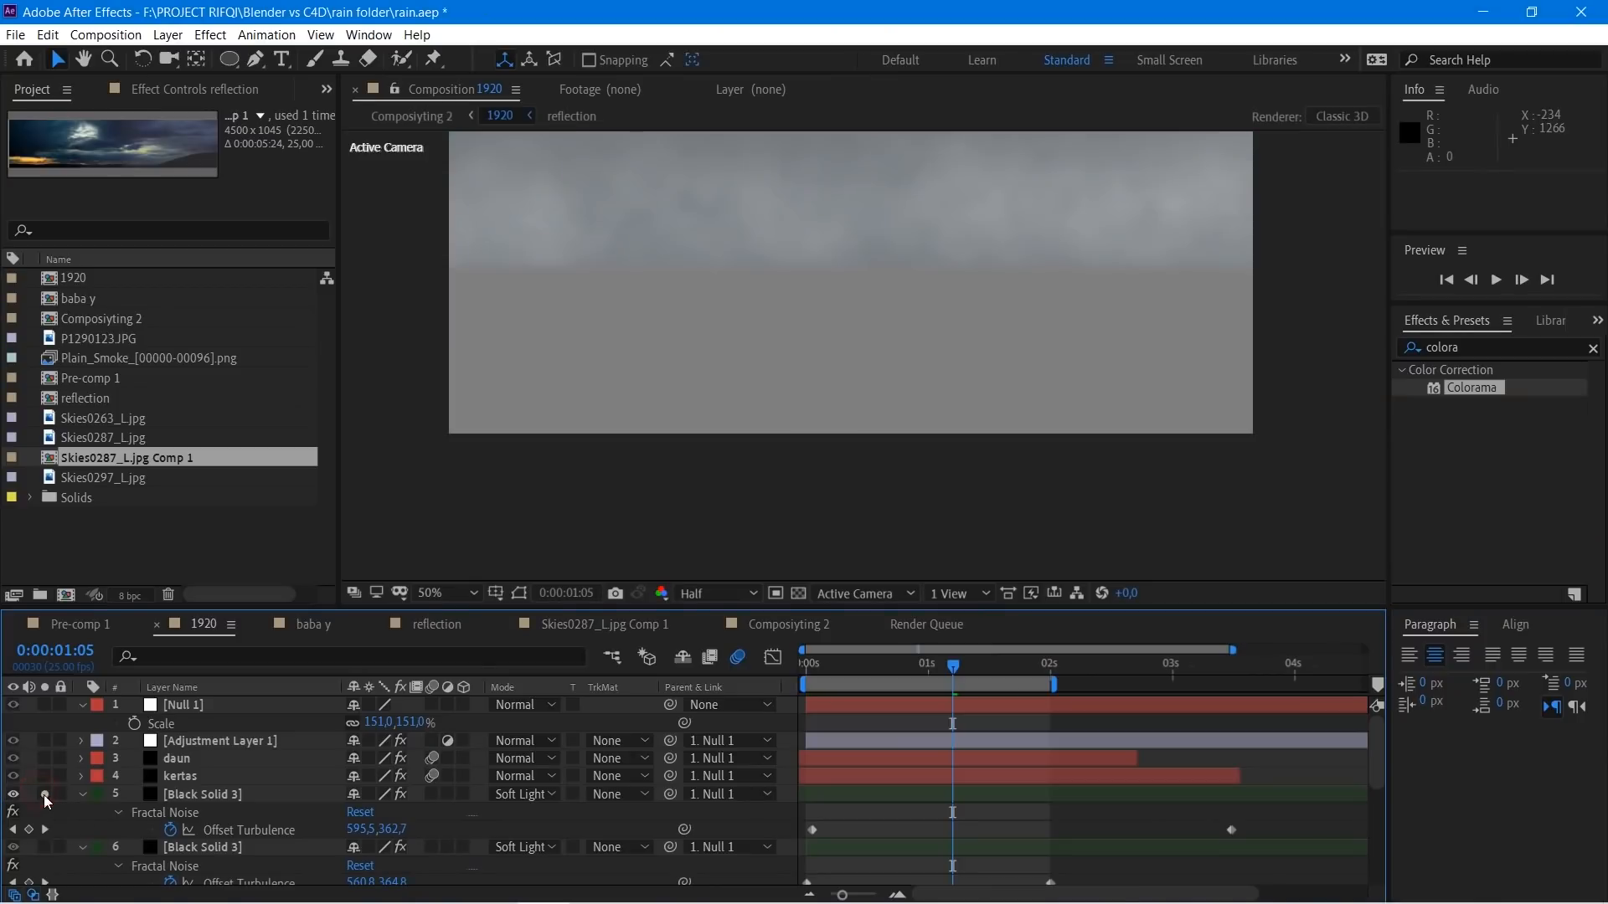
pyautogui.click(42, 848)
pyautogui.scroll(-2, 67, 826)
pyautogui.click(44, 847)
pyautogui.scroll(-1, 730, 300)
pyautogui.moveTo(777, 313); pyautogui.dragTo(806, 328)
# Step: Preview the soloed fog layers from the start of the 1920 composition
pyautogui.click(826, 670)
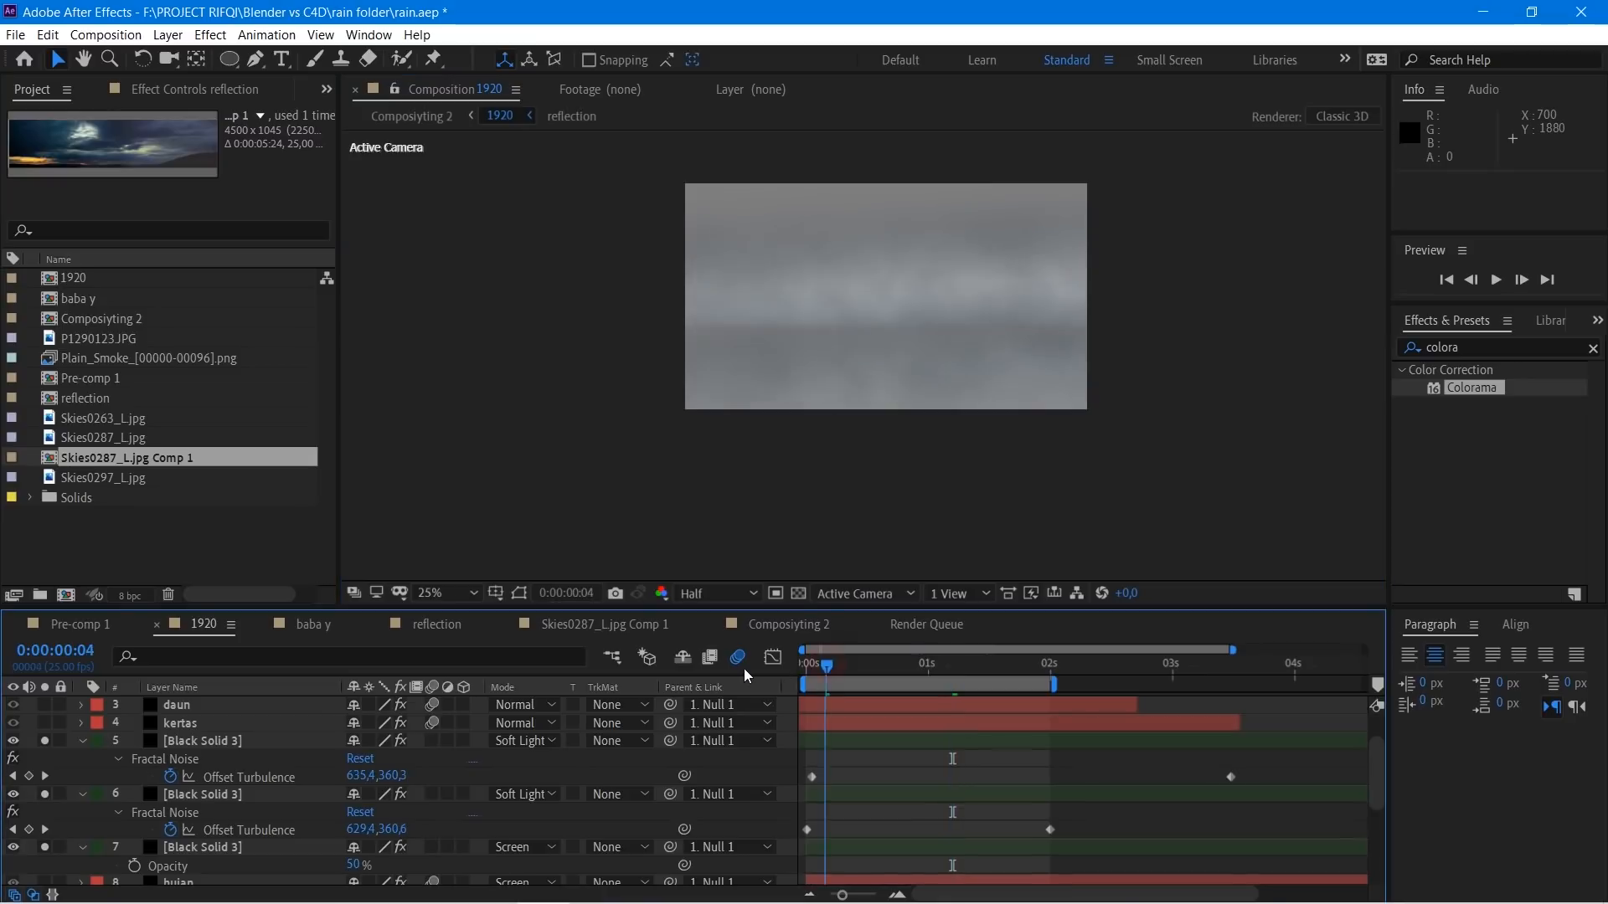
pyautogui.press('space')
pyautogui.scroll(1, 864, 356)
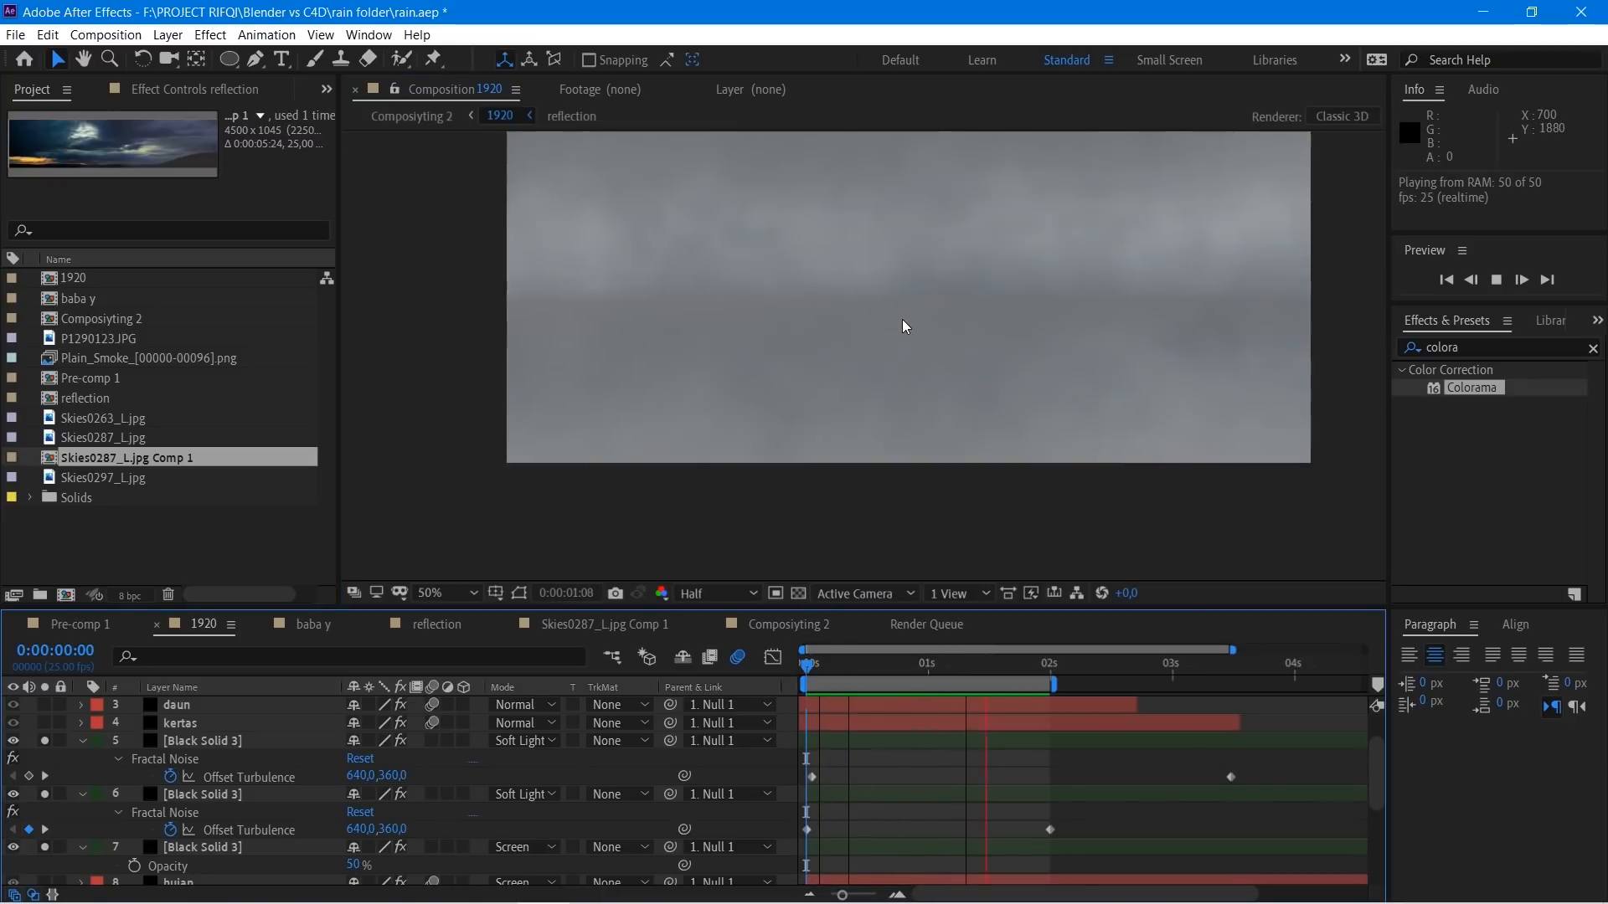
pyautogui.press('space')
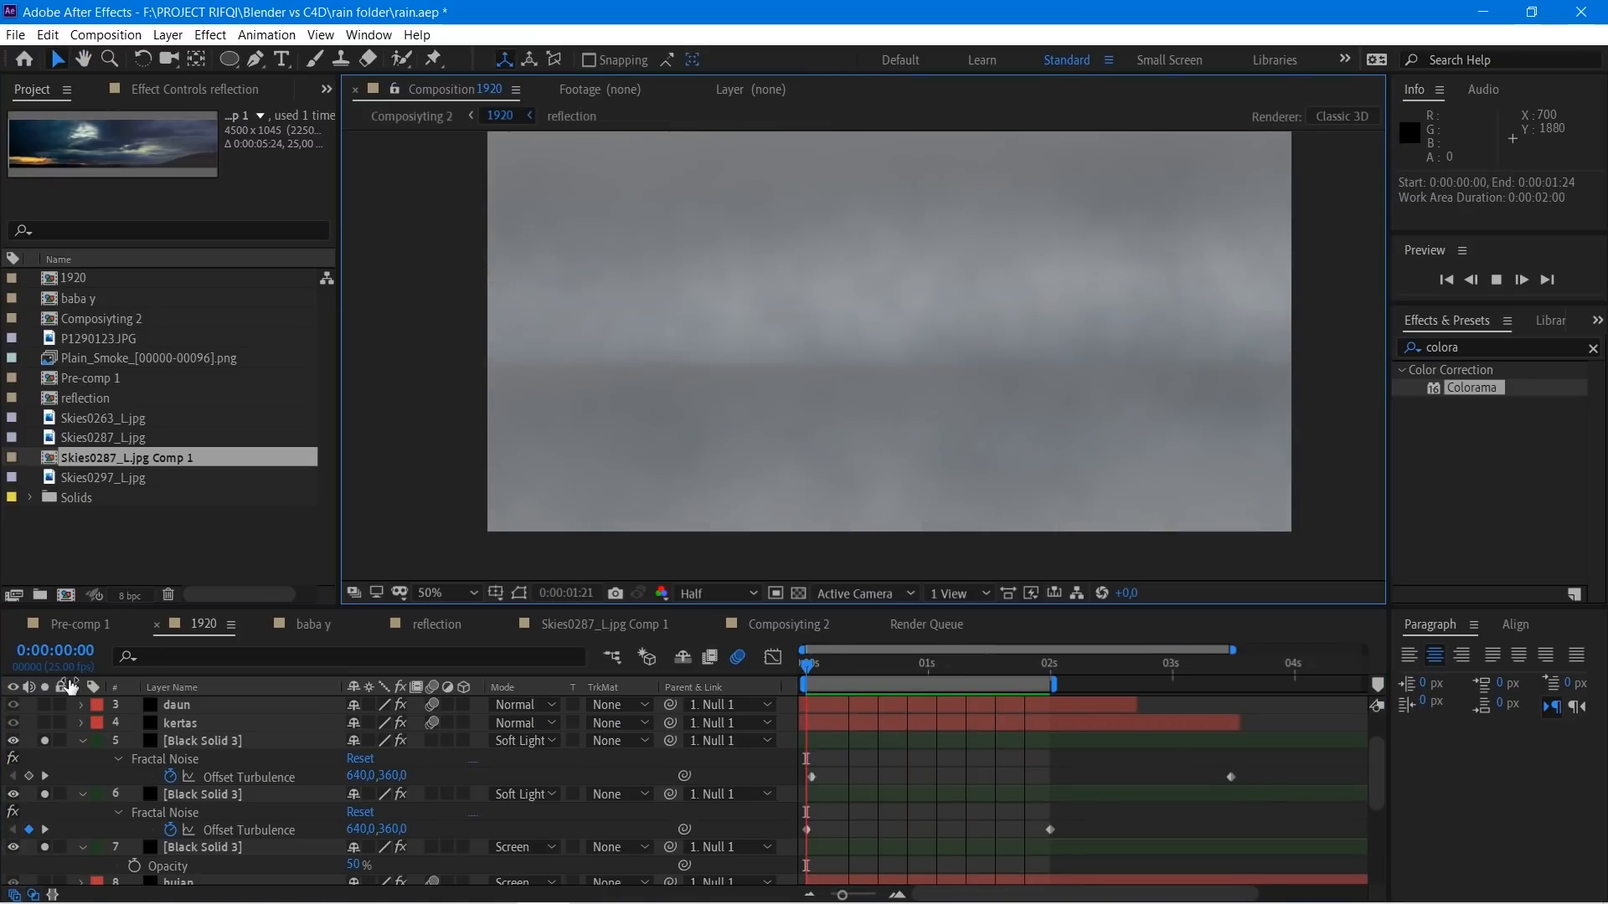
pyautogui.press('space')
# Step: Turn off solo on the three Black Solid 3 layers to bring back the full building scene
pyautogui.press('a')
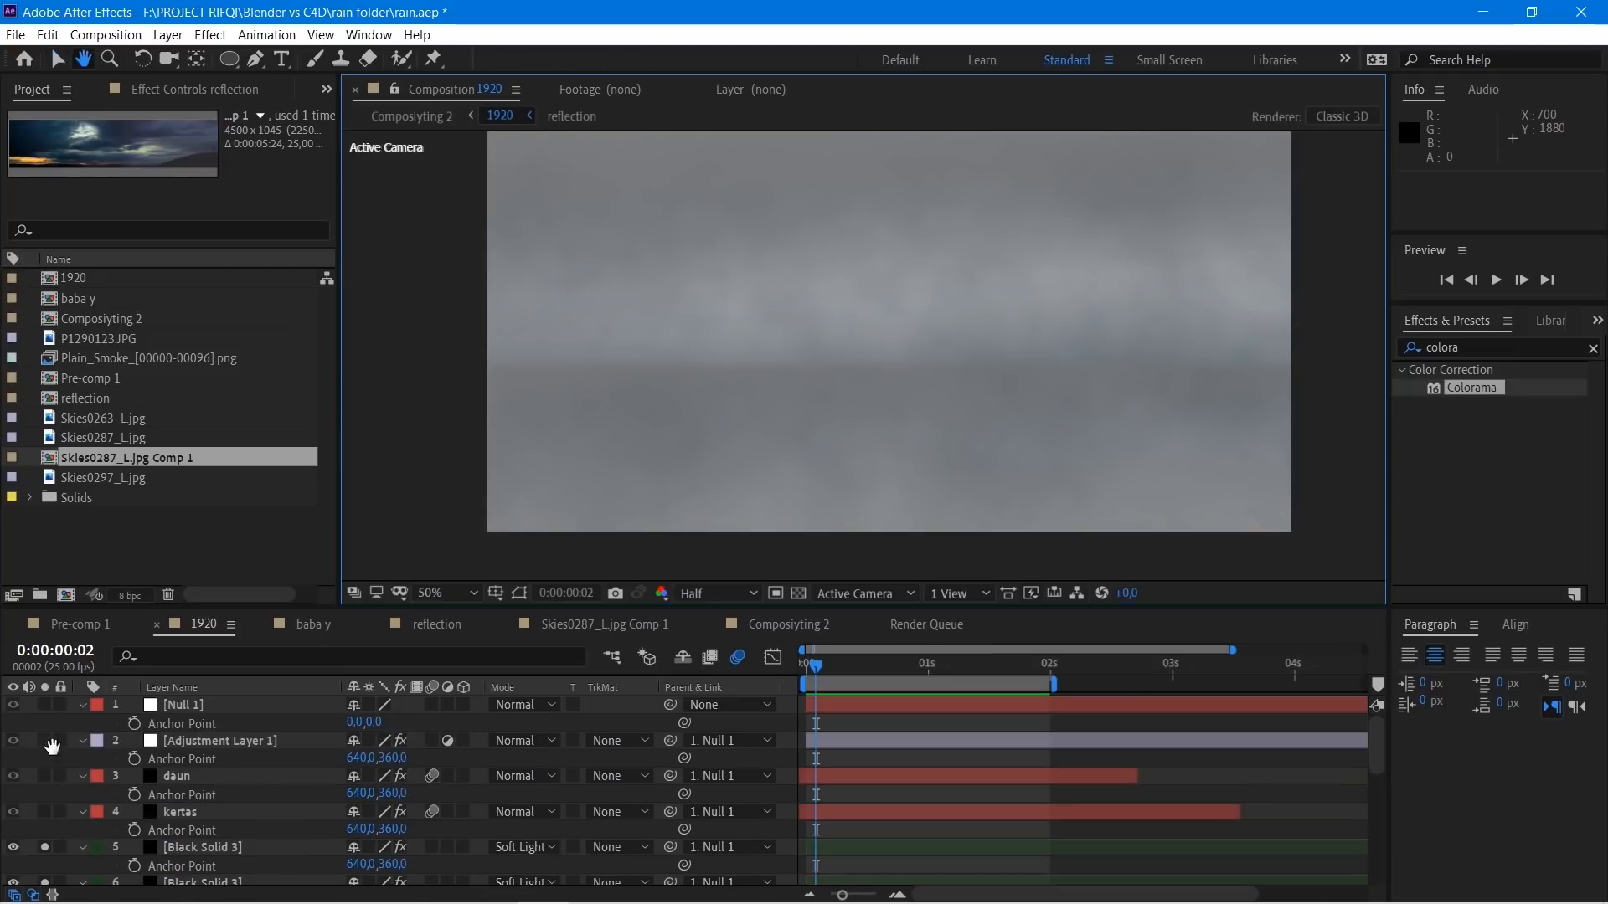
pyautogui.scroll(-3, 129, 753)
pyautogui.click(45, 740)
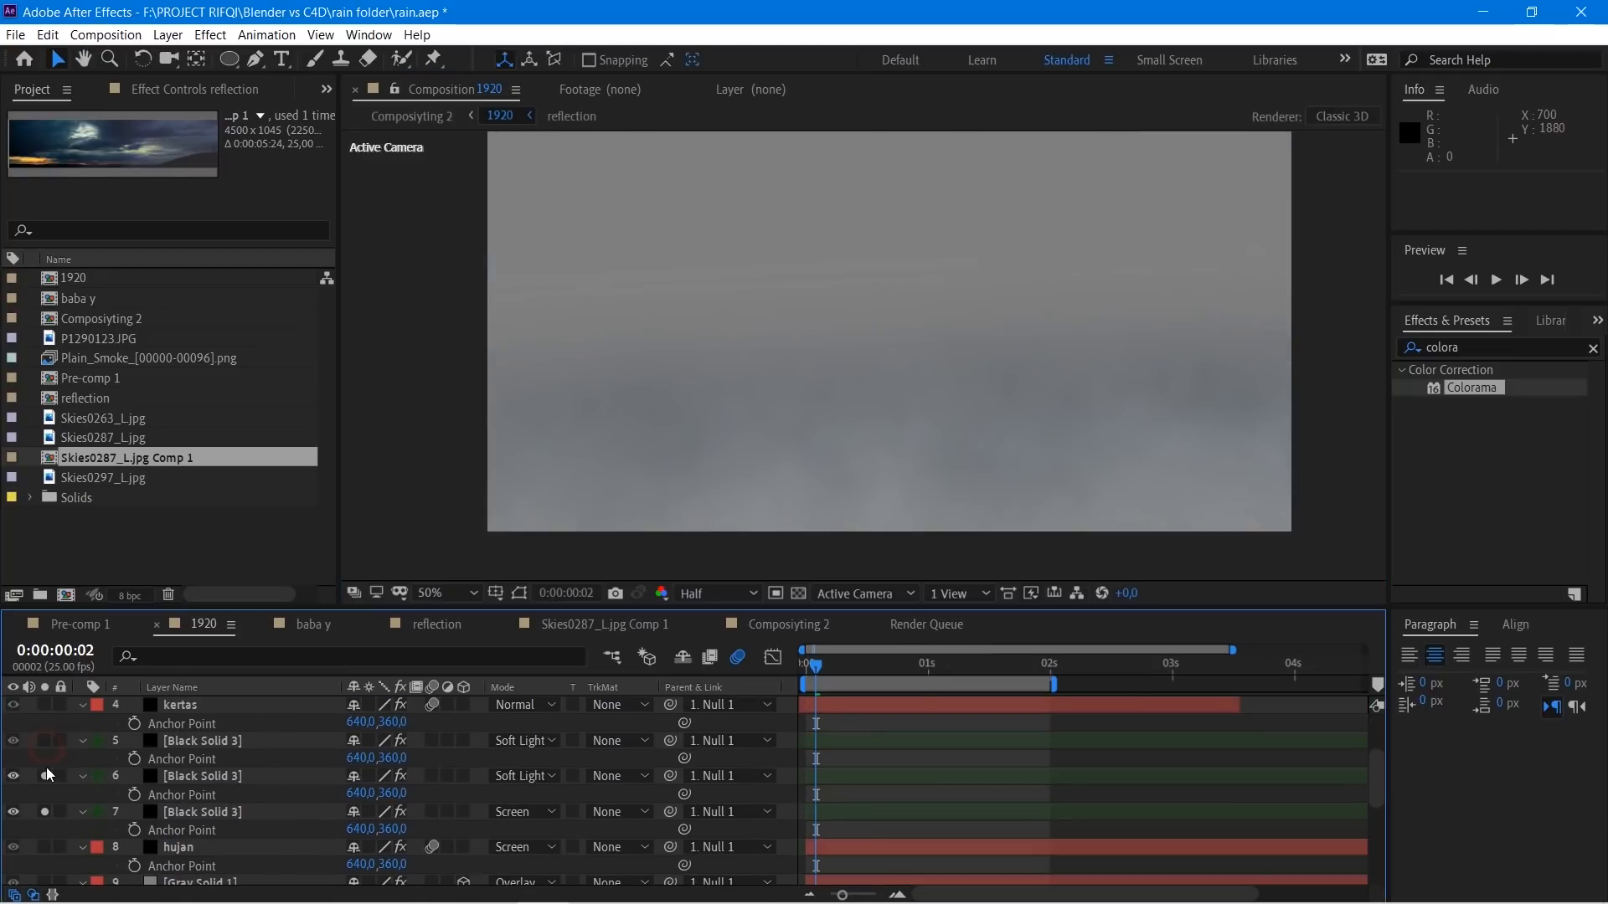
pyautogui.click(46, 778)
pyautogui.click(45, 812)
# Step: Compare the scene with the three Black Solid 3 layers hidden and shown, and preview the full composite
pyautogui.scroll(-2, 969, 360)
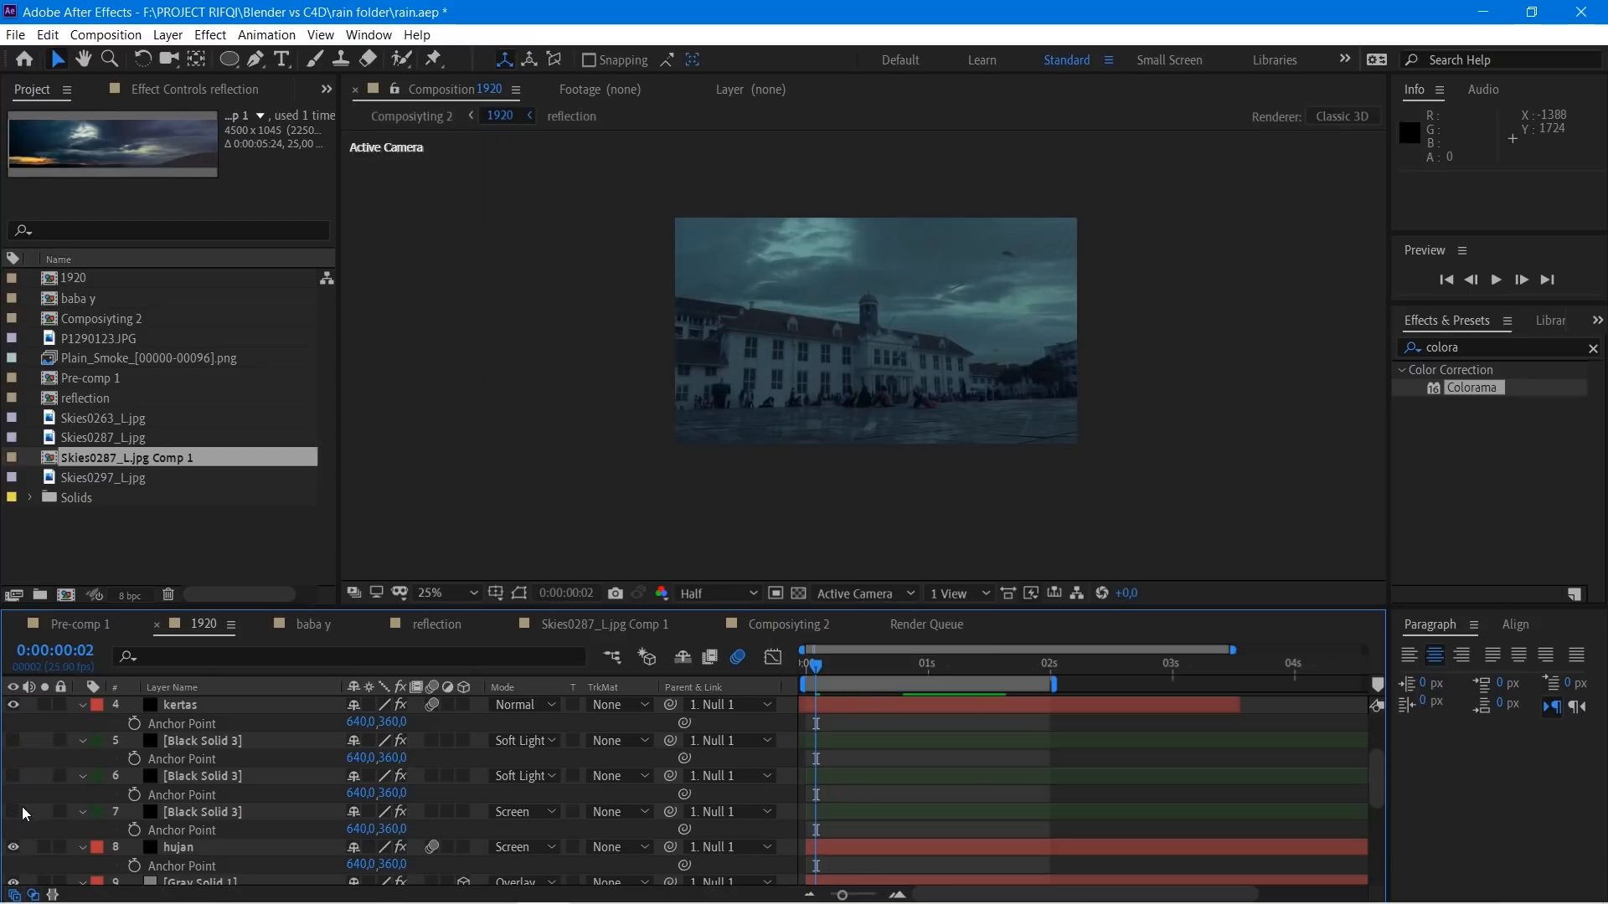
pyautogui.click(13, 742)
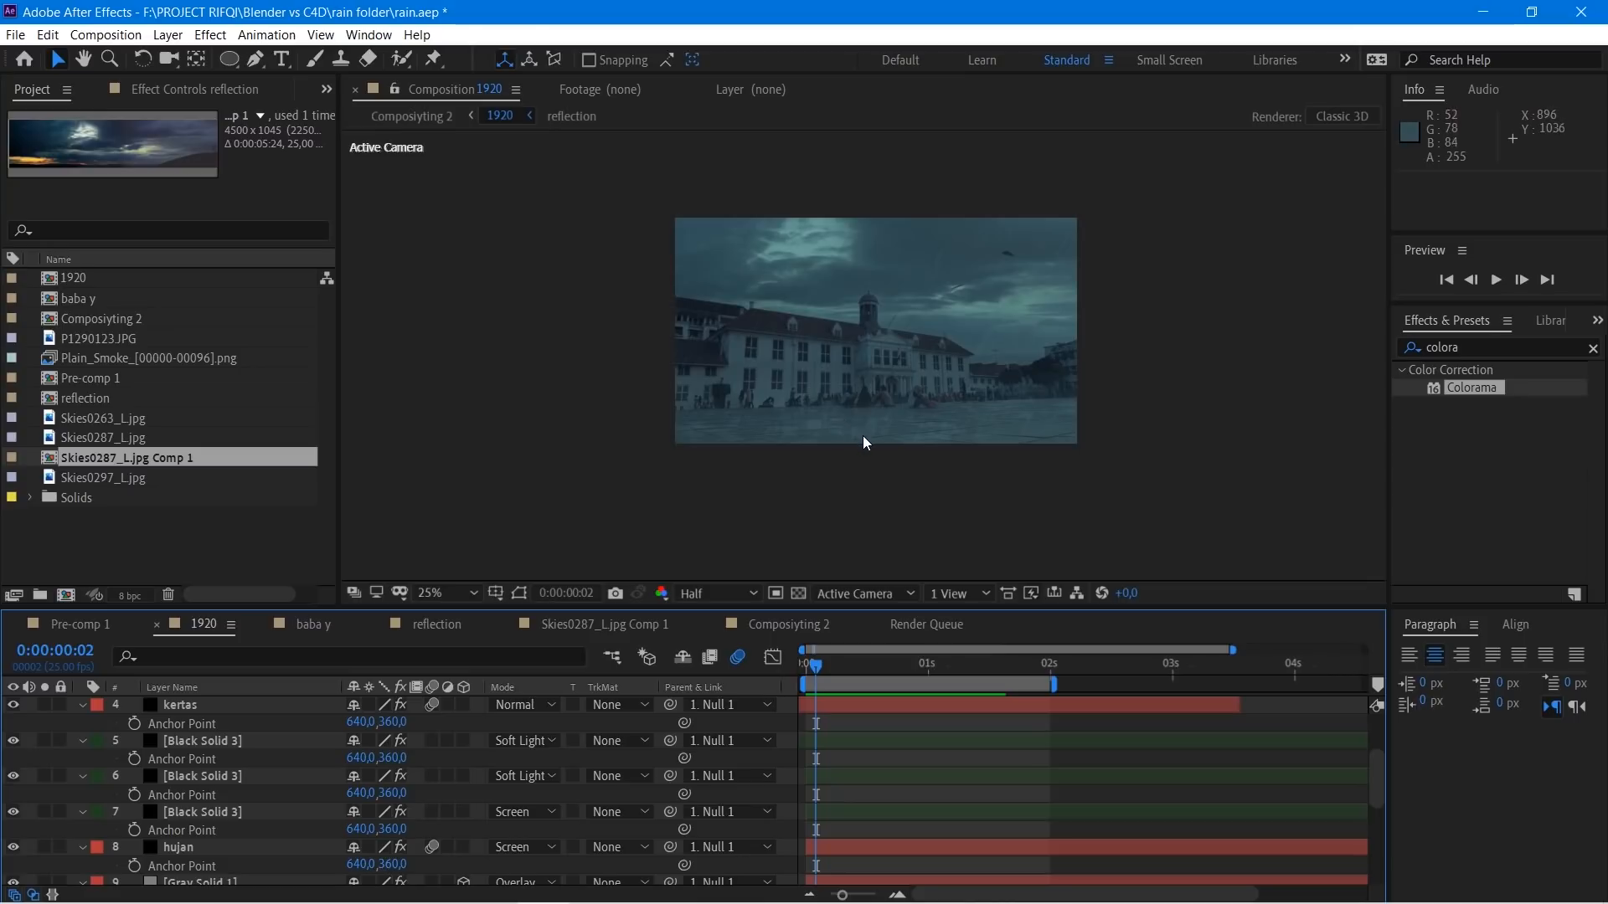
pyautogui.press('space')
pyautogui.scroll(2, 867, 374)
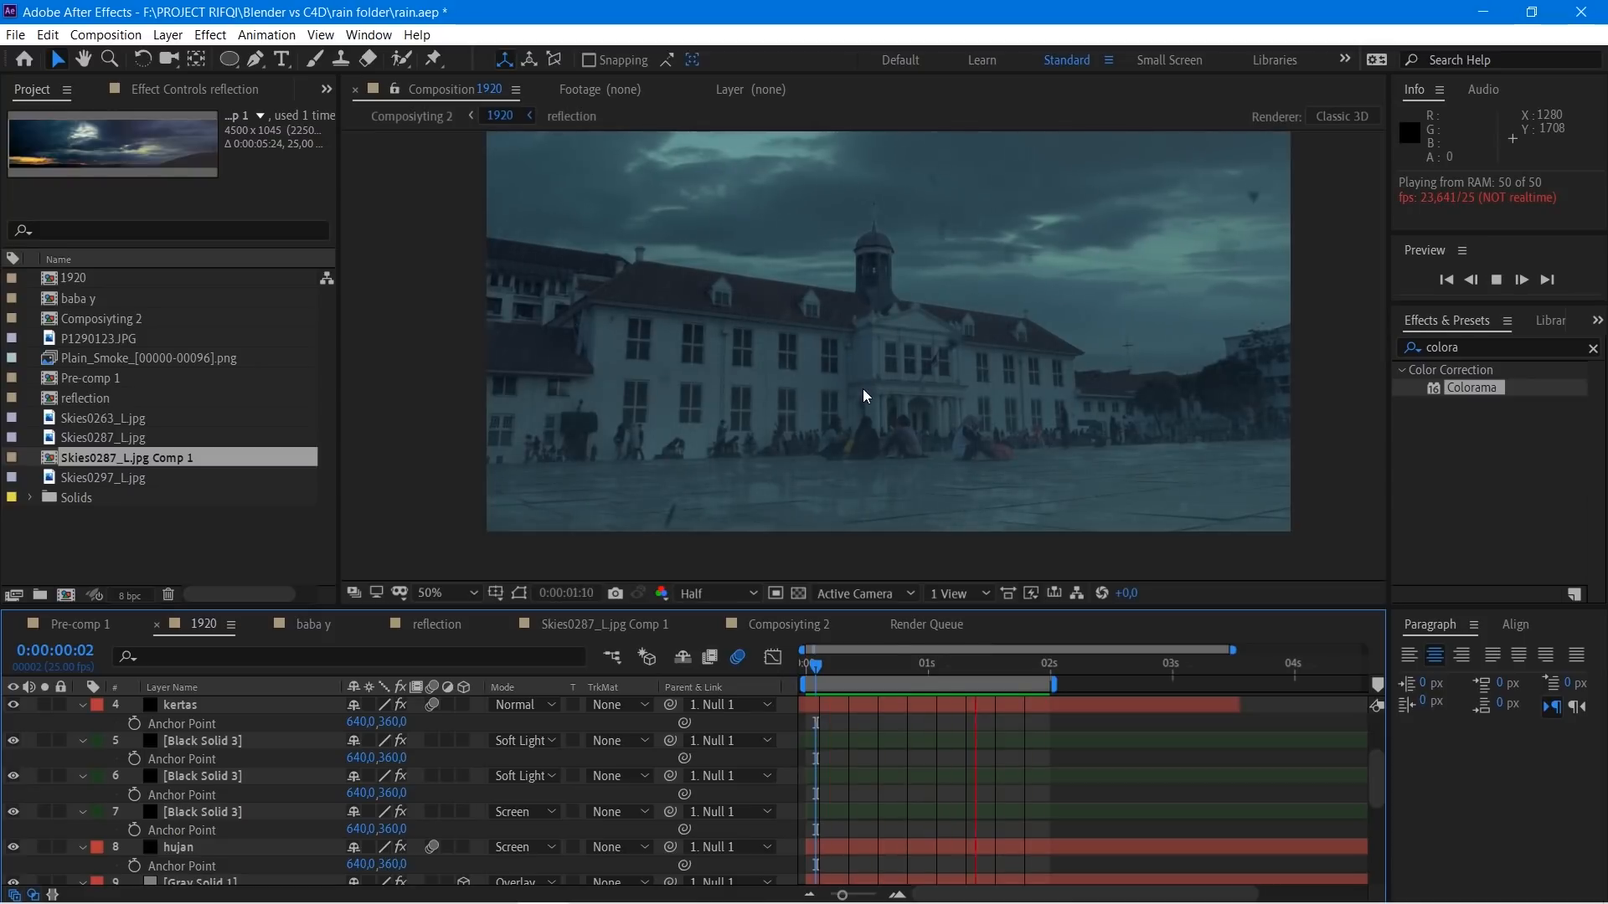
pyautogui.click(866, 396)
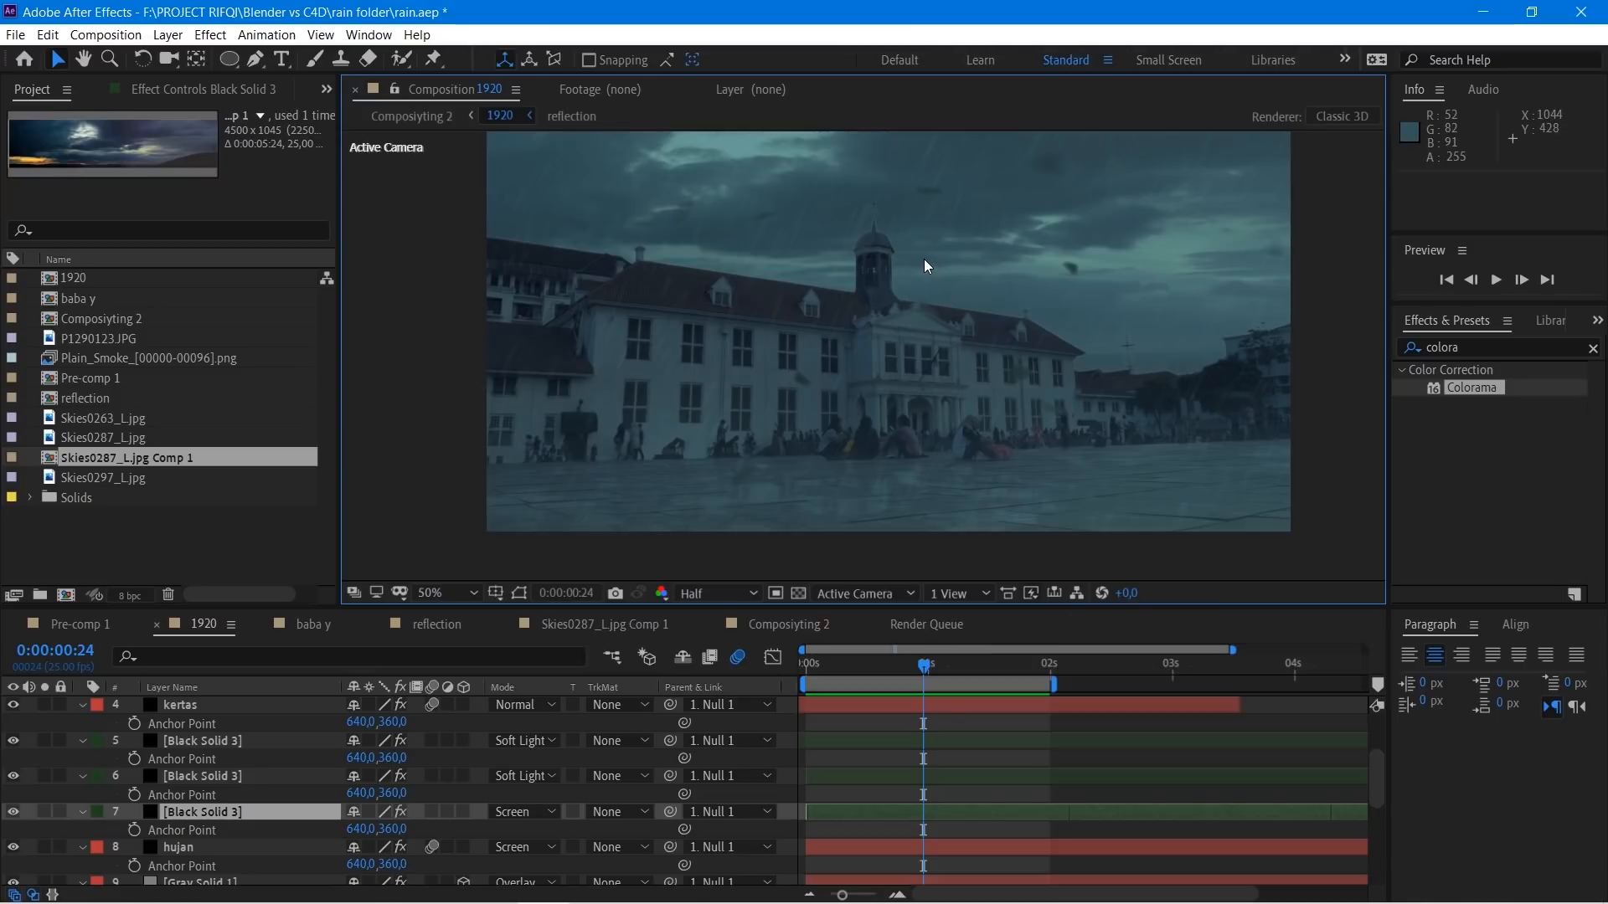
# Step: Open the recent project Untitled Project.aep and go to the 2.Anime composition
pyautogui.click(10, 36)
pyautogui.moveTo(209, 116)
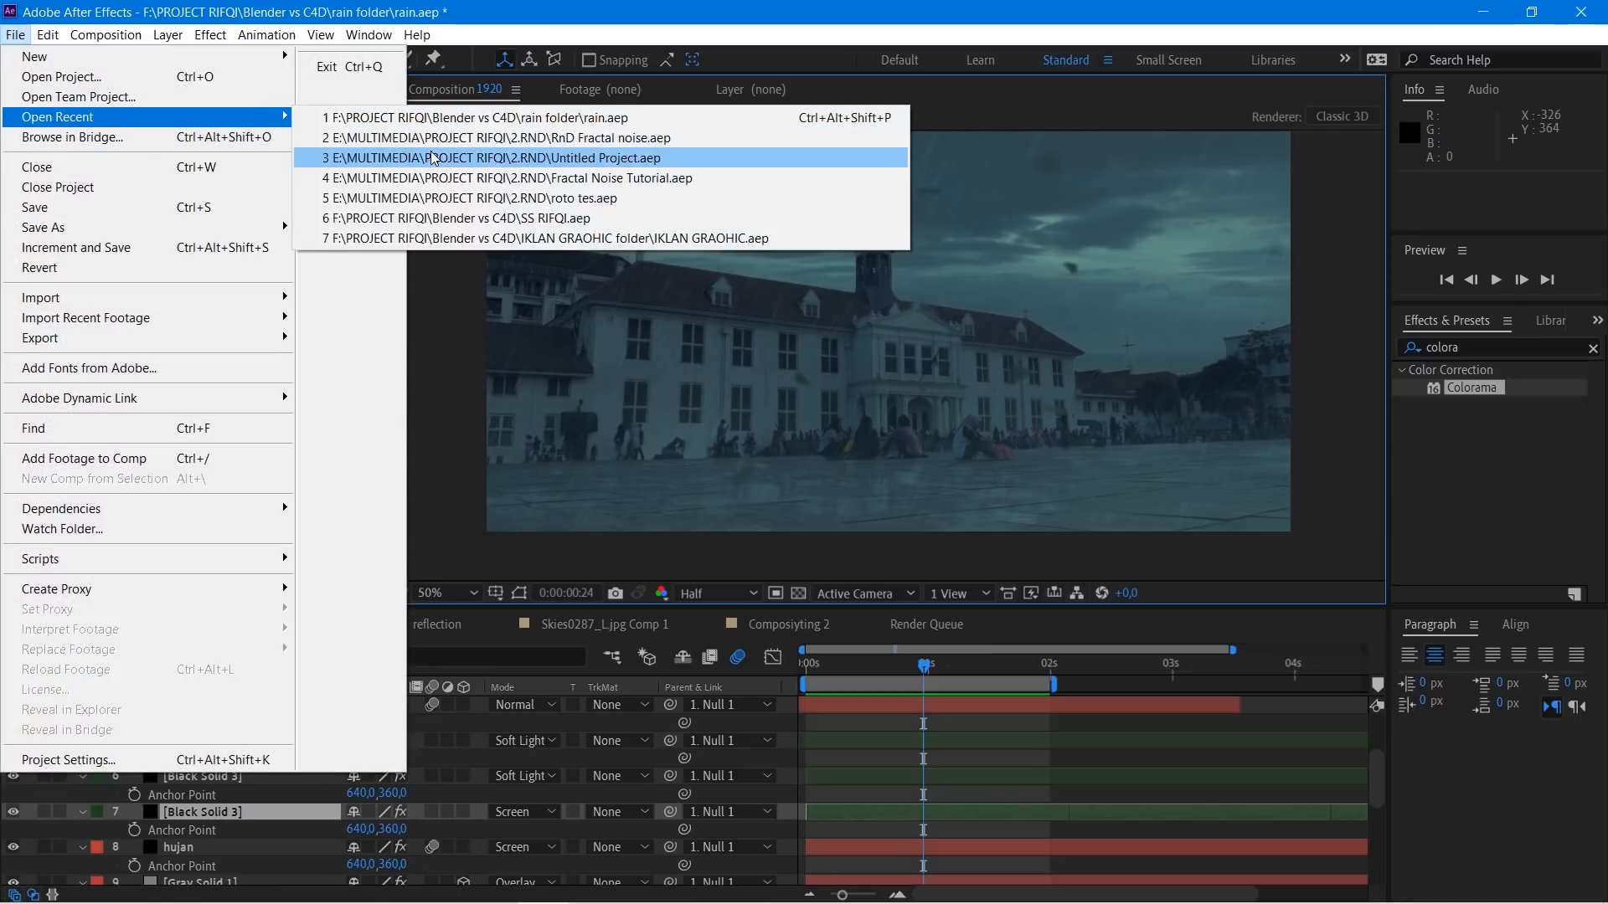
pyautogui.click(432, 159)
pyautogui.click(737, 491)
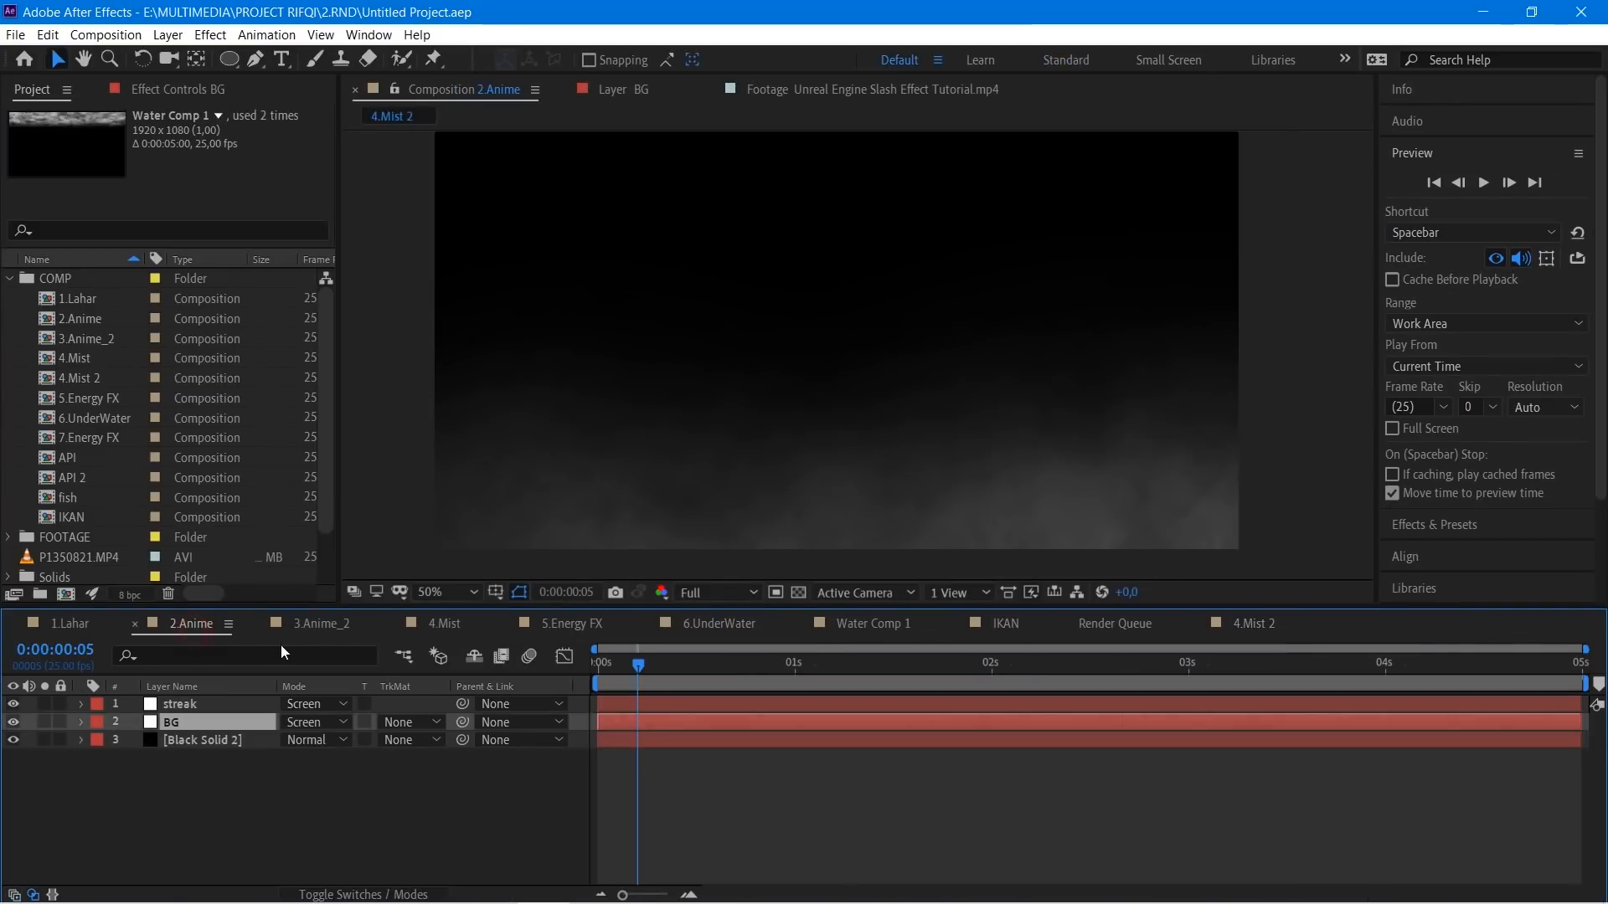
# Step: Look through the 3.Anime_2, 4.Mist and 5.Energy FX compositions, and preview the energy effect
pyautogui.click(322, 623)
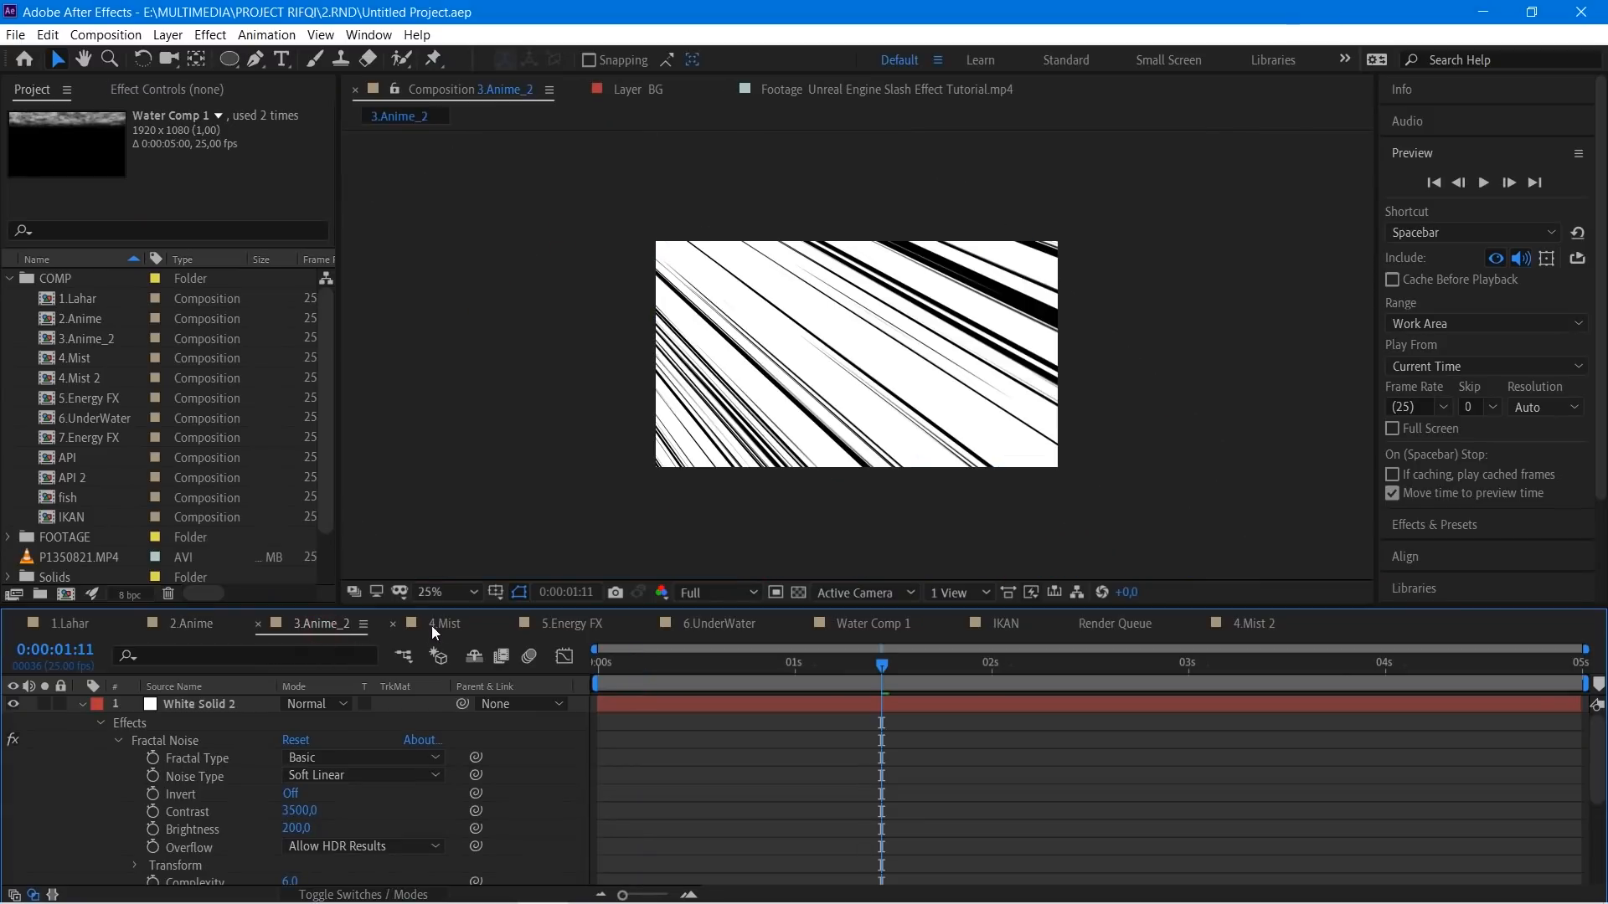
pyautogui.click(436, 624)
pyautogui.moveTo(729, 430); pyautogui.dragTo(730, 373)
pyautogui.click(552, 626)
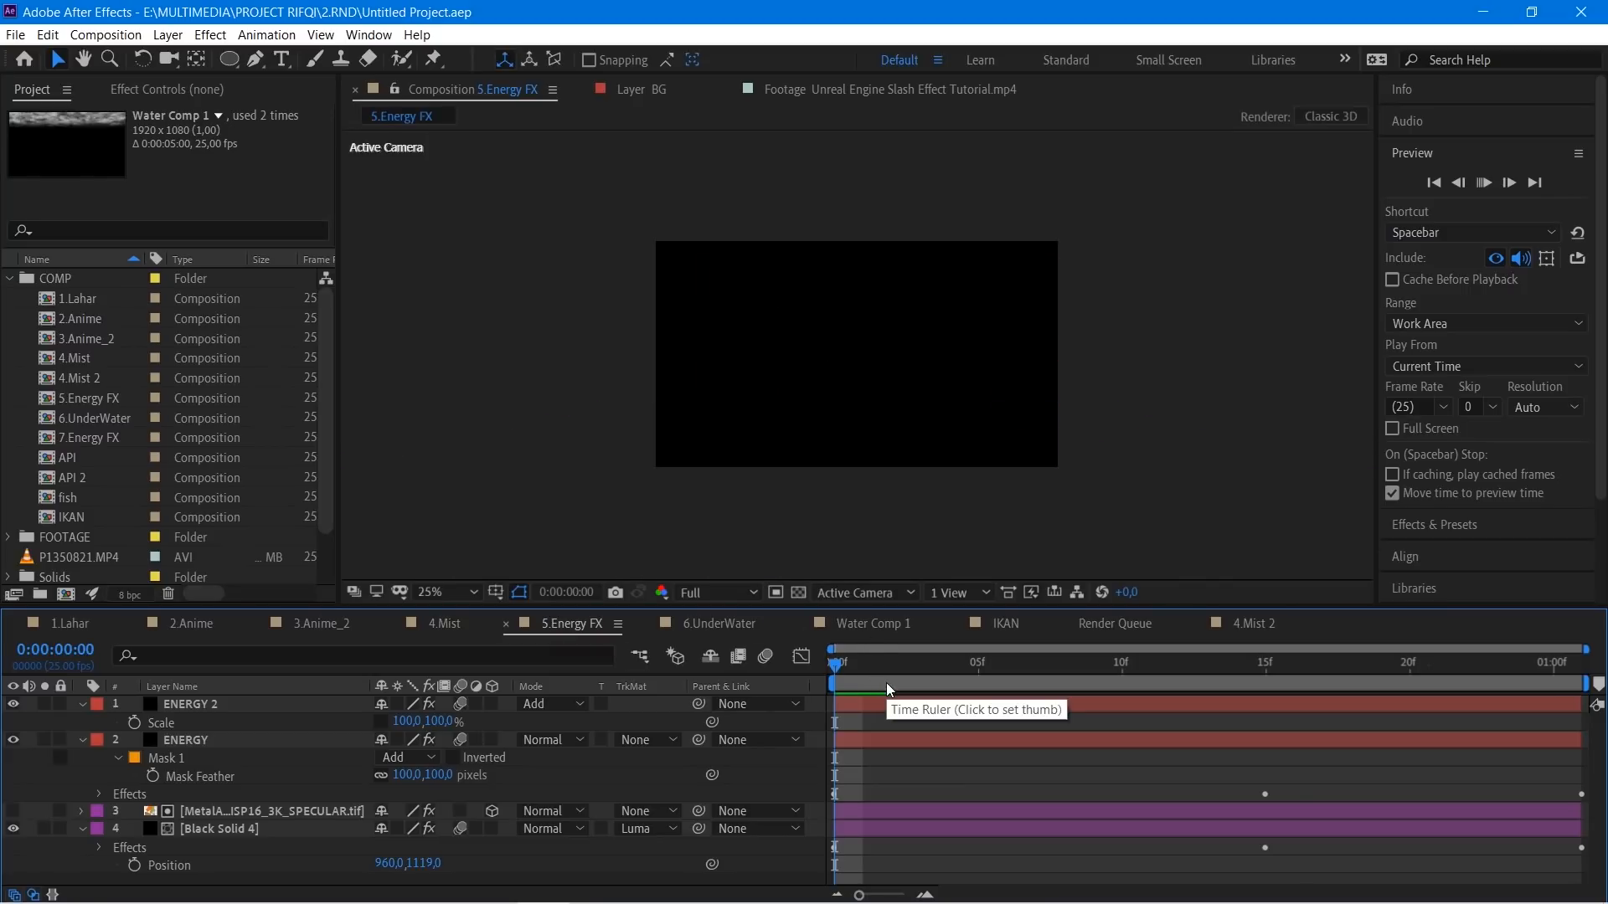
pyautogui.press('space')
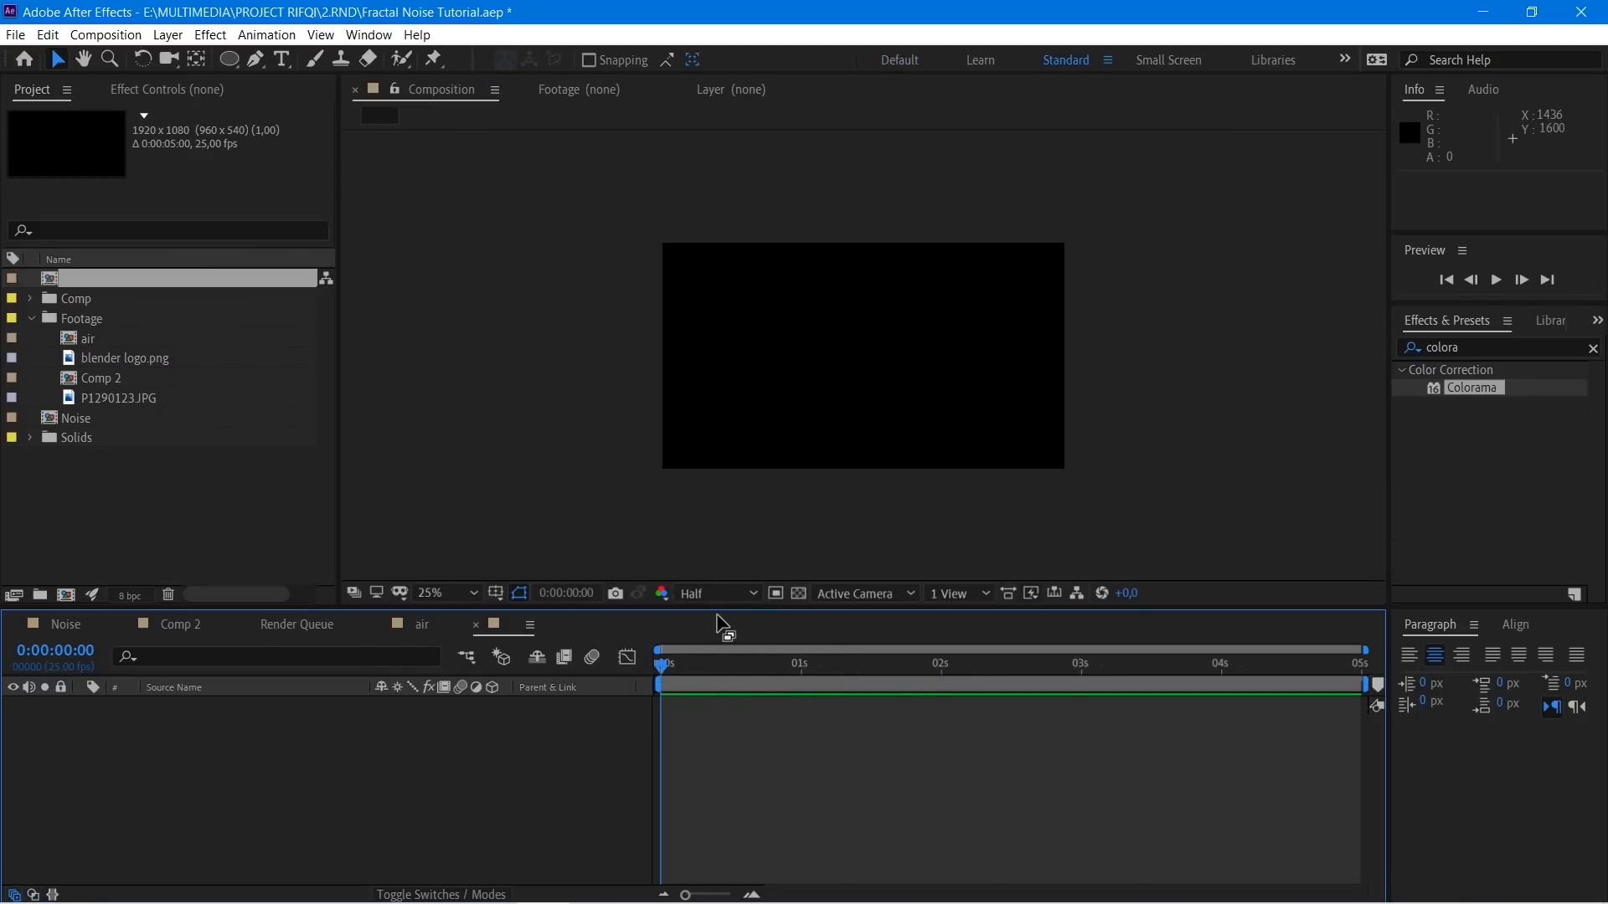
# Step: Add a black solid to the empty composition in Fractal Noise Tutorial.aep and apply Fractal Noise to it
pyautogui.hotkey('ctrl', 'y')
pyautogui.press('Return')
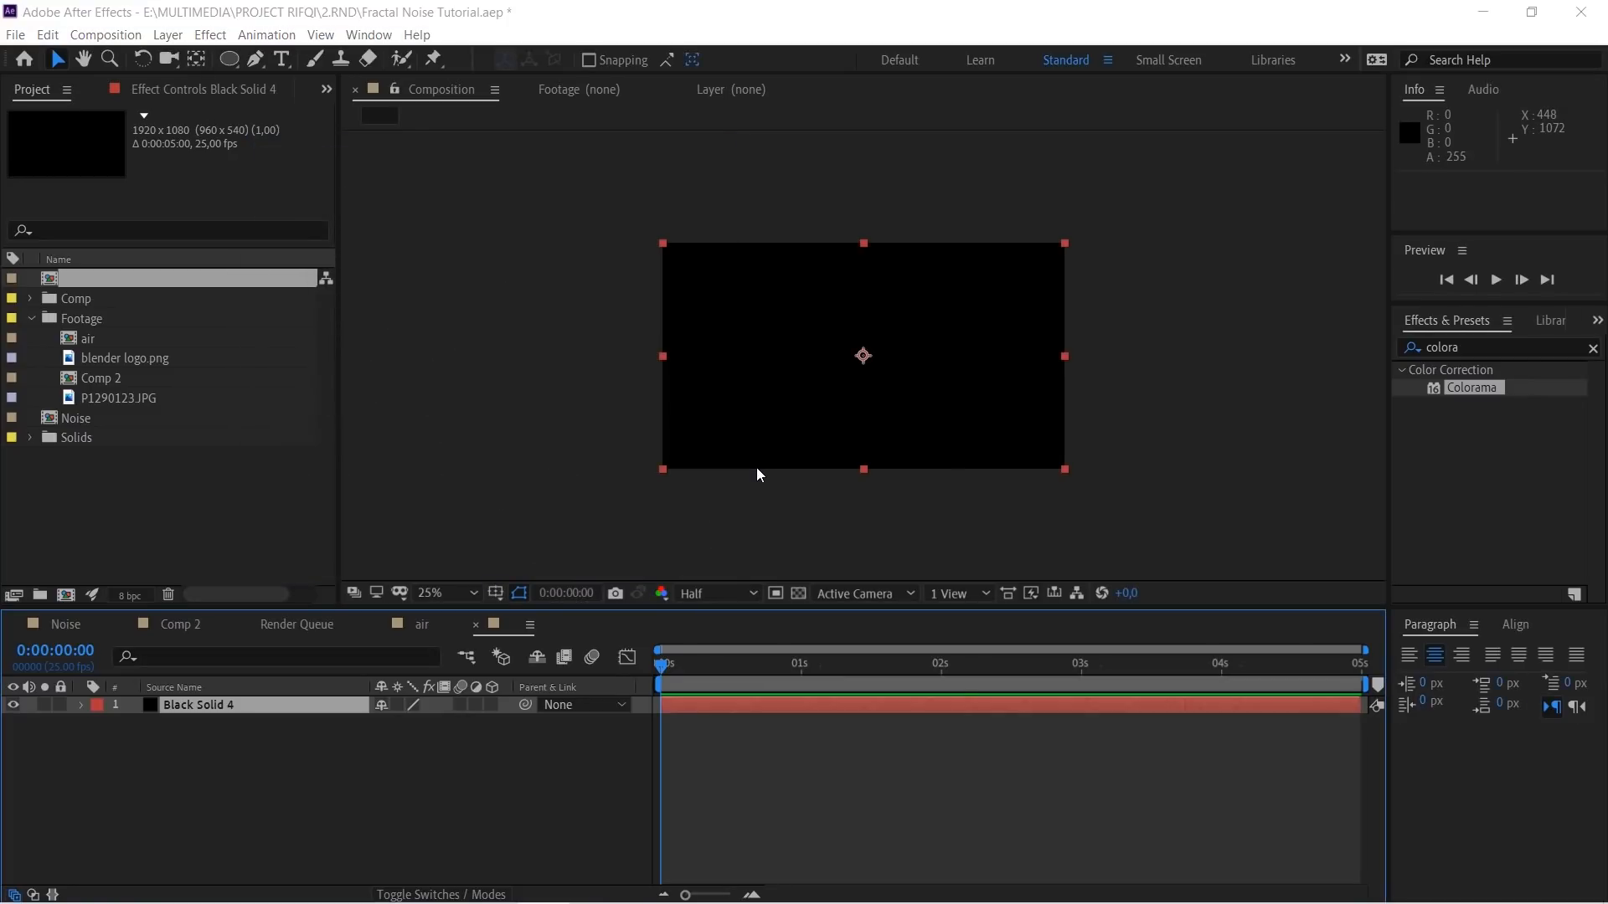
pyautogui.hotkey('ctrl', 'space')
pyautogui.write('frac')
pyautogui.press('Down')
pyautogui.press('Return')
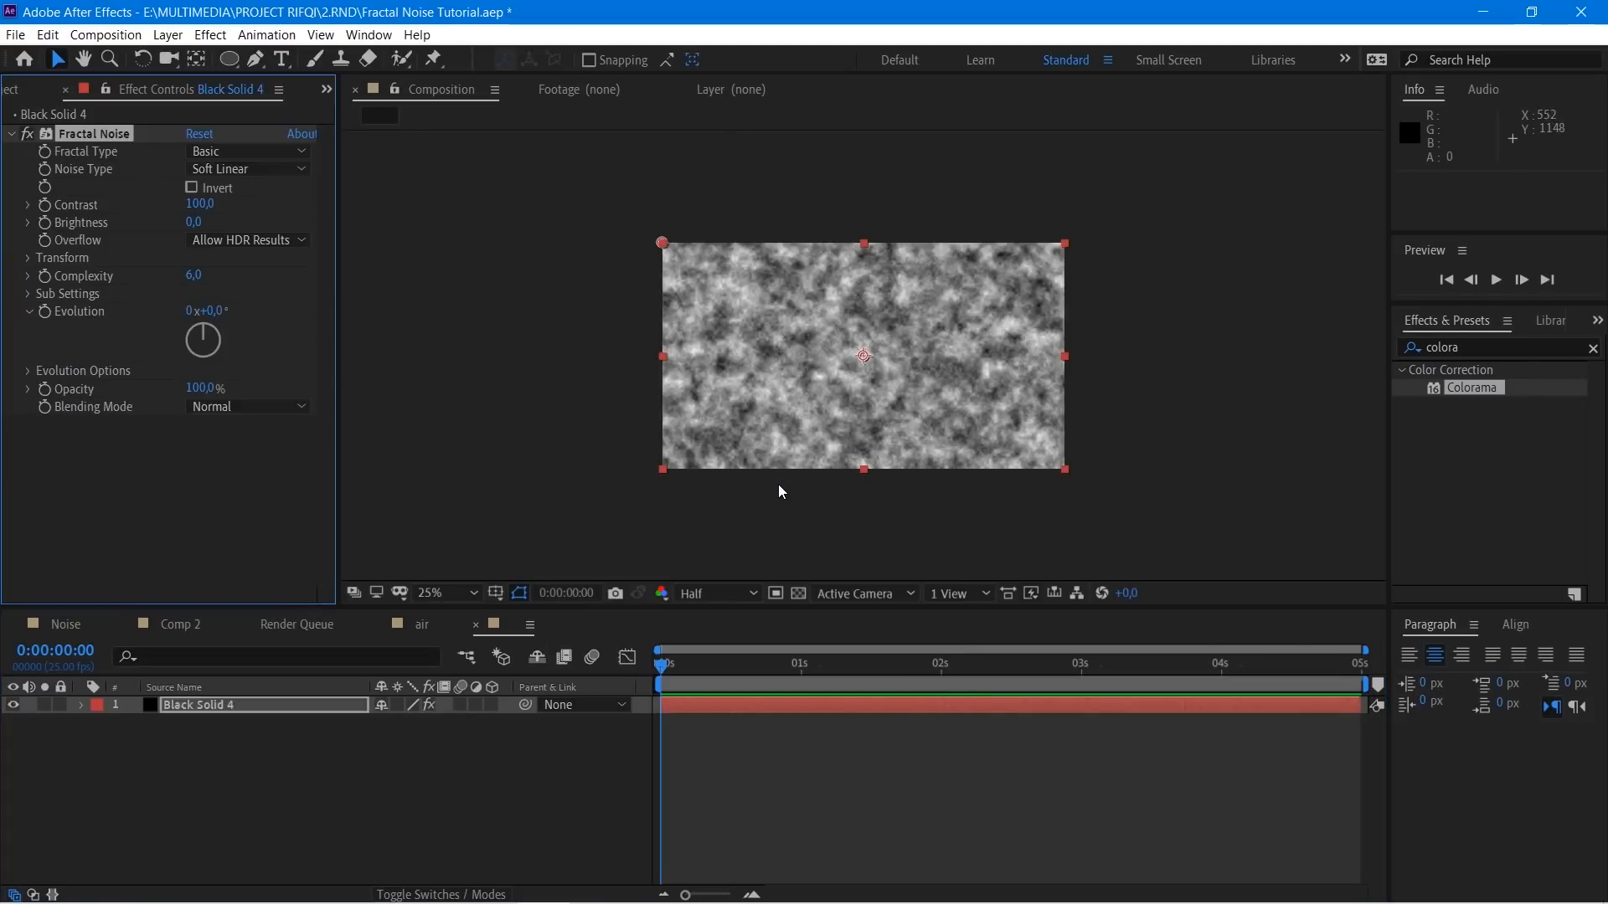
# Step: Create a text layer reading "subscribe" over the noise in Uni Sans Heavy CAPS at 328 px
pyautogui.click(289, 59)
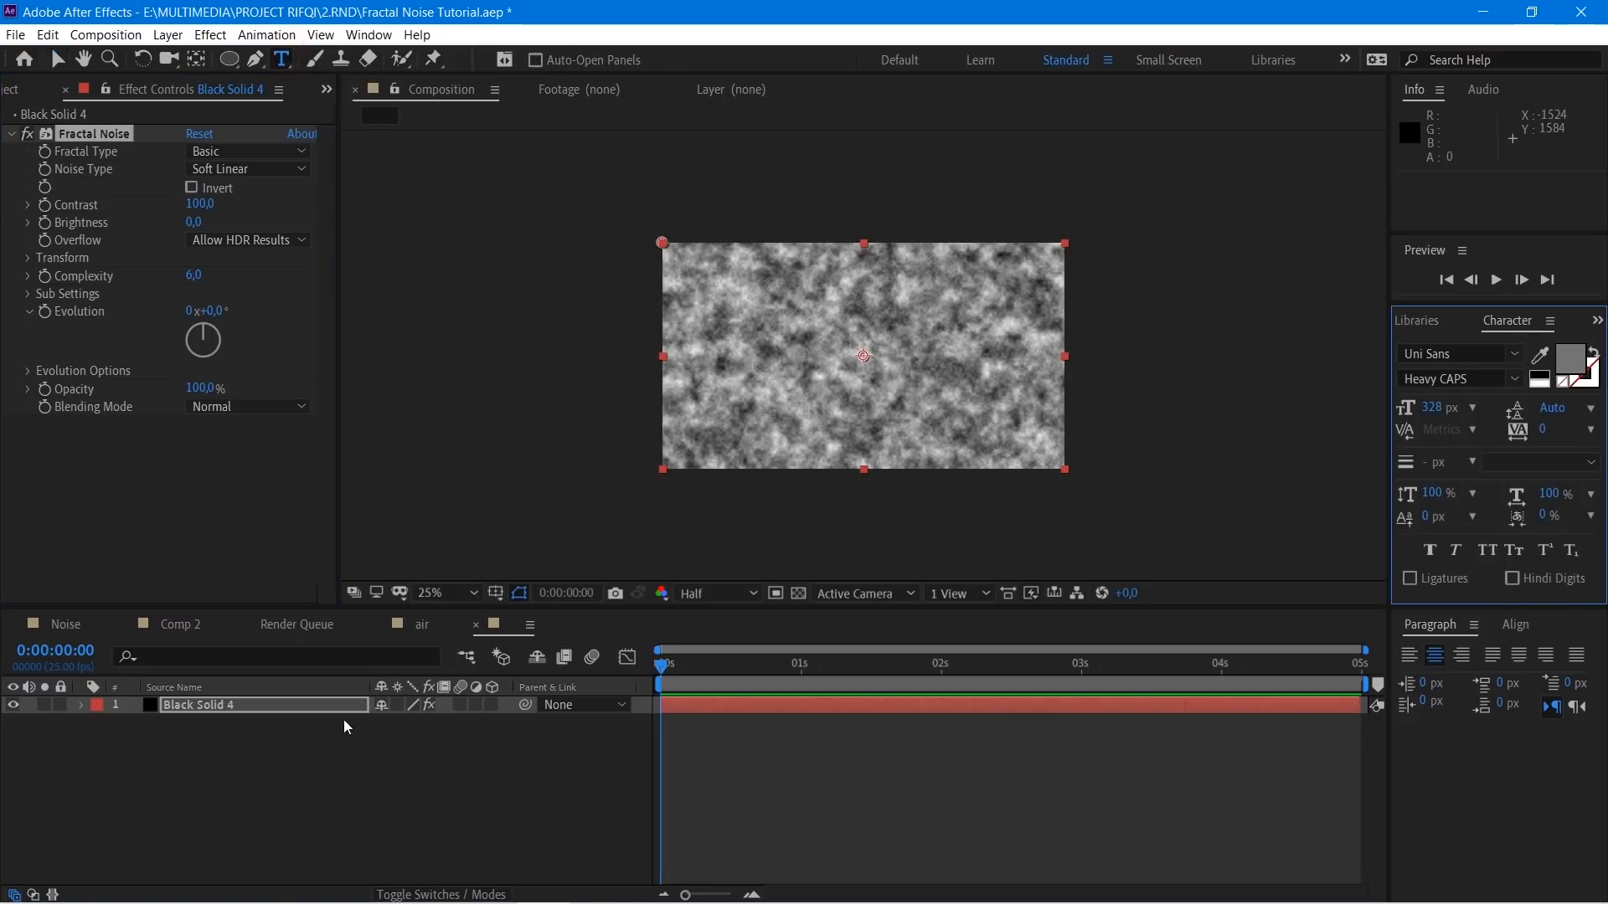
pyautogui.click(846, 341)
pyautogui.write('su')
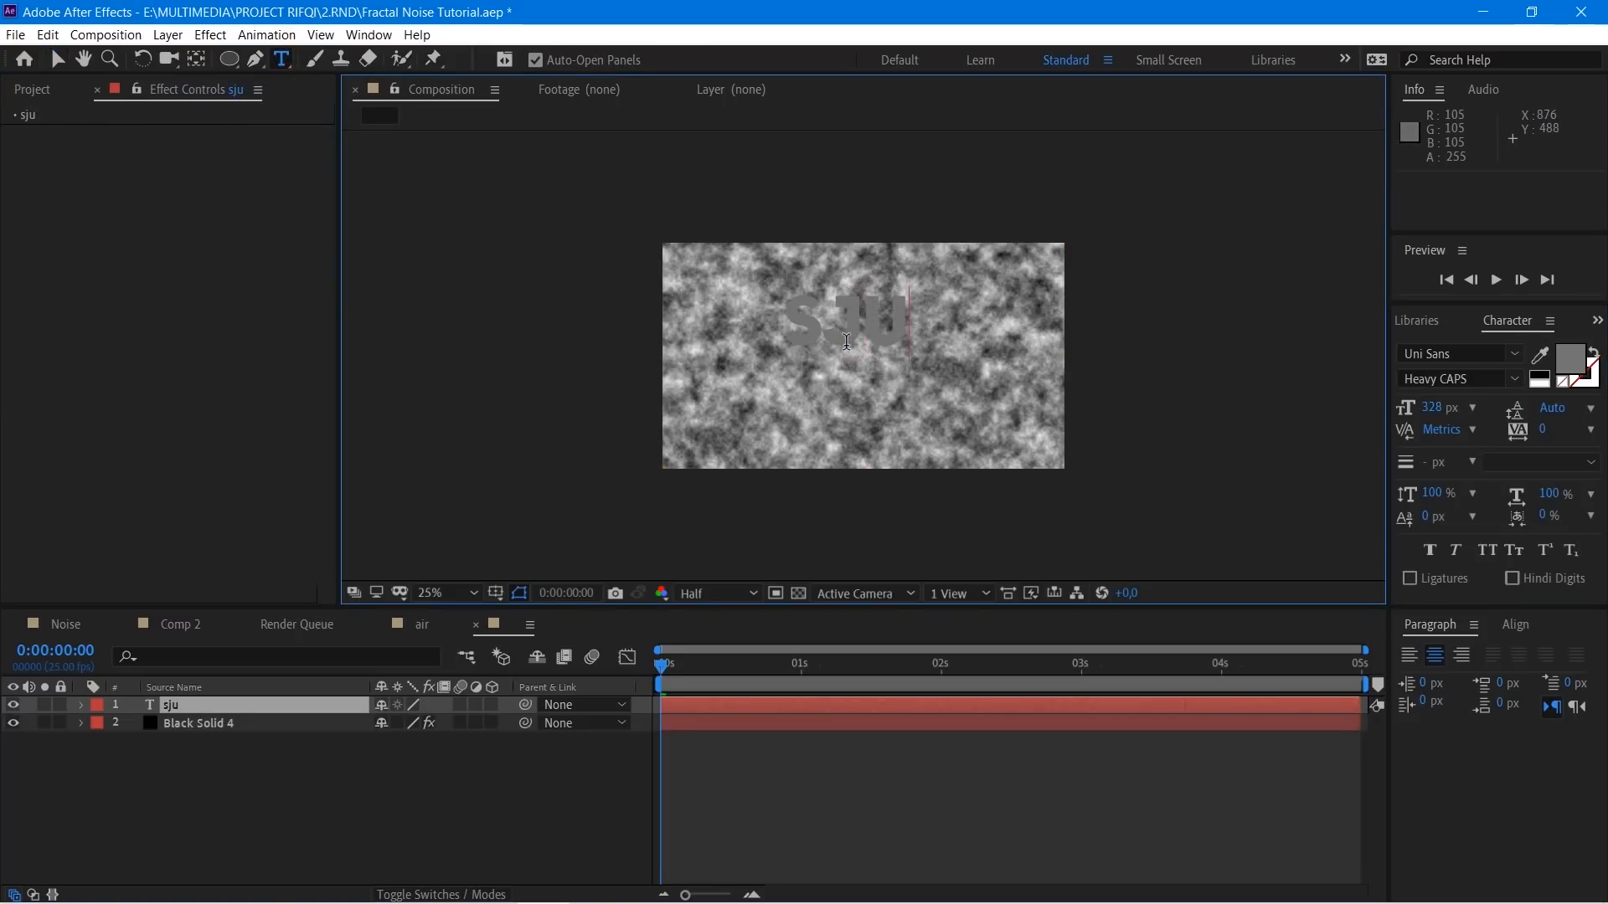
pyautogui.press('BackSpace')
pyautogui.press('BackSpace')
pyautogui.write('subscribe')
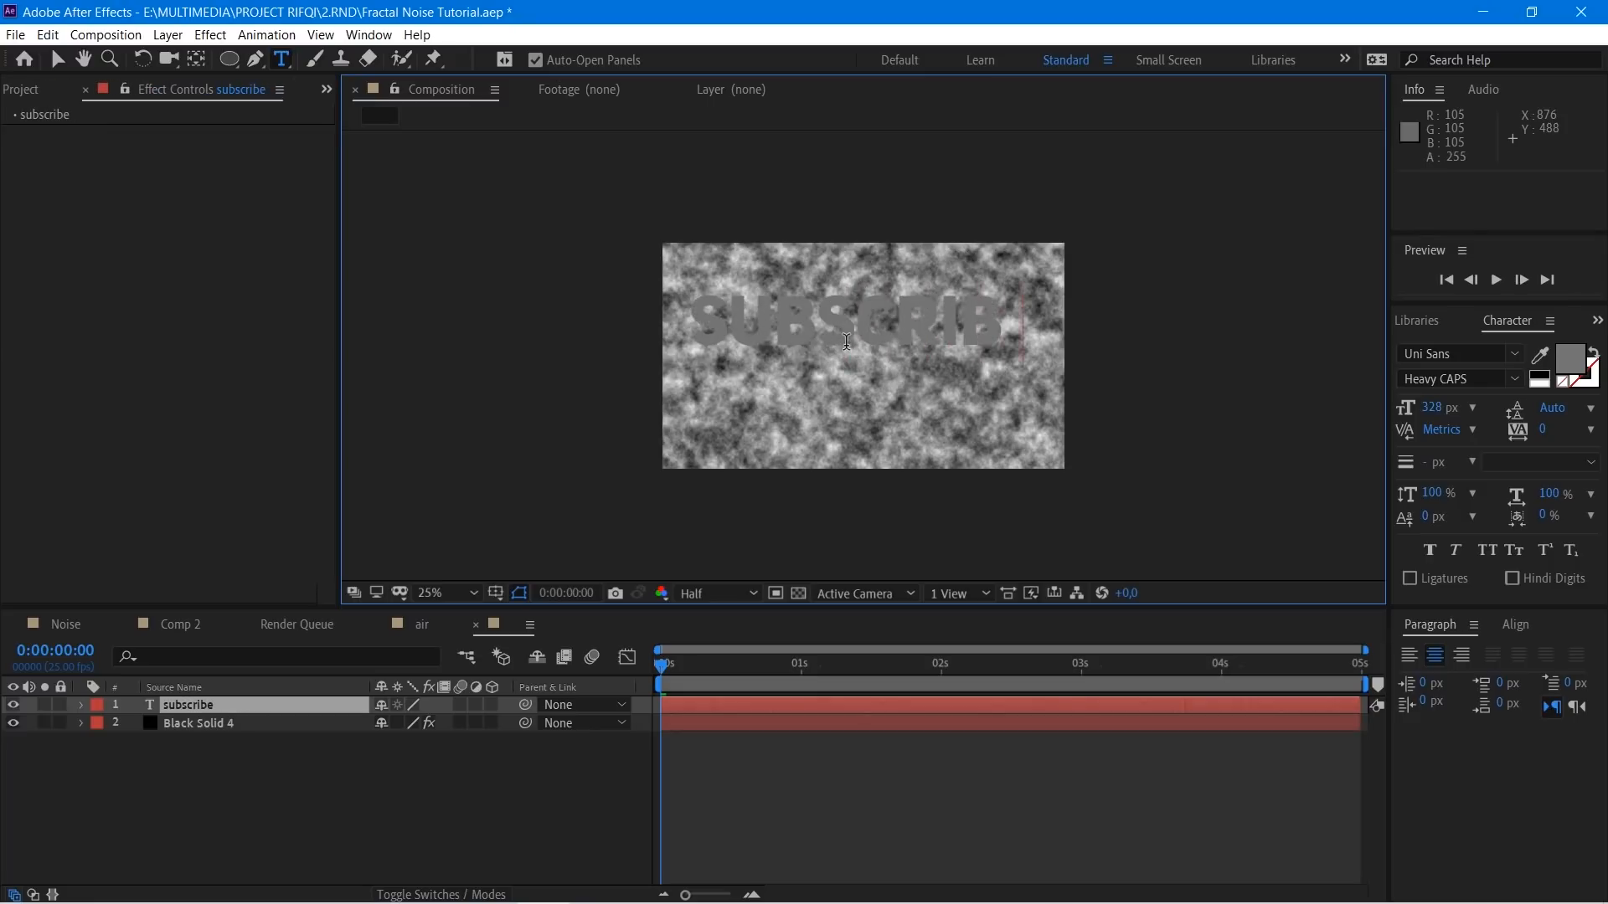
# Step: Set the fill color of the whole subscribe text to near-white FBFBFB
pyautogui.hotkey('ctrl', 'a')
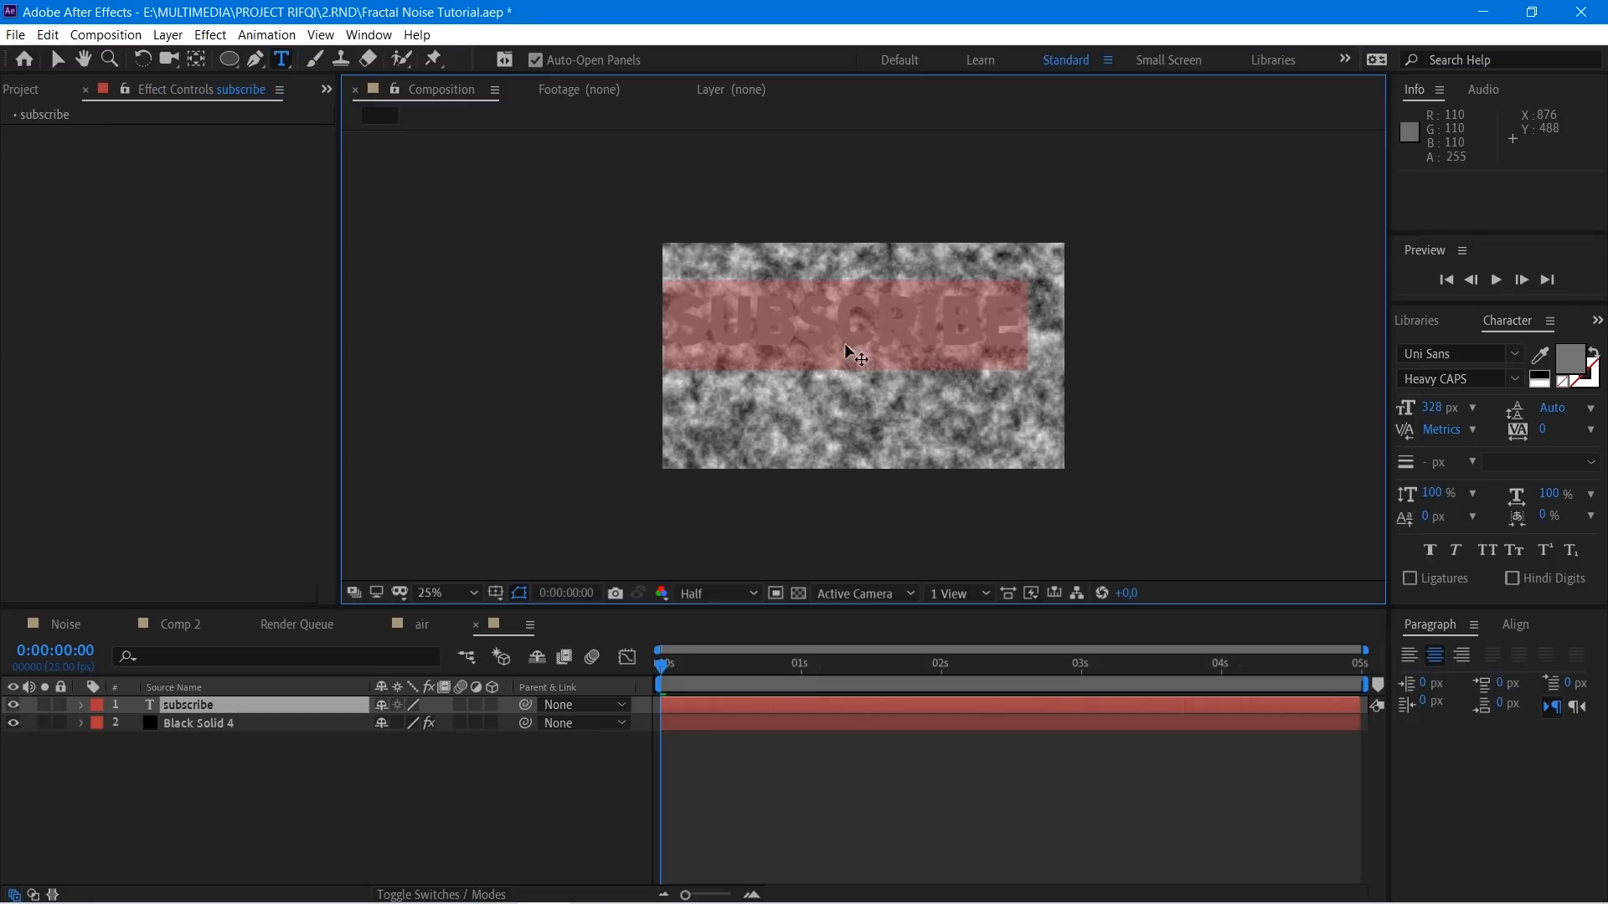
pyautogui.click(1569, 358)
pyautogui.moveTo(294, 486)
pyautogui.mouseDown()
pyautogui.moveTo(2, 339)
pyautogui.moveTo(29, 243)
pyautogui.mouseUp()
pyautogui.moveTo(94, 372); pyautogui.dragTo(18, 295)
pyautogui.click(470, 293)
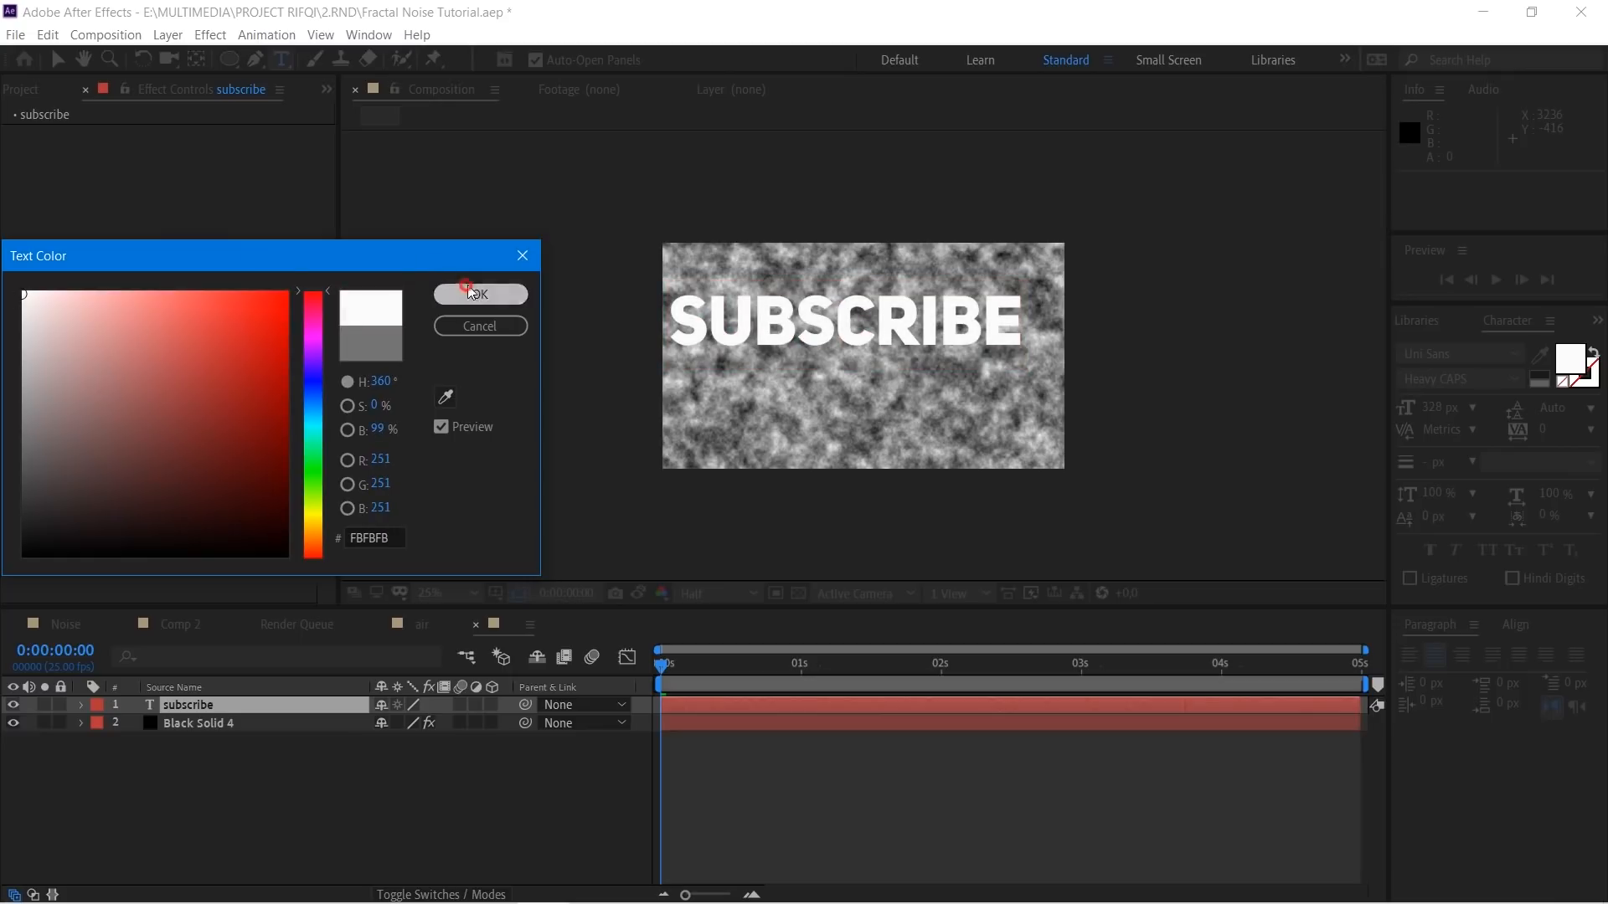
# Step: Move the subscribe text to the center of the frame and place its layer below Black Solid 4
pyautogui.click(255, 781)
pyautogui.click(233, 704)
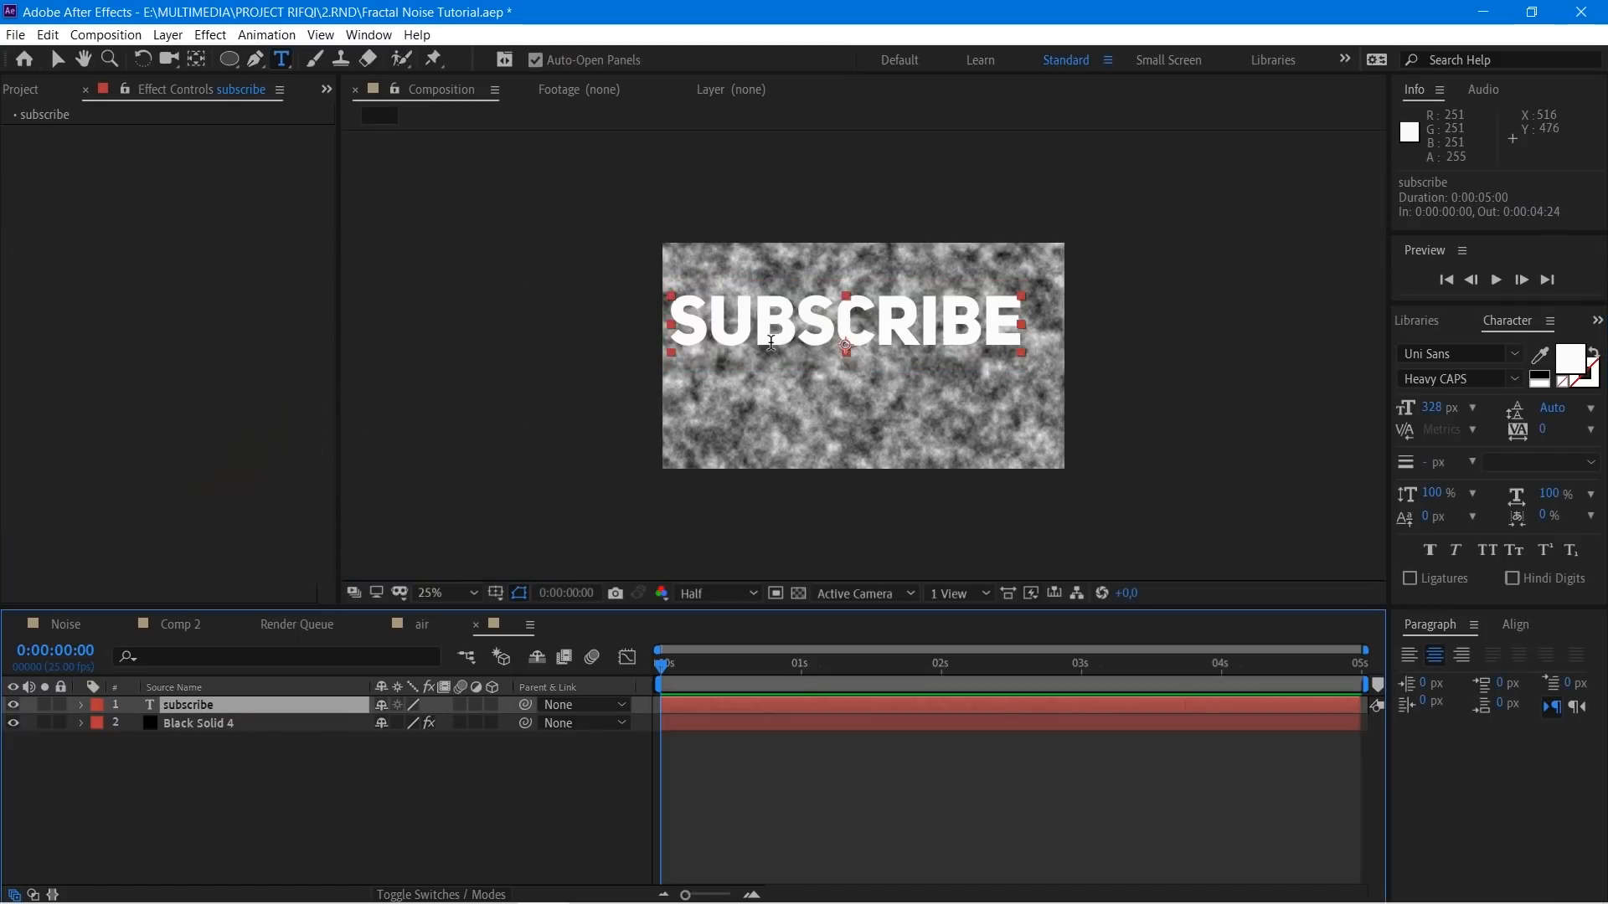
pyautogui.press('v')
pyautogui.moveTo(767, 339); pyautogui.dragTo(779, 360)
pyautogui.moveTo(243, 706); pyautogui.dragTo(228, 740)
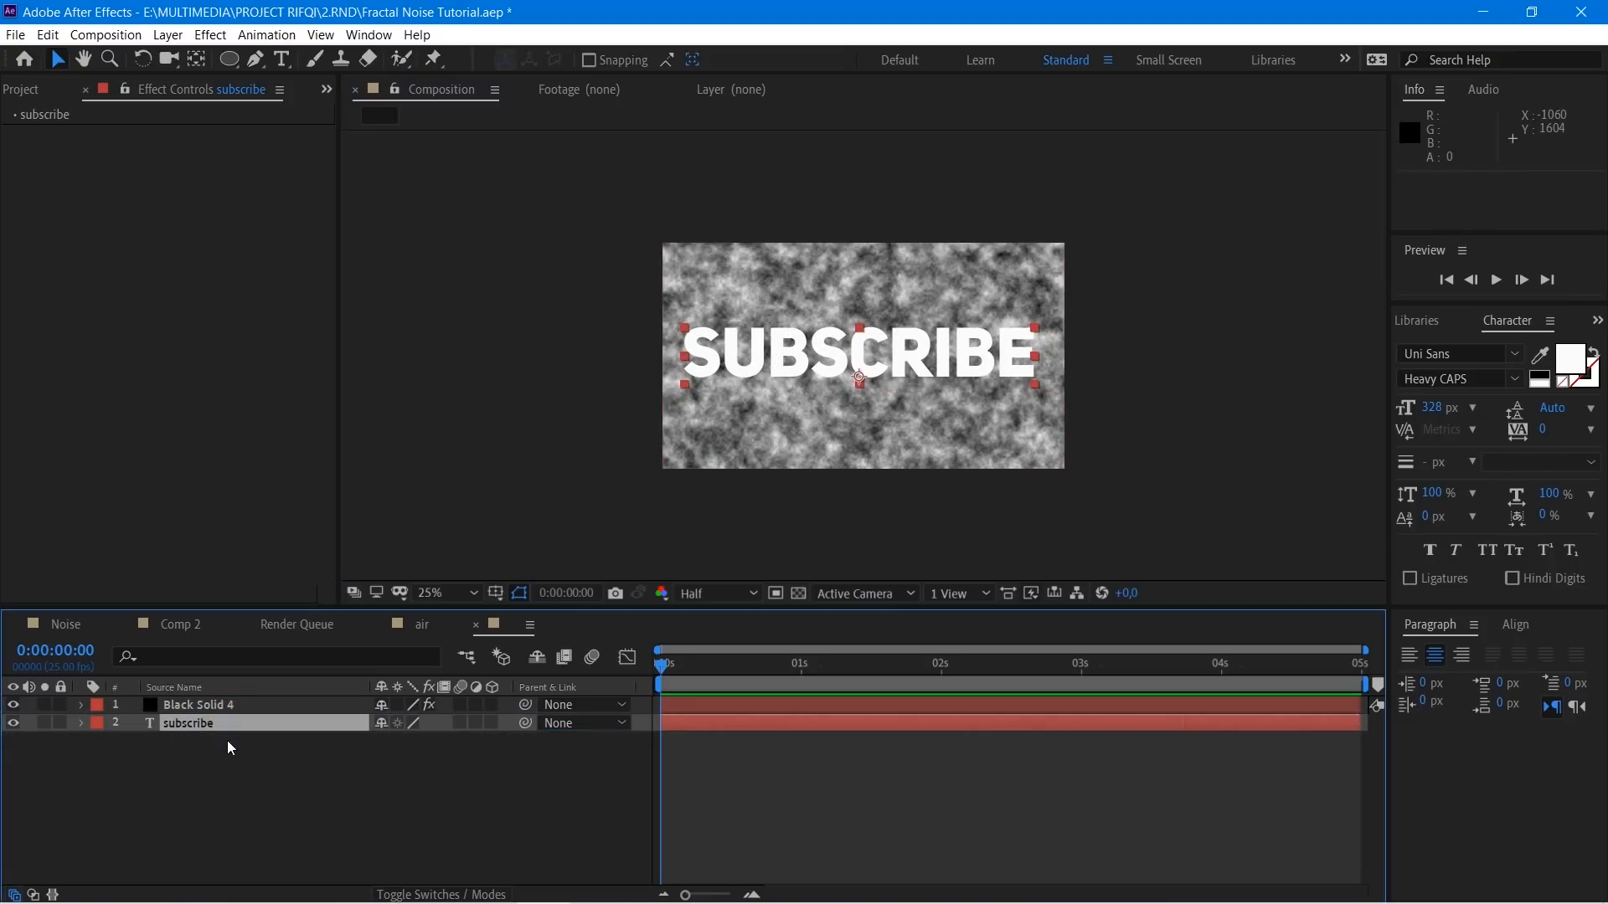
# Step: Set the subscribe layer's track matte to Luma Matte "Black Solid 4" and inspect the textured text
pyautogui.click(276, 705)
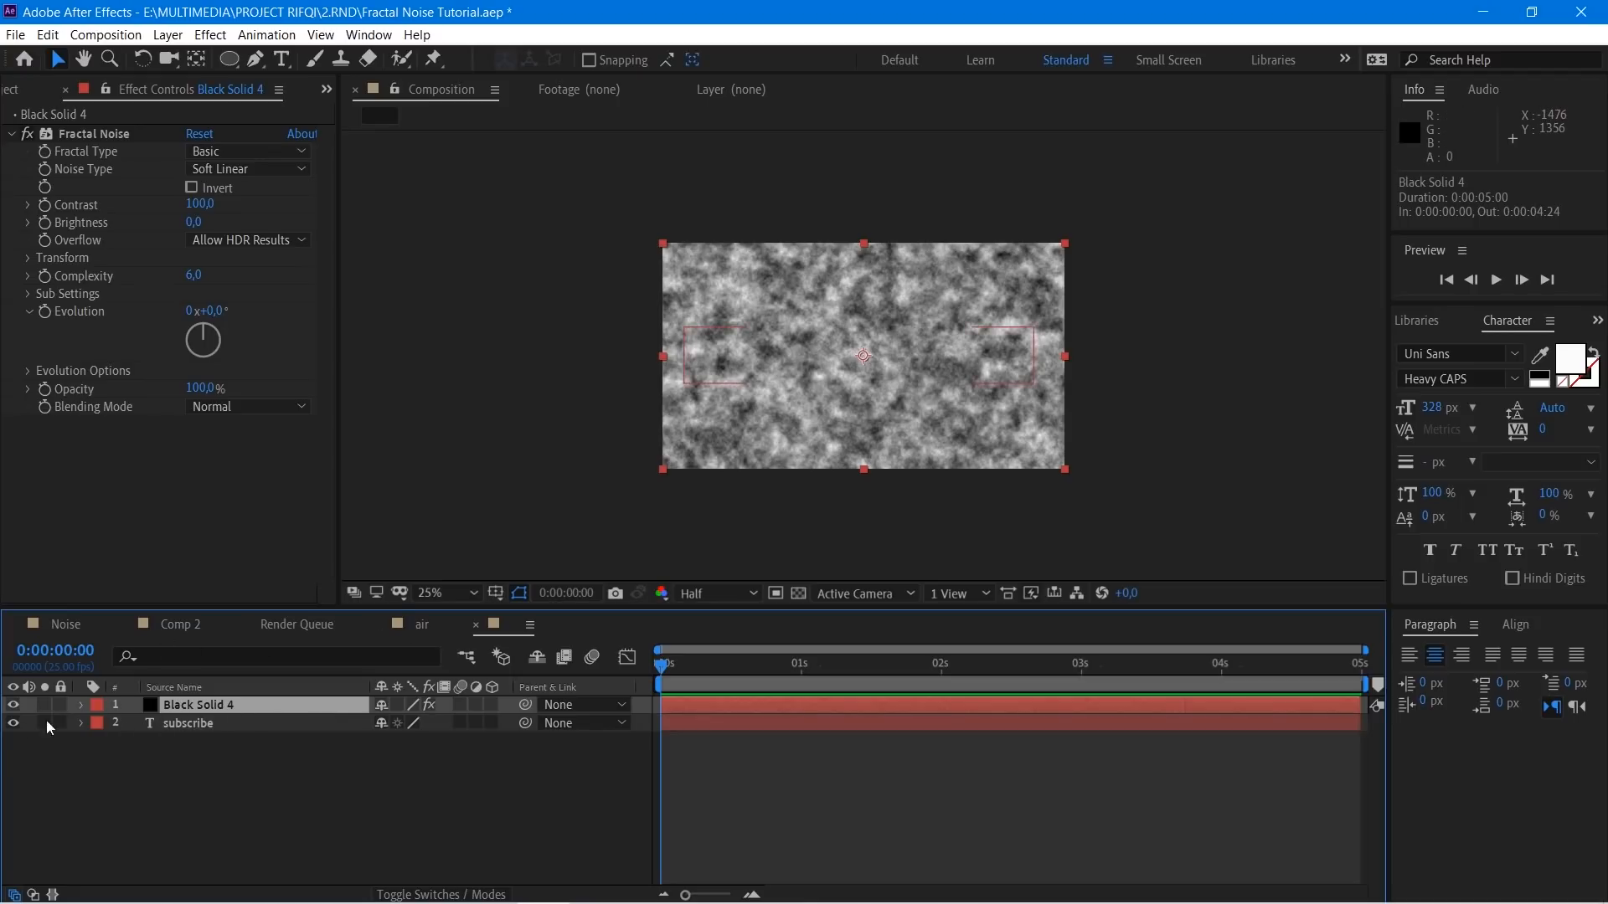
pyautogui.click(484, 894)
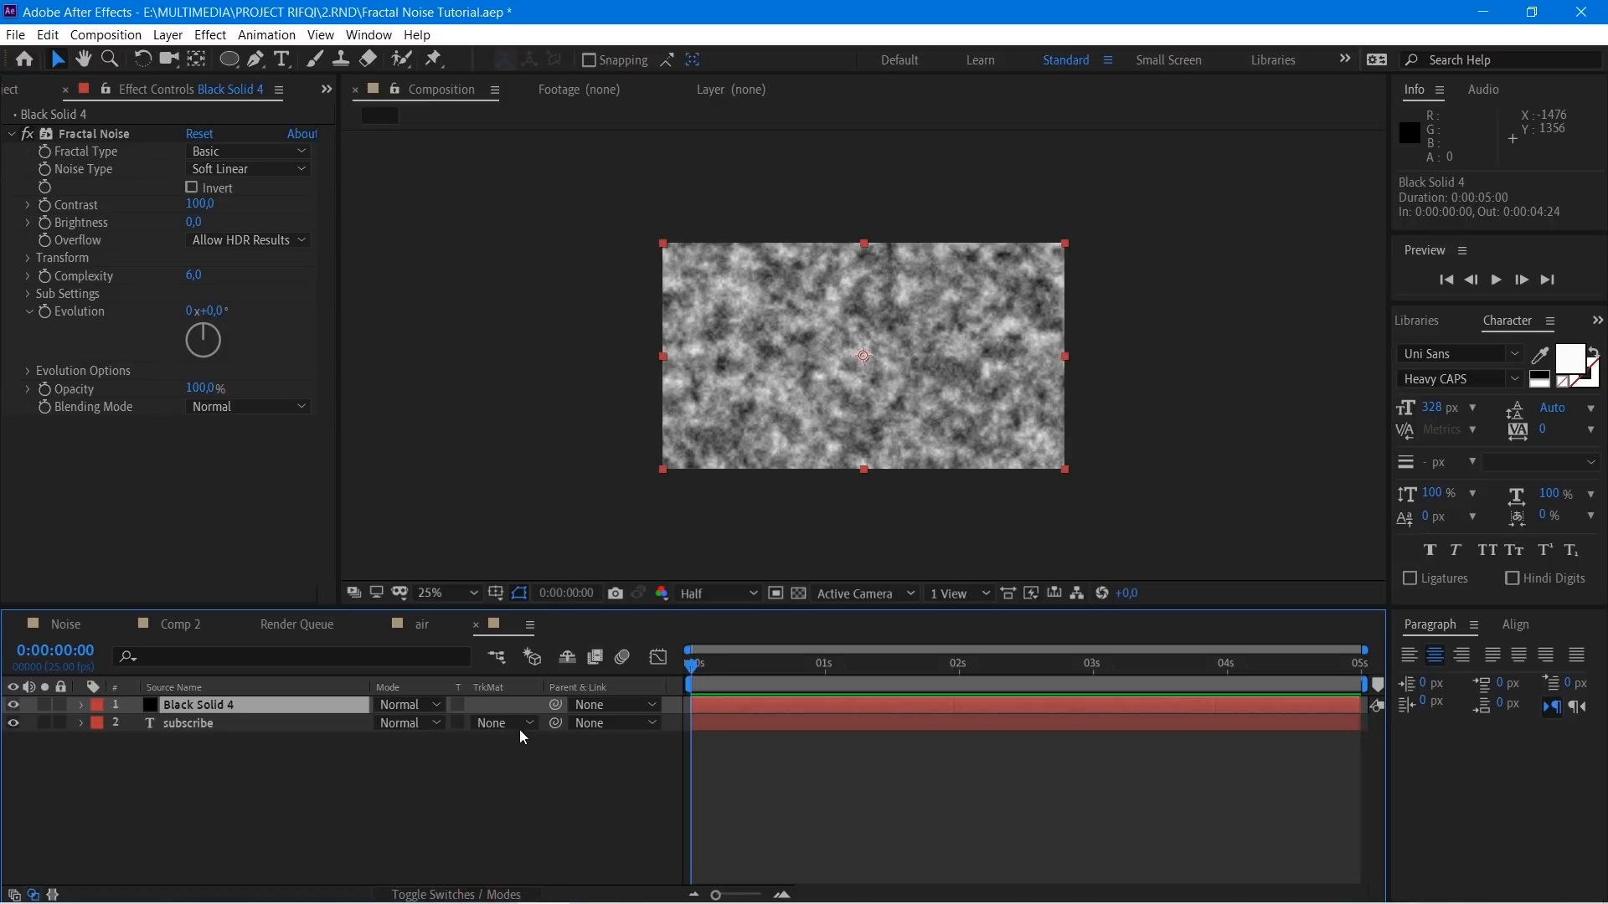
pyautogui.click(507, 722)
pyautogui.click(517, 810)
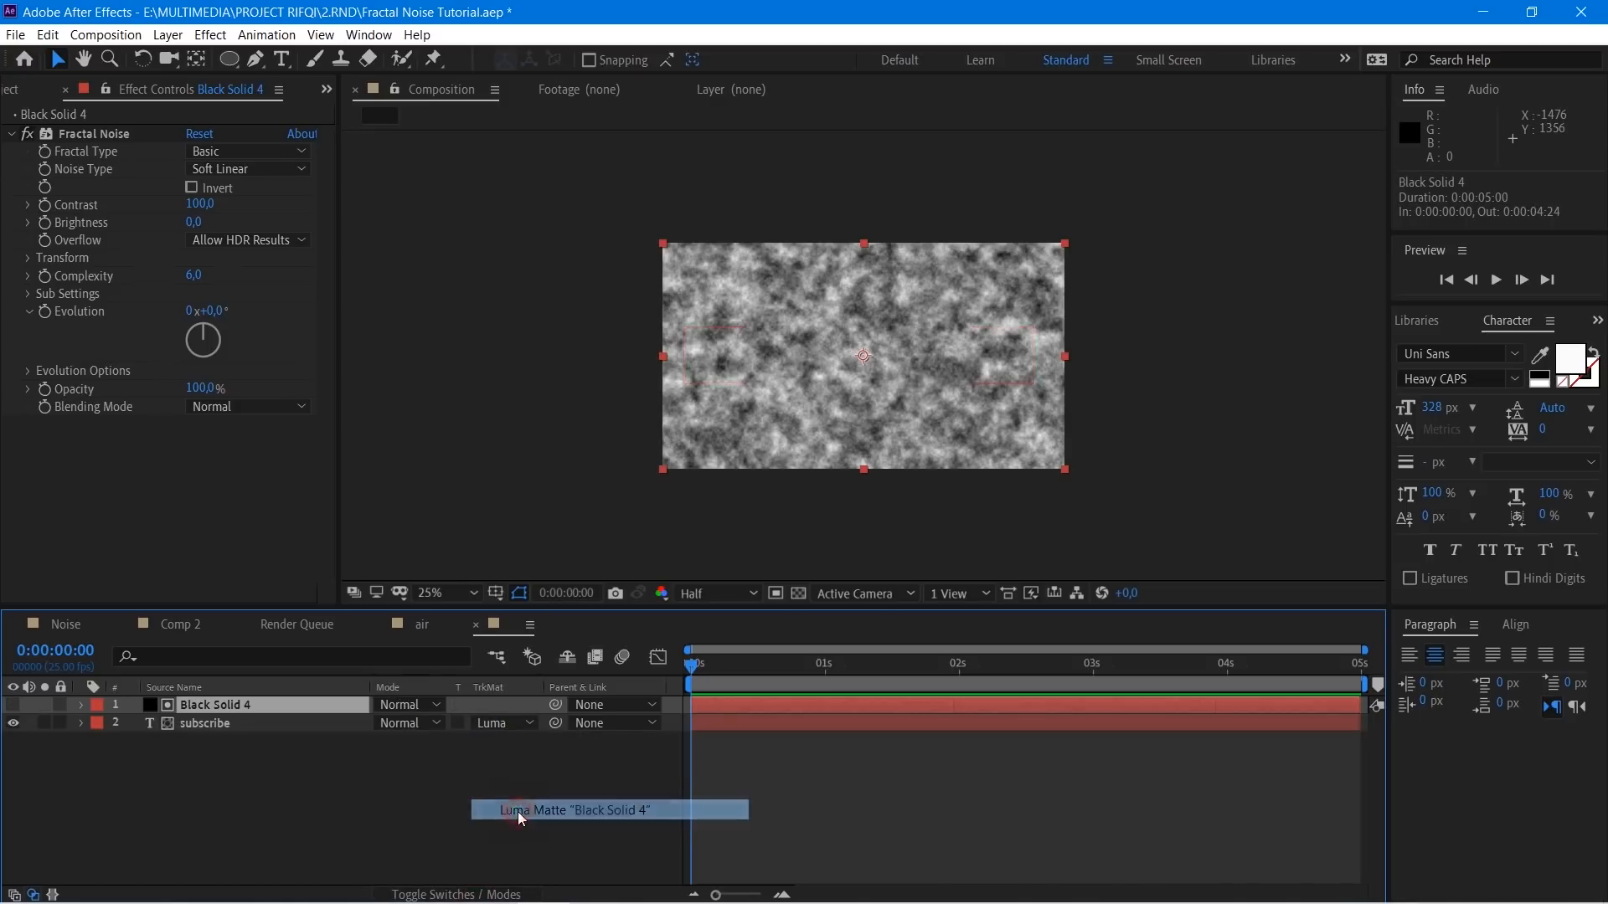
pyautogui.scroll(2, 668, 354)
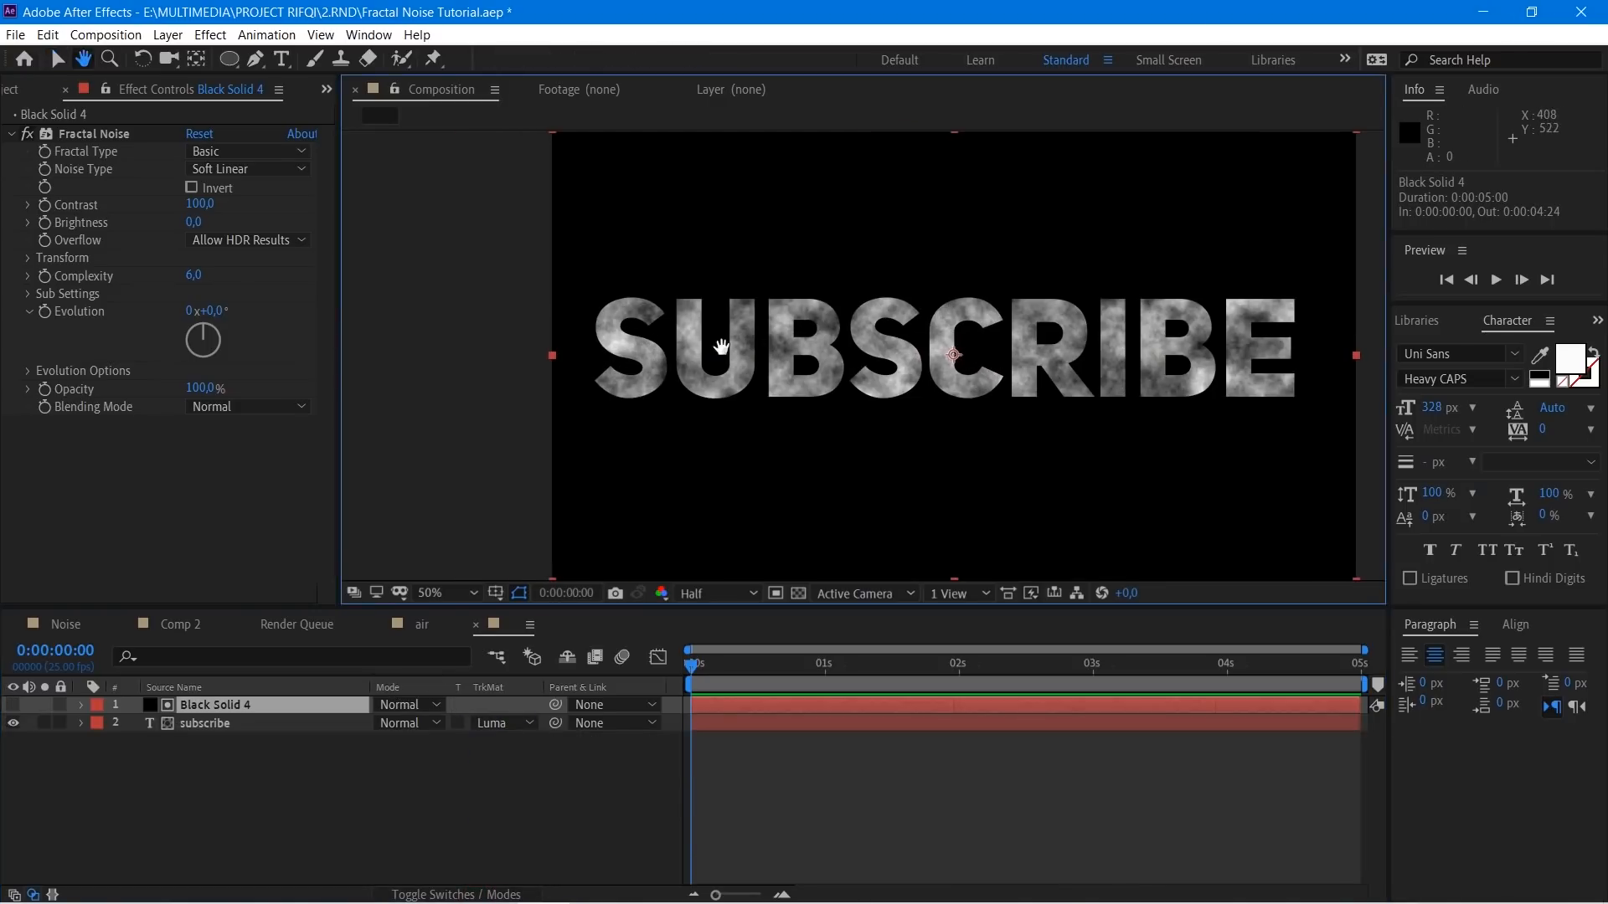